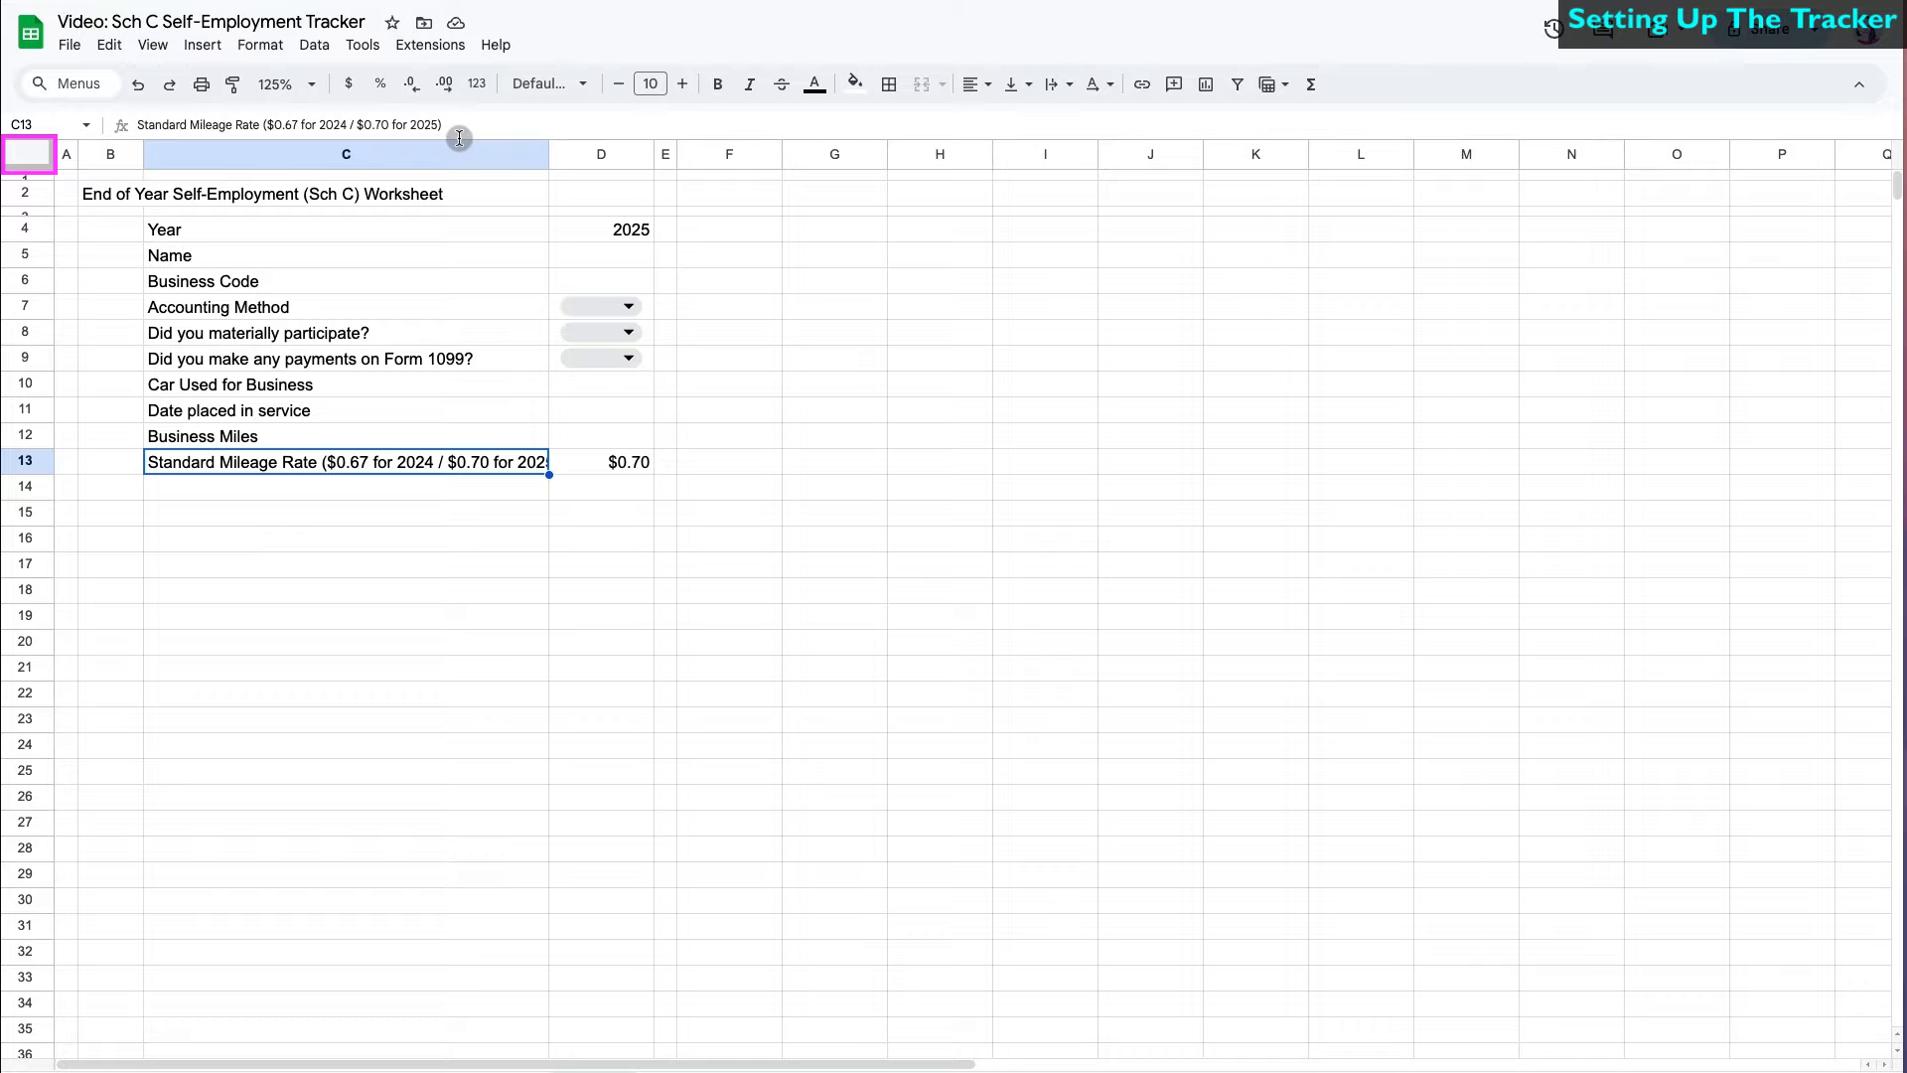
- Change the font of the entire sheet to Nunito
left_click(42, 161)
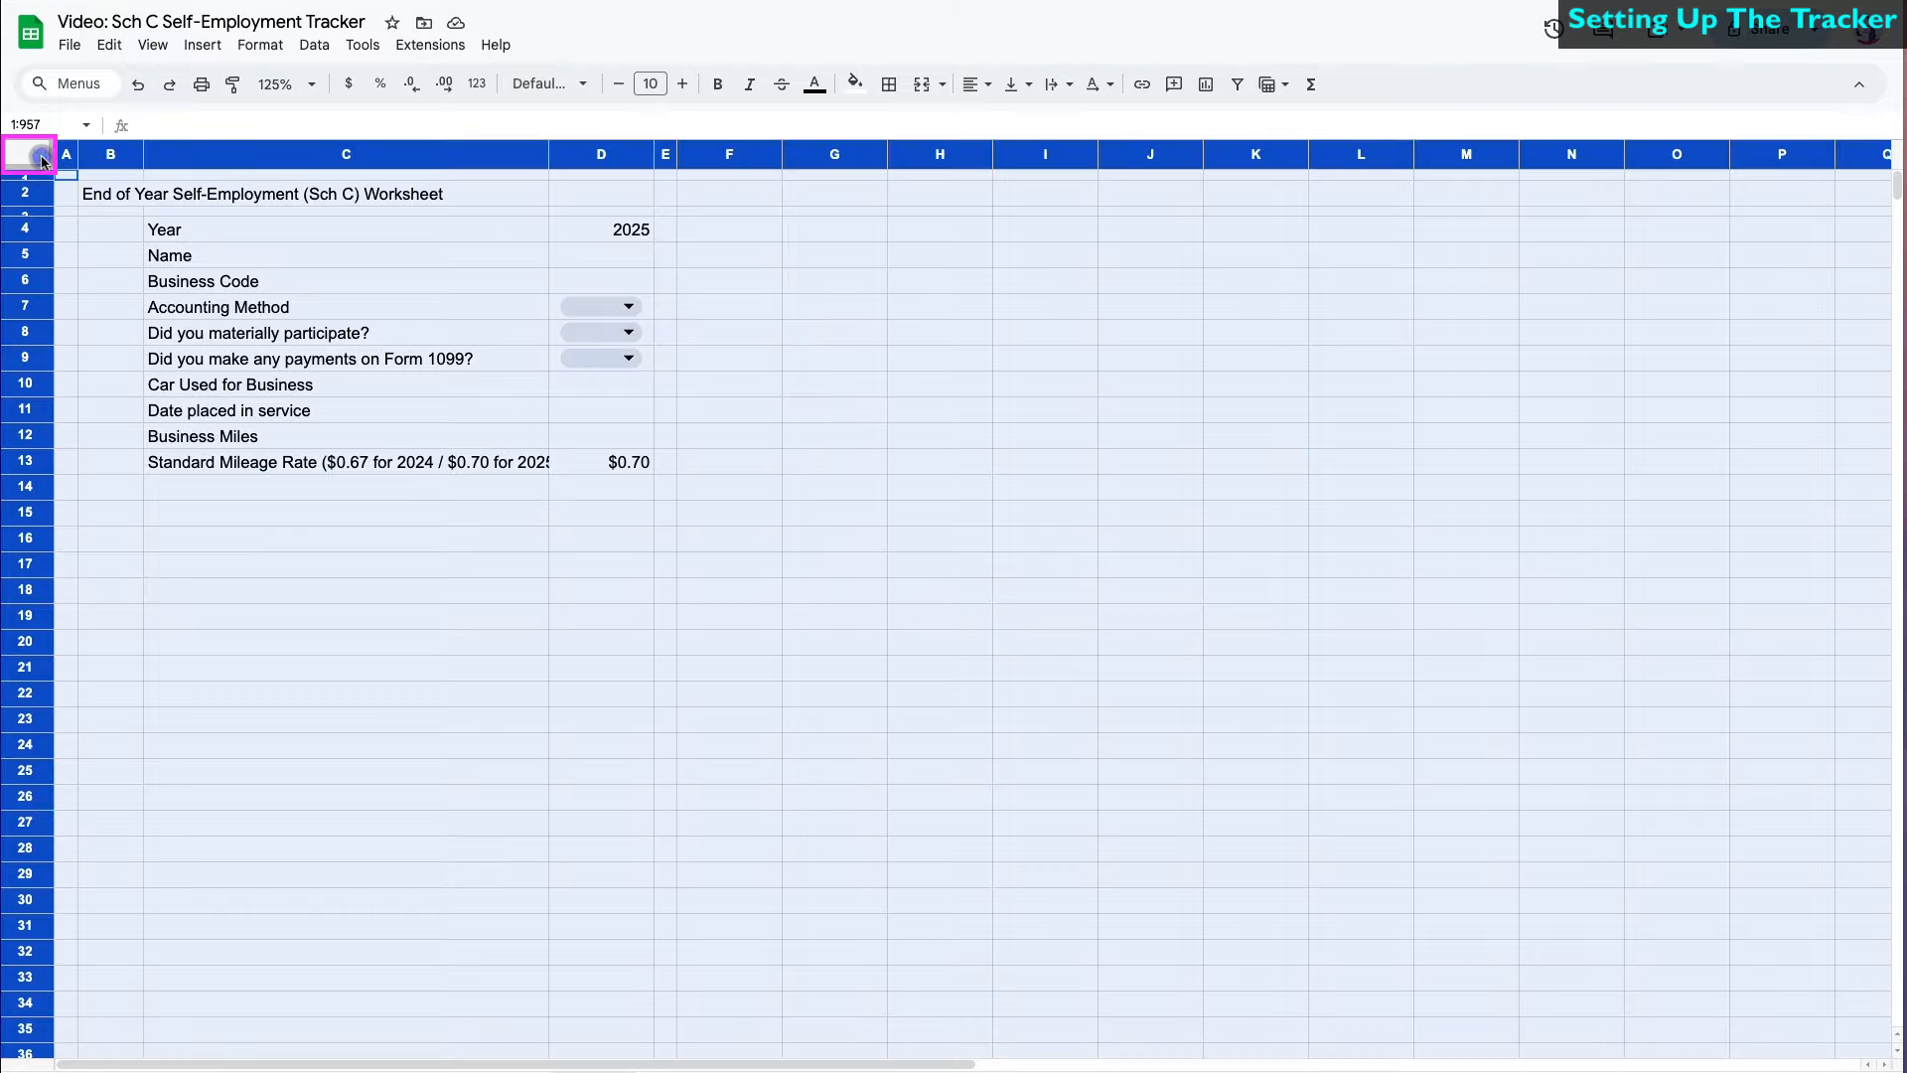
left_click(581, 85)
left_click(579, 380)
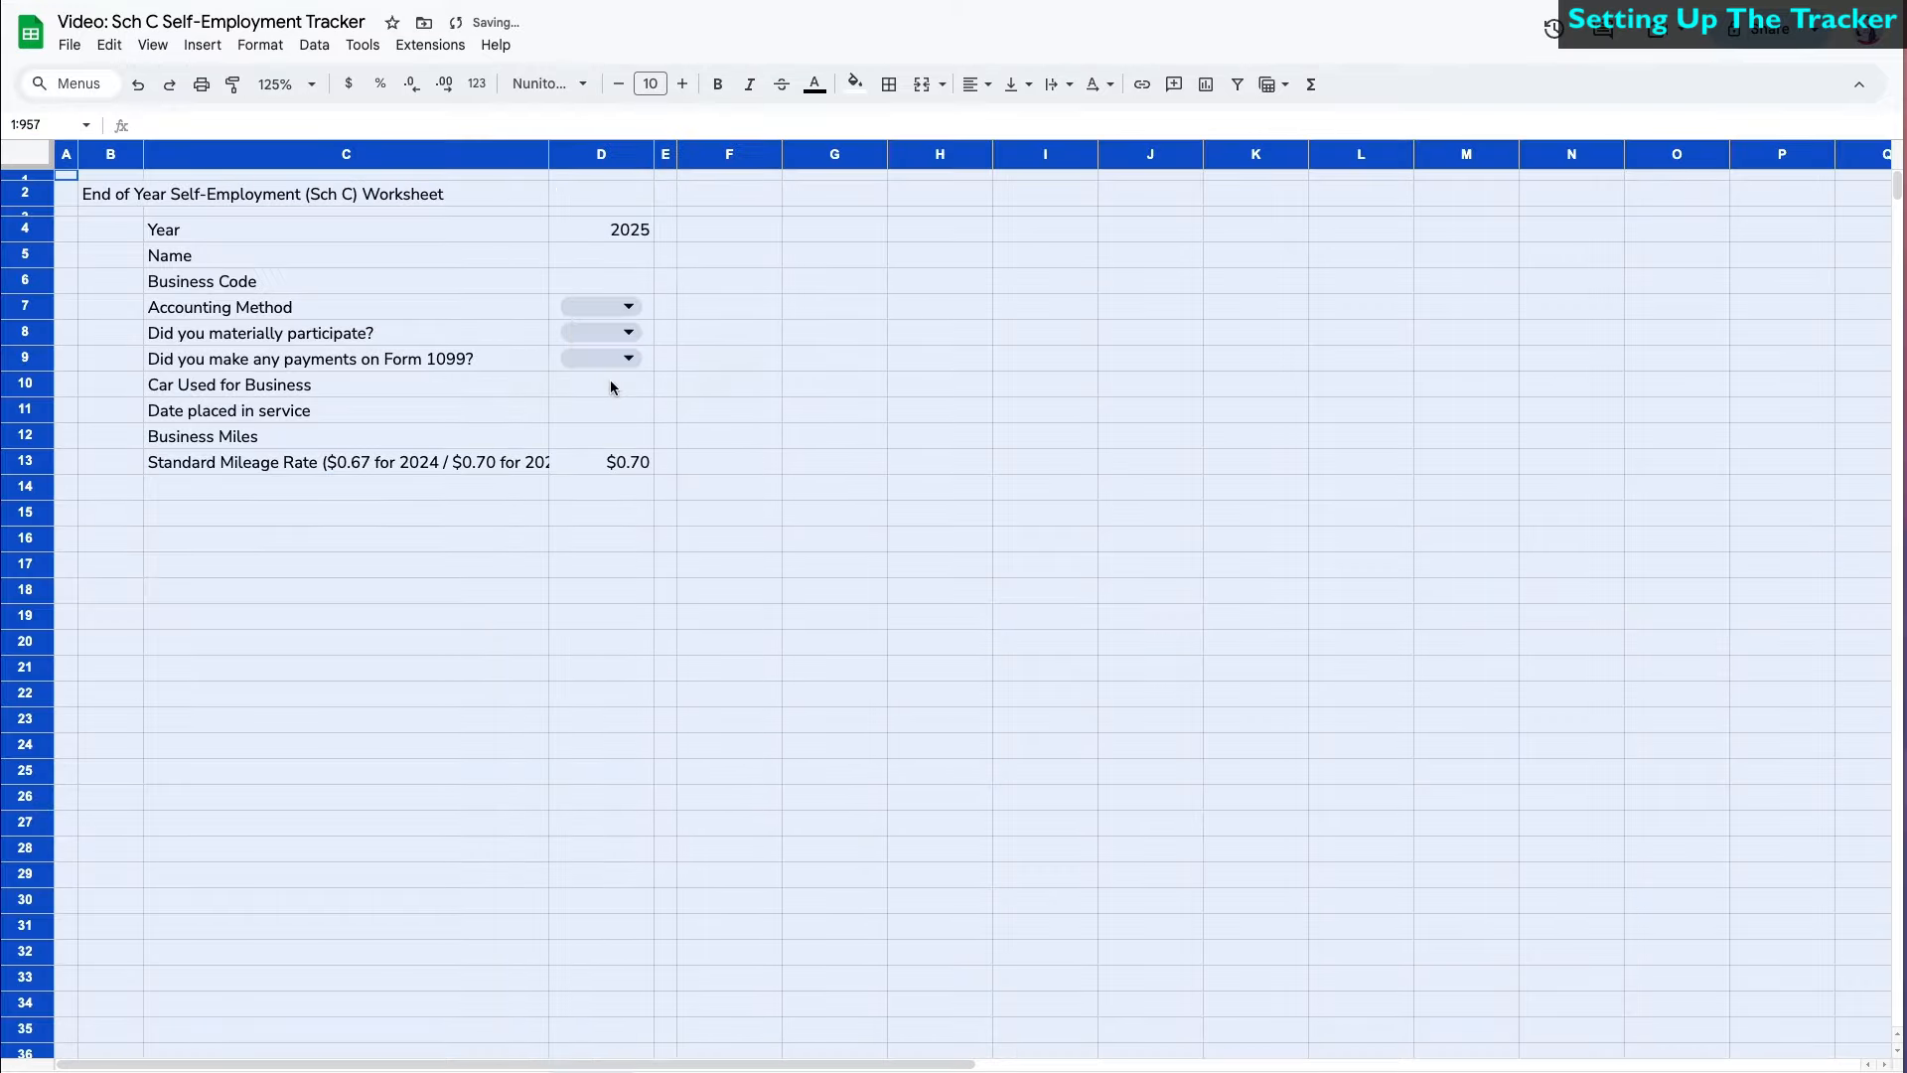
left_click(502, 511)
- Format only the parenthetical rate note "($0.67 for 2024 / $0.70 for 2025)" in C13 as size 9 italic
left_click(454, 462)
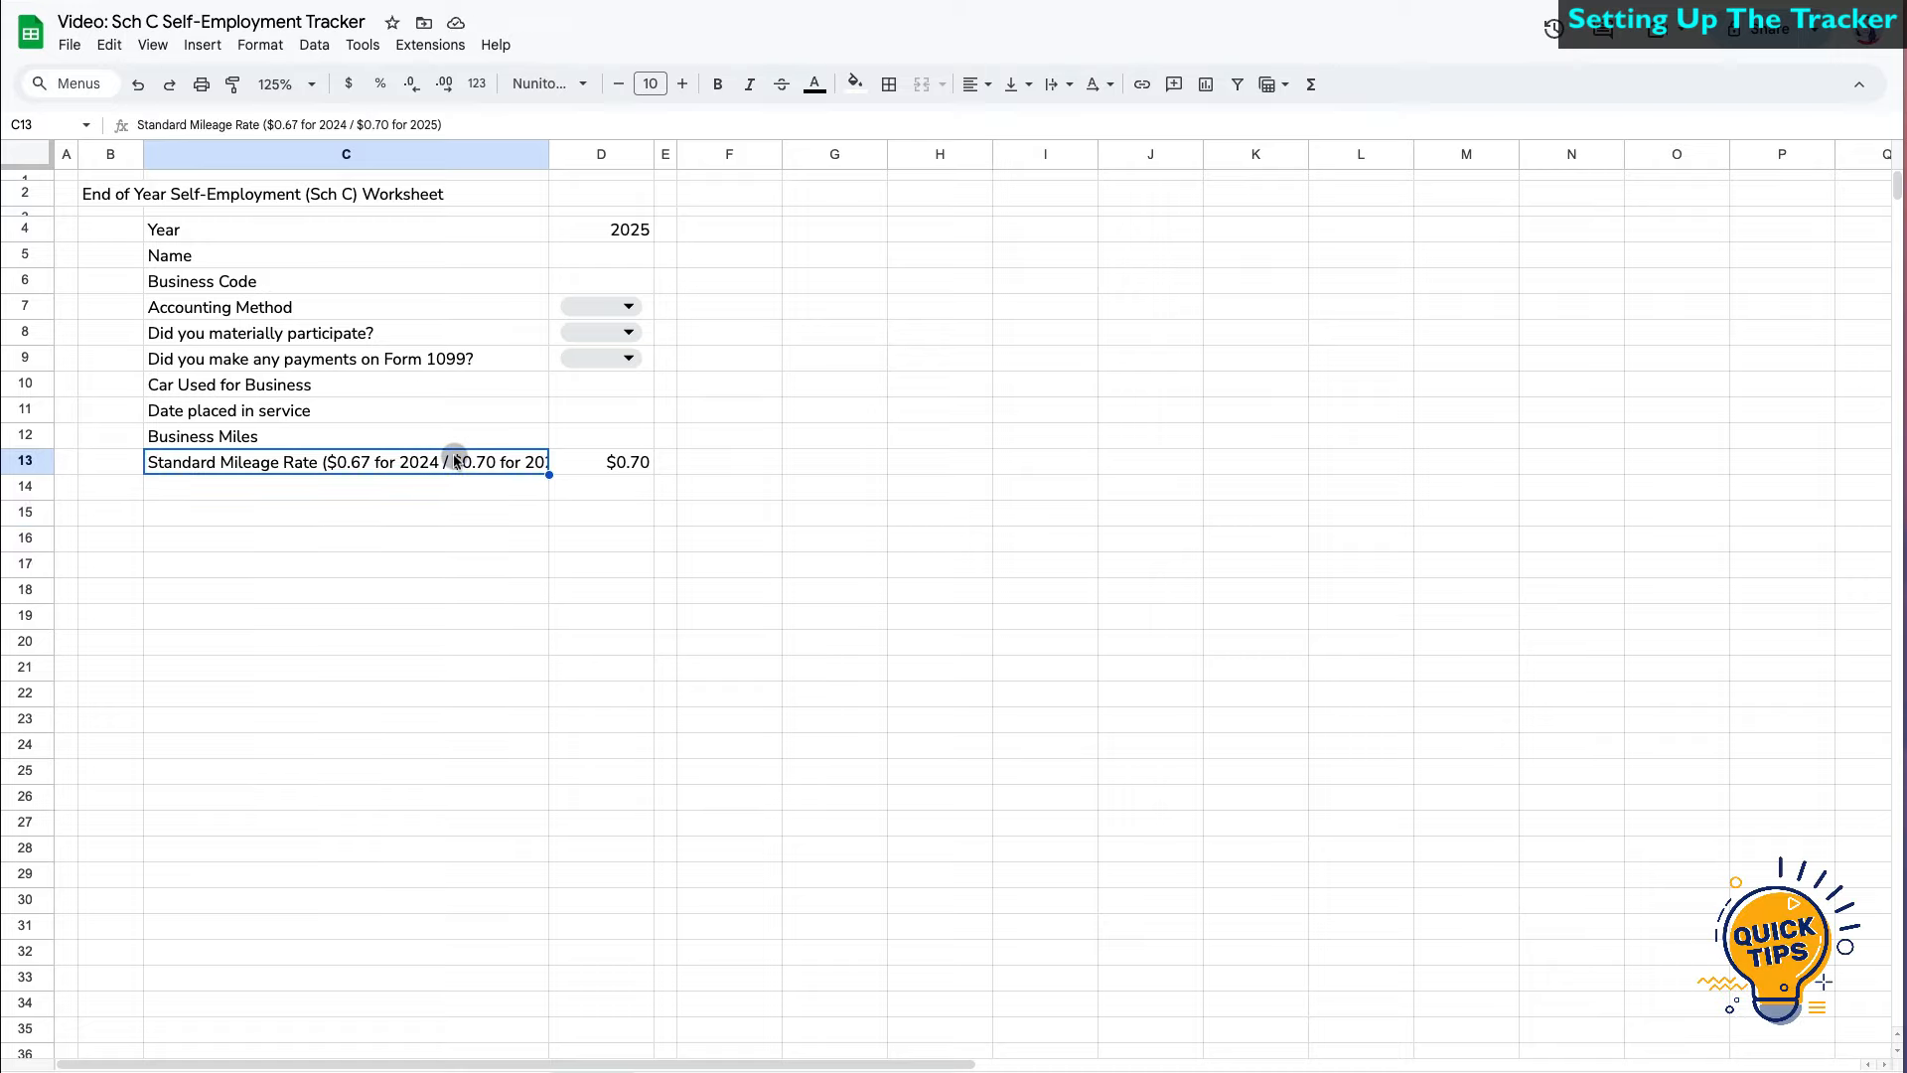
left_click_drag(459, 125, 276, 125)
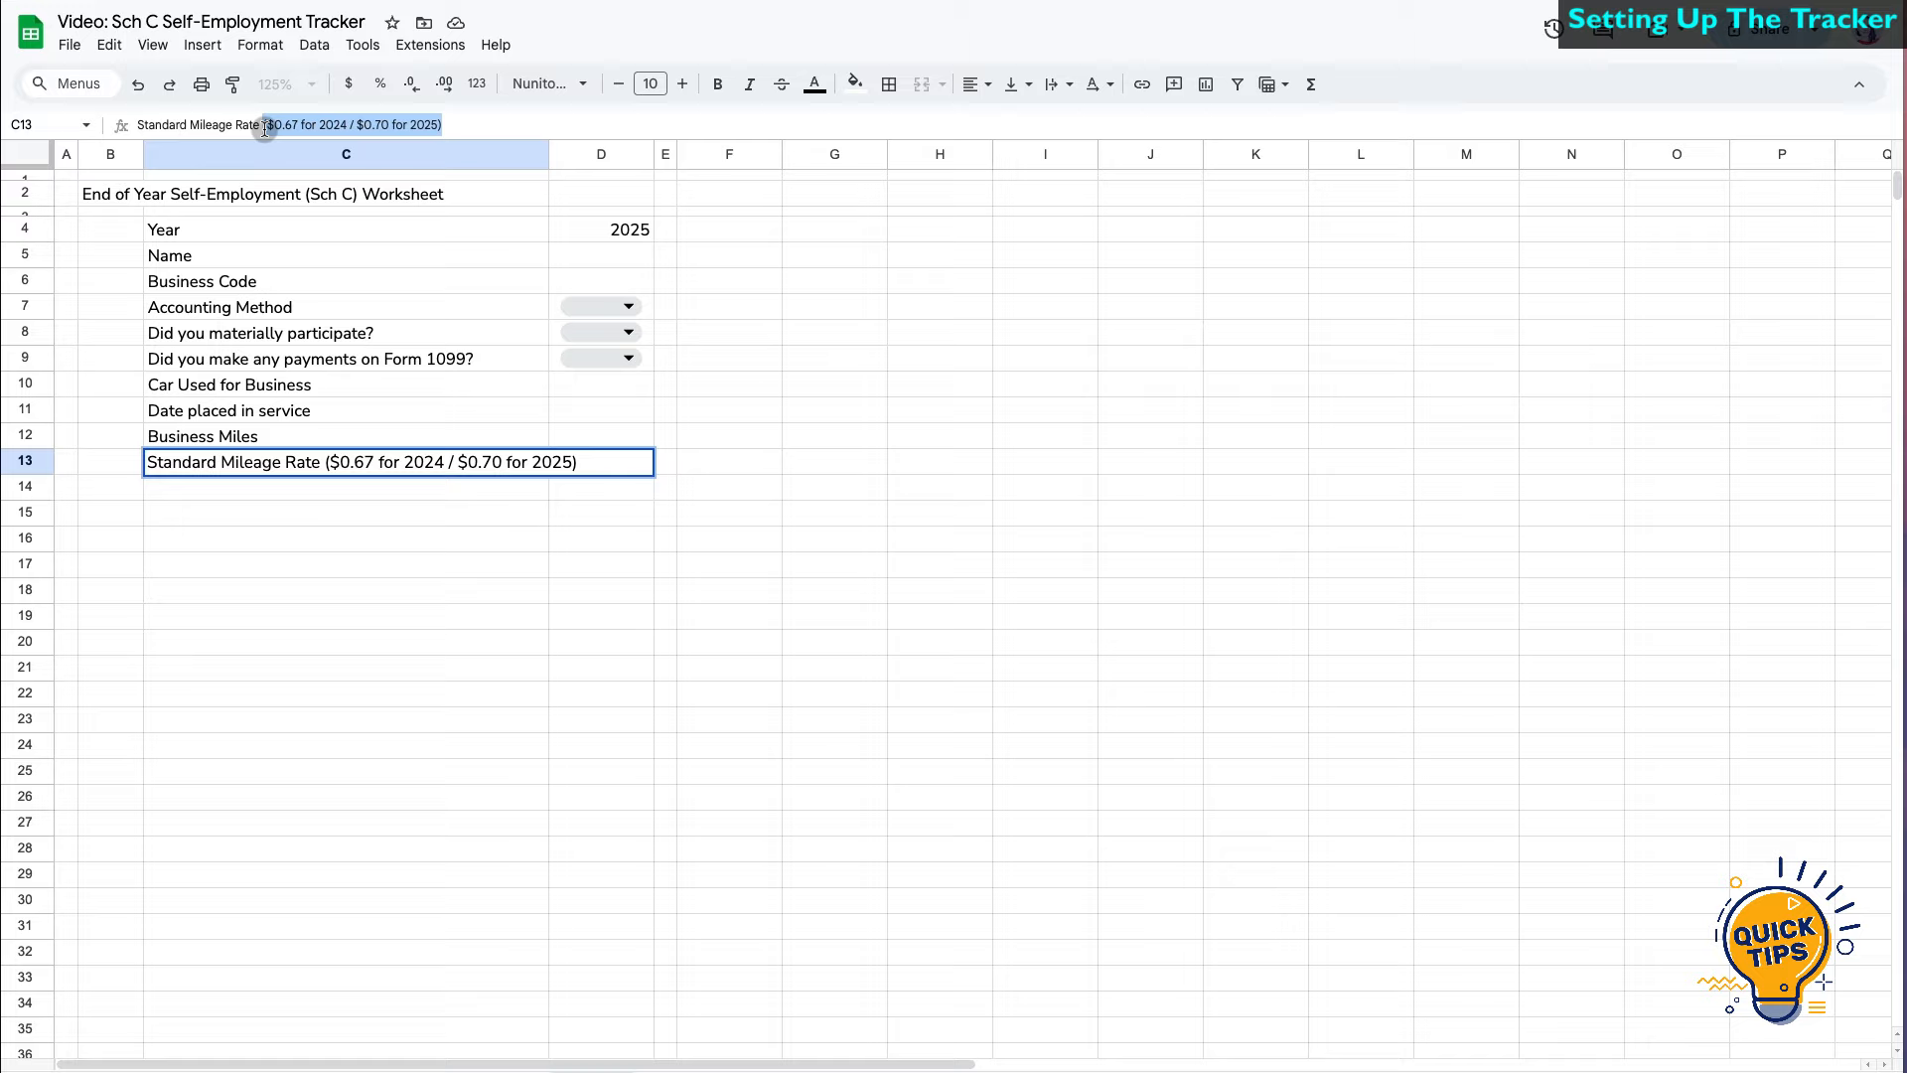
left_click(618, 84)
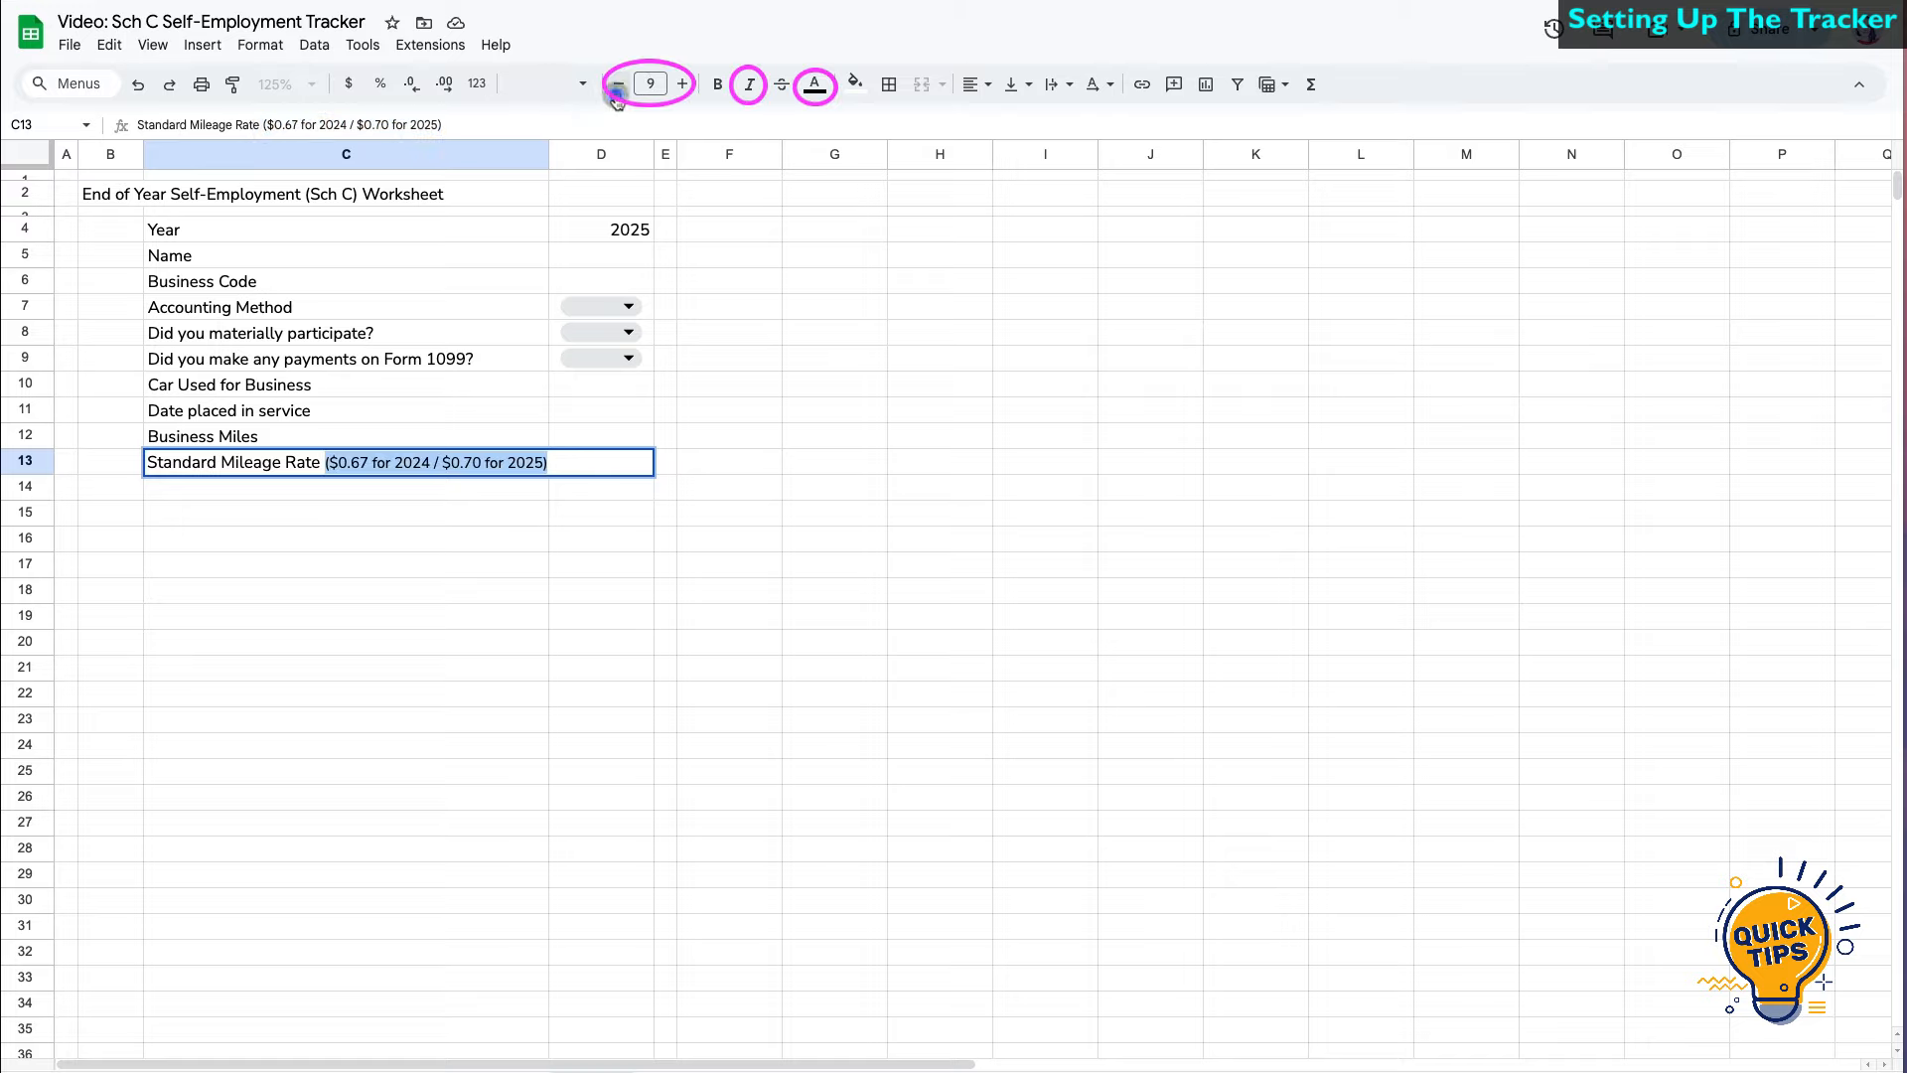
left_click(749, 86)
left_click(442, 513)
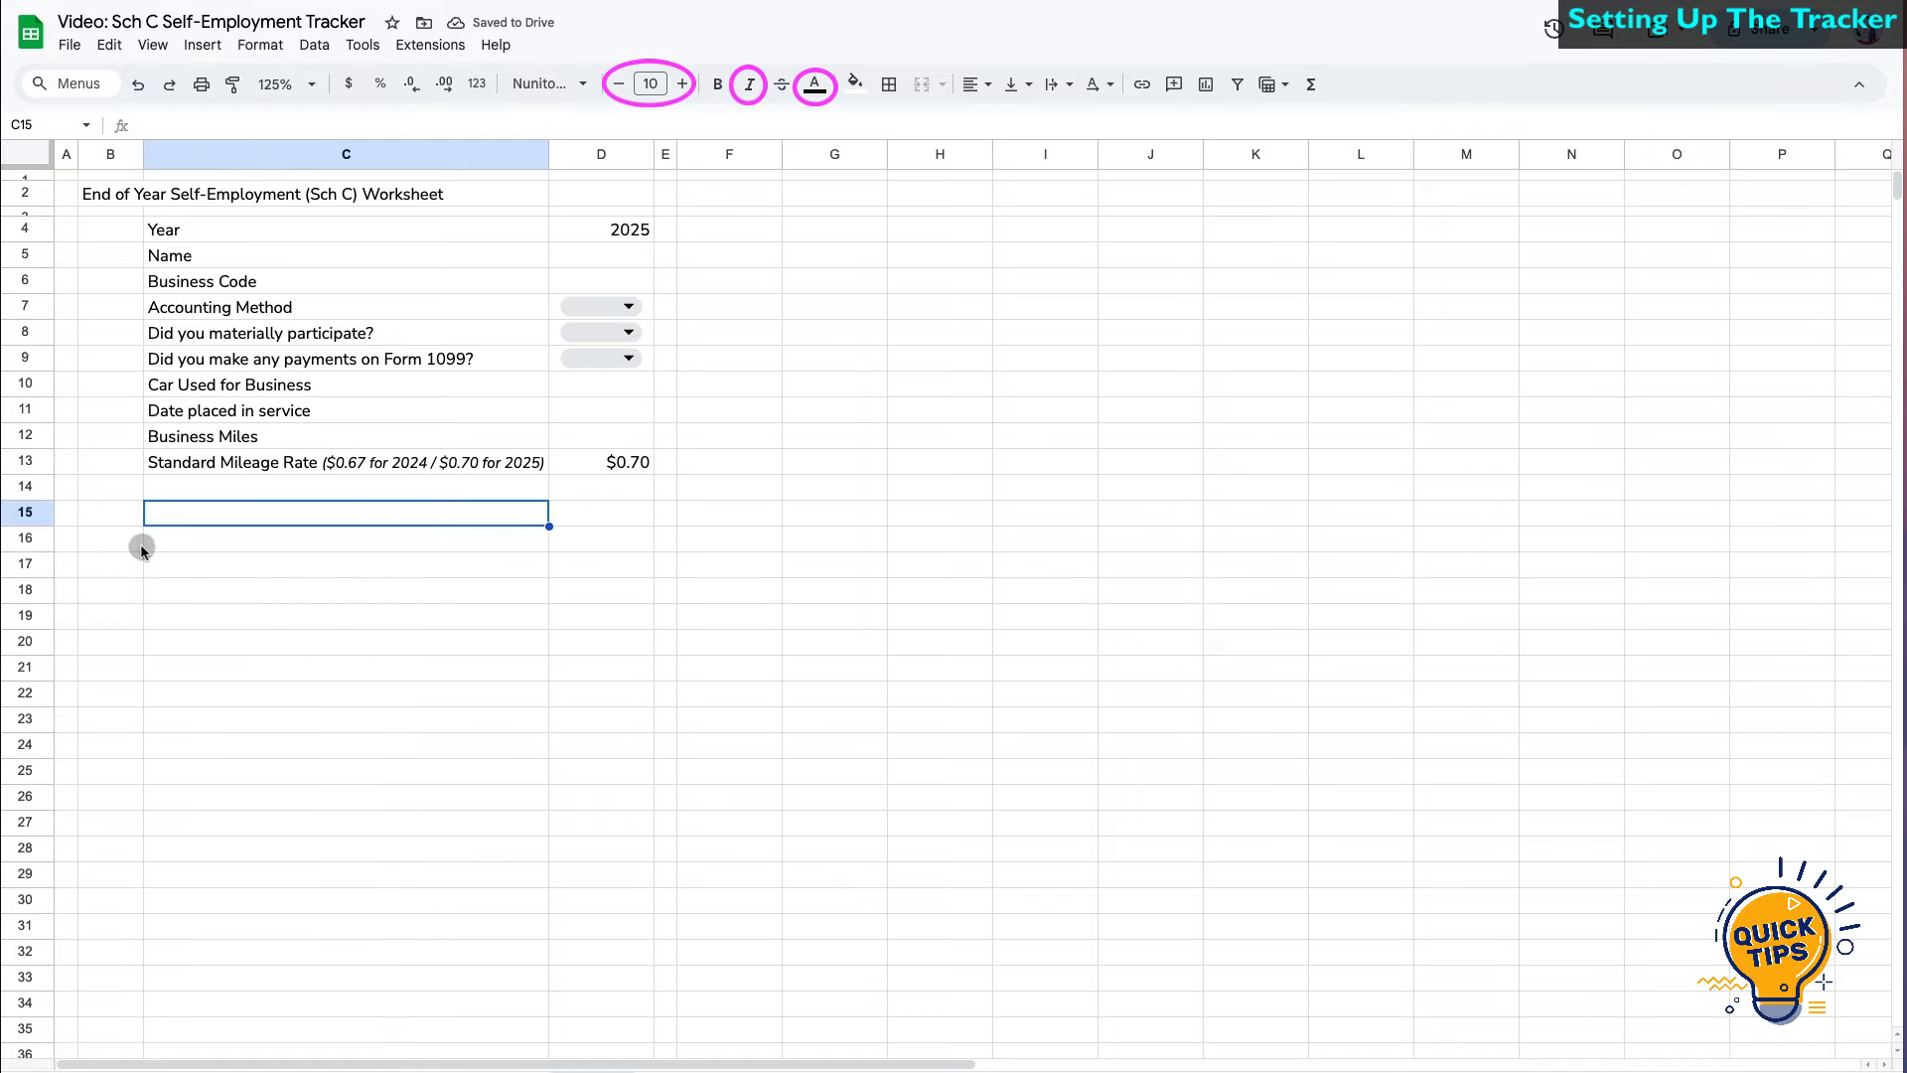
- Enter the headings "Sch C Line Items" in B15 and "Part I Income" in B16
key("Left")
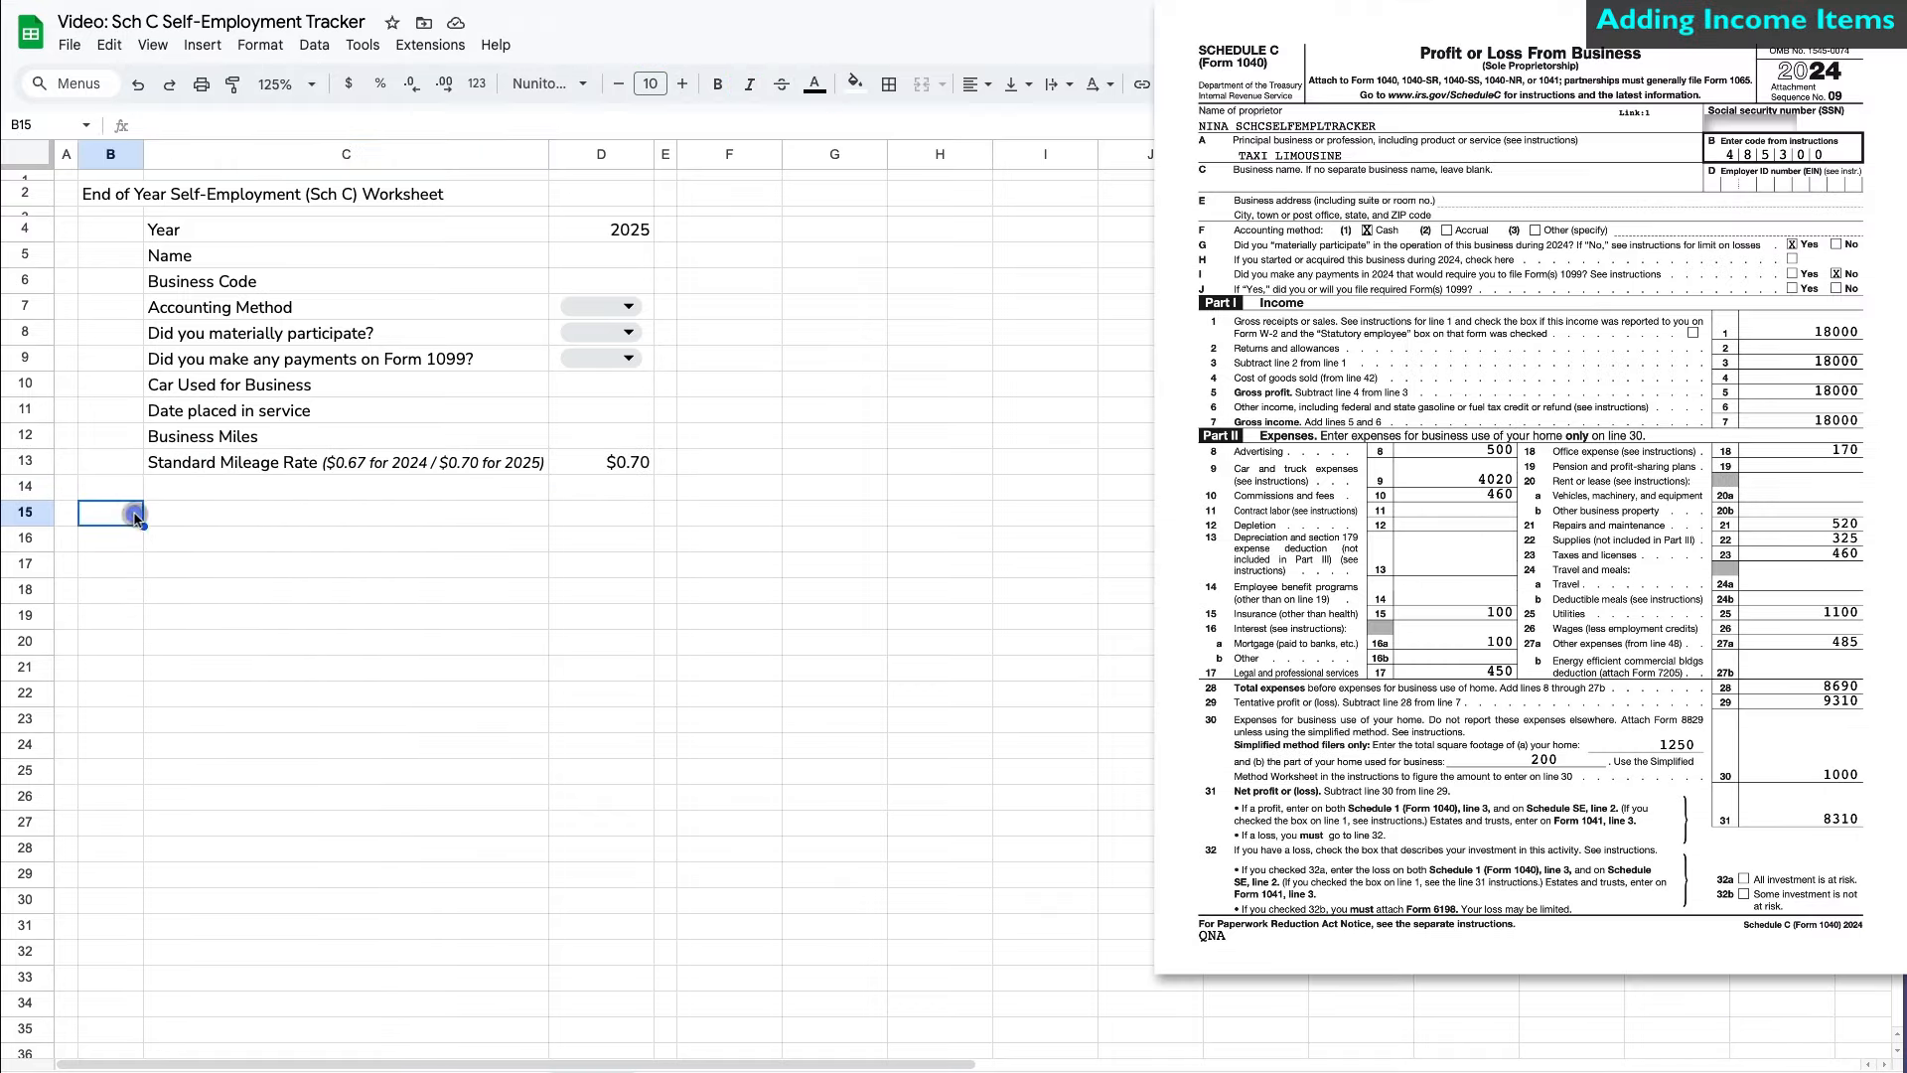
type("Sch C Line Items")
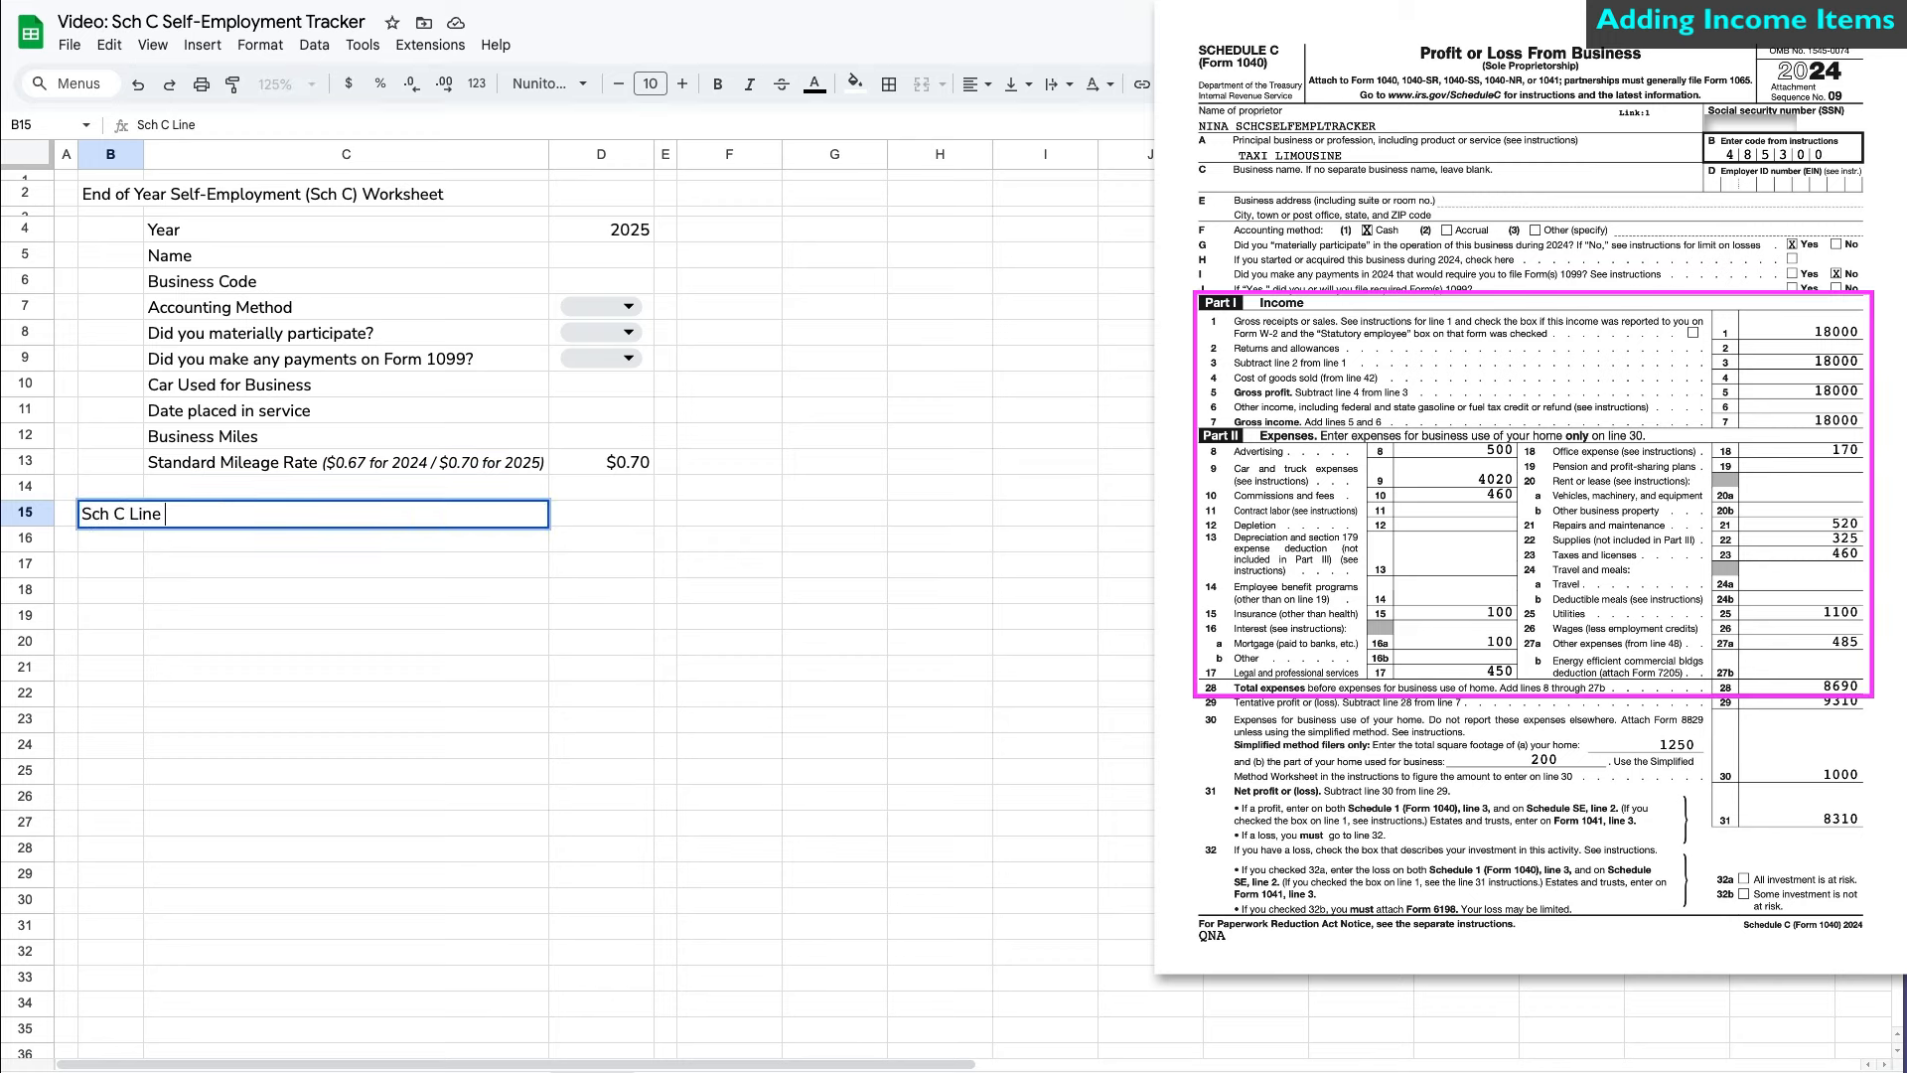
key("Return")
type("Part I")
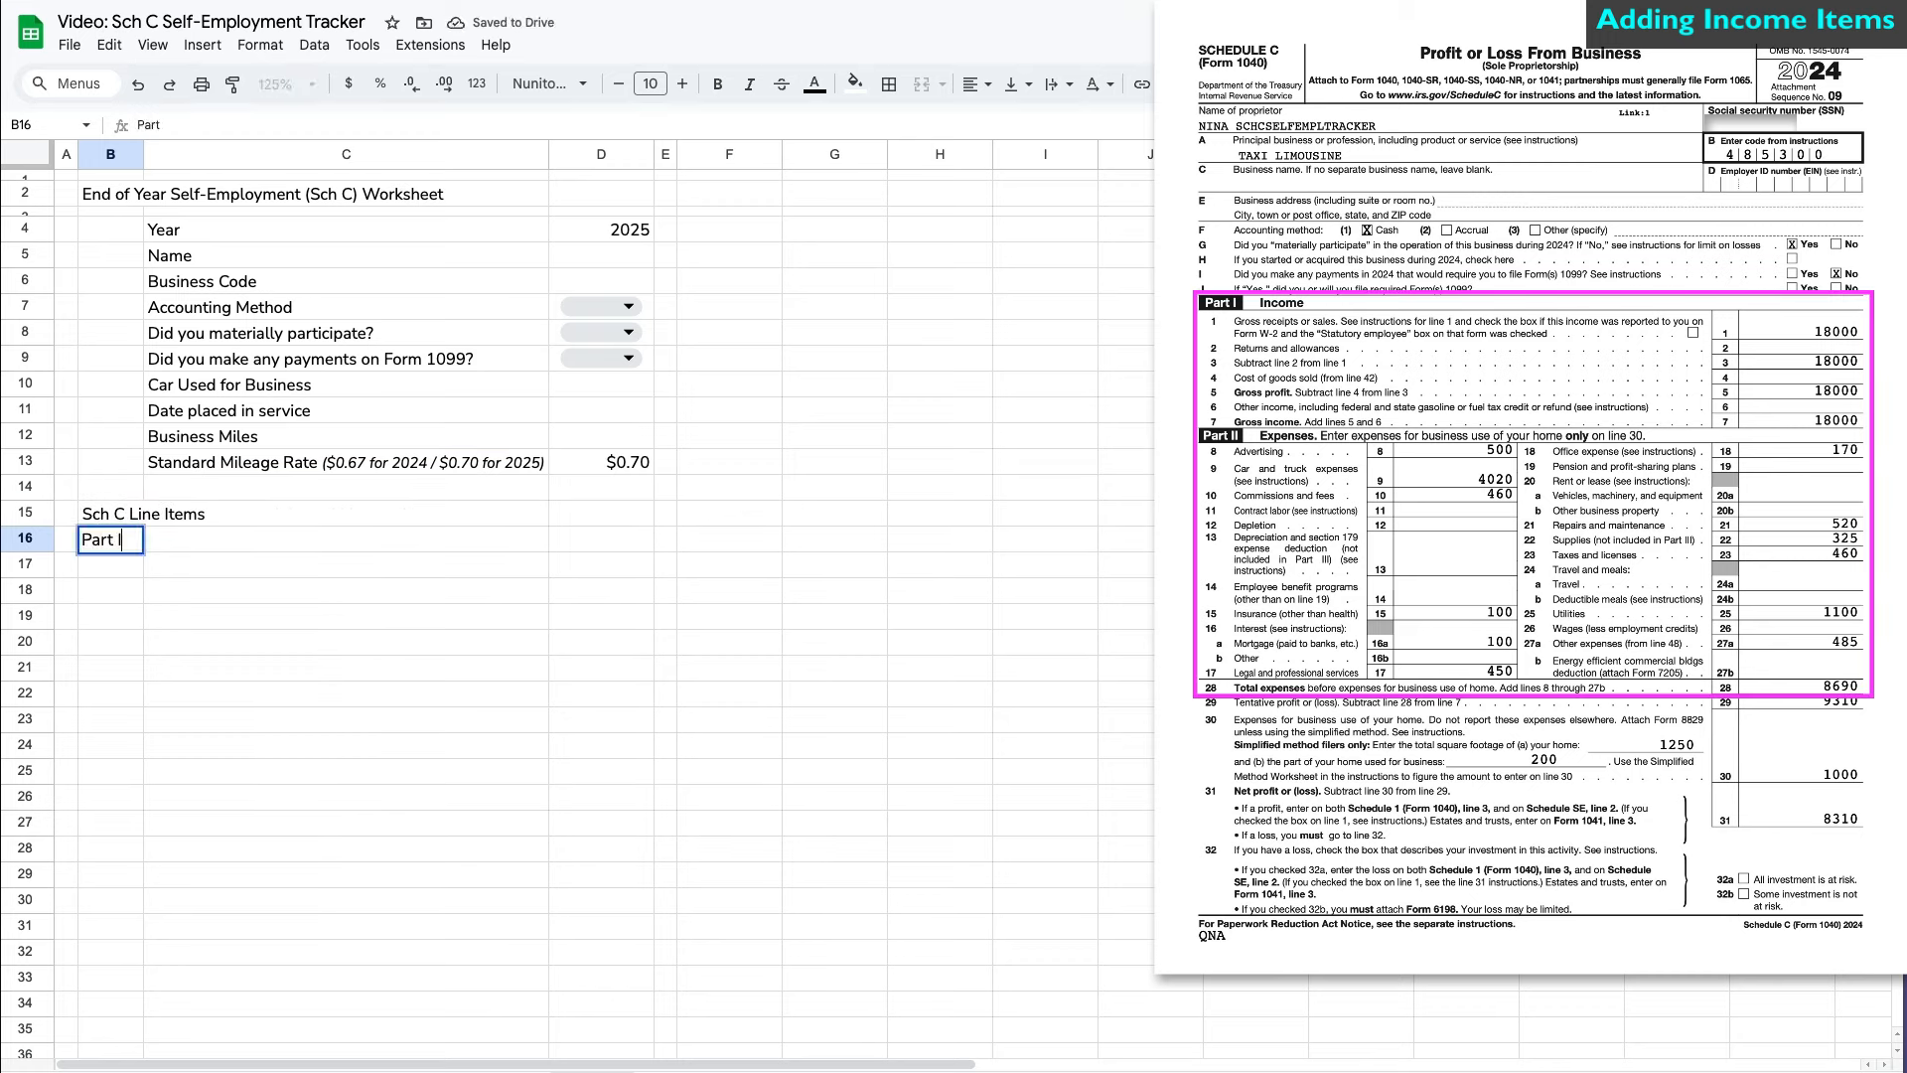
type(" Income")
key("Return")
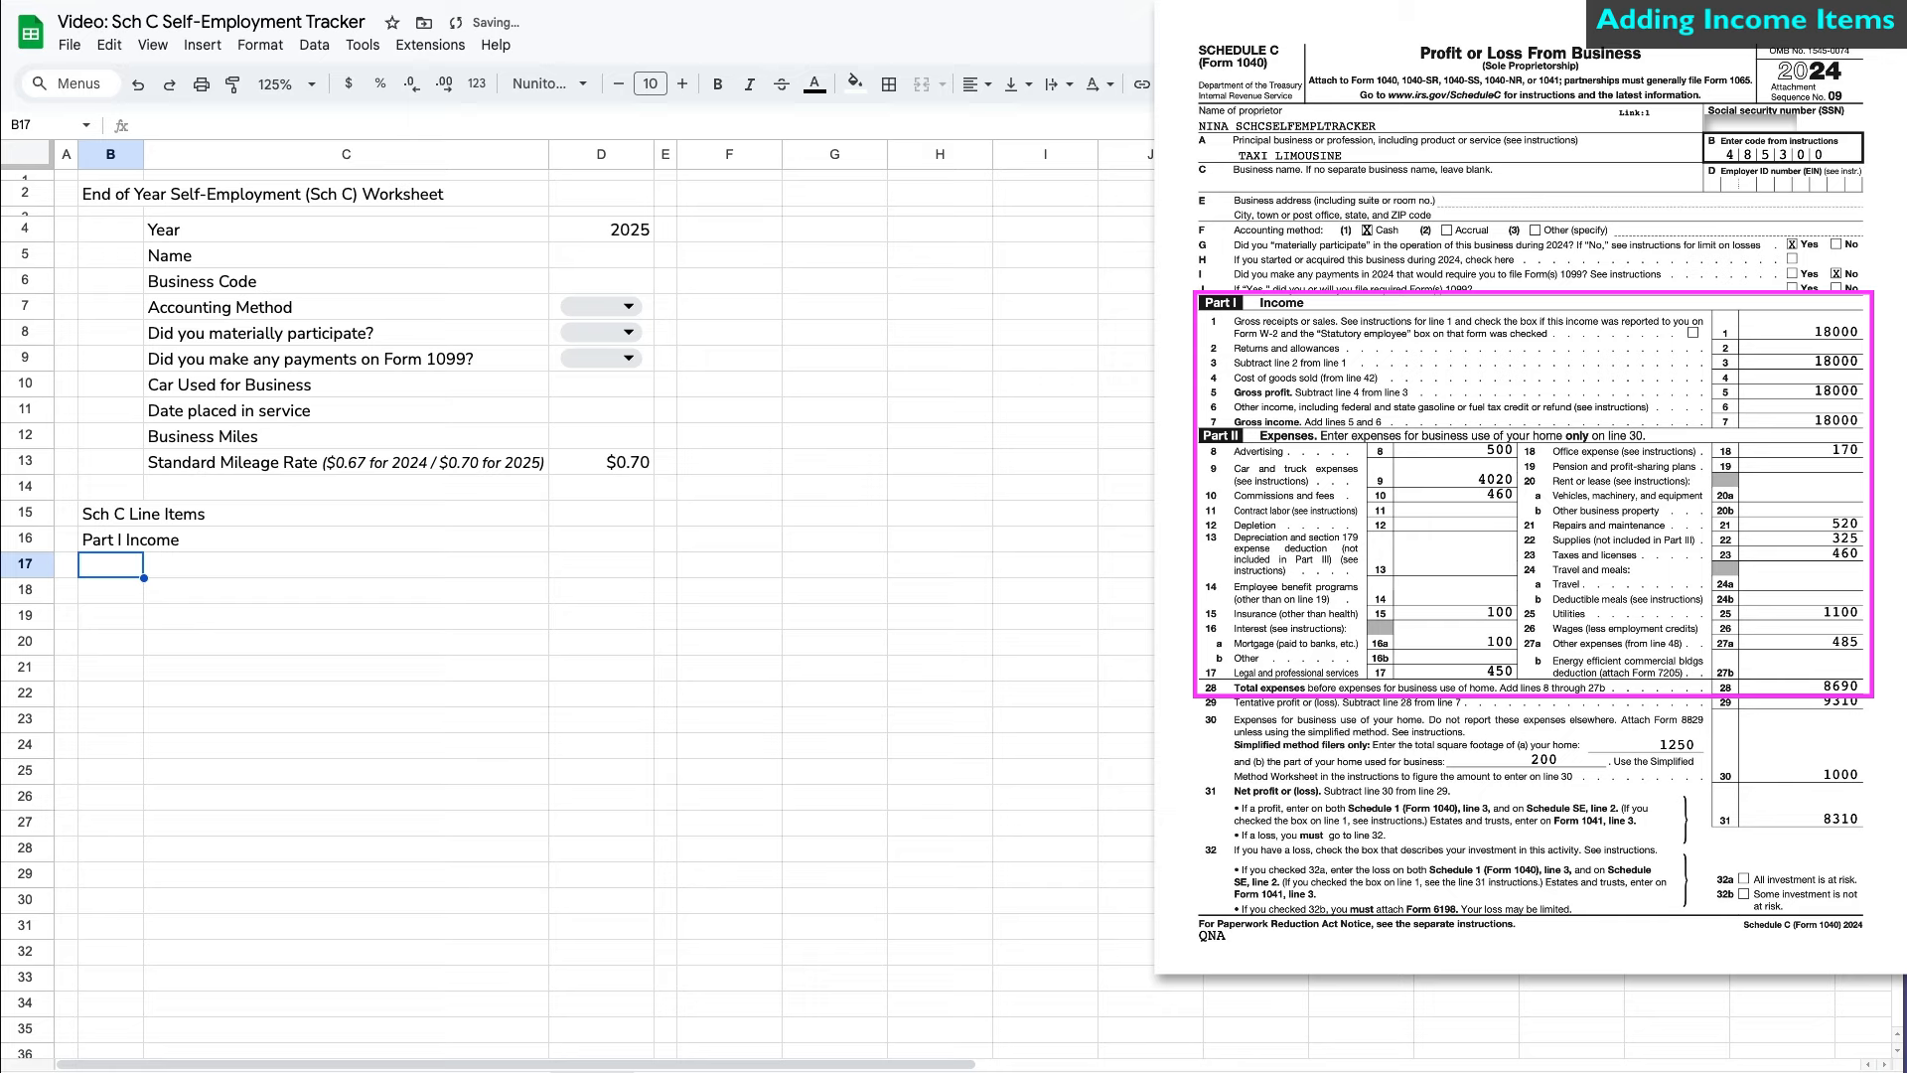
- Enter the line numbers 1a, 1b, 1c and 1d in B17:B20
type("1a")
key("Return")
type("1b")
key("Return")
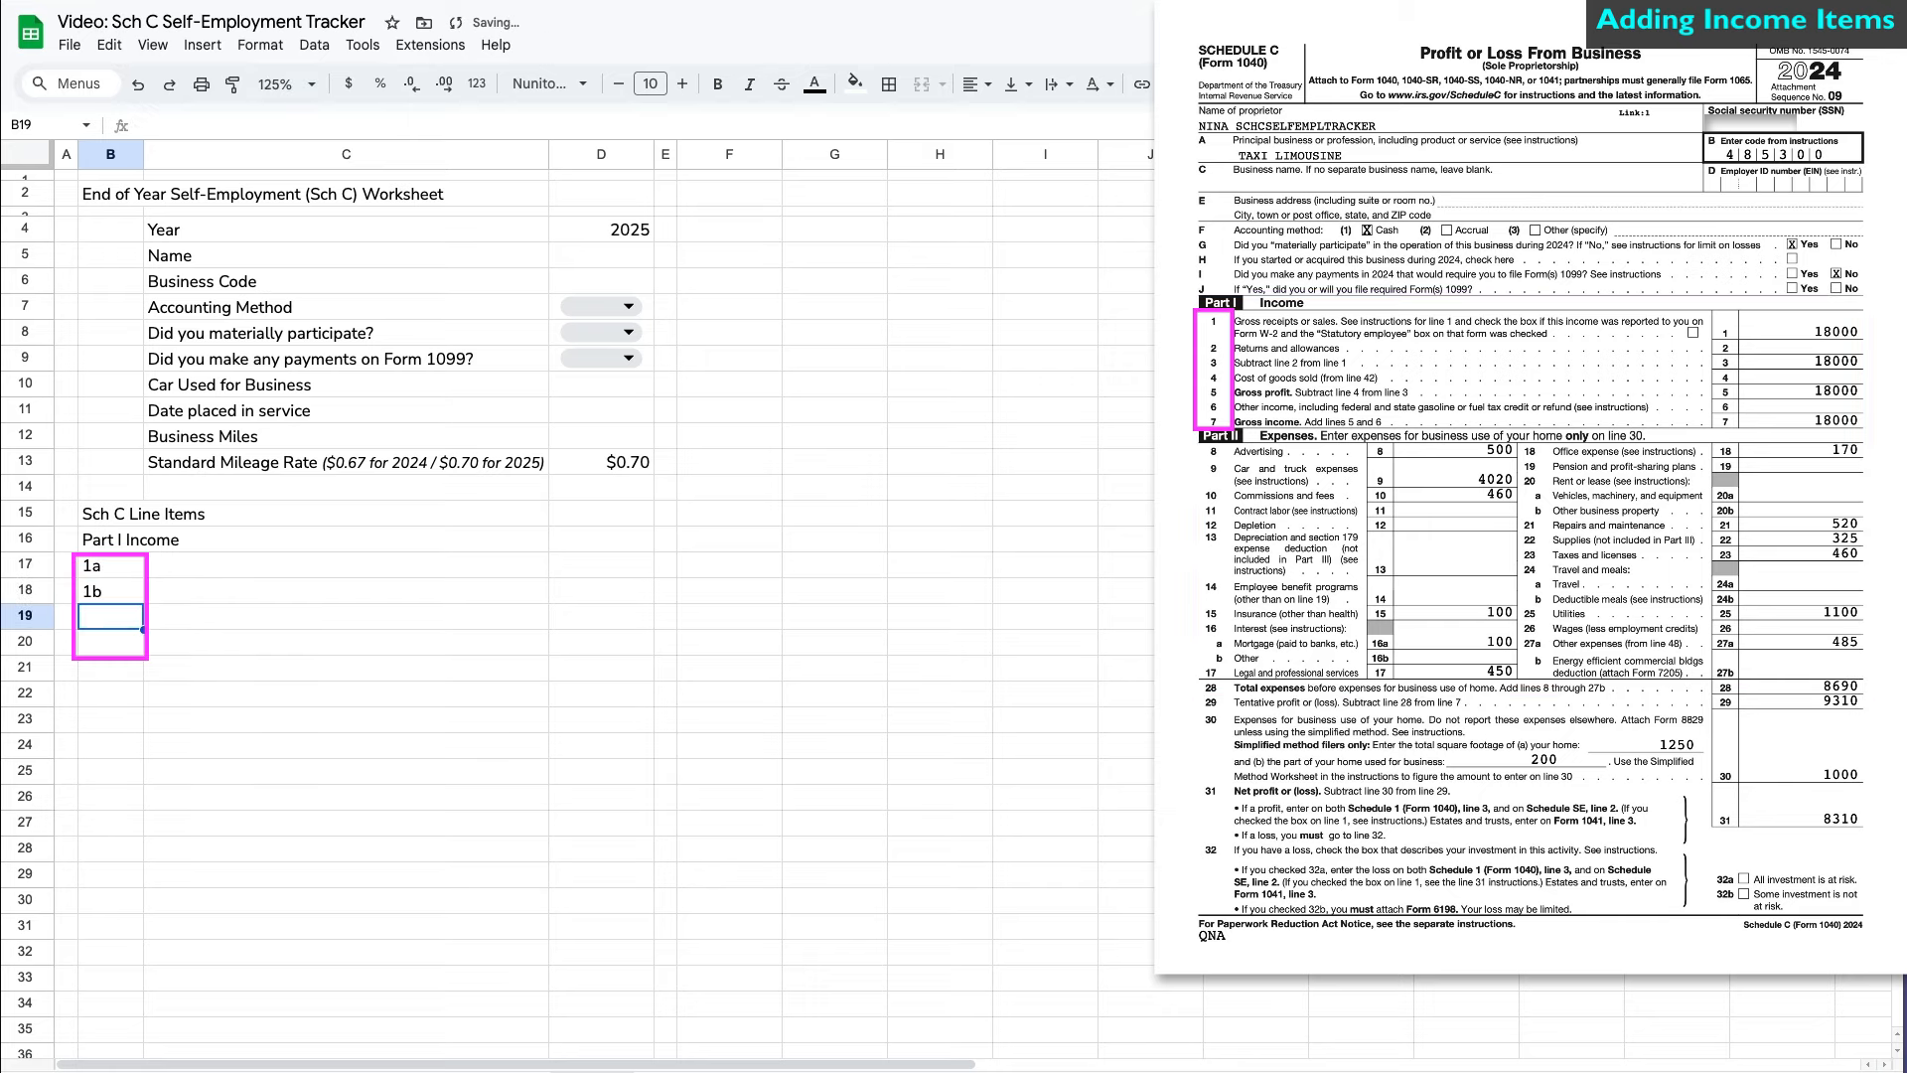
type("1c")
key("Return")
type("1d")
- Label line 1a in C17 as "Clients reporting on Form 1099-NEC"
left_click(226, 564)
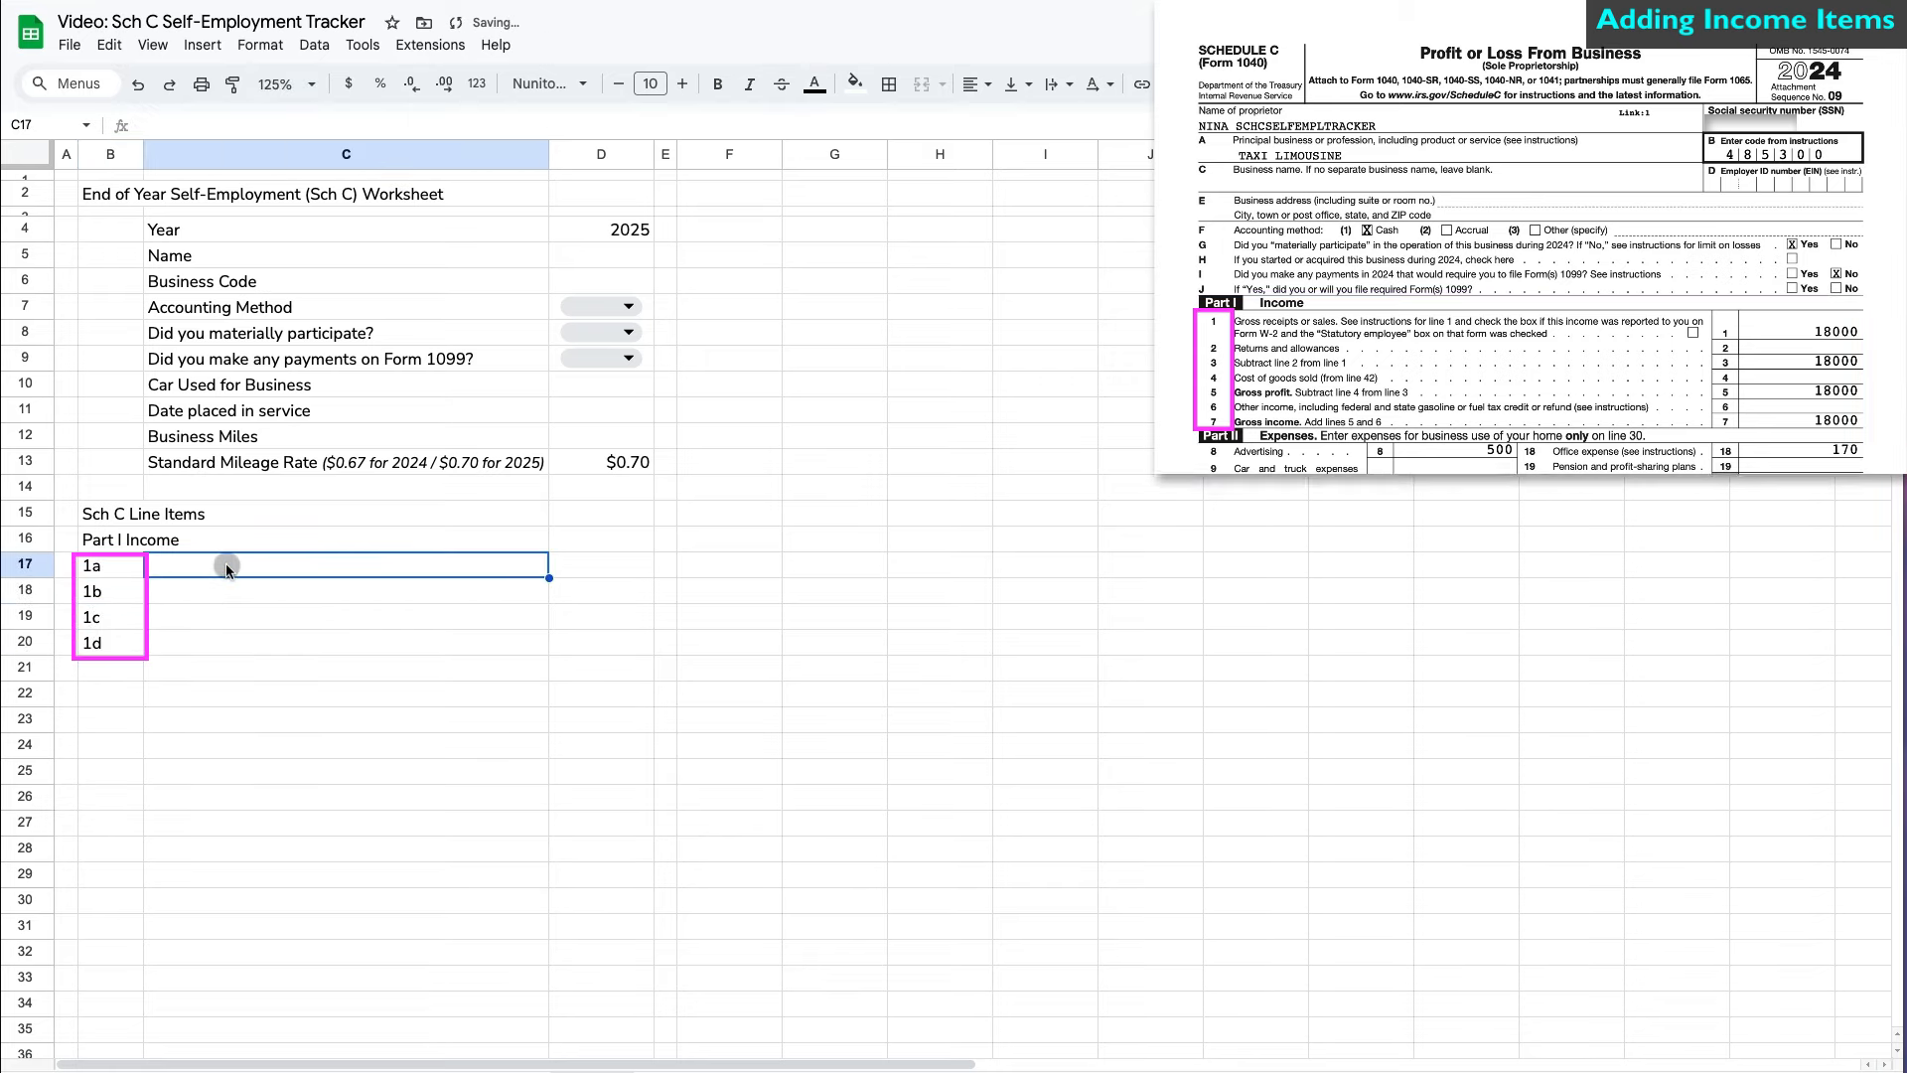
type("Clients reporting on Form 1099-")
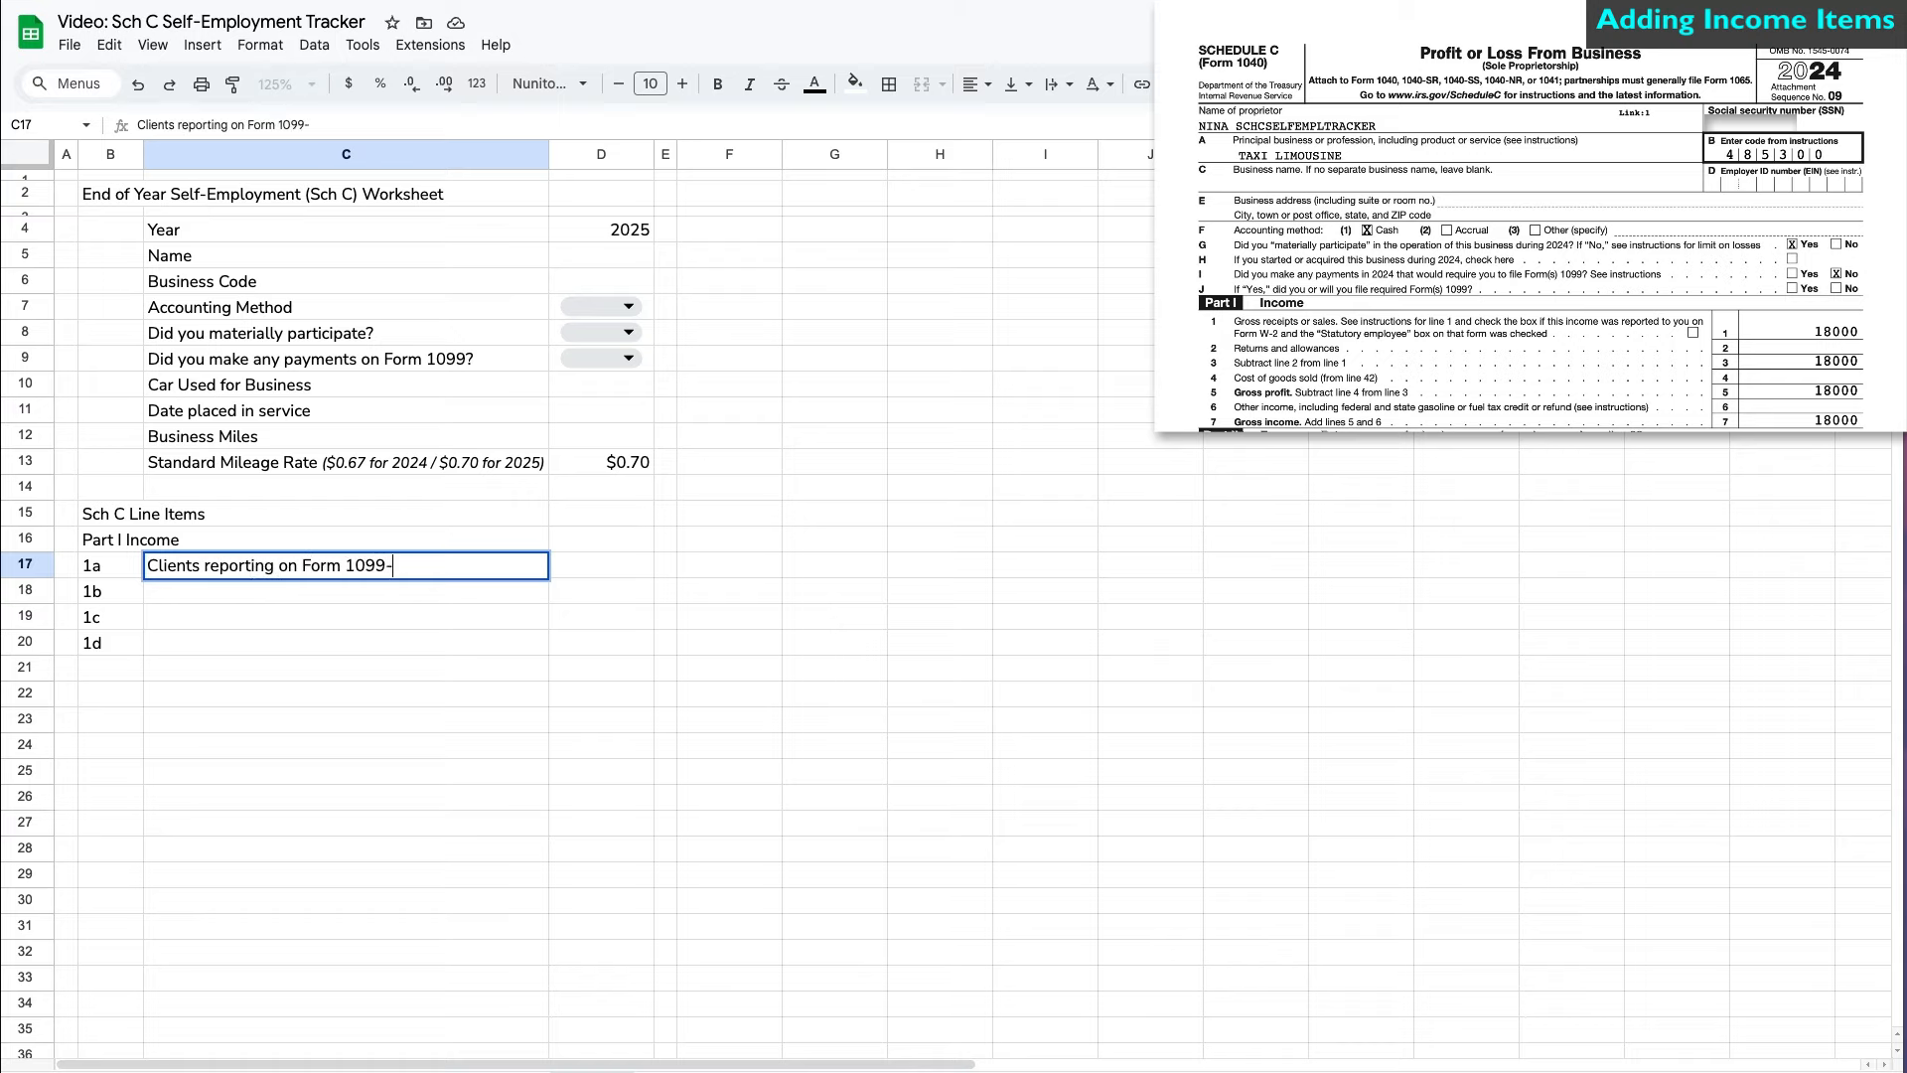
key("Up")
key("Return")
key("Return")
key("Return")
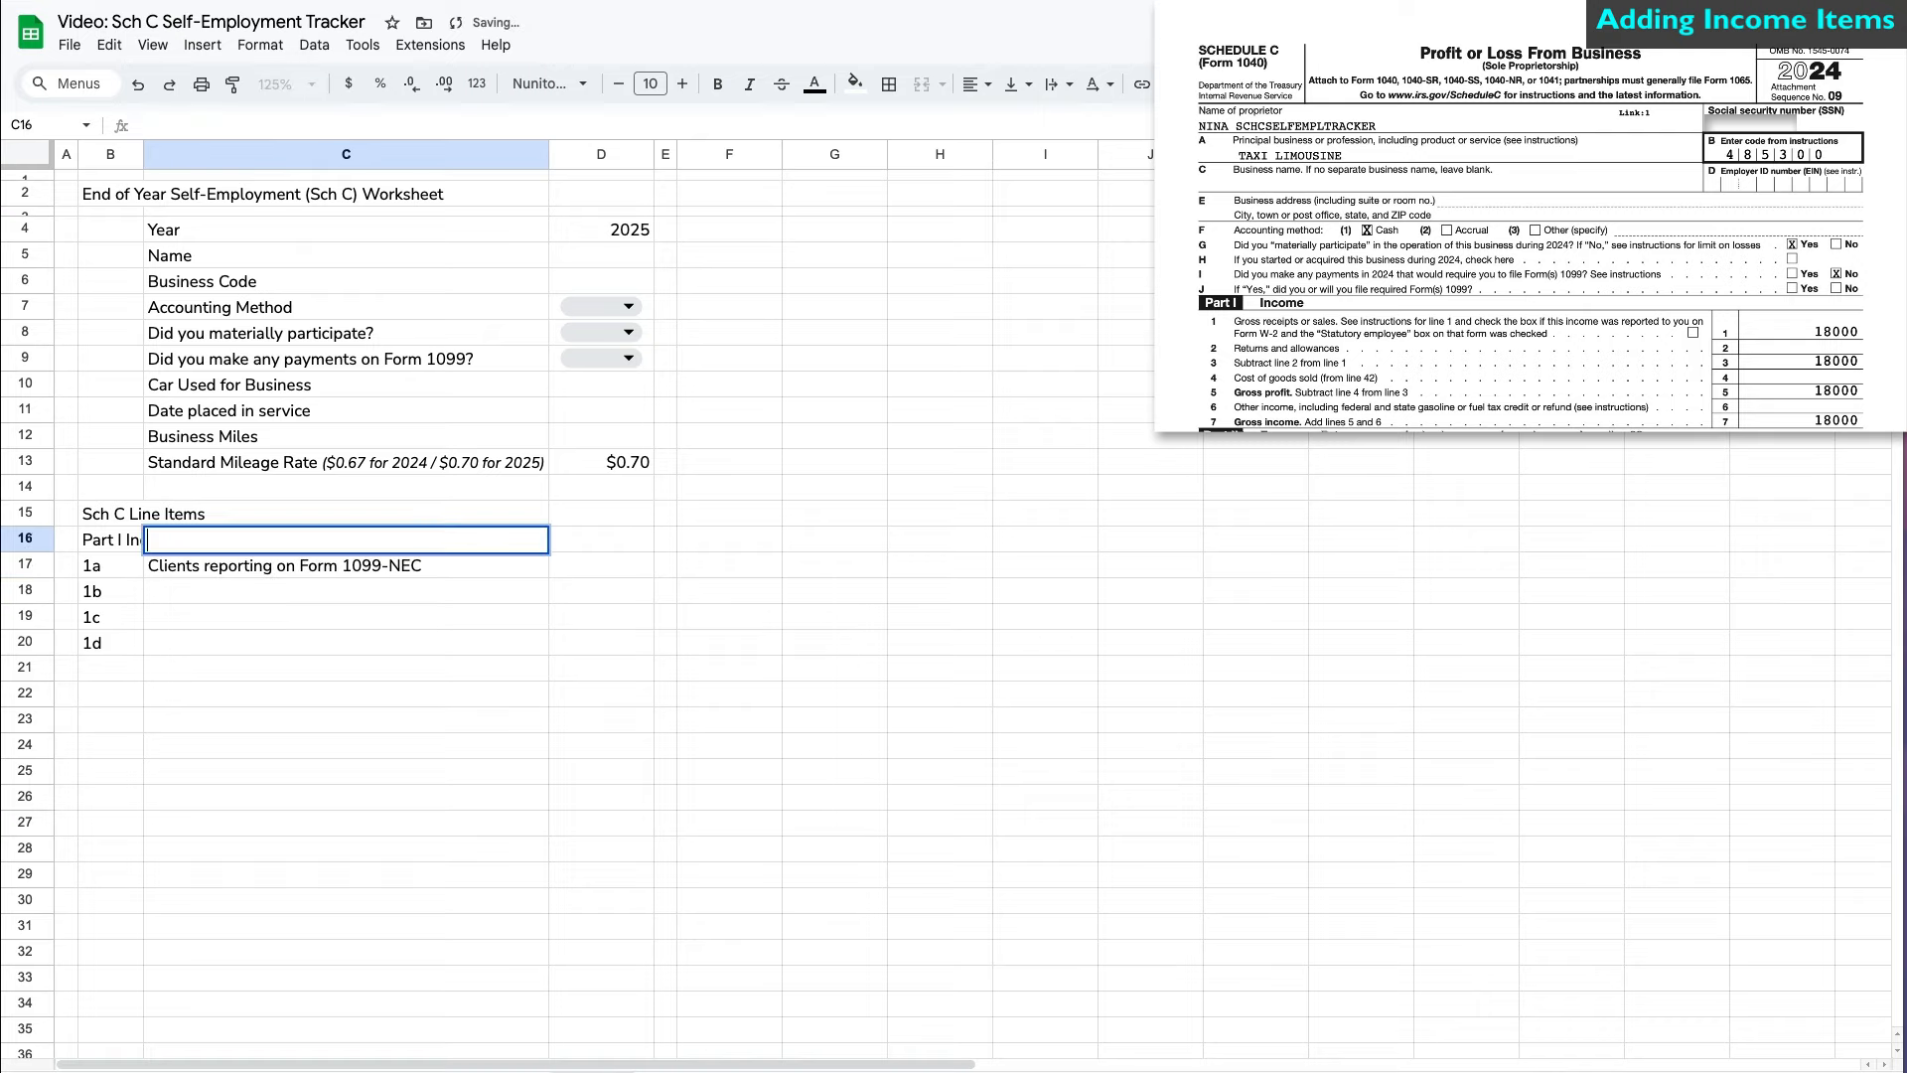
key("Return")
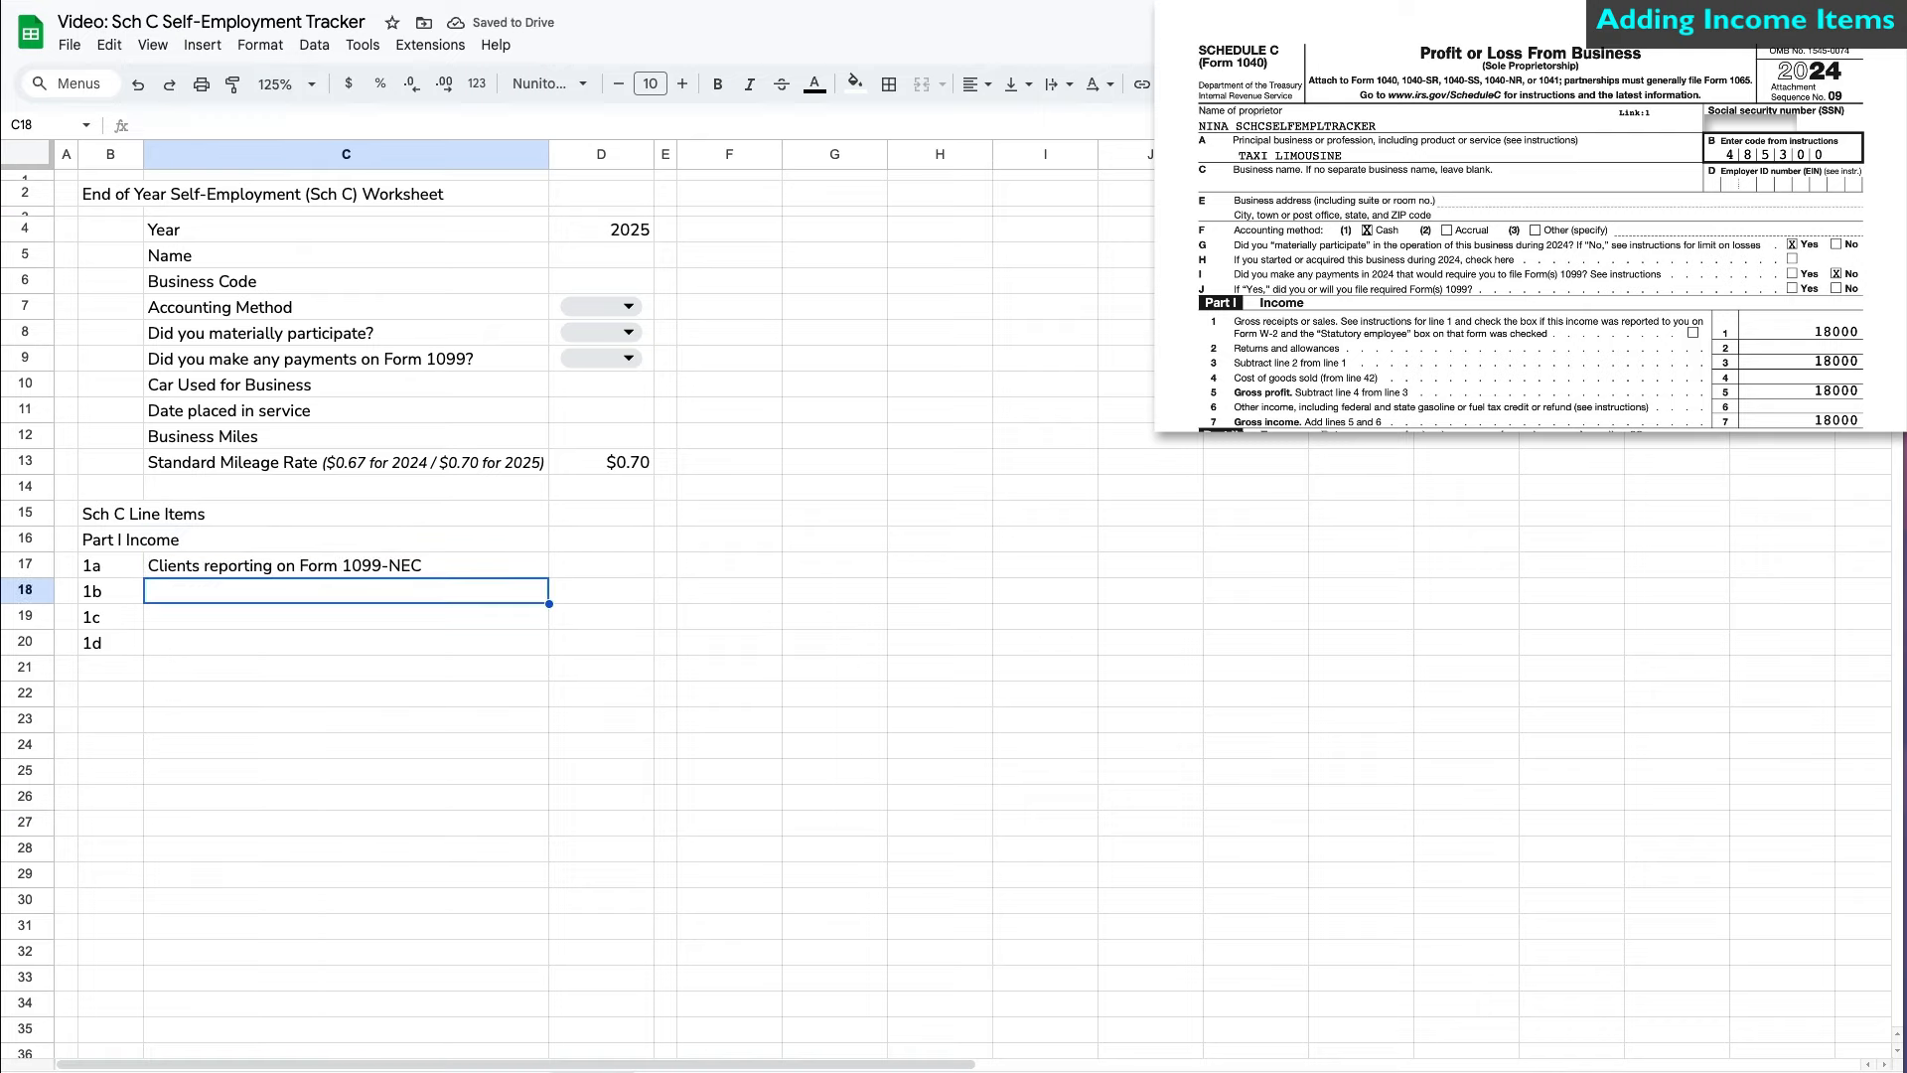
- Enter "Clients reporting" in C18 and enable autocomplete in the suggestion controls
type("Clients reporting")
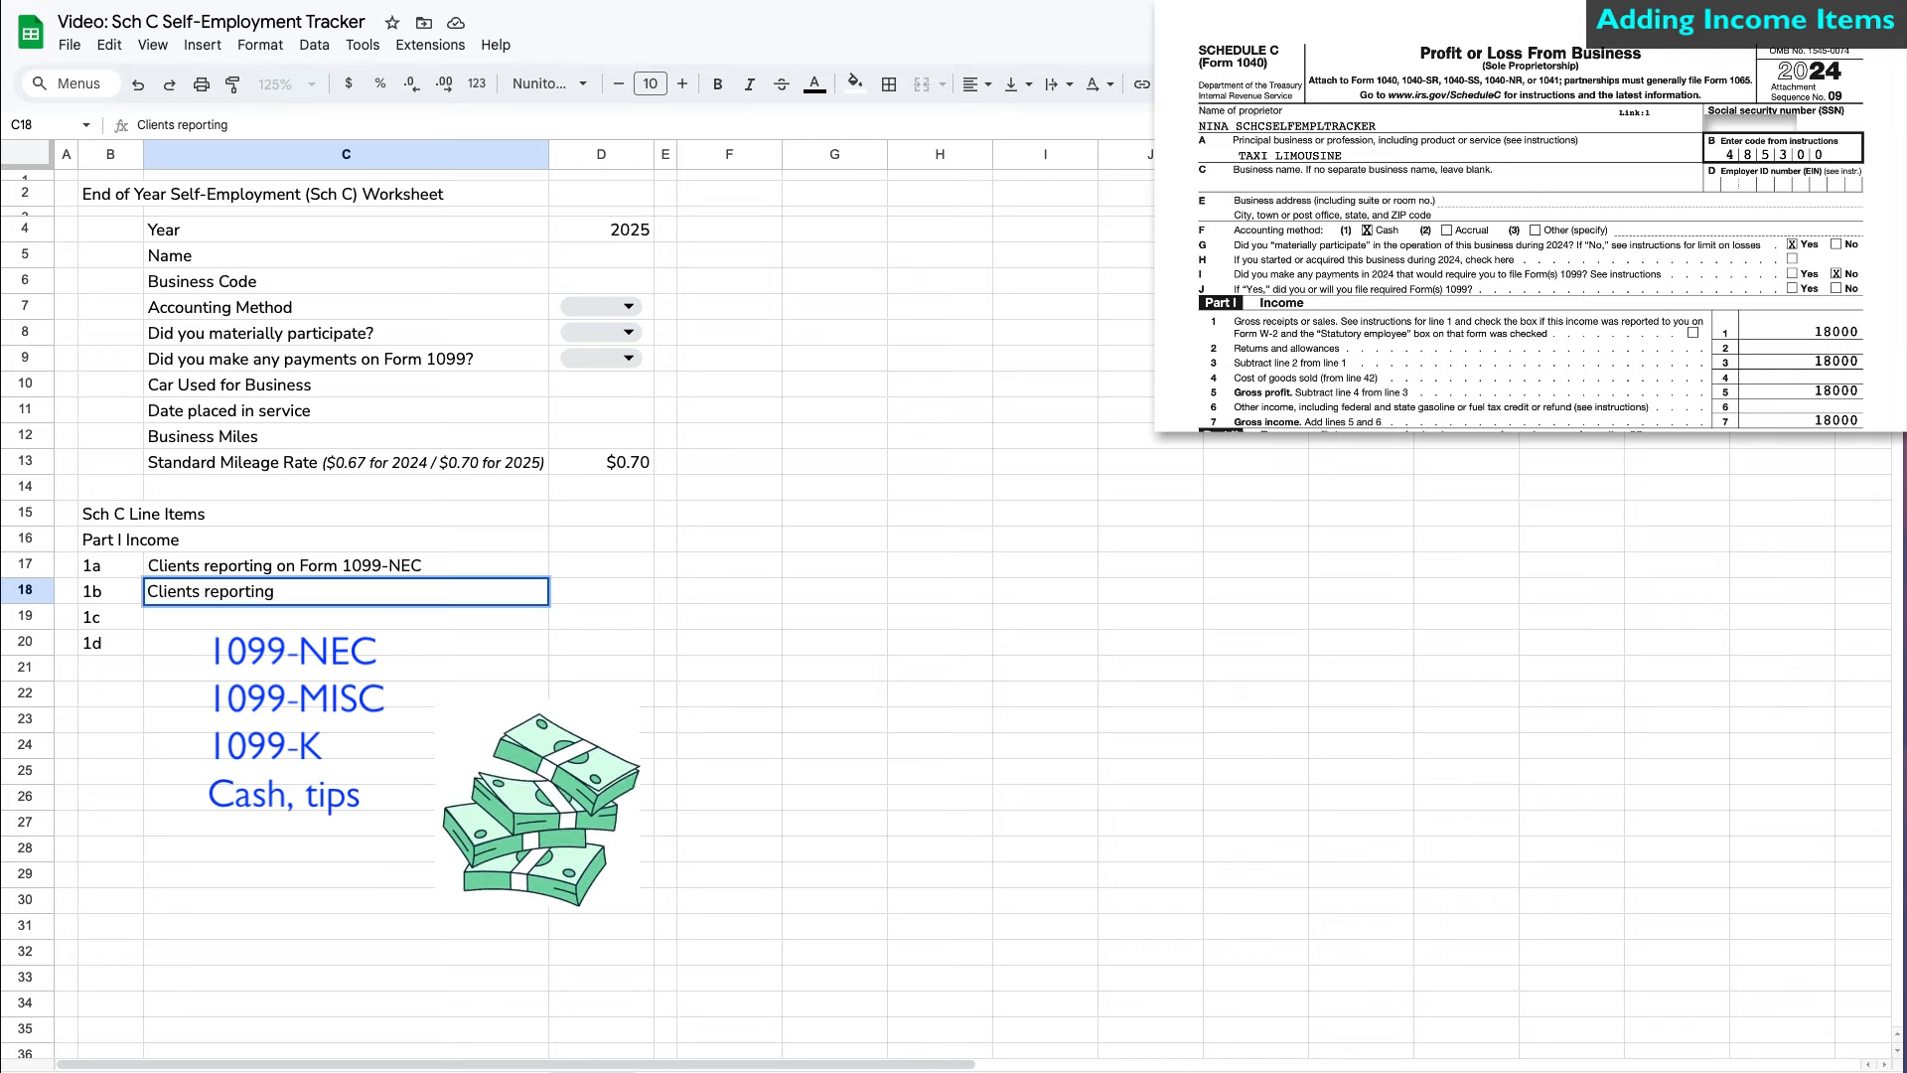
key("Return")
left_click(357, 52)
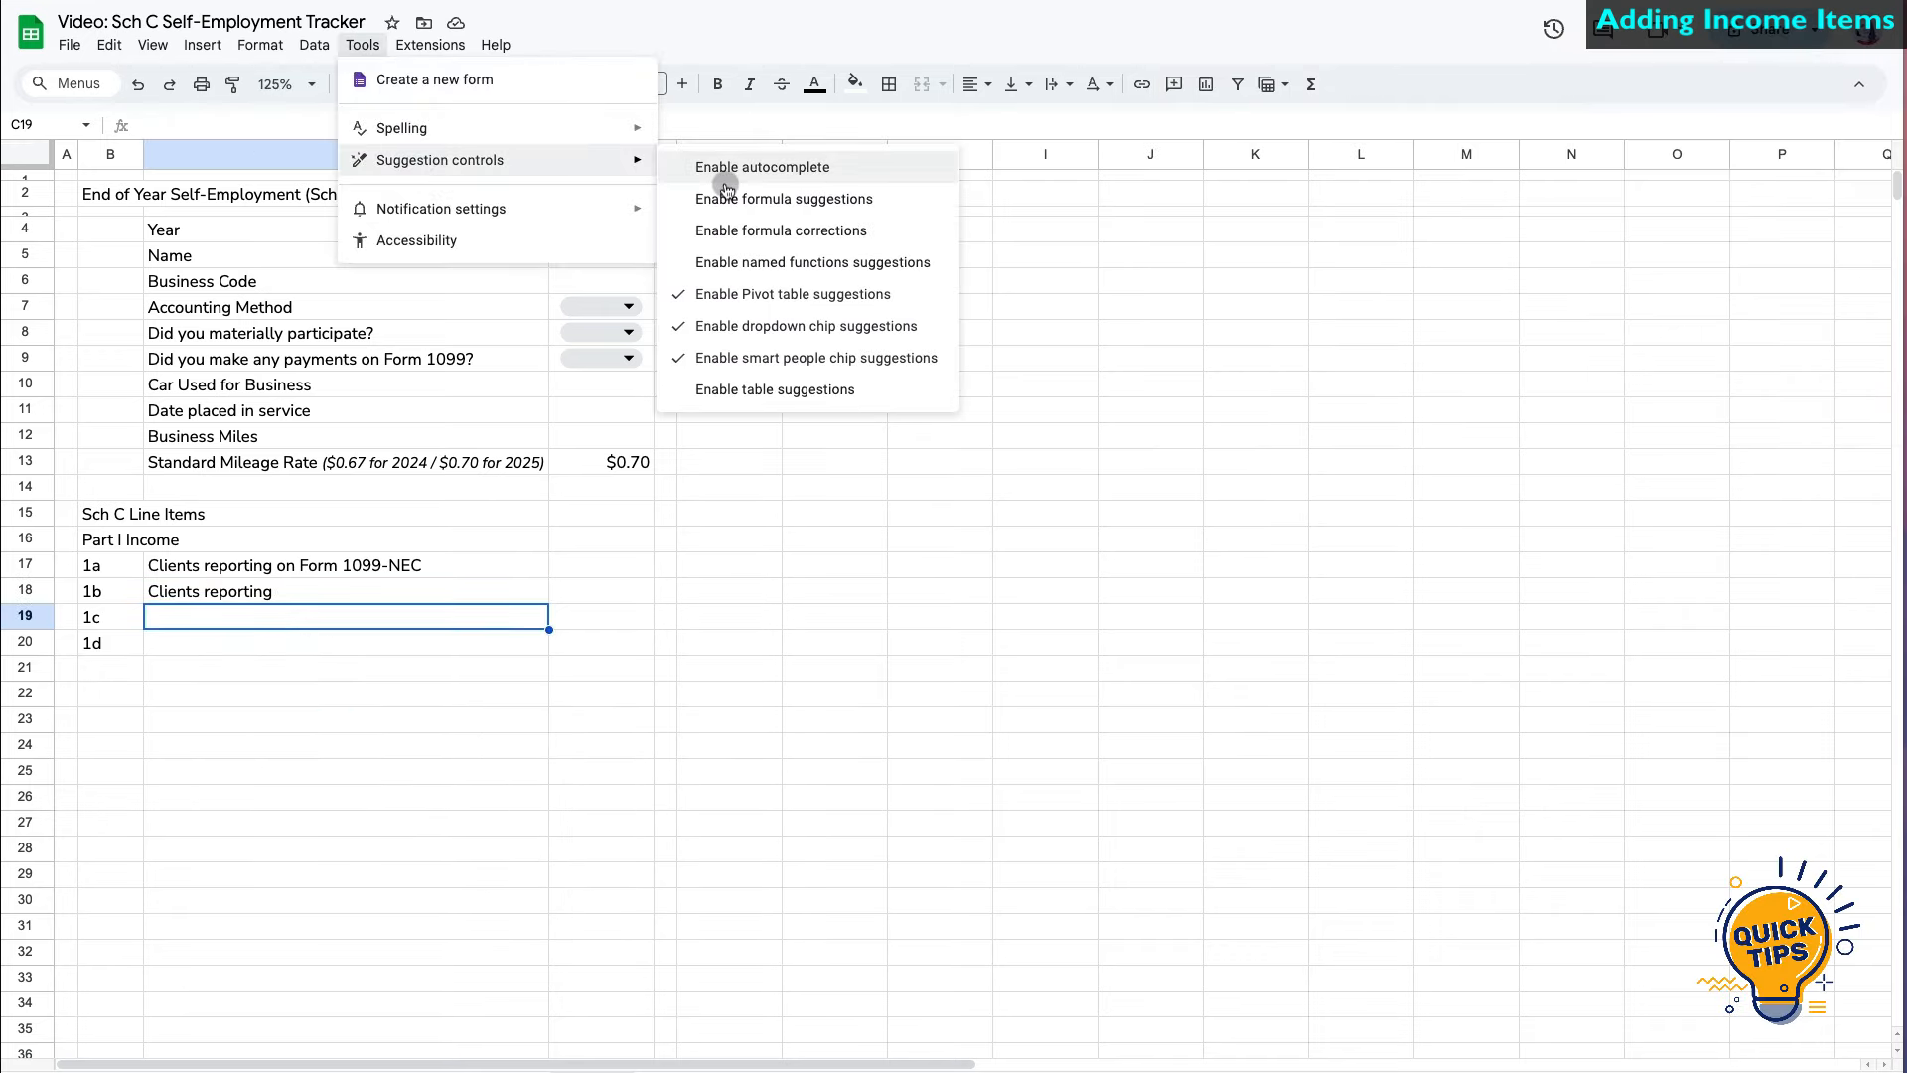
left_click(717, 171)
left_click(361, 45)
mouse_move(553, 175)
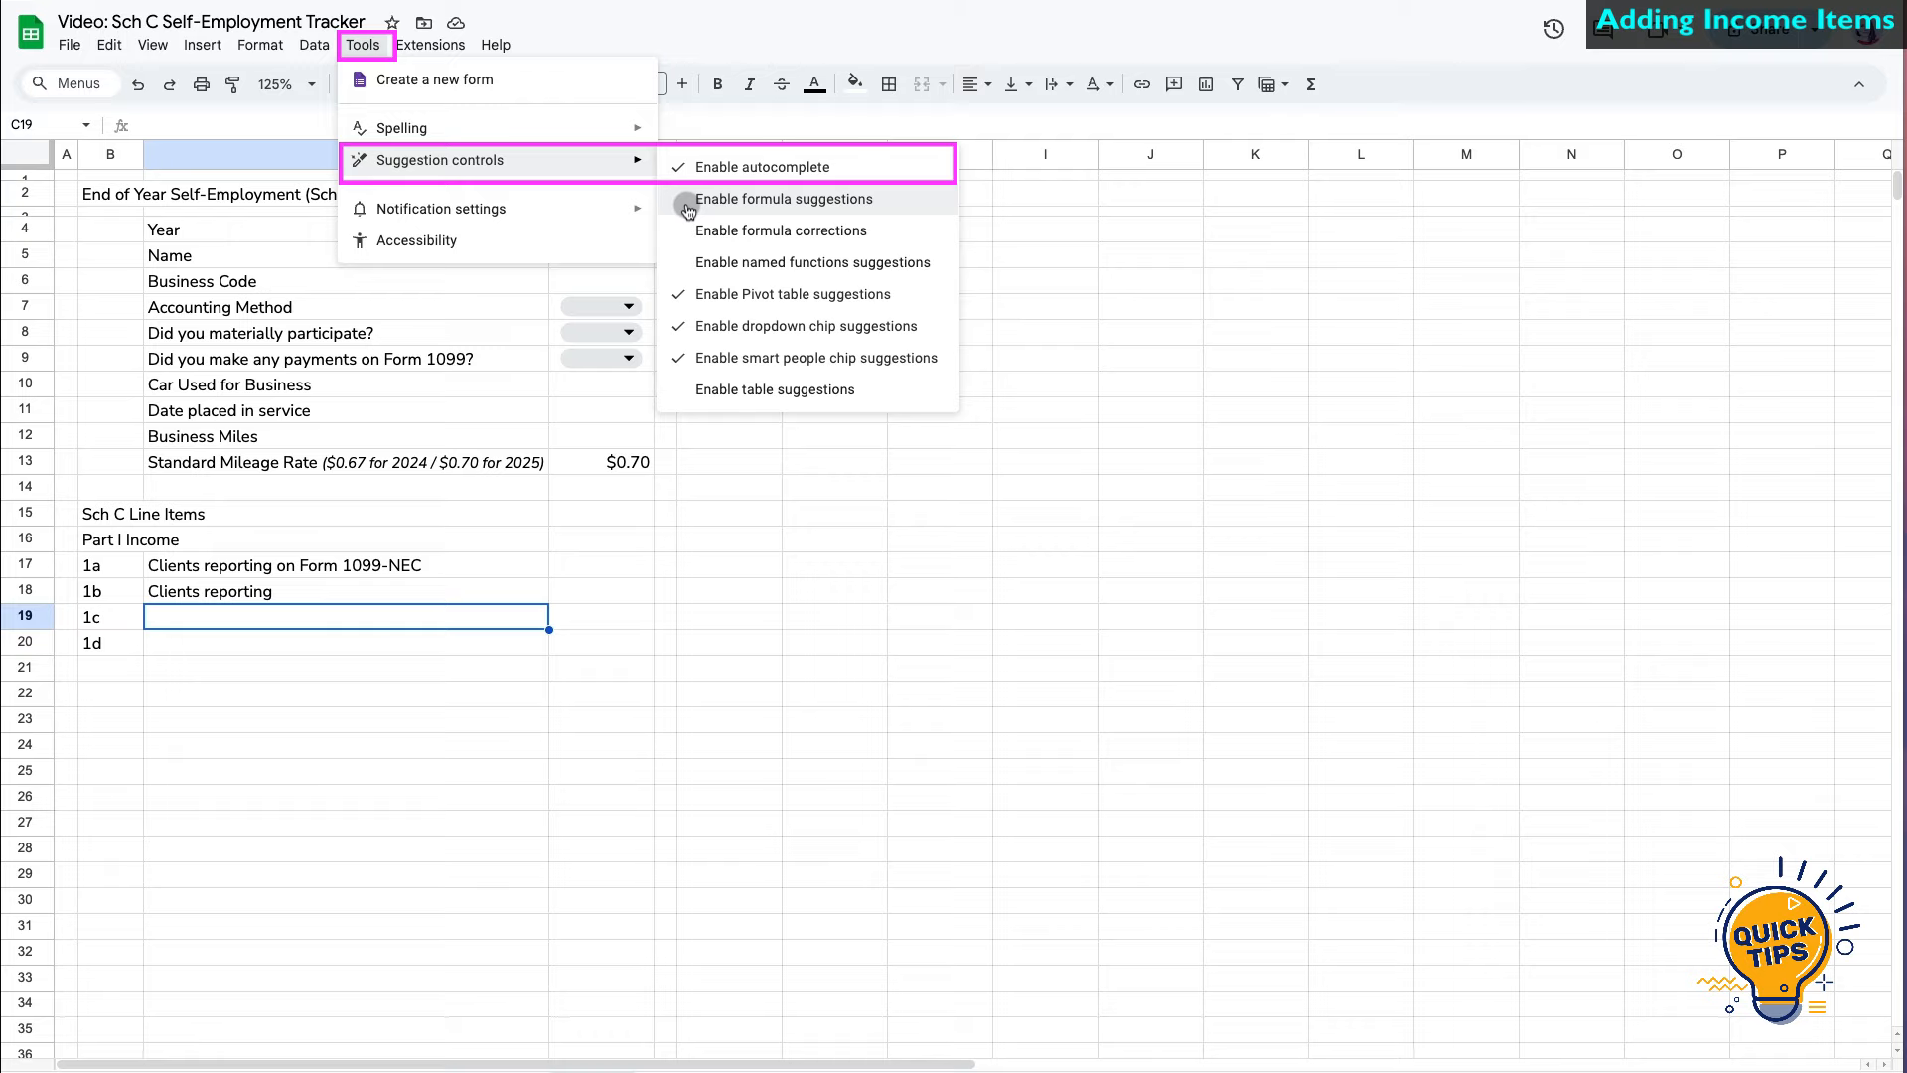
left_click(256, 617)
- Replace the content of C18 with "Clients reporting on Form 1099-MISC"
left_click(260, 592)
key("Delete")
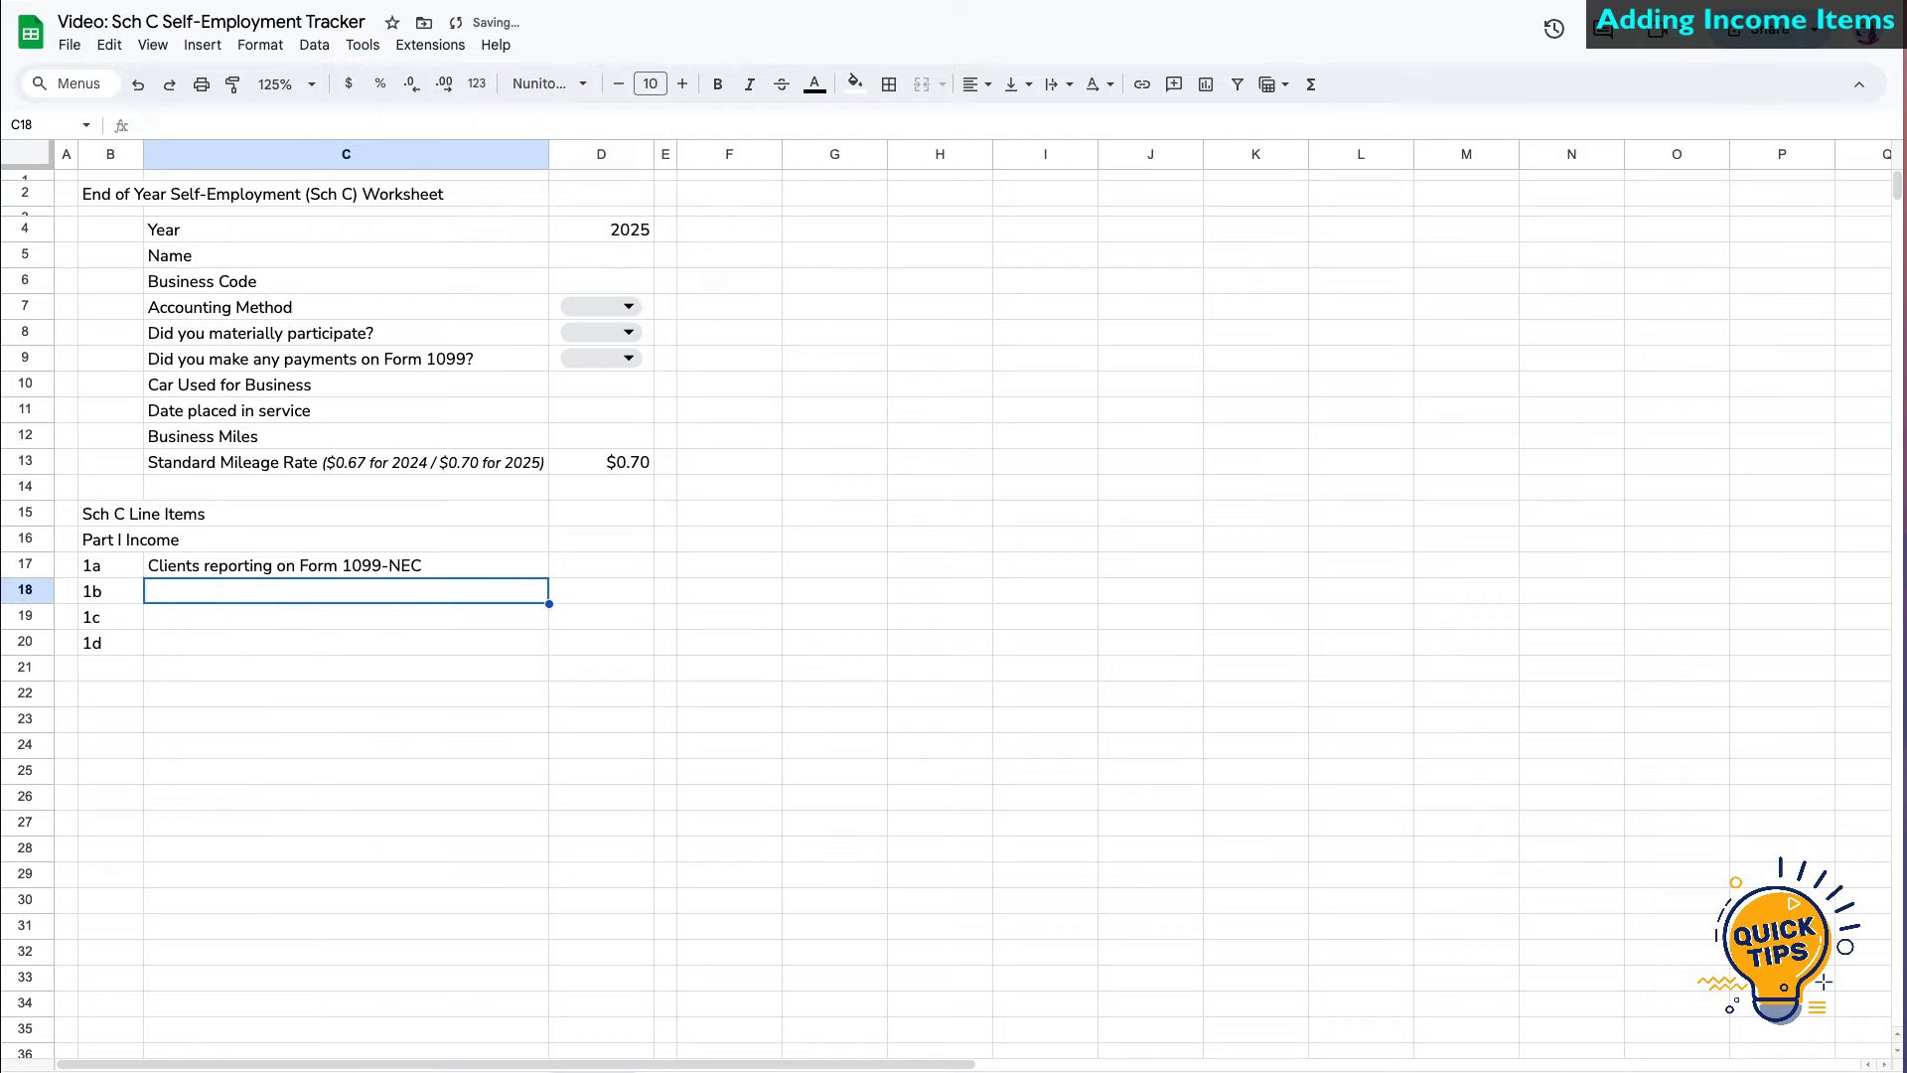
type("Clients reporting on Form 1099-MISC")
key("Return")
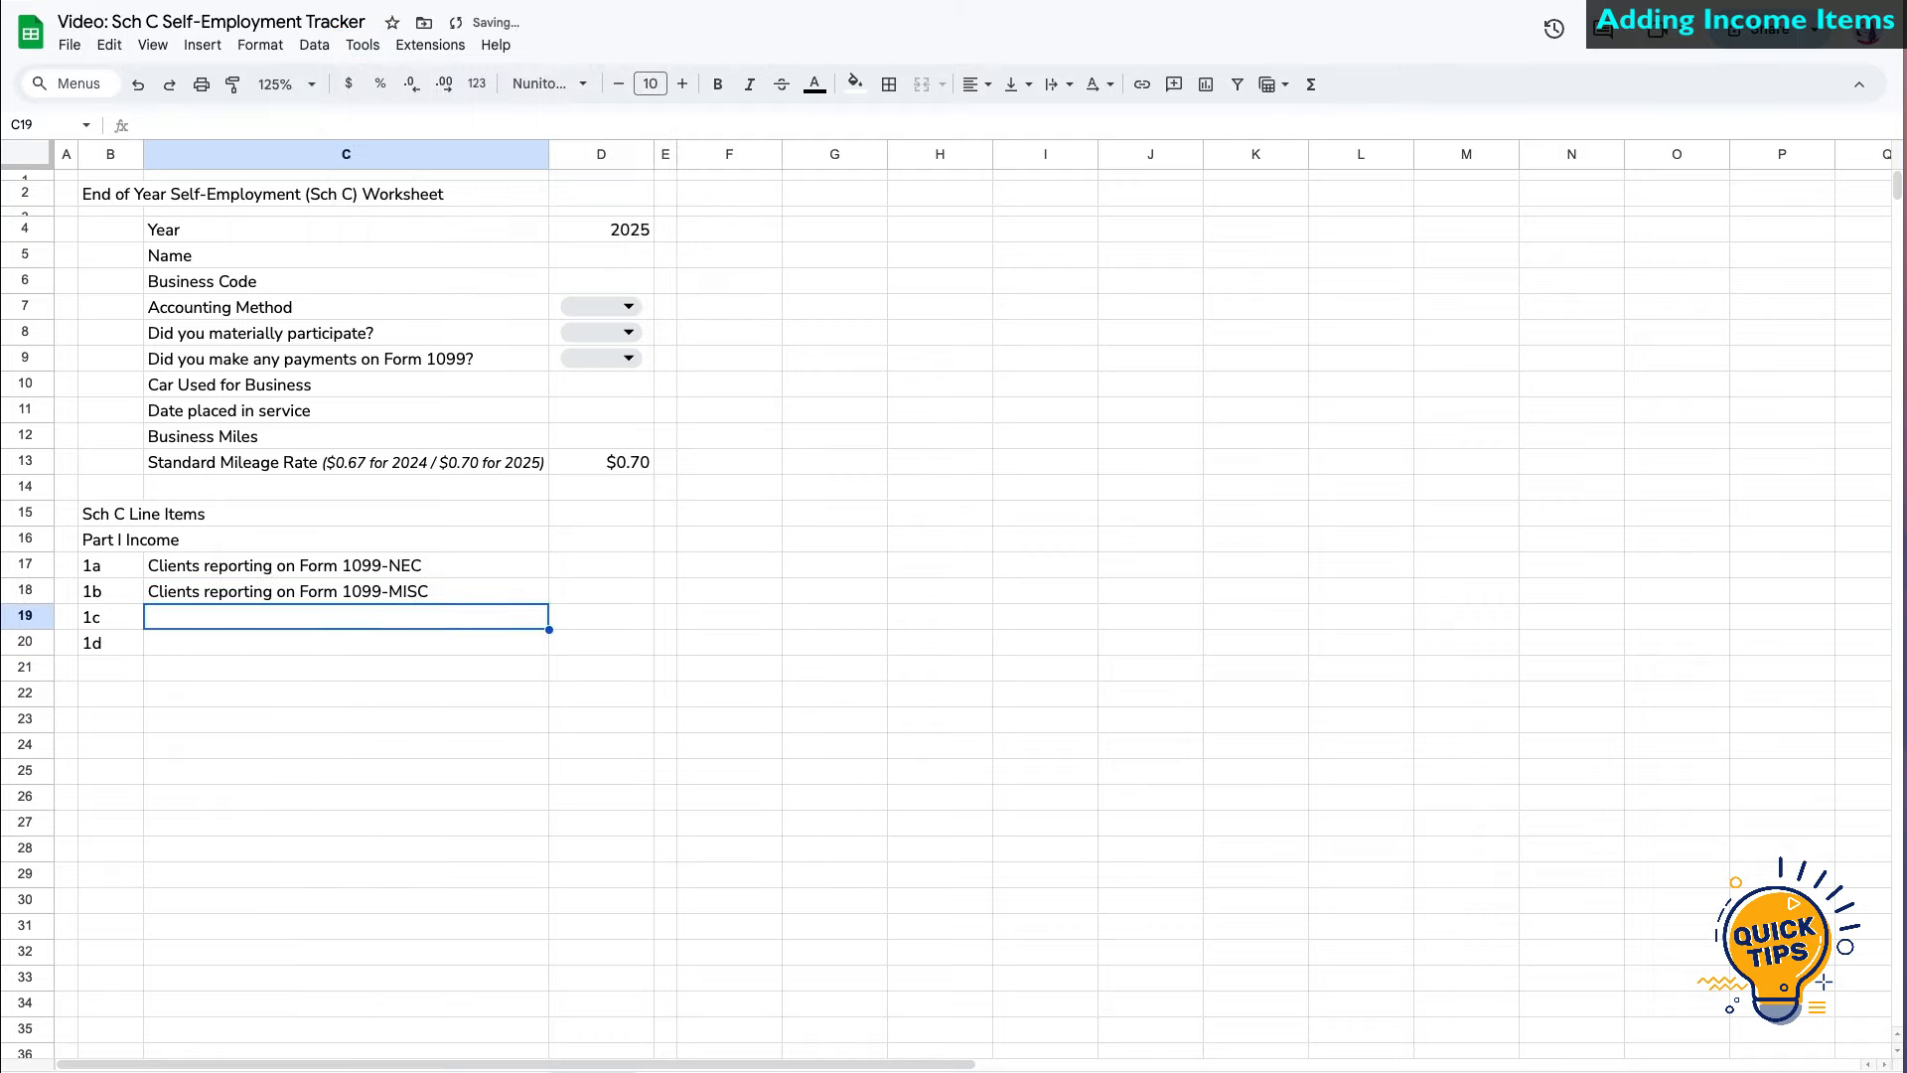
- Label line 1c in C19 as "Clients reporting on Form 1099-K"
type("Clients reporting on Form 1099-MISC")
key("BackSpace")
key("BackSpace")
key("BackSpace")
key("BackSpace")
type("K")
key("Return")
- Label line 1d "Cash, check, tips" in C20 and add "Total" in C21 with line number 1 in B21
type("C")
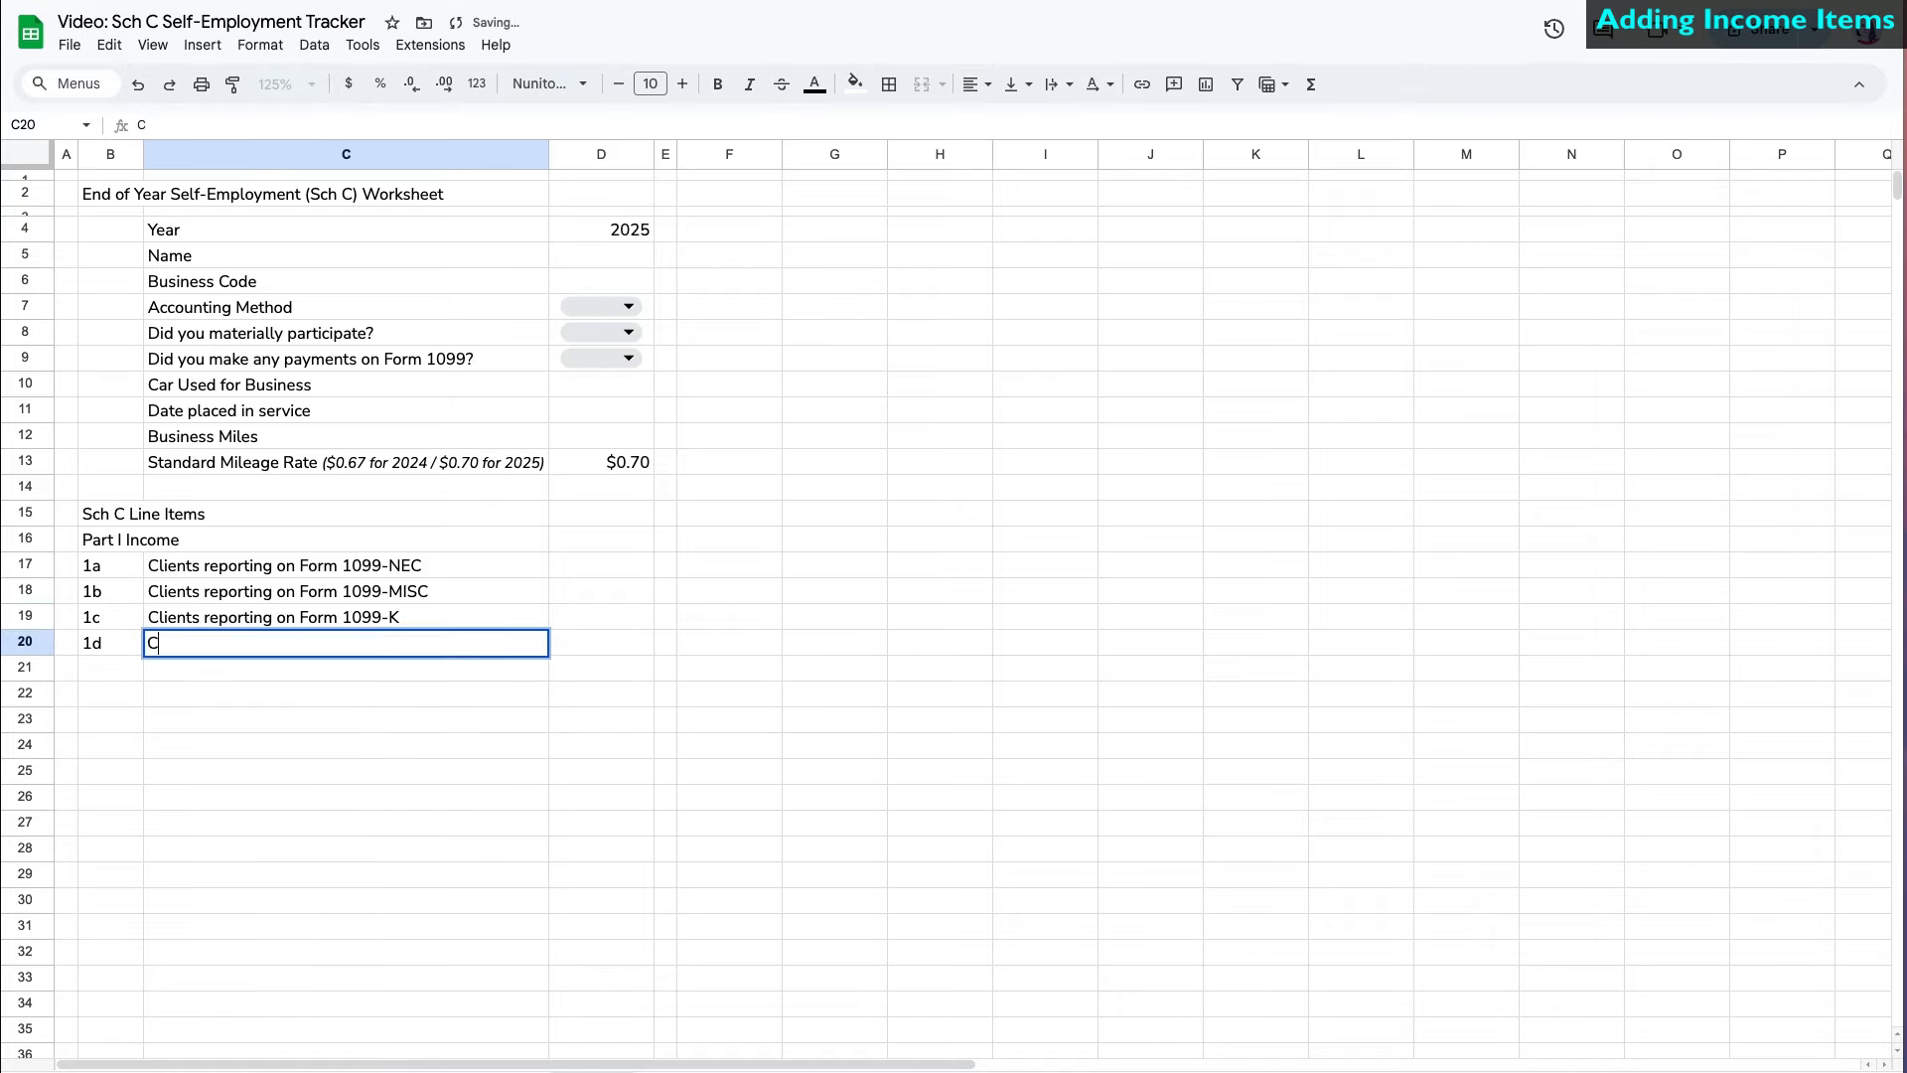
type("ash, check, tips")
key("Return")
type("Total")
key("Return")
left_click(125, 668)
type("1")
key("Return")
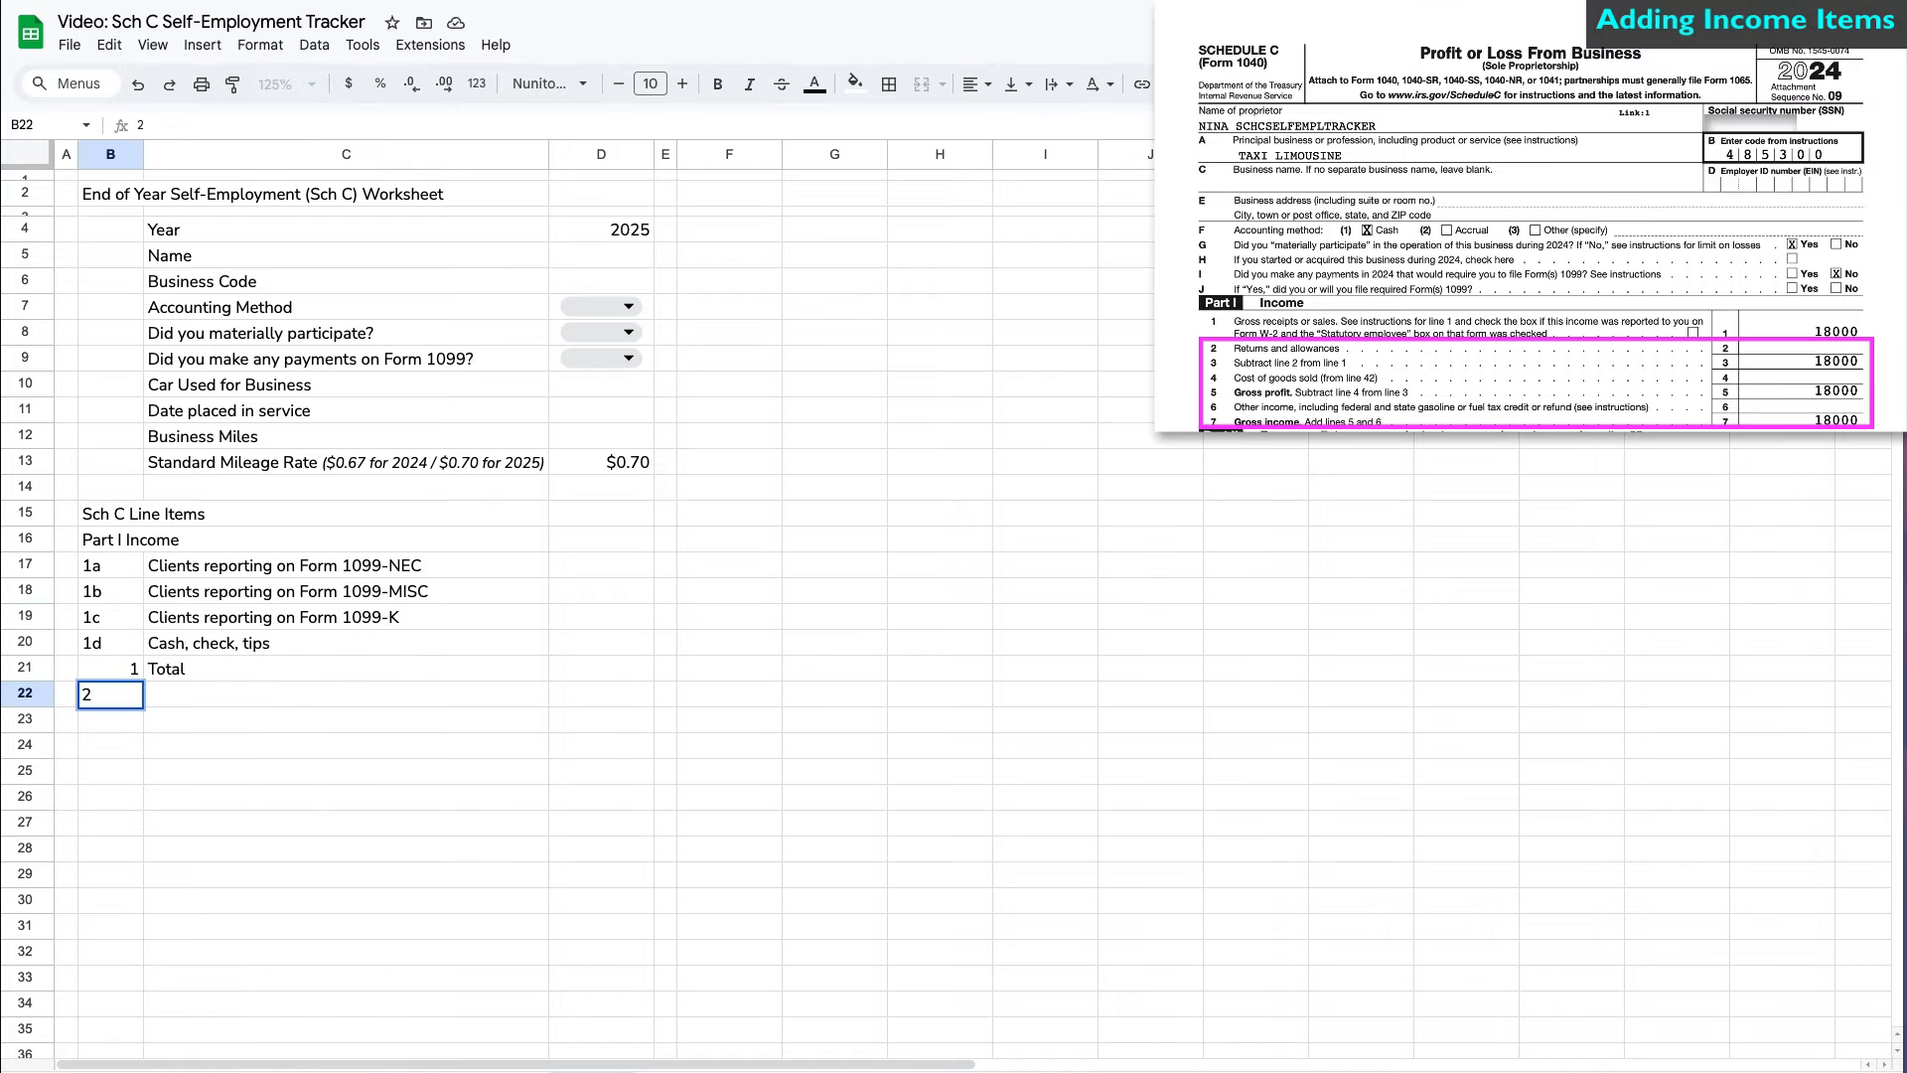
- Enter the labels "Returns", "Cost of goods sold" and "Gross Income" in C22:C24
left_click(171, 700)
type("Returns")
key("Return")
type("Cost of Goods So")
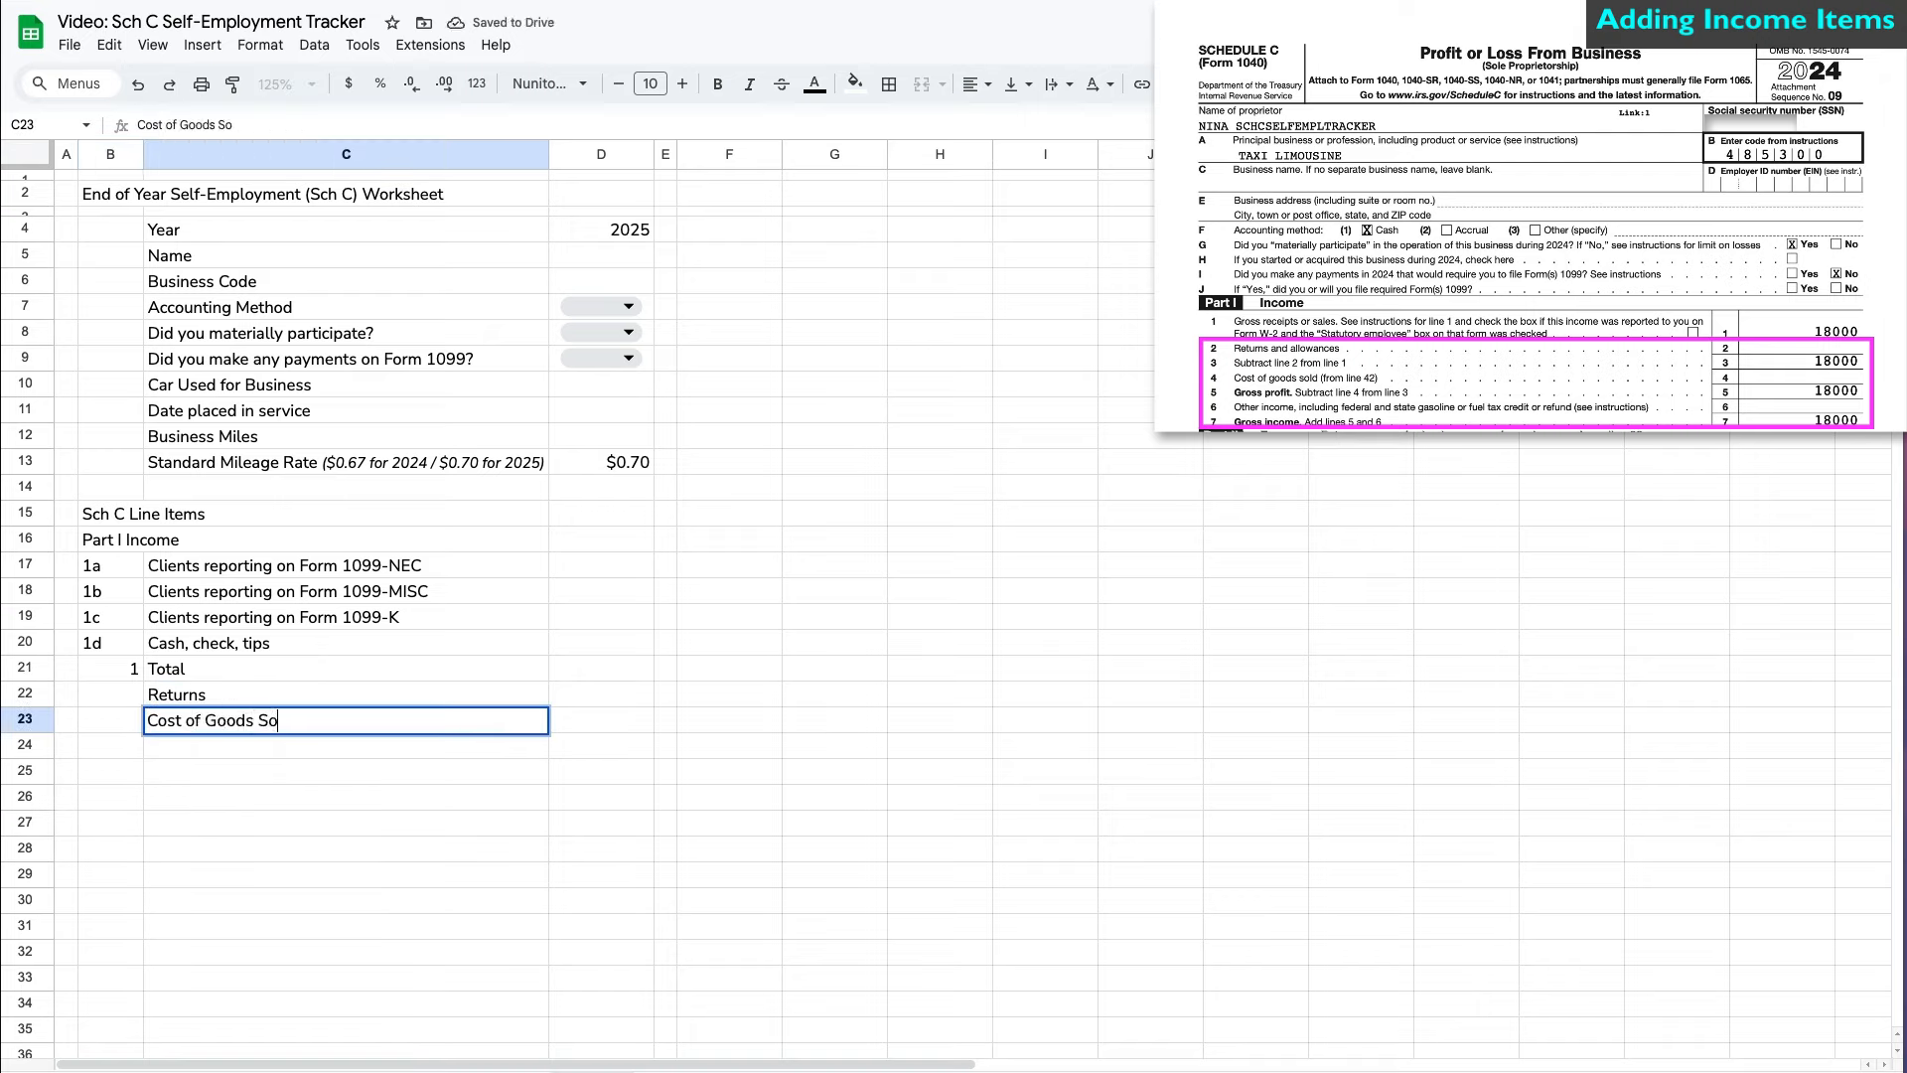
key("BackSpace")
key("BackSpace")
key("BackSpace")
key("BackSpace")
key("BackSpace")
key("BackSpace")
key("BackSpace")
key("BackSpace")
key("BackSpace")
key("BackSpace")
key("BackSpace")
key("BackSpace")
key("BackSpace")
key("BackSpace")
key("BackSpace")
type("ost of goods sold")
key("Return")
type("Gross Income")
key("Return")
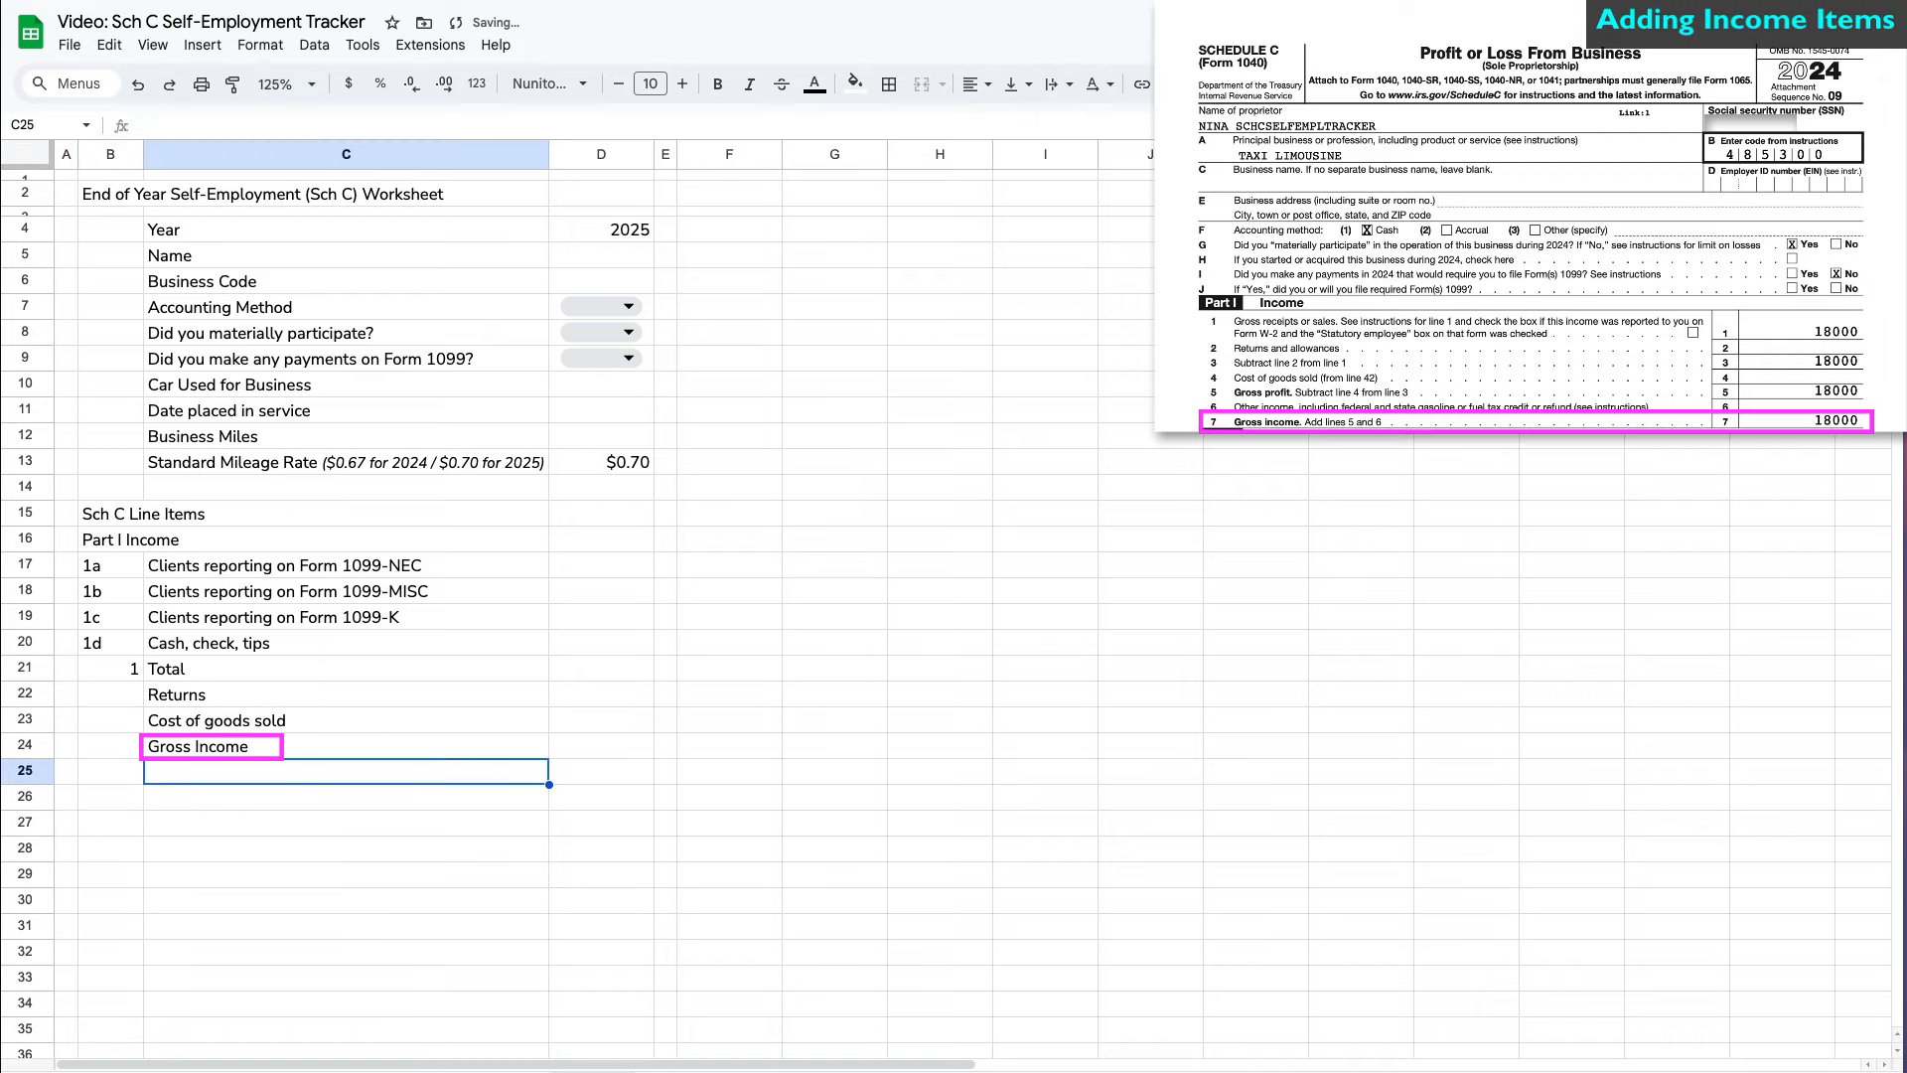
- Enter the line numbers 2, 4 and 7 in B22:B24 beside the returns, cost of goods and gross income labels
left_click(124, 695)
type("2")
key("Return")
type("4")
key("Return")
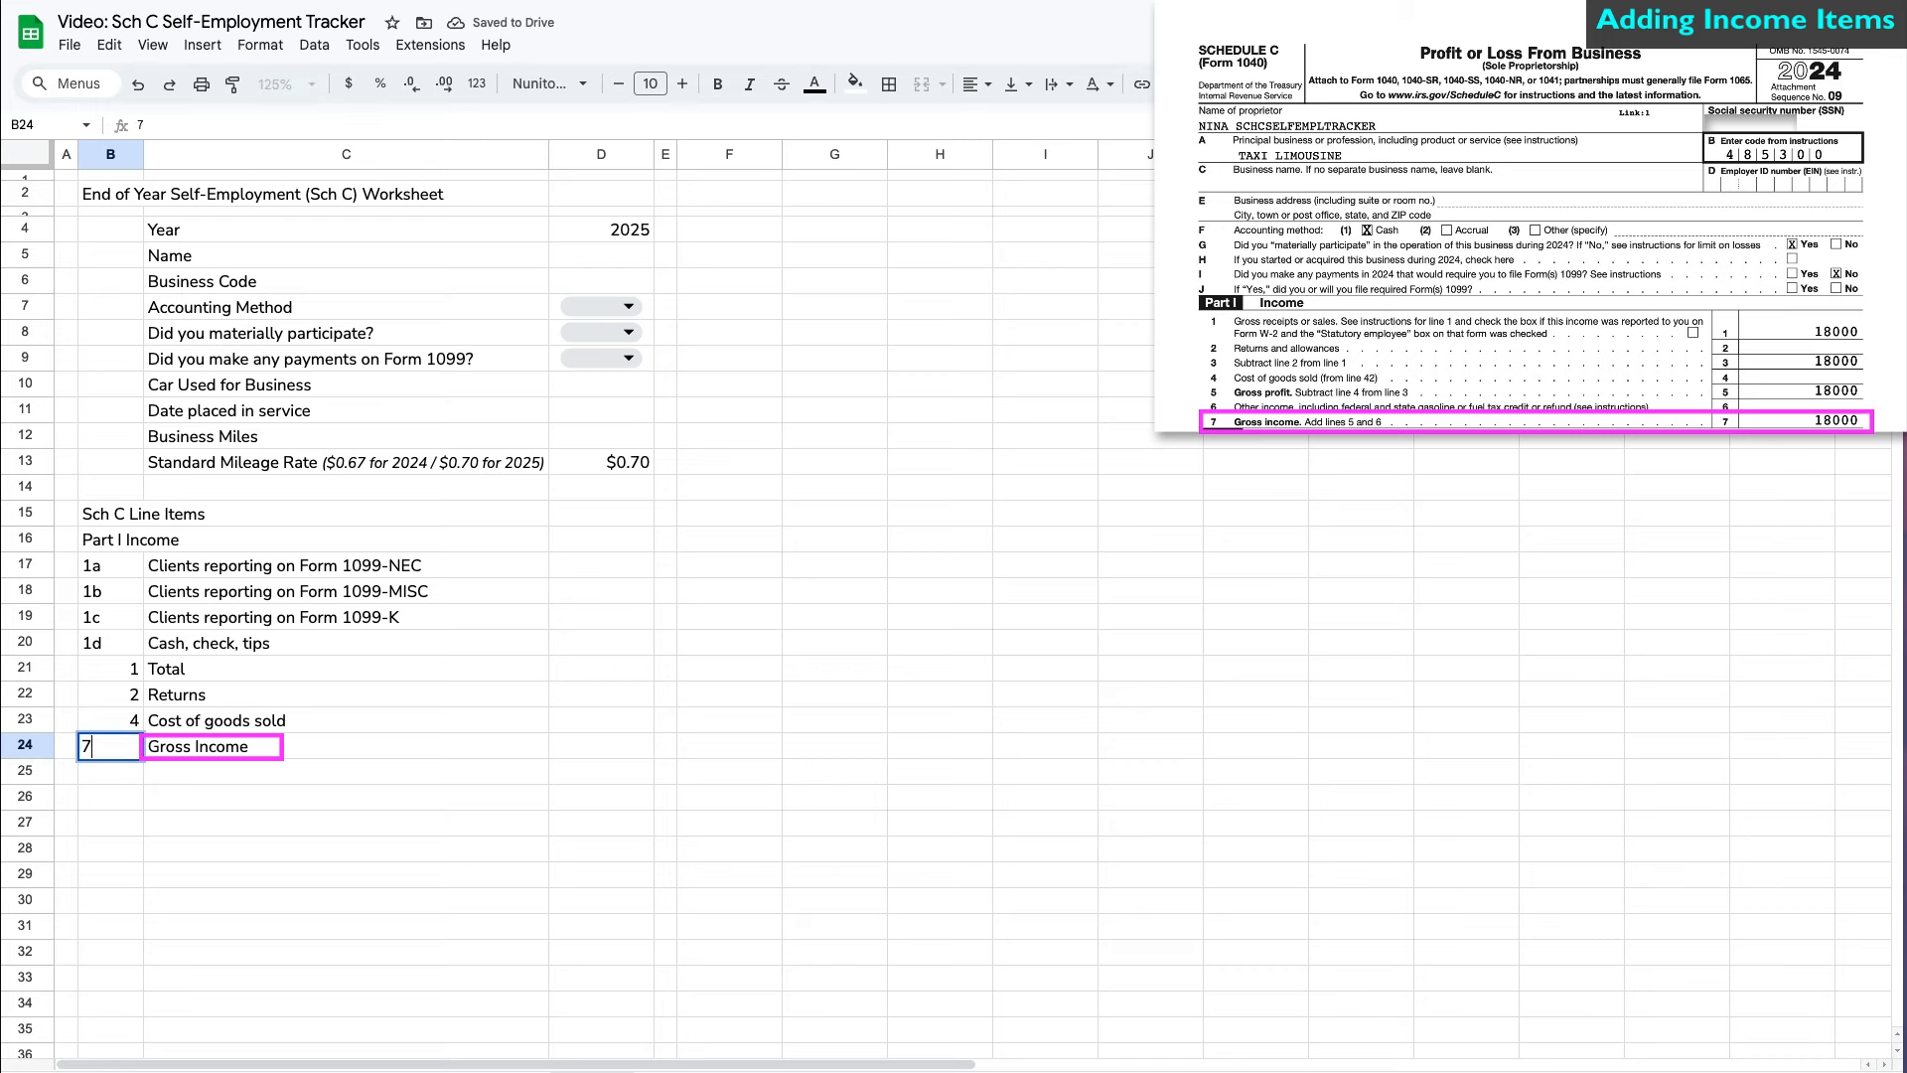
type("7")
key("Return")
- Enter the section heading "Part II Expenses" in B26
left_click(144, 806)
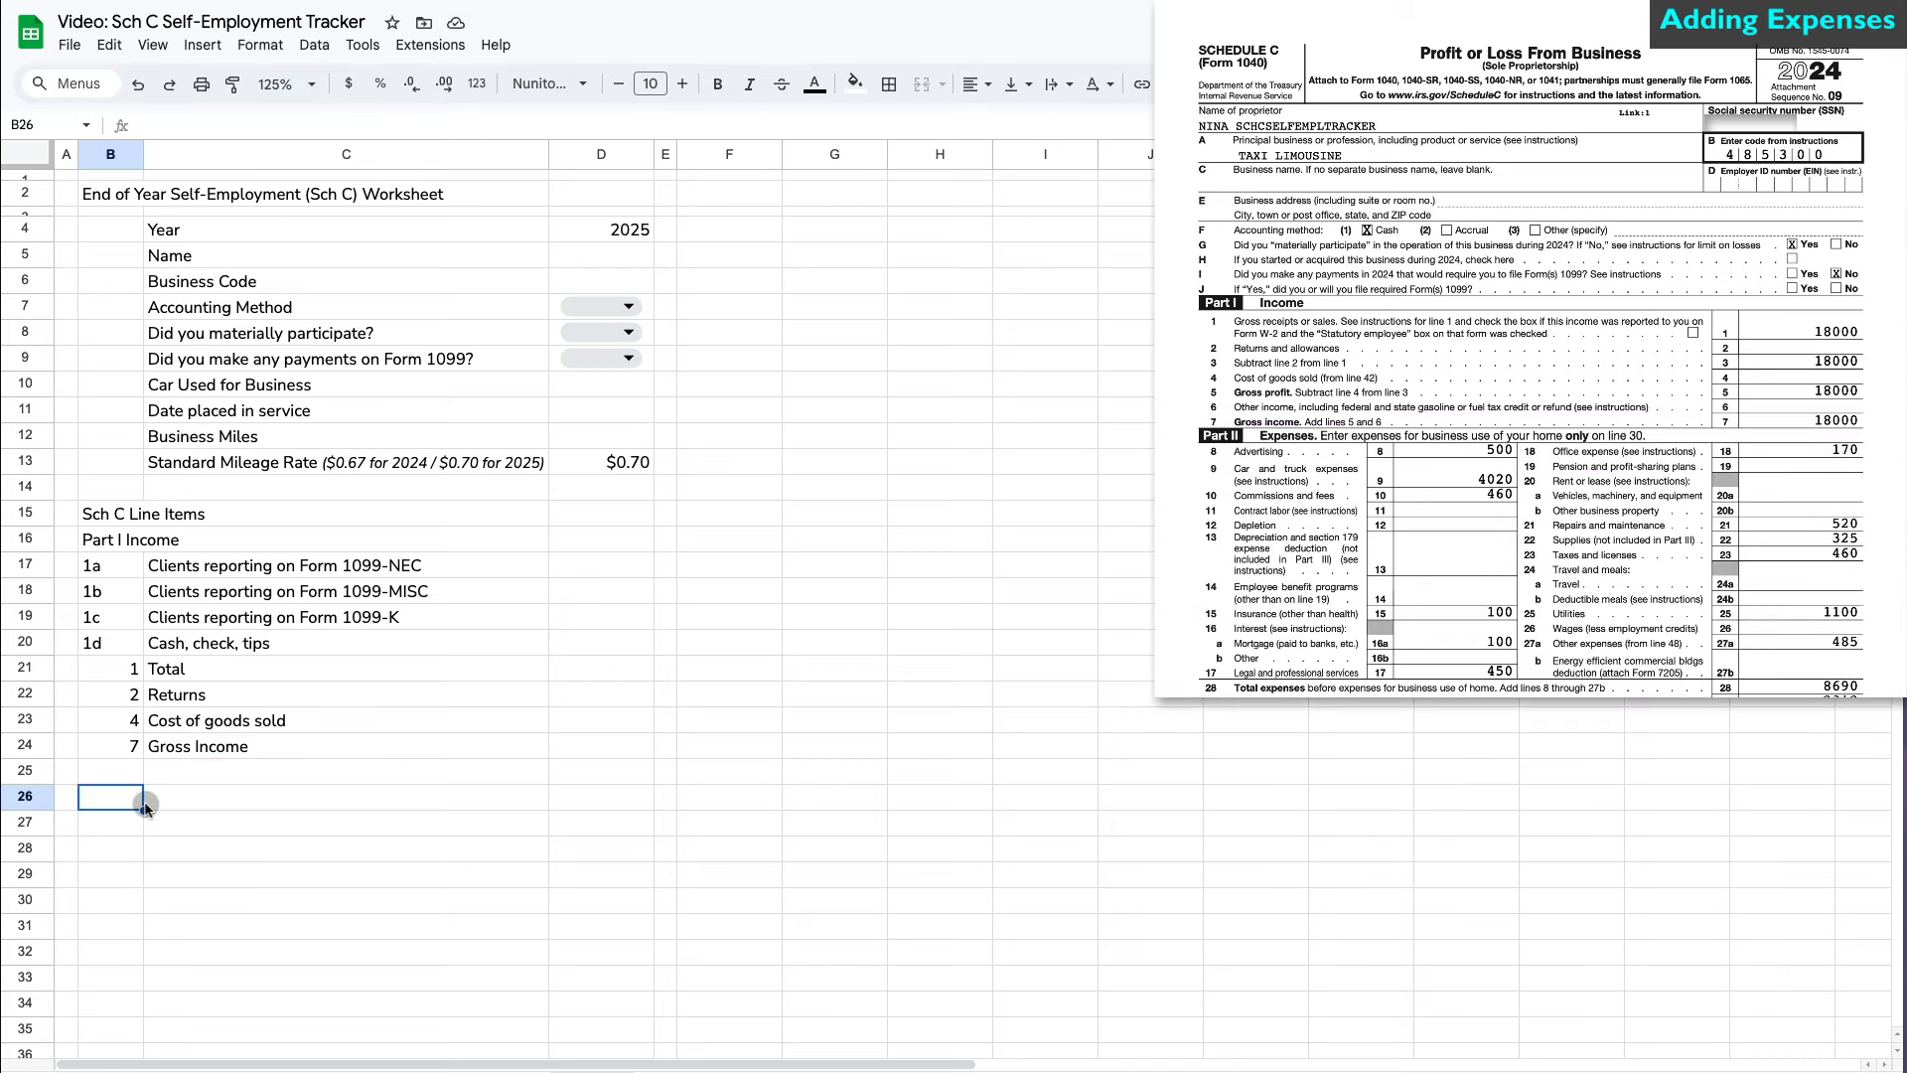
type("Part II Expenses")
key("Return")
- List "Advertising", "Car & Truck expenses", "Business Miles (using standard rate)Deduction" and "Parking, Tolls" in C27:C30
scroll(337, 879, "down", 5)
left_click(296, 246)
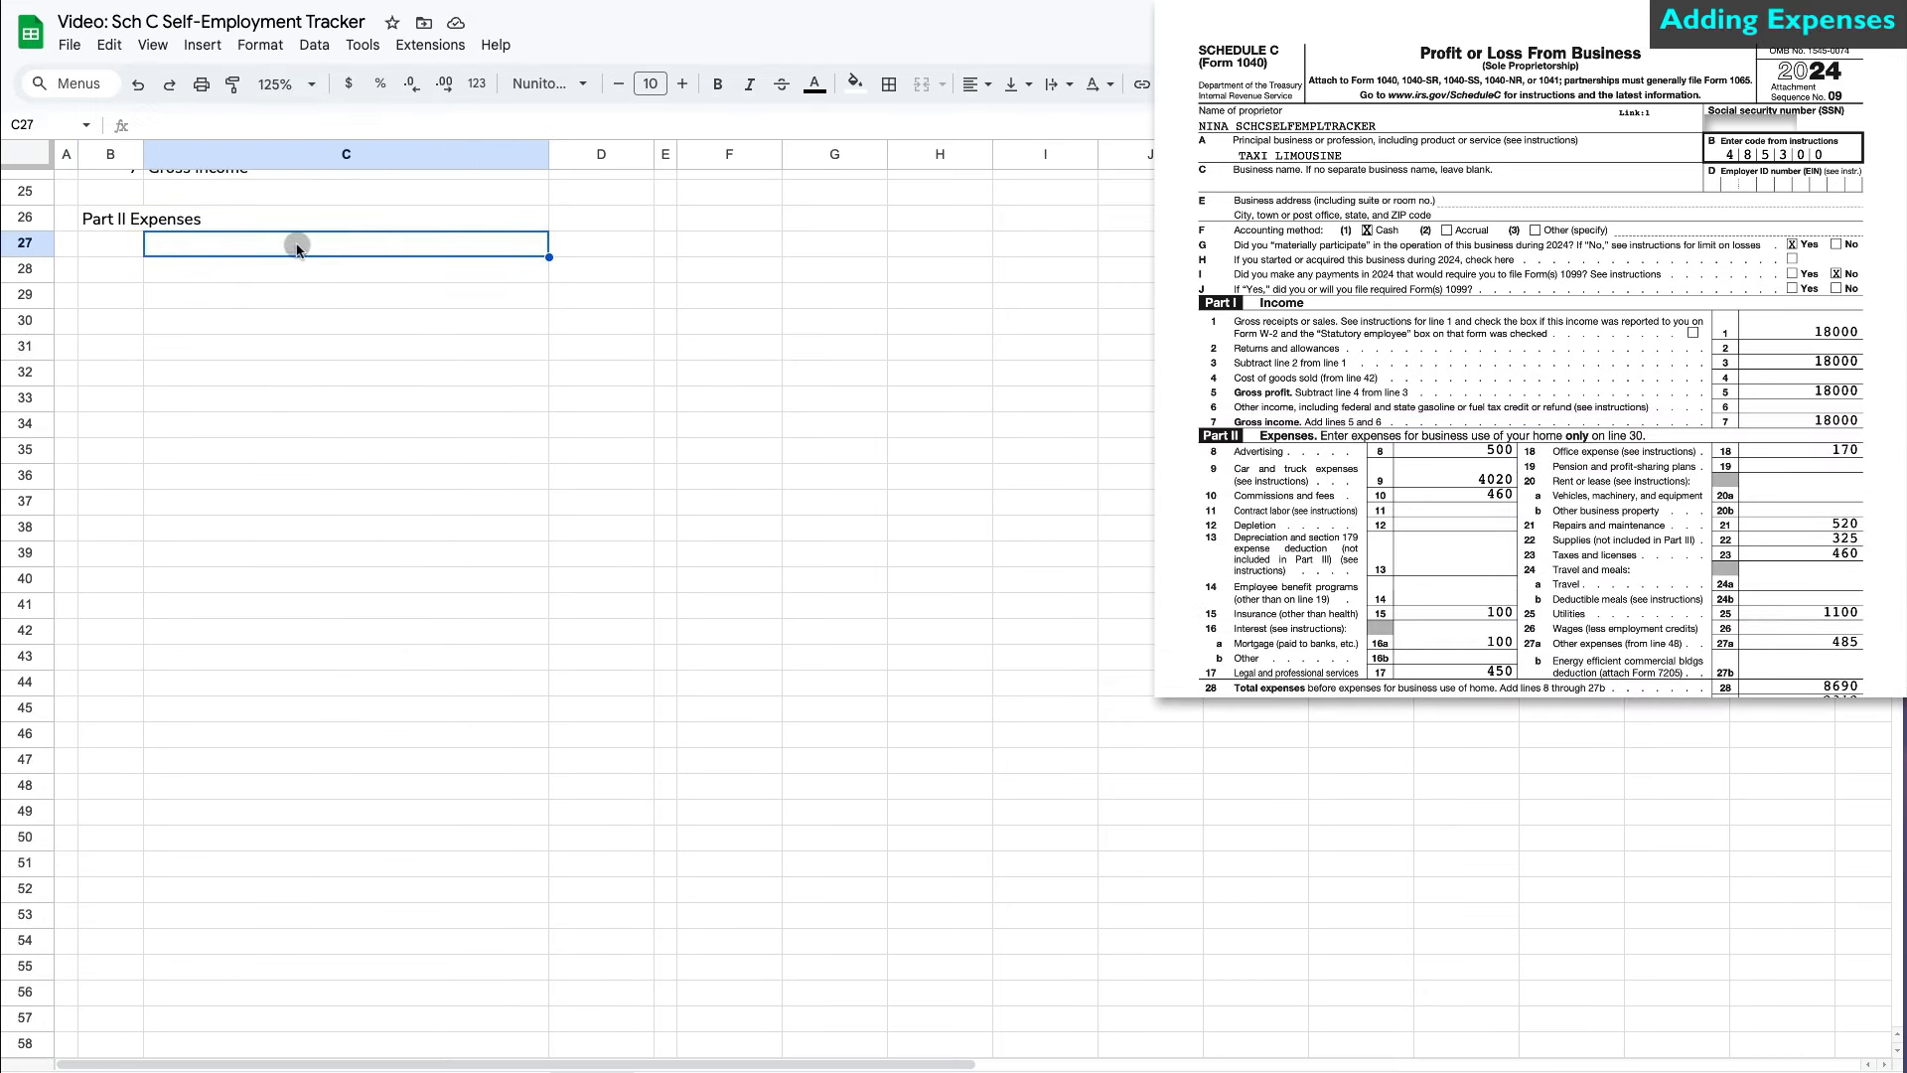
type("Advertising")
key("Return")
type("Car & Truck expenses")
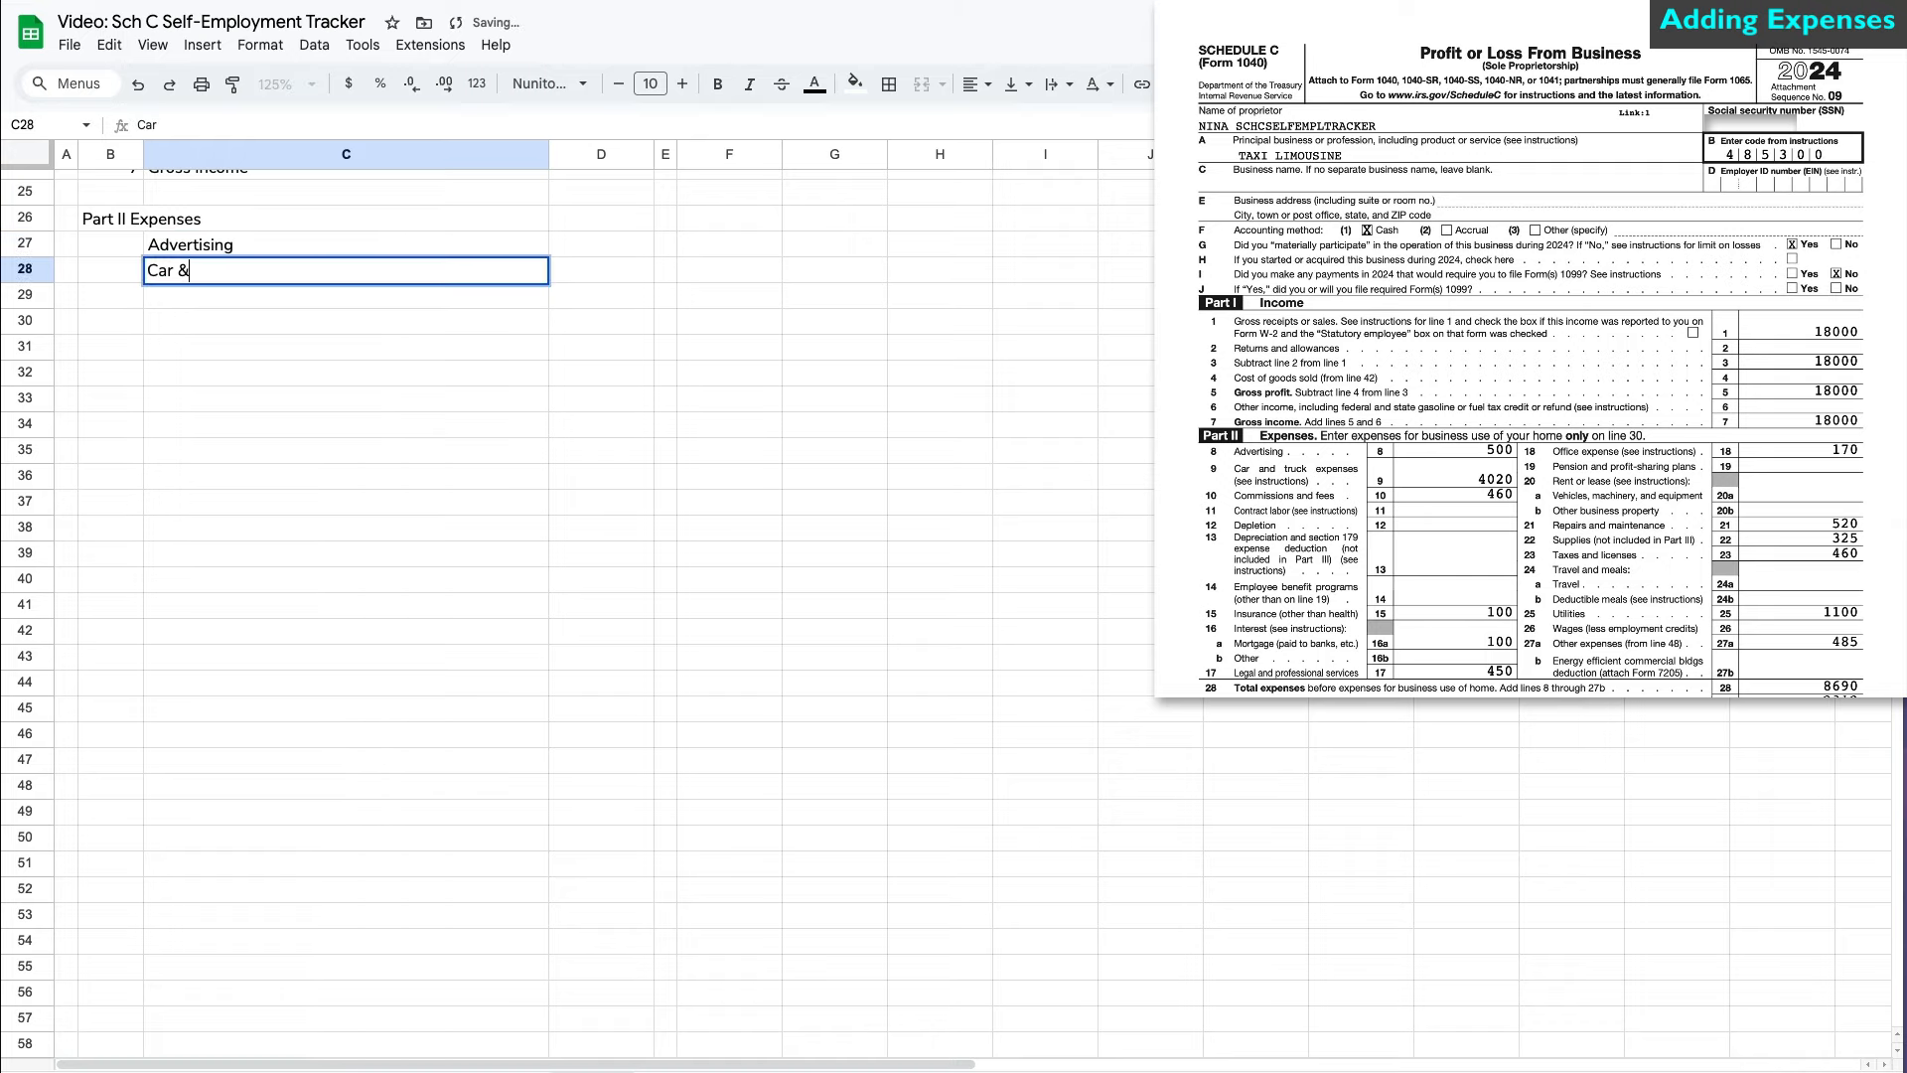
key("Return")
type("Business Miles (using stan")
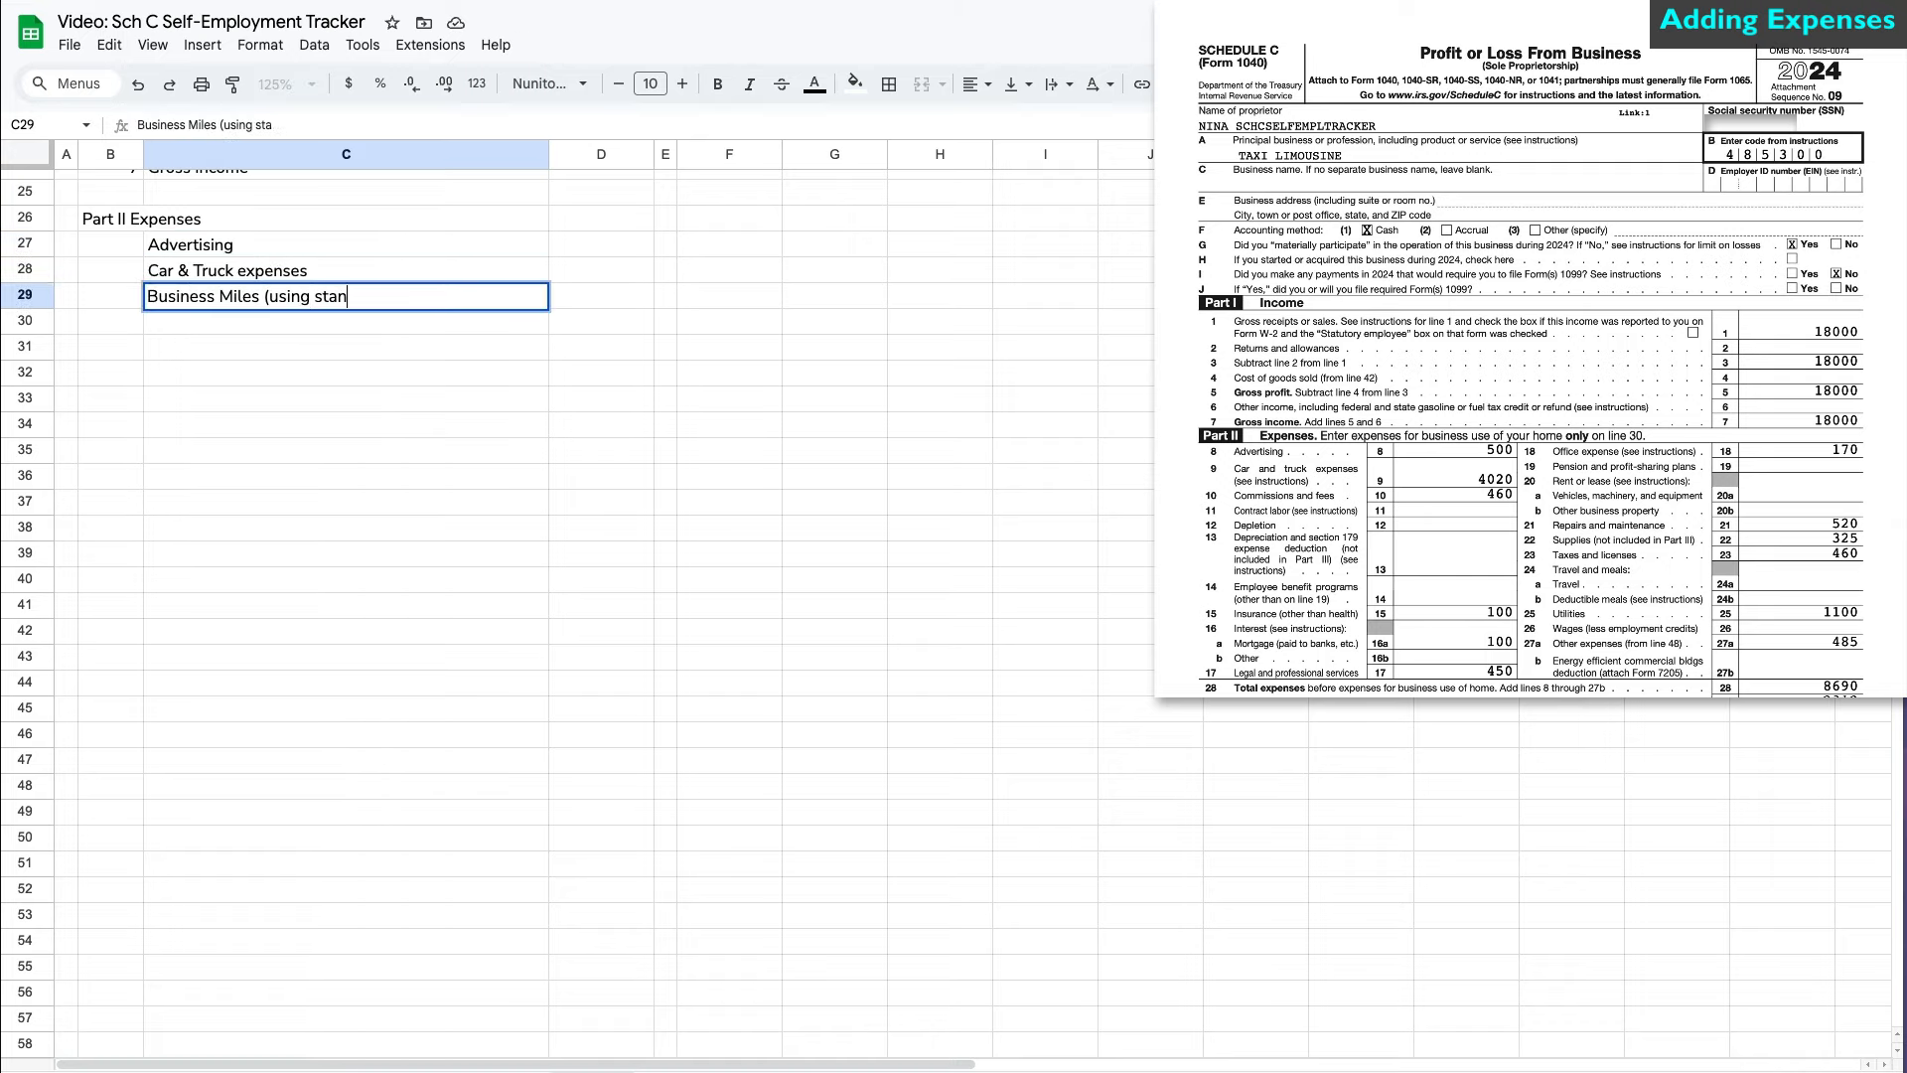
type("dard rate)Deduction")
key("Return")
type("Parking, Tolls")
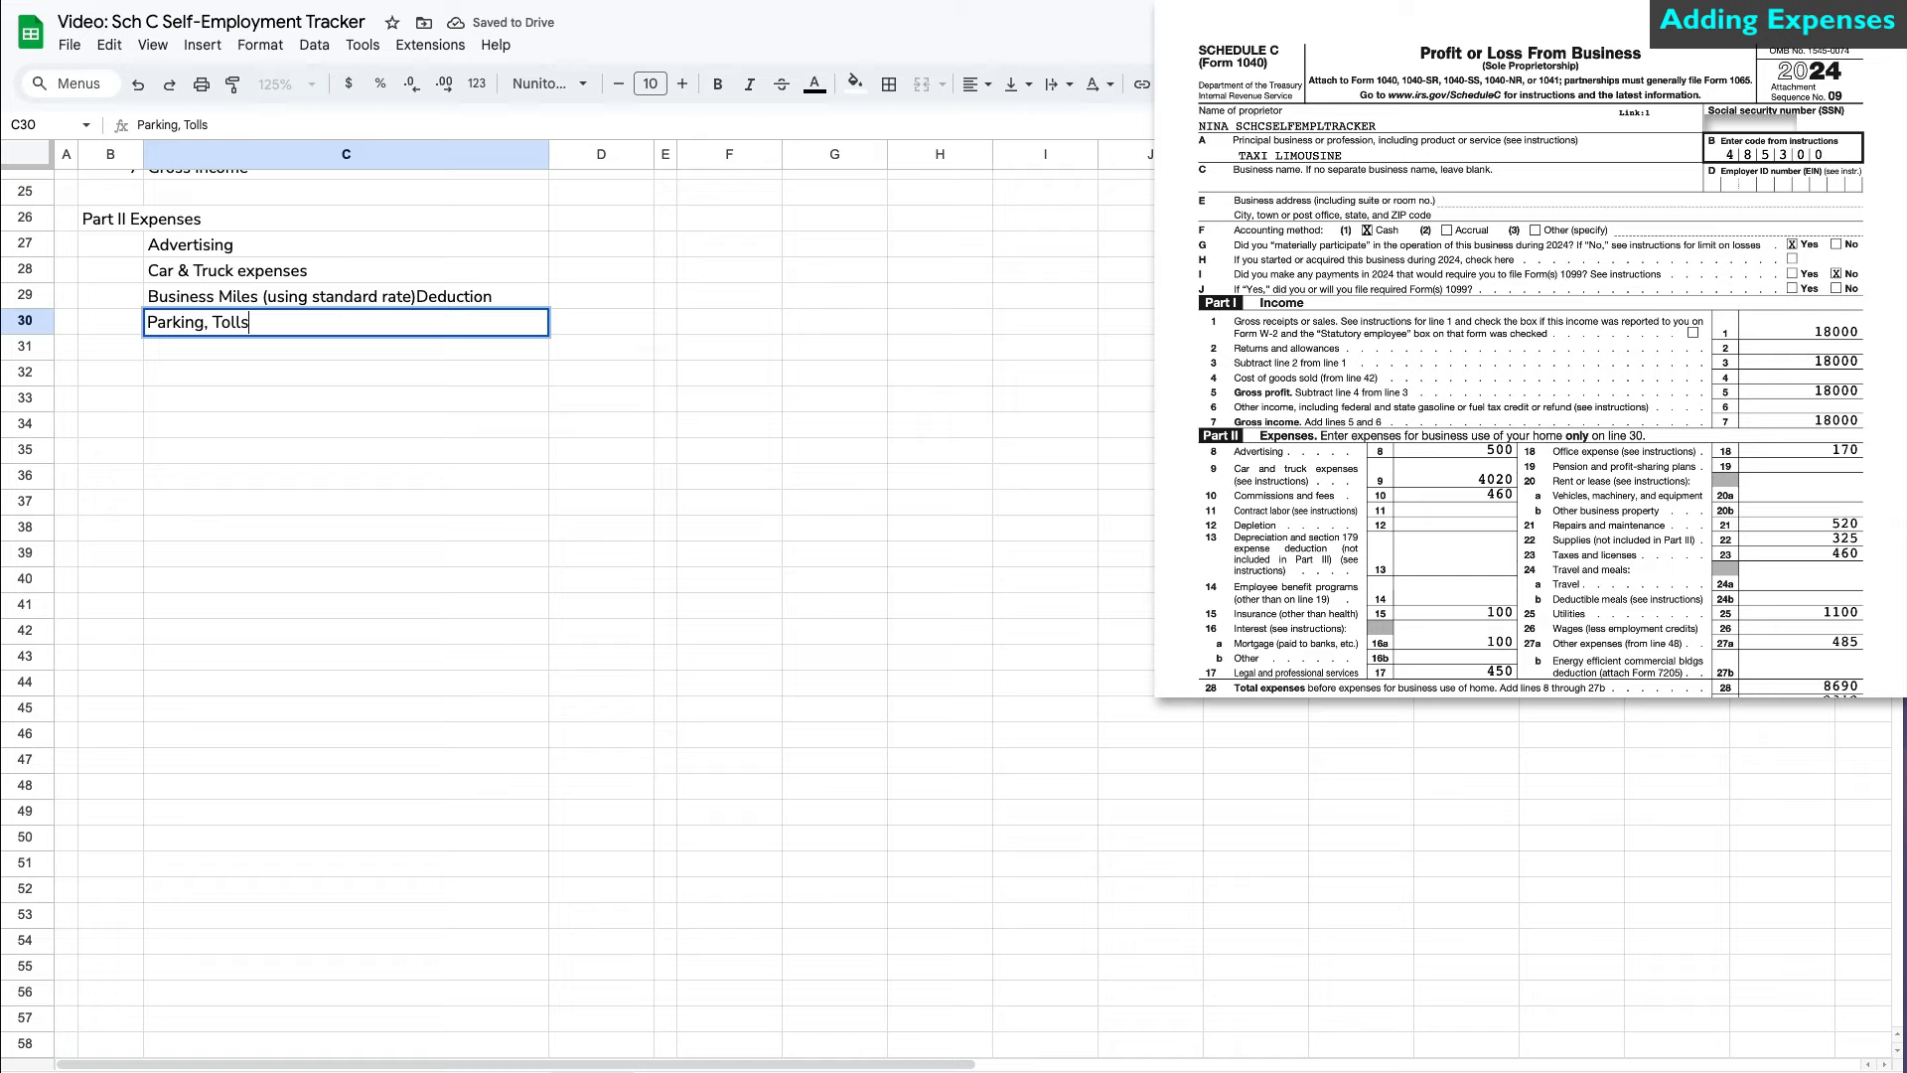
key("Return")
- Enter the line numbers 8, 9, 9a and 9b in B27:B30
left_click(122, 248)
type("8")
key("Return")
type("9a")
key("Return")
type("9")
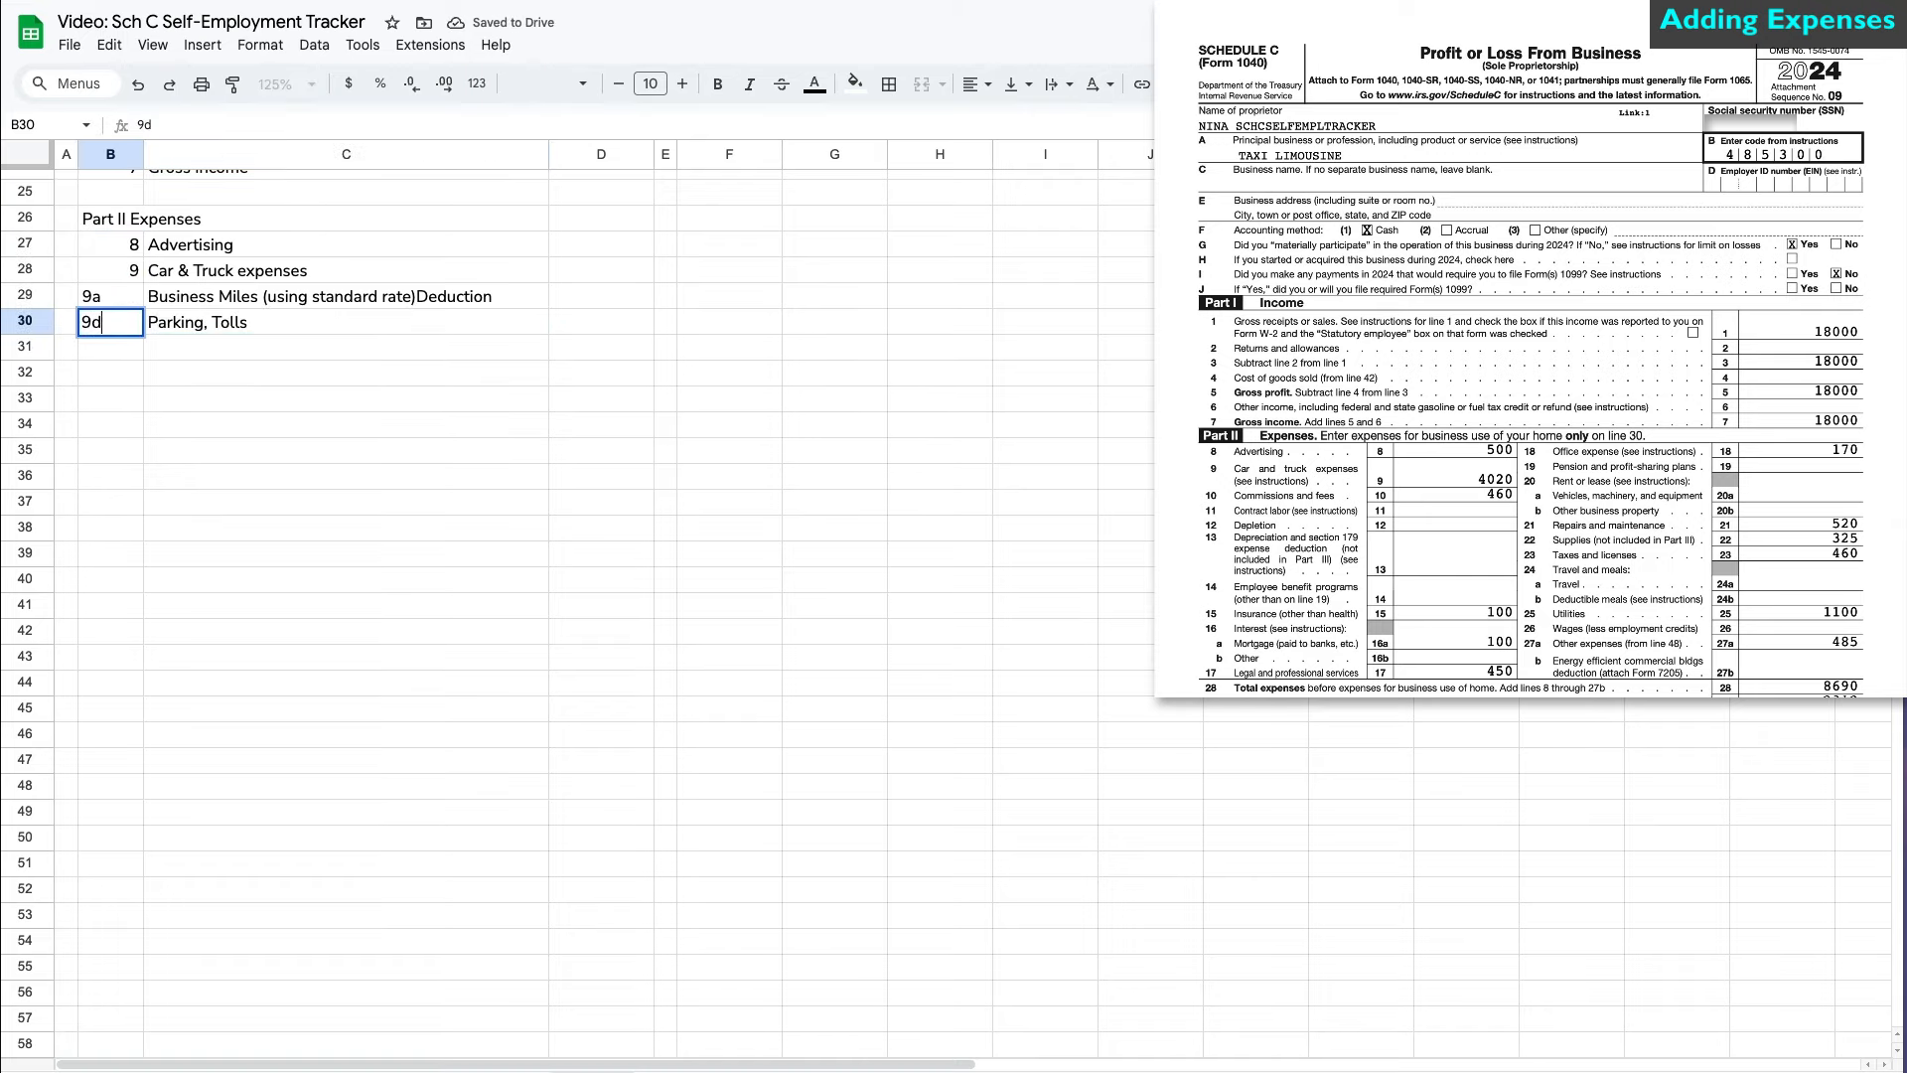
type("d")
key("BackSpace")
type("b")
key("Return")
- List "Commission & fees", "Contract labor", "Depletion" and "Deprecation & section 179 expense deduction" in C31:C34
left_click(174, 349)
type("Commi")
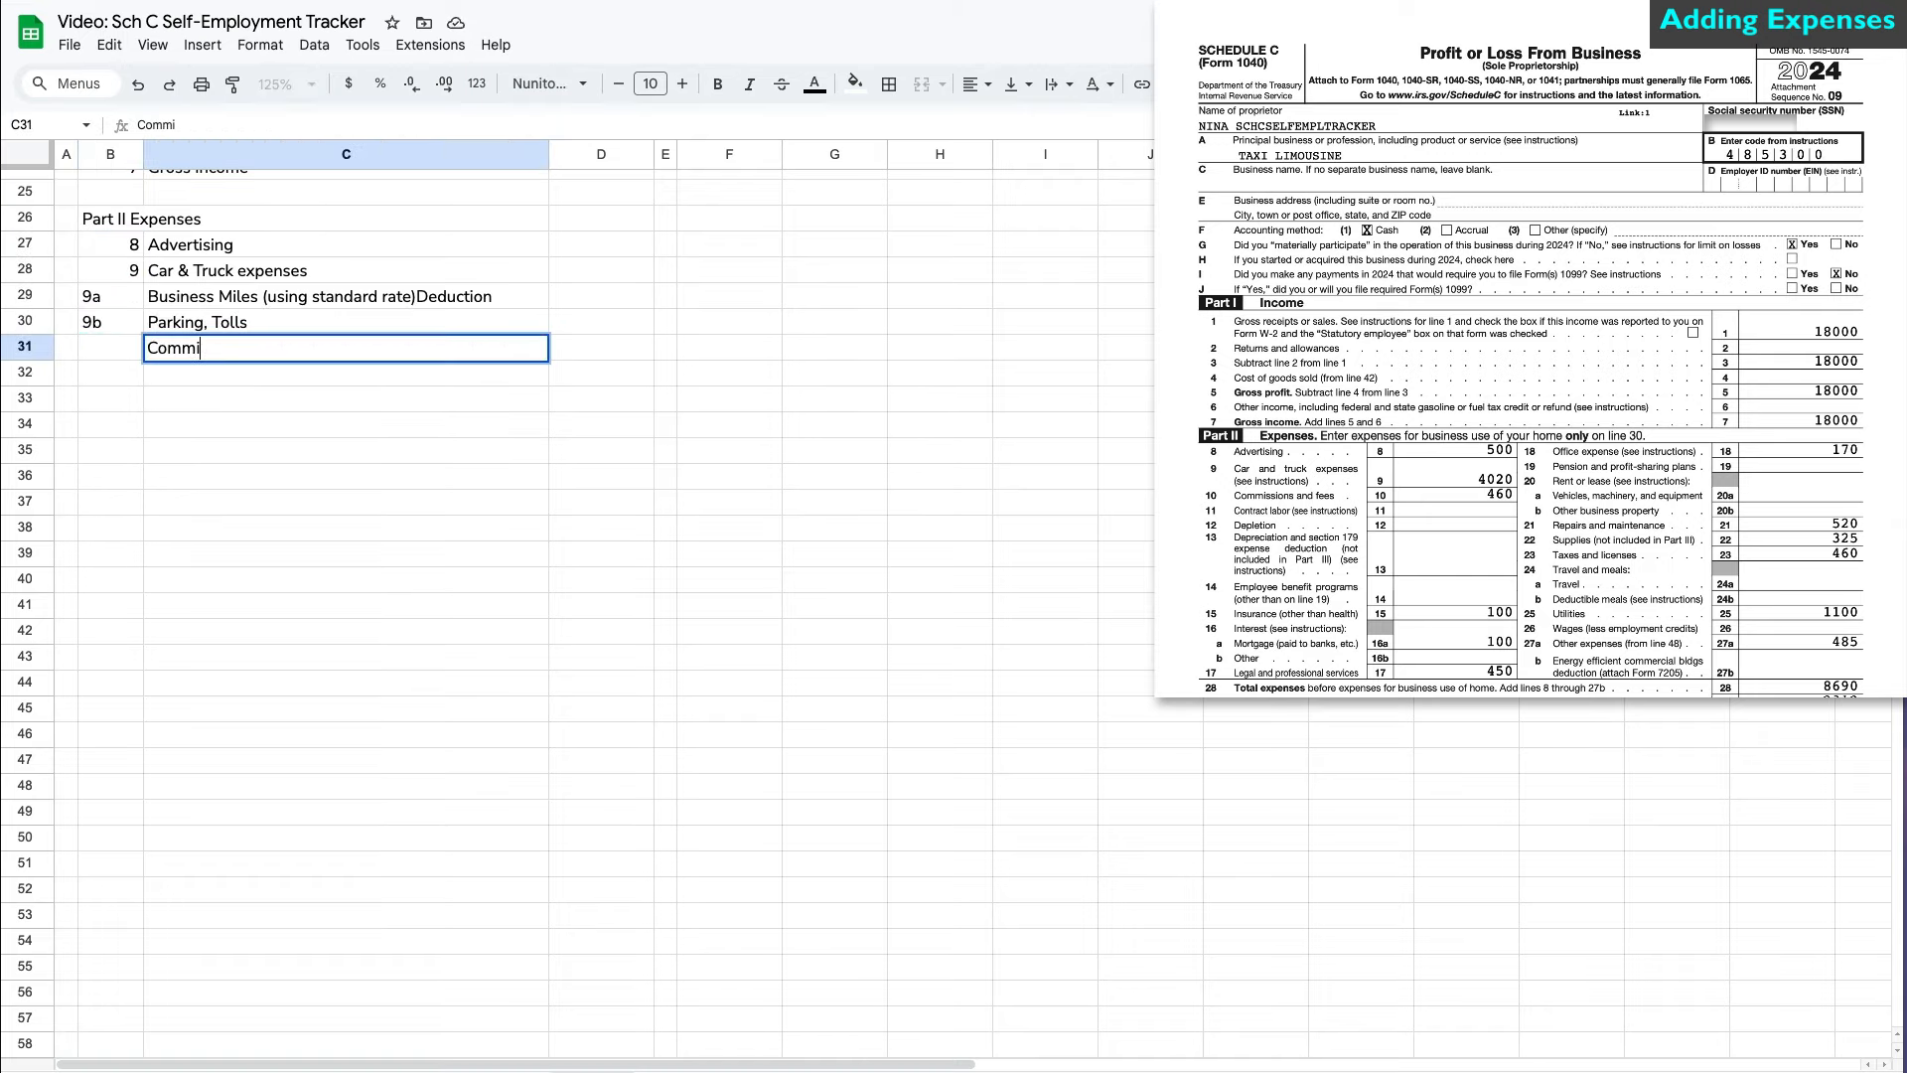
type("ssion & fees")
key("Return")
type("Contract labor")
key("Return")
type("Depletion")
key("Return")
type("Deprecation & section 179 expense deduction")
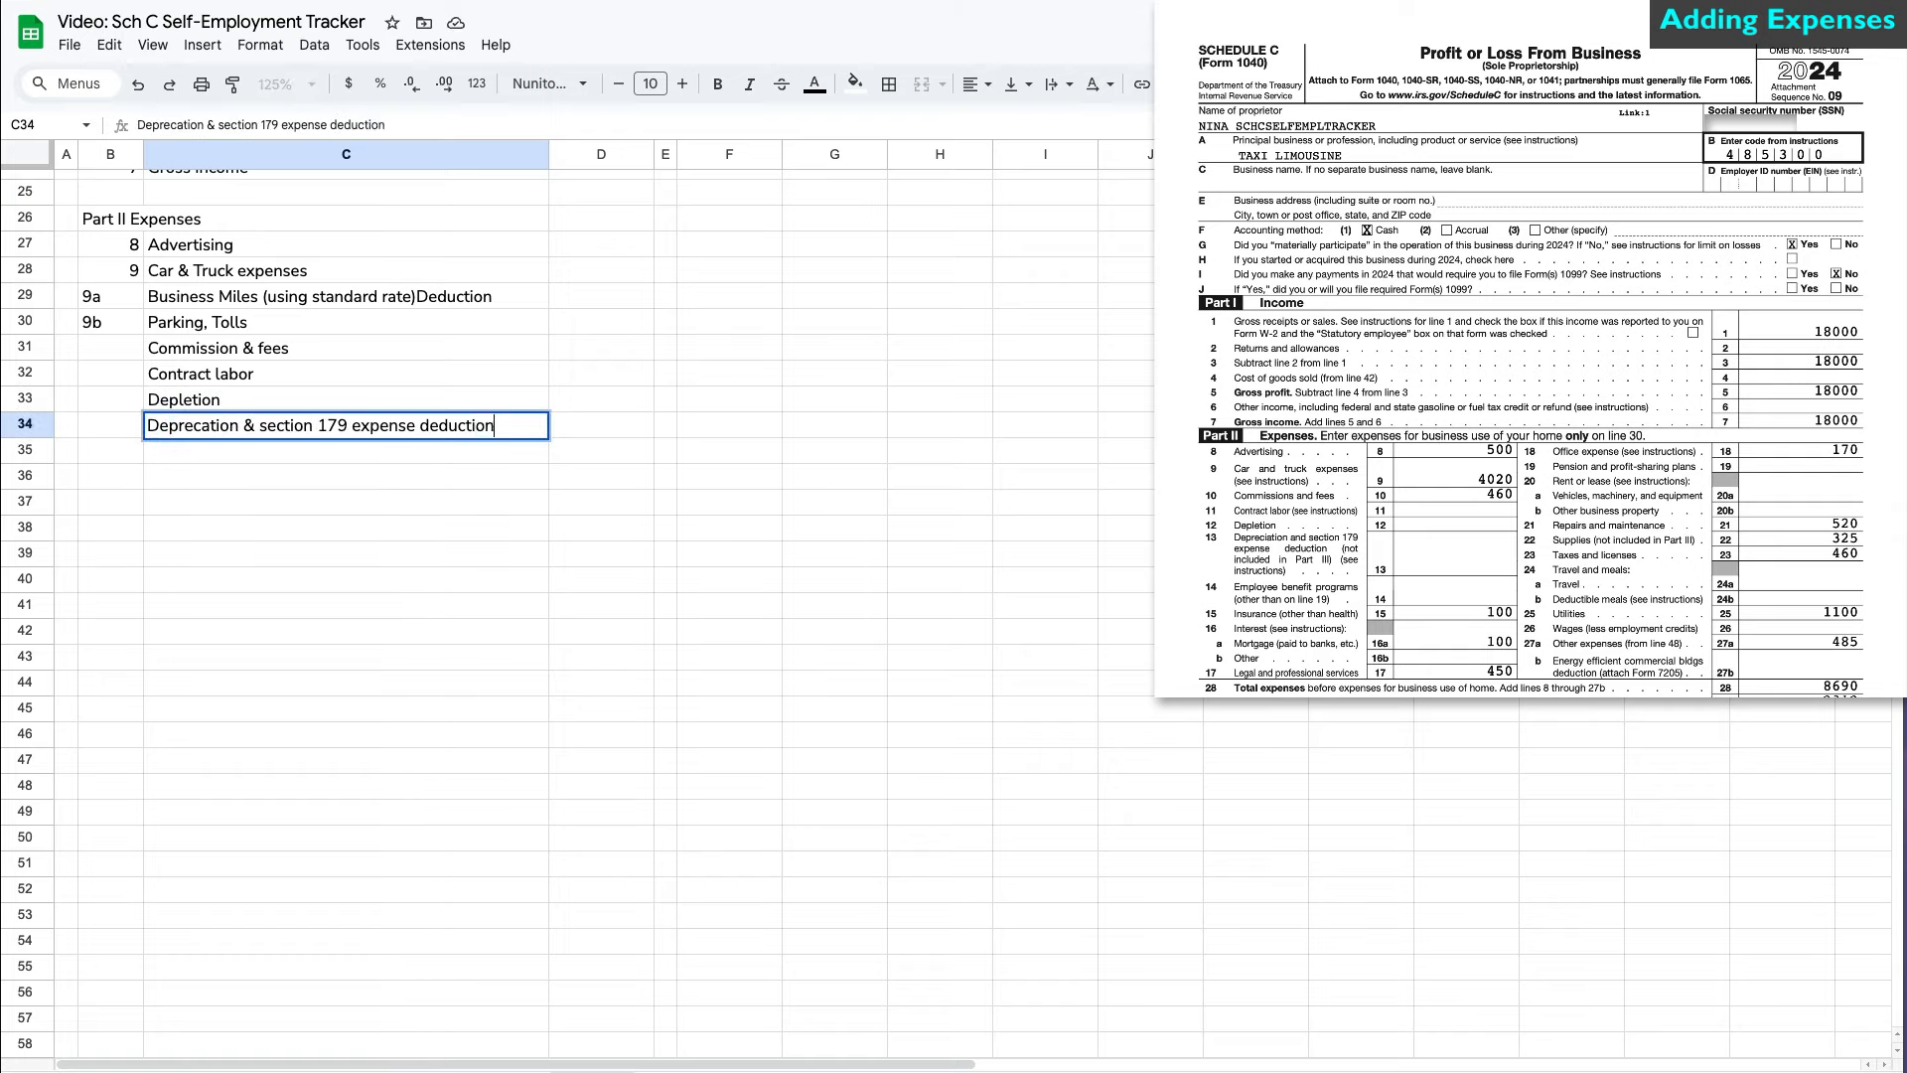
key("Return")
- List "Employee benefit programs" and "Insurance (other than health)" in C35:C36
type("Employee")
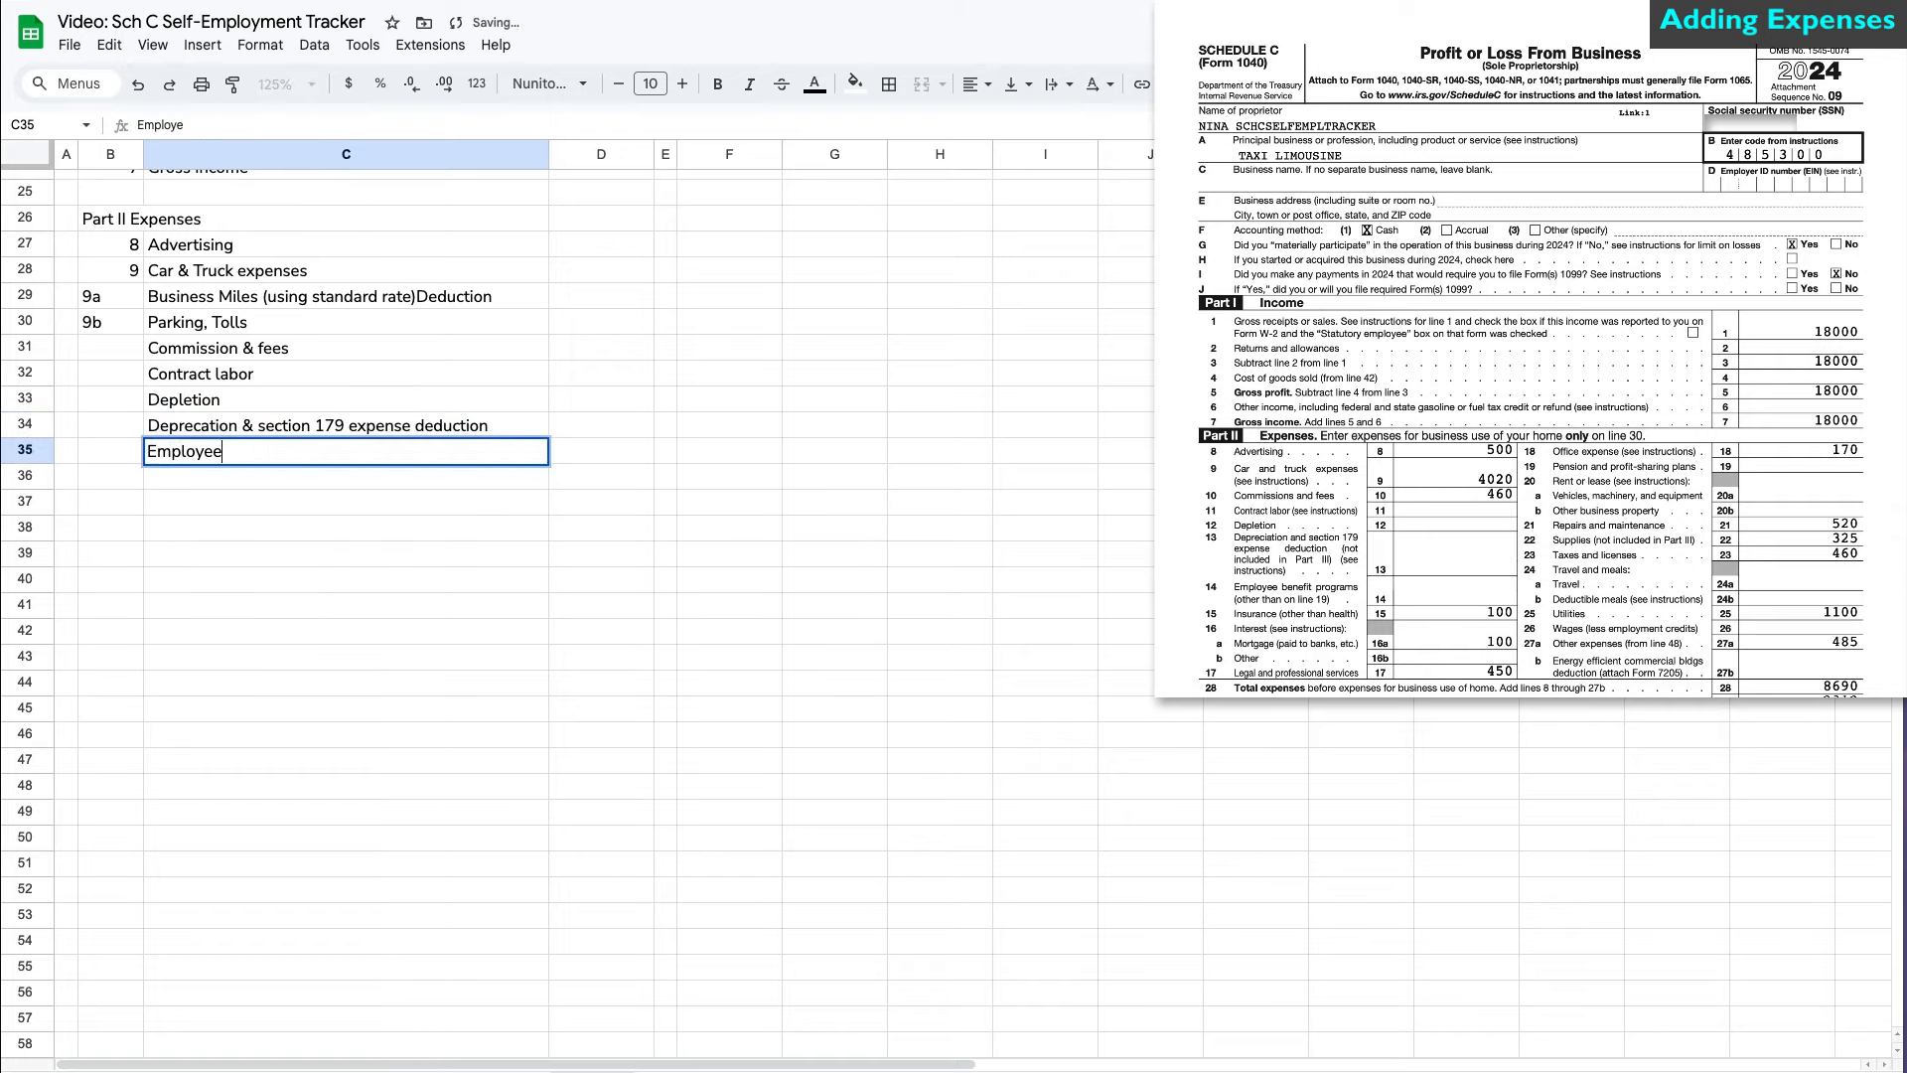
type(" benefit programs")
key("Return")
type("Insura")
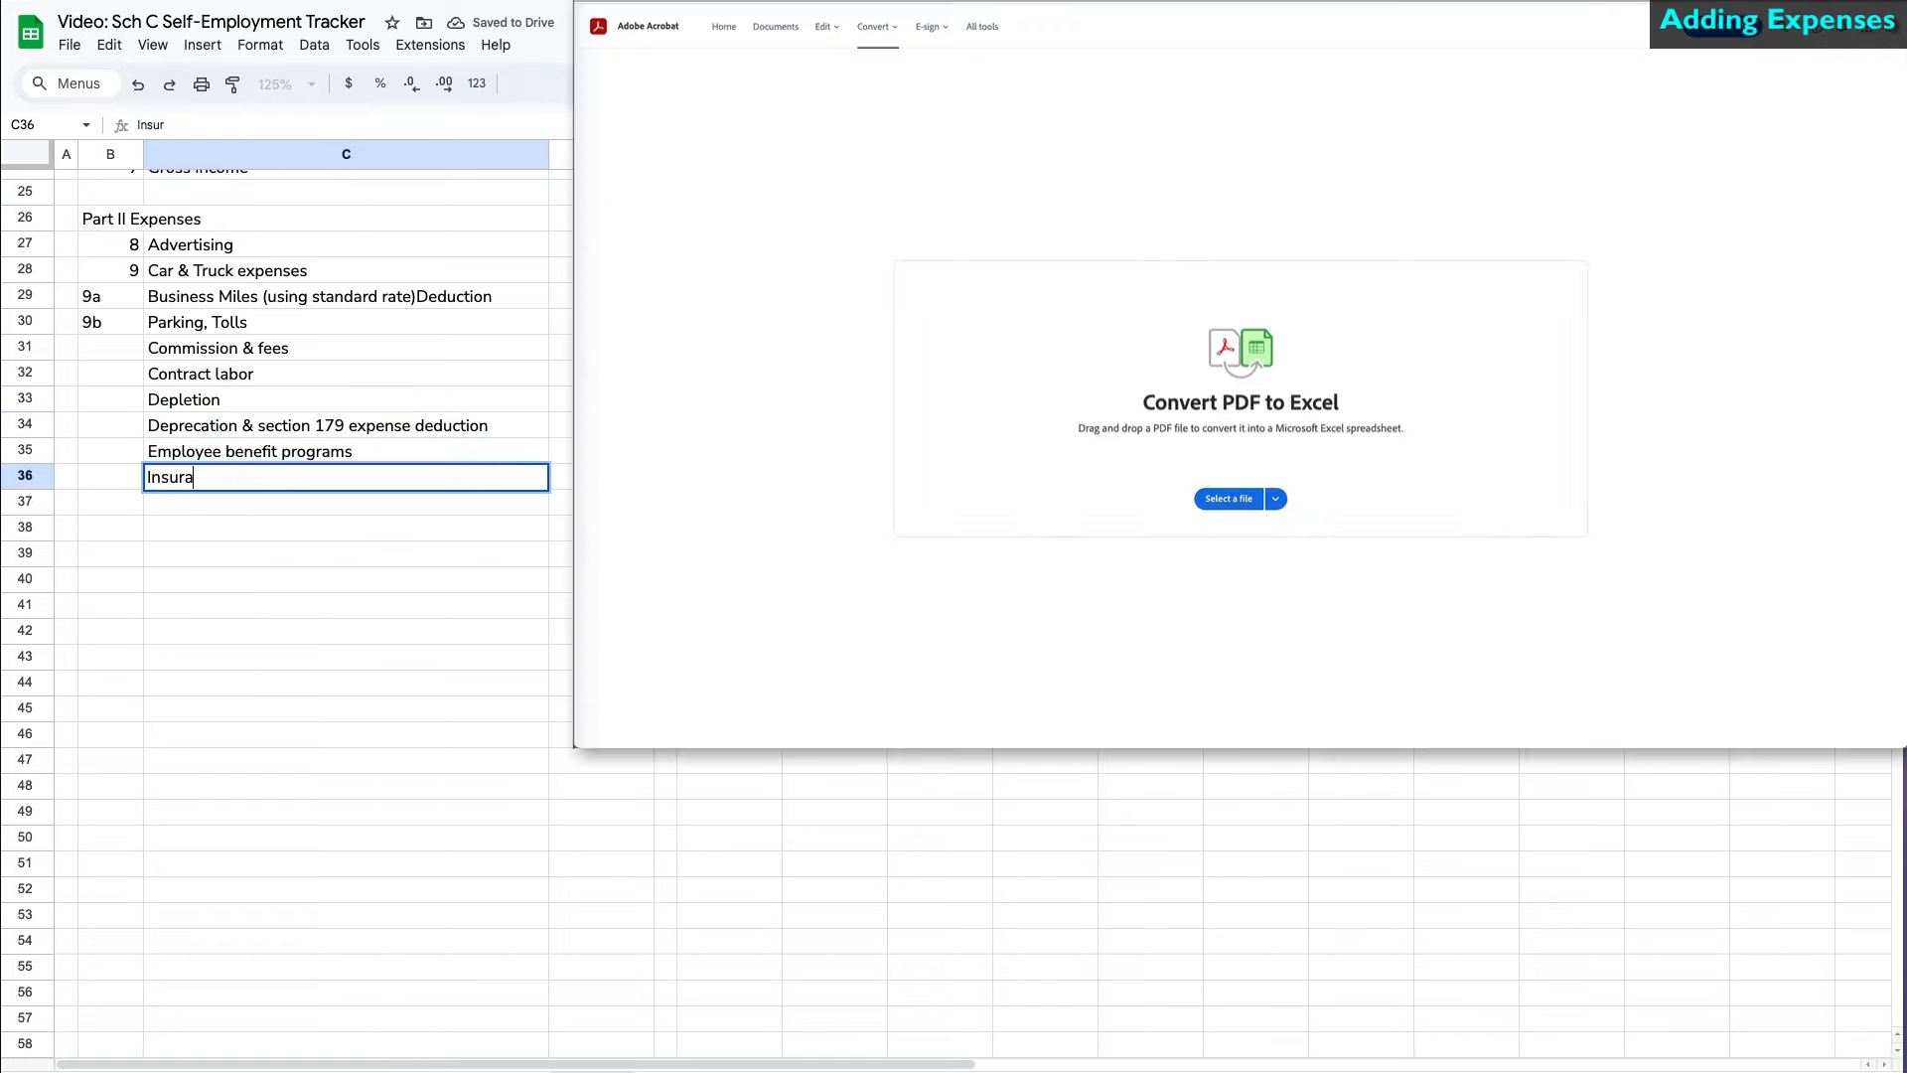
type("nce (other than health)")
key("Return")
- List "Interest", "Mortgage (paid to banks, etc.)" and "Other" in C37:C39
type("Interest")
key("Return")
type("Mortgage")
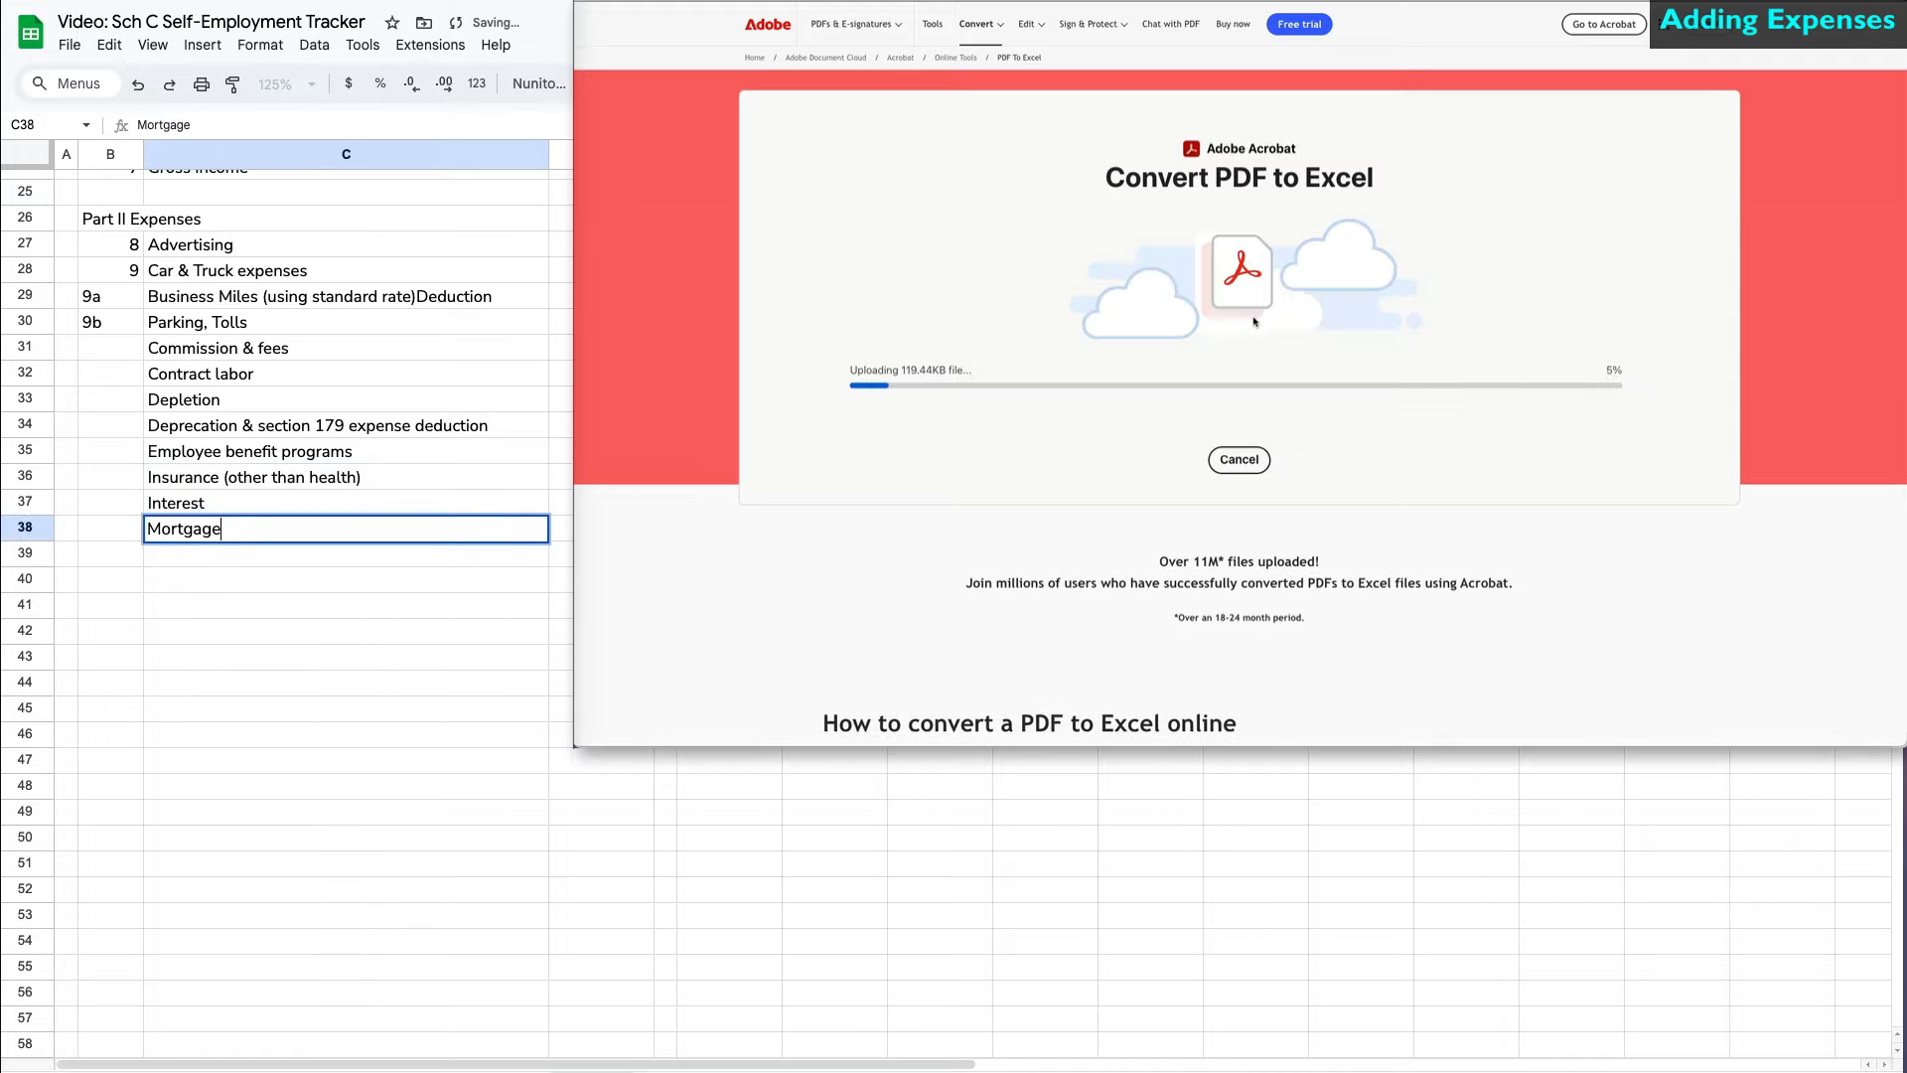
type(" (paid to banks, etc.)")
key("Return")
type("Other")
key("Return")
- List "Legal & professional services", "Office expenses" and "Pension & profit-sharing plans" in C40:C42
type("Legal & pr")
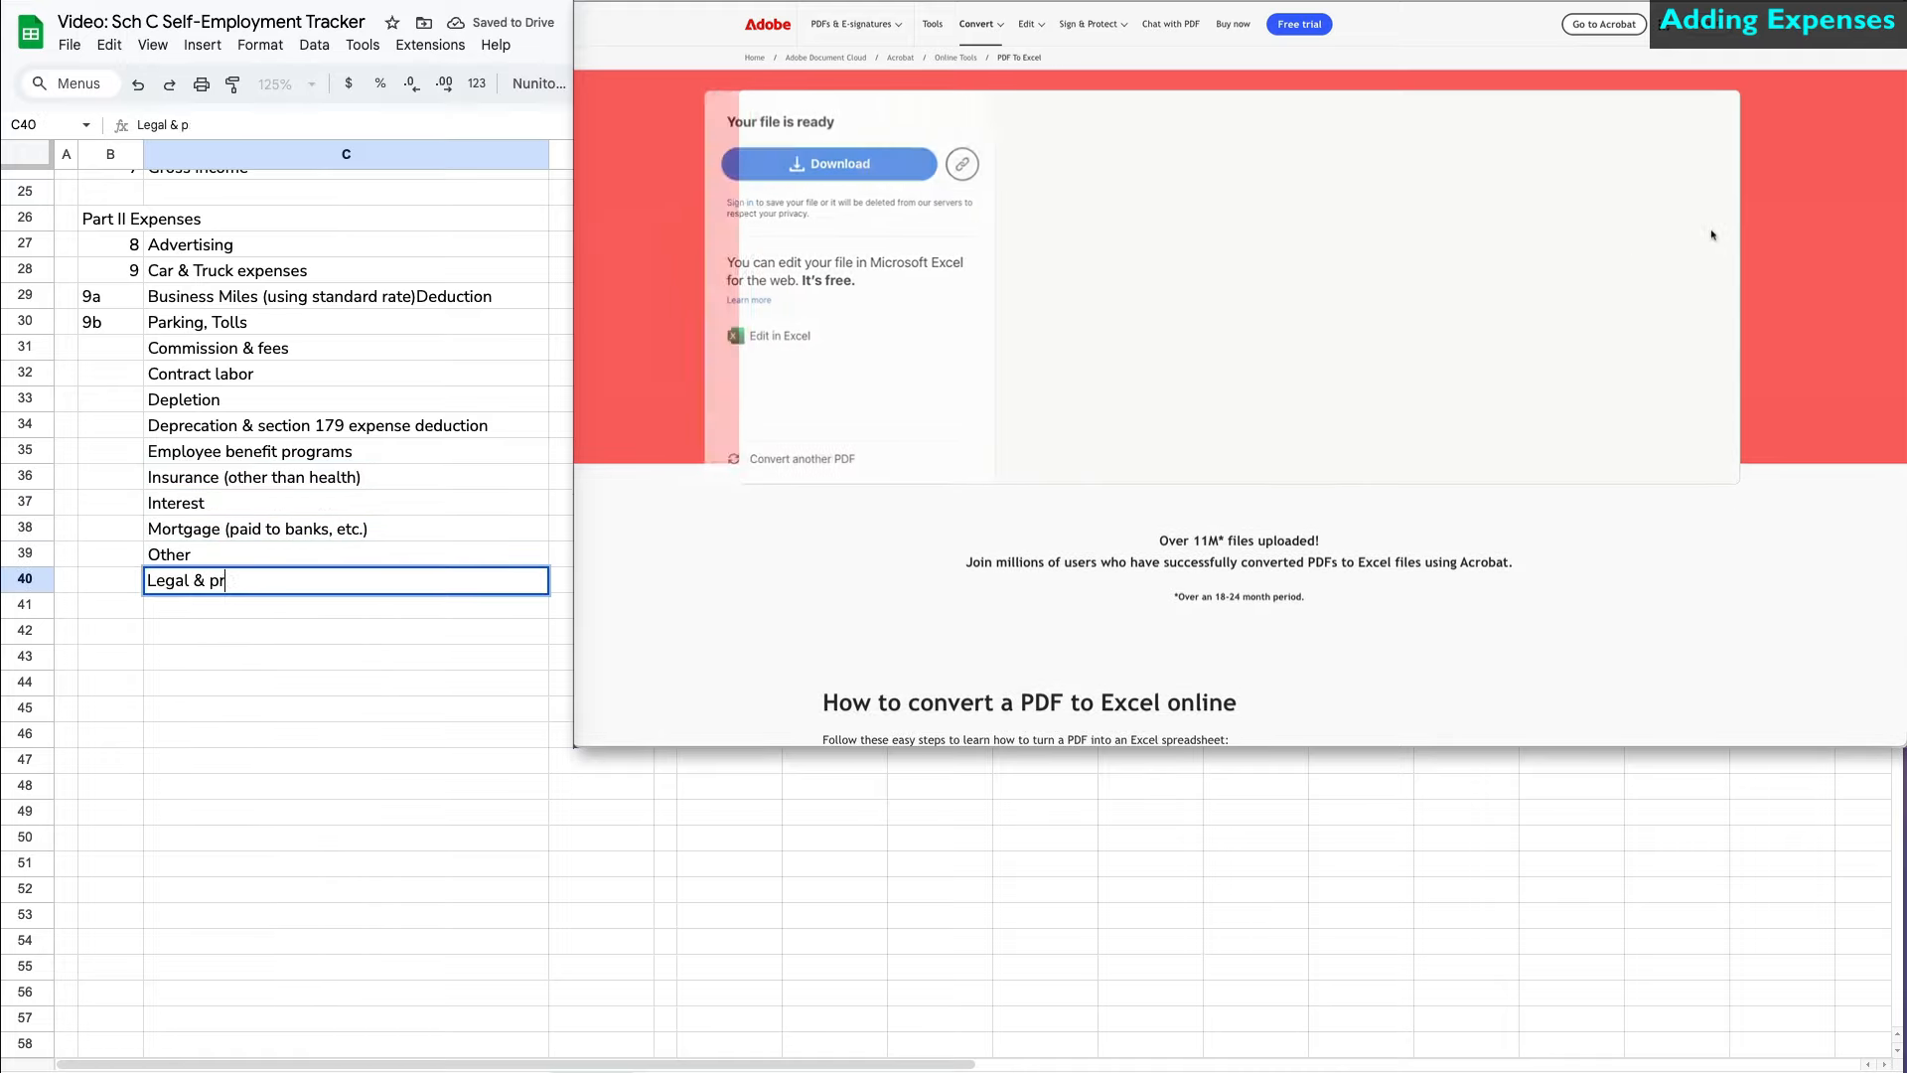
type("ofessional services")
key("Return")
type("Office expenses")
key("Return")
type("Pension & profi")
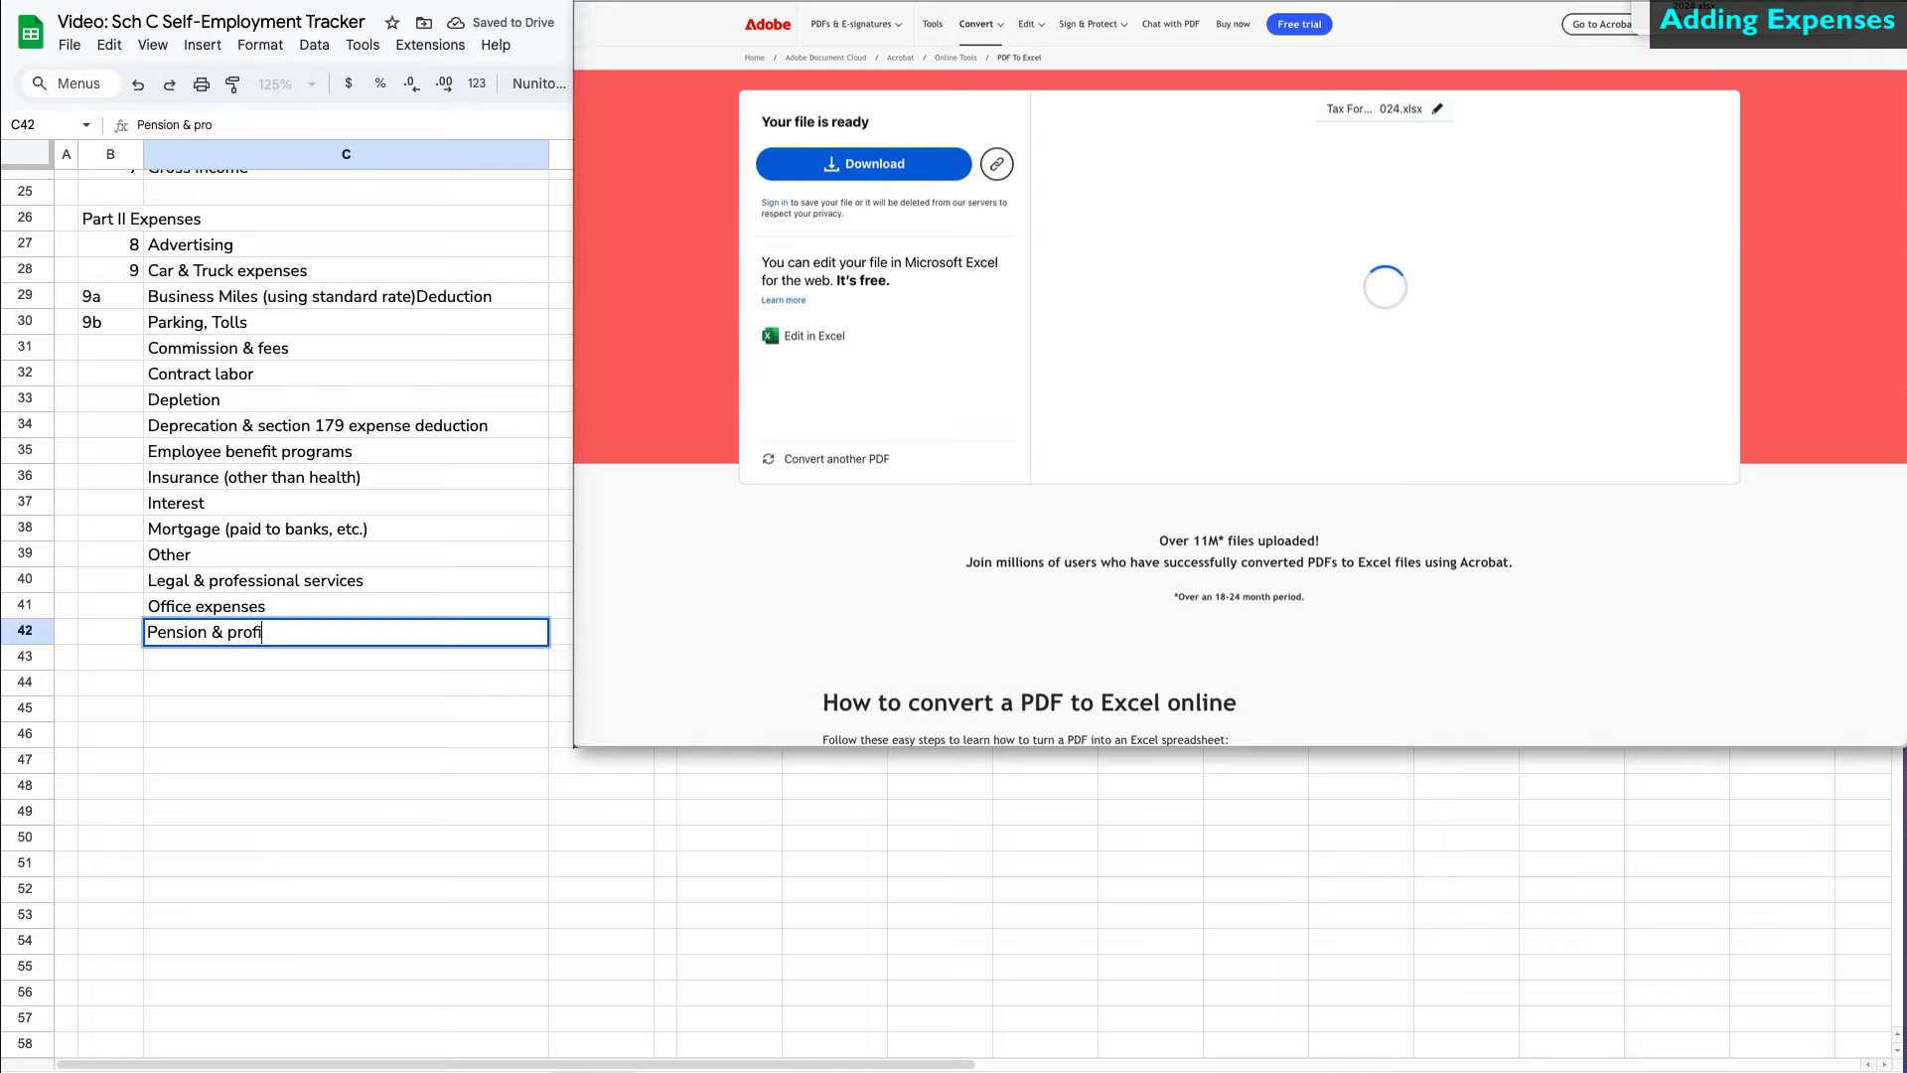
type("t-sharing plans")
key("Return")
- List "Rent or lease", "Vehicles, machinery & equipment" and "Other business property" in C43:C45
type("Rent or lease")
key("Return")
type("Ve")
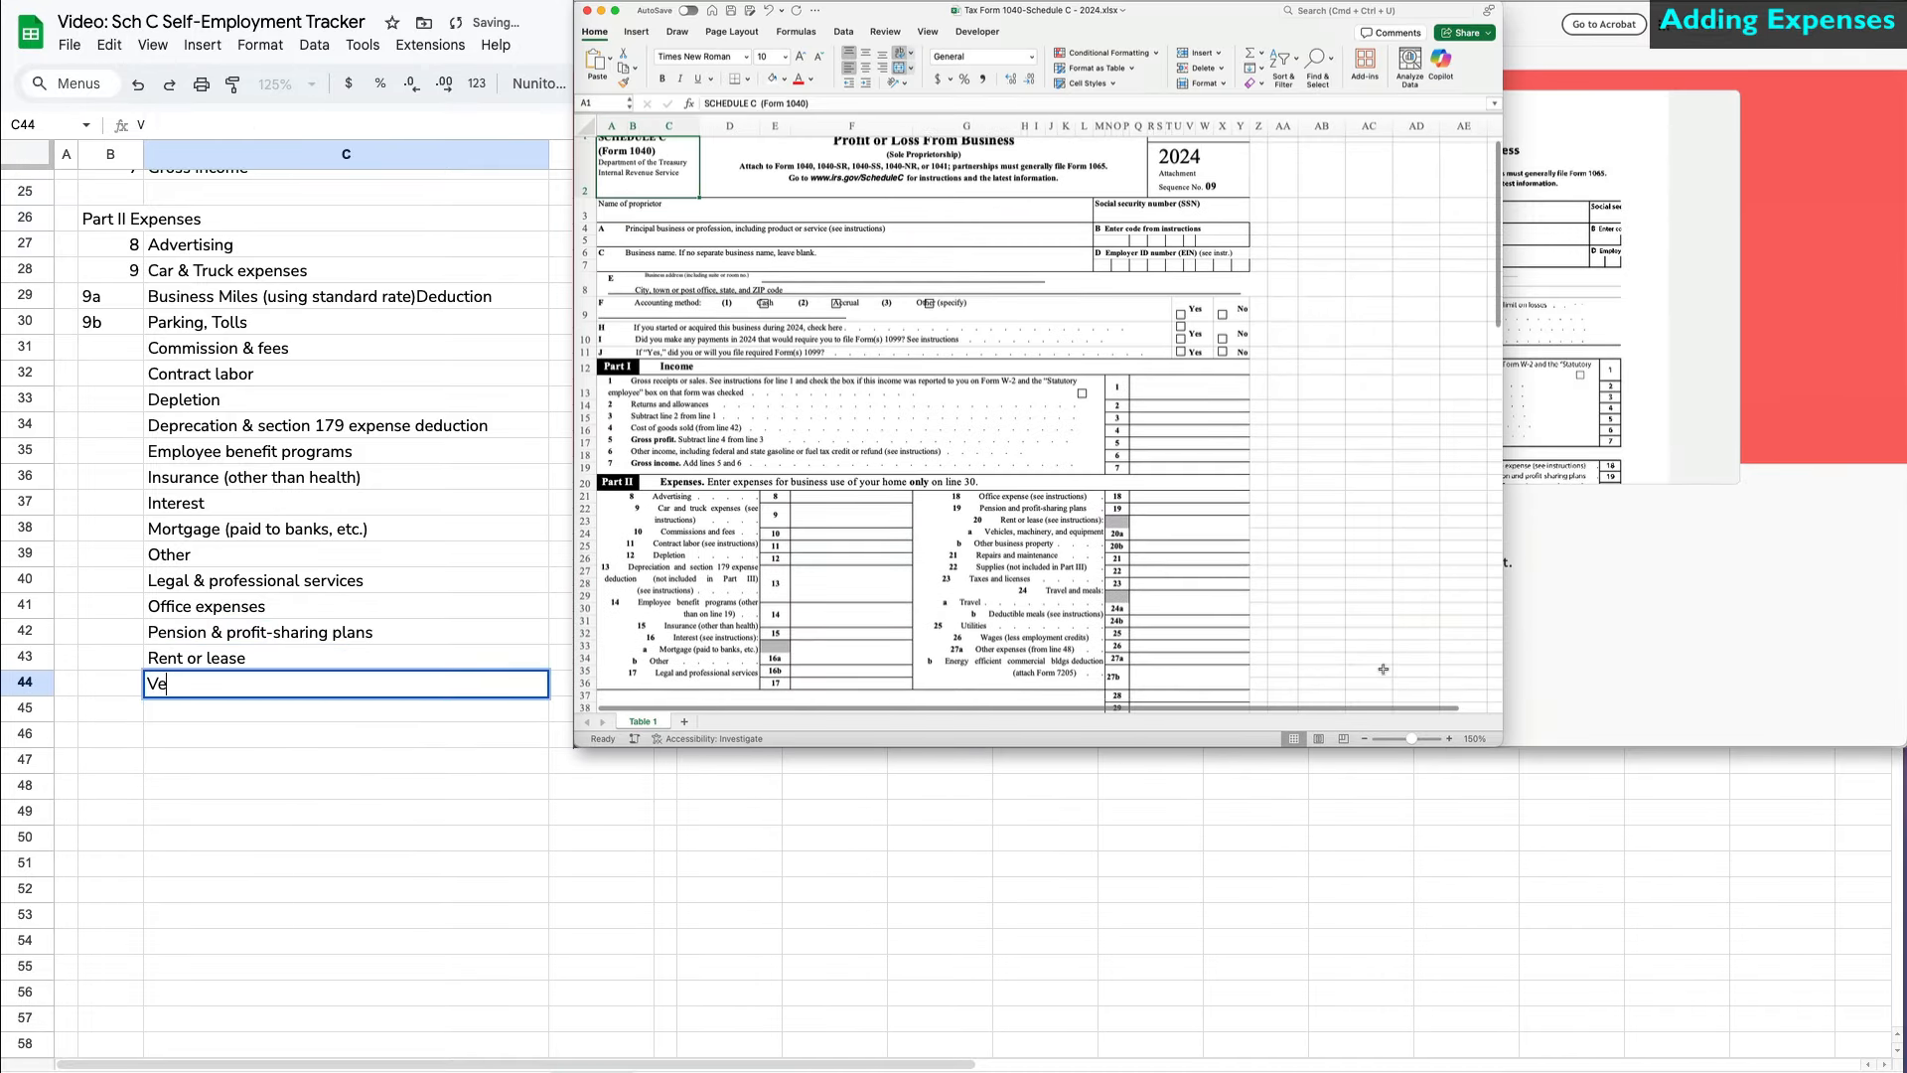
type("hicles, machinery & equipment")
key("Return")
type("Other business property")
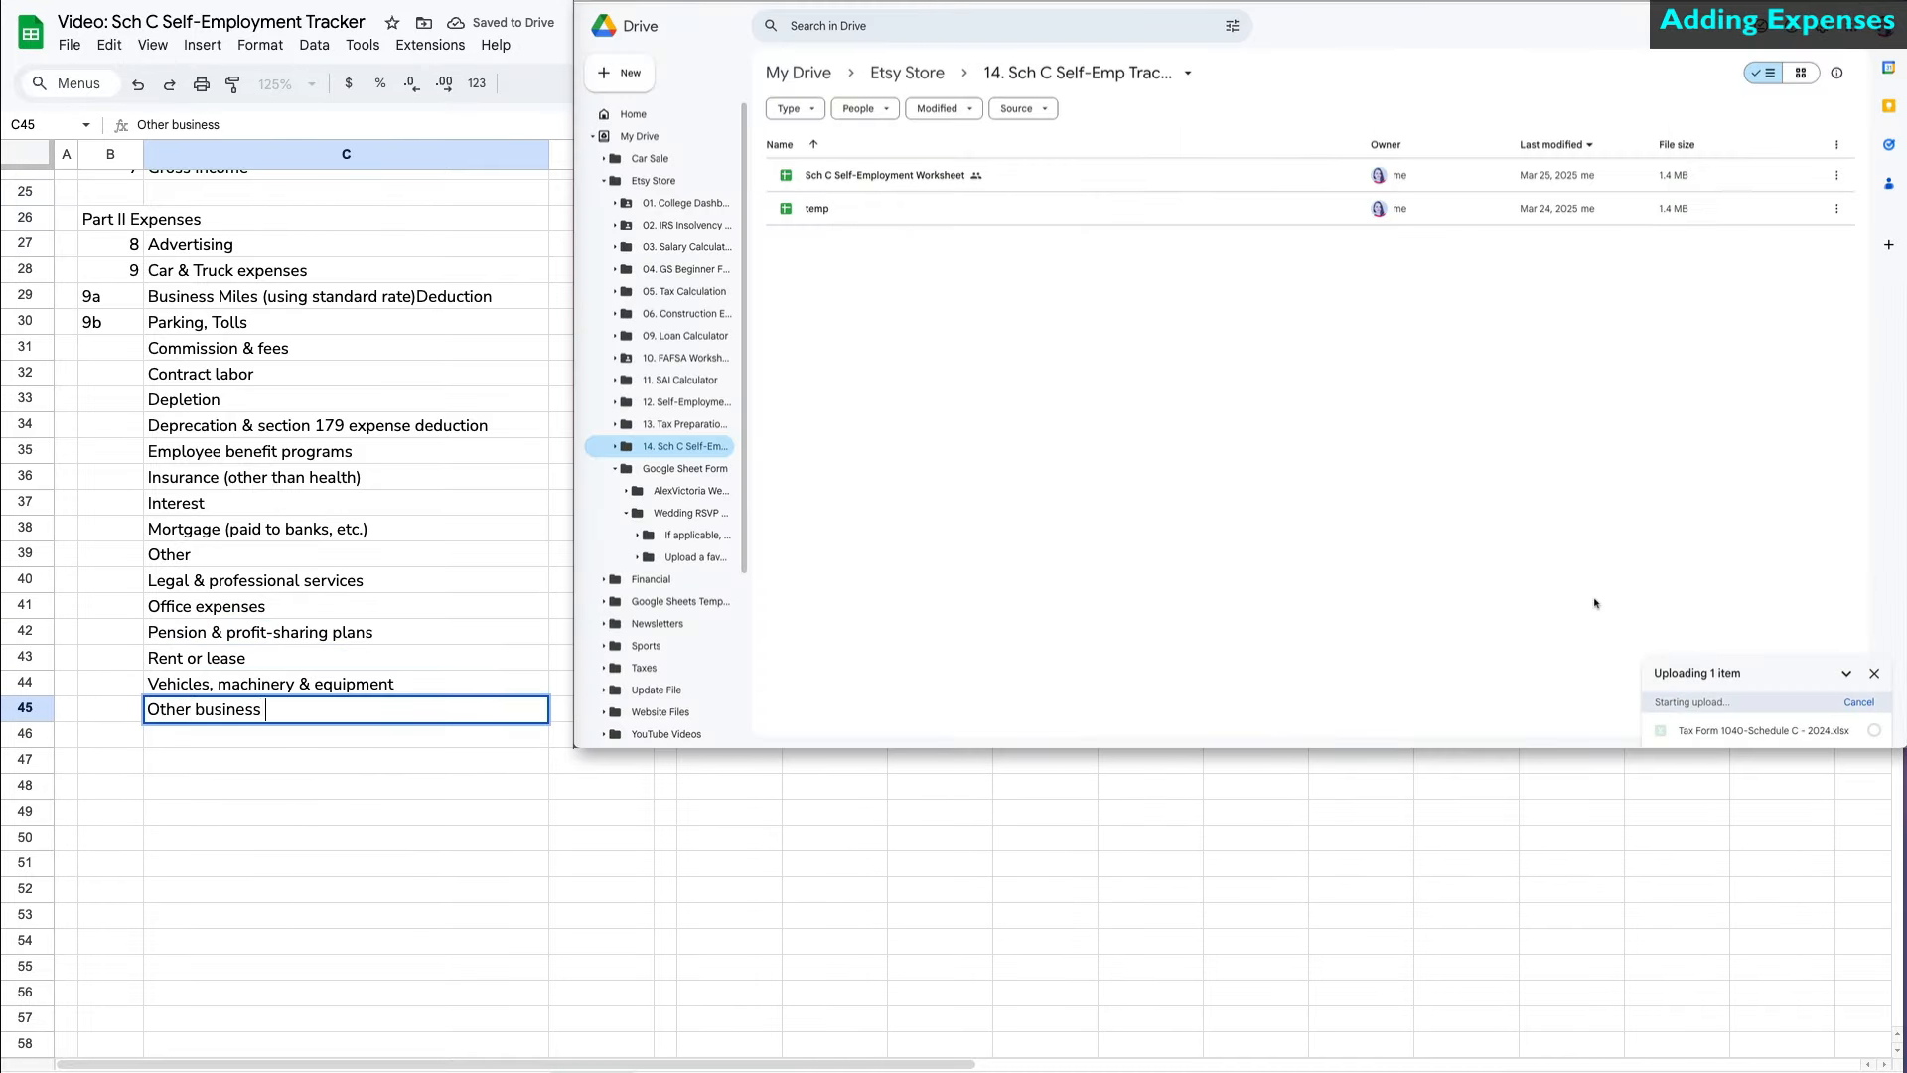
key("Return")
- List "Repairs & maintenance", "Supplies" and "Taxes & licenses" in C46:C48
type("Repairs & maintenance")
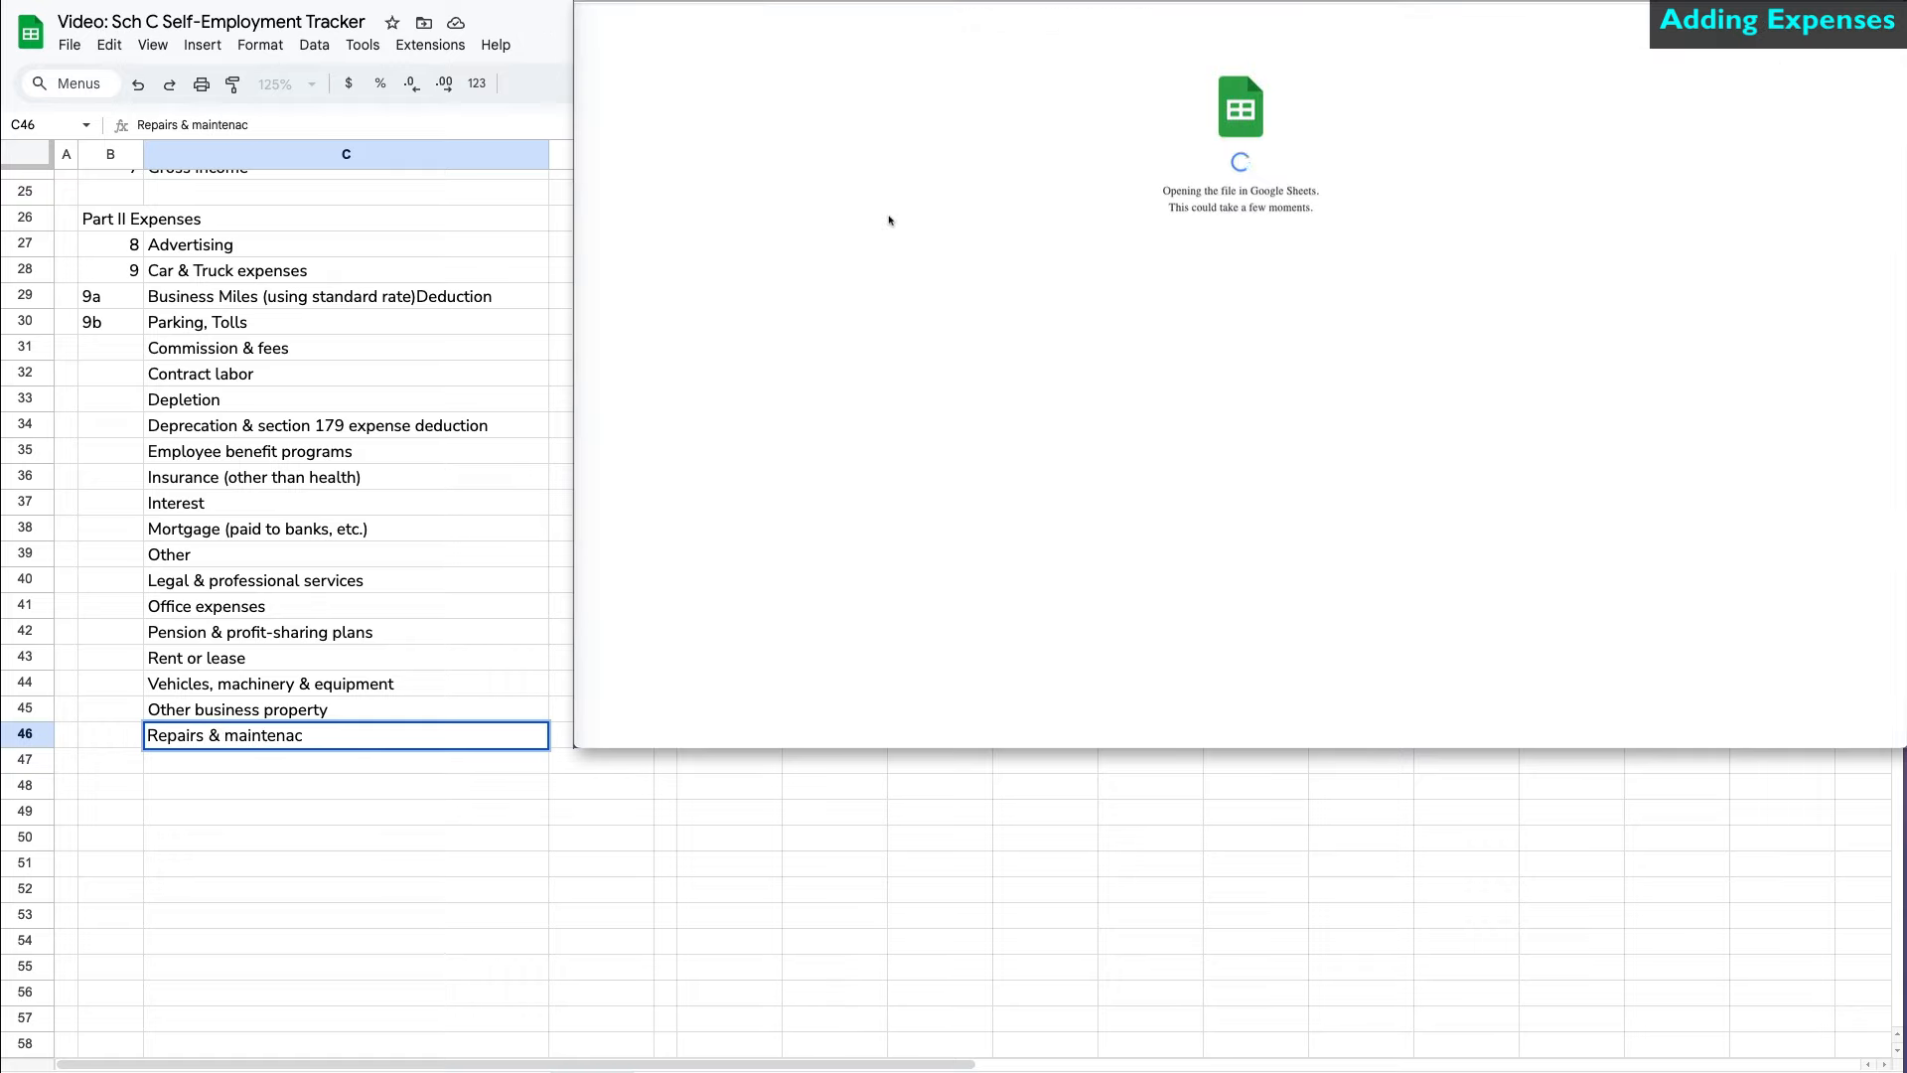
key("Return")
type("Supplies")
key("Return")
type("Taxes & licenses")
key("Return")
- List "Travel & meals", "Travel" and "Deductible business meals (at most up to 50%)" in C49:C51
type("Travel & meals")
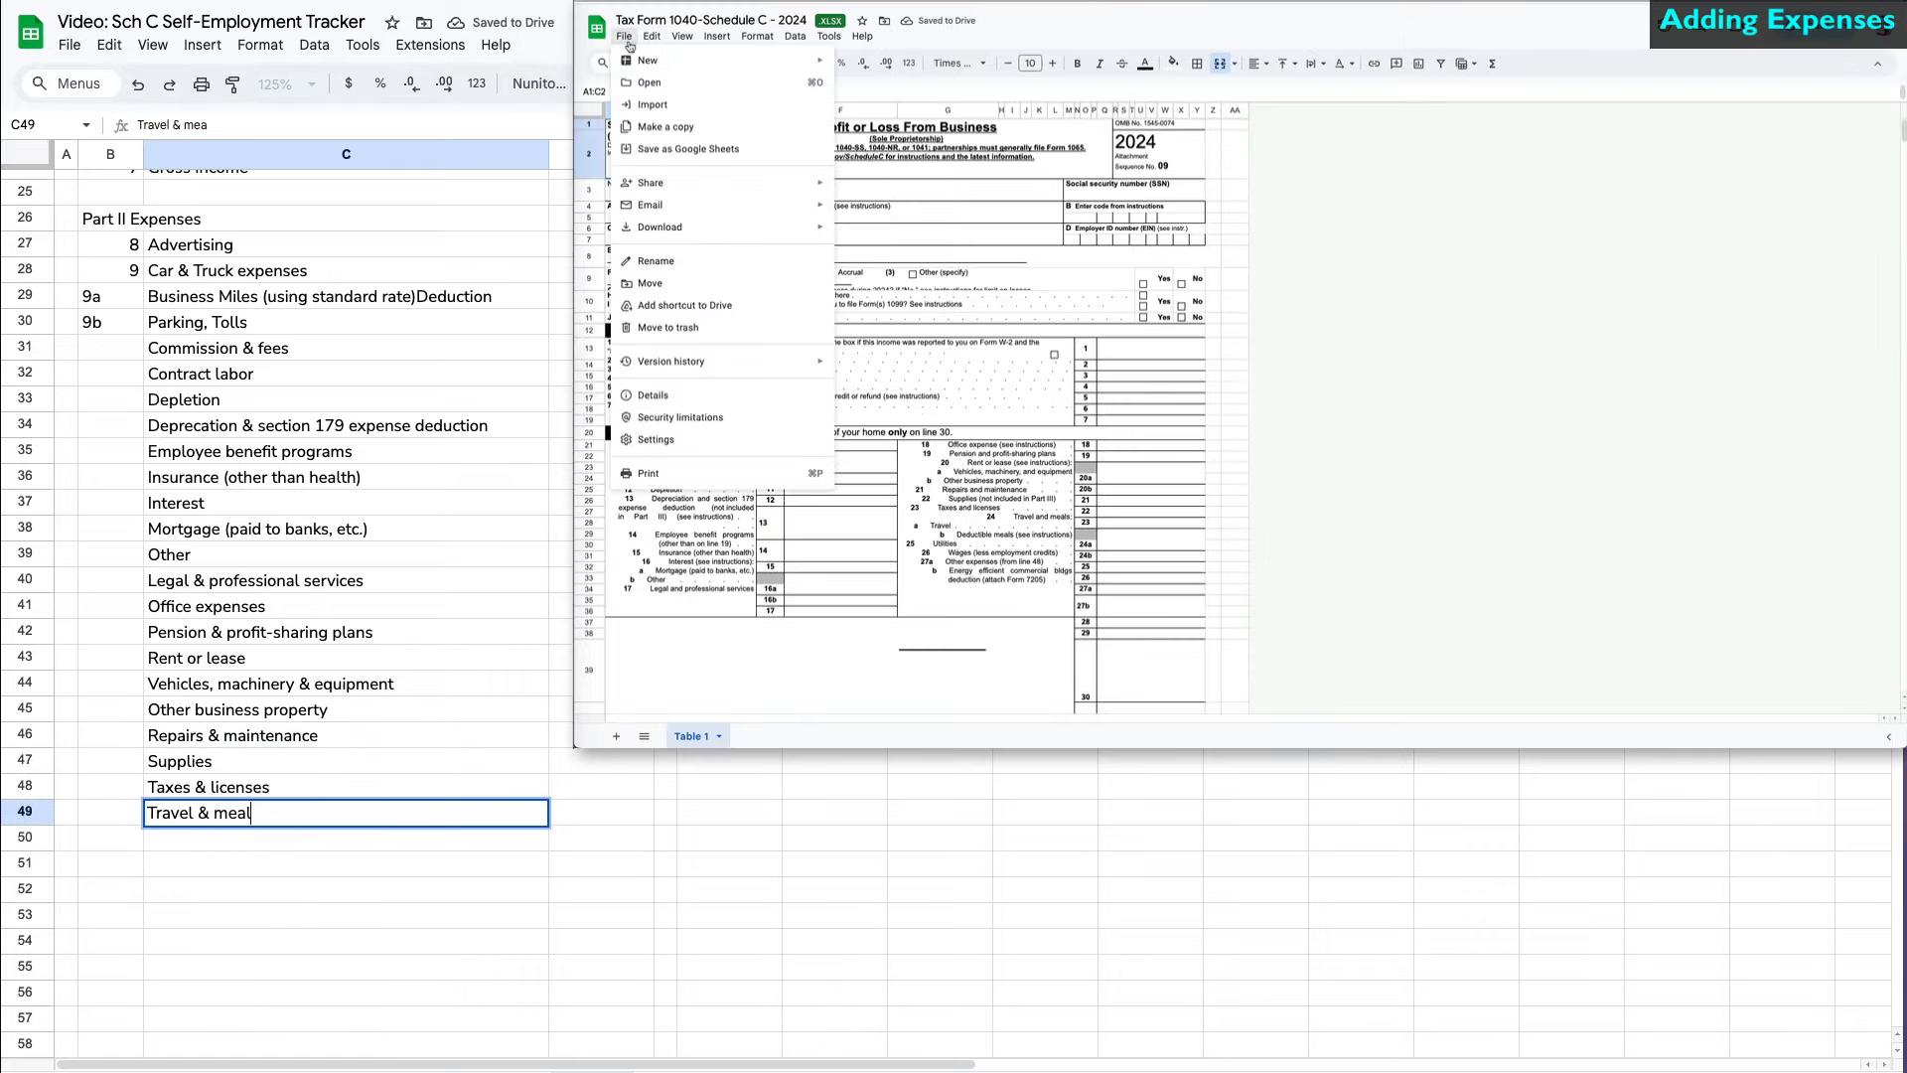
key("Return")
type("Travel")
key("BackSpace")
key("Return")
type("Deductible business mea")
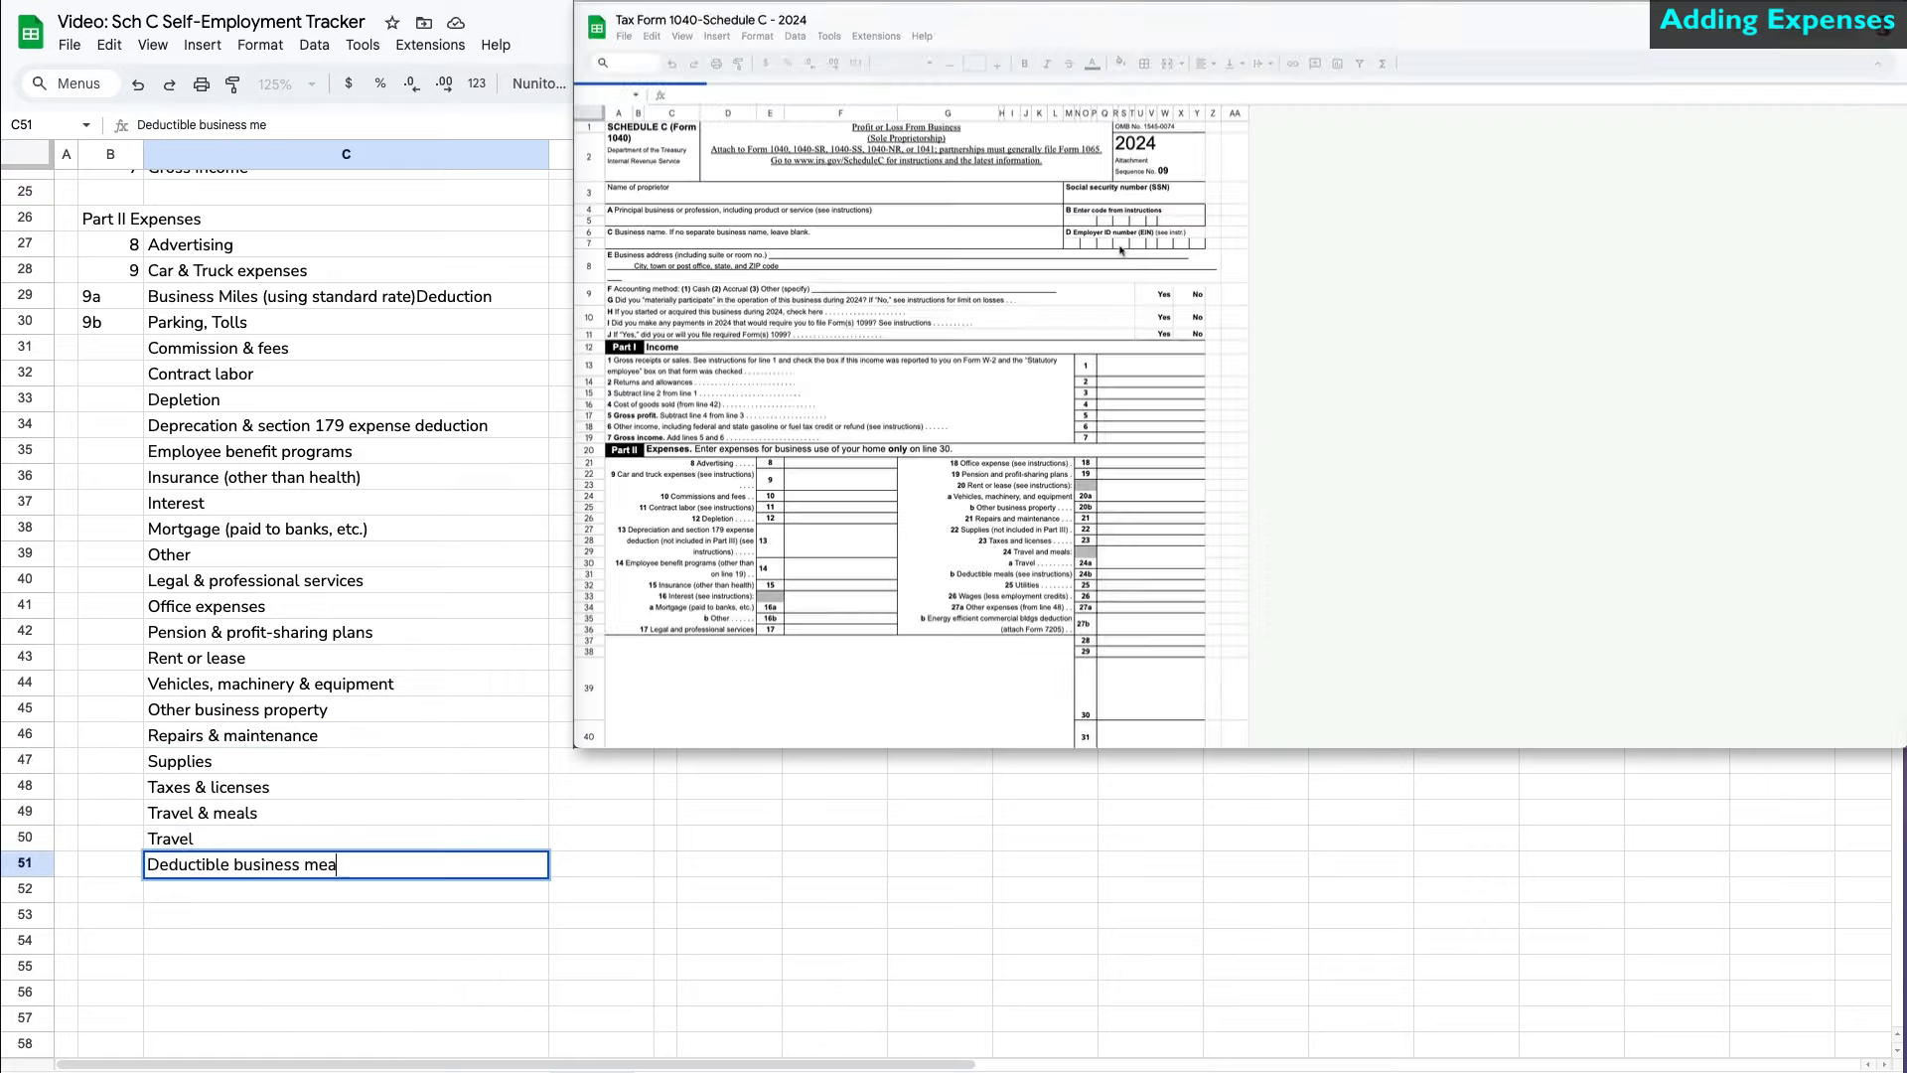
type("ls (at most up to 50%)")
key("Return")
- List "Utilities", "Wages (less employment credits)" and "Other expenses (list)" in C52:C54, and enter "Total Expenses" in C58
type("Utilities")
key("Return")
type("Wages (")
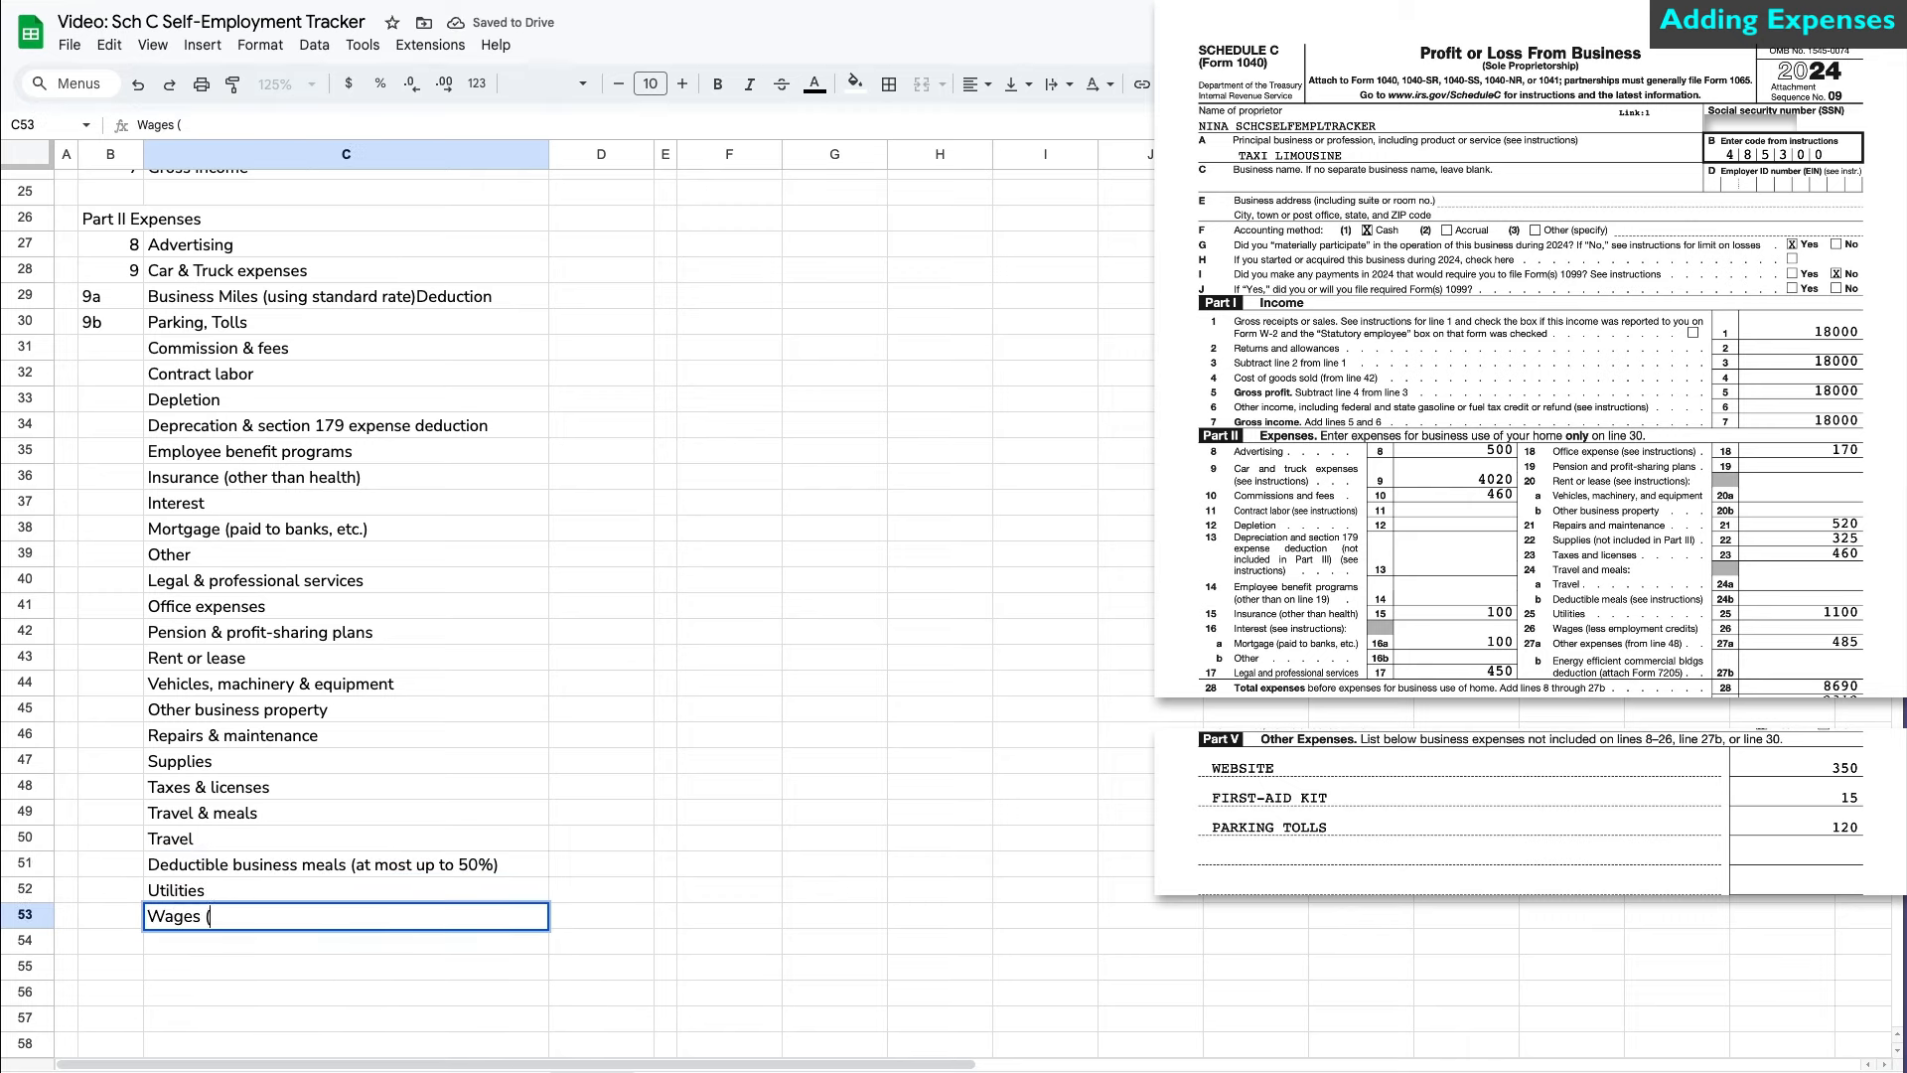
type("less employment credits)")
key("Return")
type("Other expenses (list)")
key("Return")
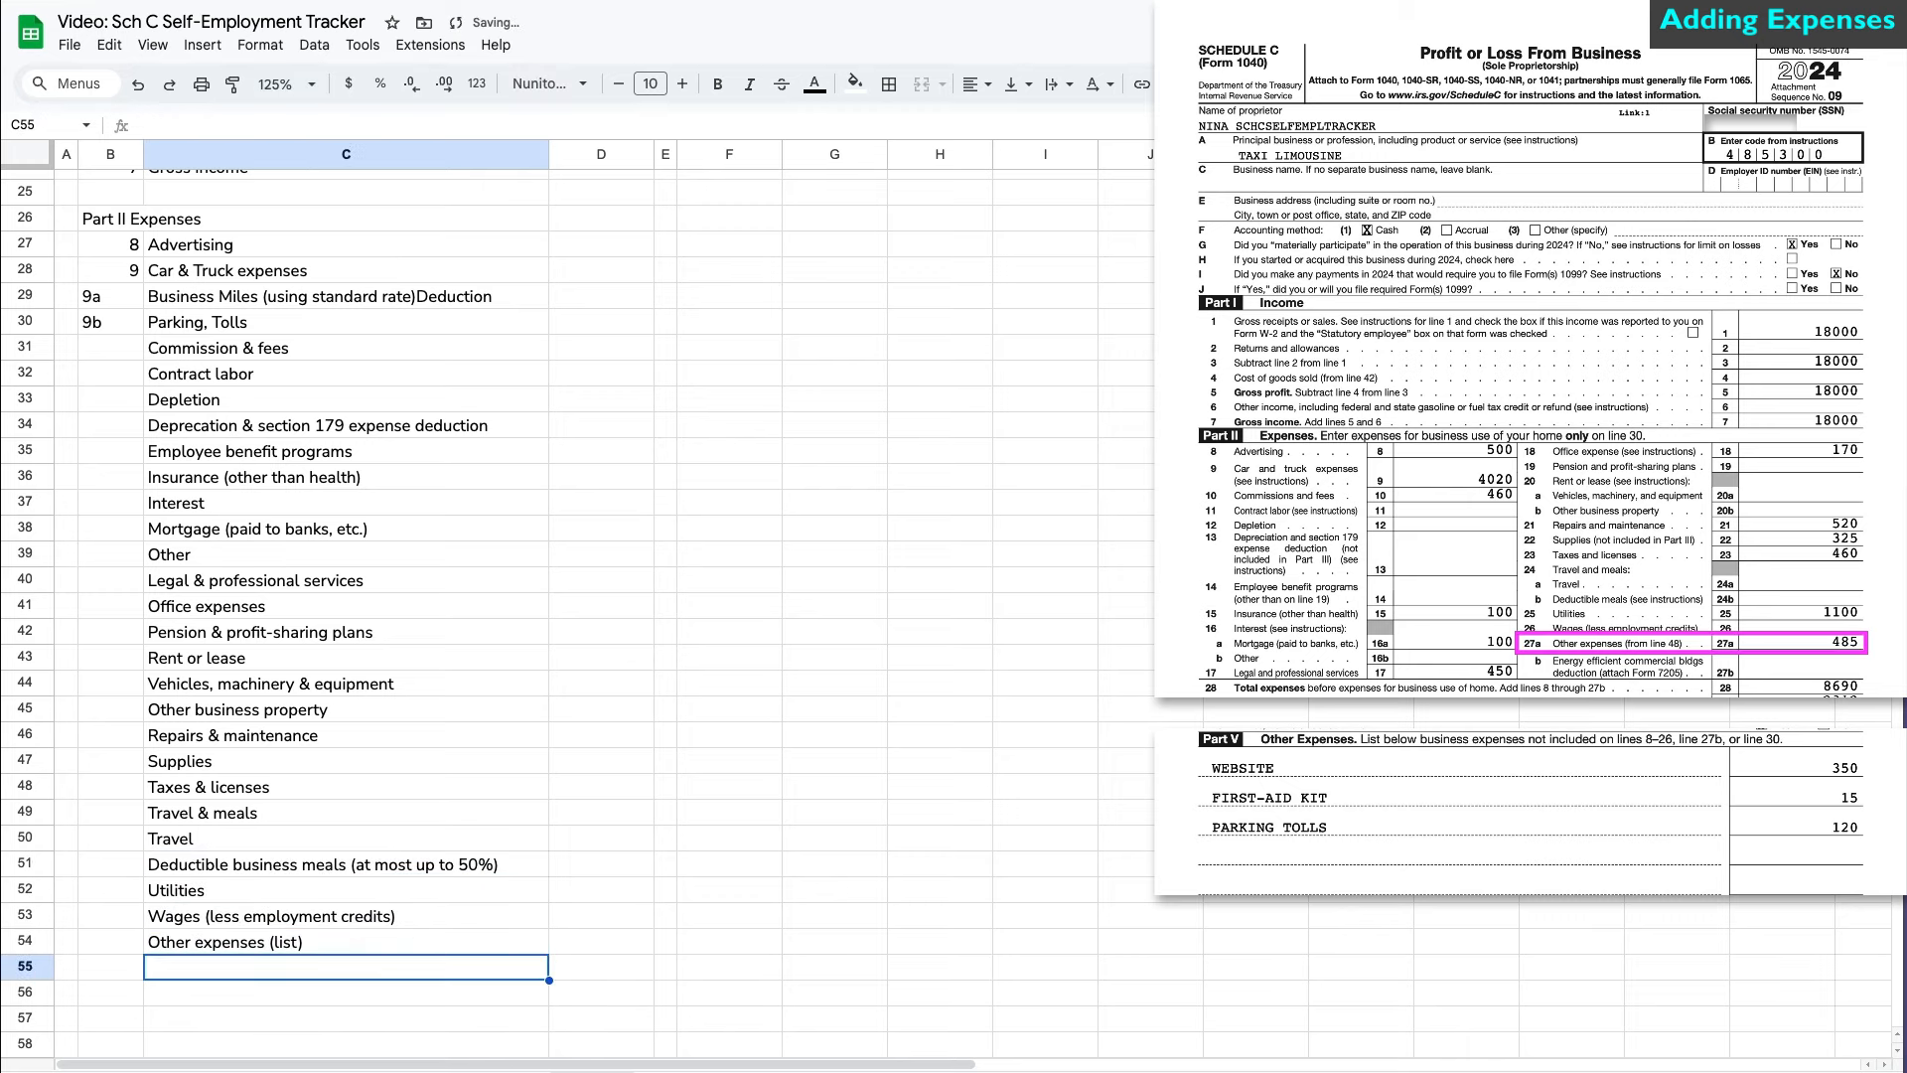
scroll(189, 713, "down", 2)
type("Total Expenses")
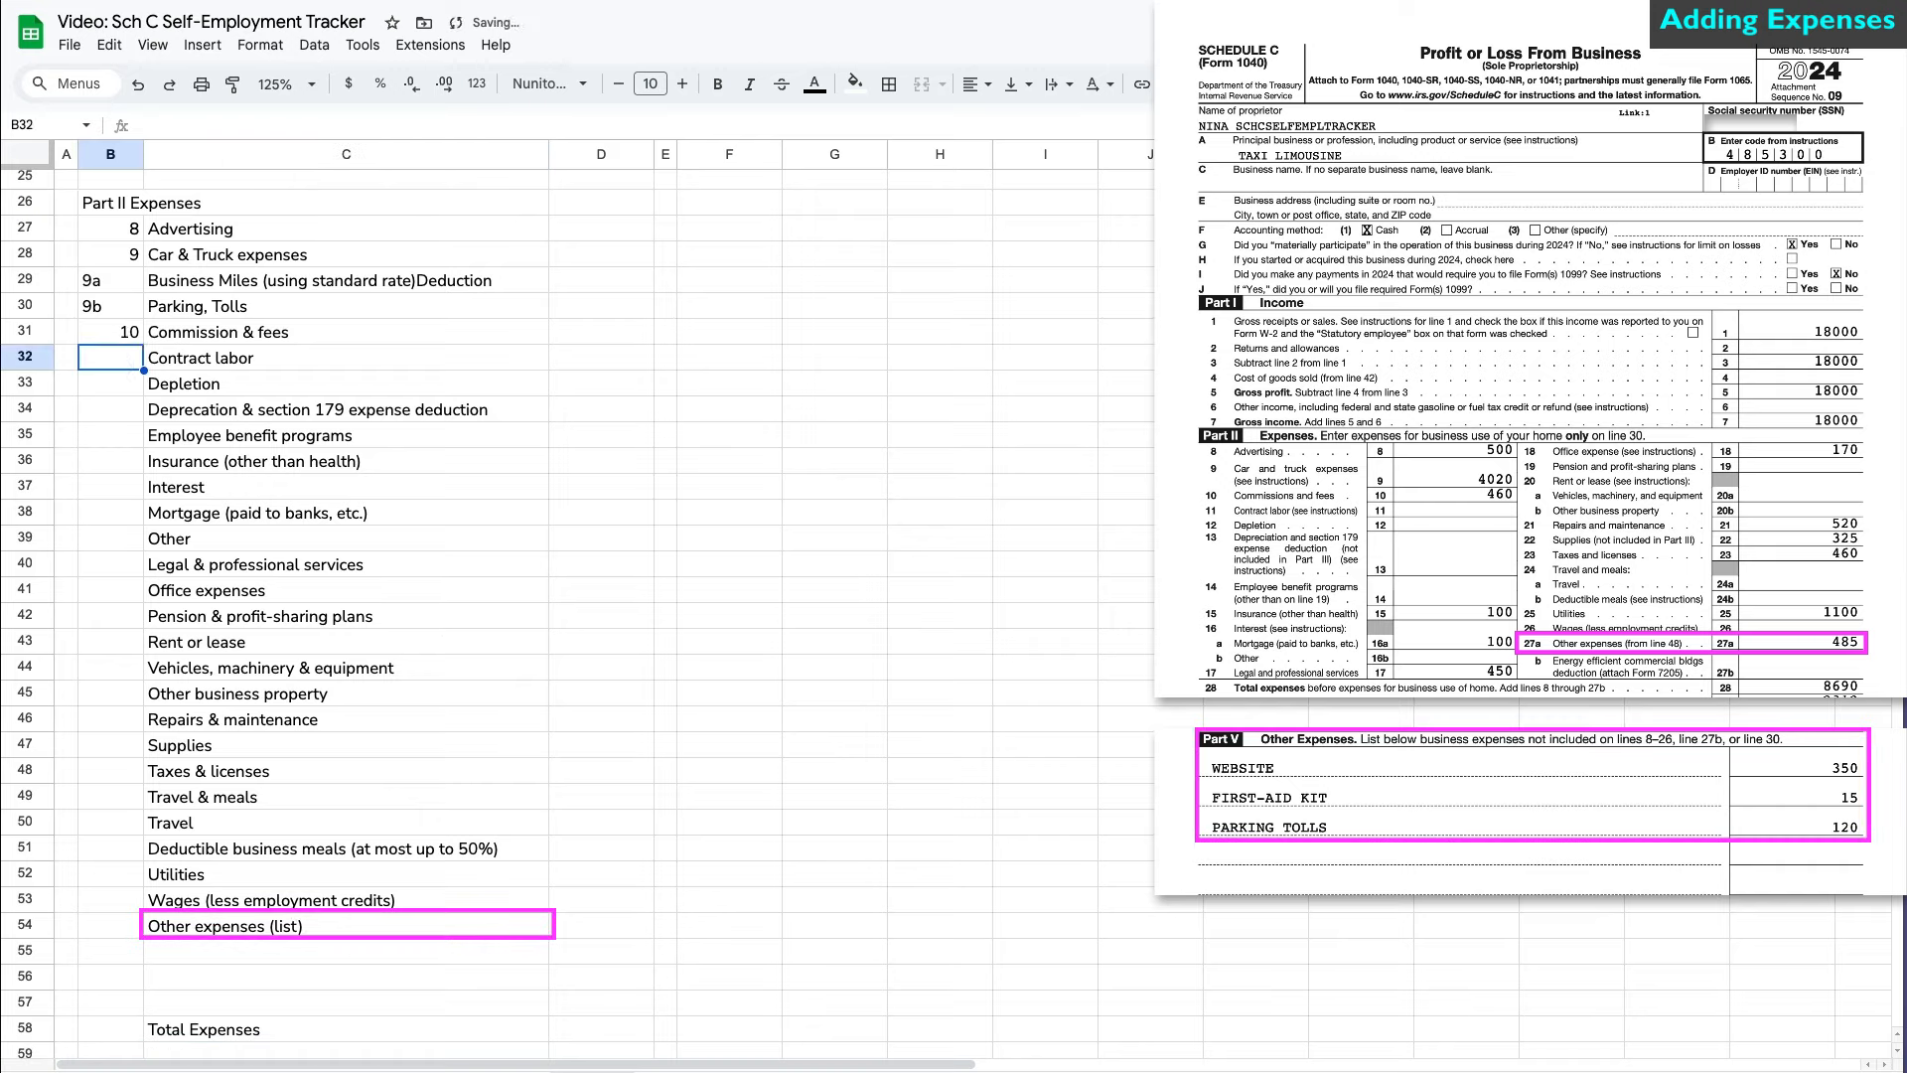
- Number B31:B37 as lines 10 through 16, and enter 16a and 16b in B38:B39
left_click(136, 327)
left_click_drag(144, 344, 144, 492)
left_click(104, 512)
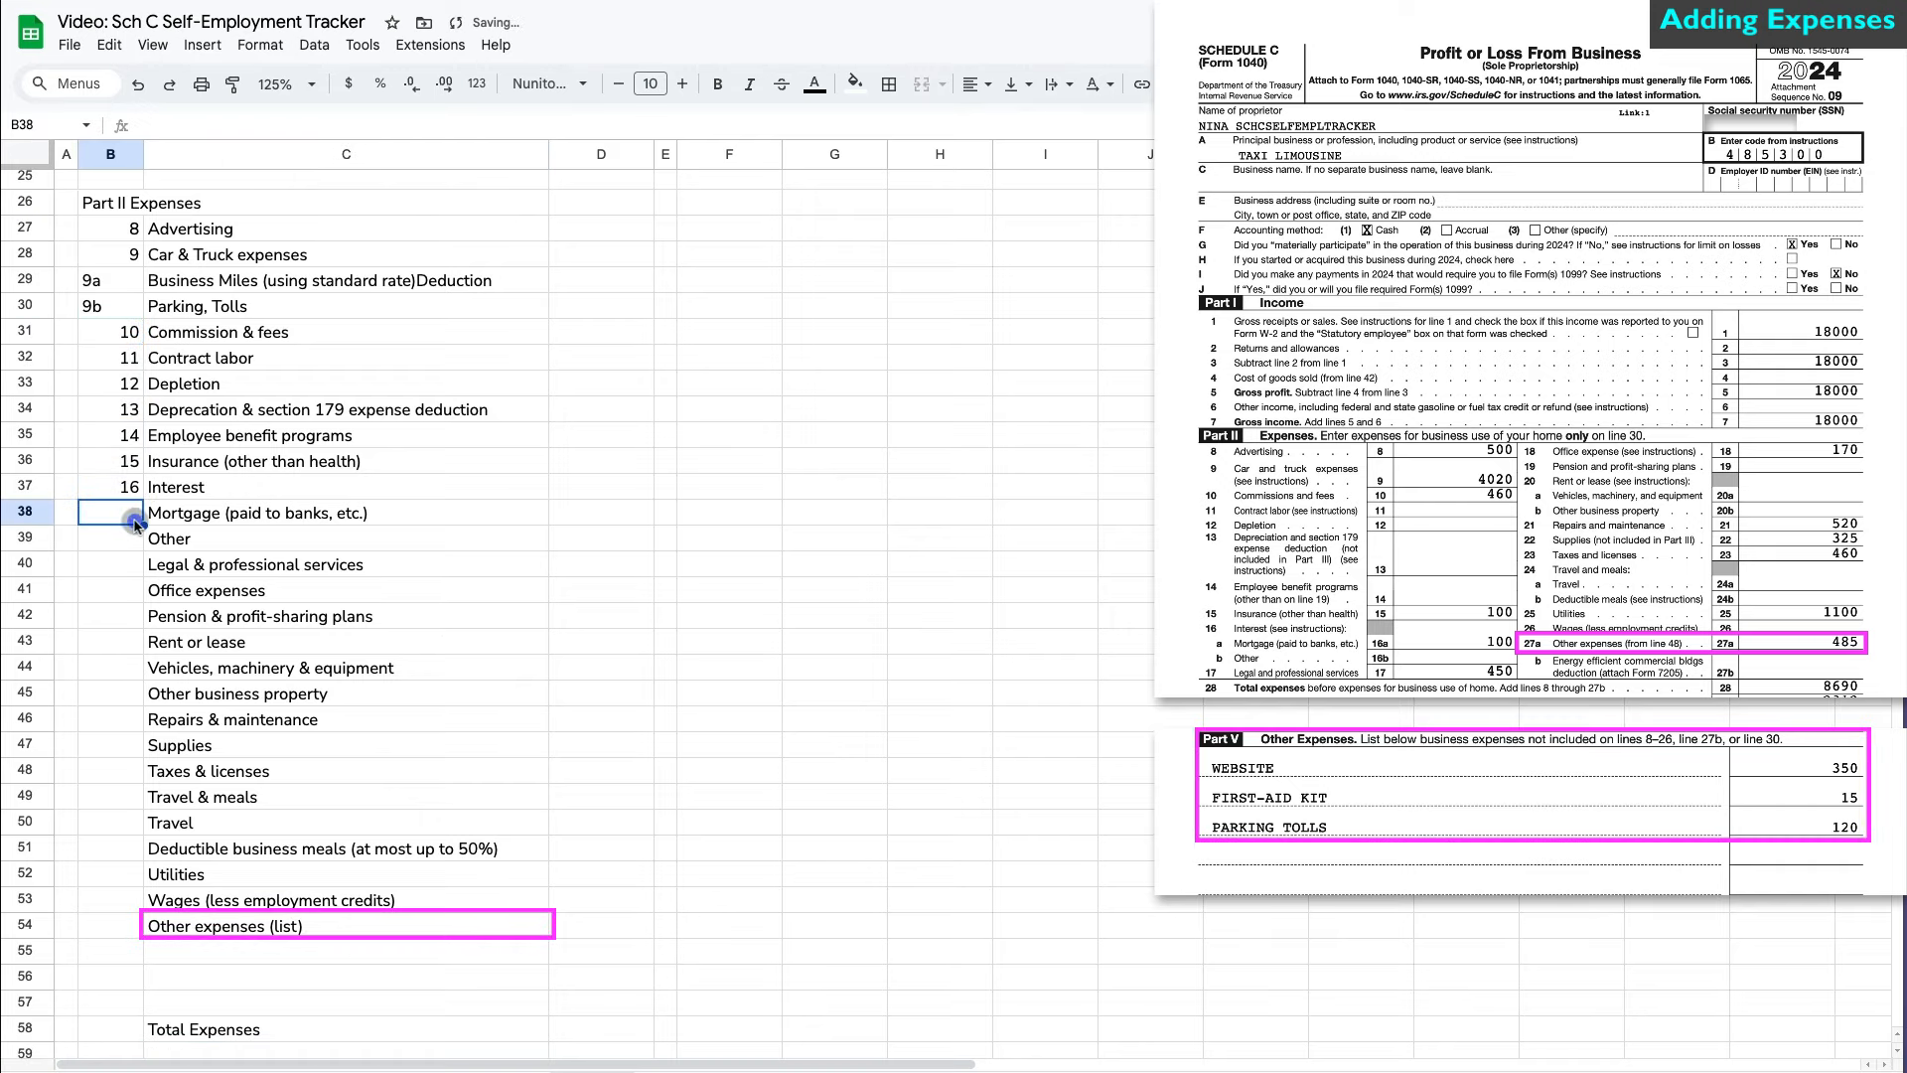
type("16a")
key("Return")
type("16b")
key("Return")
- Number B40:B43 as lines 17 through 20, and enter 20a and 20b in B44:B45
type("17")
key("Return")
type("18")
key("Return")
left_click_drag(129, 566, 130, 592)
left_click_drag(145, 603, 145, 644)
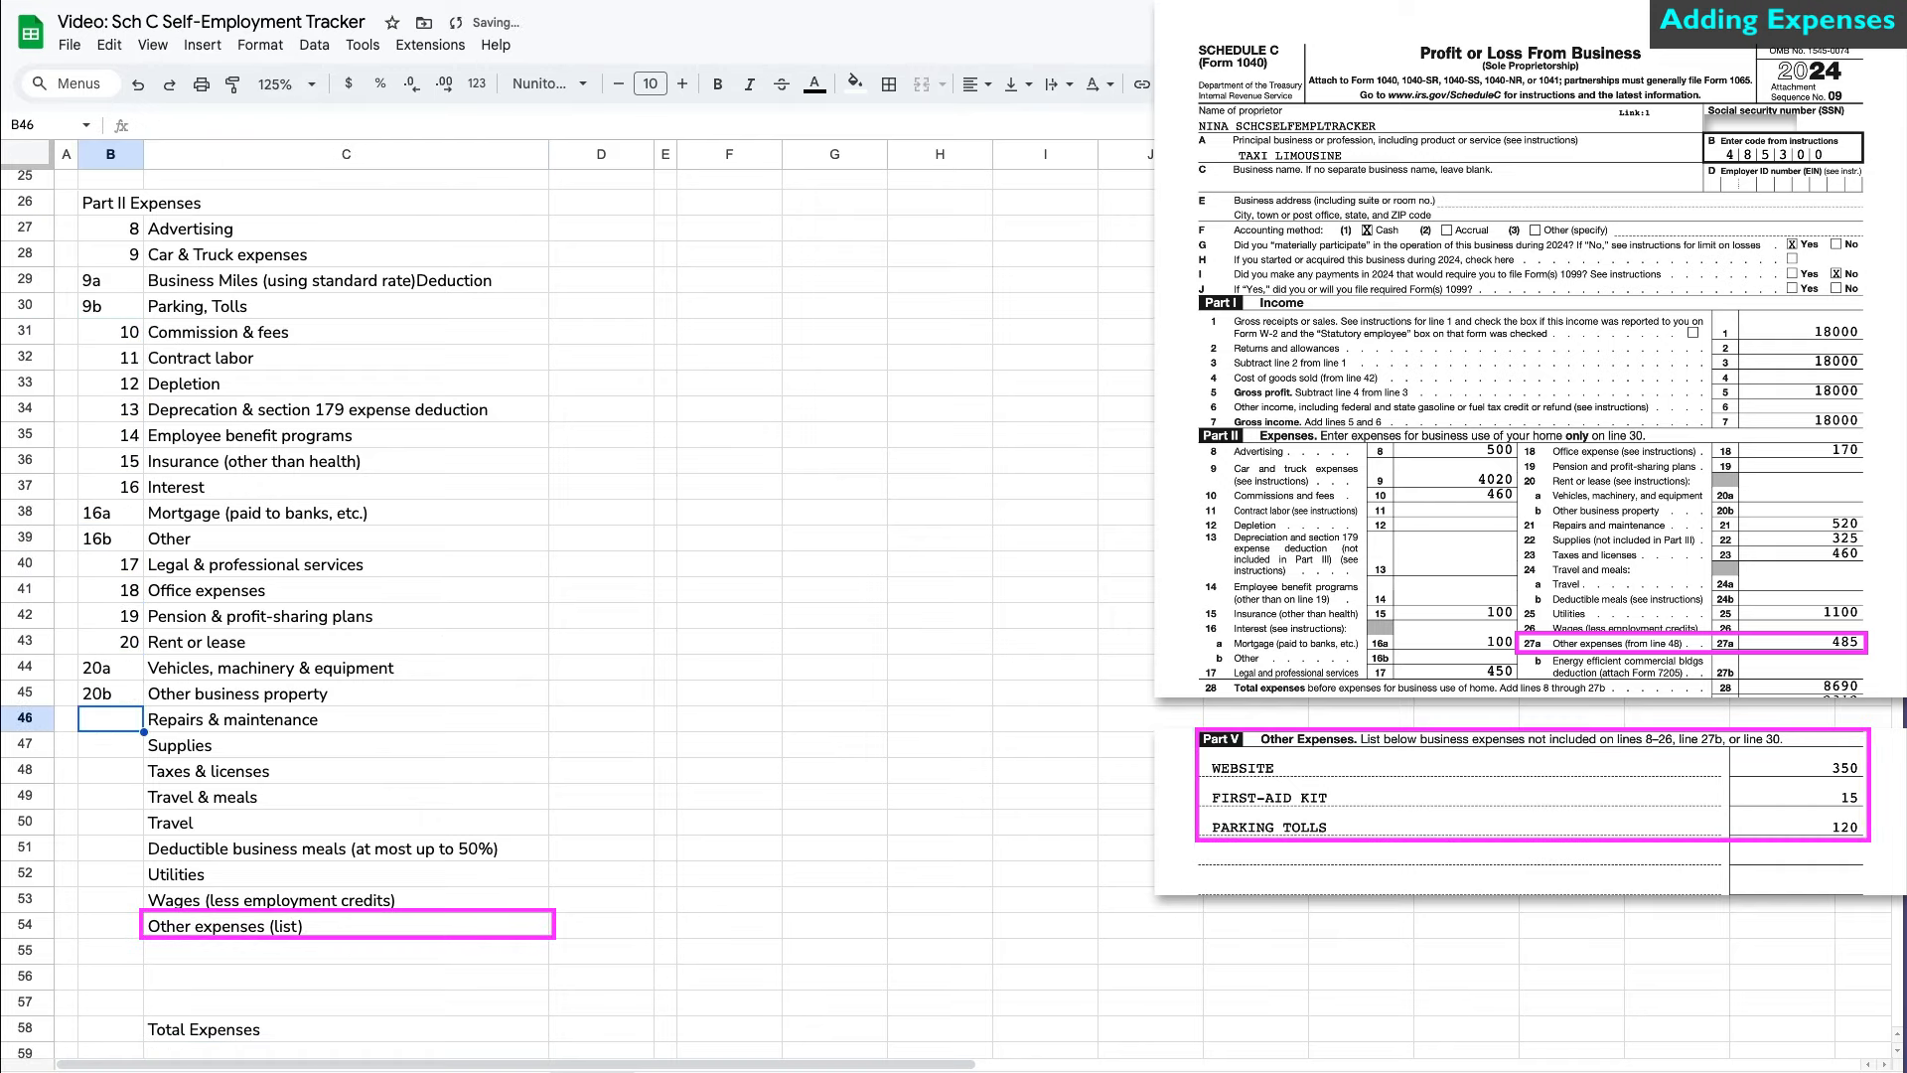
- Number B46:B49 as lines 21 through 24, and enter 24a and 24b in B50:B51
left_click_drag(144, 758, 141, 807)
left_click(130, 827)
type("24a")
key("Return")
type("24b")
key("Return")
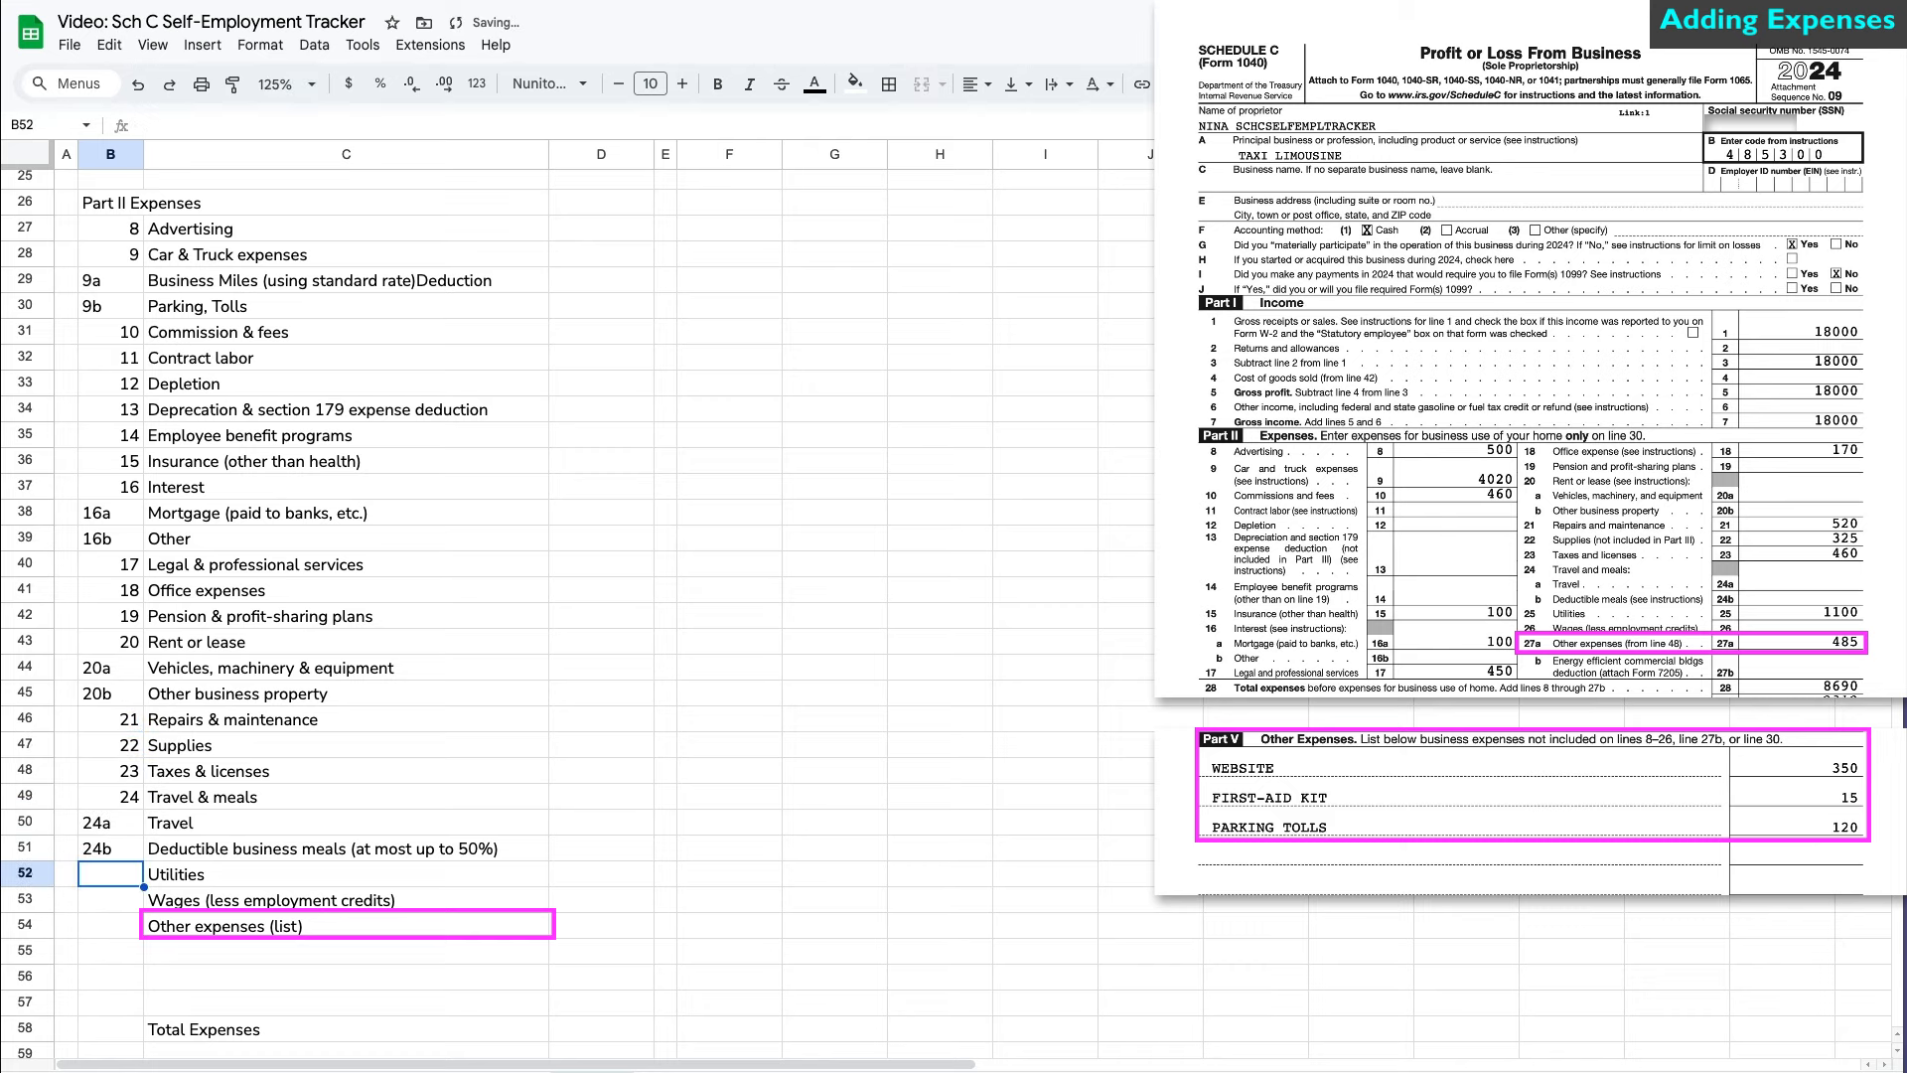
- Number B52:B54 as lines 25 through 27, and enter 27a, 27b and 27c in B55:B57
type("25")
left_click_drag(136, 914, 135, 934)
left_click(135, 950)
type("27a")
key("Return")
type("27b")
key("Return")
type("27c")
key("Return")
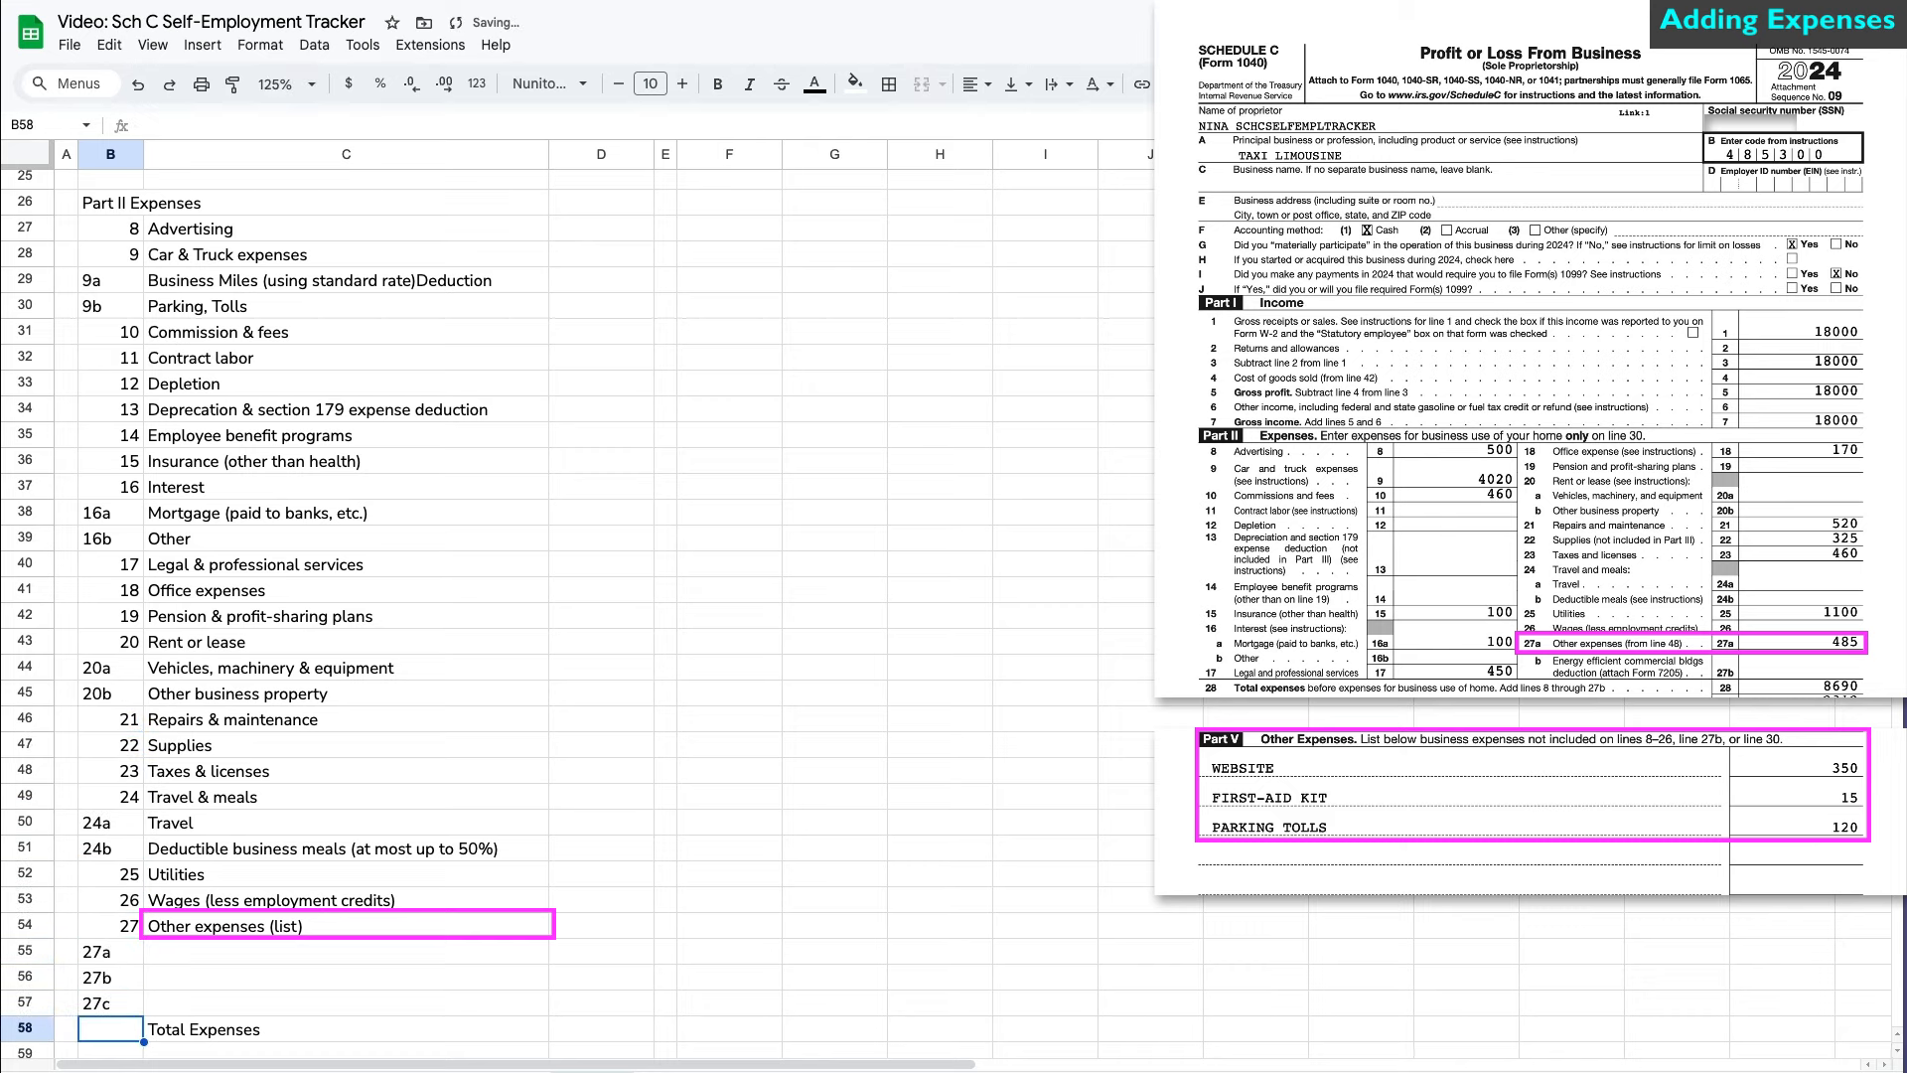
- Enter the month headers Jan through Dec across F15:Q15
scroll(451, 862, "up", 1)
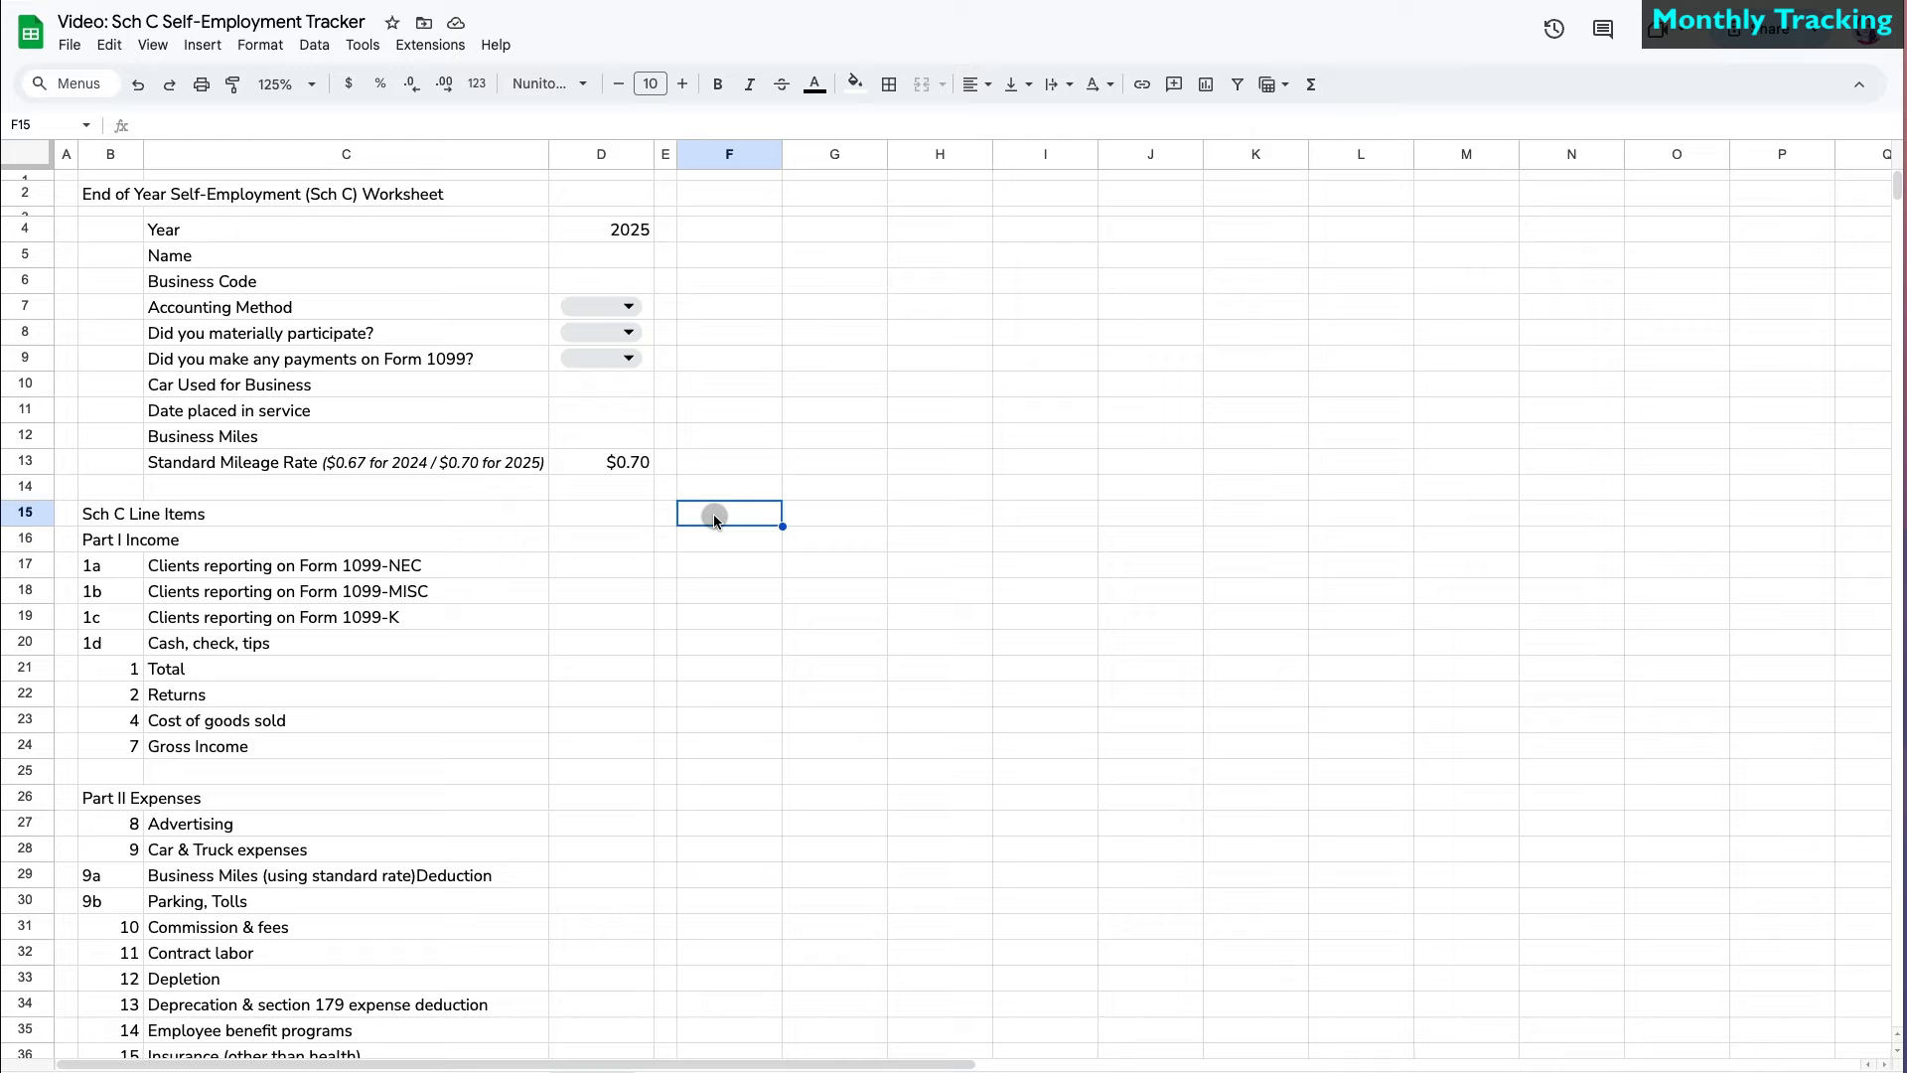
type("Jan")
key("Tab")
type("Feb")
key("Return")
left_click_drag(760, 515, 1860, 521)
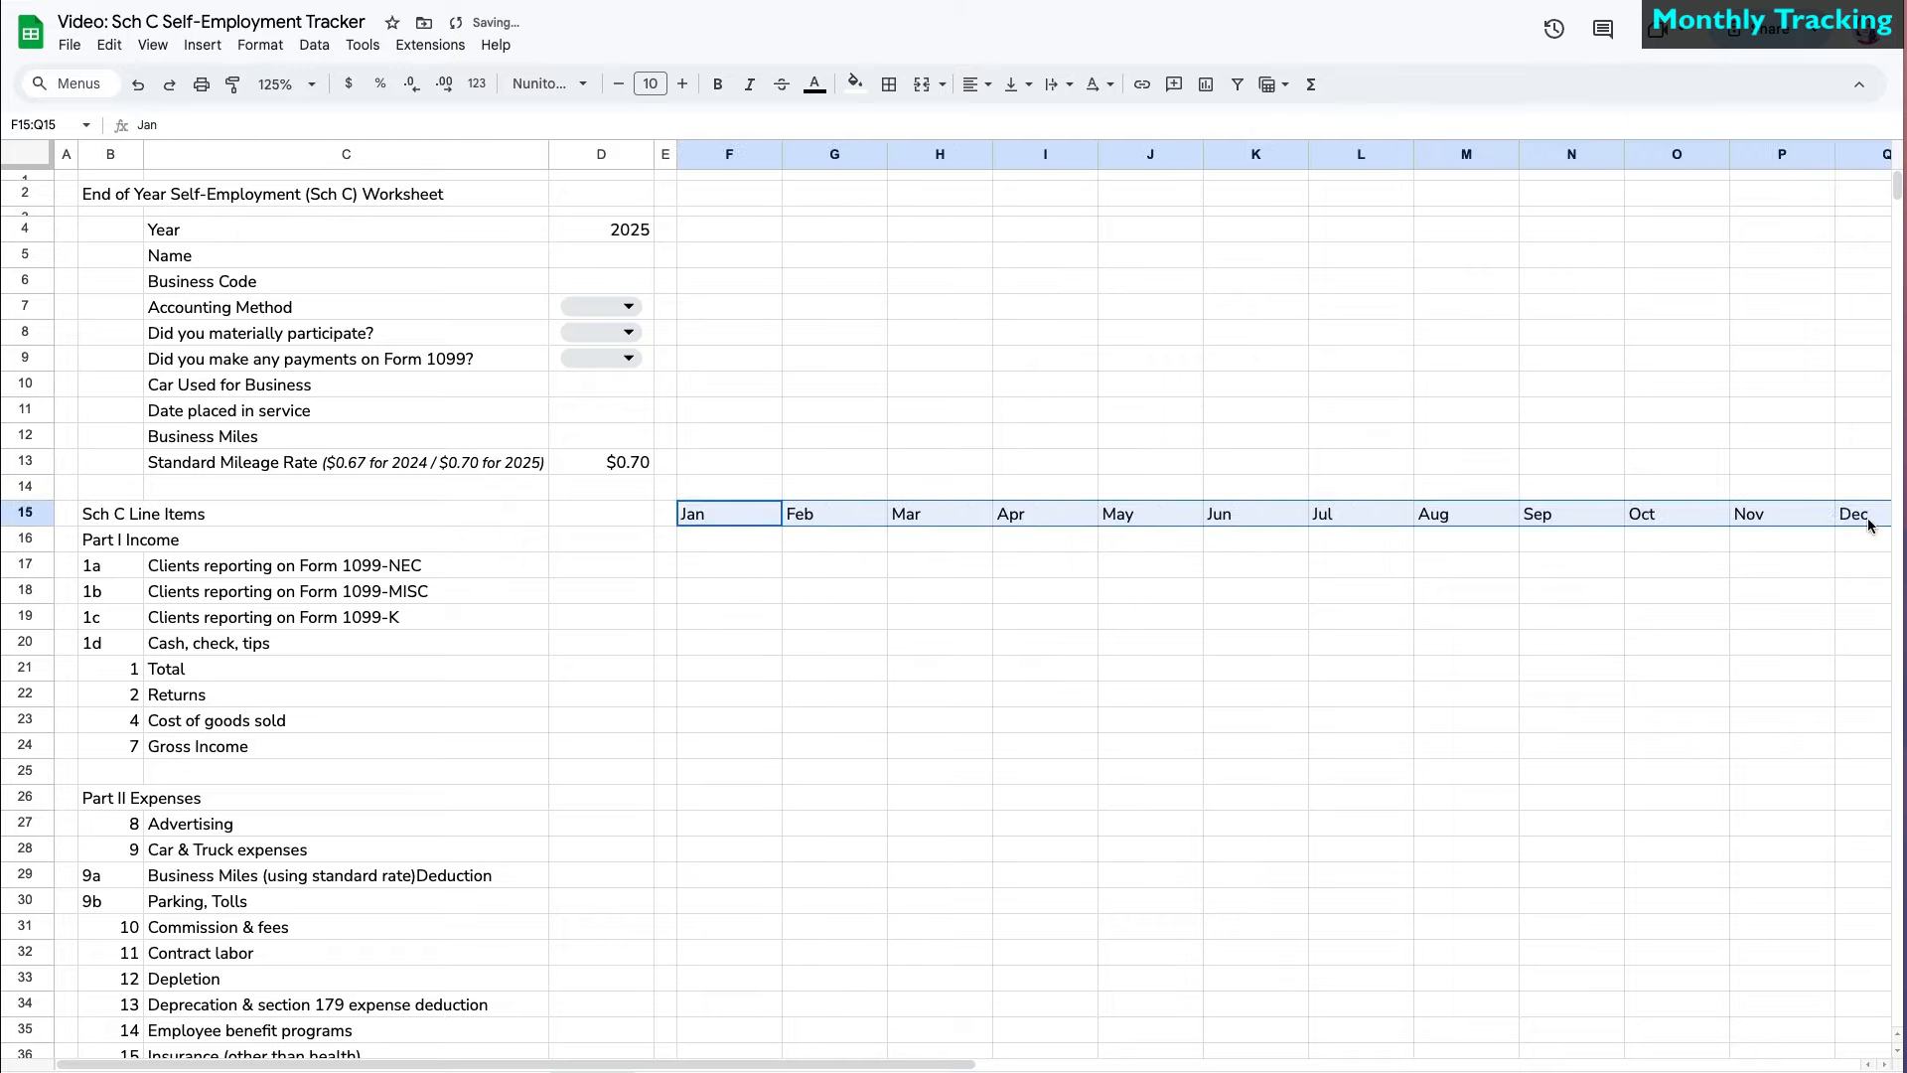
left_click(1416, 668)
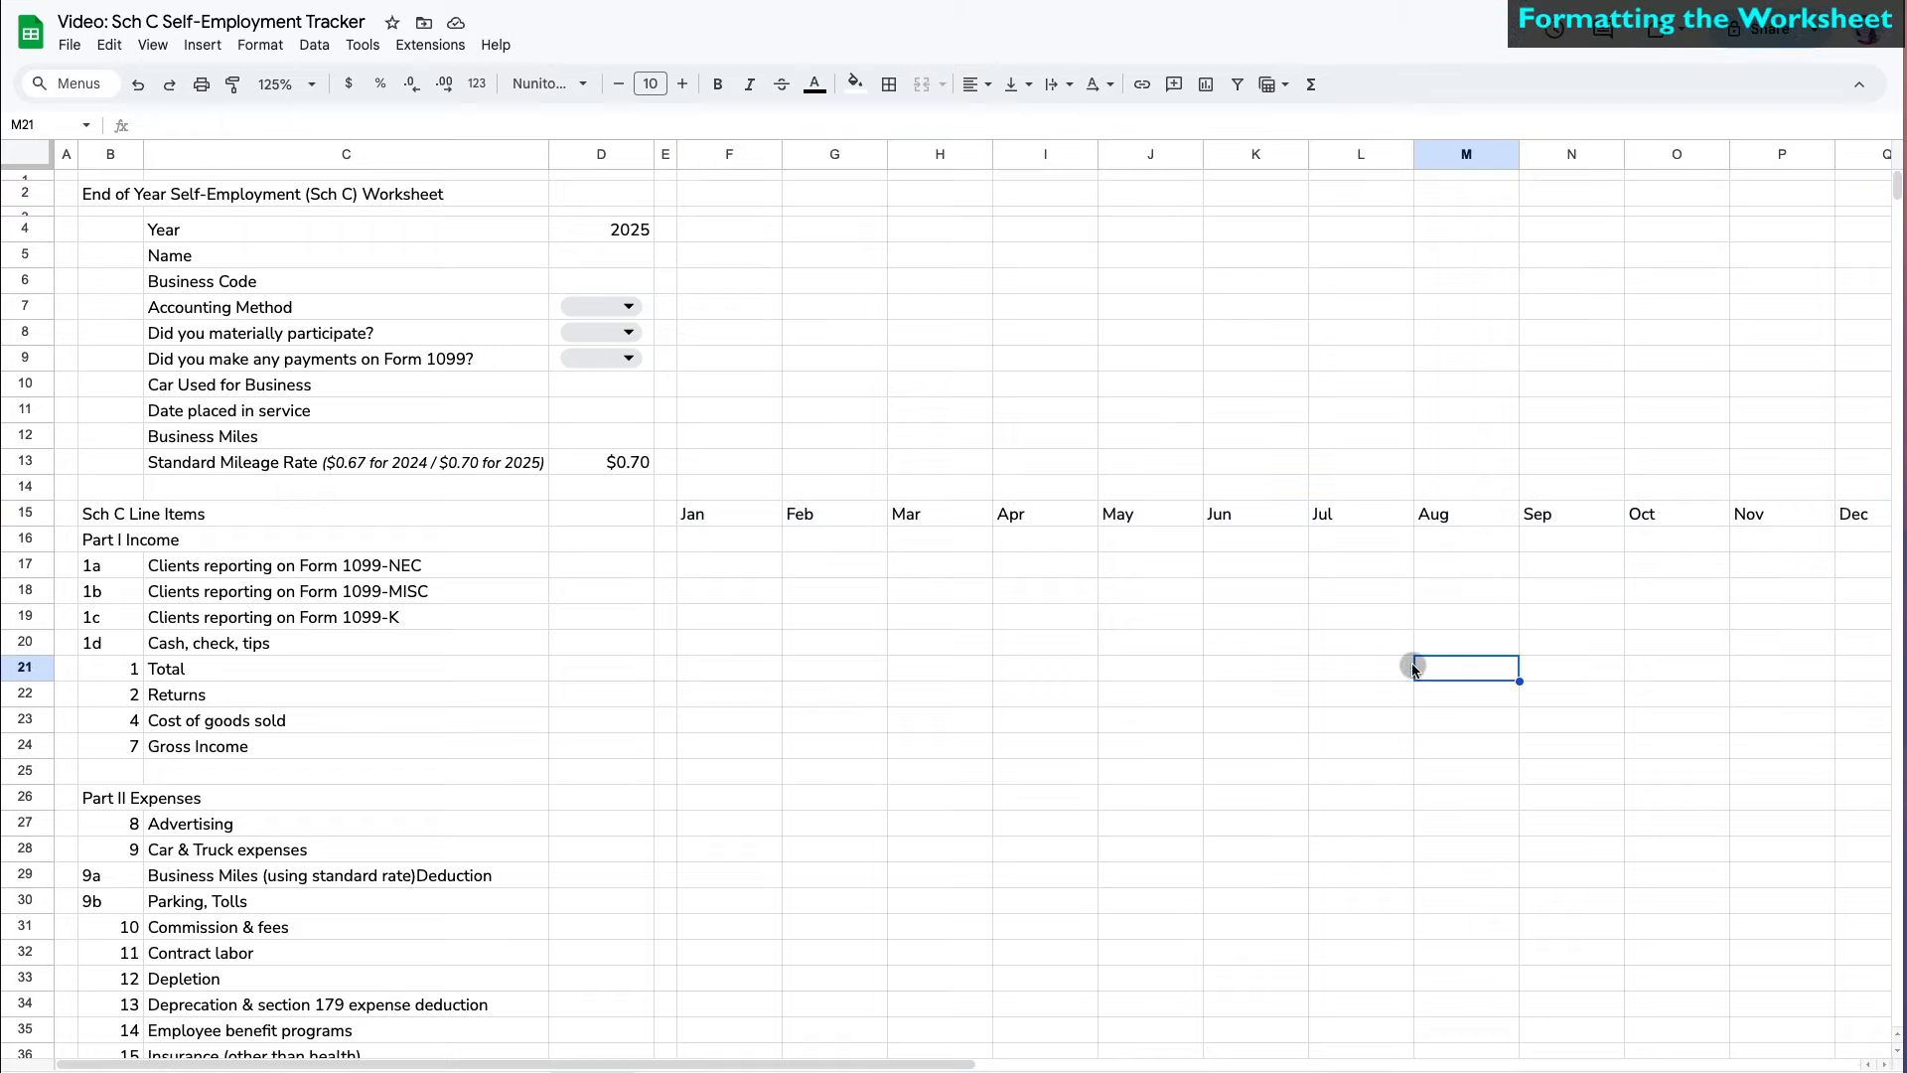
- Enter the column header "Amount" in D15
left_click(626, 509)
type("Amount")
key("Return")
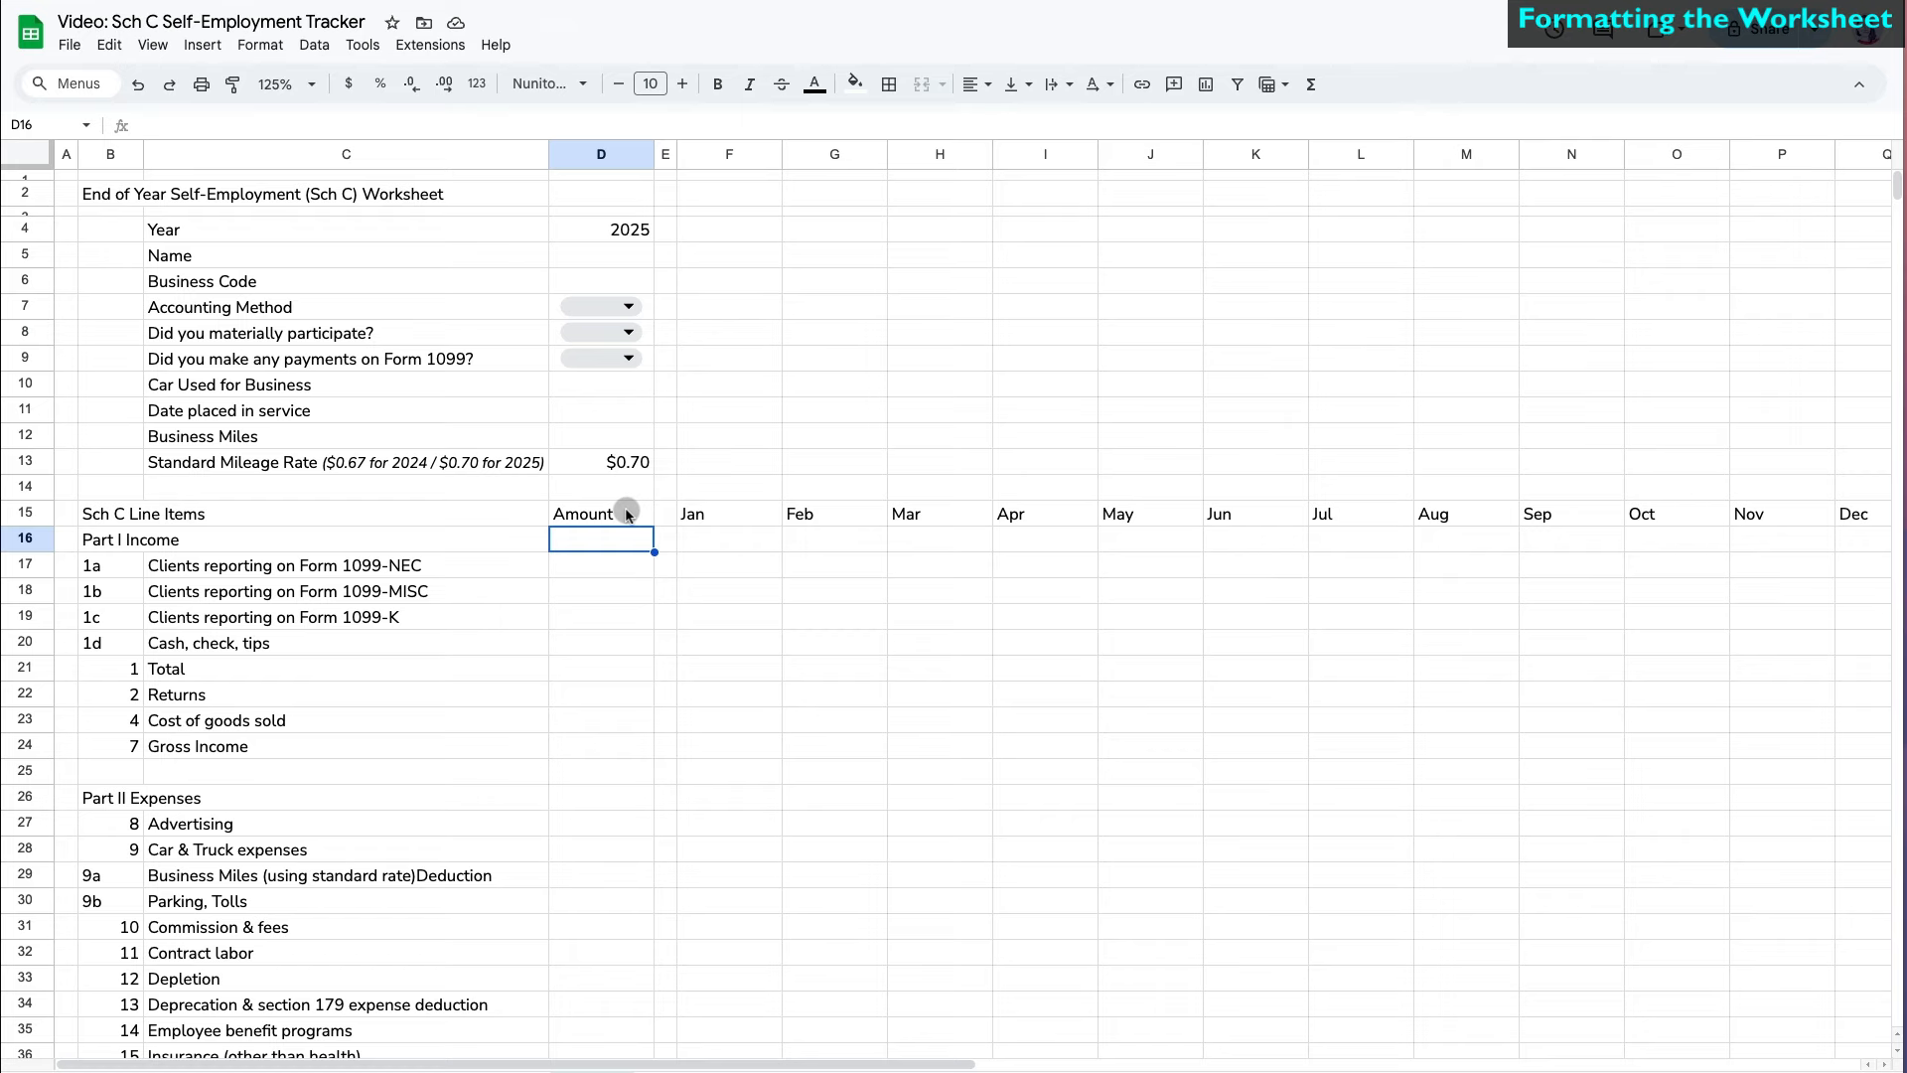
- Apply a white background fill to the entire sheet
left_click(29, 156)
left_click(854, 84)
left_click(1055, 159)
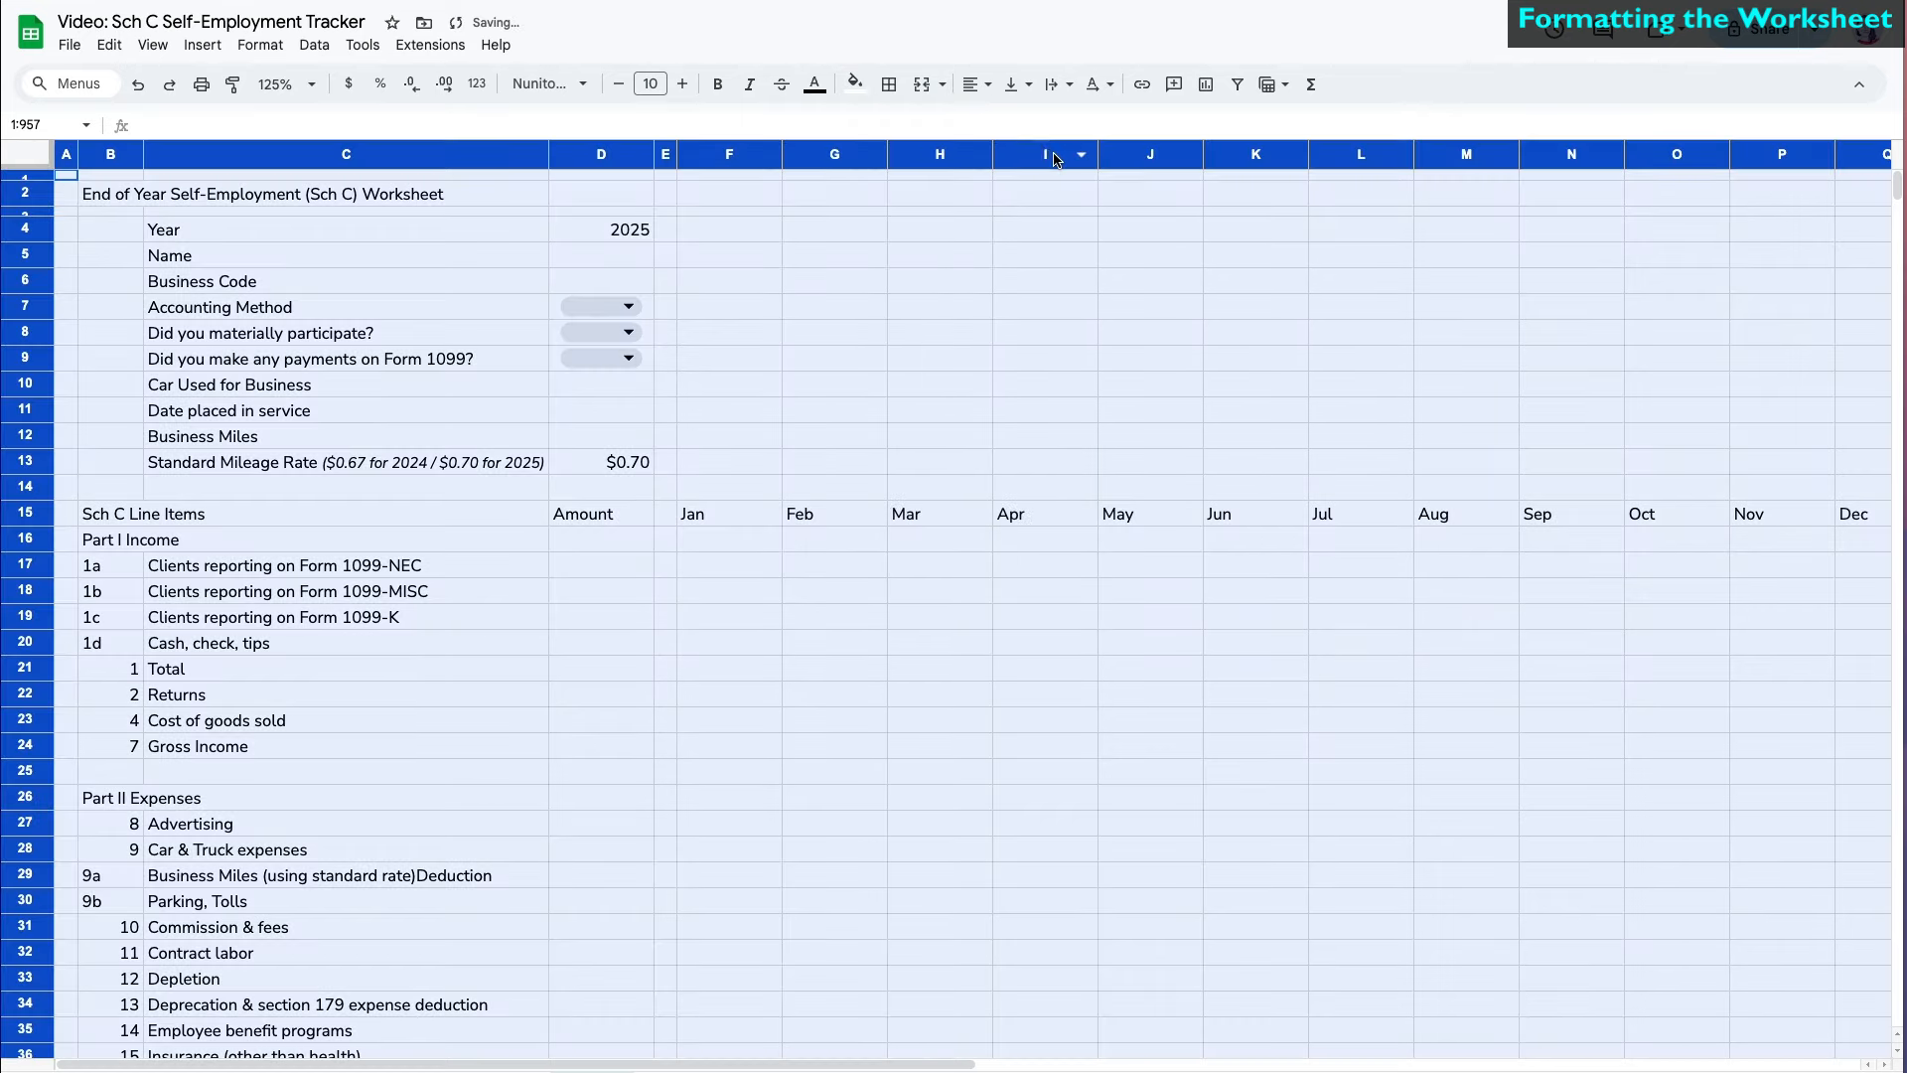
left_click(854, 83)
left_click(857, 367)
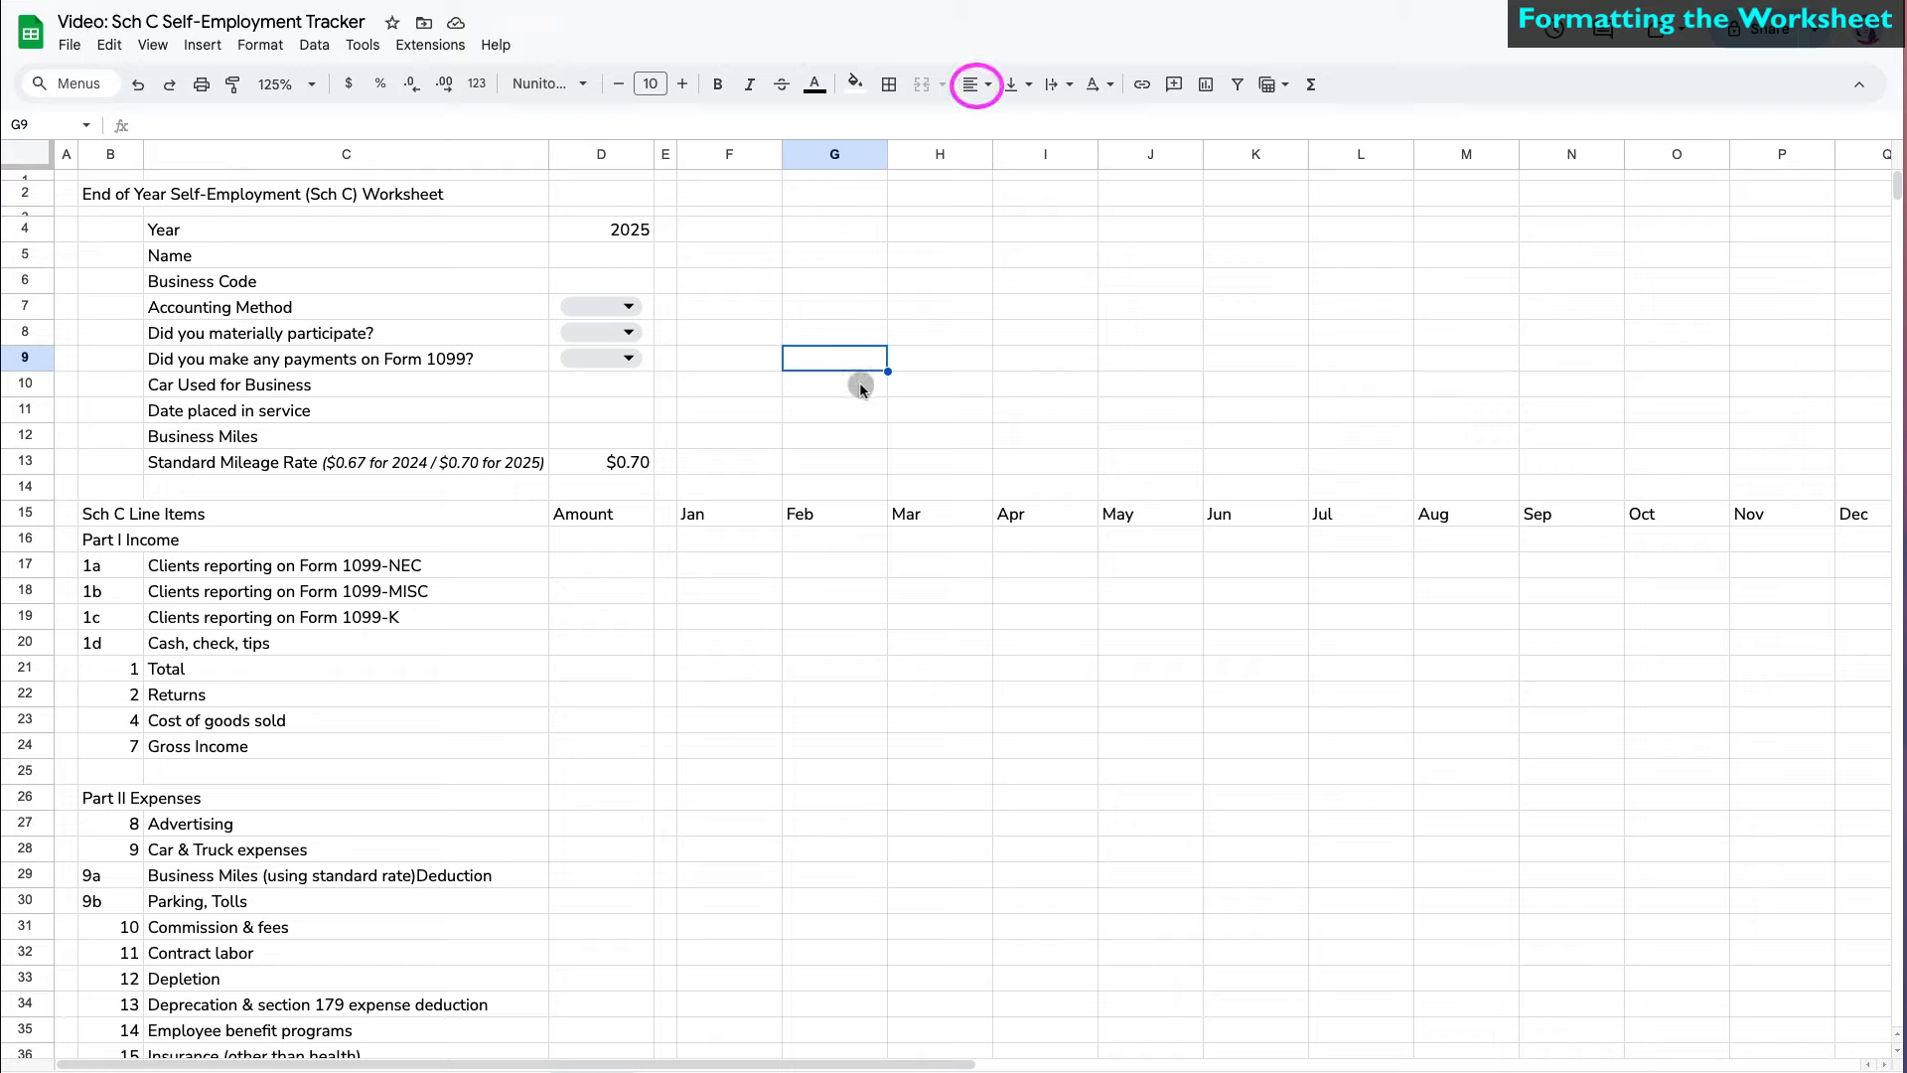
- Set the column header in D15 to "Total"
left_click(625, 512)
type("Total")
key("Return")
- Right-align the income line numbers in B17:B24 and set their font size to 8
left_click_drag(127, 568, 123, 757)
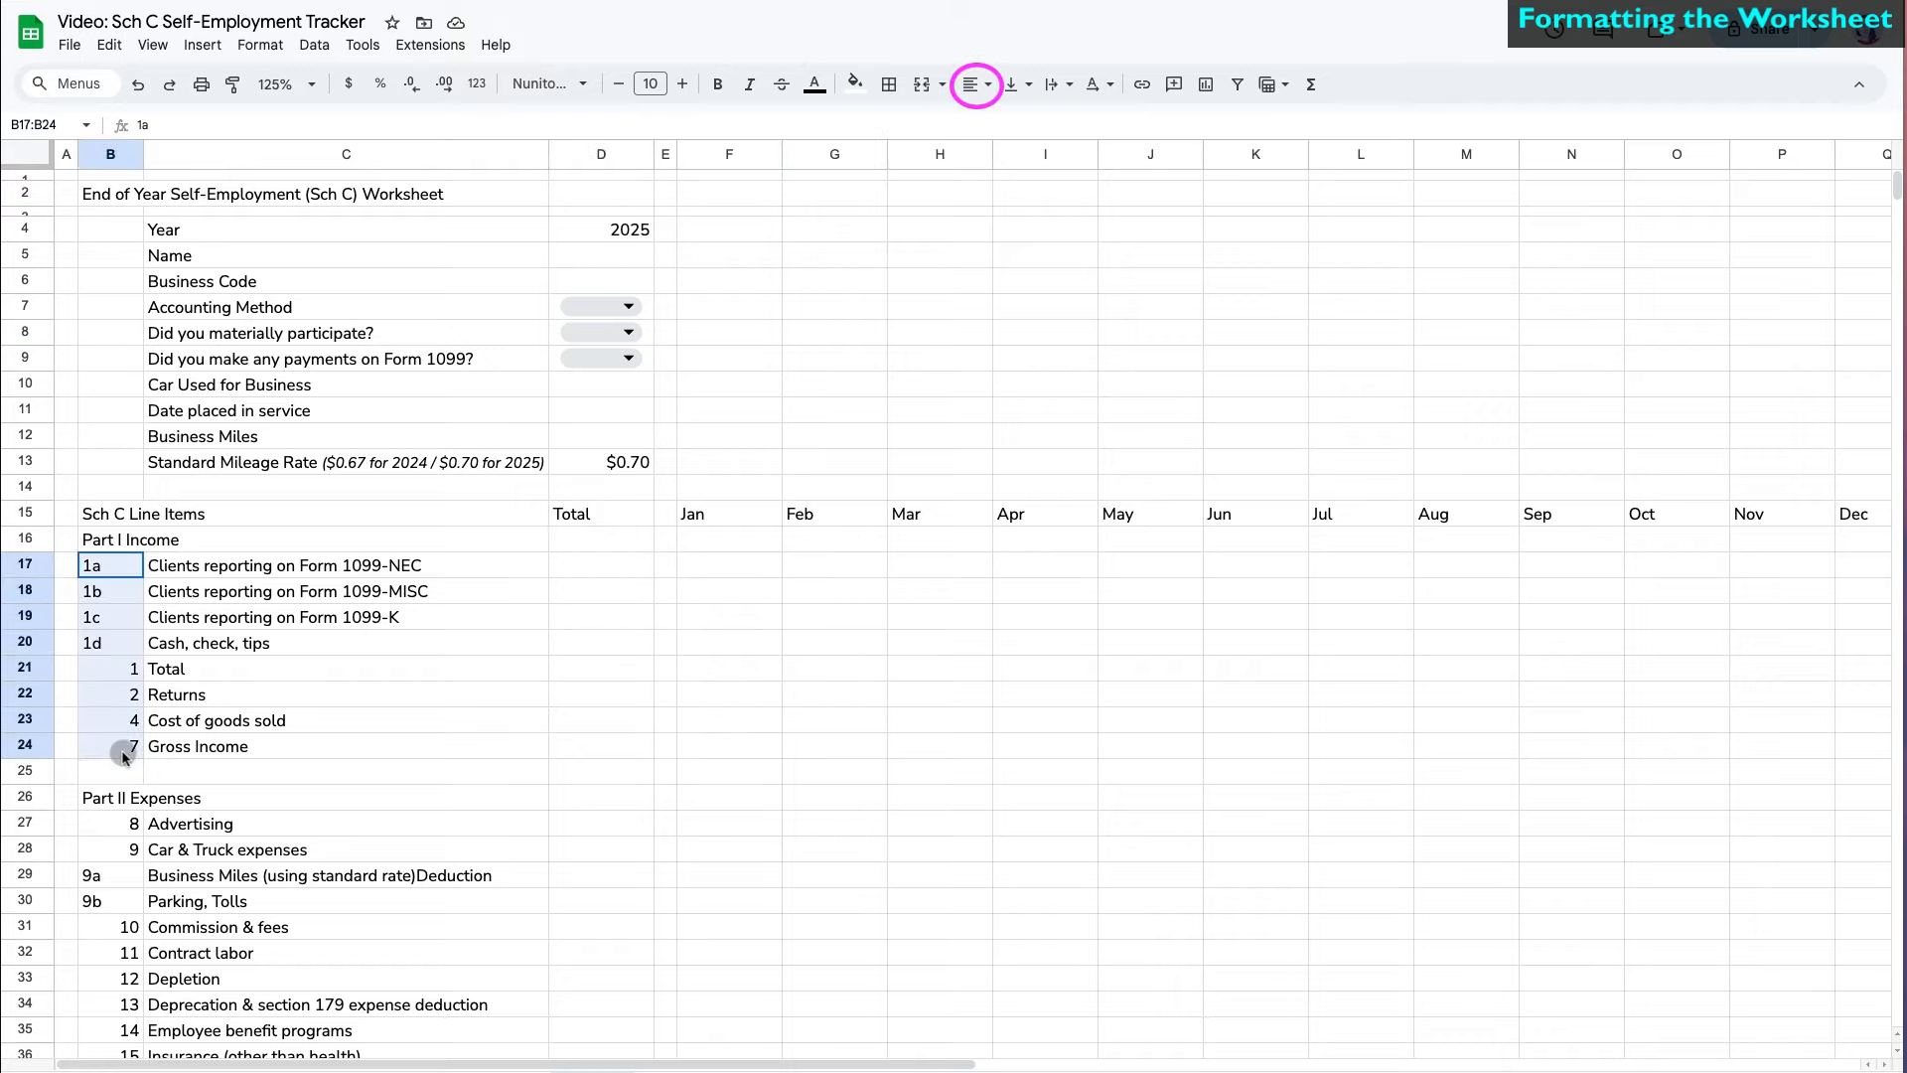
left_click(988, 85)
left_click(1035, 118)
left_click(620, 86)
left_click(620, 85)
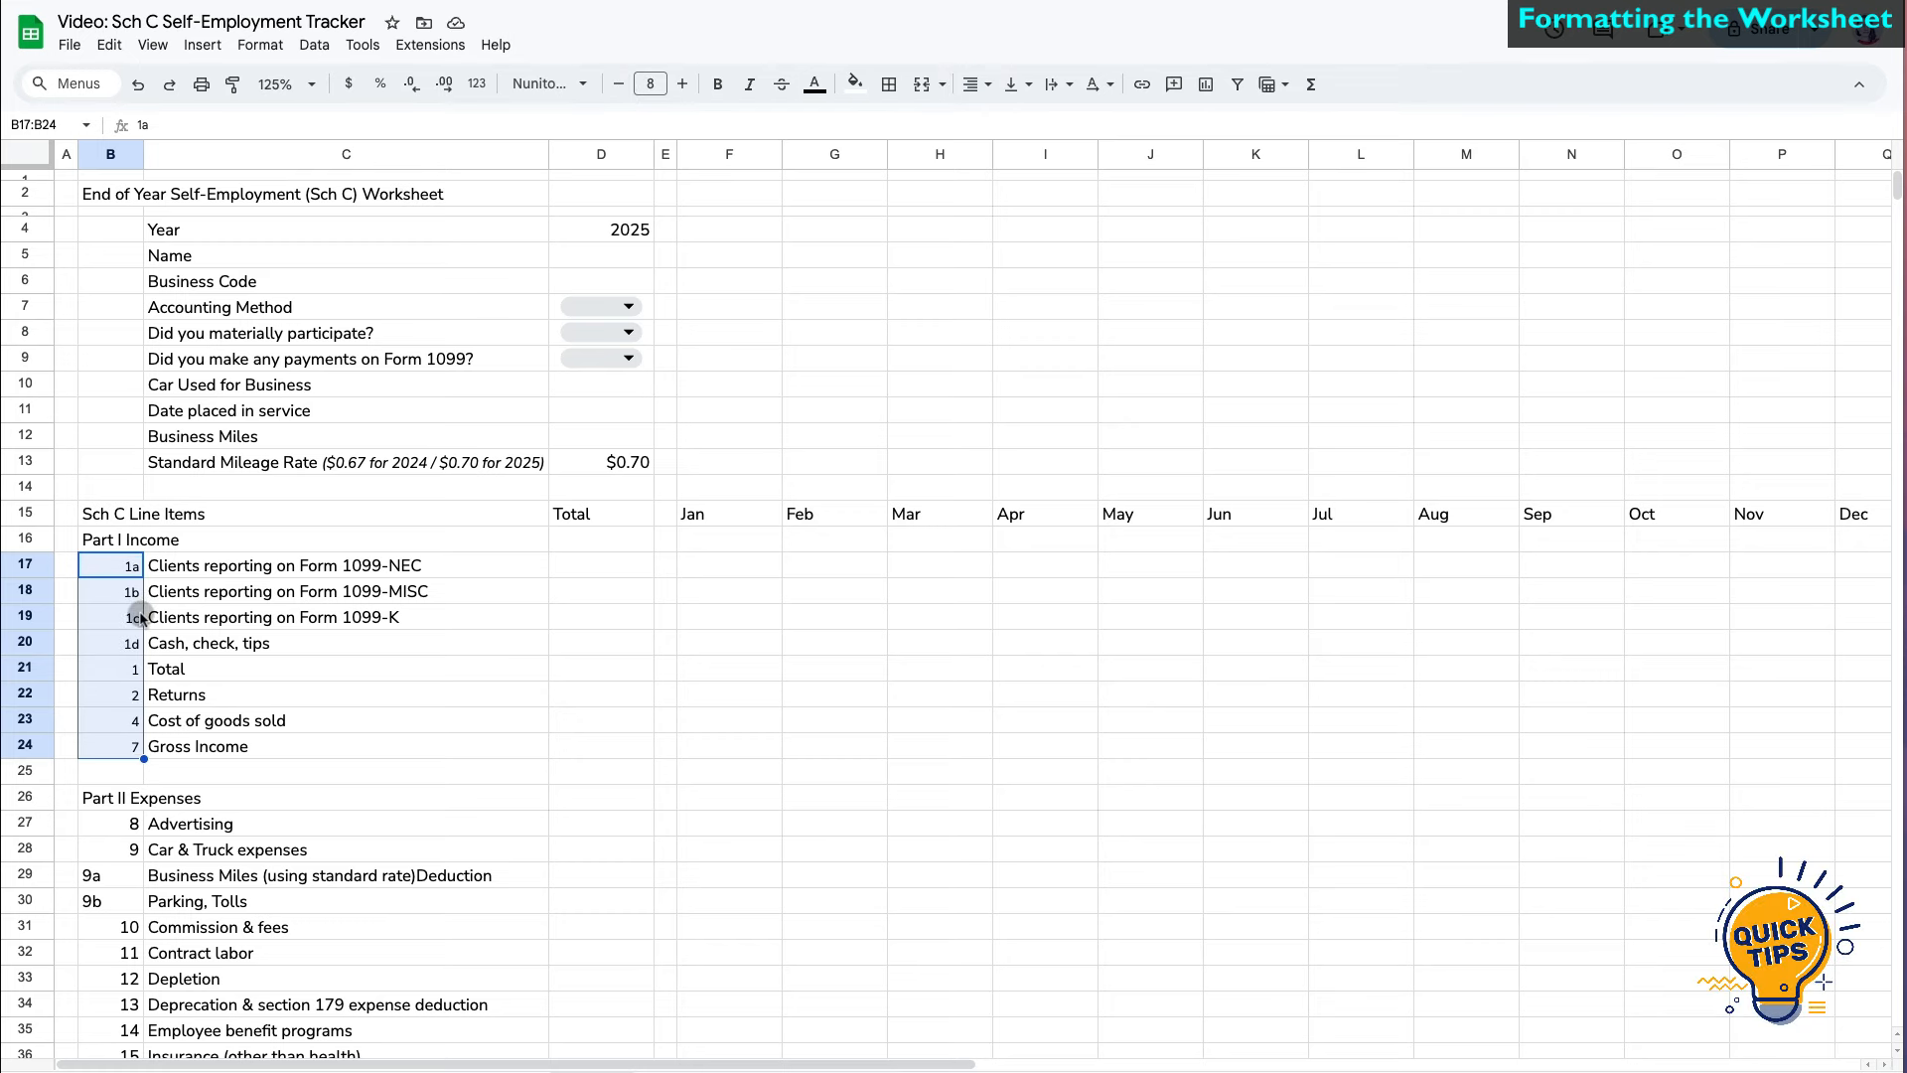
- Copy the formatting of the income line numbers in B17:B24 onto the expense line numbers in B27:B58
left_click(231, 84)
scroll(110, 596, "down", 6)
mouse_move(110, 249)
left_mouse_down()
mouse_move(85, 1038)
mouse_move(106, 1027)
mouse_move(117, 924)
left_mouse_up()
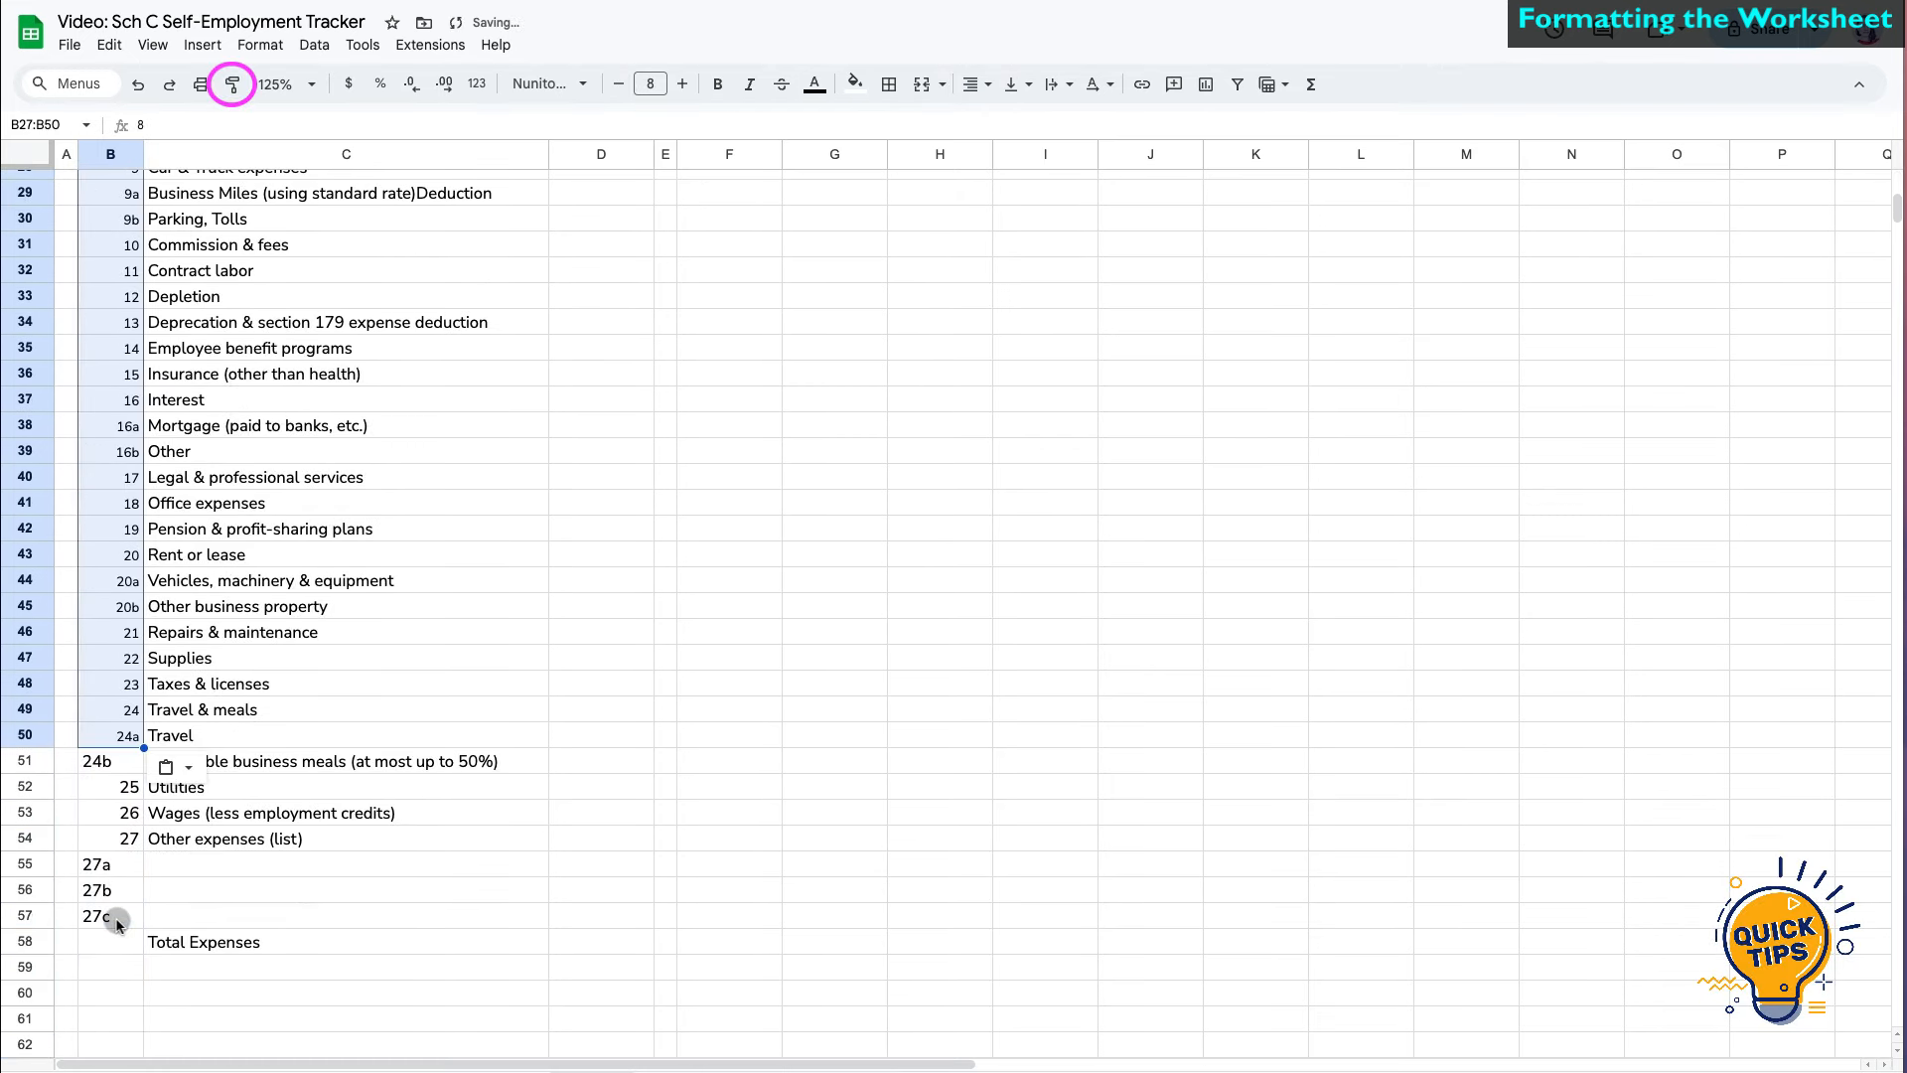
left_click(115, 941)
left_click(118, 737)
left_click(233, 85)
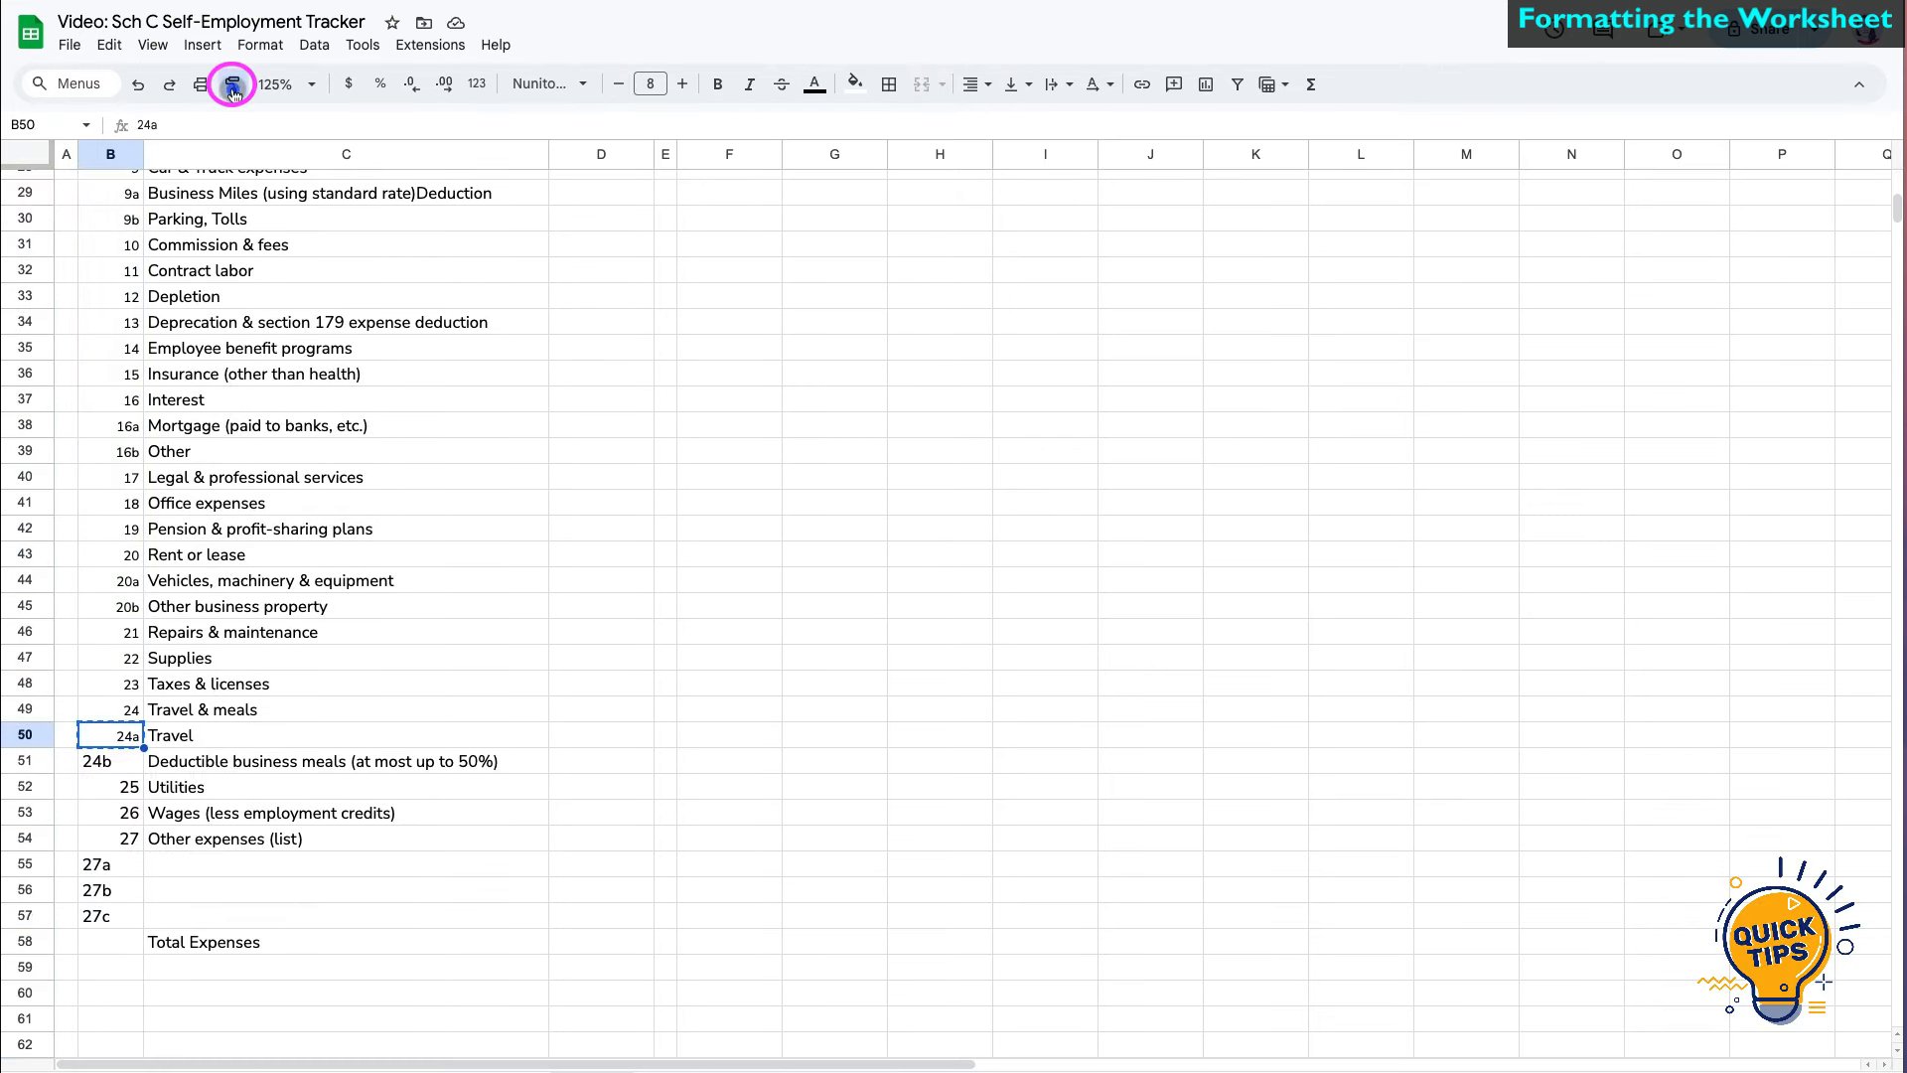
left_click_drag(117, 762, 124, 944)
- Enter line number 28 in B58 beside "Total Expenses"
left_click(124, 943)
type("28")
key("Return")
left_click(271, 912)
- Fill the input cells D4:D11 with light yellow
scroll(270, 911, "up", 10)
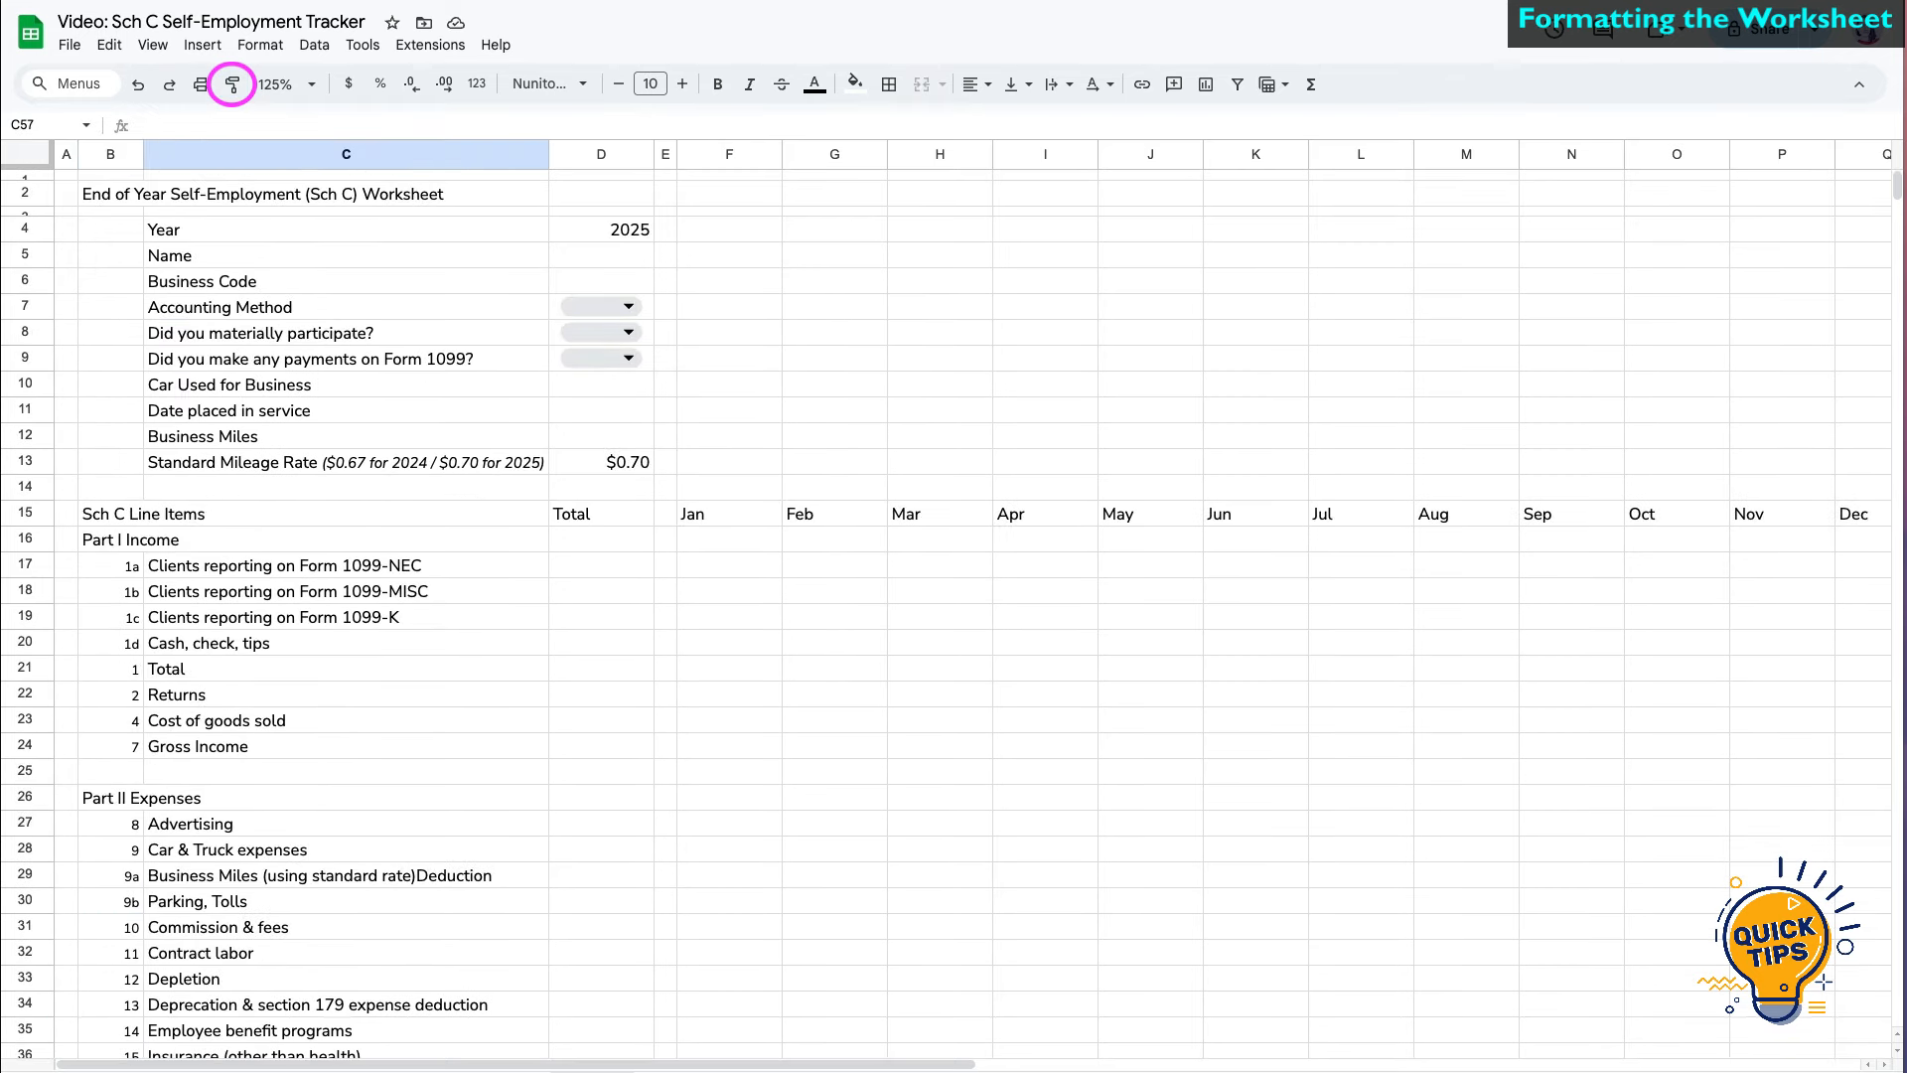
left_click_drag(600, 242, 609, 412)
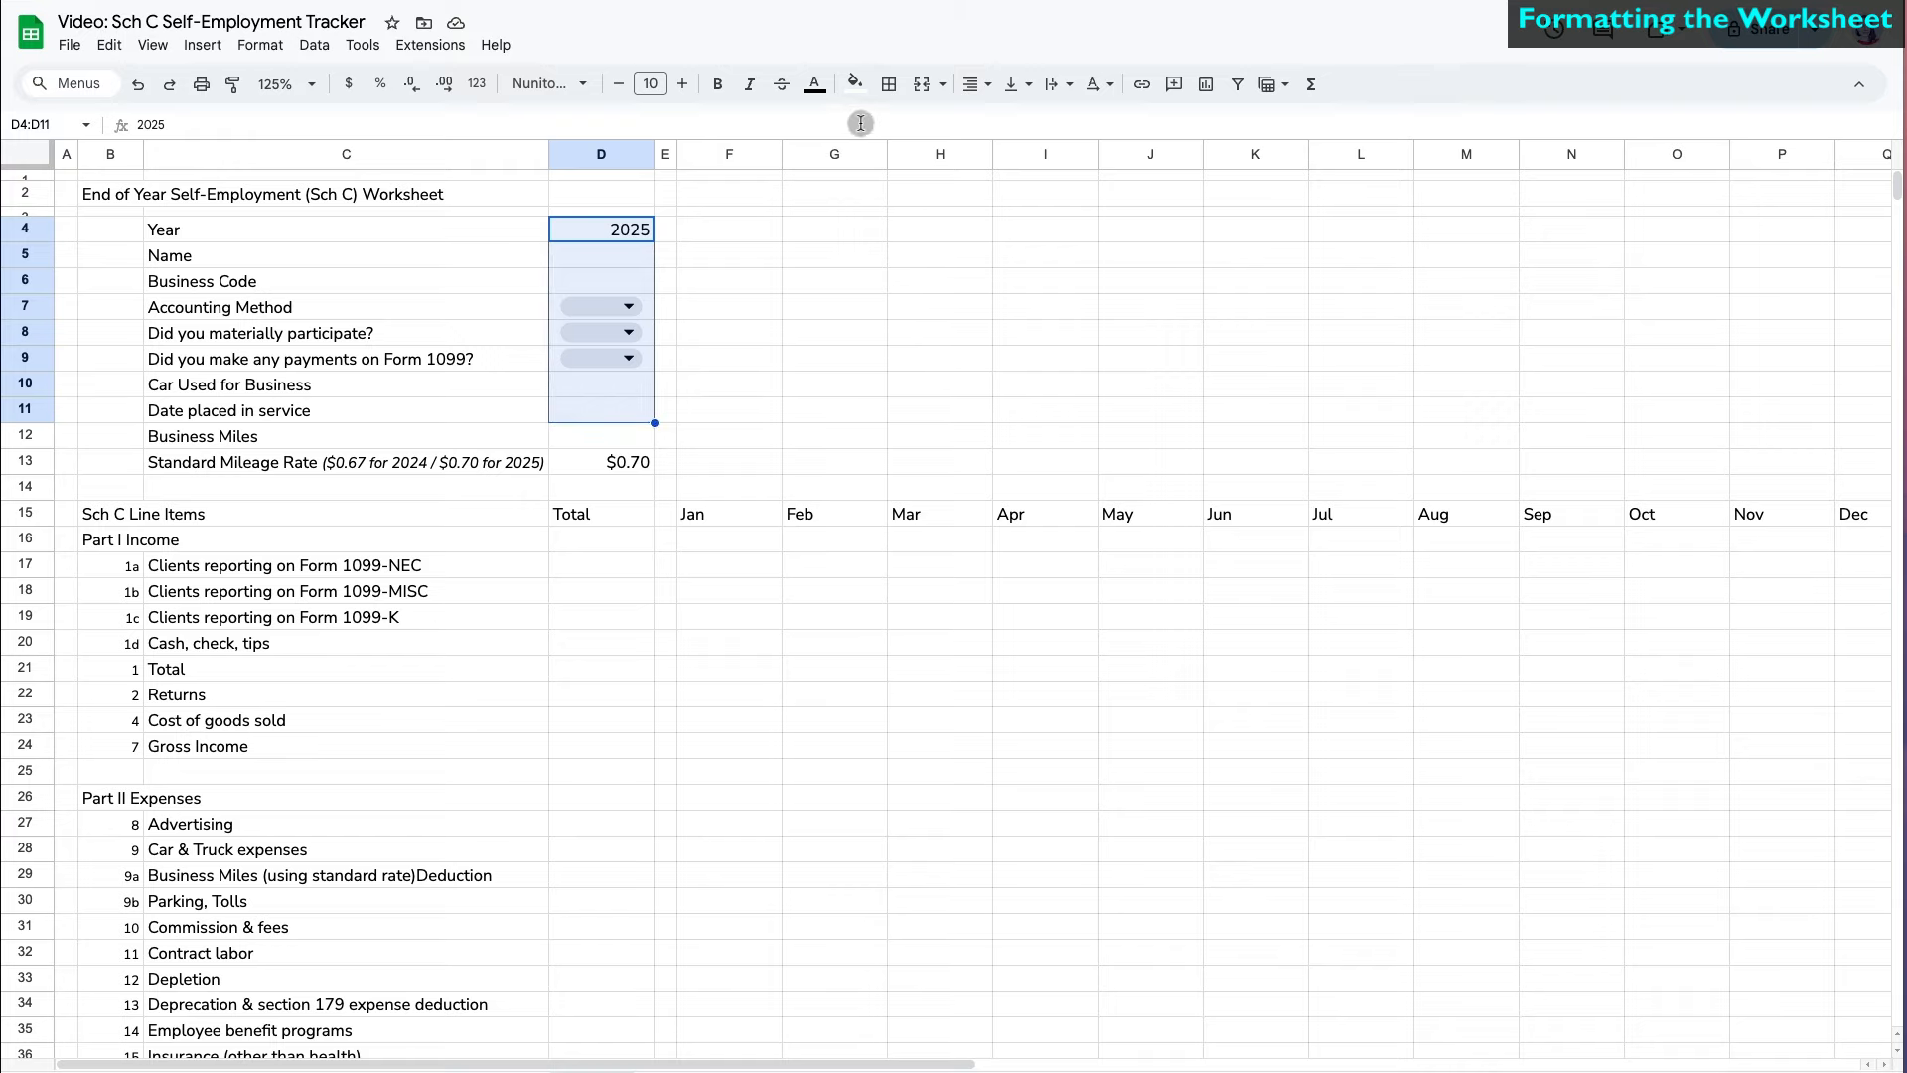
left_click(854, 84)
left_click(930, 205)
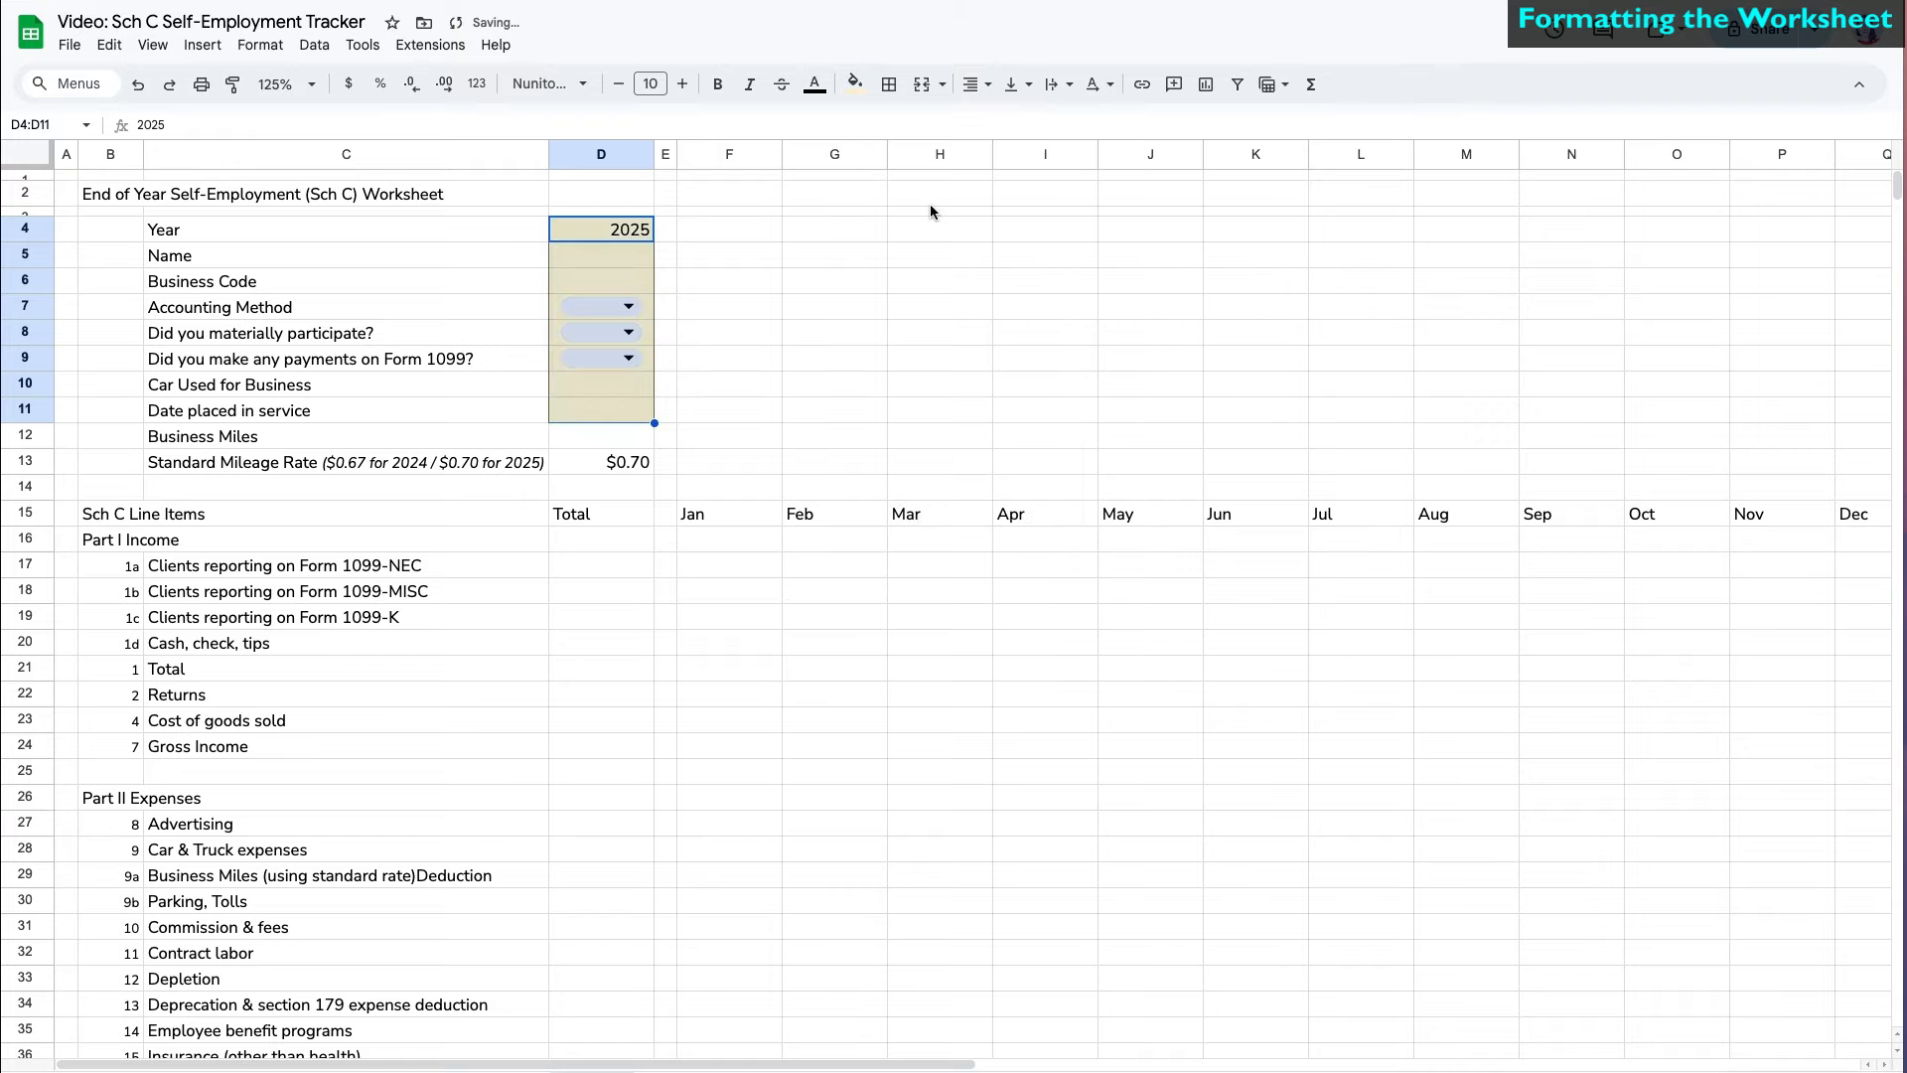
left_click(766, 315)
- Enter the dummy value 1 in D16 and format it as dollars with no decimal places
left_click(600, 541)
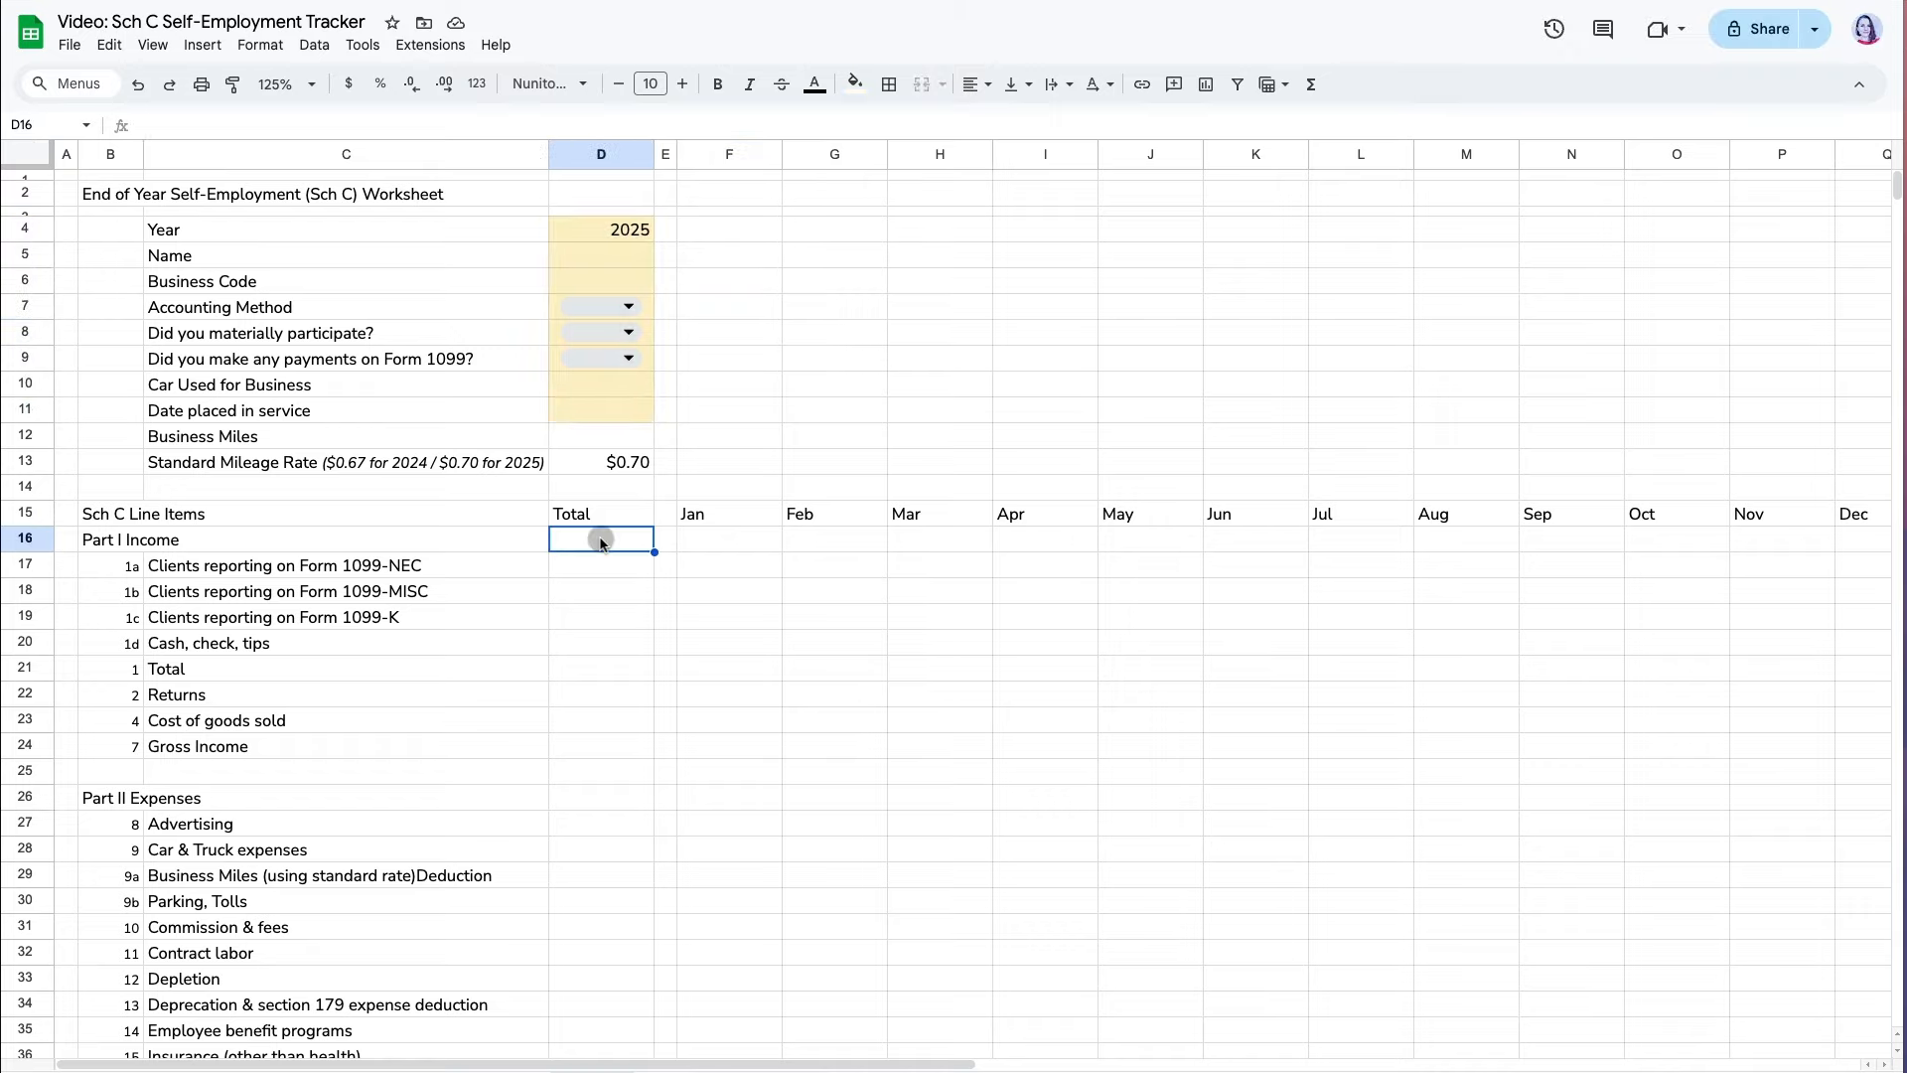
type("1")
key("Return")
left_click(629, 547)
left_click(447, 94)
triple_click(412, 87)
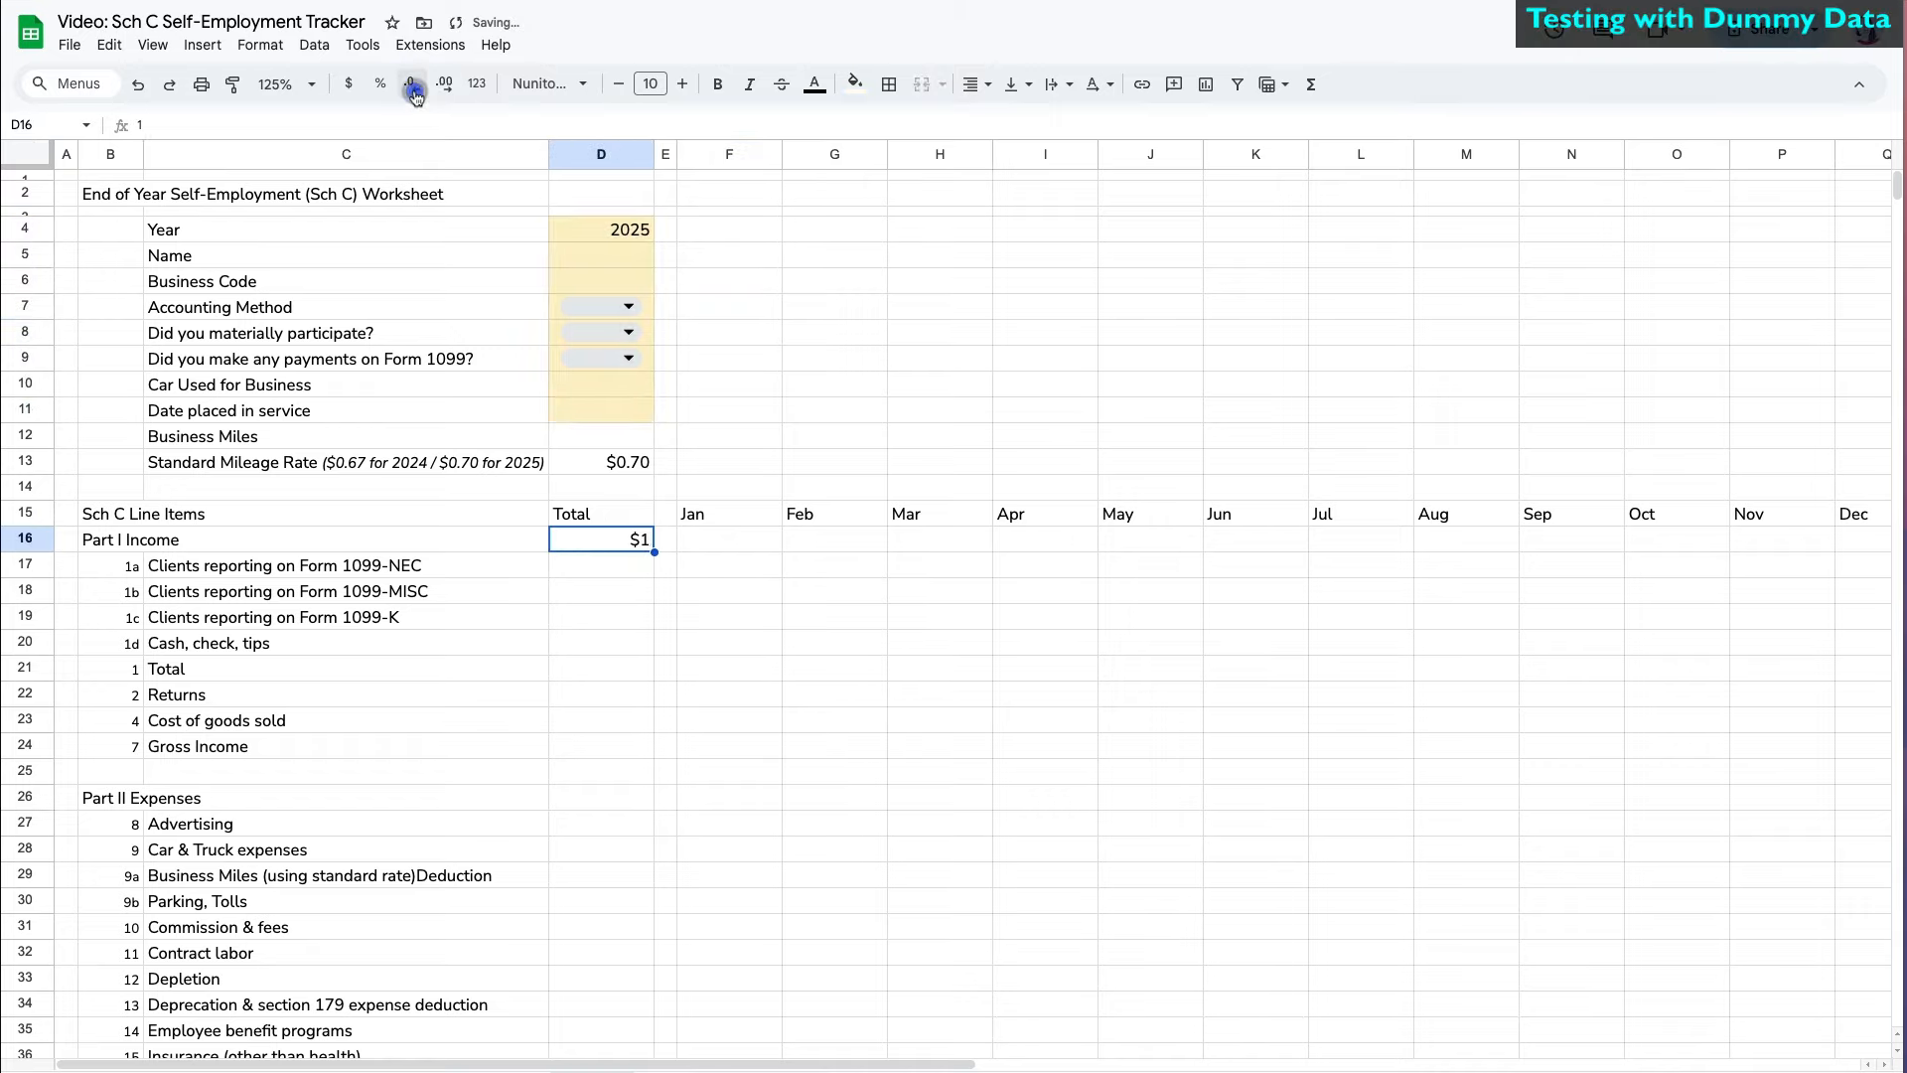
- Copy D16 across the Total and Jan–Dec columns for all line items, and clear the contents of spacer column E
key("super+c")
left_click_drag(626, 546, 1844, 1060)
key("super+v")
scroll(1345, 882, "up", 7)
left_click(760, 712)
left_click(666, 155)
key("Delete")
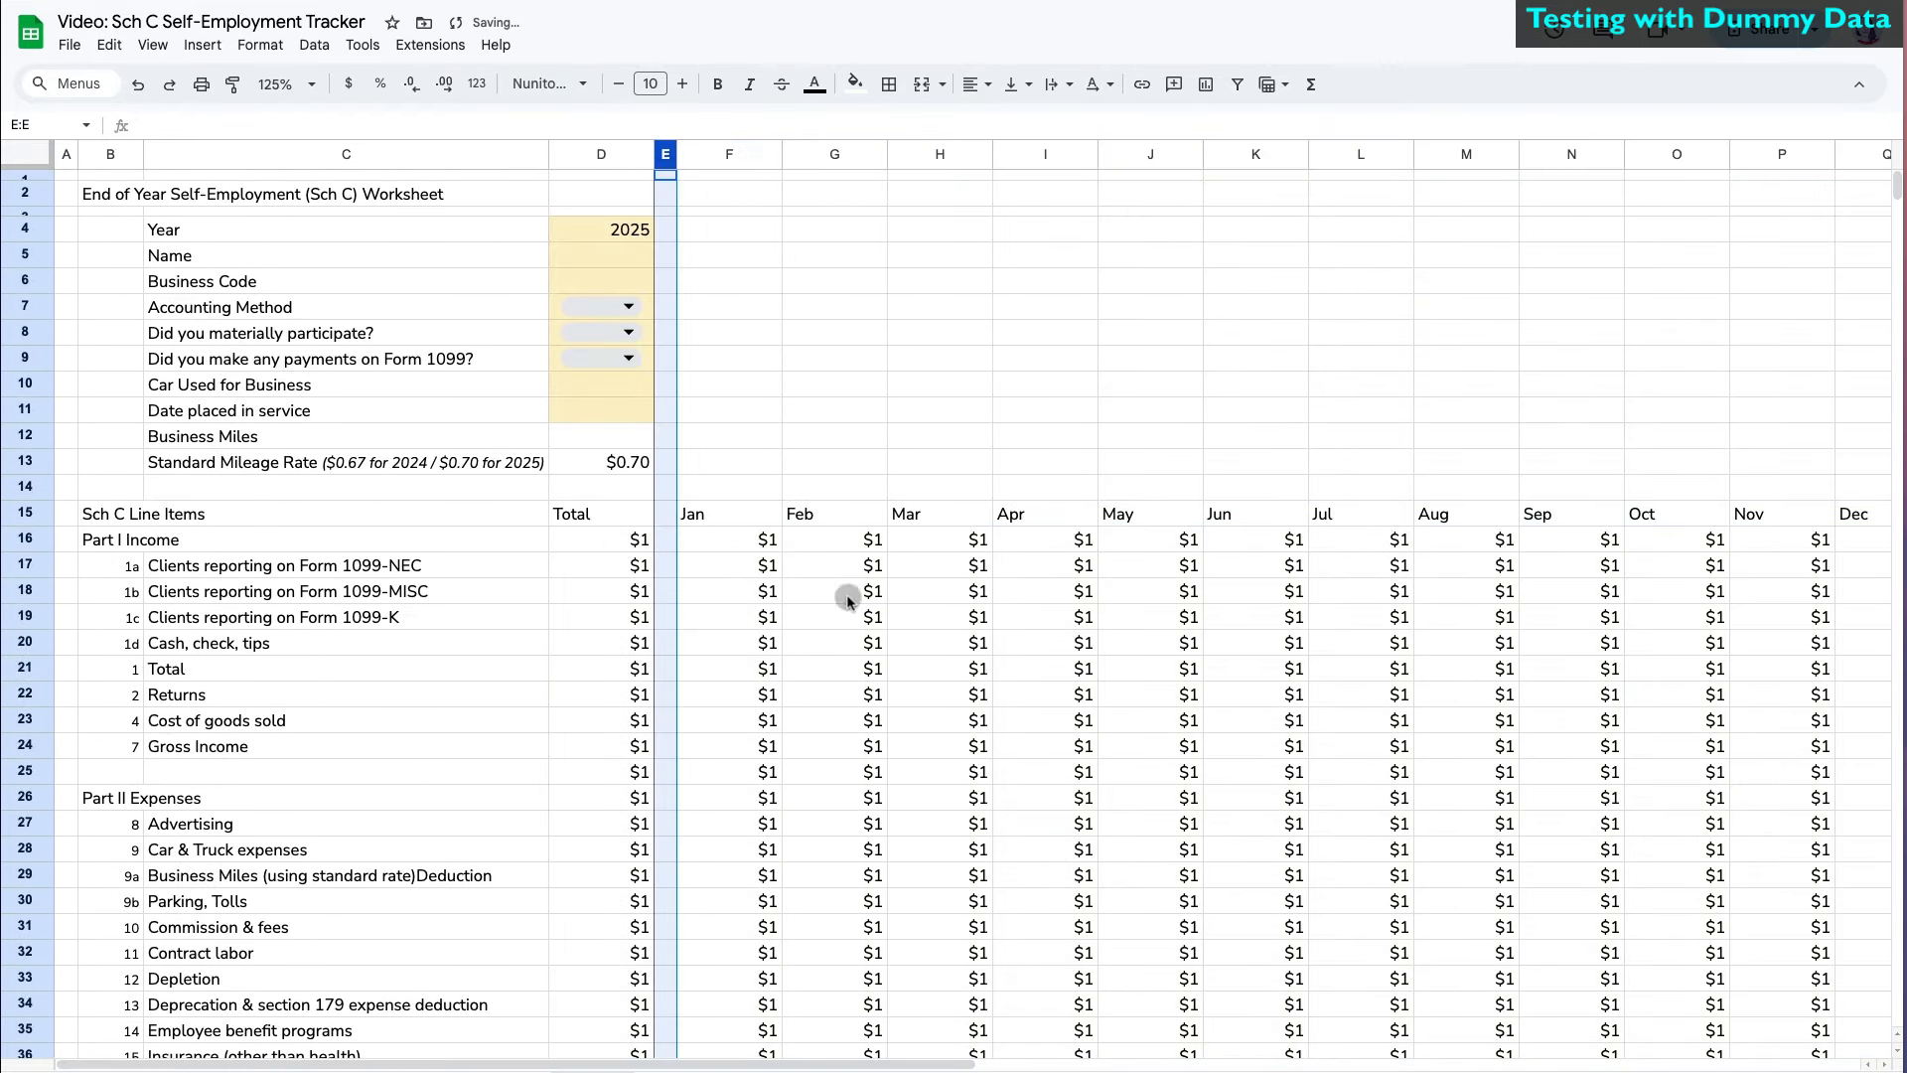
- Fill the monthly entry cells F16:Q58 with light yellow
left_click(846, 667)
scroll(1256, 695, "down", 5)
left_click(1256, 695)
scroll(1256, 695, "up", 5)
left_click_drag(747, 544, 1854, 1013)
scroll(852, 230, "up", 8)
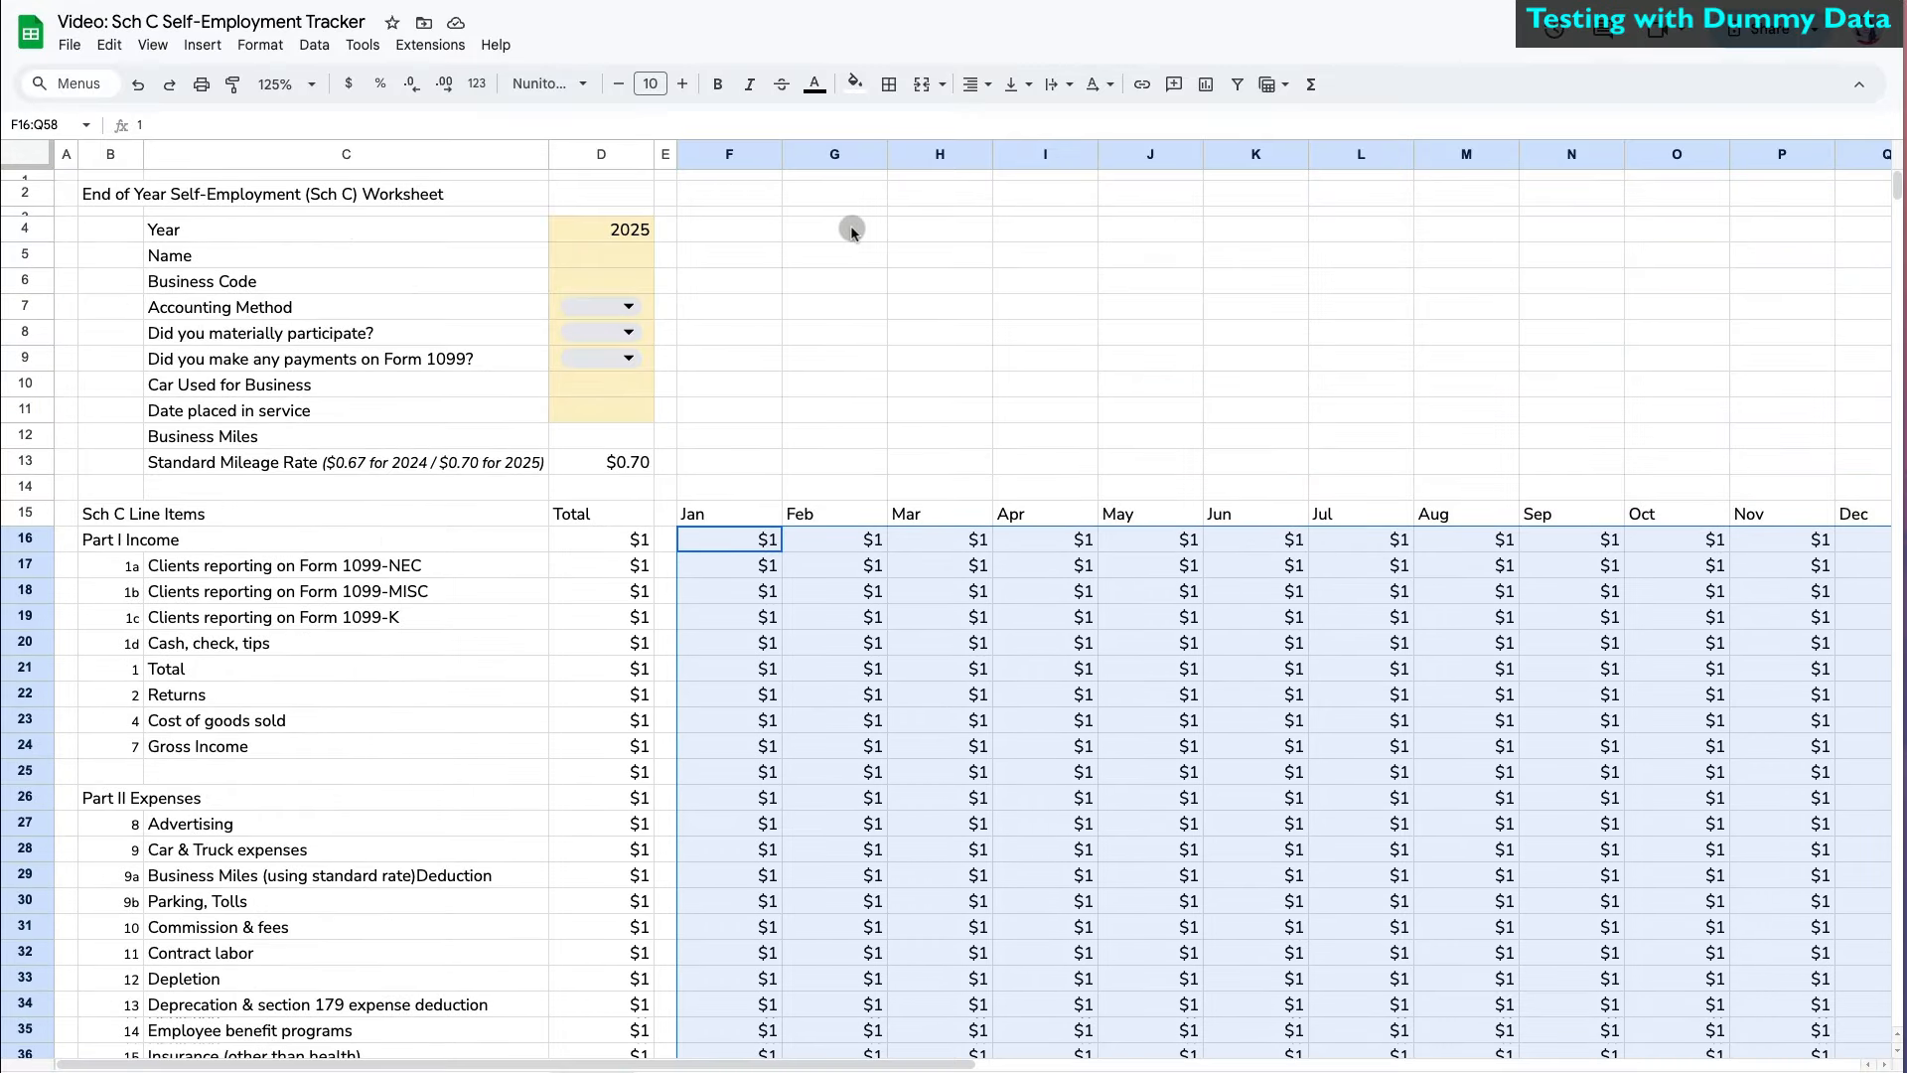
left_click(854, 83)
left_click(939, 204)
left_click(912, 752)
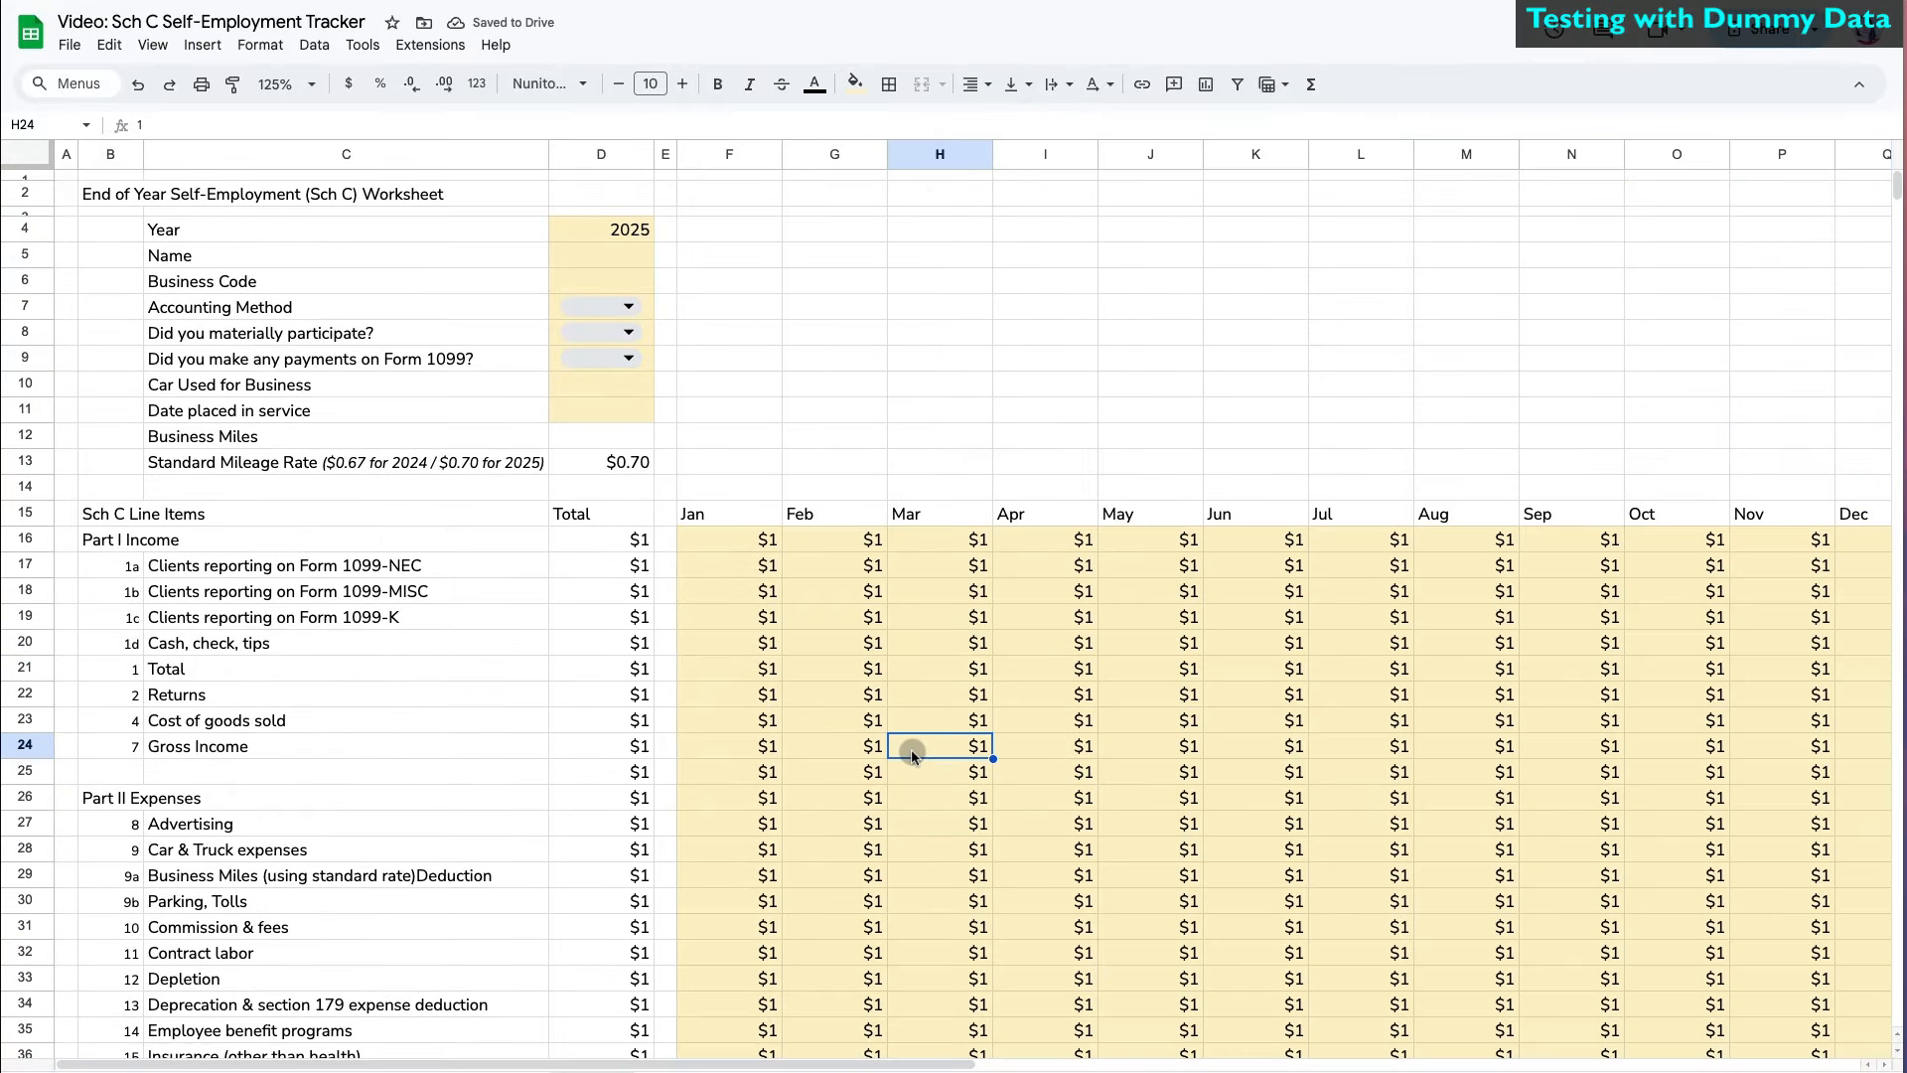
- Replace the dummy value in D16 with a formula that sums F16:Q16
left_click(613, 549)
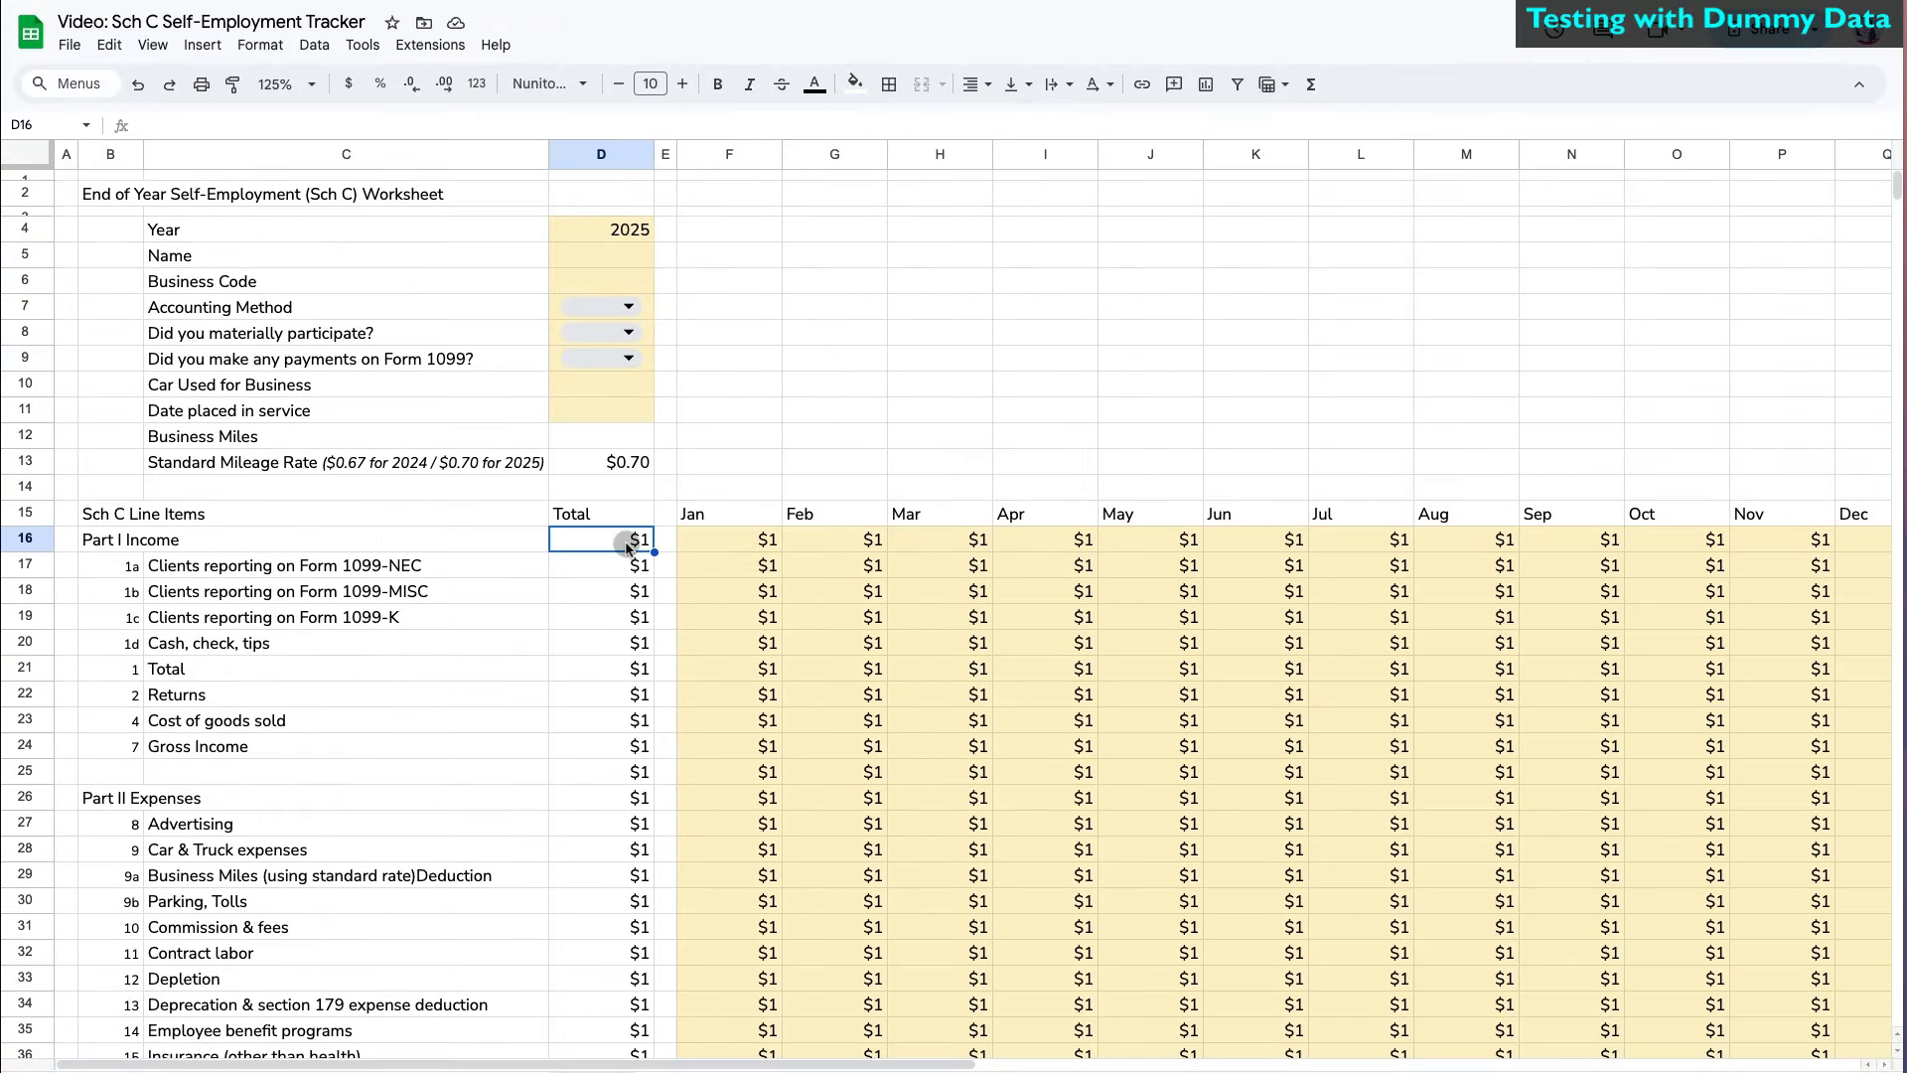
type("=sum(")
left_click_drag(735, 539, 1877, 539)
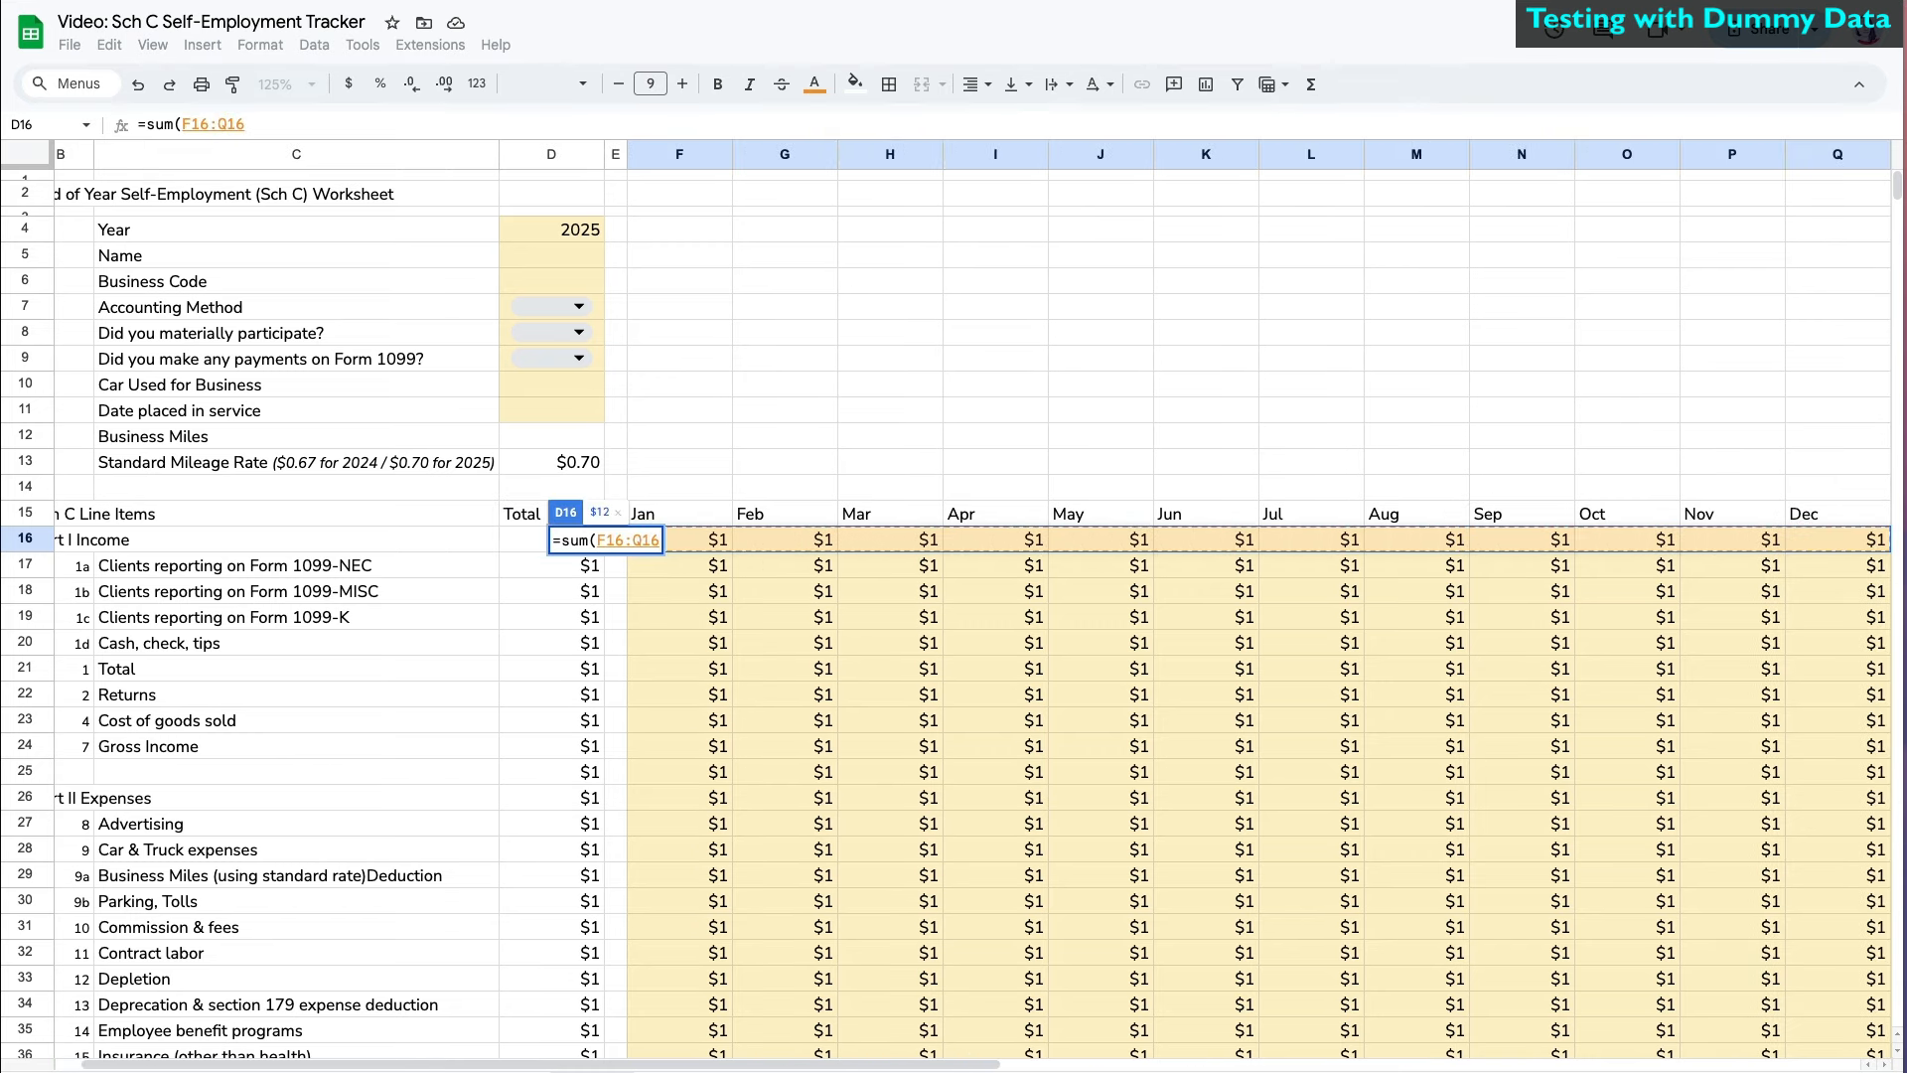
key("Return")
- Copy the D16 sum formula down the Total column for all the line items below
left_click(580, 647)
left_click(586, 543)
key("super+c")
left_click(593, 567)
key("super+shift+Down")
key("super+v")
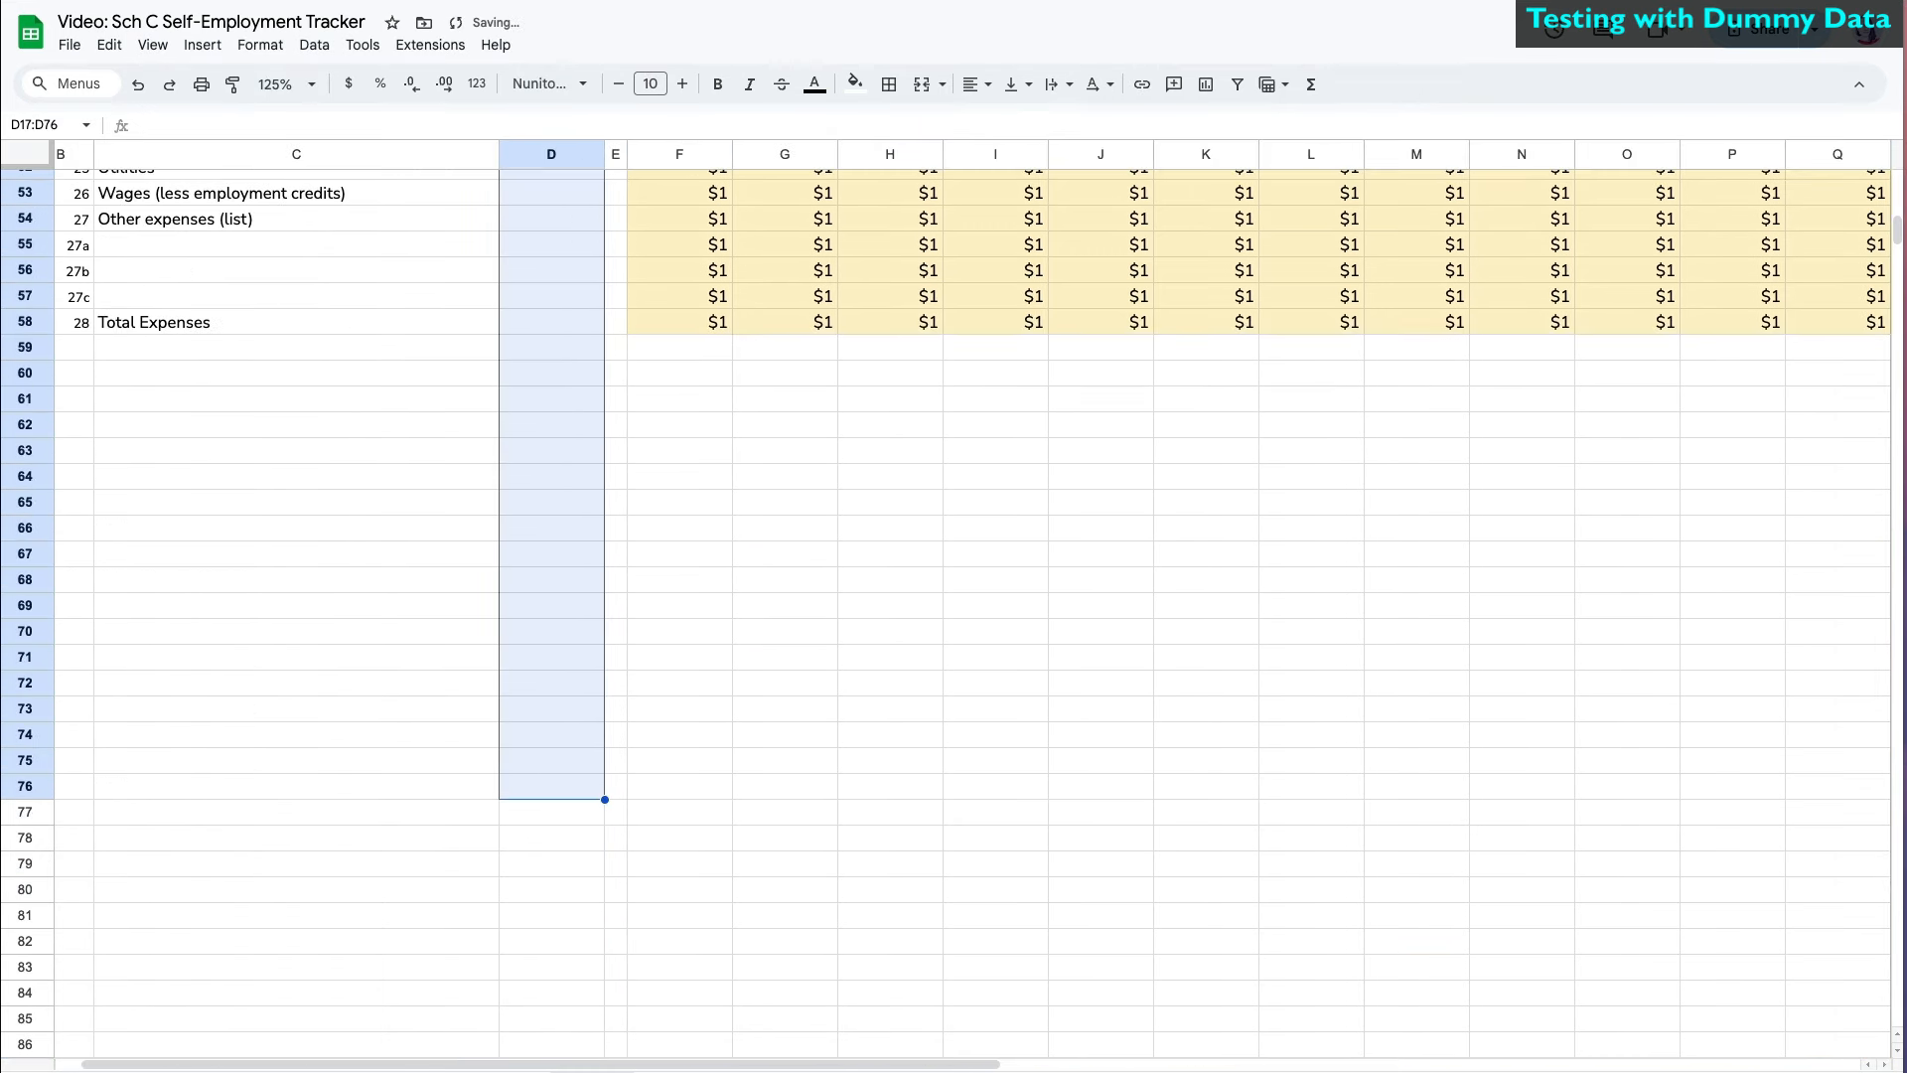
scroll(596, 540, "up", 13)
left_click(596, 541)
left_click_drag(618, 554, 600, 773)
scroll(600, 773, "up", 10)
scroll(605, 738, "left", 1)
left_click(605, 733)
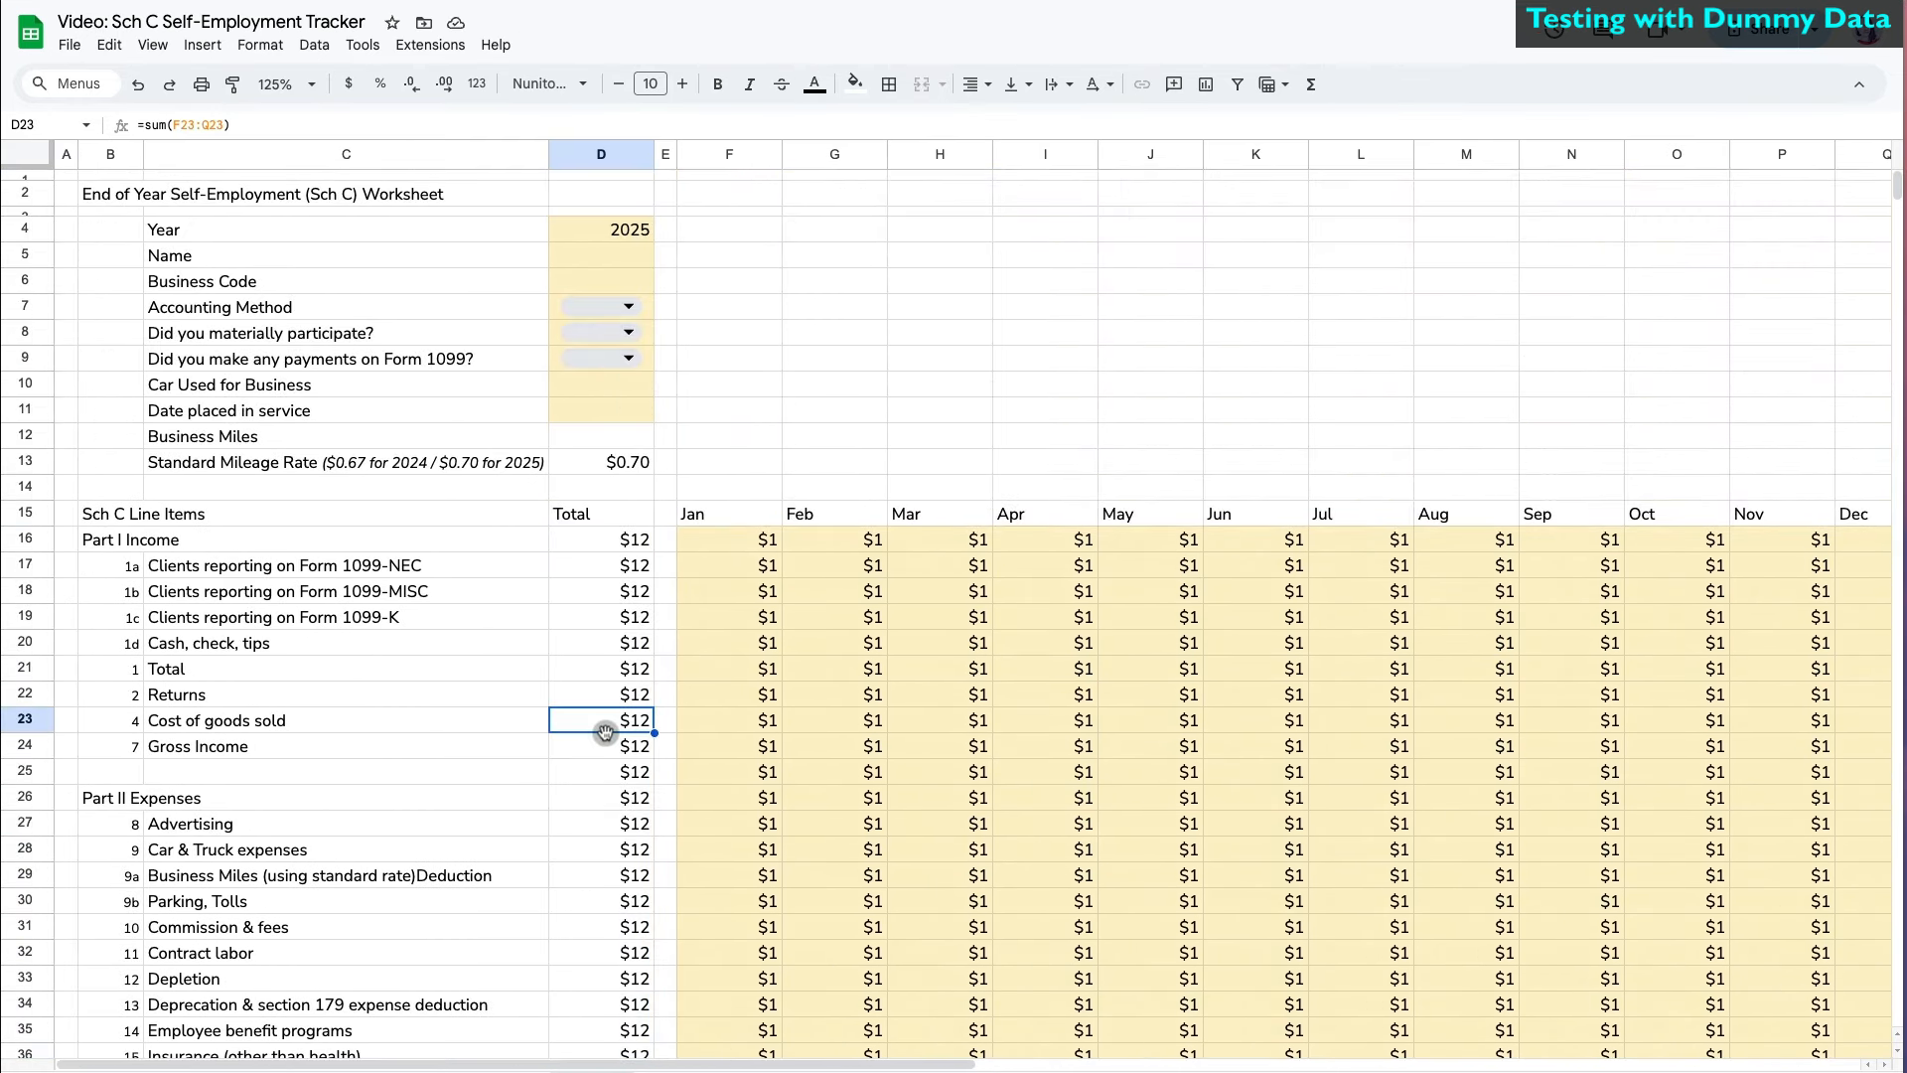
- Clear the values in D16:Q16 and enter the headings Amount in F16 and Total in D16
left_click_drag(594, 541, 1888, 541)
key("Delete")
type("Amount")
key("Return")
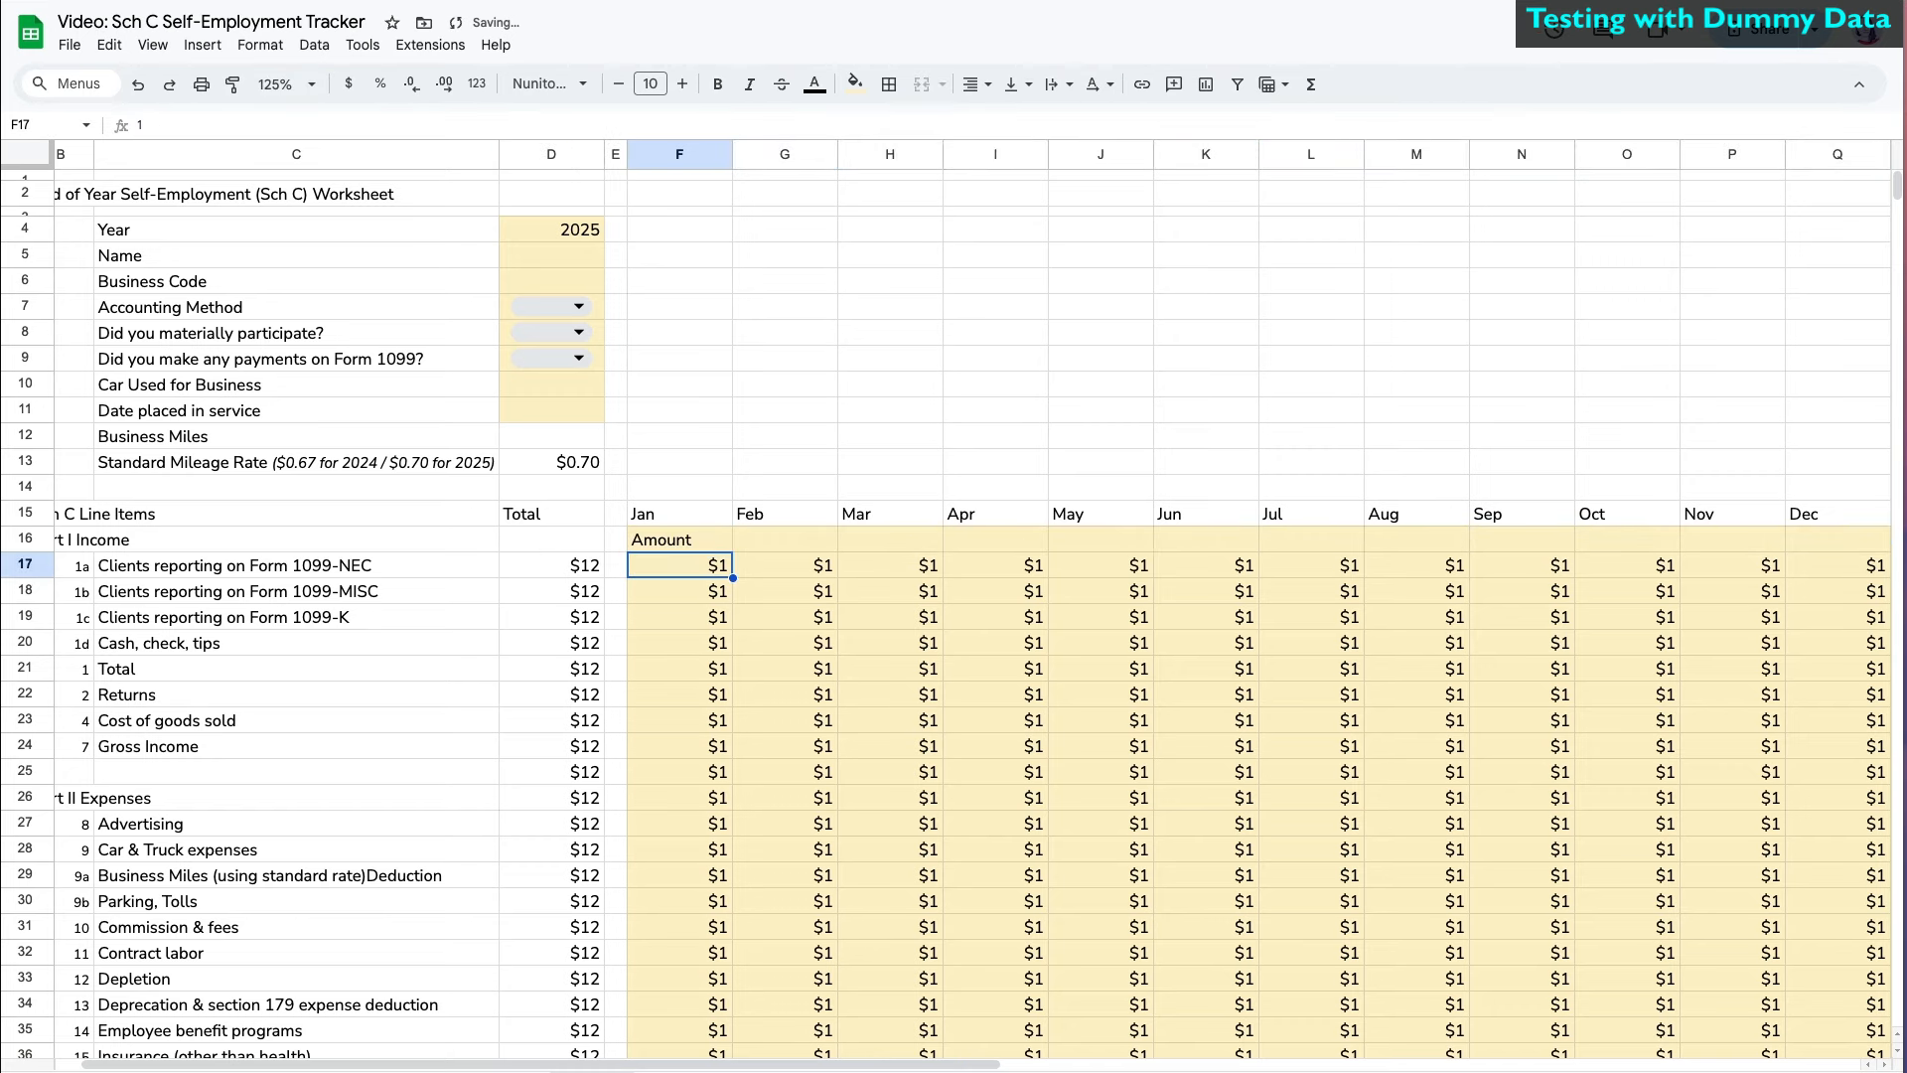
left_click(716, 543)
left_click(601, 540)
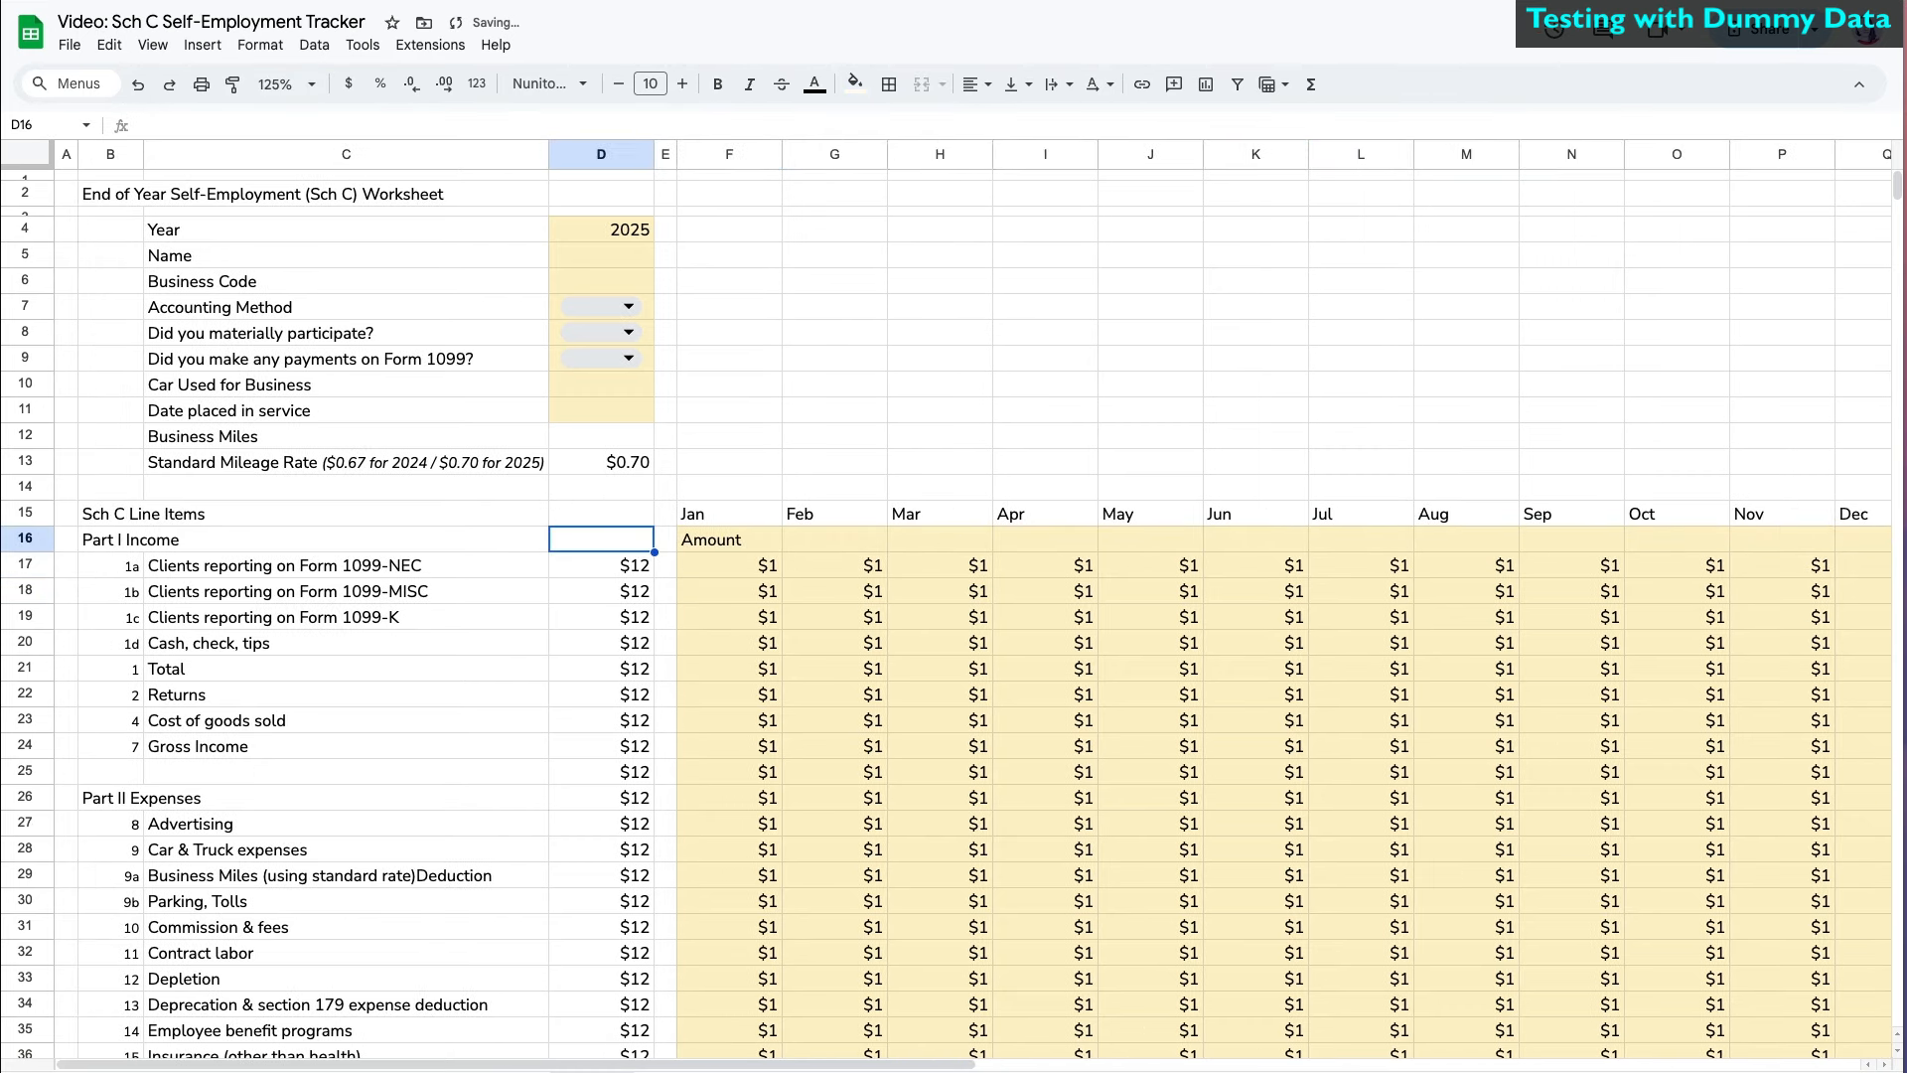
type("Total")
left_click(752, 543)
- Remove the yellow fill from F16:Q16 and merge the cells into one centered Amount heading
left_click_drag(752, 543, 1857, 541)
scroll(1262, 541, "left", 6)
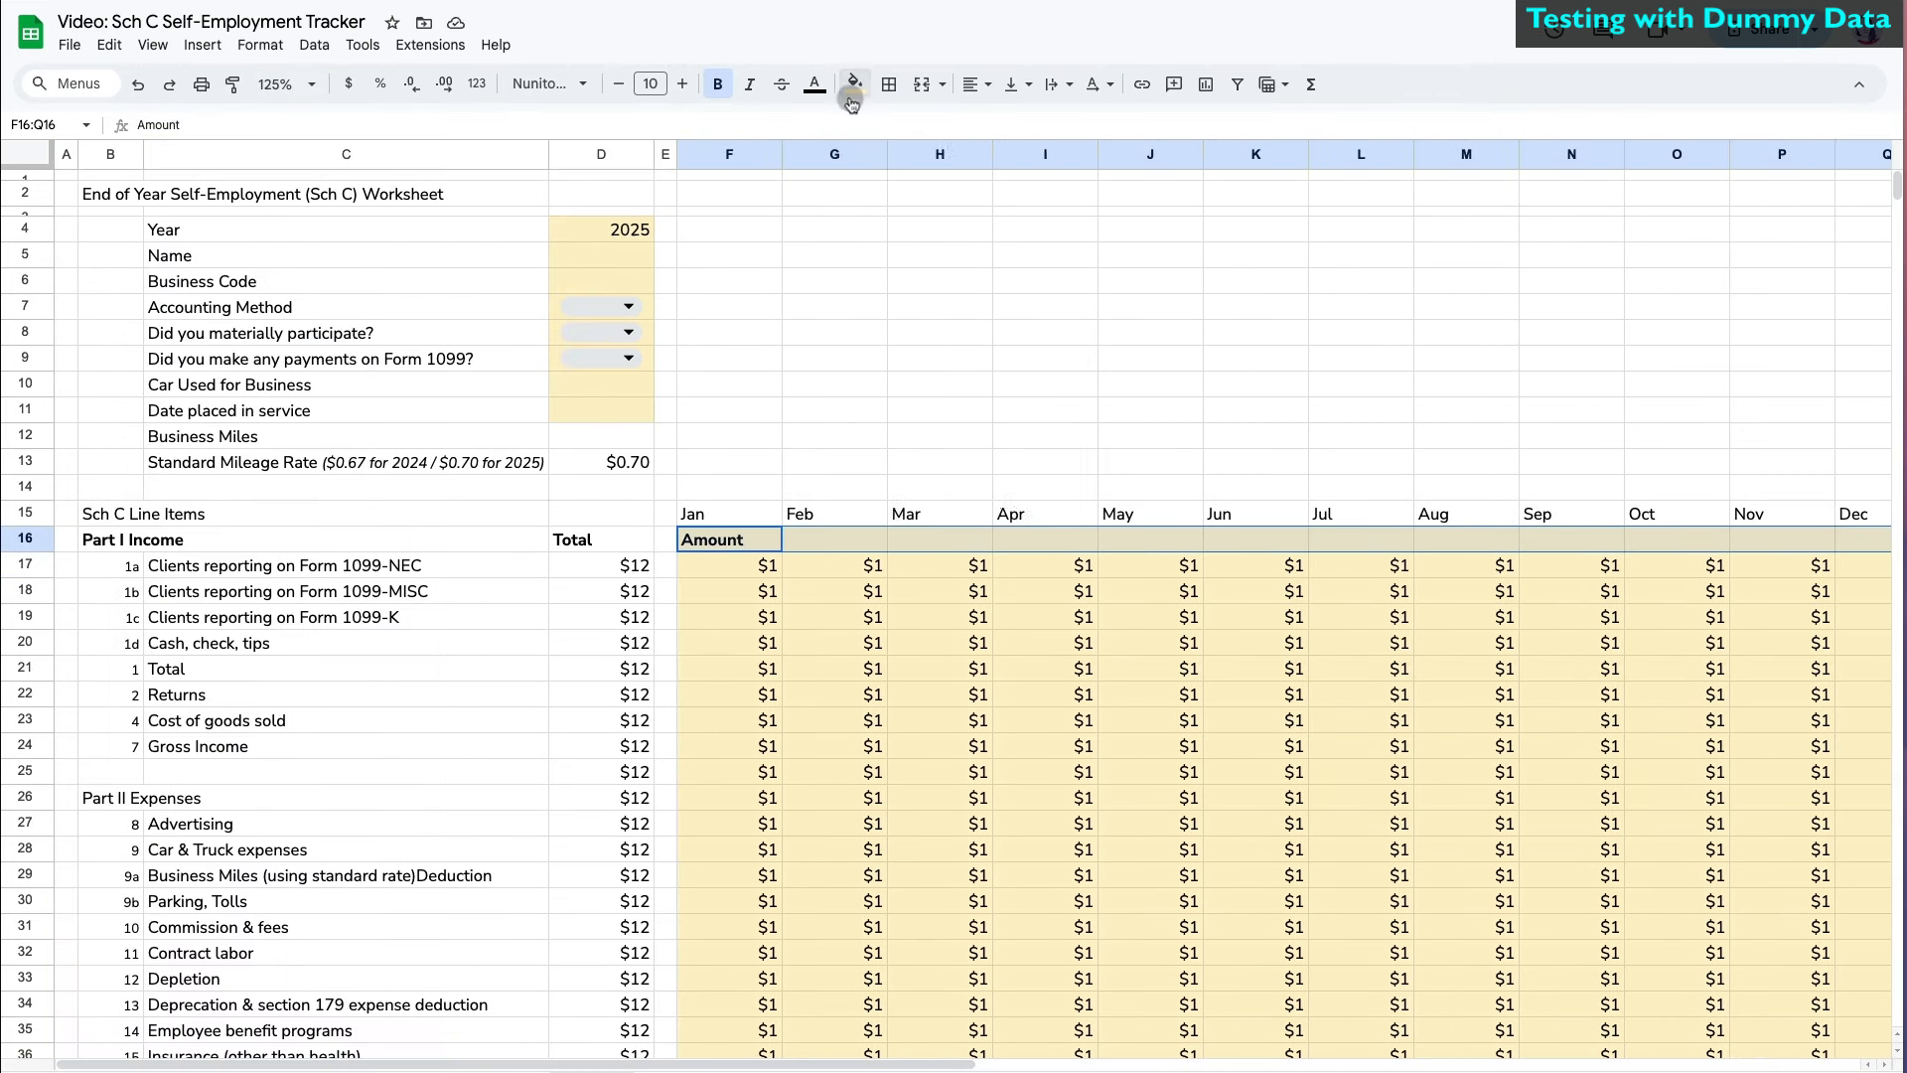
left_click(854, 87)
left_click(1055, 156)
left_click(922, 86)
- Fill the Part I Income heading cells B16:D16 and the merged Amount heading with light blue
left_click_drag(93, 541, 565, 542)
left_click(856, 85)
left_click(991, 199)
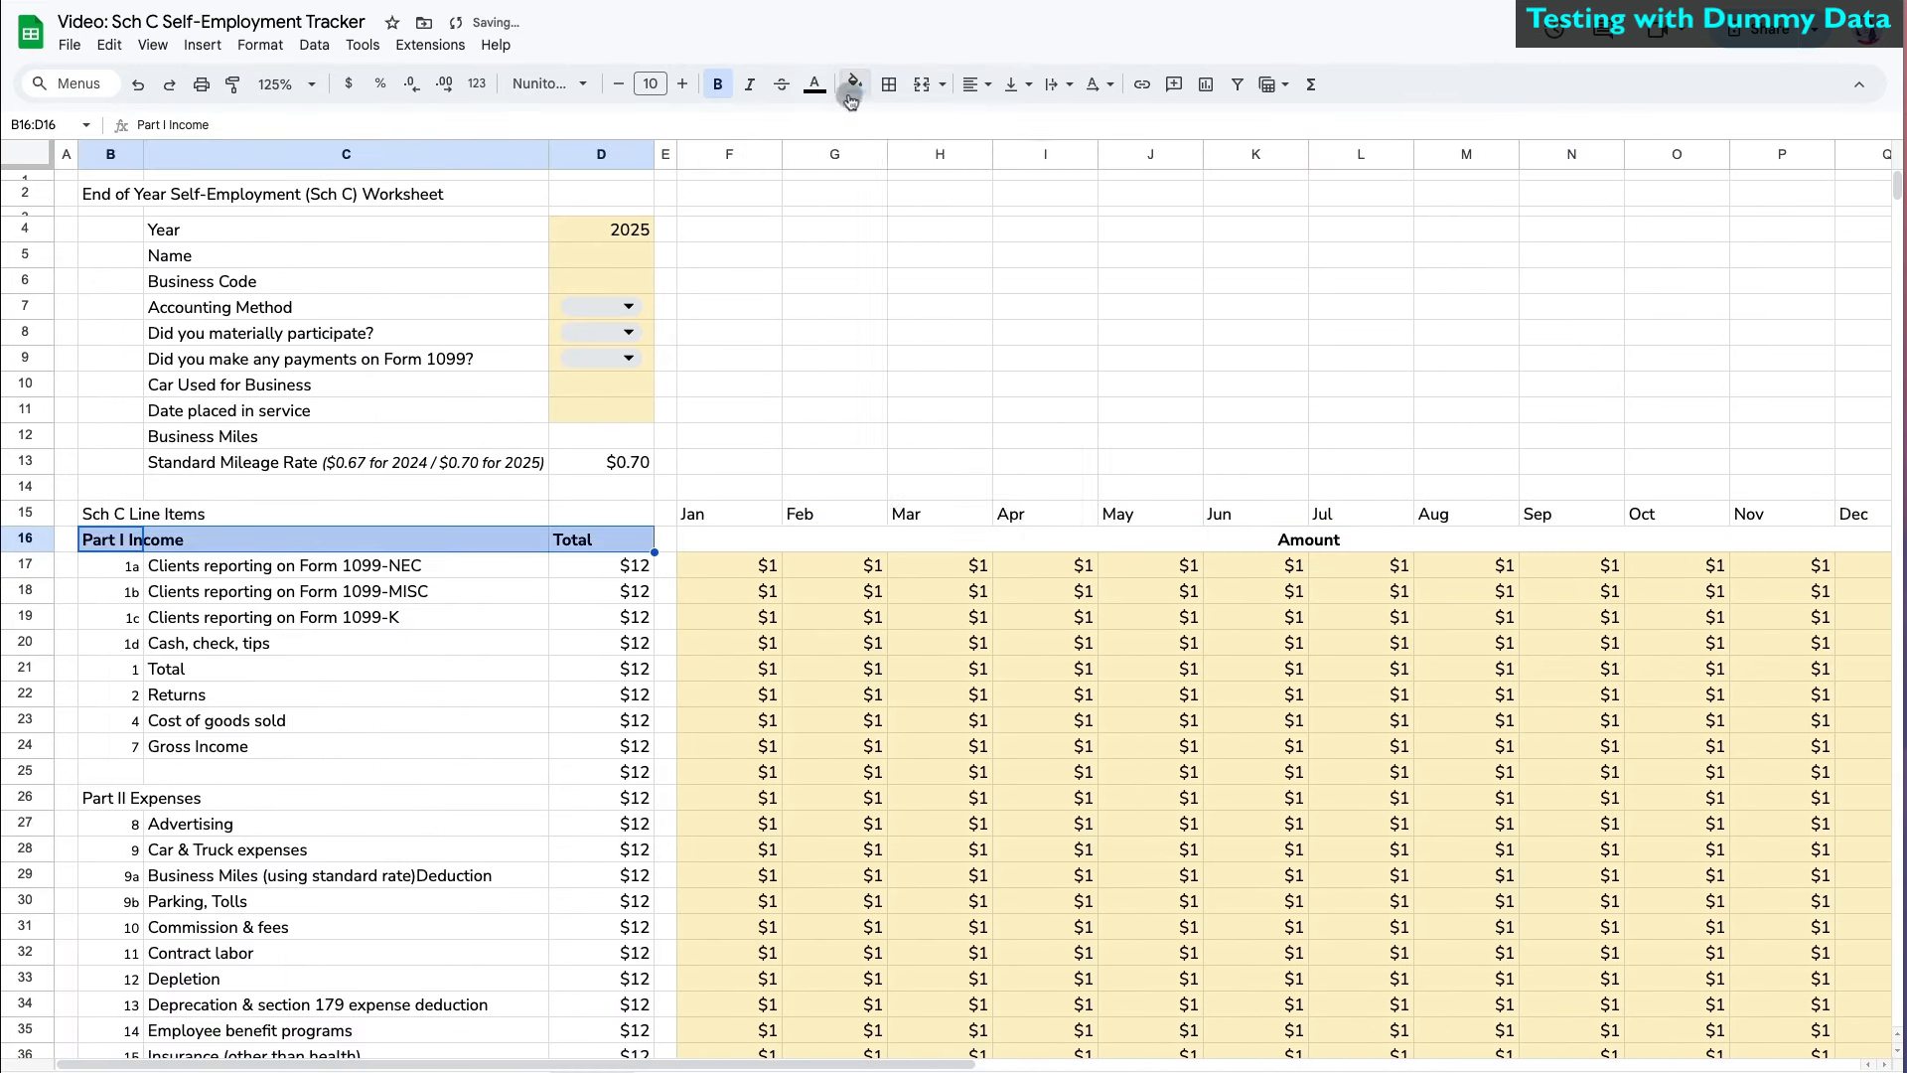
left_click(853, 85)
left_click(905, 419)
left_click(785, 541)
left_click(856, 85)
left_click(905, 419)
- Right-align the Total label in C21 and make row 21 bold
left_click(596, 721)
left_click(477, 670)
left_click(36, 669)
key("super+b")
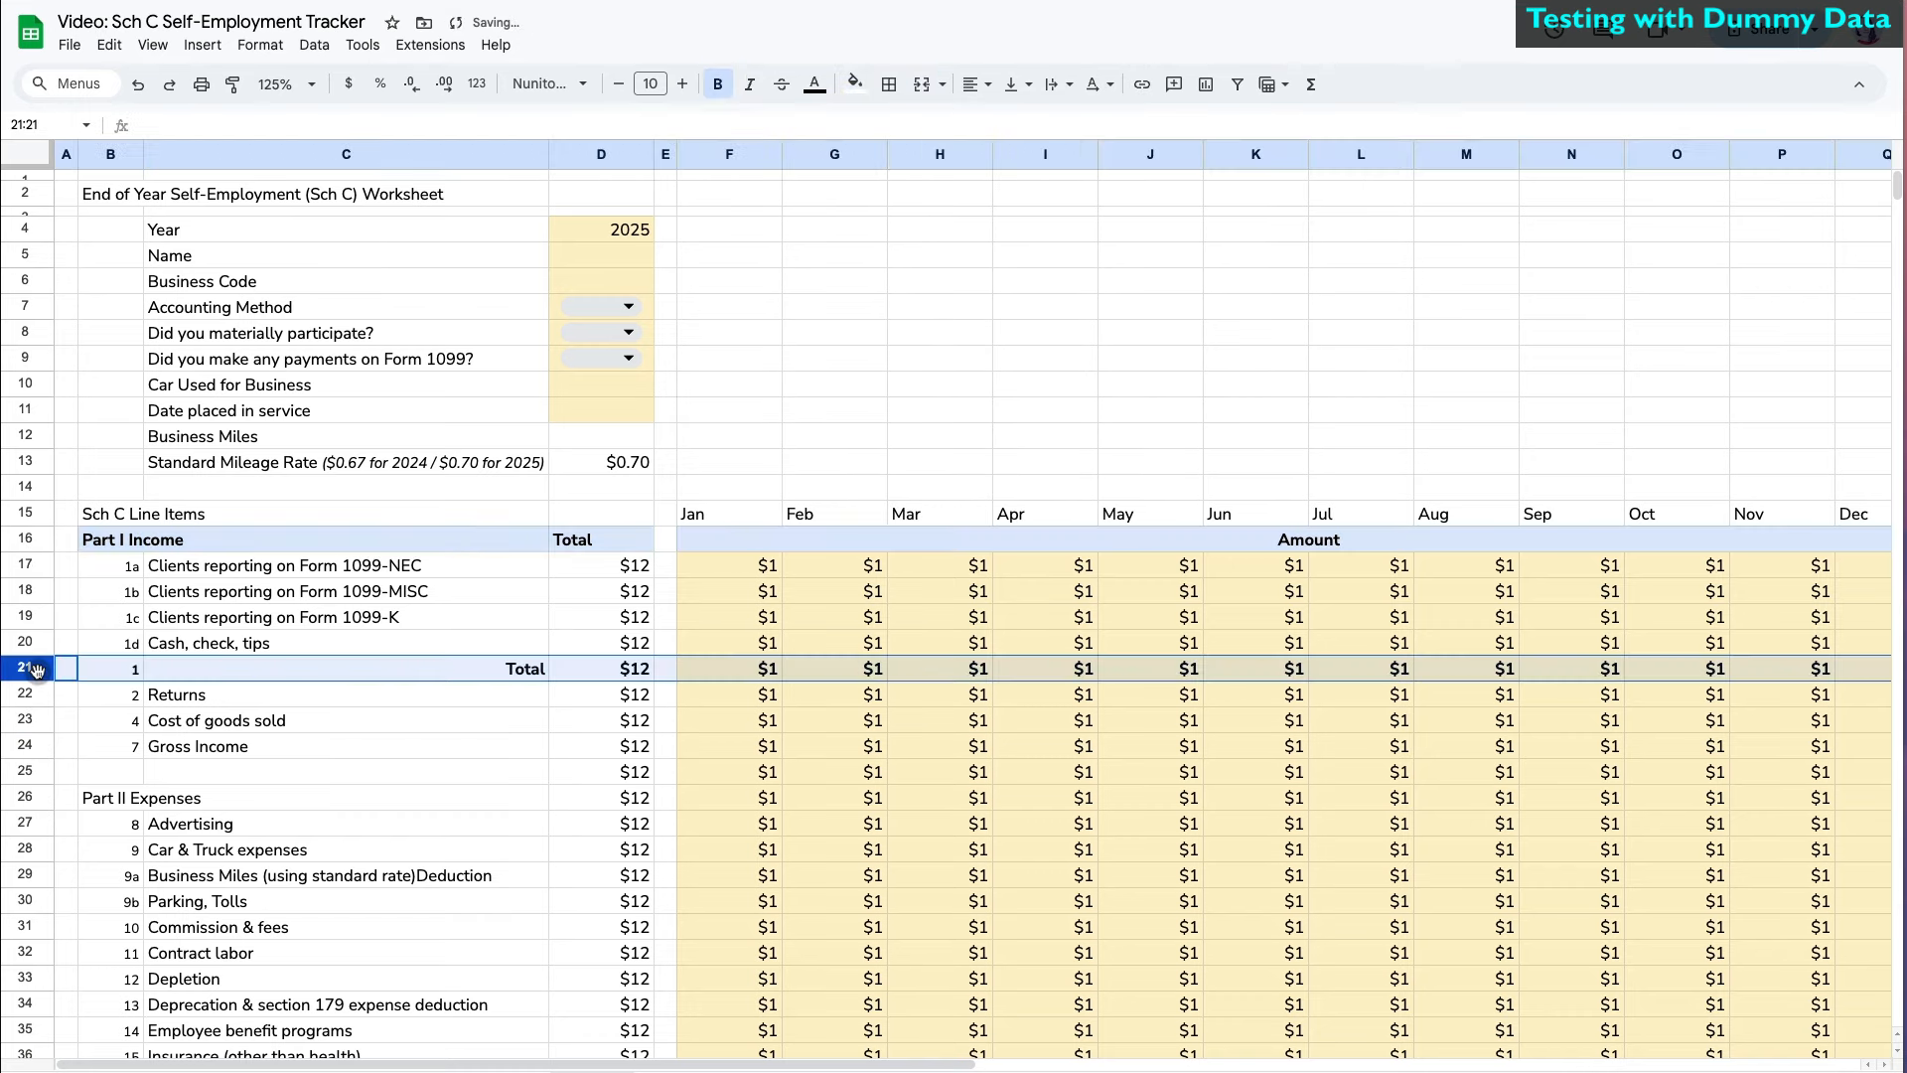
- Make the Gross Income cells B24:D24 and F24:Q24 bold and fill them with light green
left_click_drag(110, 749, 599, 747)
key("super+b")
left_click(599, 747)
left_click_drag(110, 747, 599, 746)
left_click(856, 85)
left_click(864, 419)
left_click(728, 750)
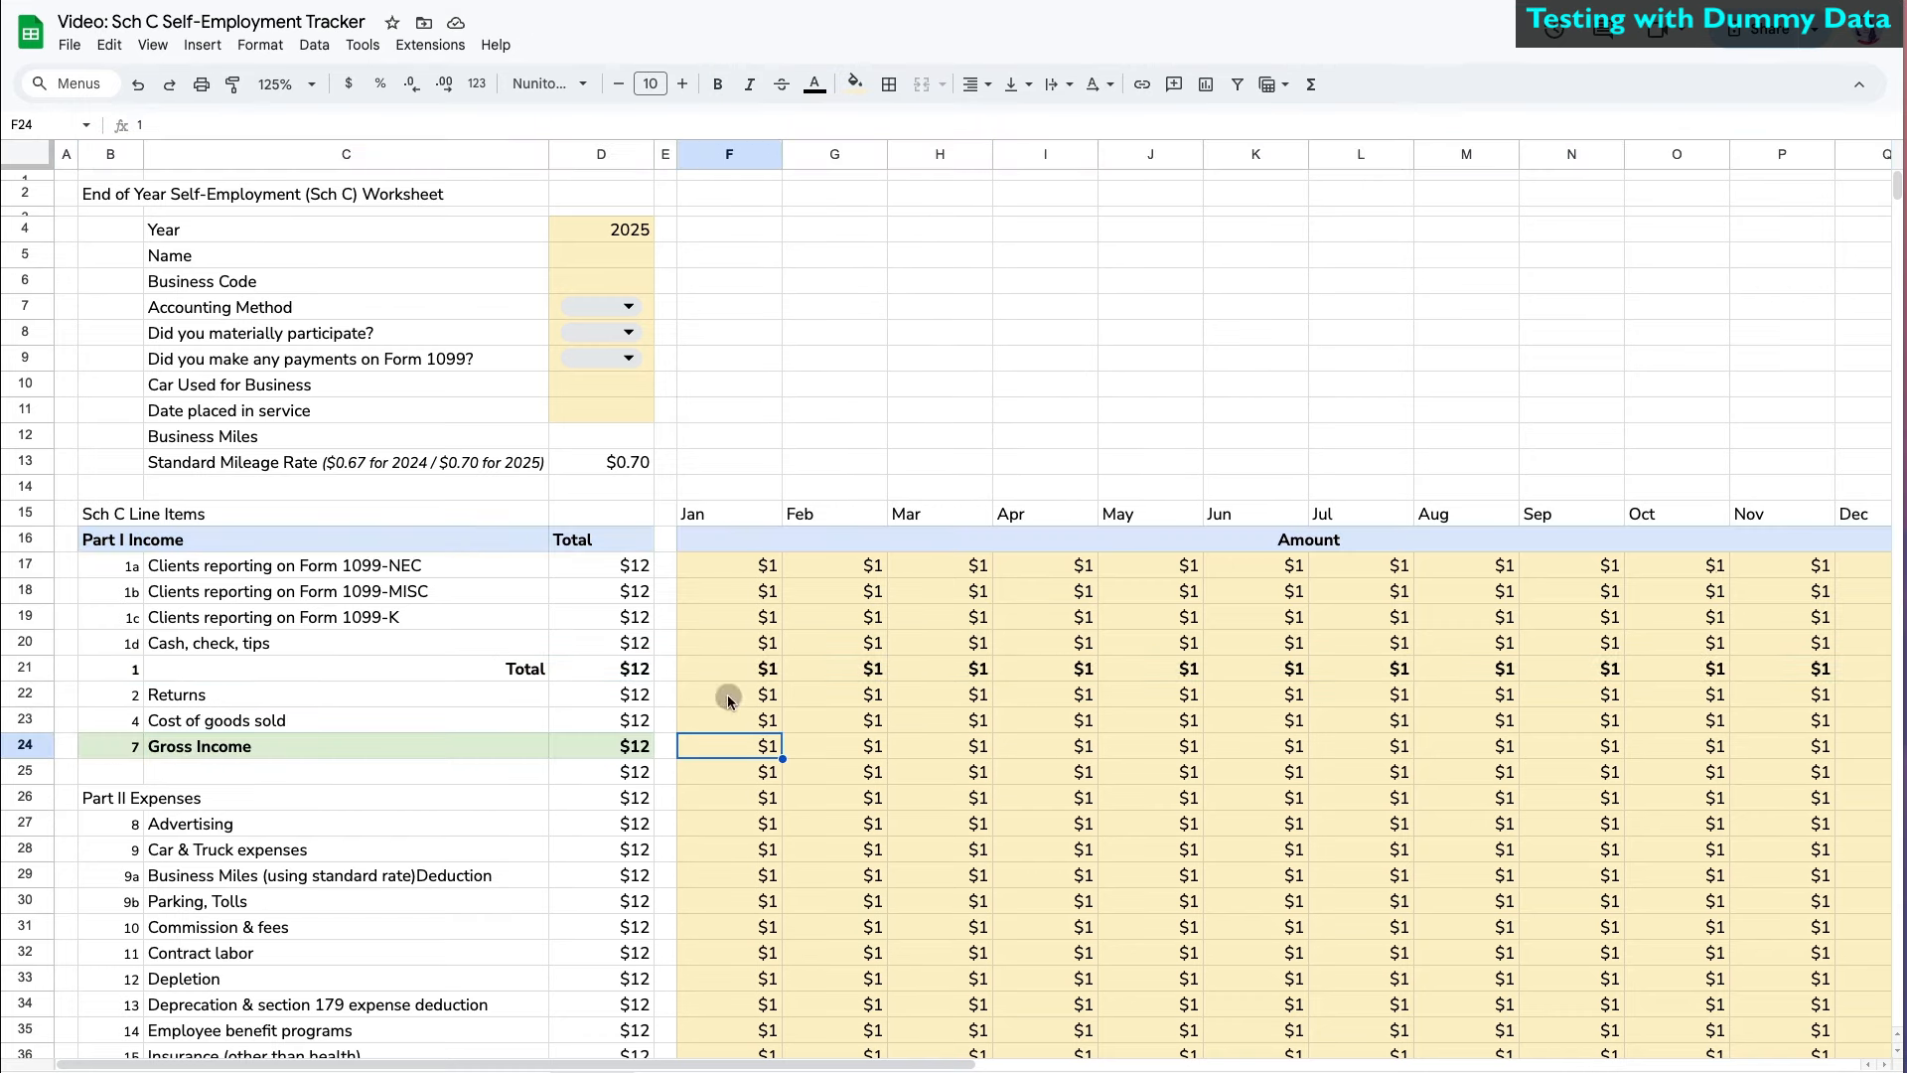
key("super+shift+Right")
left_click(855, 85)
left_click(879, 419)
key("super+b")
left_click(466, 823)
scroll(447, 884, "left", 1)
- Enter =subtotal(9,D17:D20) in D21 and copy it across the monthly cells F21:Q21
left_click(601, 670)
type("=subtotal(9,")
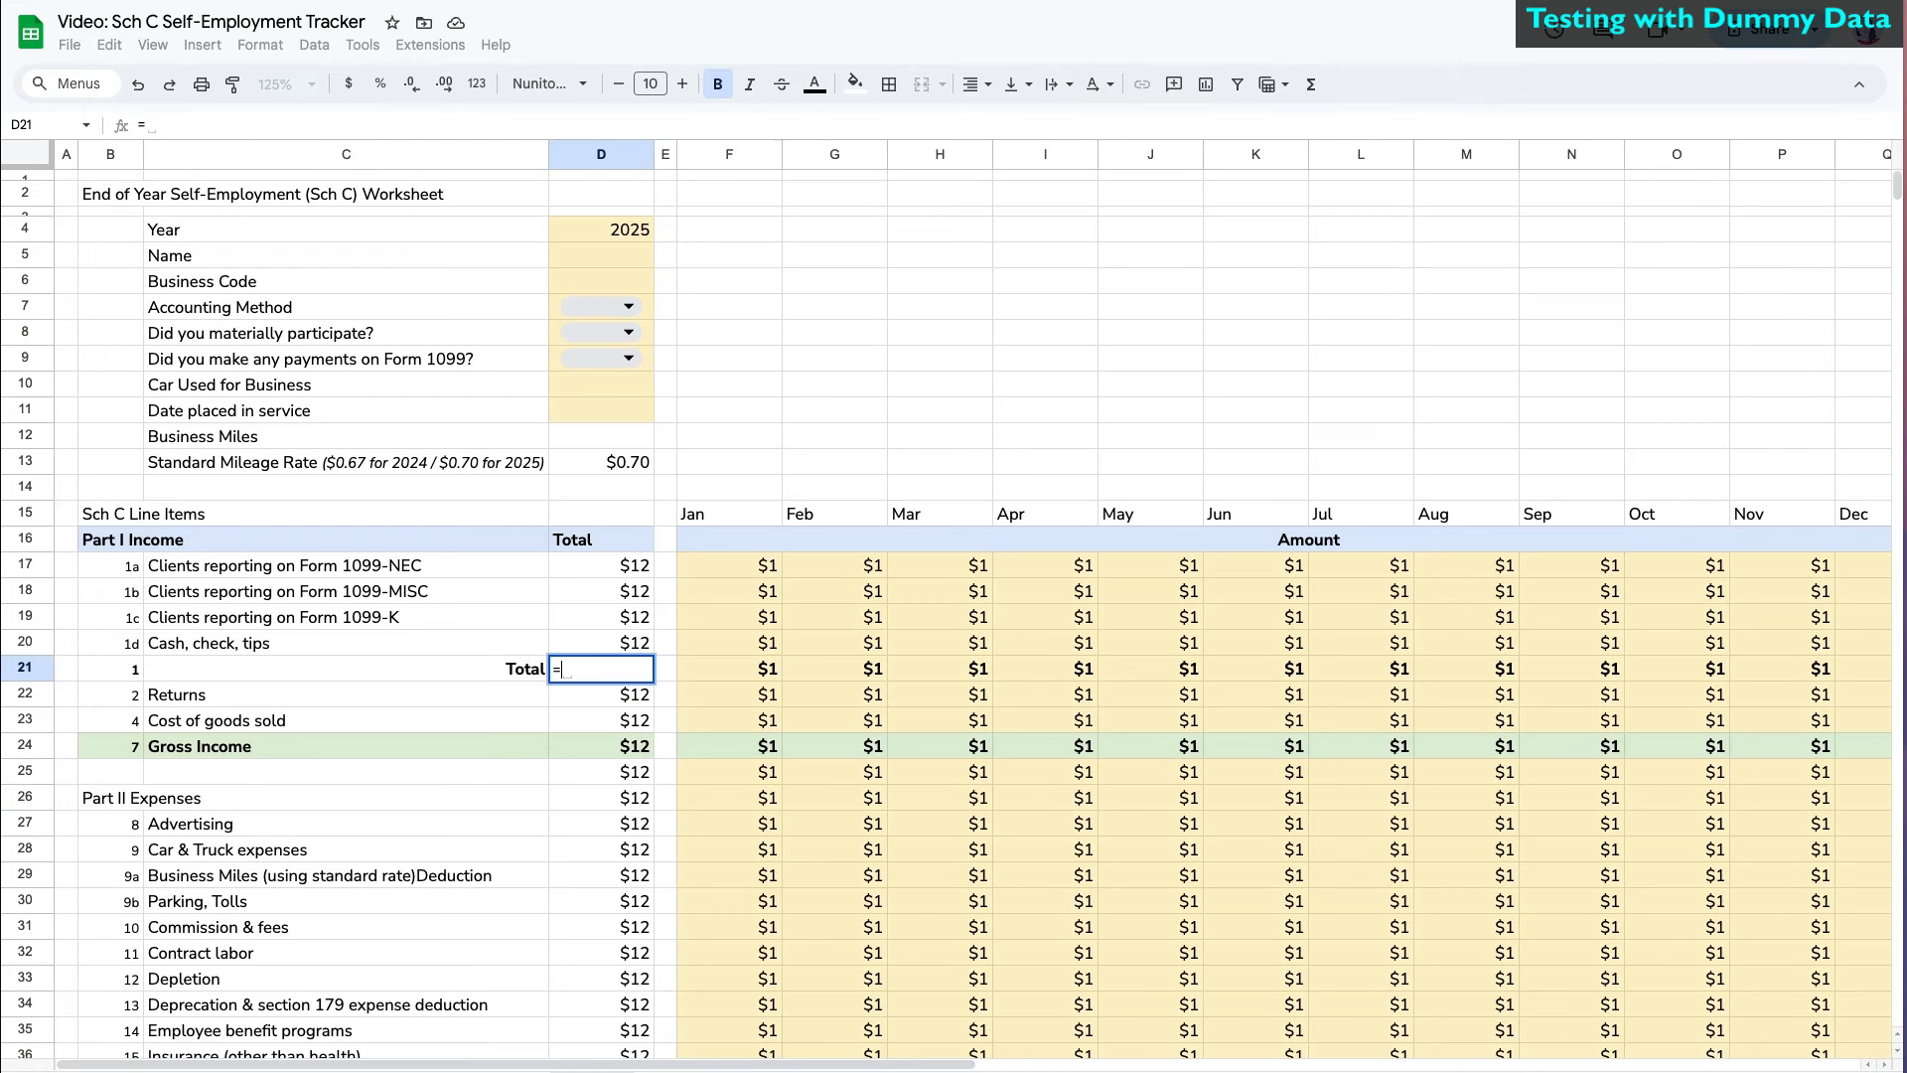
left_click_drag(601, 567, 601, 644)
type(")")
key("Return")
left_click(601, 669)
key("super+c")
left_click_drag(729, 669, 1629, 673)
key("super+v")
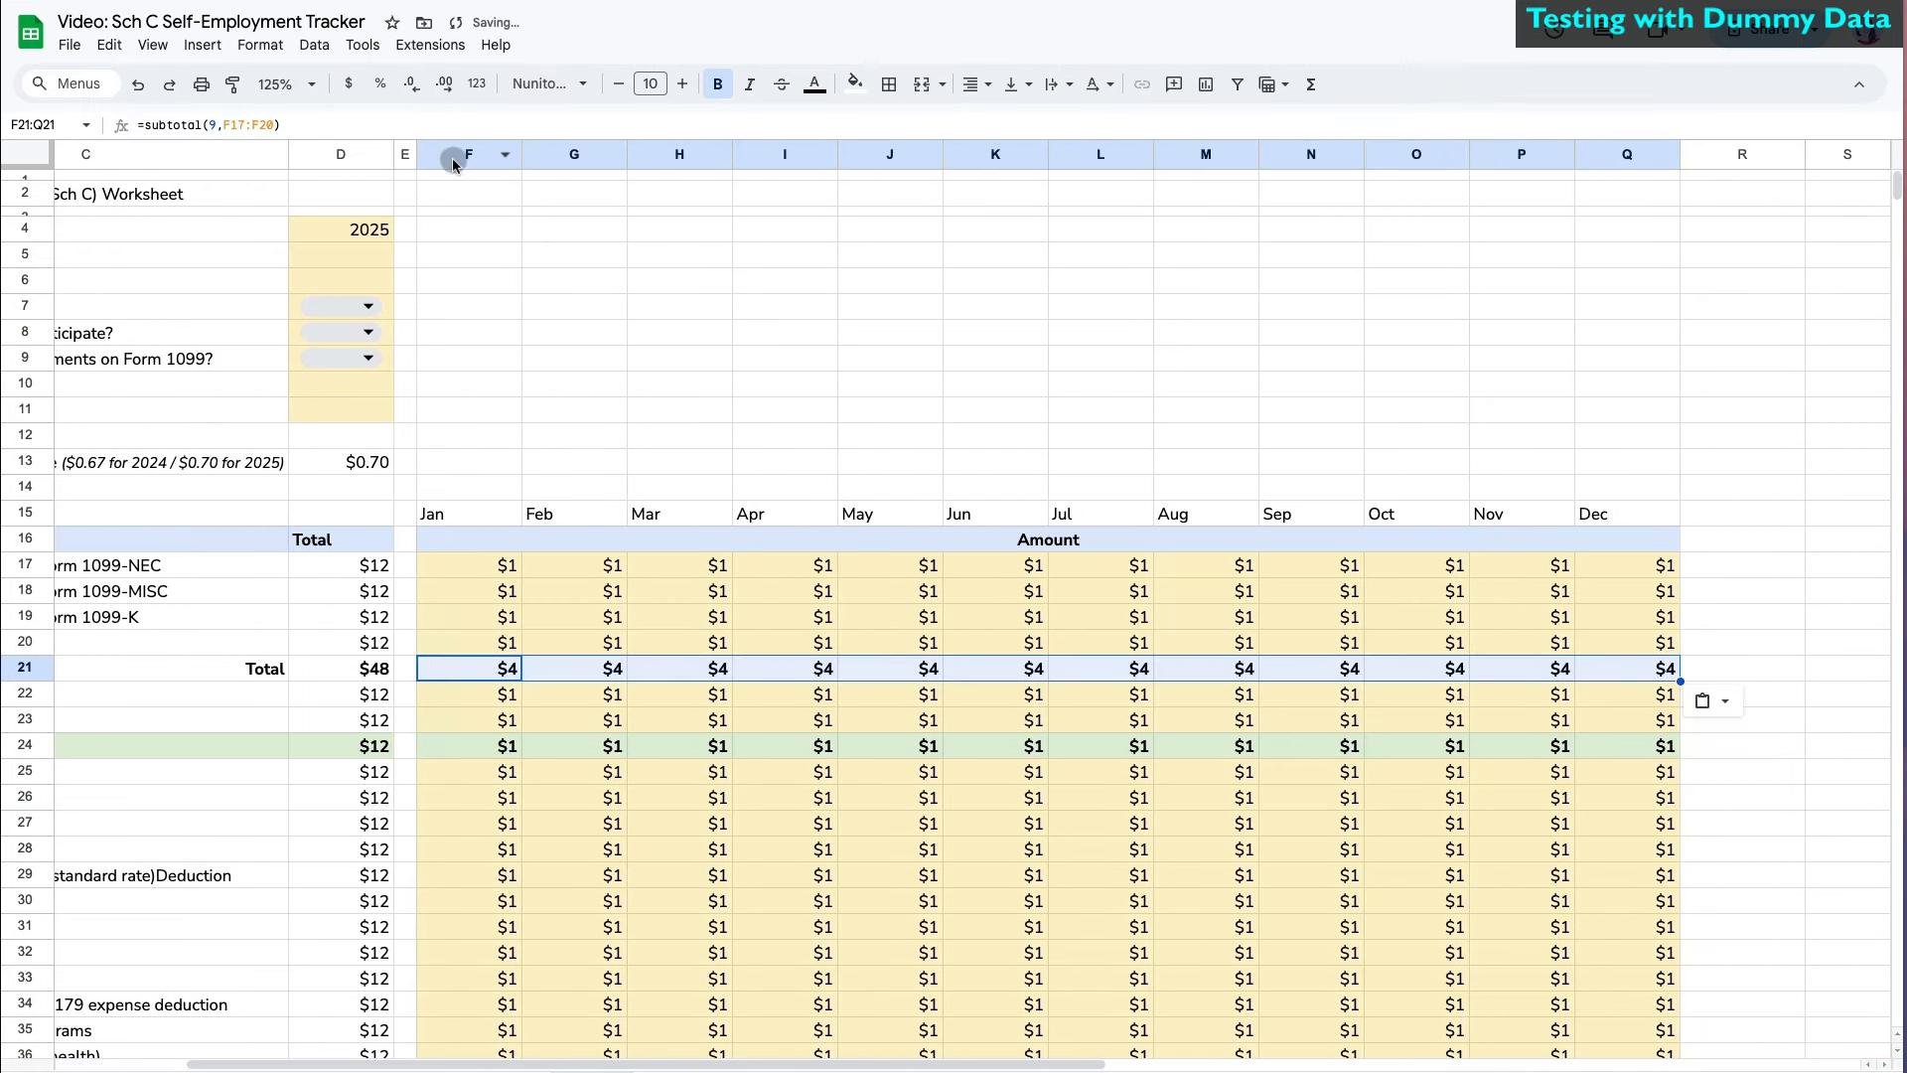
- Narrow the monthly columns F through Q to an equal width
left_click_drag(451, 157, 1630, 156)
left_click_drag(1679, 155, 1668, 155)
scroll(1315, 347, "left", 3)
left_click(1313, 340)
- Fill the income total cells B21:D21 and F21:Q21 with light gray
left_click_drag(102, 668, 601, 670)
left_click_drag(724, 669, 1773, 669)
left_click(856, 93)
left_click(1011, 145)
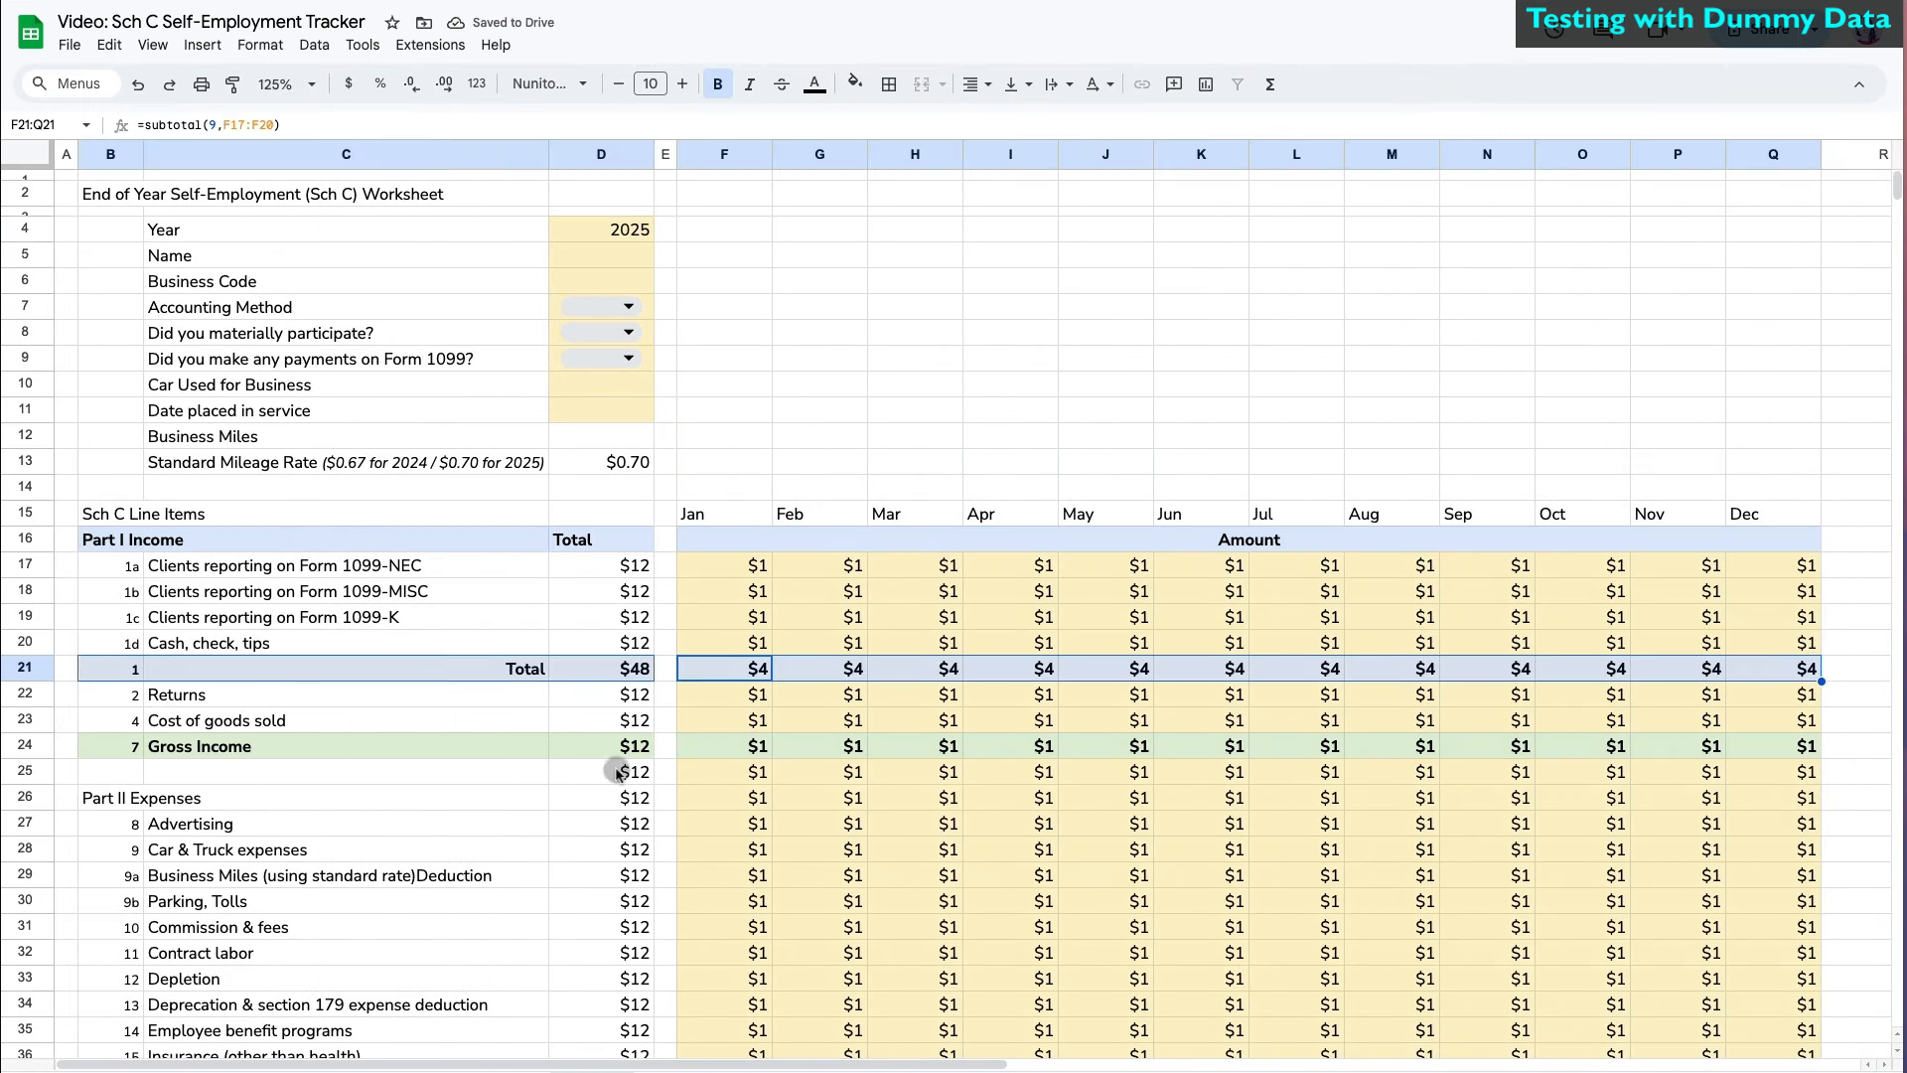
- Clear the dummy values from blank row 25 and from D26:Q26 in the Part II Expenses heading row
left_click(618, 753)
left_click(30, 771)
key("Delete")
left_click(595, 795)
key("shift+Right")
key("shift+Right")
key("shift+Right")
key("shift+Right")
key("shift+Right")
key("shift+Right")
key("shift+Right")
key("shift+Right")
key("shift+Right")
key("shift+Right")
key("shift+Right")
key("shift+Right")
key("shift+Right")
key("Delete")
- Enter the heading Total in D26 of the Part II Expenses row
left_click(626, 797)
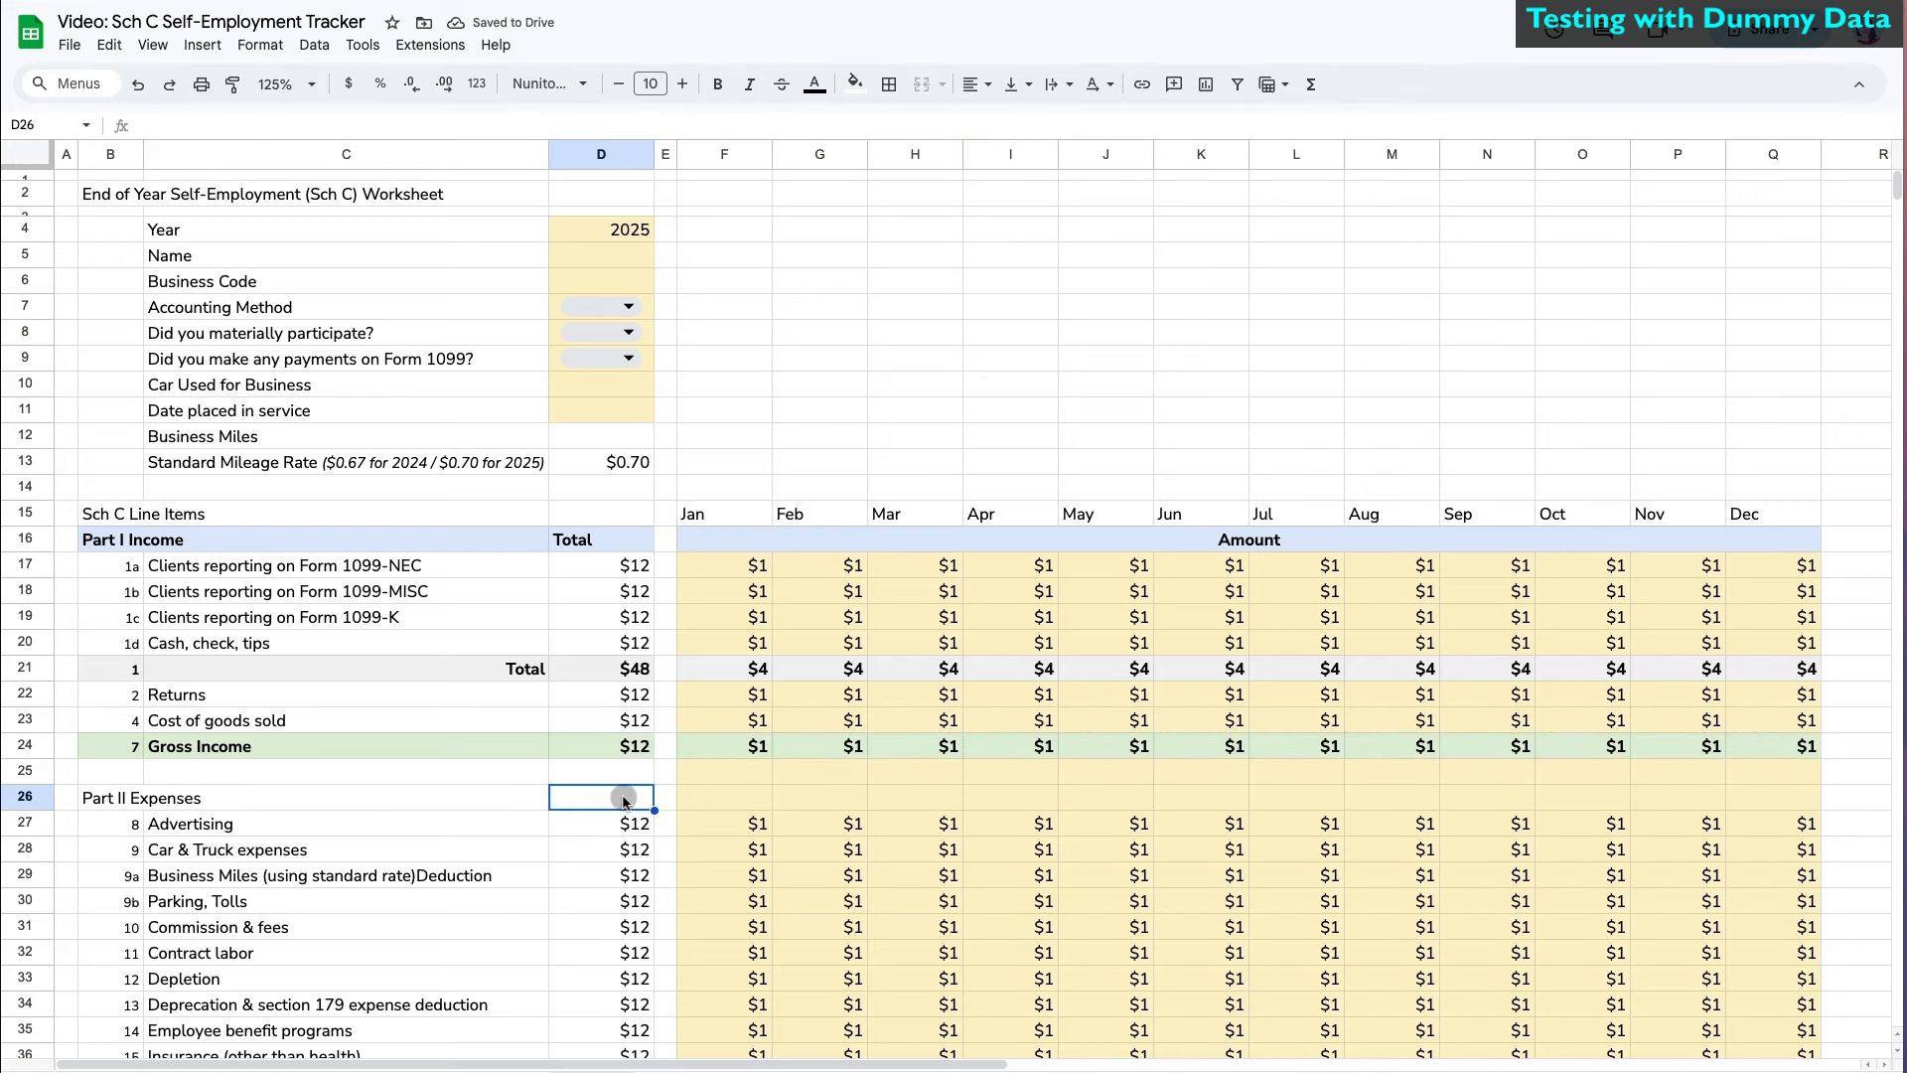
type("Total")
key("Return")
- Calculate Gross Income in D24 and F24:Q24 as the income total minus returns and cost of goods sold
left_click(631, 747)
type("=")
left_click(638, 695)
- Center-align the contents of the monthly columns F through Q
left_click_drag(729, 156, 1753, 184)
left_click(977, 86)
left_click(1006, 125)
left_click(925, 468)
- Copy the formatting of heading row 16 onto the Part II Expenses row 26
left_click(30, 540)
left_click(233, 85)
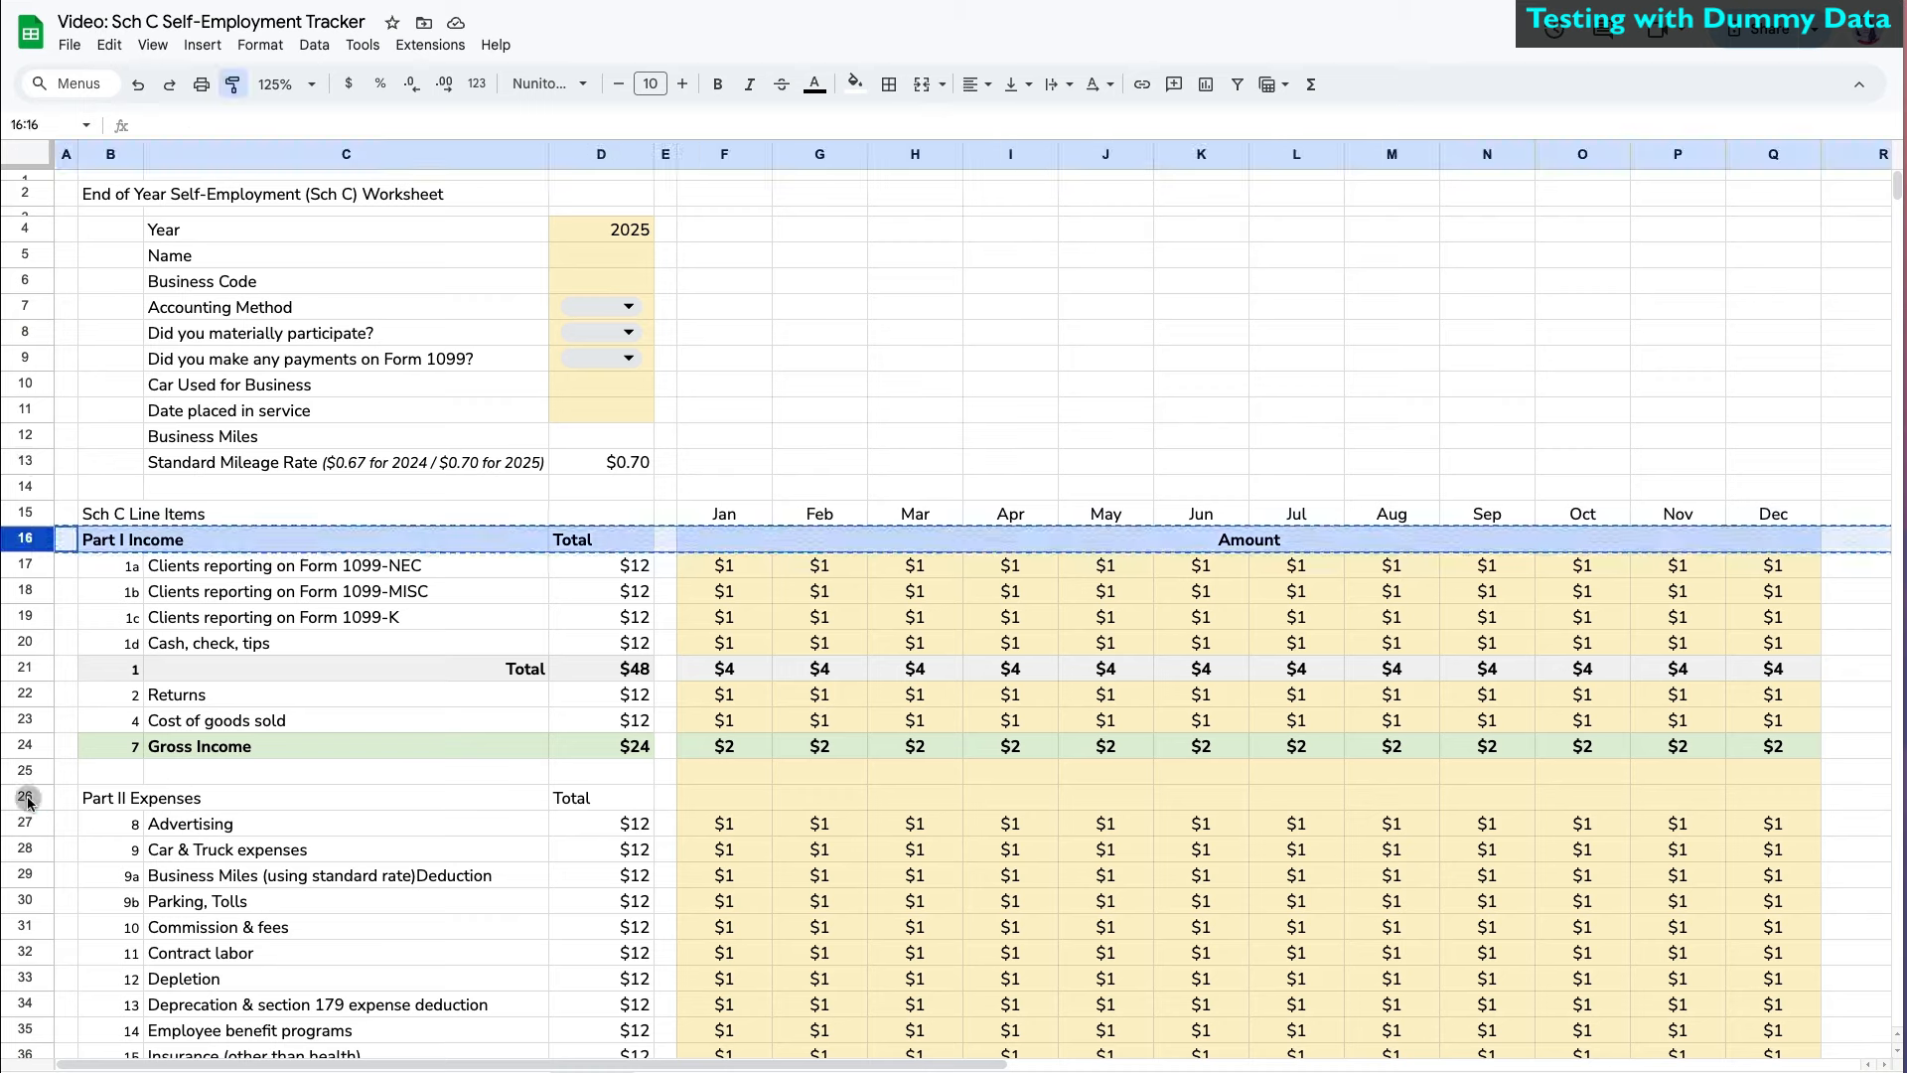
left_click(30, 798)
- Add outer borders around the Part I Income heading, the row 21 Total cells and the Gross Income row cells
left_click_drag(112, 542, 601, 541)
left_click(889, 86)
left_click(1035, 129)
left_click(819, 462)
left_click_drag(112, 669, 601, 670)
left_click(889, 86)
left_click(1035, 129)
left_click_drag(725, 669, 1773, 670)
left_click(890, 85)
left_click(1034, 129)
left_click_drag(111, 747, 601, 745)
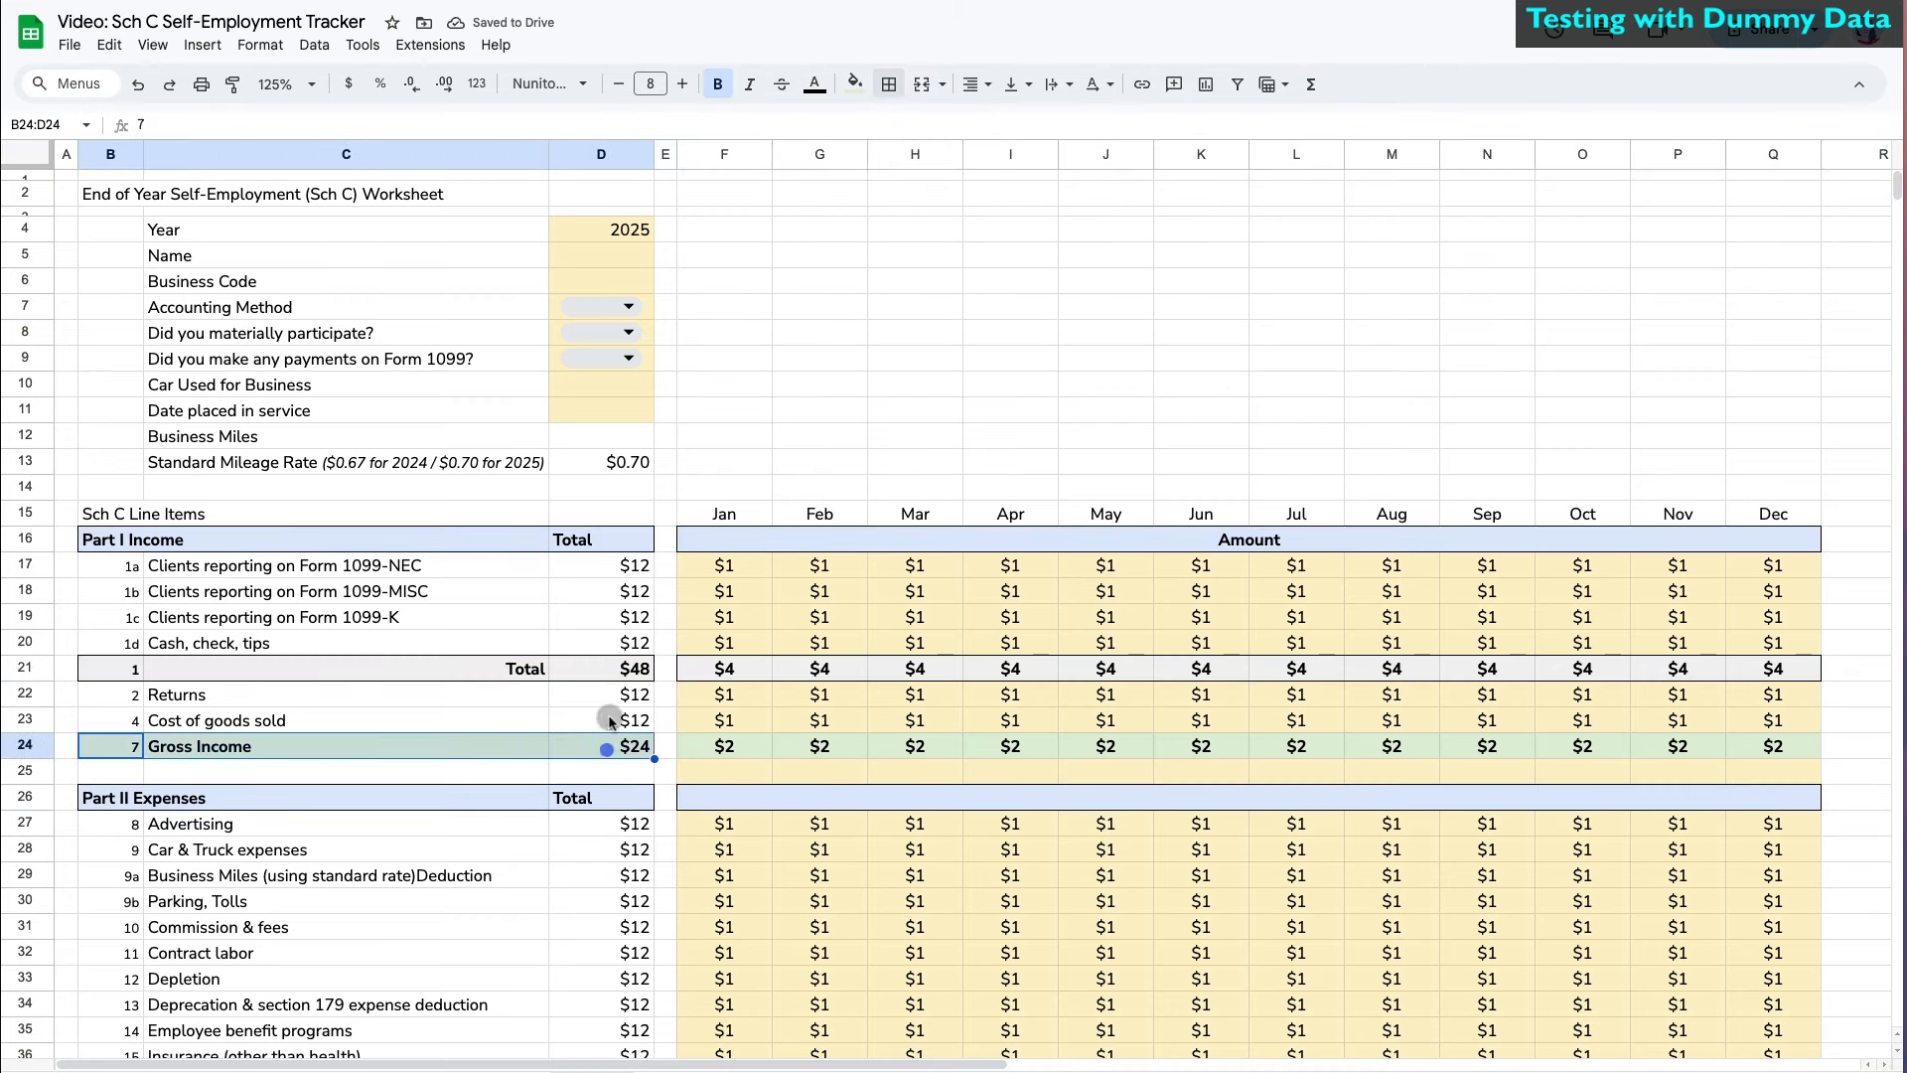
left_click(889, 86)
left_click(1034, 129)
- Clear D28:Q28, and right-align and italicize the sub-item labels for 9a–9b, 16a–16b, 20a–20b, 24a–24b and 27a–27c
key("Delete")
scroll(658, 939, "down", 6)
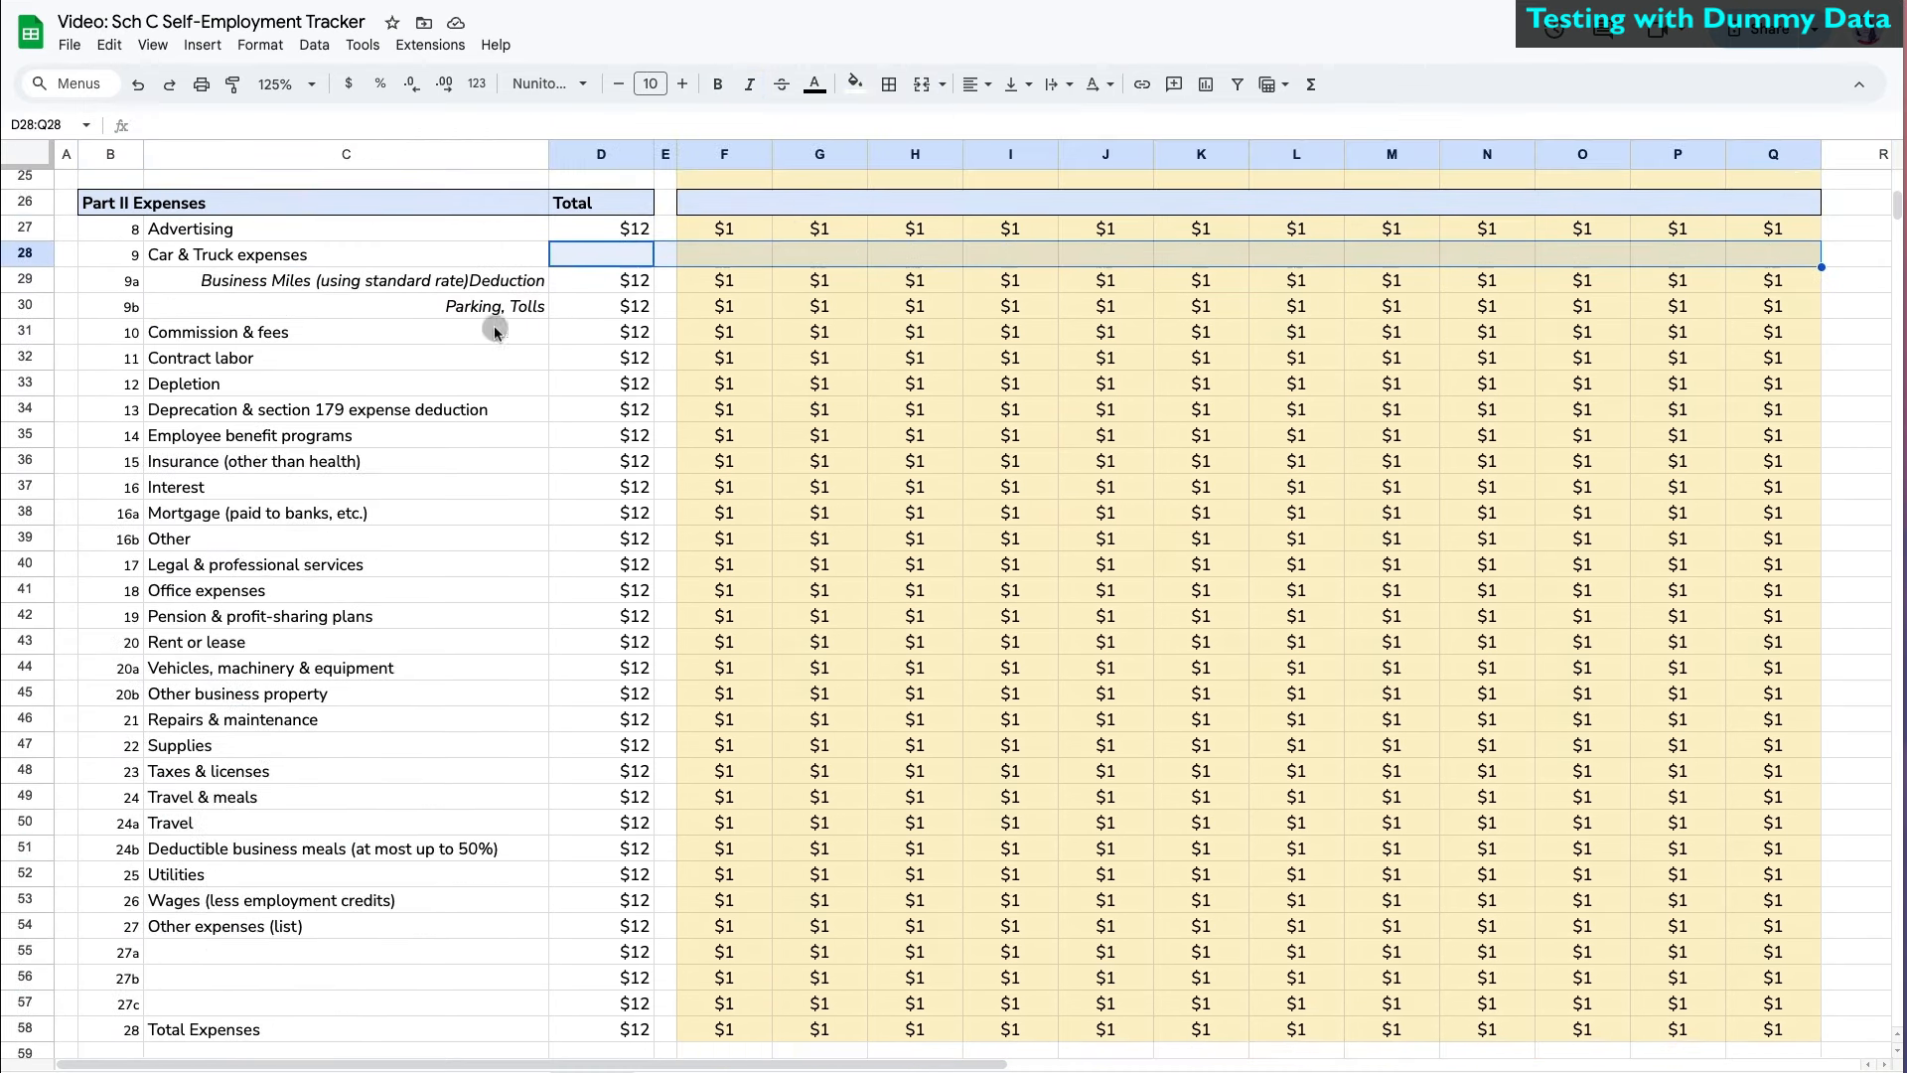
left_click_drag(439, 281, 438, 307)
left_click_drag(327, 514, 328, 539)
left_click_drag(328, 668, 328, 694)
left_click_drag(323, 824, 324, 849)
left_click_drag(298, 953, 289, 1001)
left_click(977, 87)
- Fill the Car & Truck expenses and Interest rows, B:D and F:Q, with light gray
left_click_drag(111, 255, 601, 256)
left_click_drag(725, 255, 1773, 256)
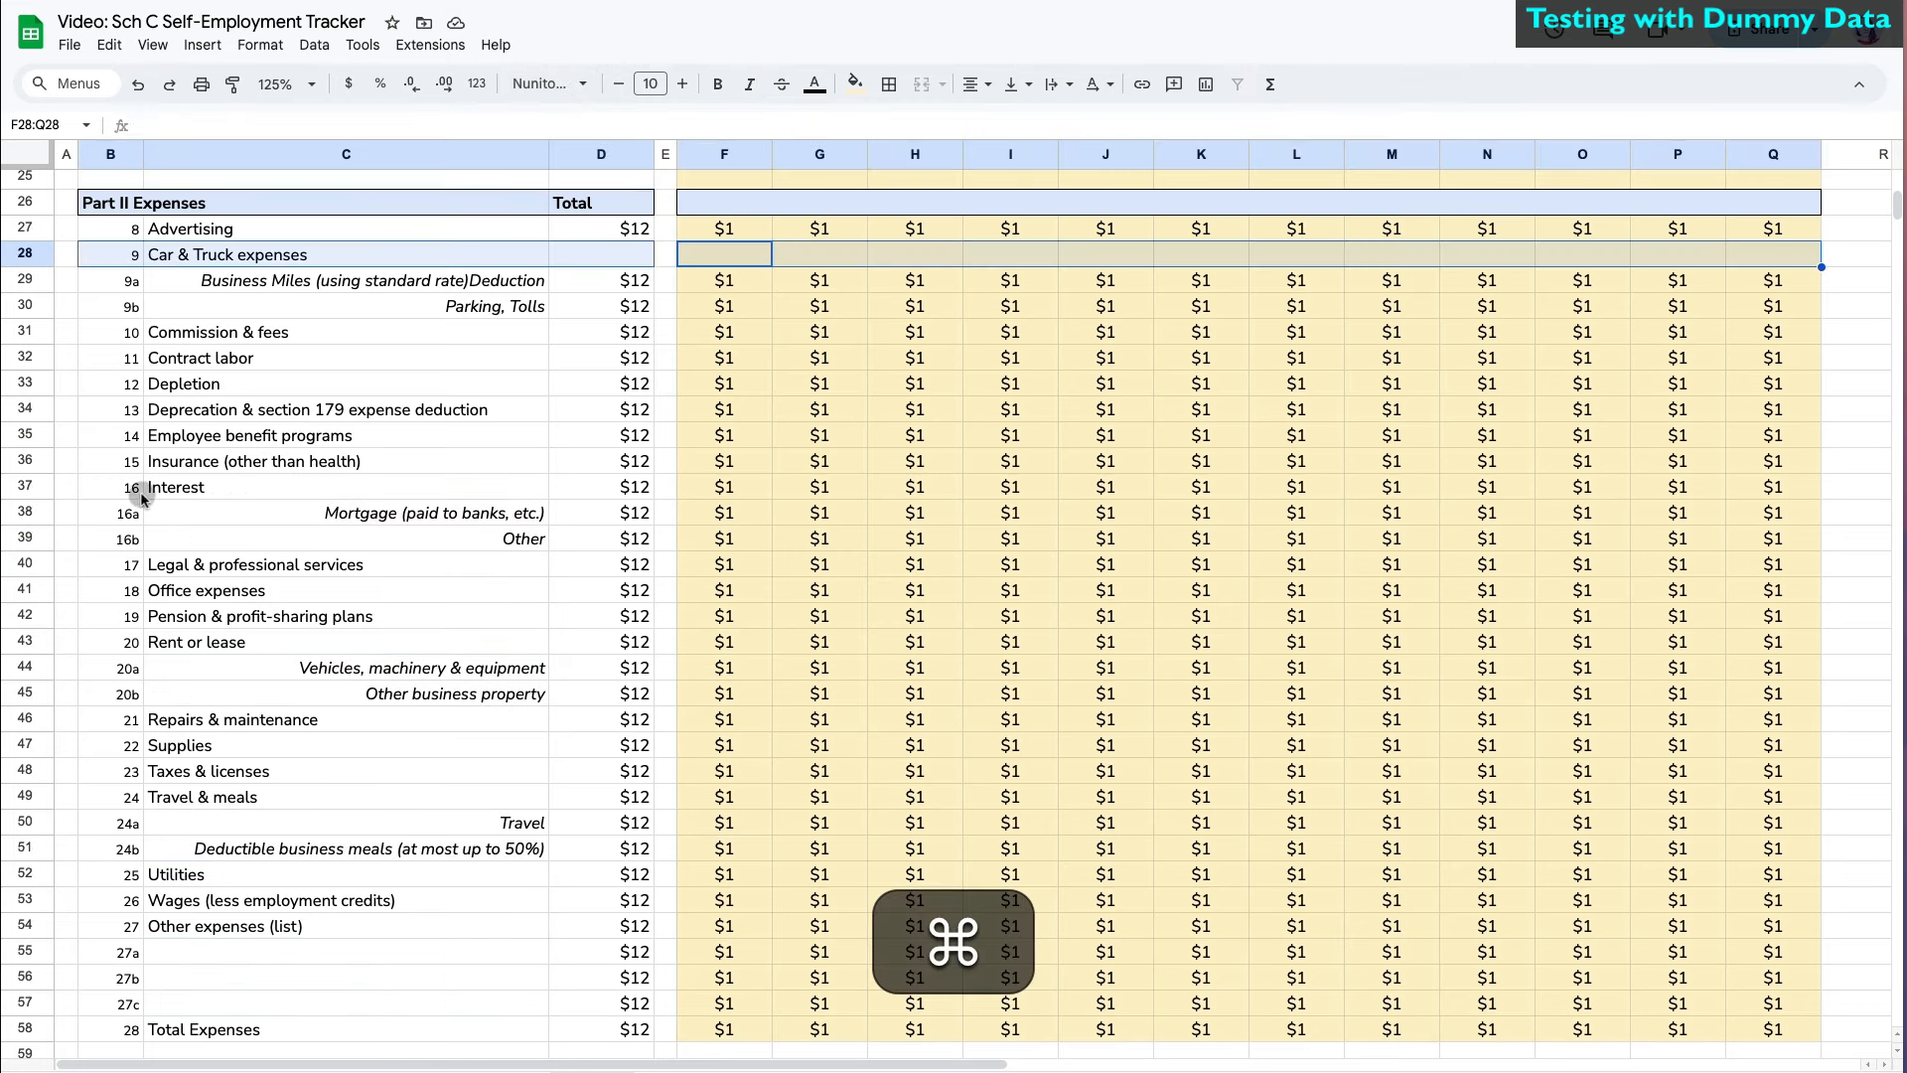
left_click_drag(129, 487, 601, 488)
left_click_drag(725, 488, 1774, 488)
left_click(855, 85)
left_click(1023, 152)
- Clear the dummy values from the Interest, Rent or lease, and Travel & meals category rows
left_click_drag(601, 488, 1773, 487)
key("Delete")
scroll(406, 900, "up", 6)
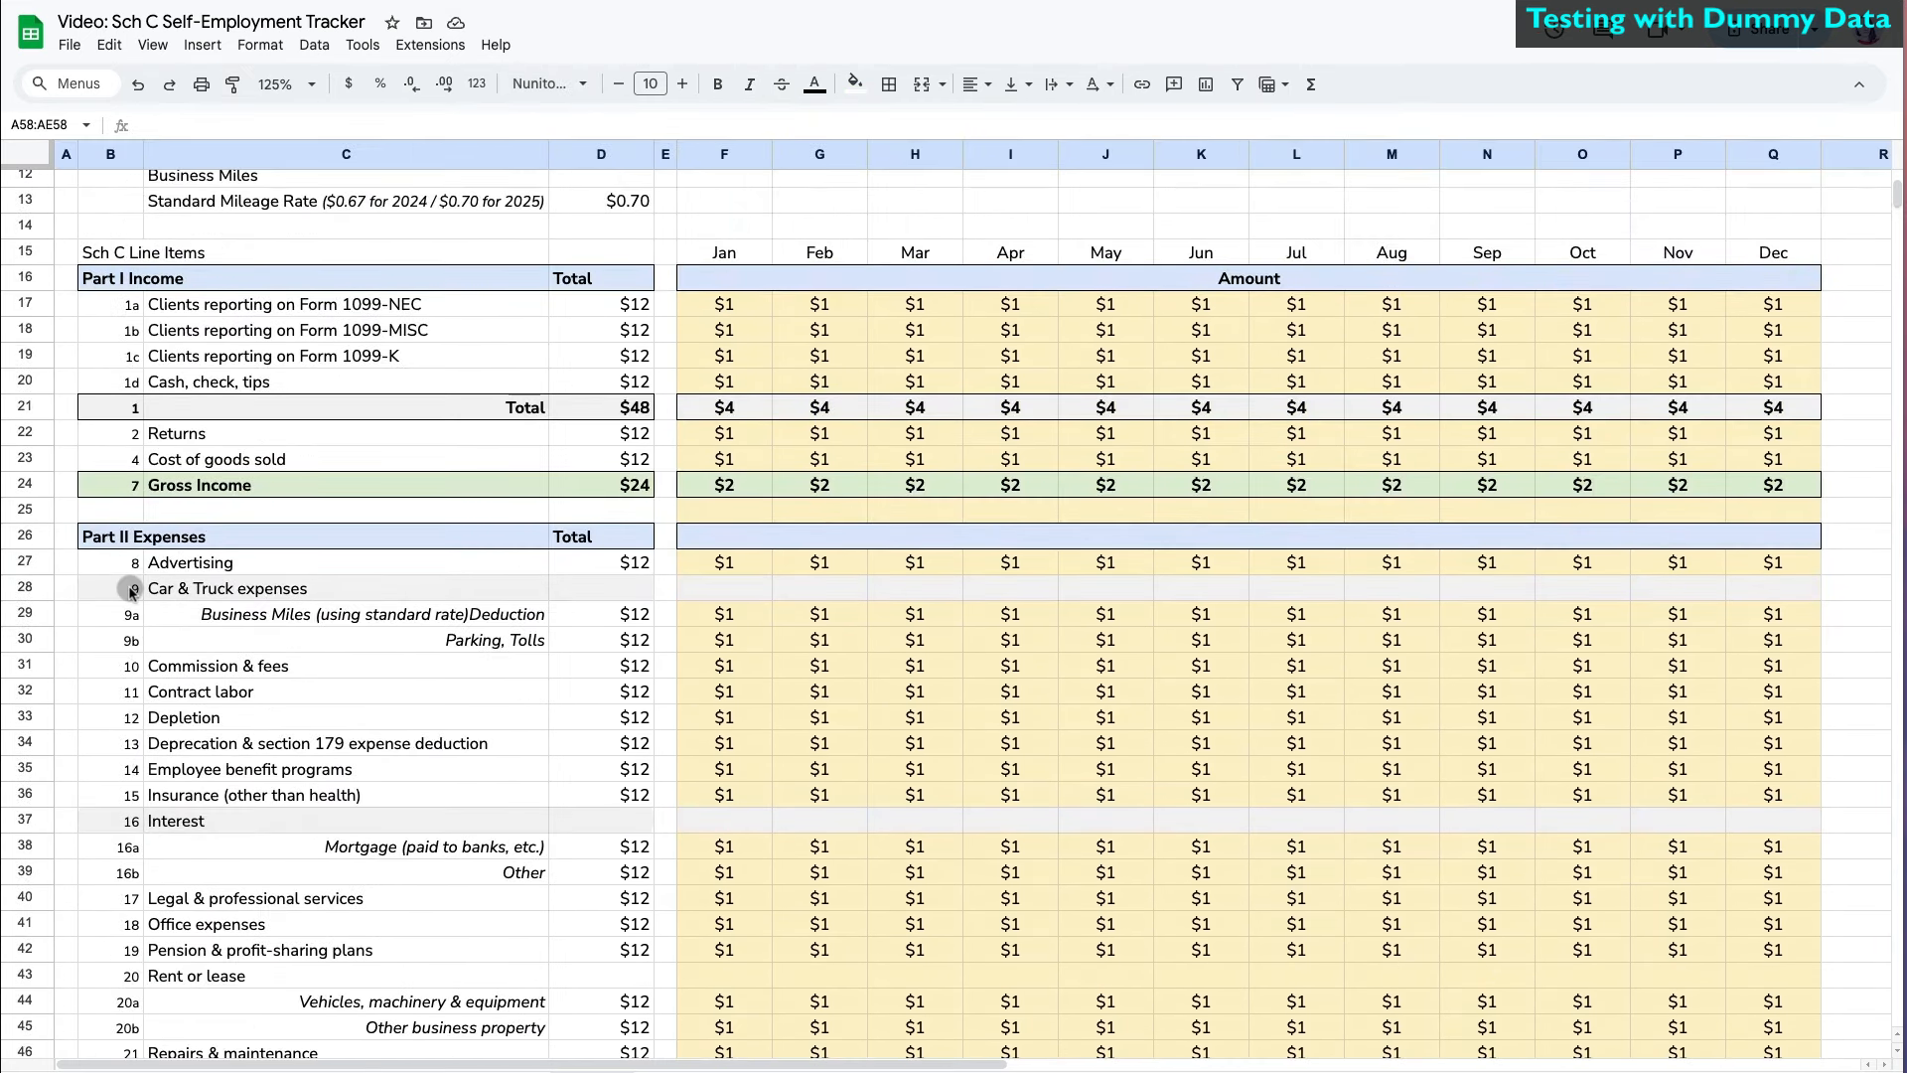
- Copy the gray category row formatting onto rows 43, 49 and 54
left_click(25, 587)
left_click(35, 821)
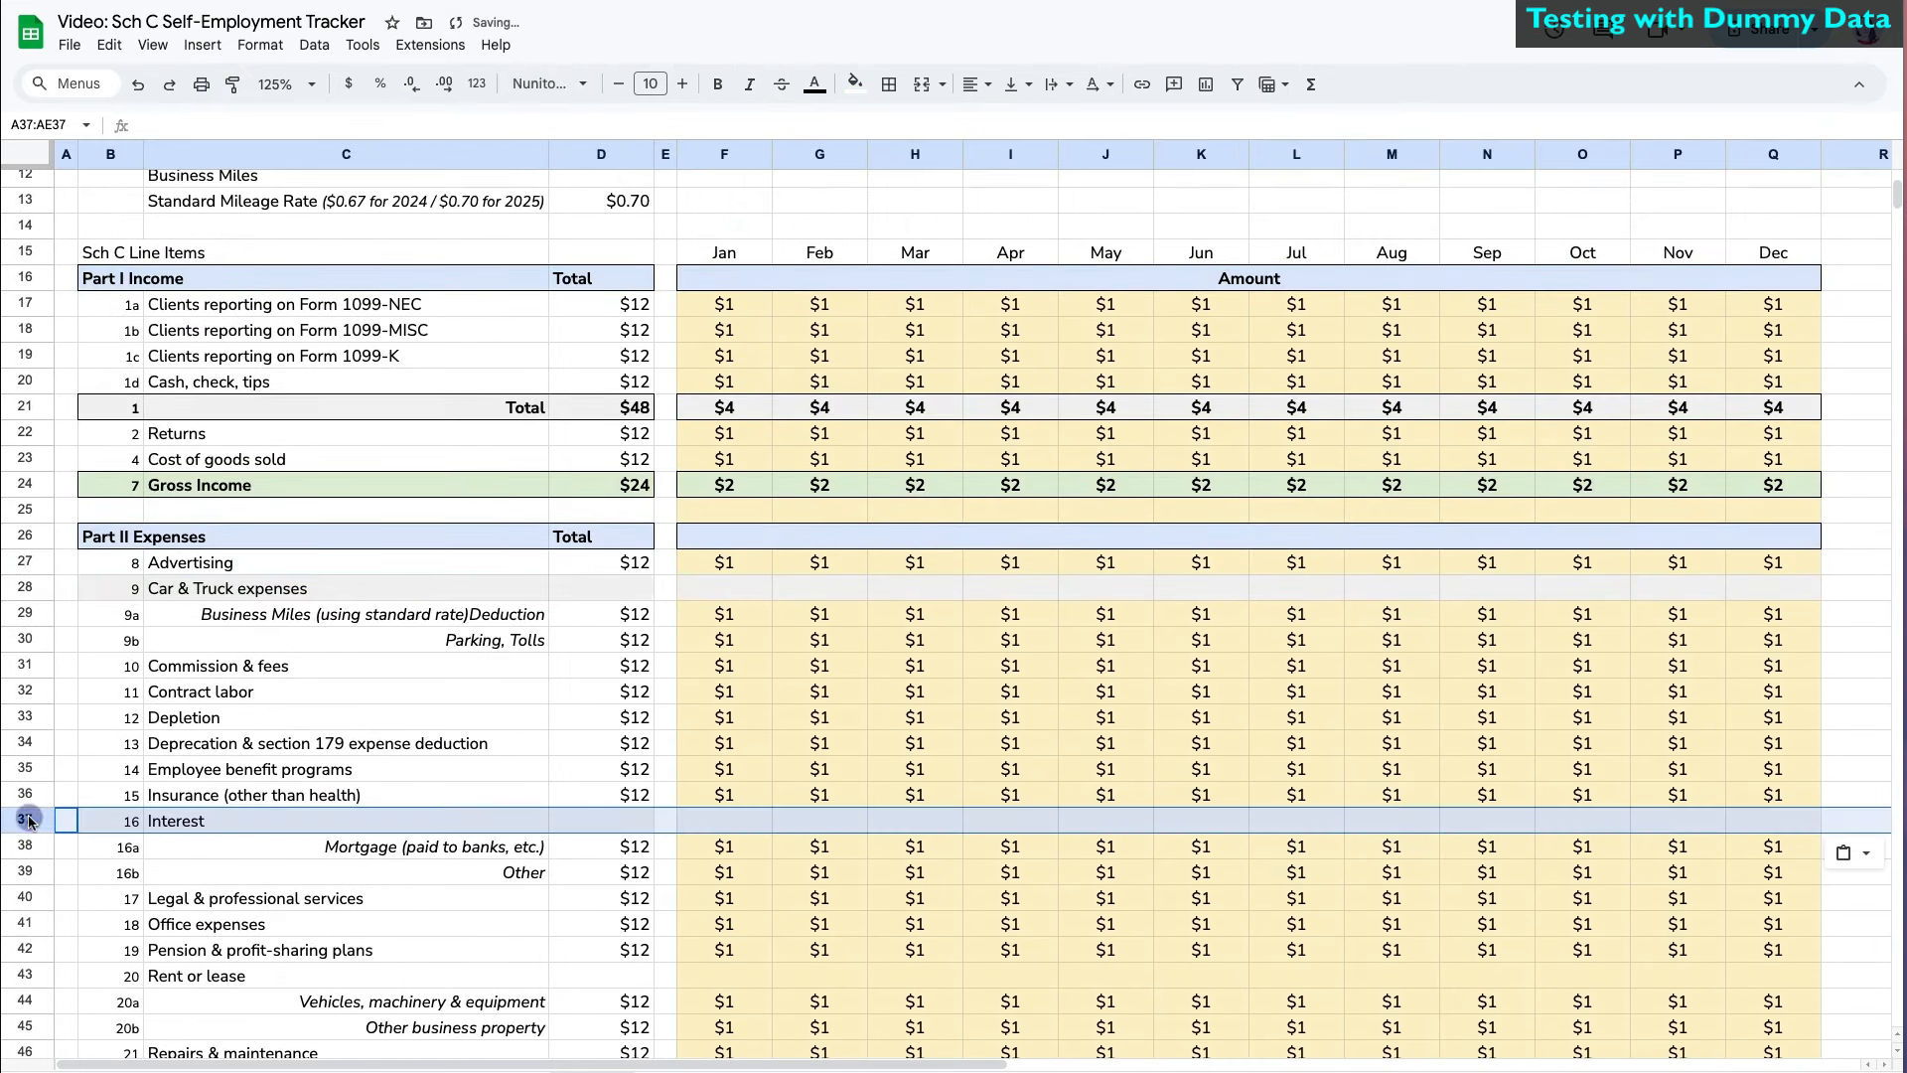
scroll(211, 792, "down", 2)
left_click(25, 784)
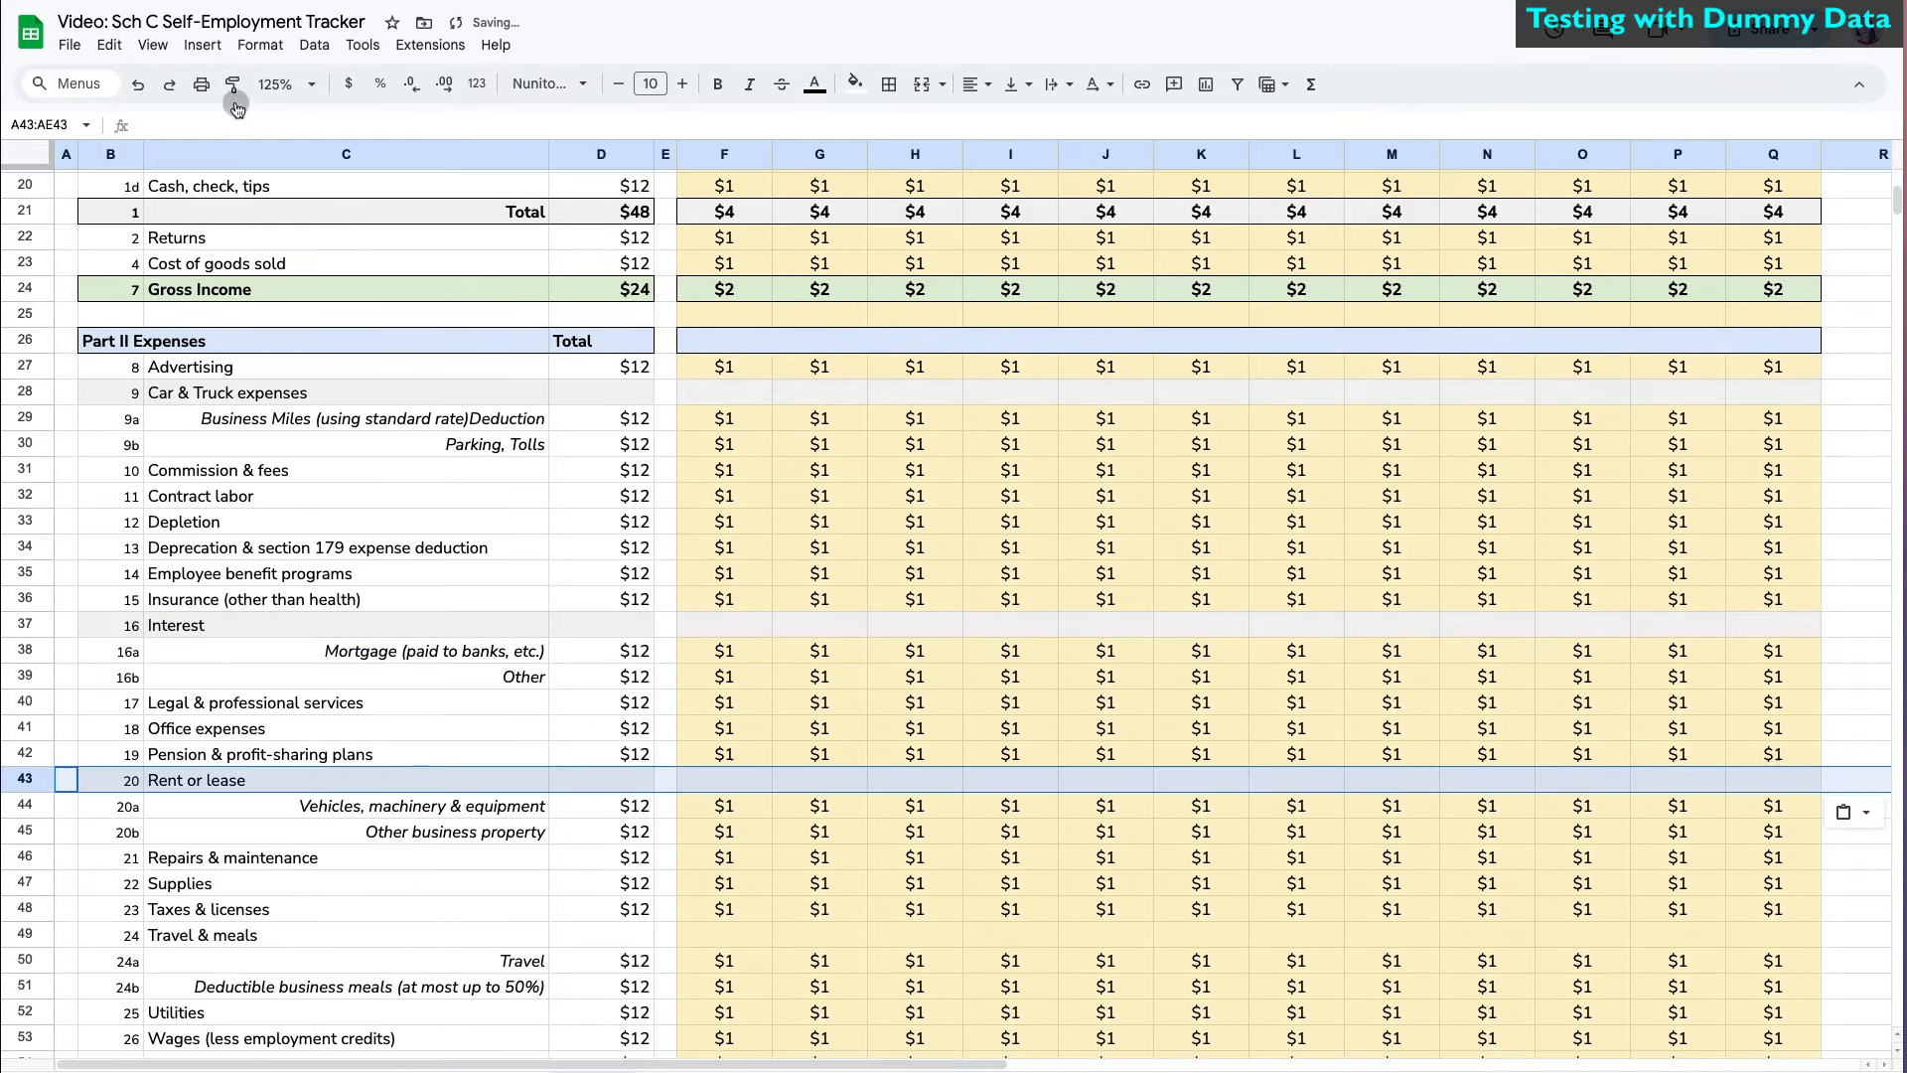
left_click(233, 95)
left_click(25, 935)
scroll(25, 935, "down", 2)
left_click(233, 93)
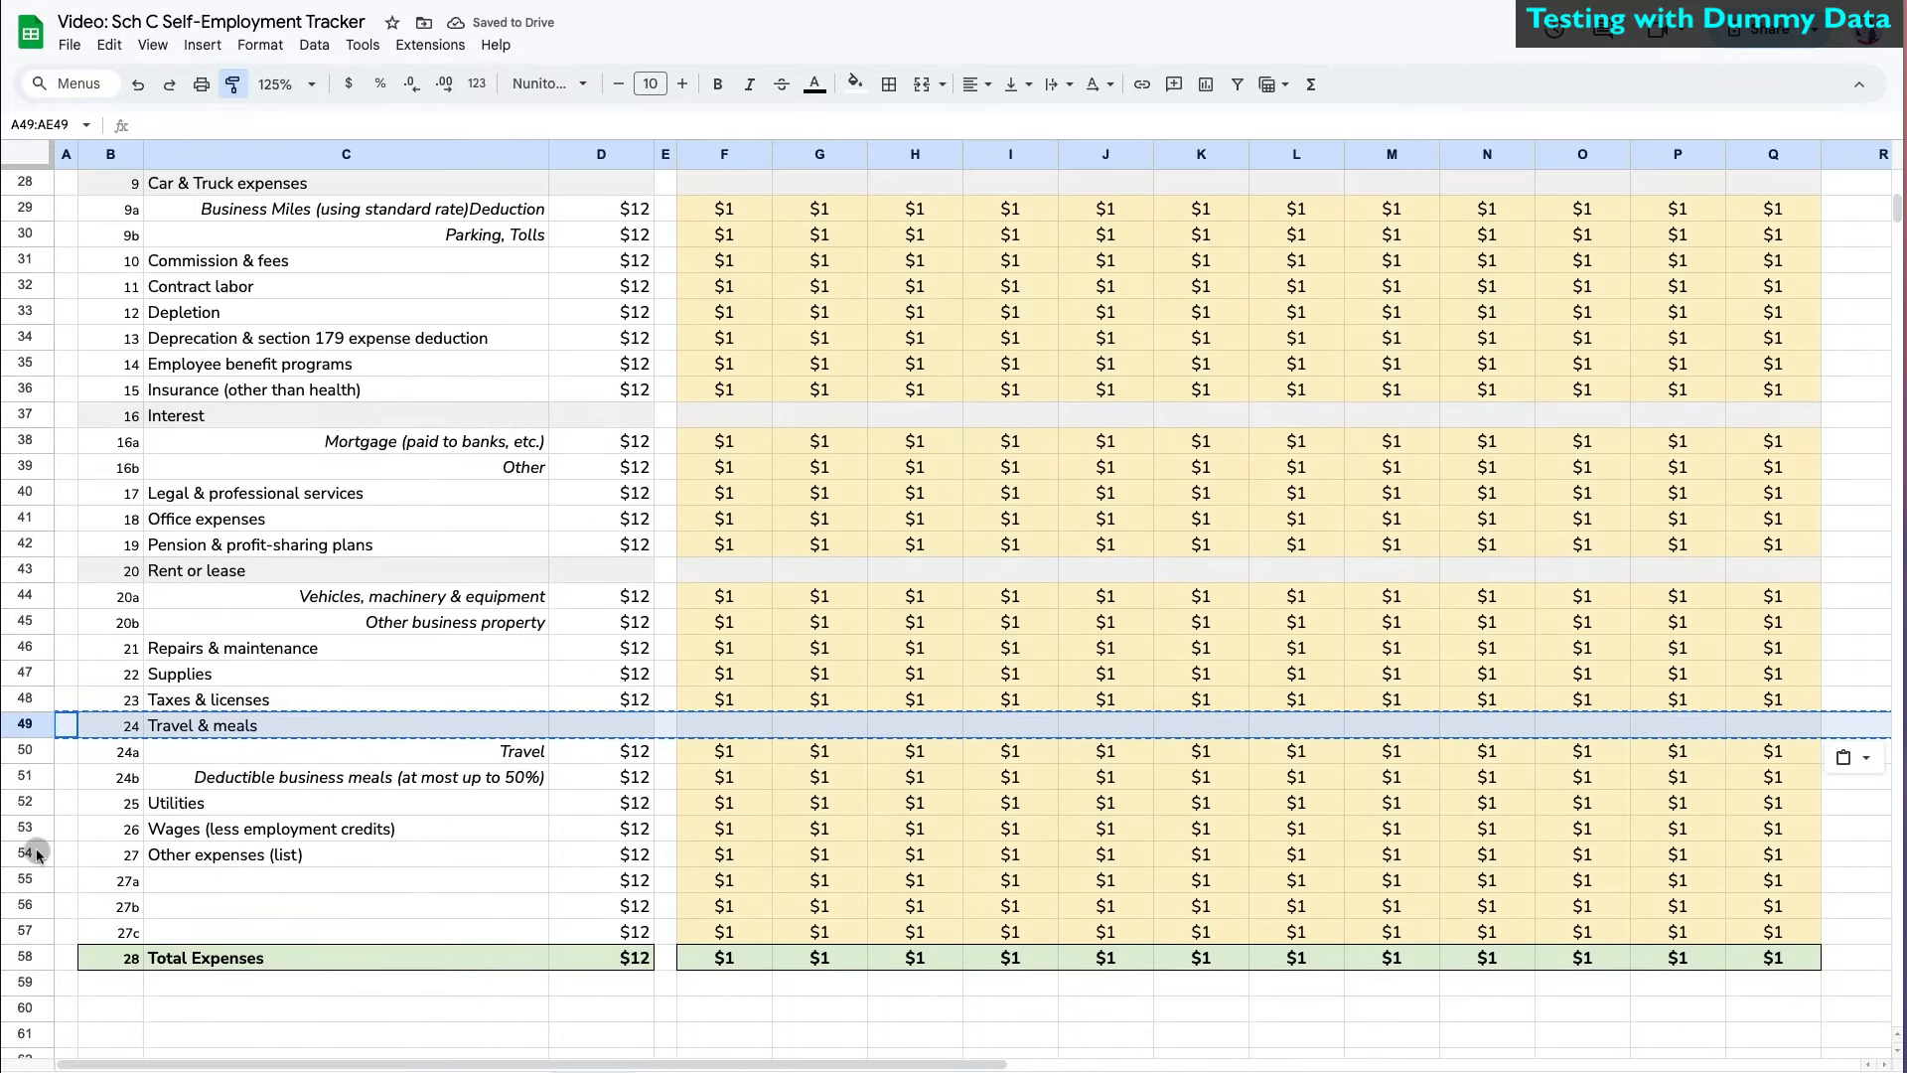
left_click(35, 853)
- Clear the dummy values in D54:Q54 of the Other expenses row
left_click(384, 902)
left_click_drag(606, 855, 1768, 852)
key("Delete")
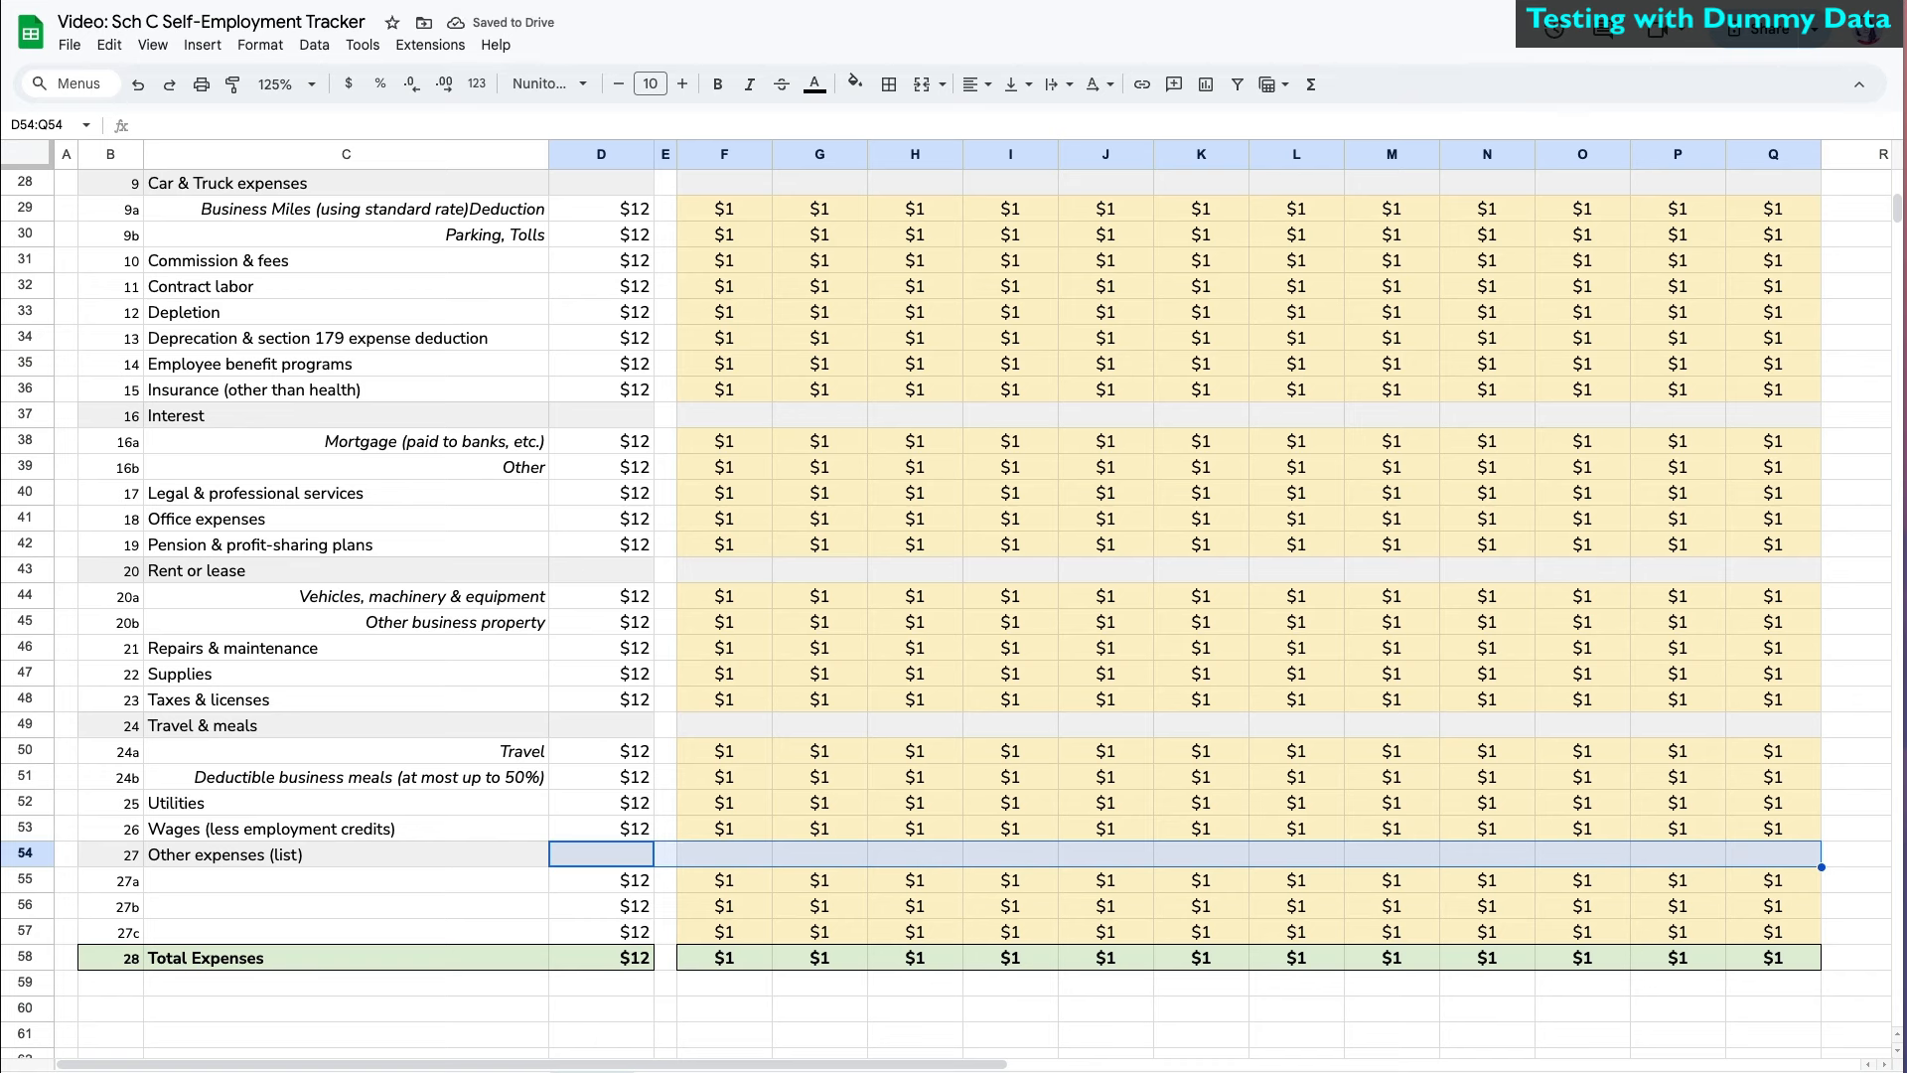
scroll(966, 676, "up", 5)
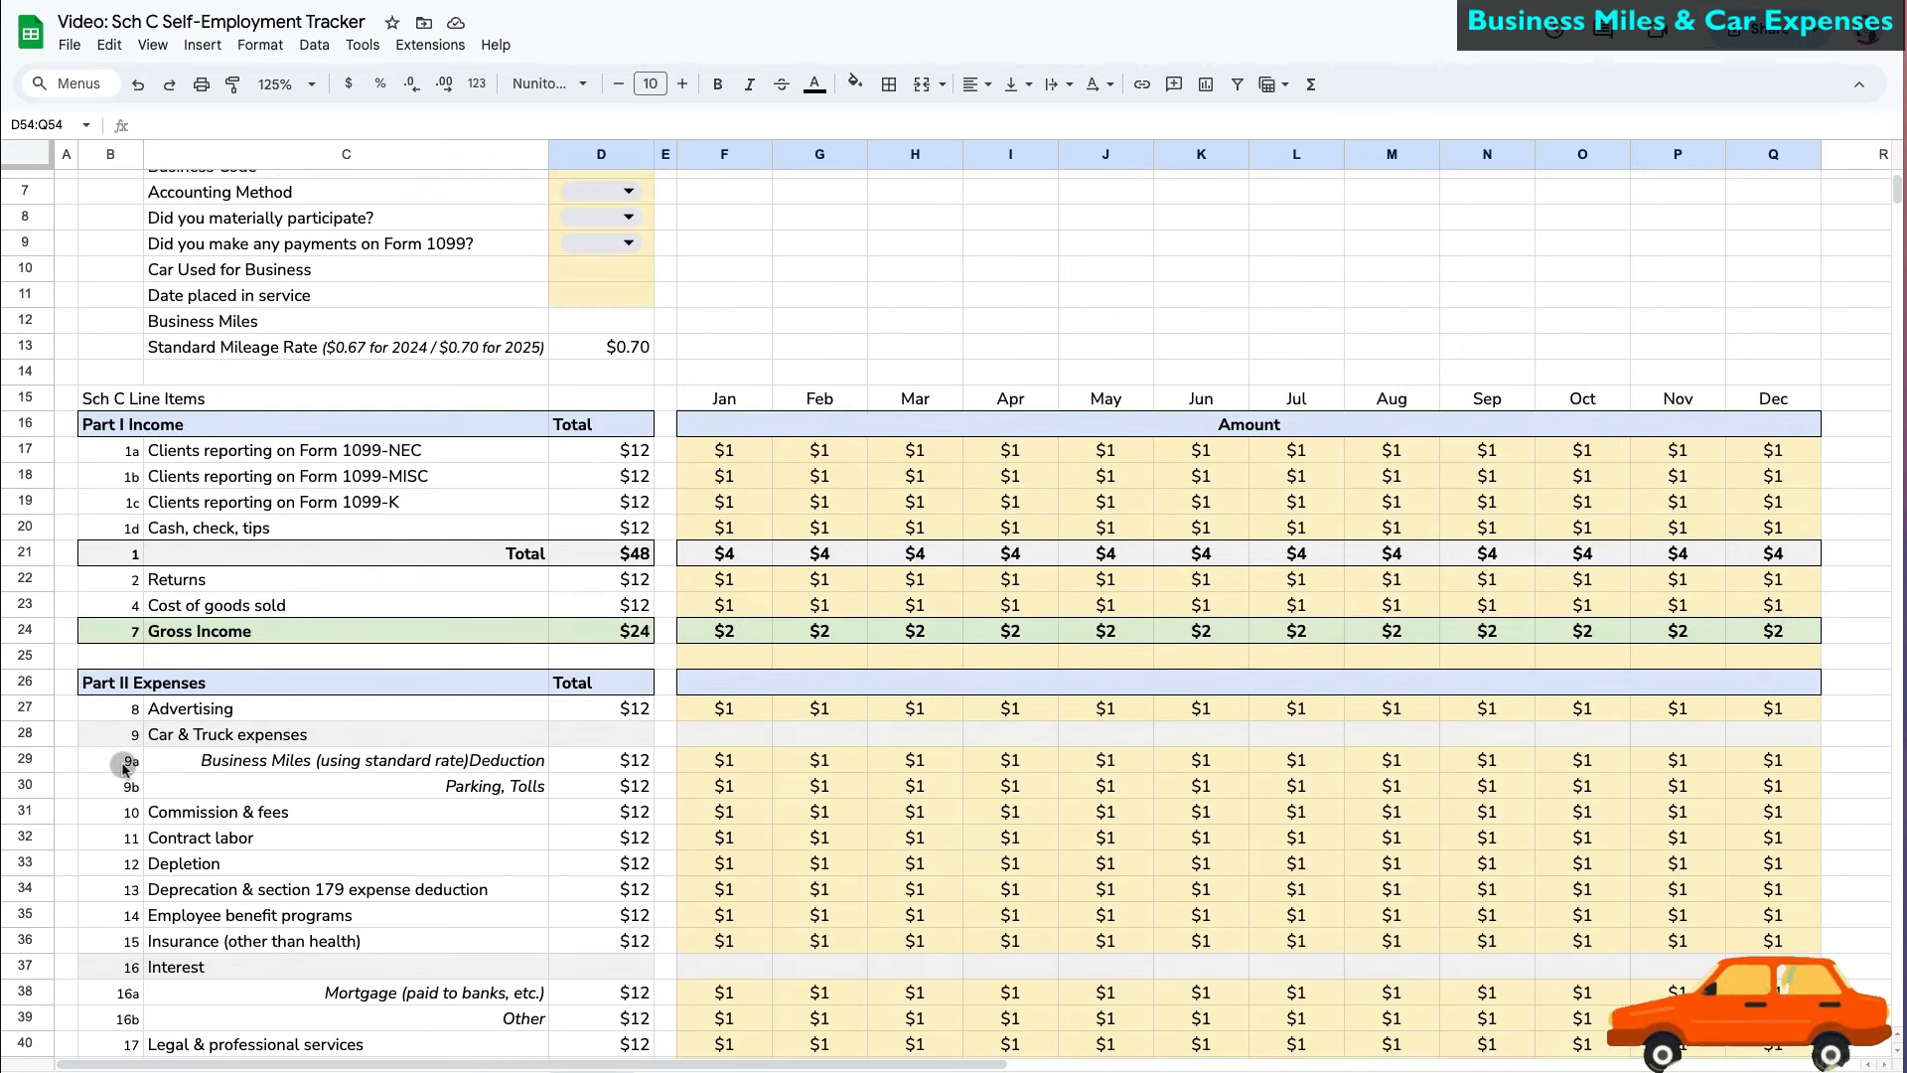
- Fill the monthly Business Miles cells F12:Q12 with light yellow
left_click(613, 770)
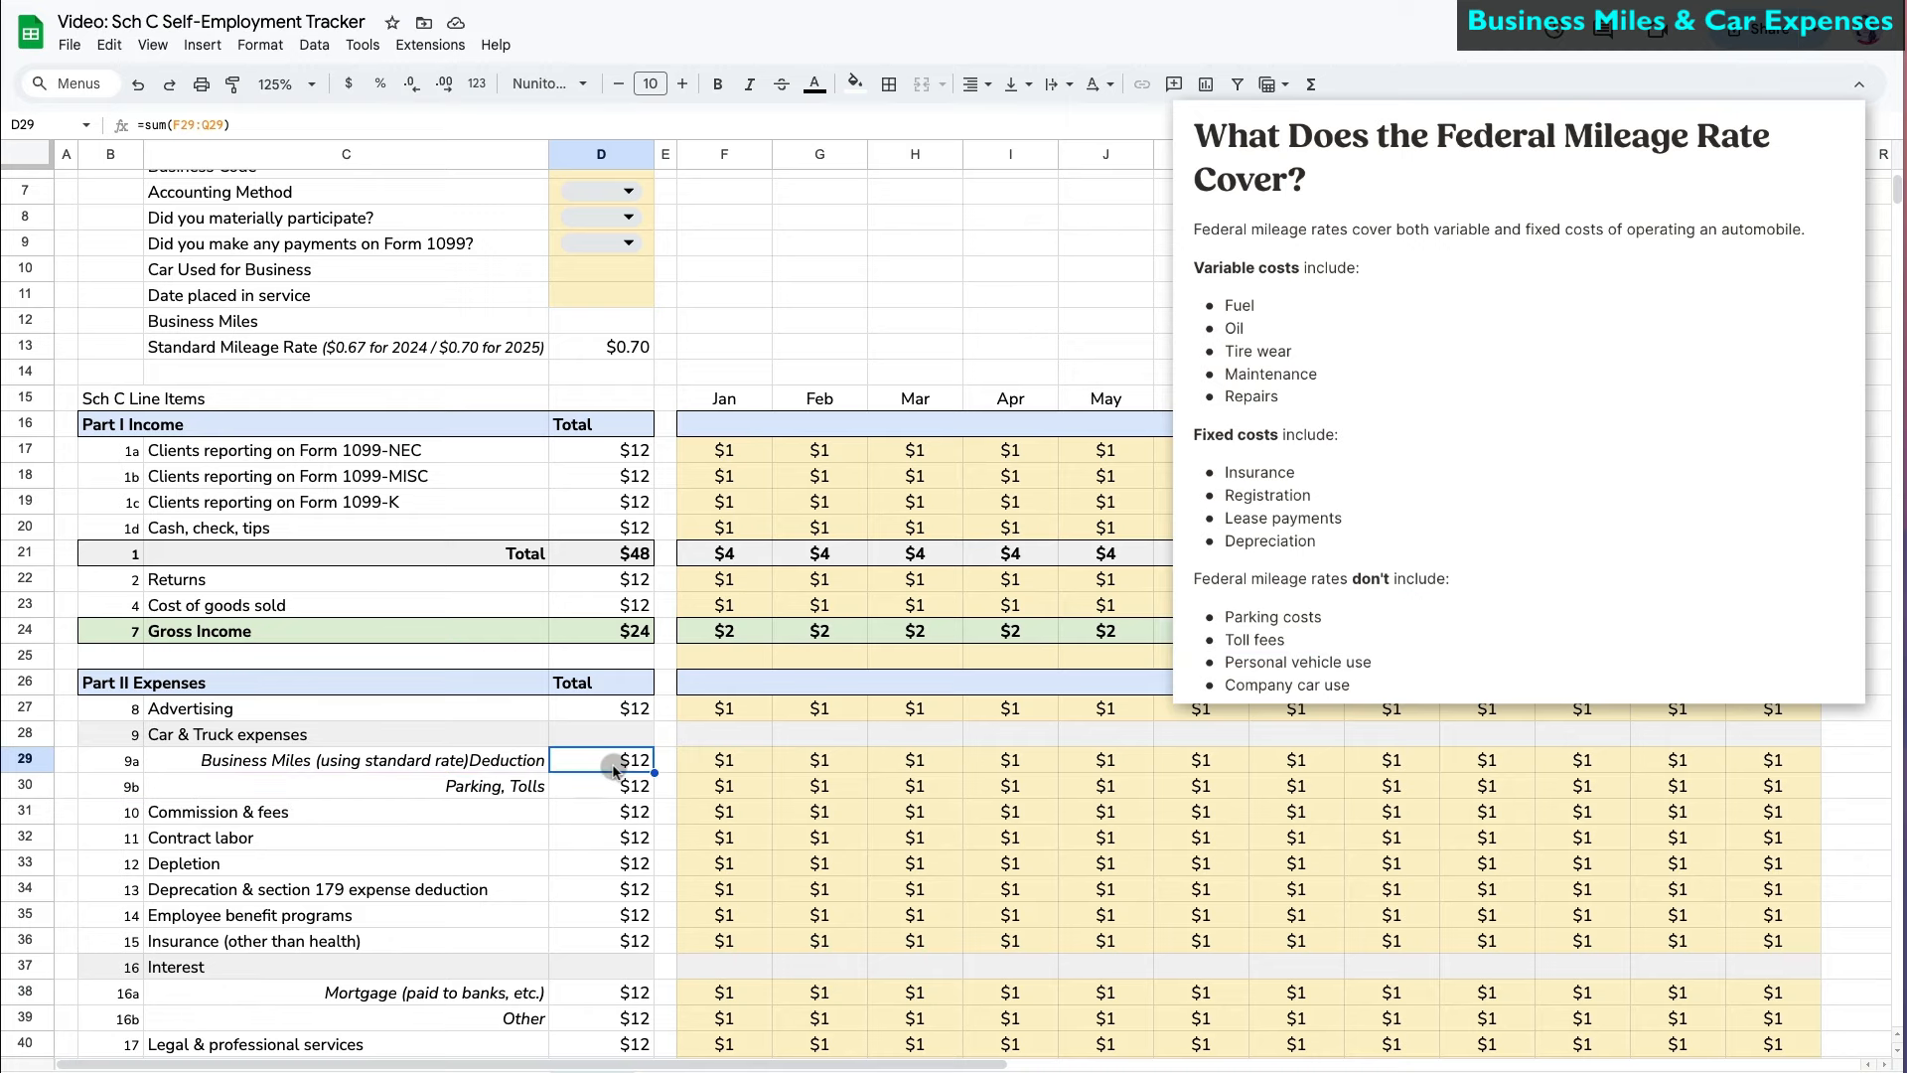
left_click_drag(713, 323, 1754, 320)
left_click(855, 83)
left_click(930, 202)
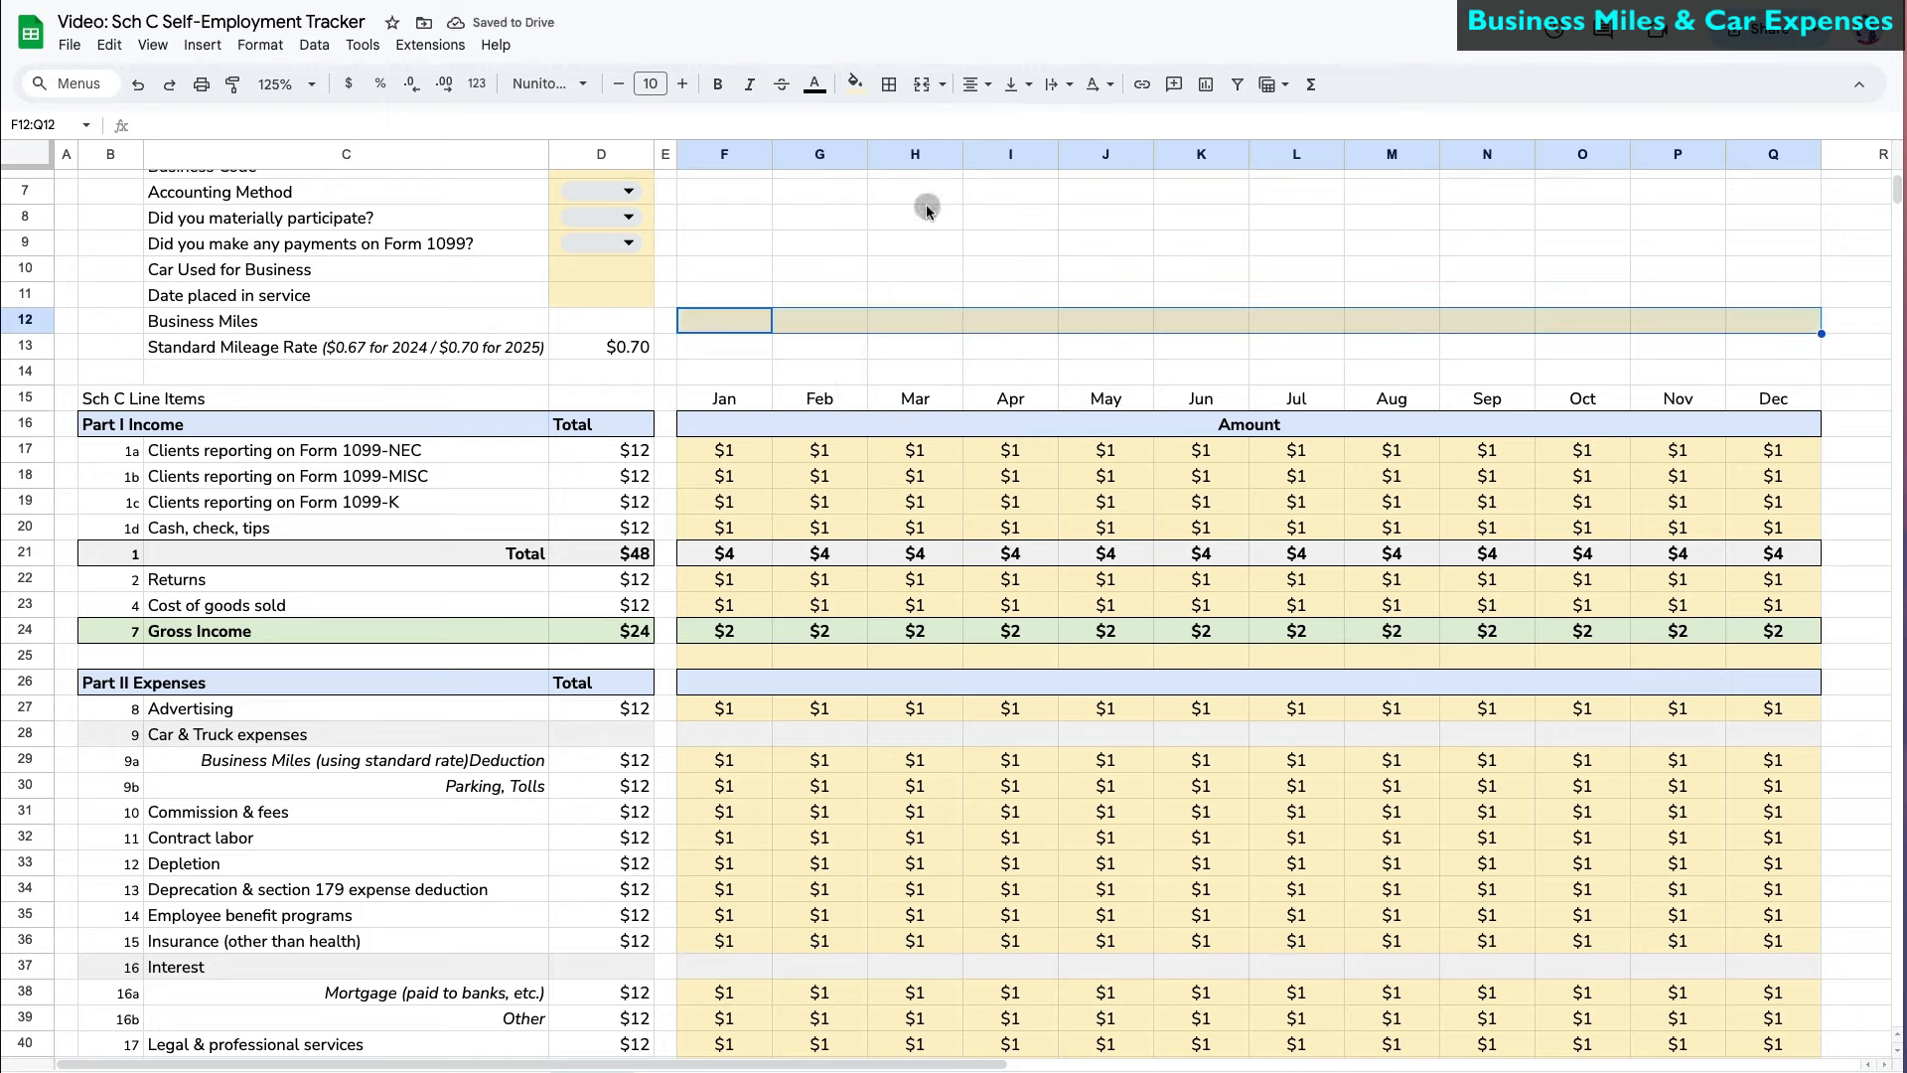
- Copy a line item's sum formula into D12 and its monthly dummy values into F12:Q12 for Business Miles
left_click(633, 468)
key("super+c")
left_click(623, 325)
key("super+v")
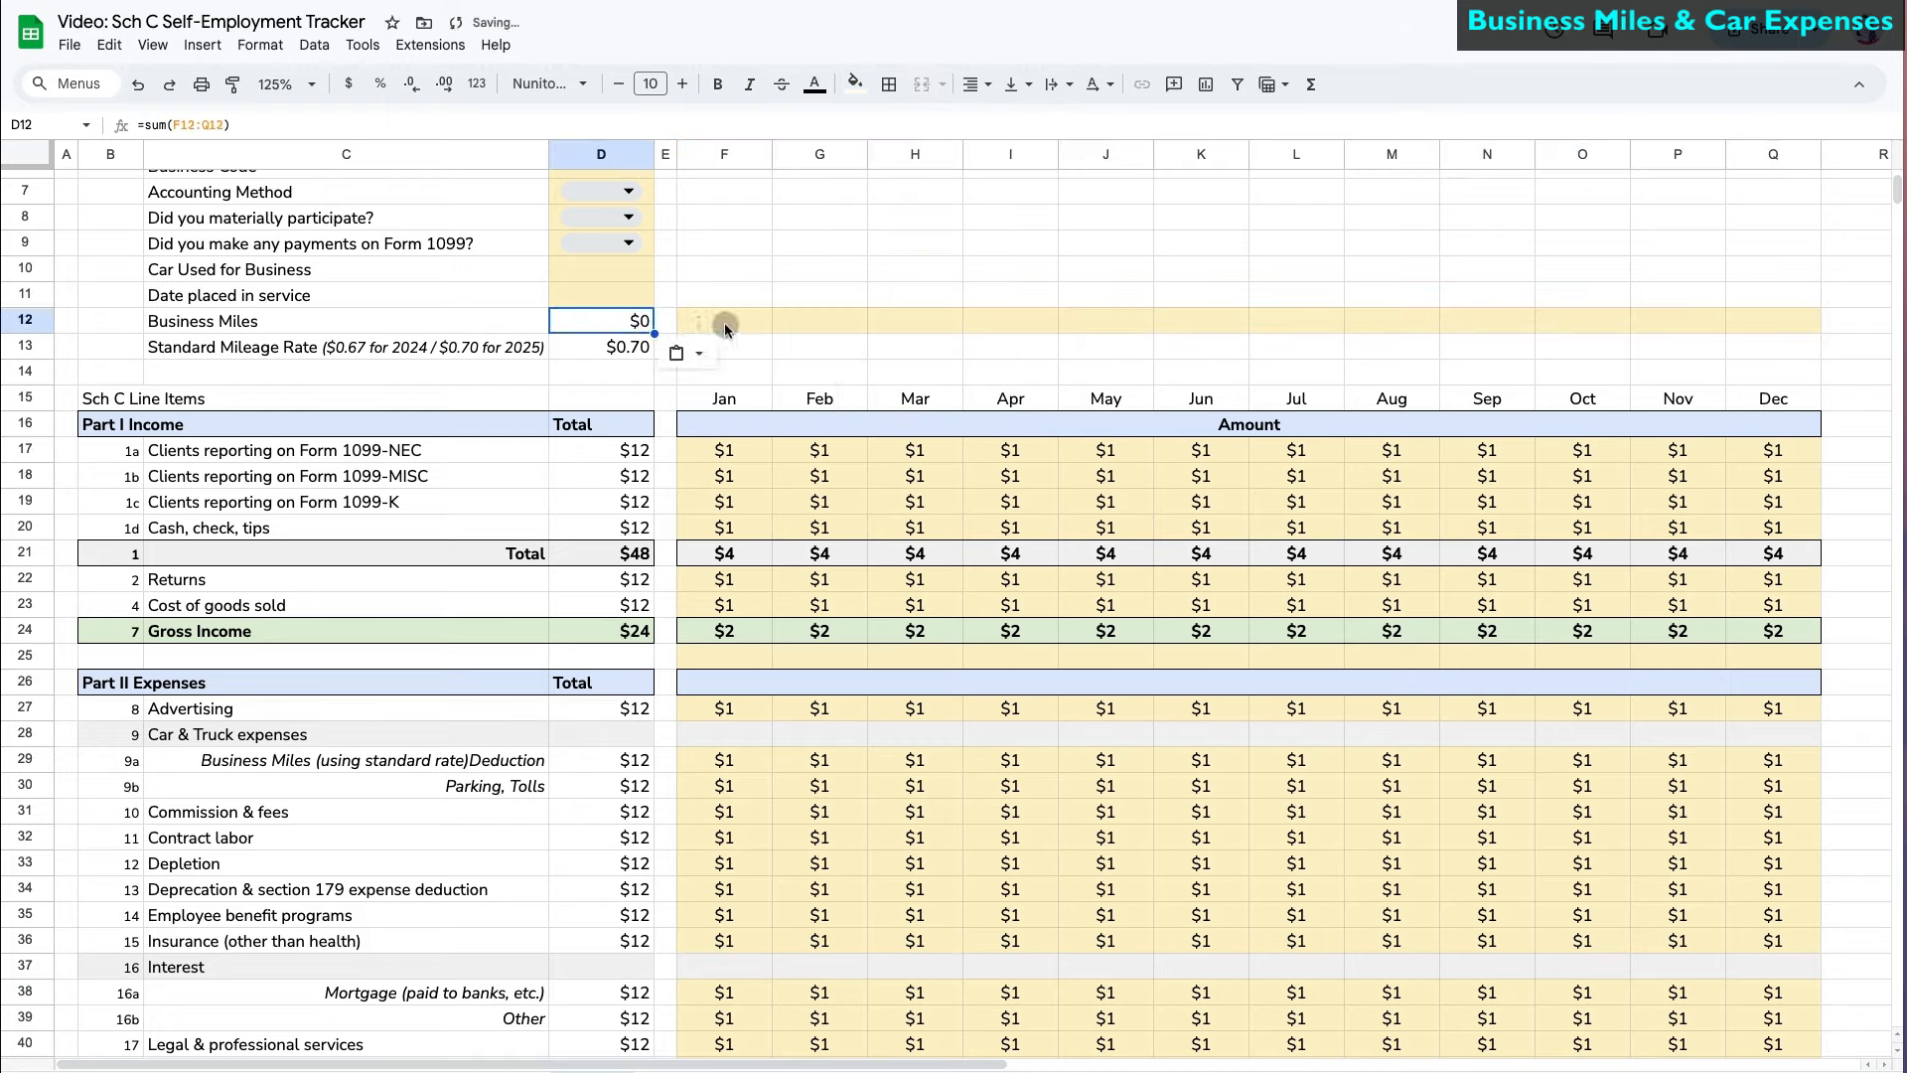
left_click_drag(725, 482, 1754, 477)
key("super+c")
left_click(747, 320)
key("super+v")
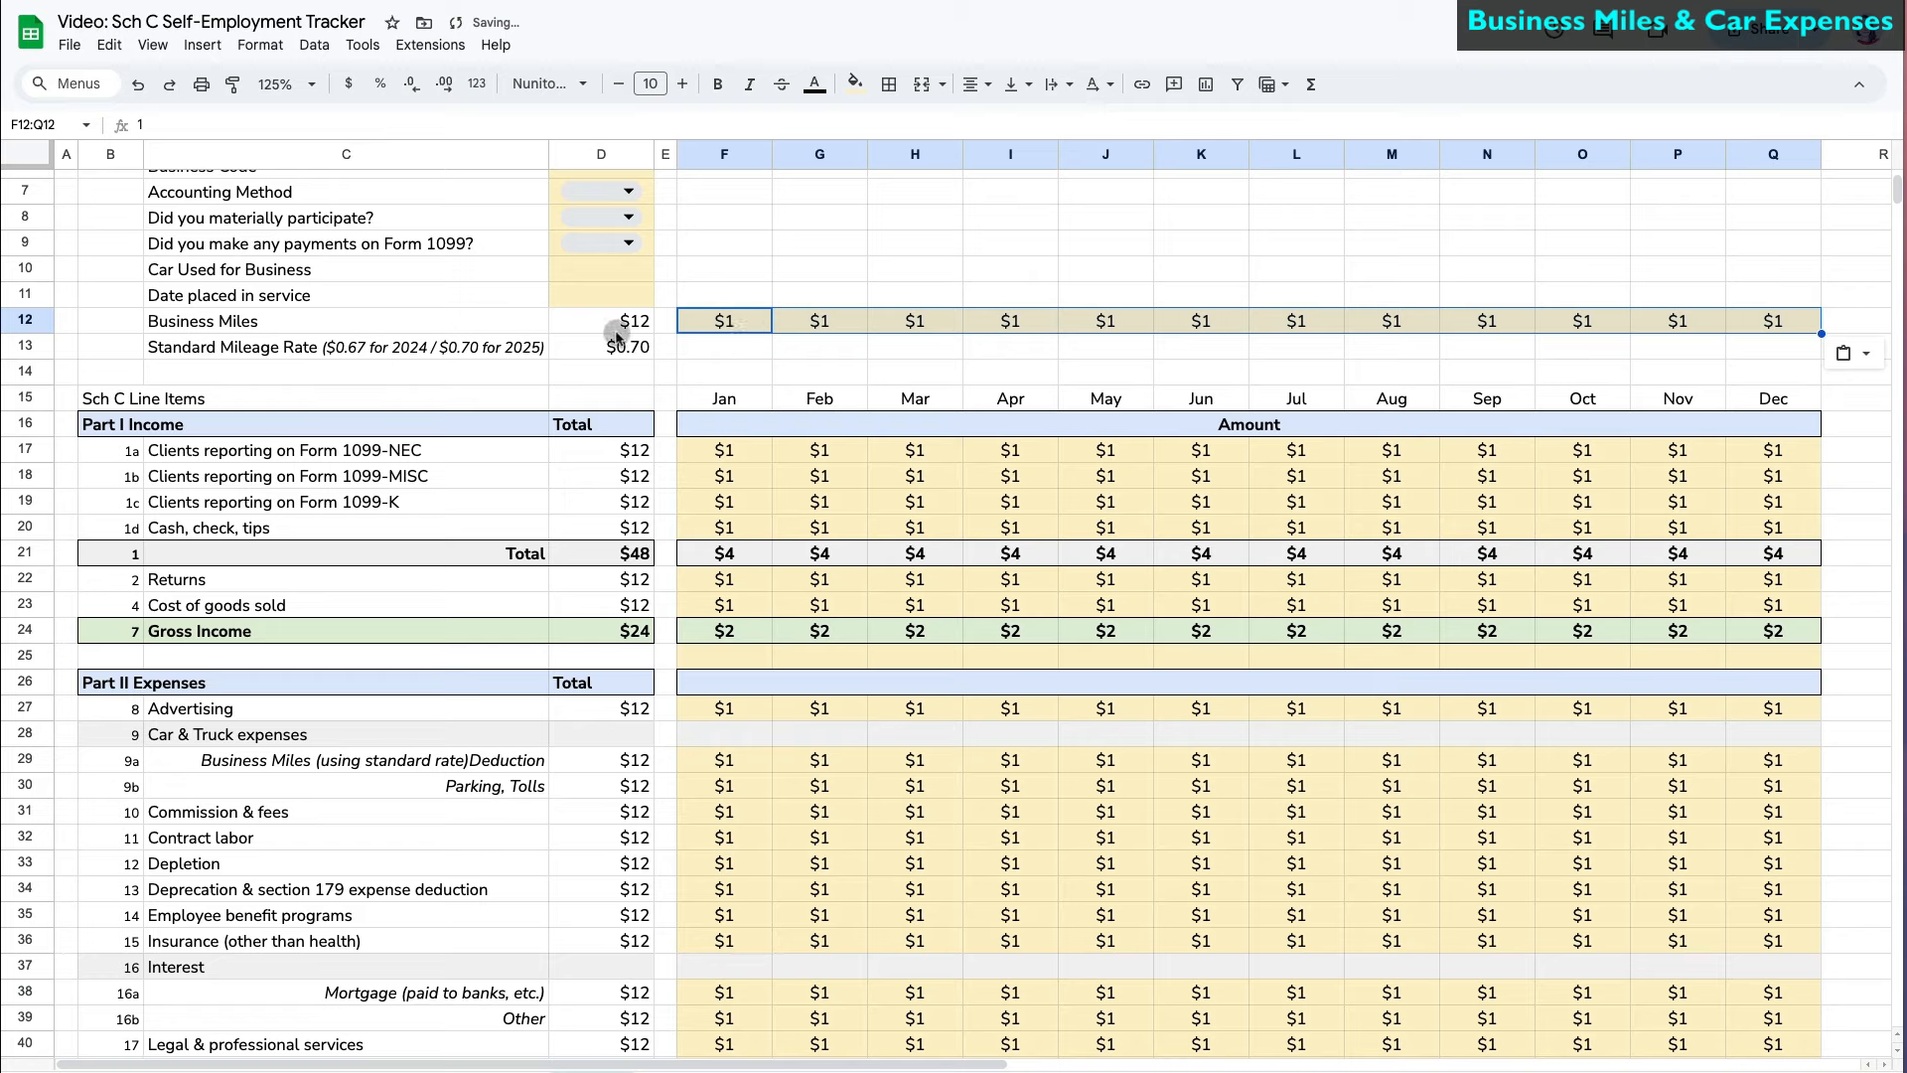
- Format the Business Miles cells D12:Q12 as plain numbers without decimal places
left_click_drag(617, 327, 1749, 330)
left_click(477, 84)
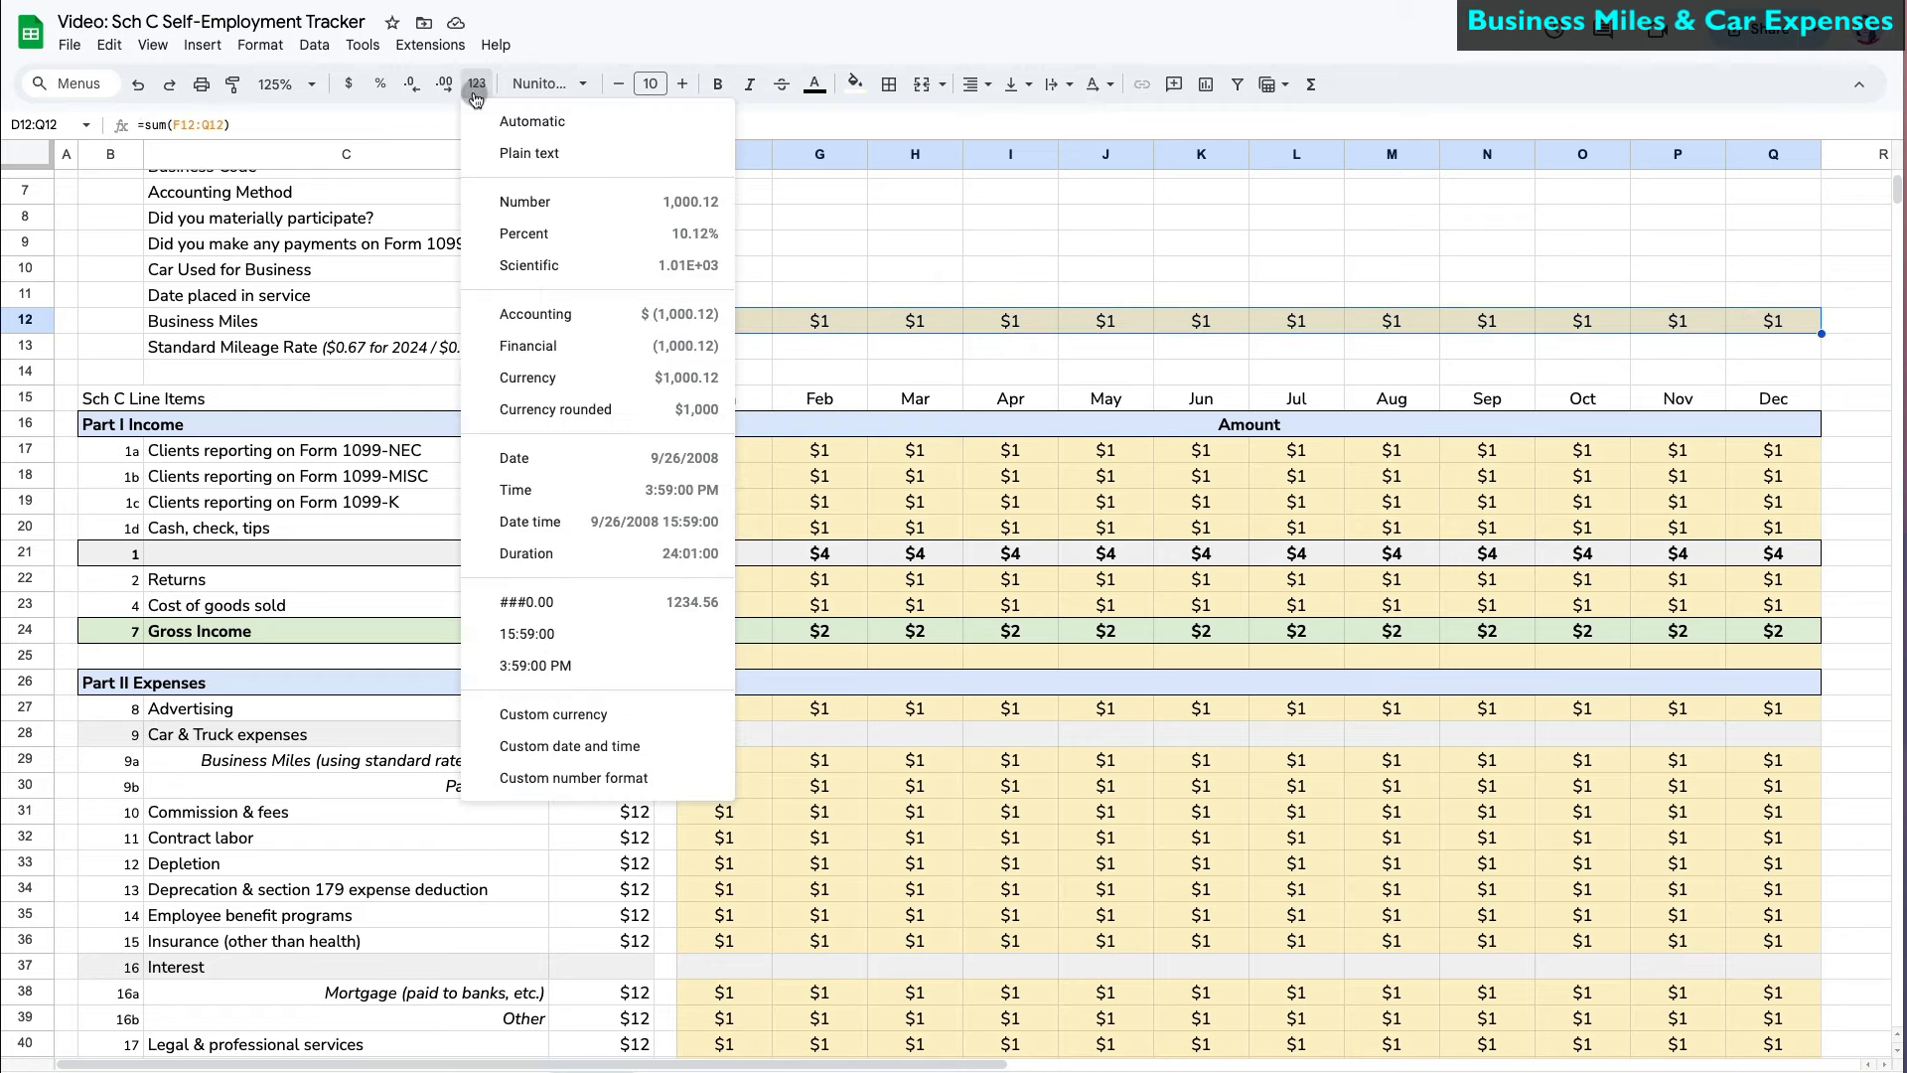
left_click(522, 204)
left_click(447, 87)
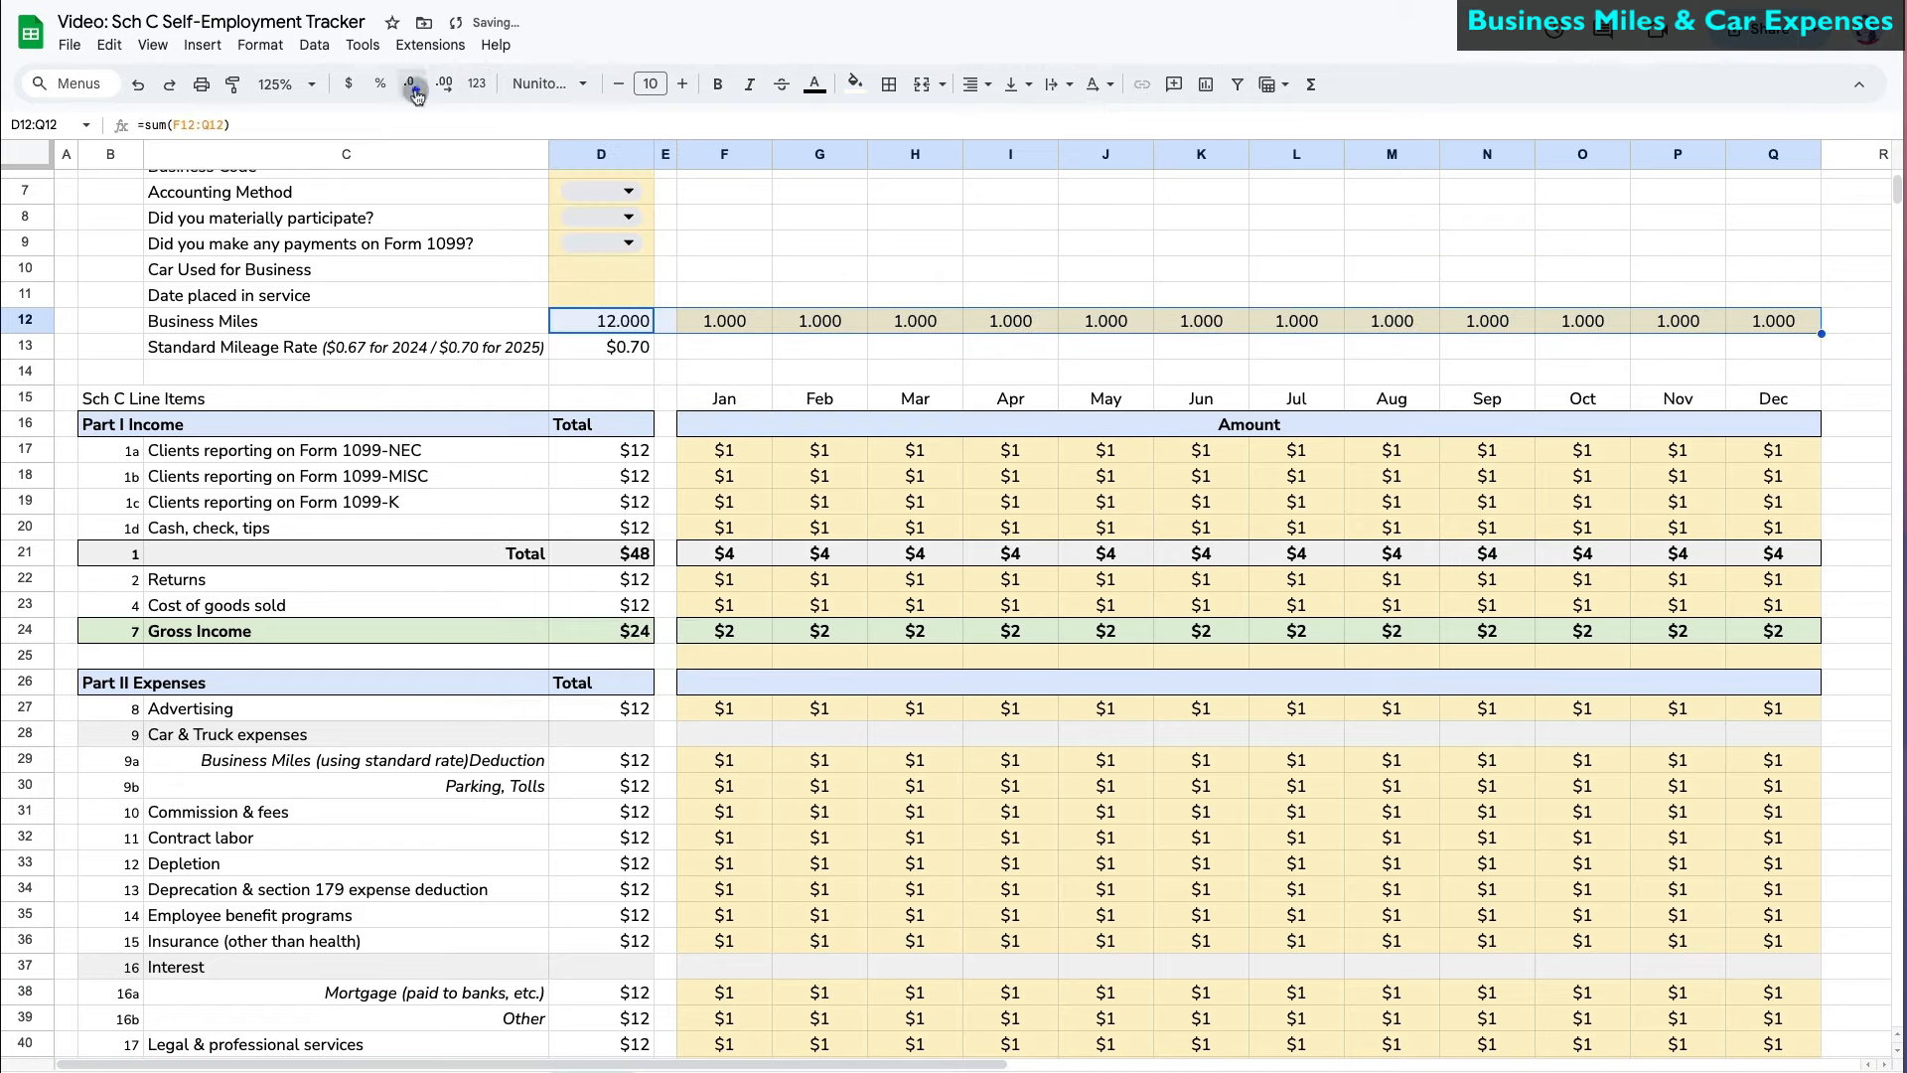
left_click(415, 89)
left_click(415, 91)
left_click(415, 91)
left_click(607, 326)
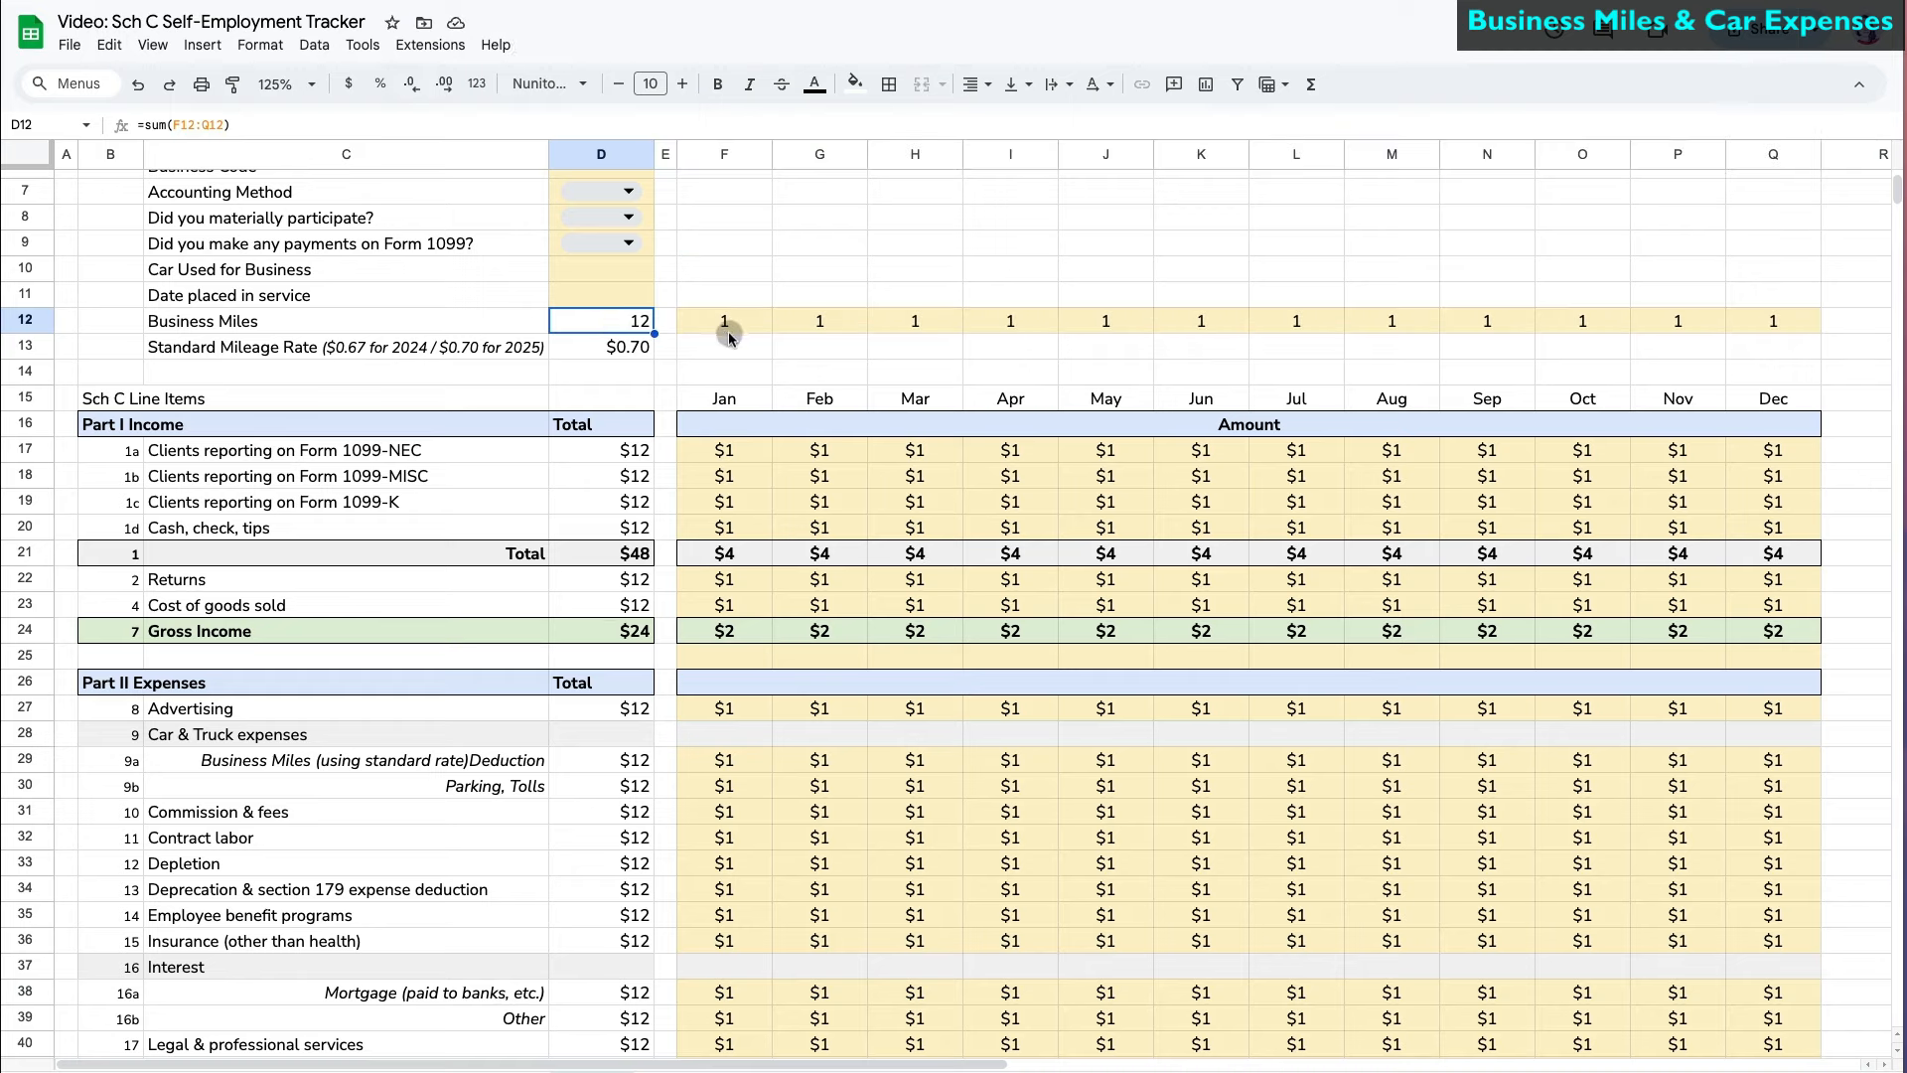
- Enter the formula =$D$12*$D$13 in D29 to calculate the standard-rate business miles deduction
left_click(641, 762)
type("=")
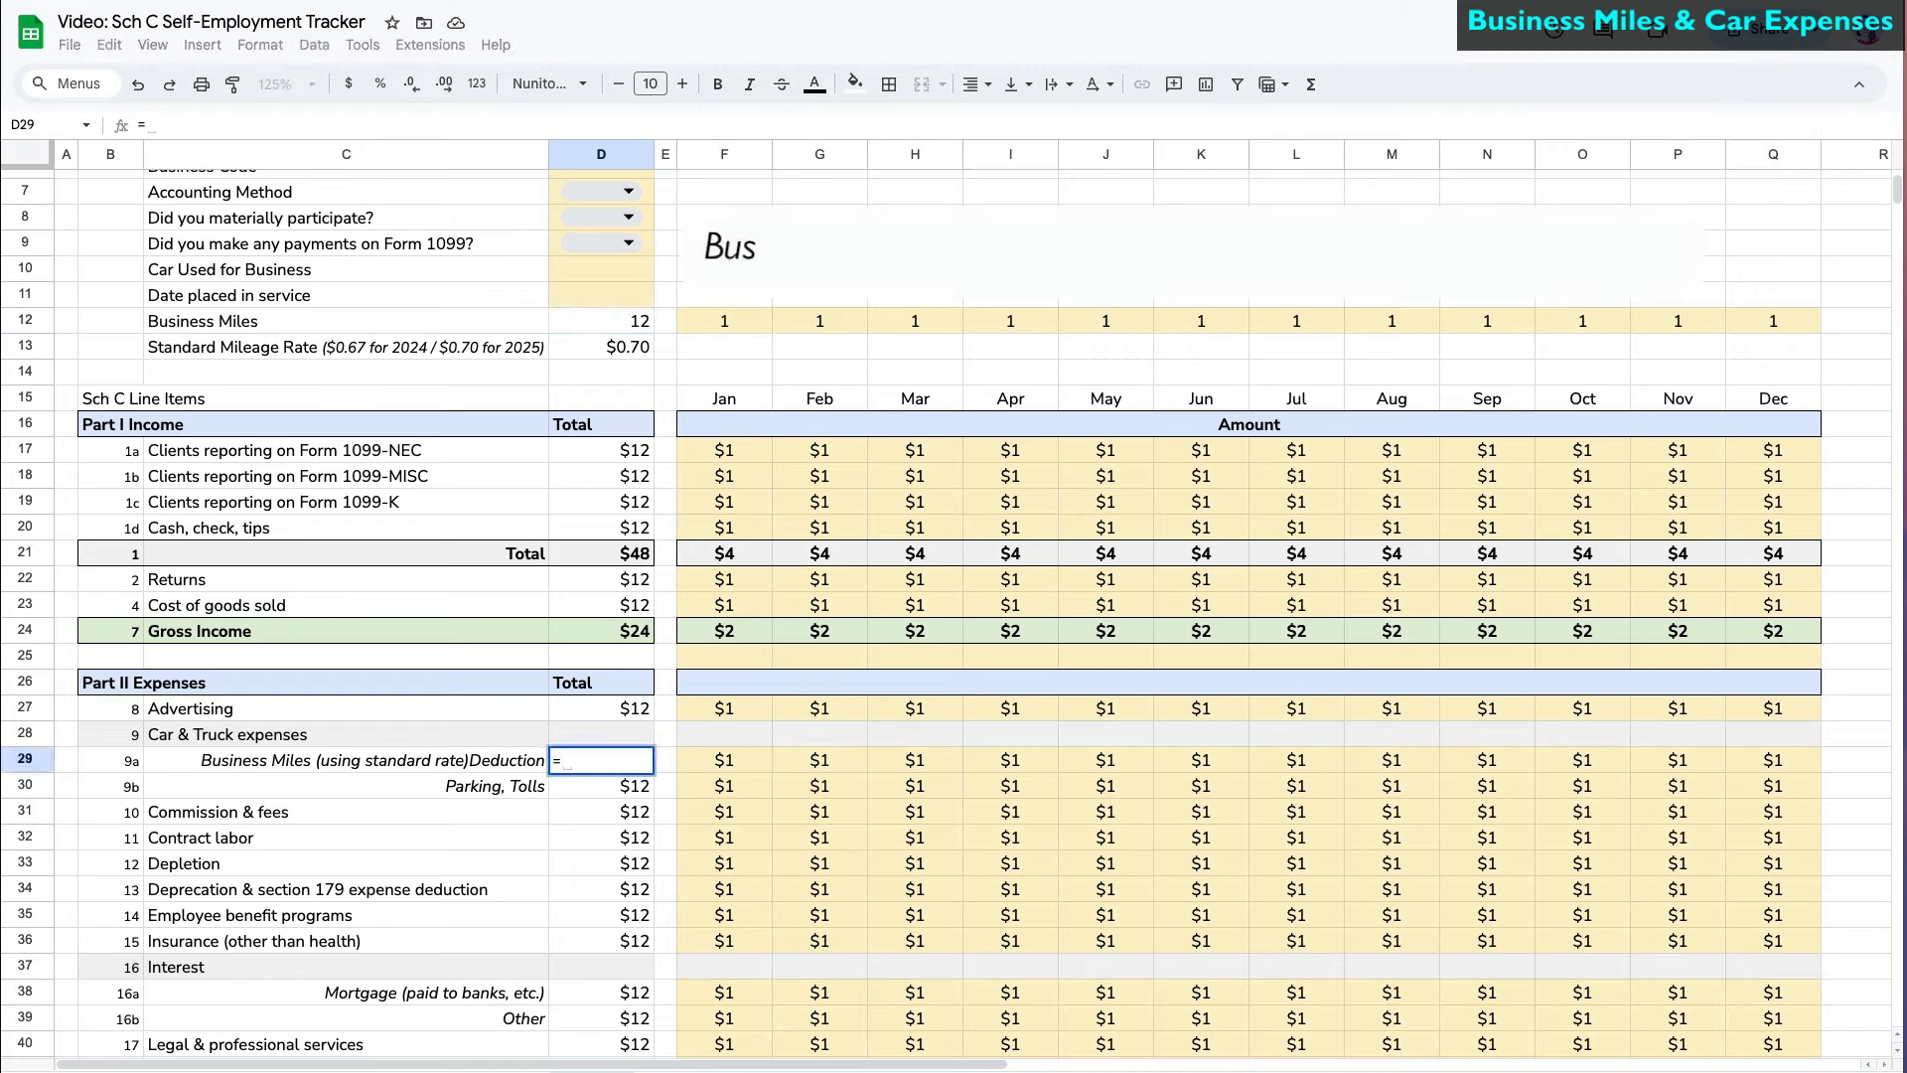
left_click(632, 329)
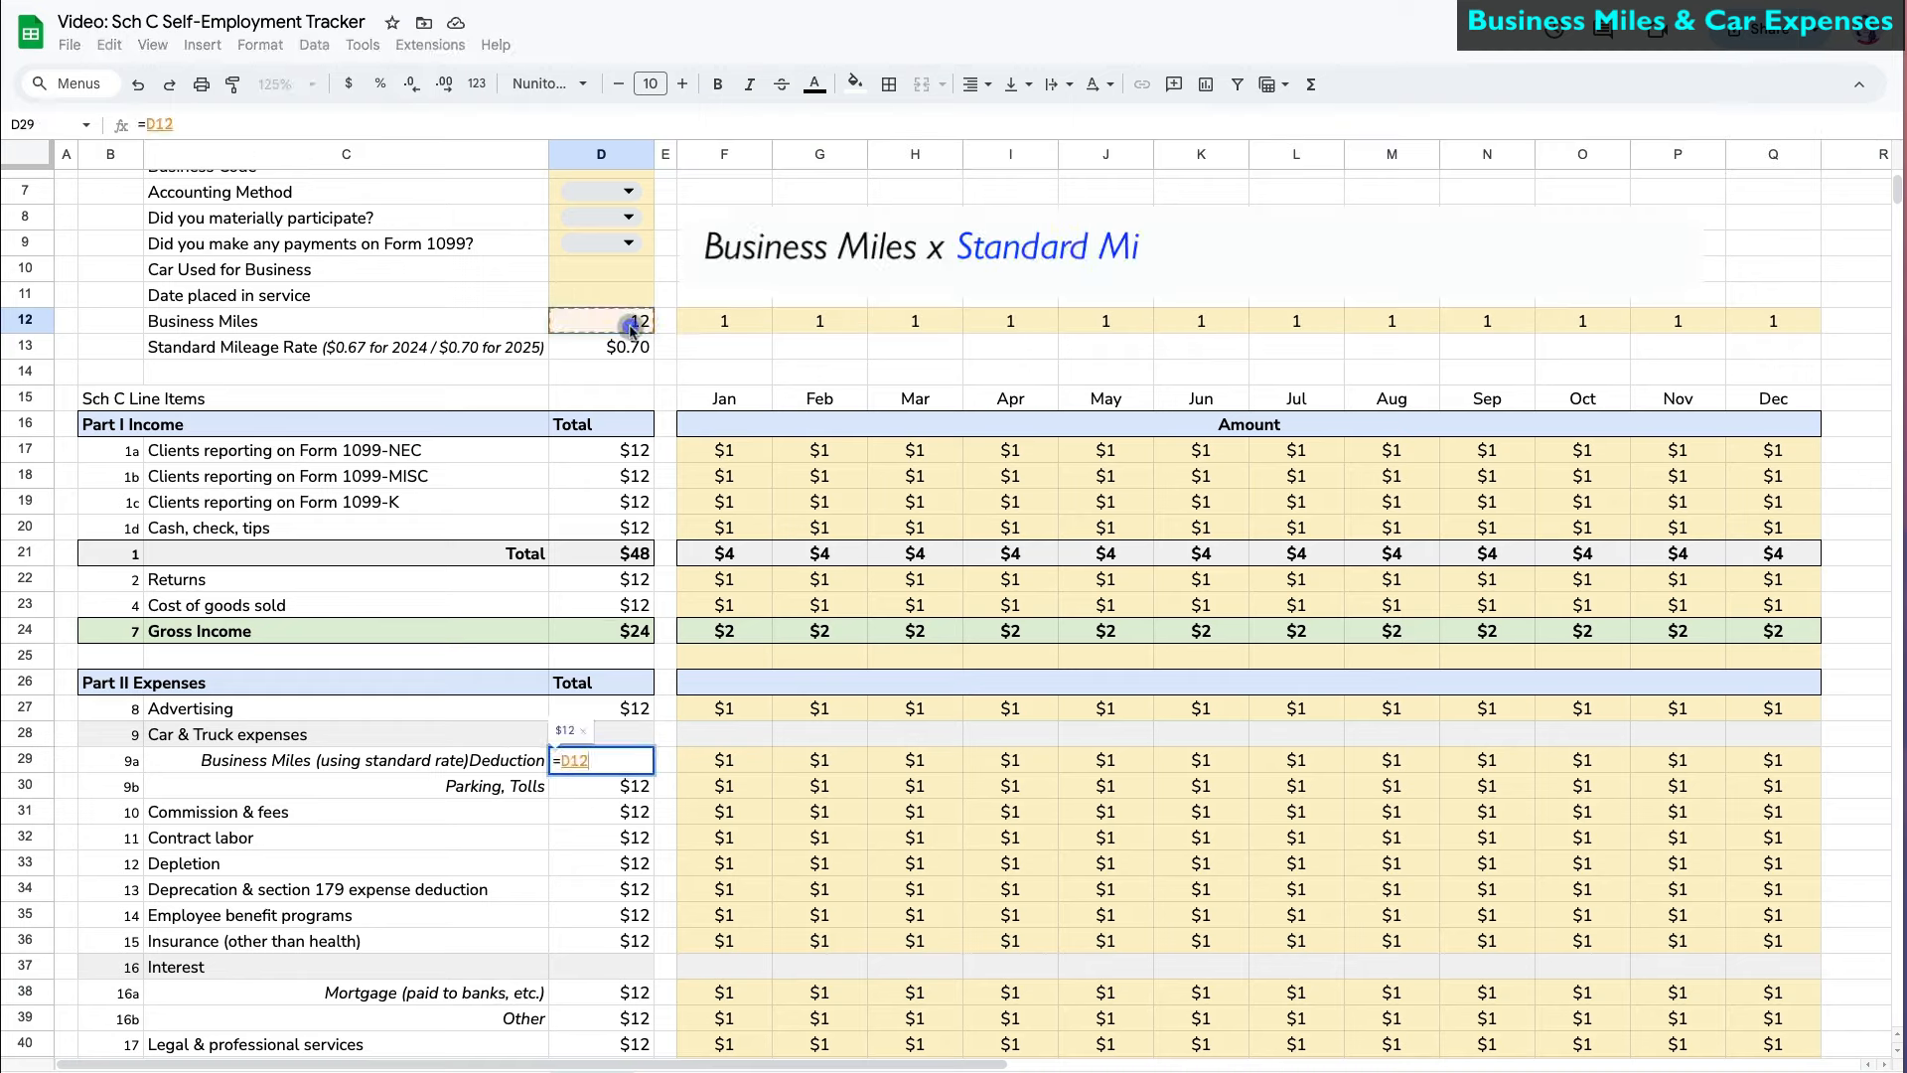
key("F4")
type("*")
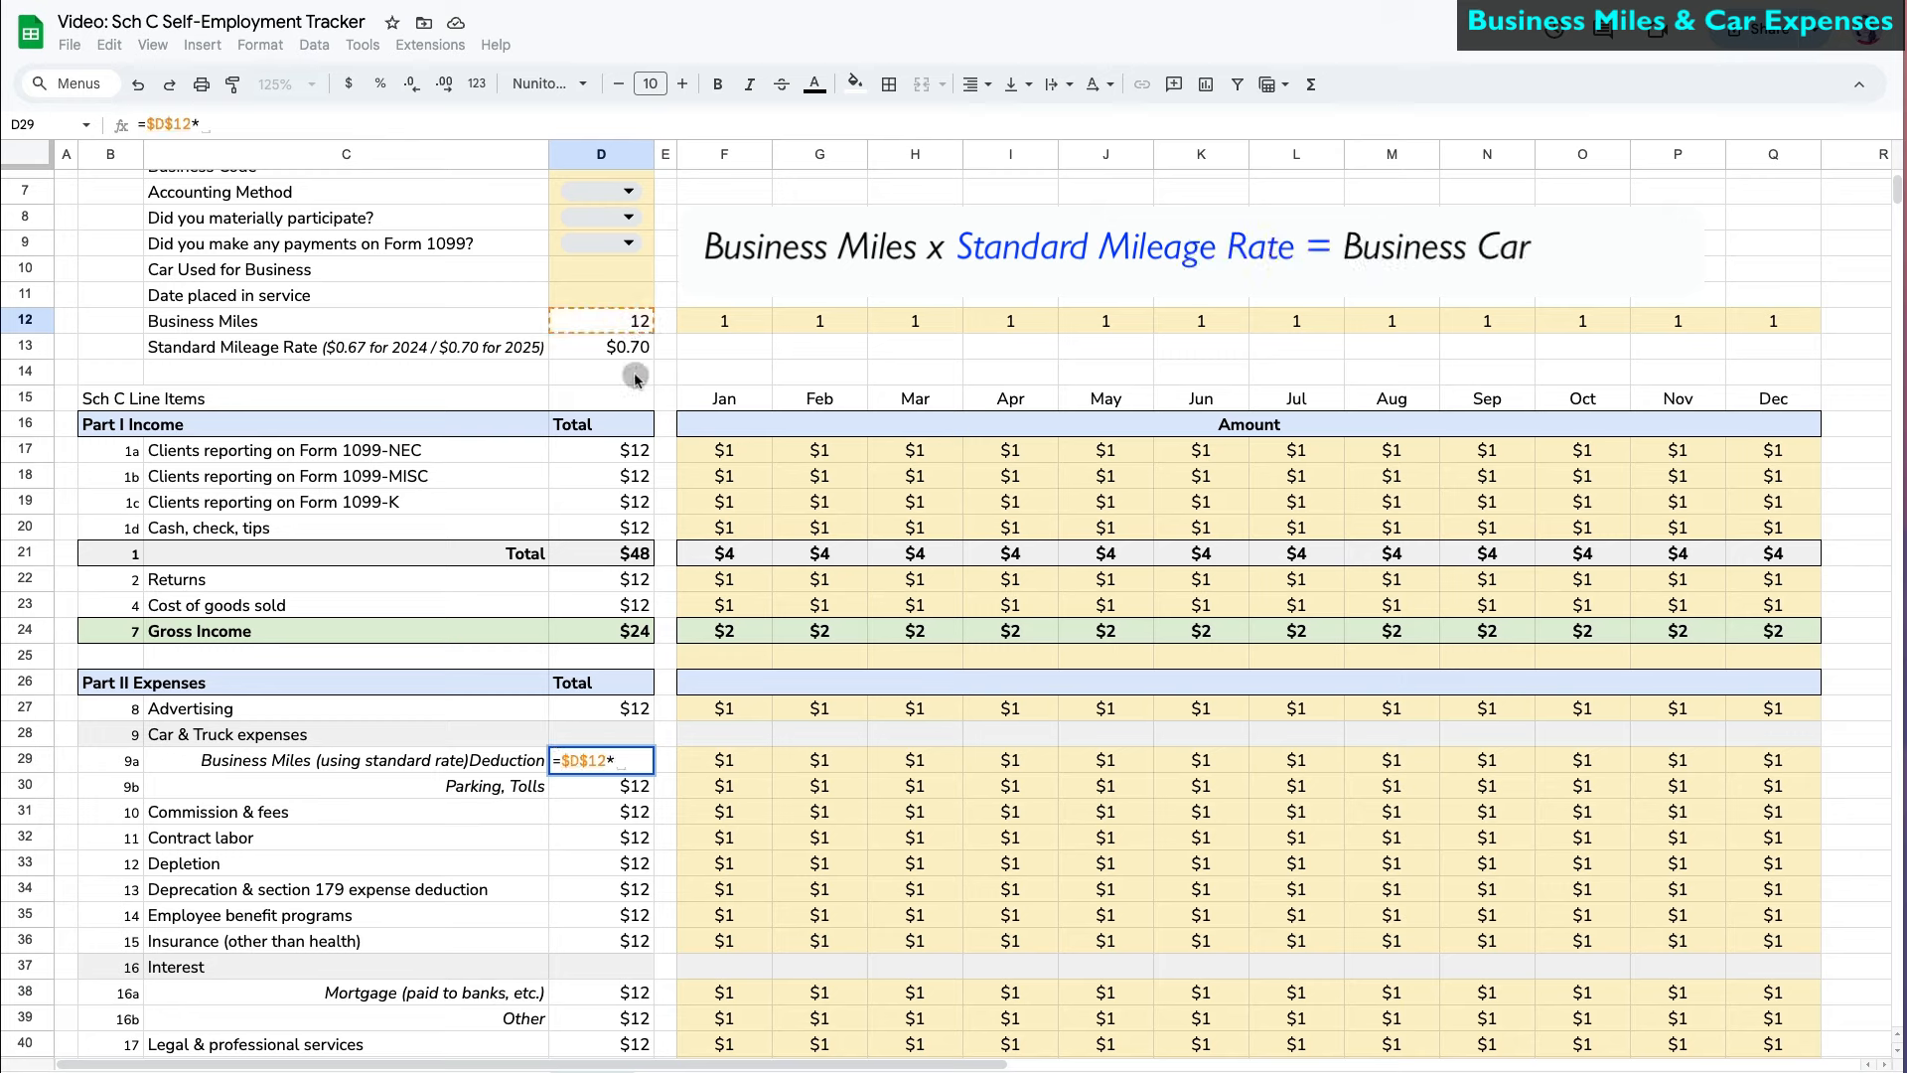
left_click(613, 353)
key("F4")
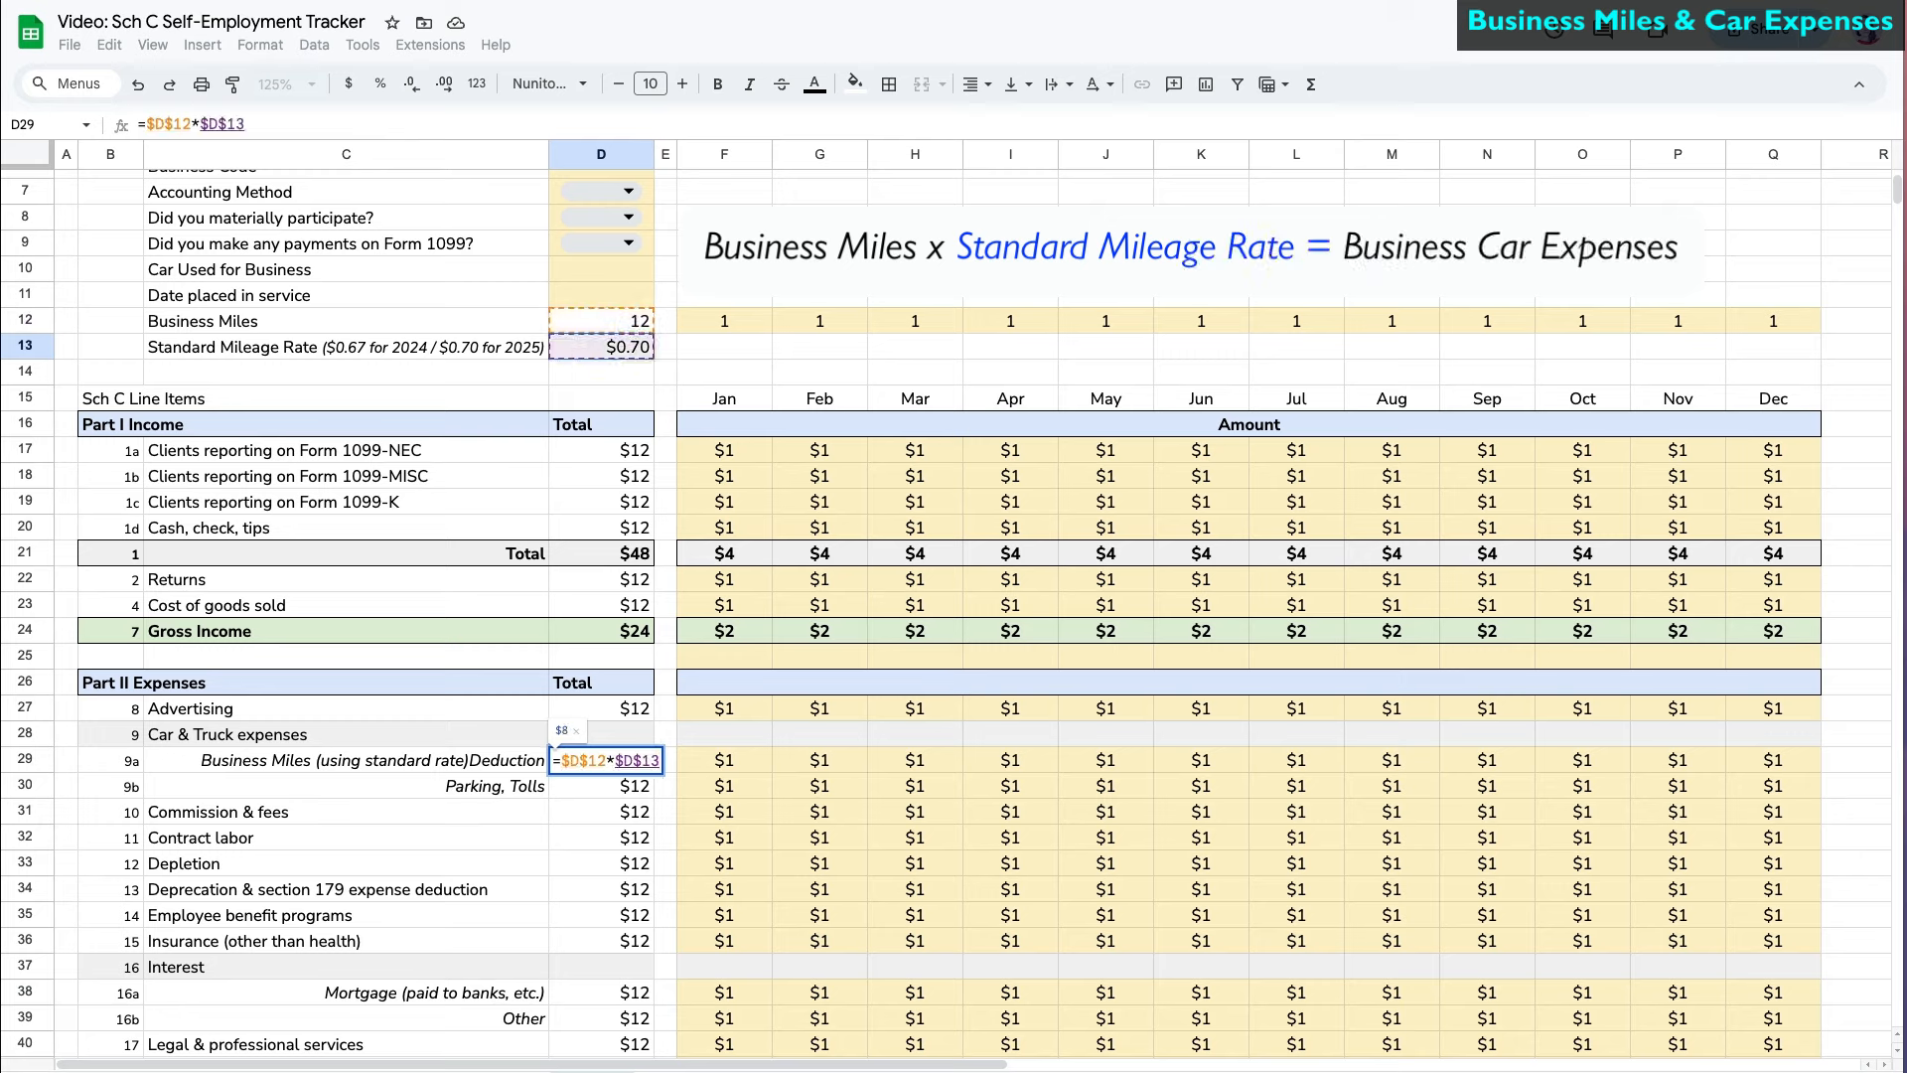
key("Return")
left_click(631, 758)
- Clear the monthly dummy values in F29:Q29 of the business miles deduction row
left_click(707, 763)
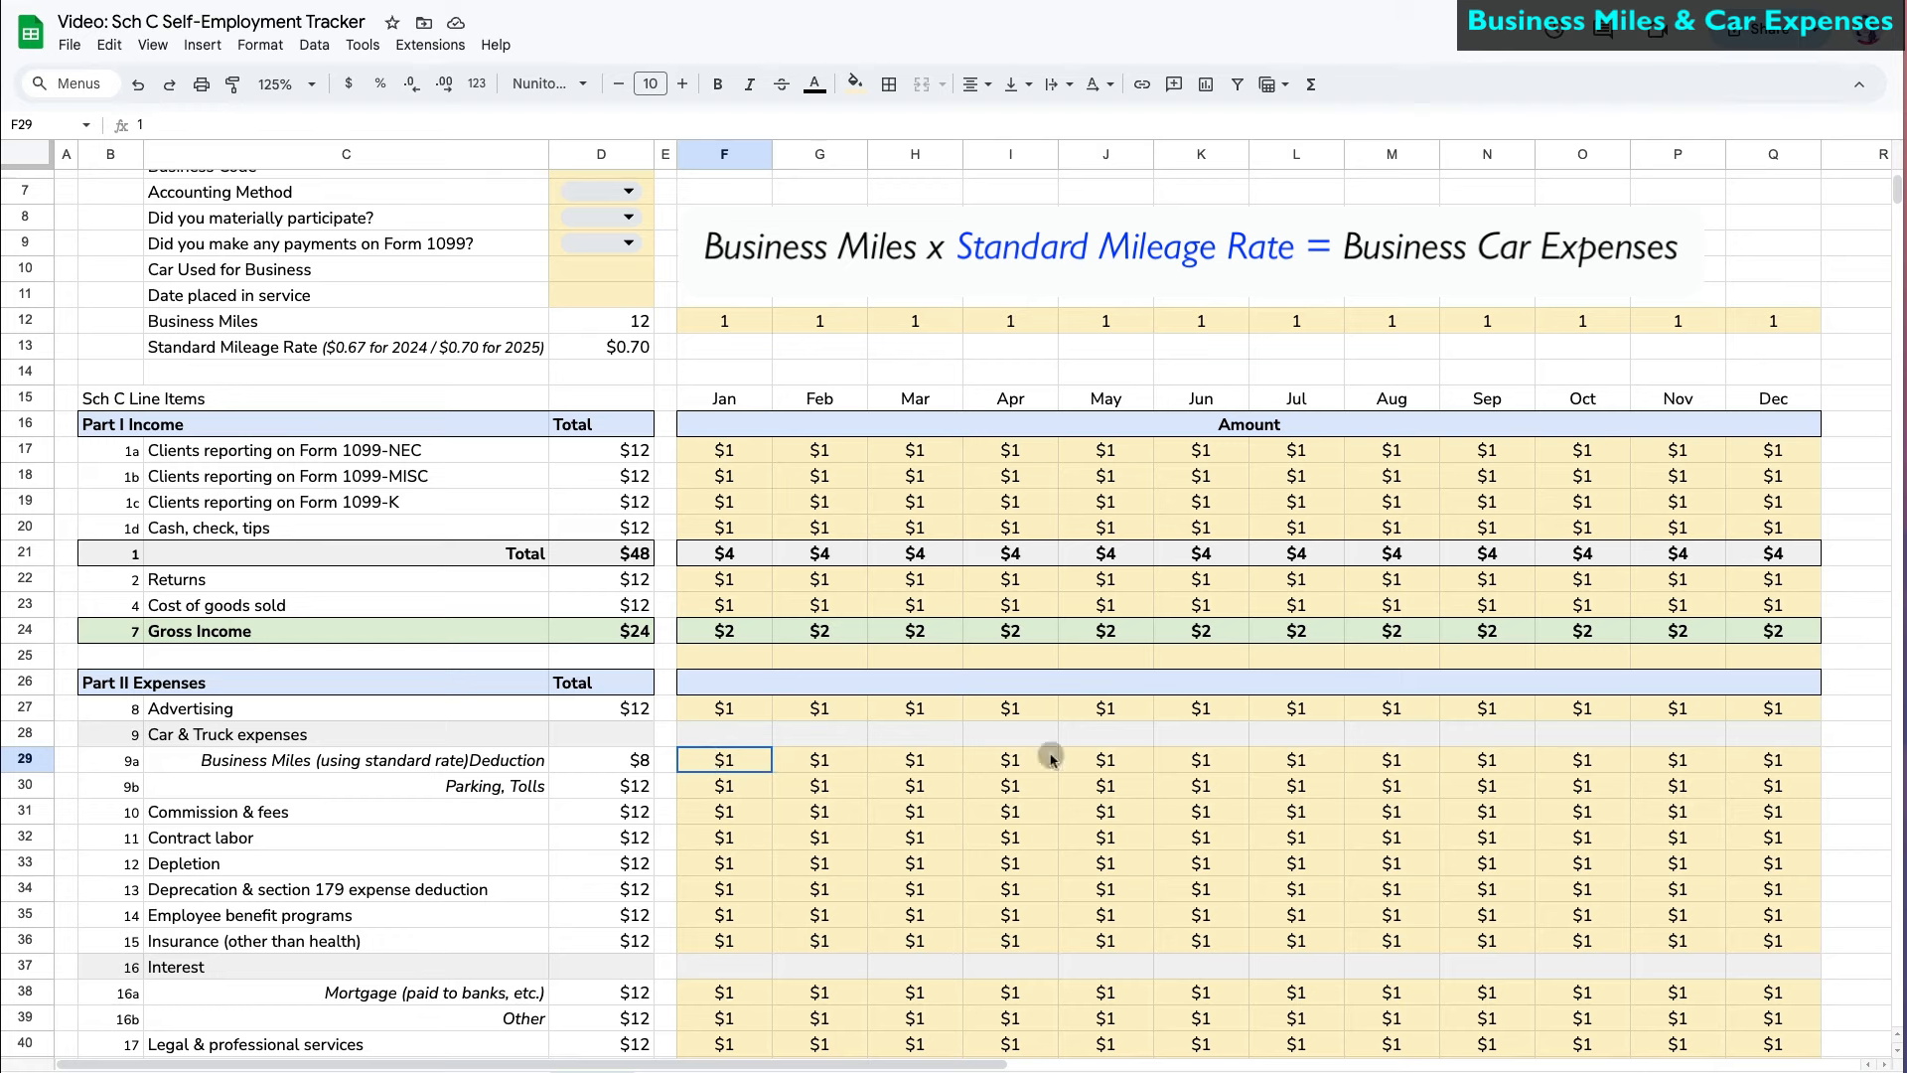
left_click_drag(1052, 758, 1773, 760)
key("Delete")
left_click(734, 767)
type("=")
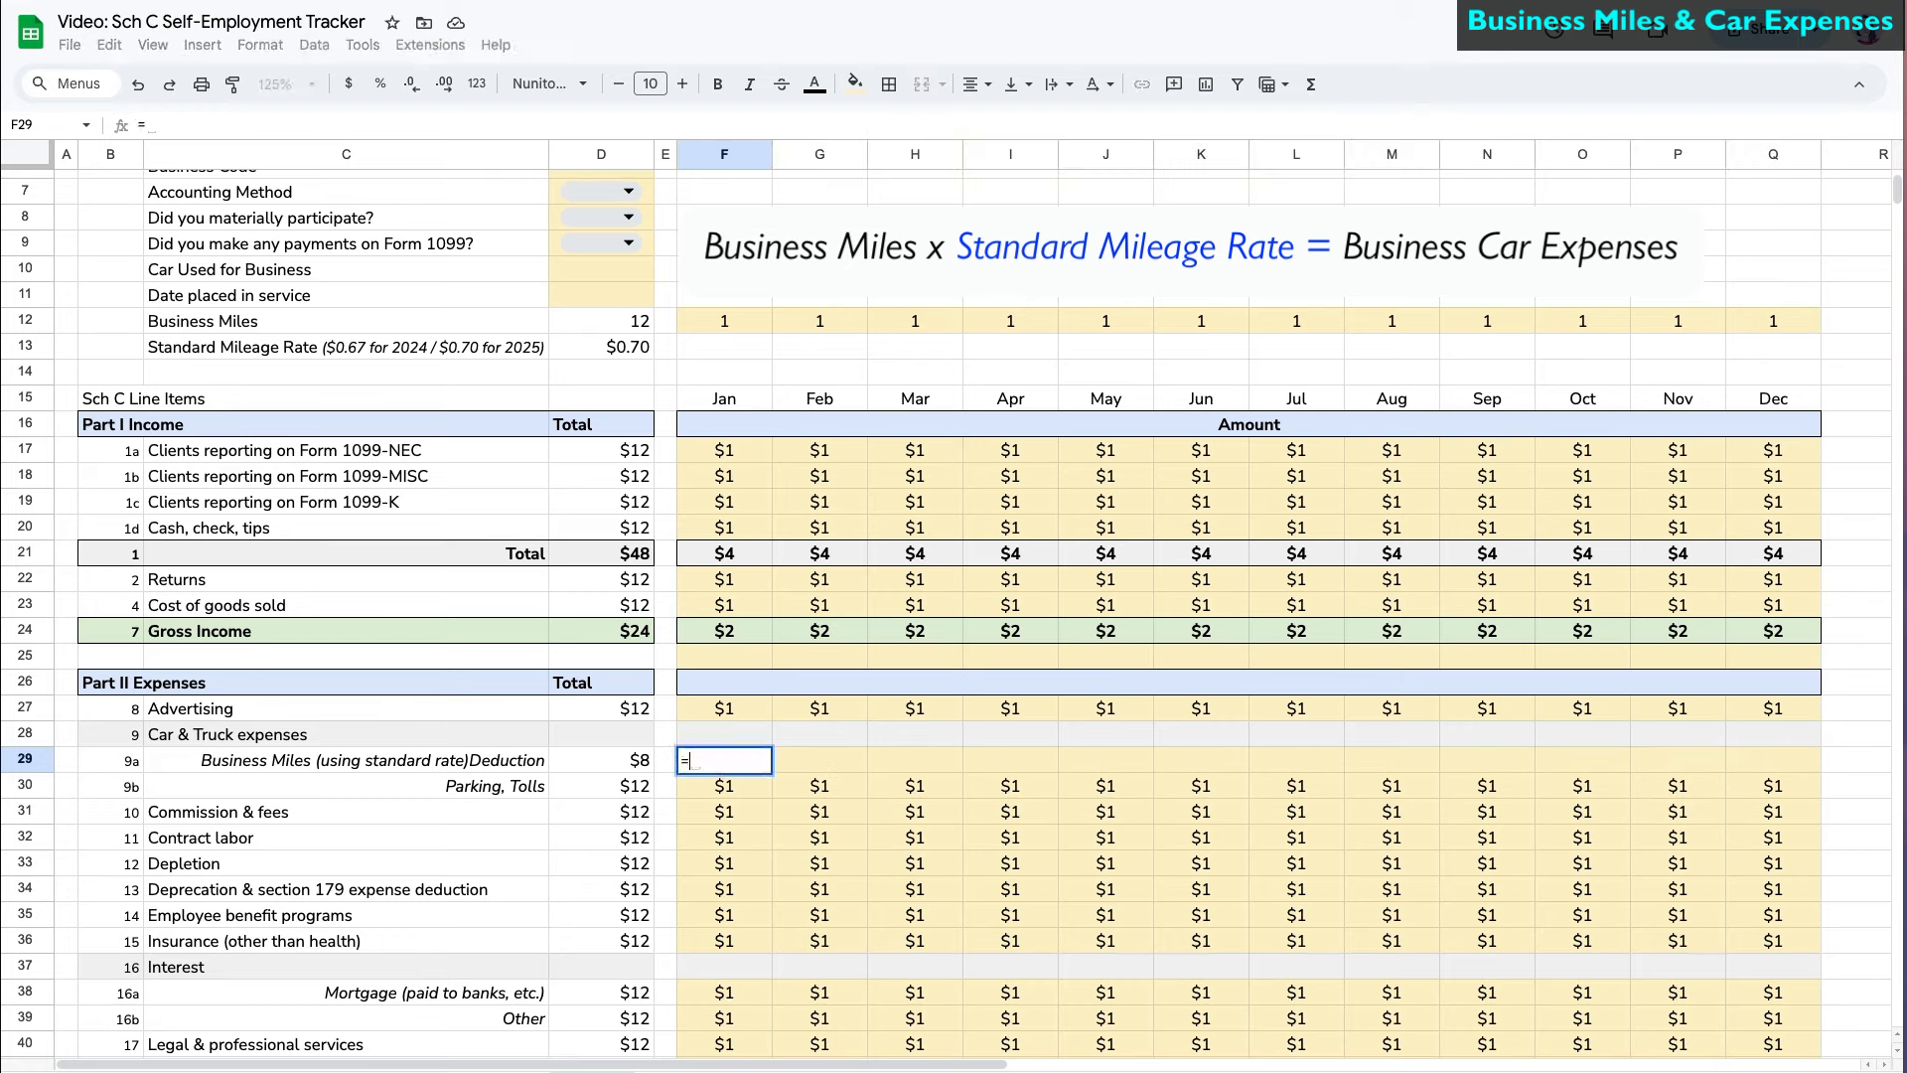
left_click(621, 766)
type("/")
key("BackSpace")
key("BackSpace")
key("BackSpace")
key("BackSpace")
key("BackSpace")
- Enter =$D$29/12 in F29 and fill the formula across through Q29
type("=")
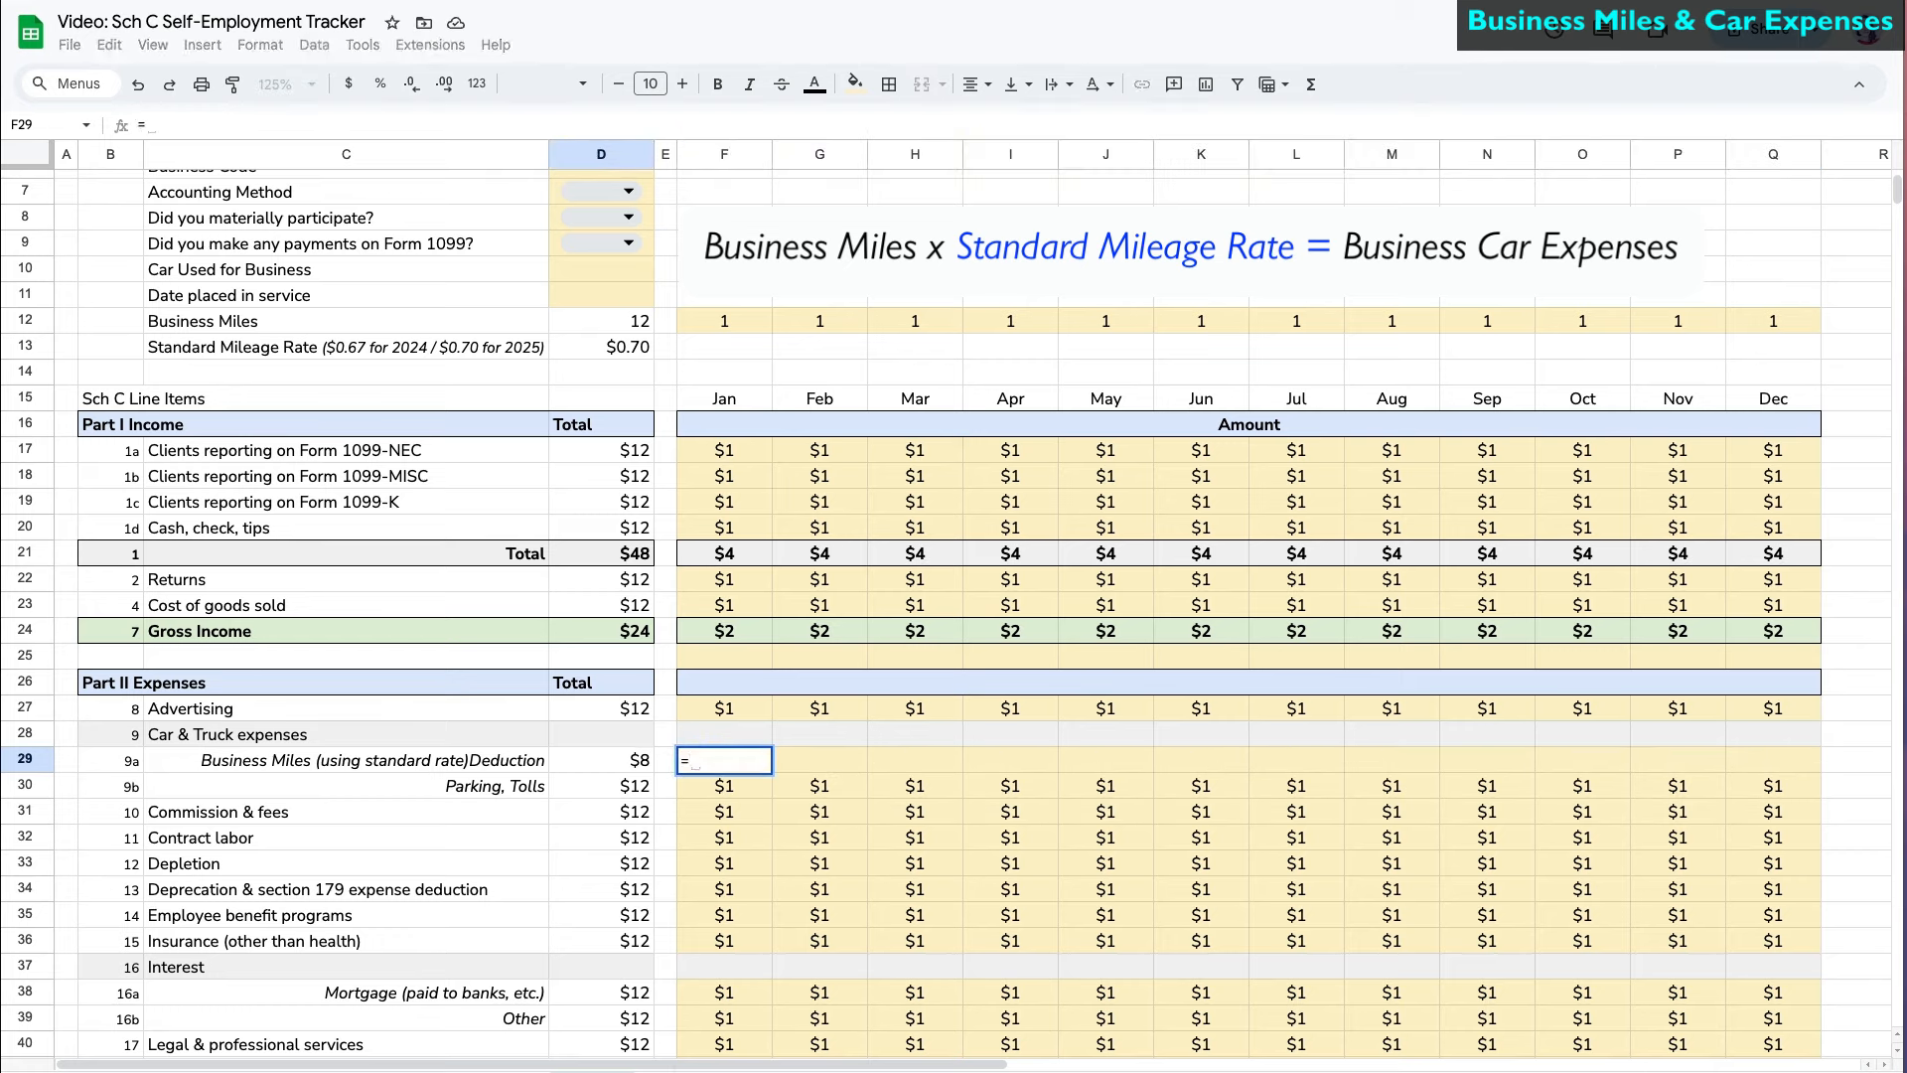
left_click(622, 767)
type("/12")
key("Return")
left_click(731, 766)
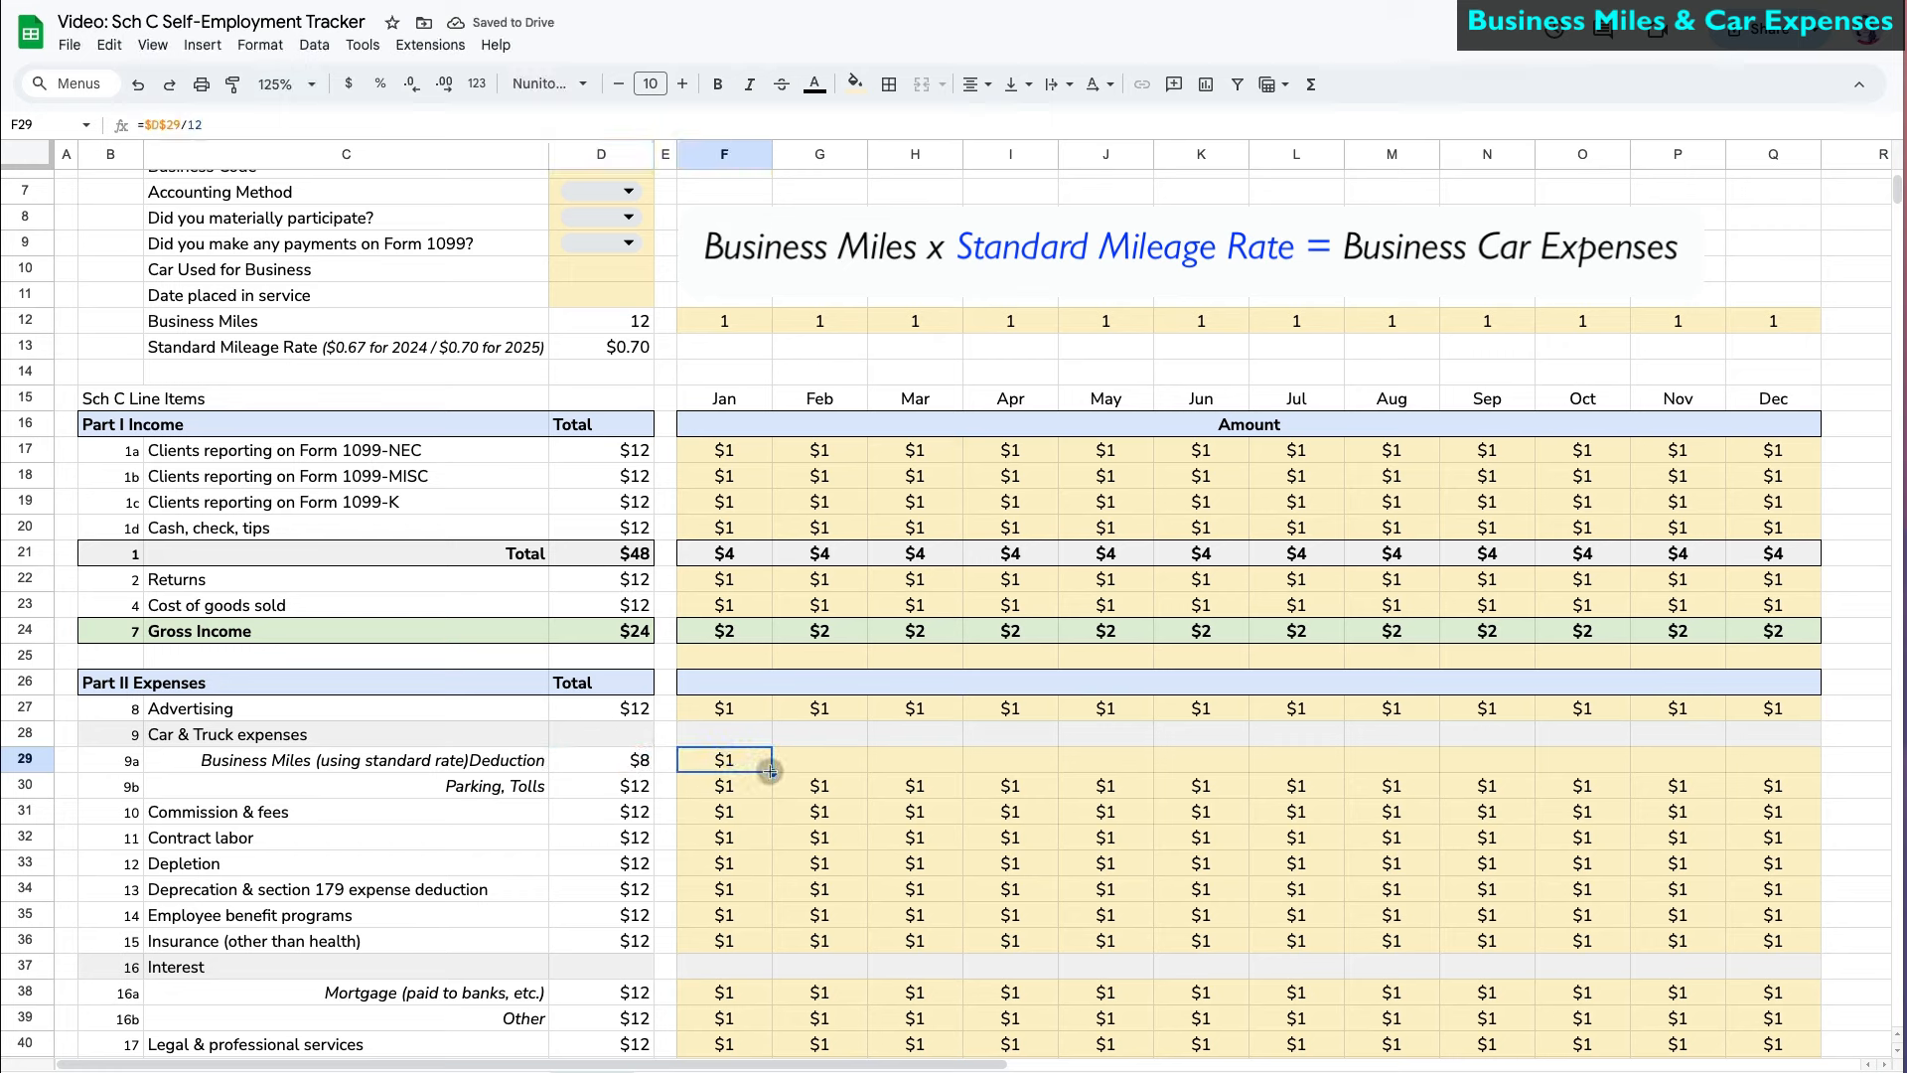
left_click_drag(771, 772, 1806, 743)
- Fill F29:Q29 with white and add outer borders around B29:D29 and F29:Q29
left_click(854, 83)
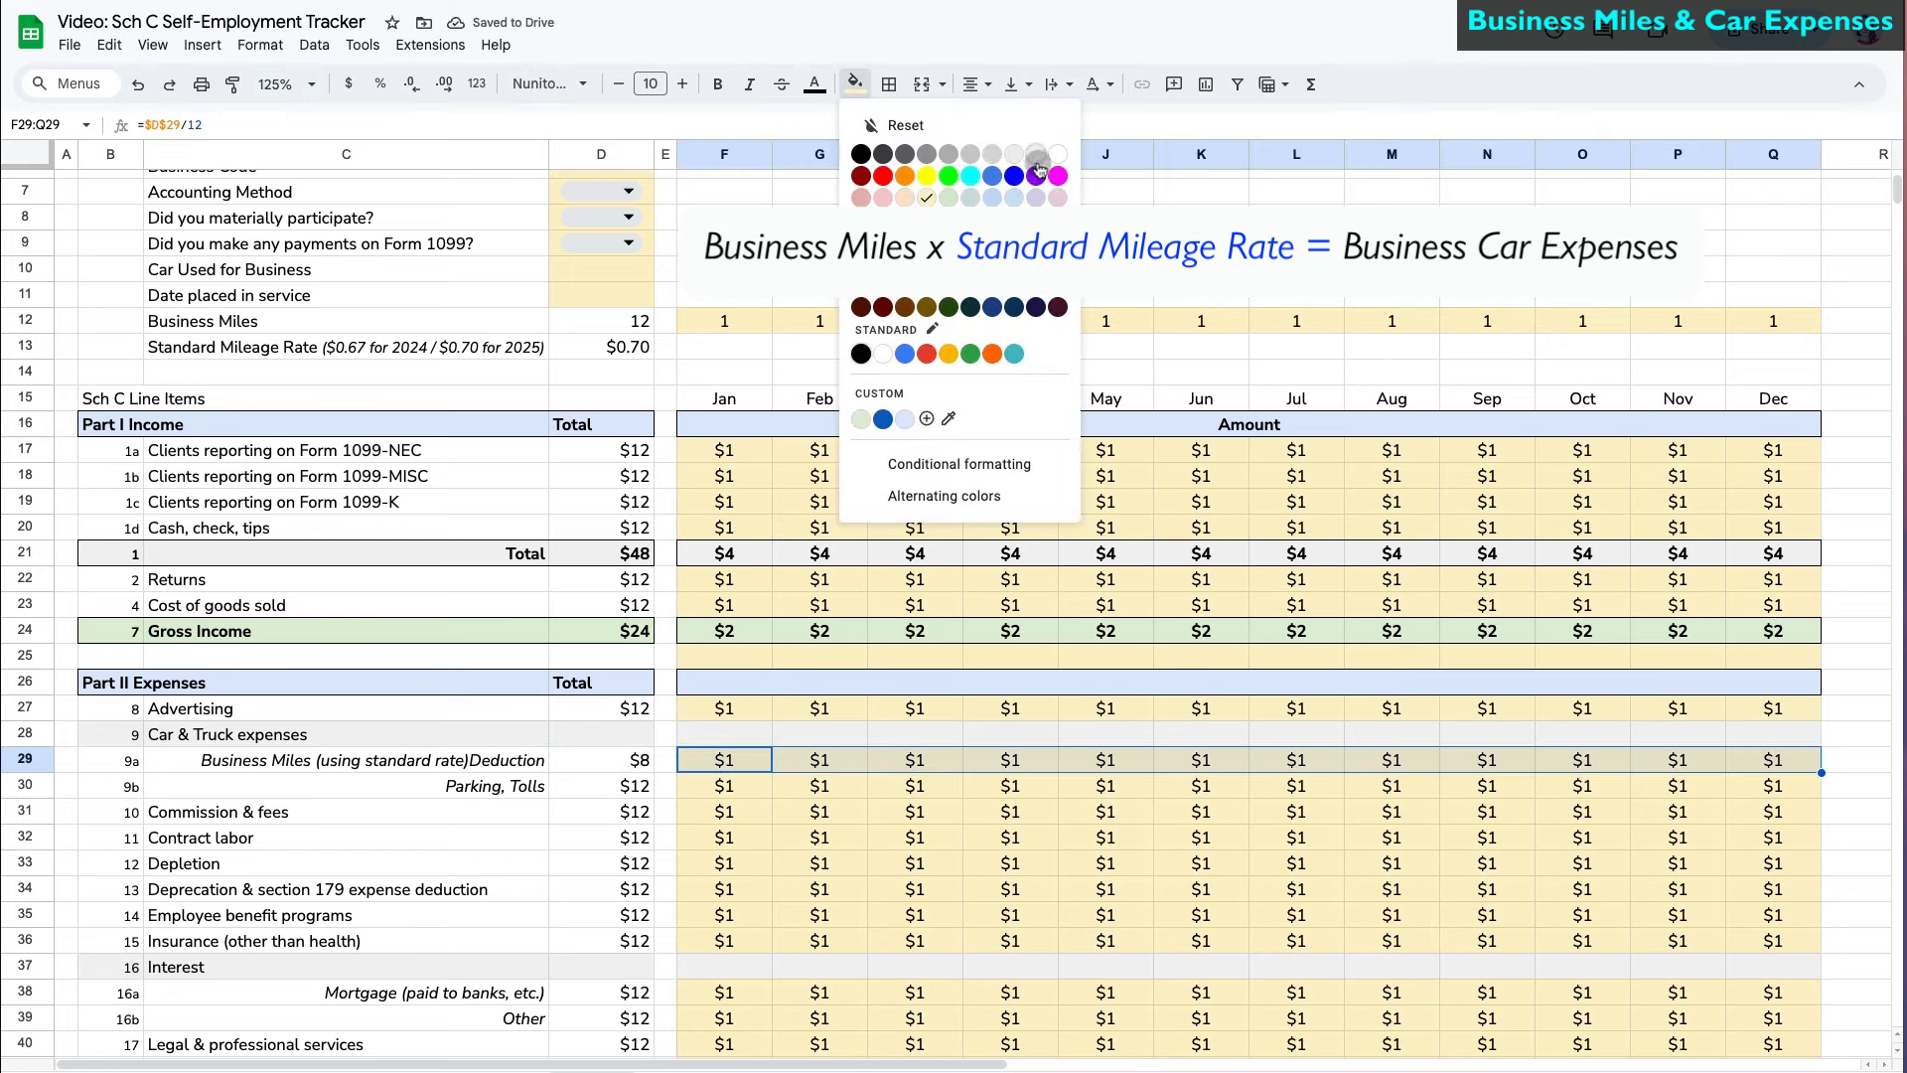
left_click(1045, 165)
left_click_drag(114, 760, 1792, 756)
left_click(889, 85)
left_click(1035, 129)
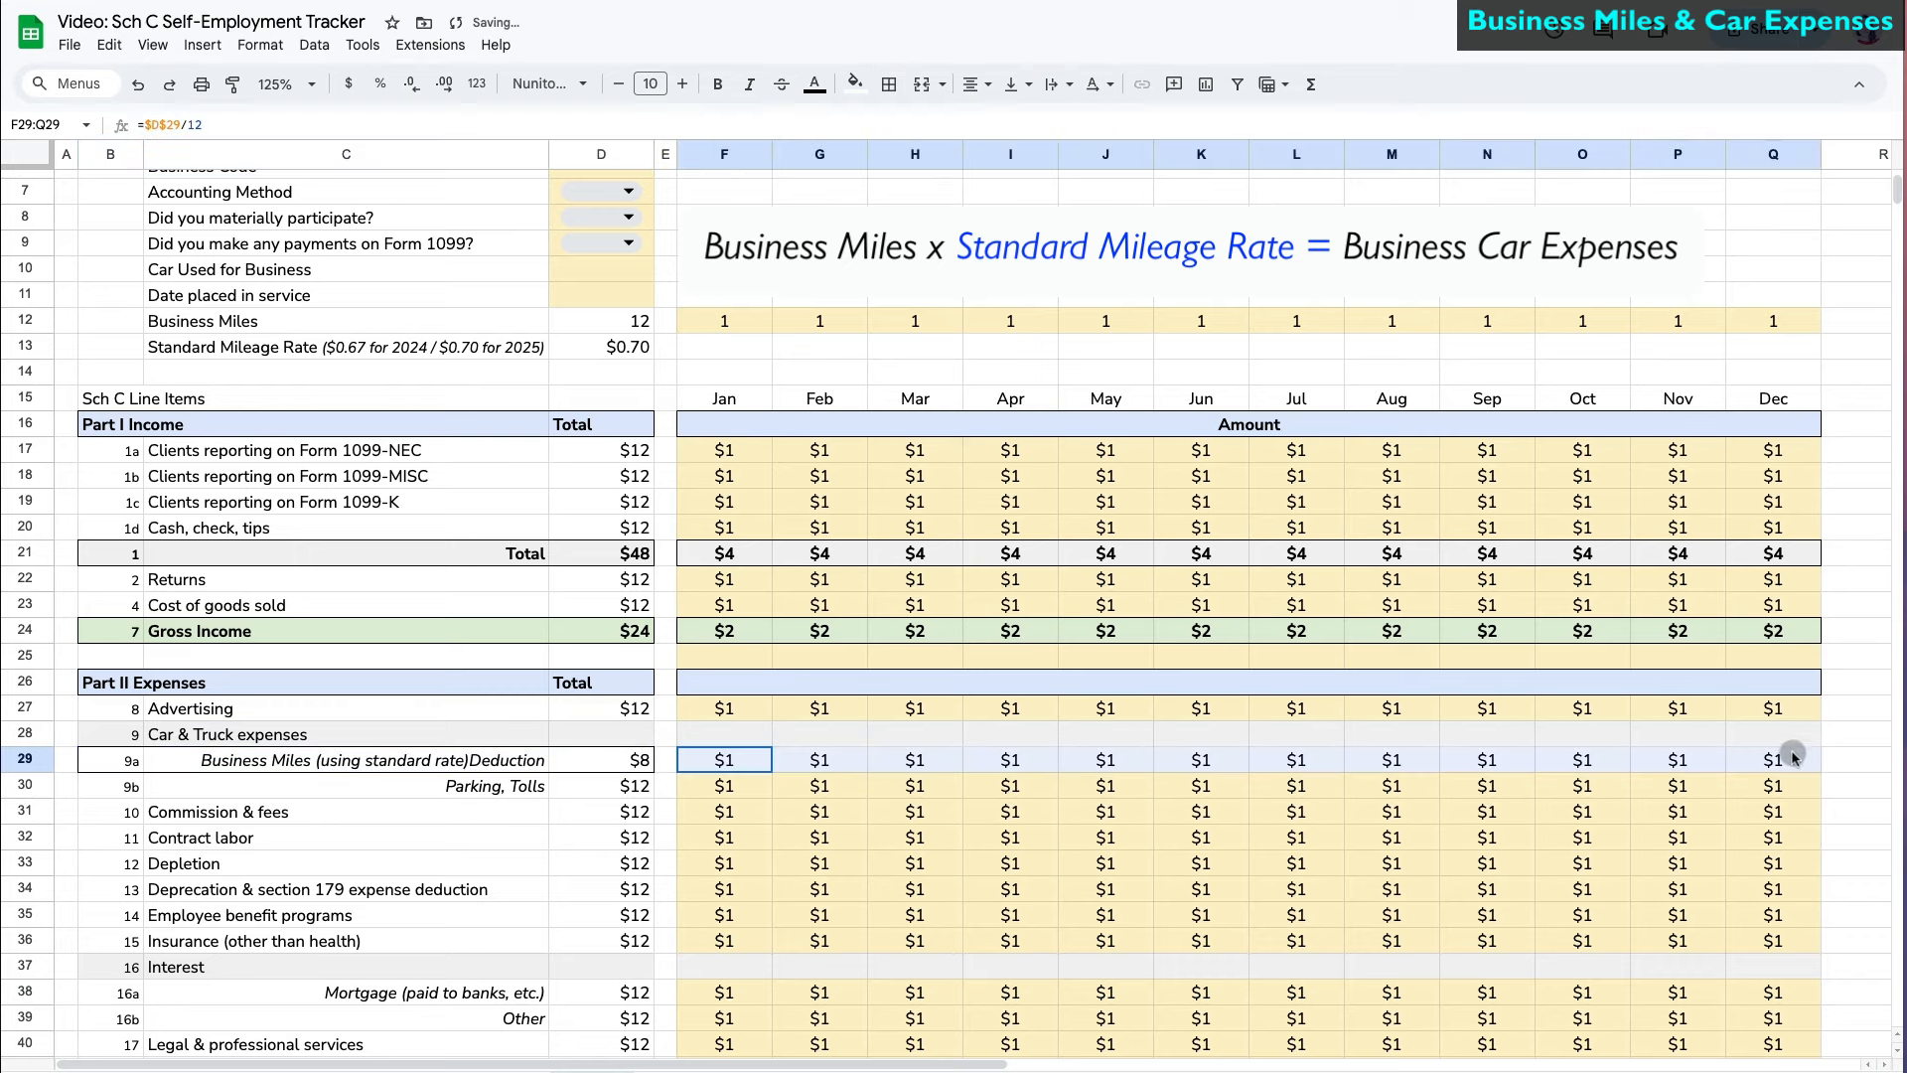
left_click(890, 89)
left_click(1037, 131)
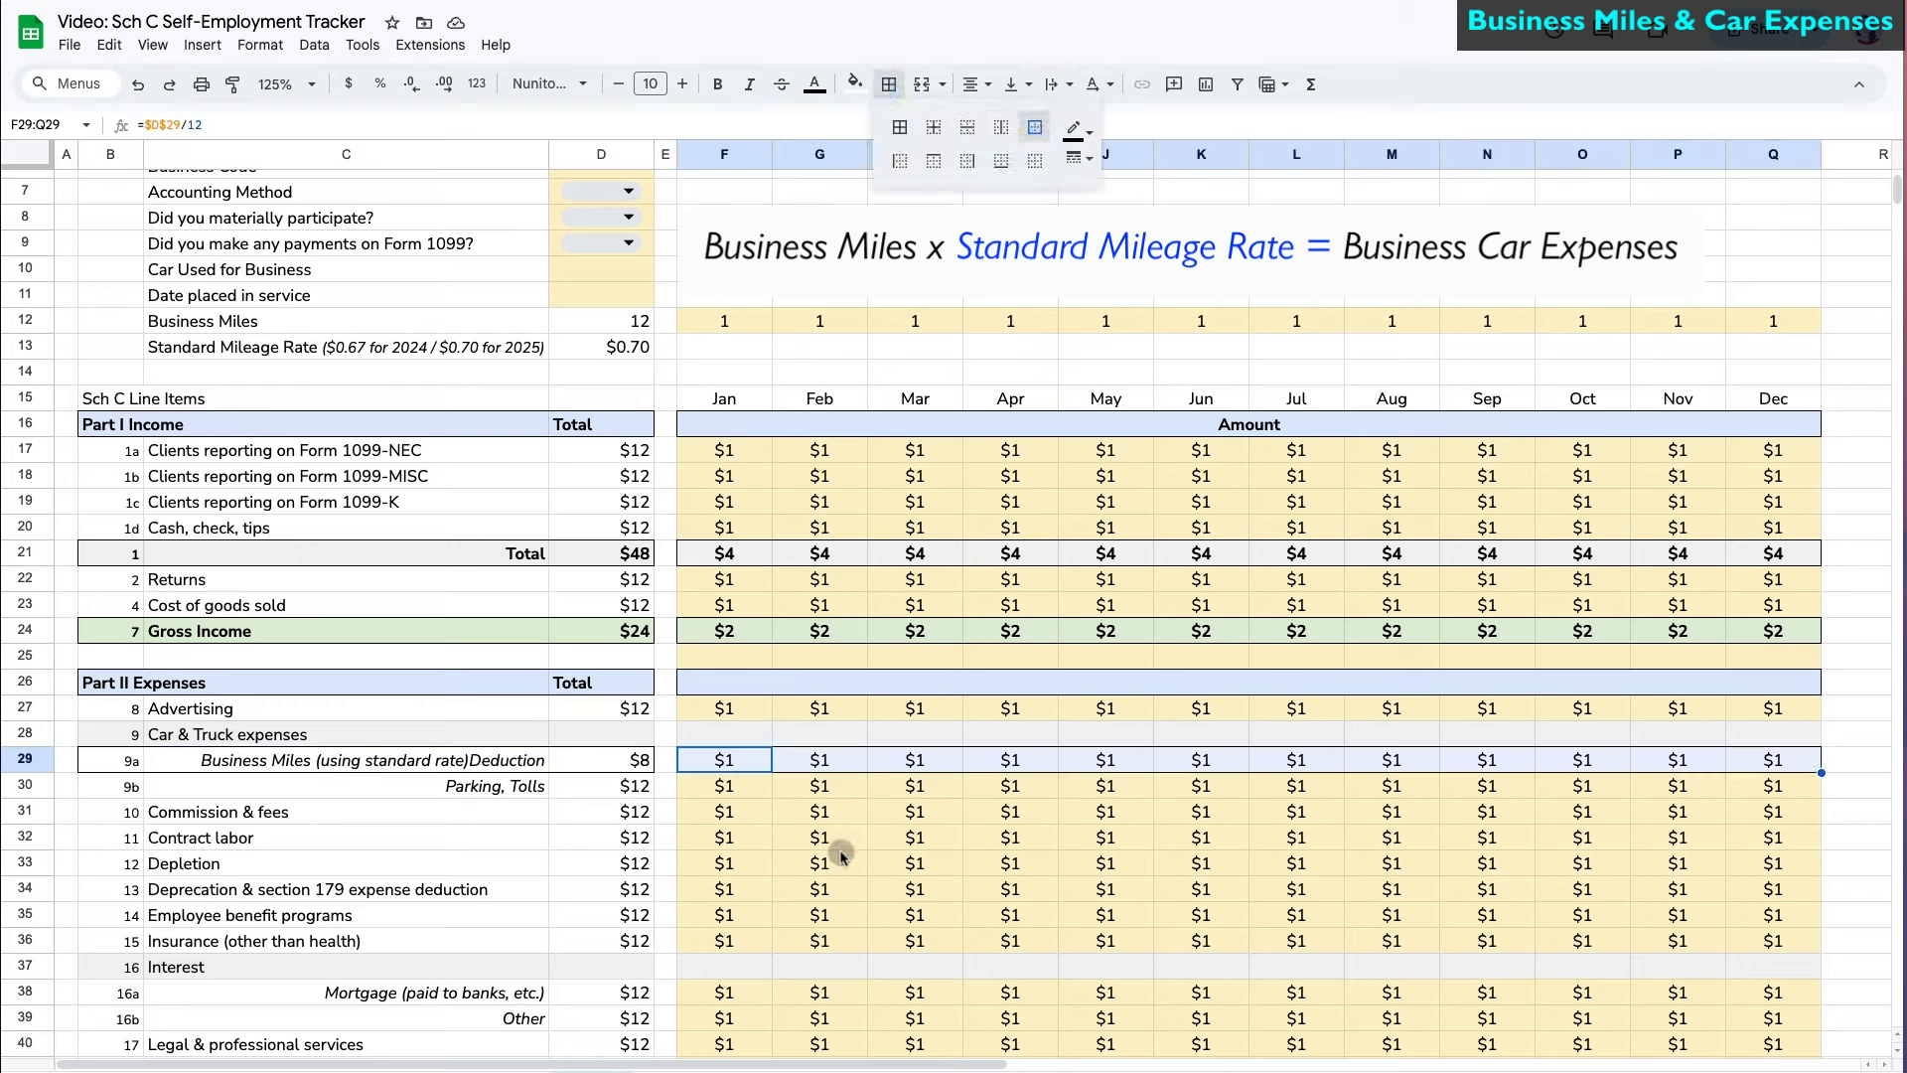
left_click(614, 788)
left_click(506, 128)
key("Return")
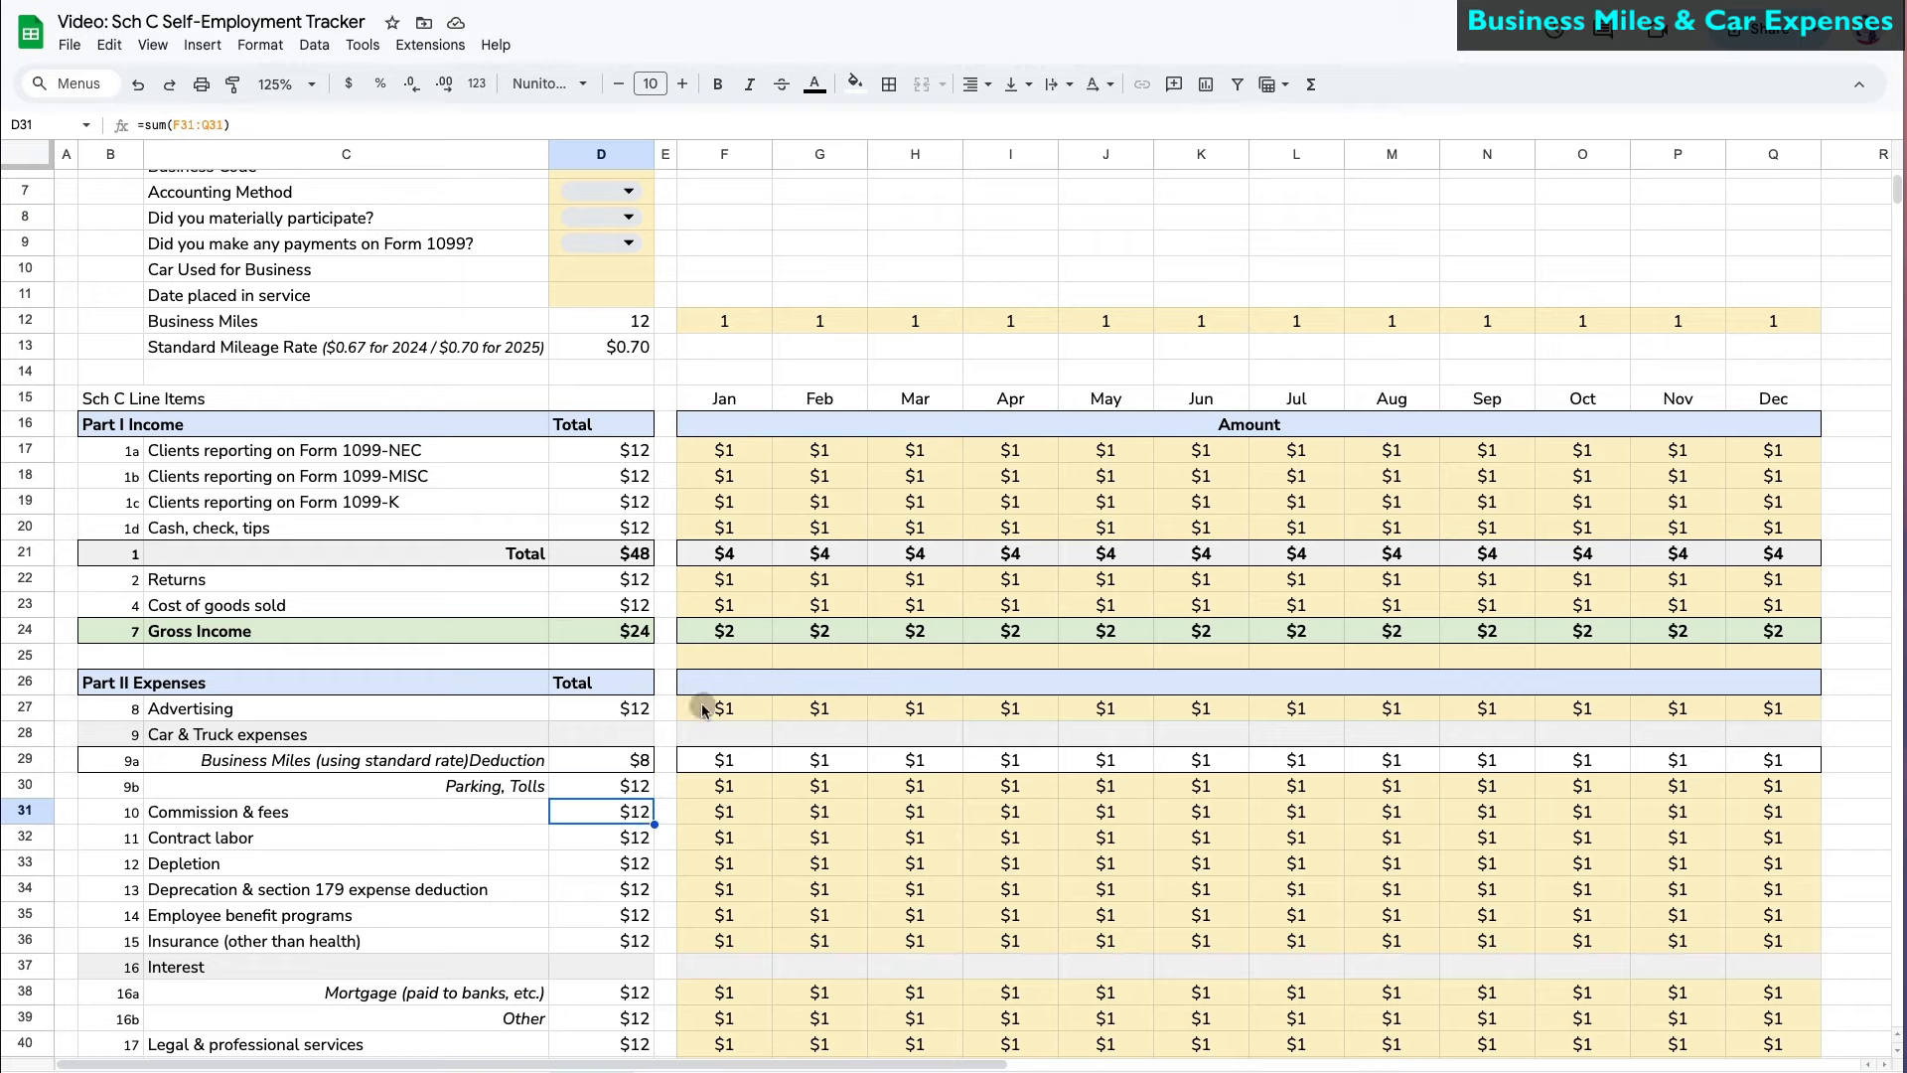
- Fill the blank spacer row 25 between the income and expenses sections with white
left_click(25, 654)
left_click(854, 84)
left_click(1061, 151)
left_click(648, 949)
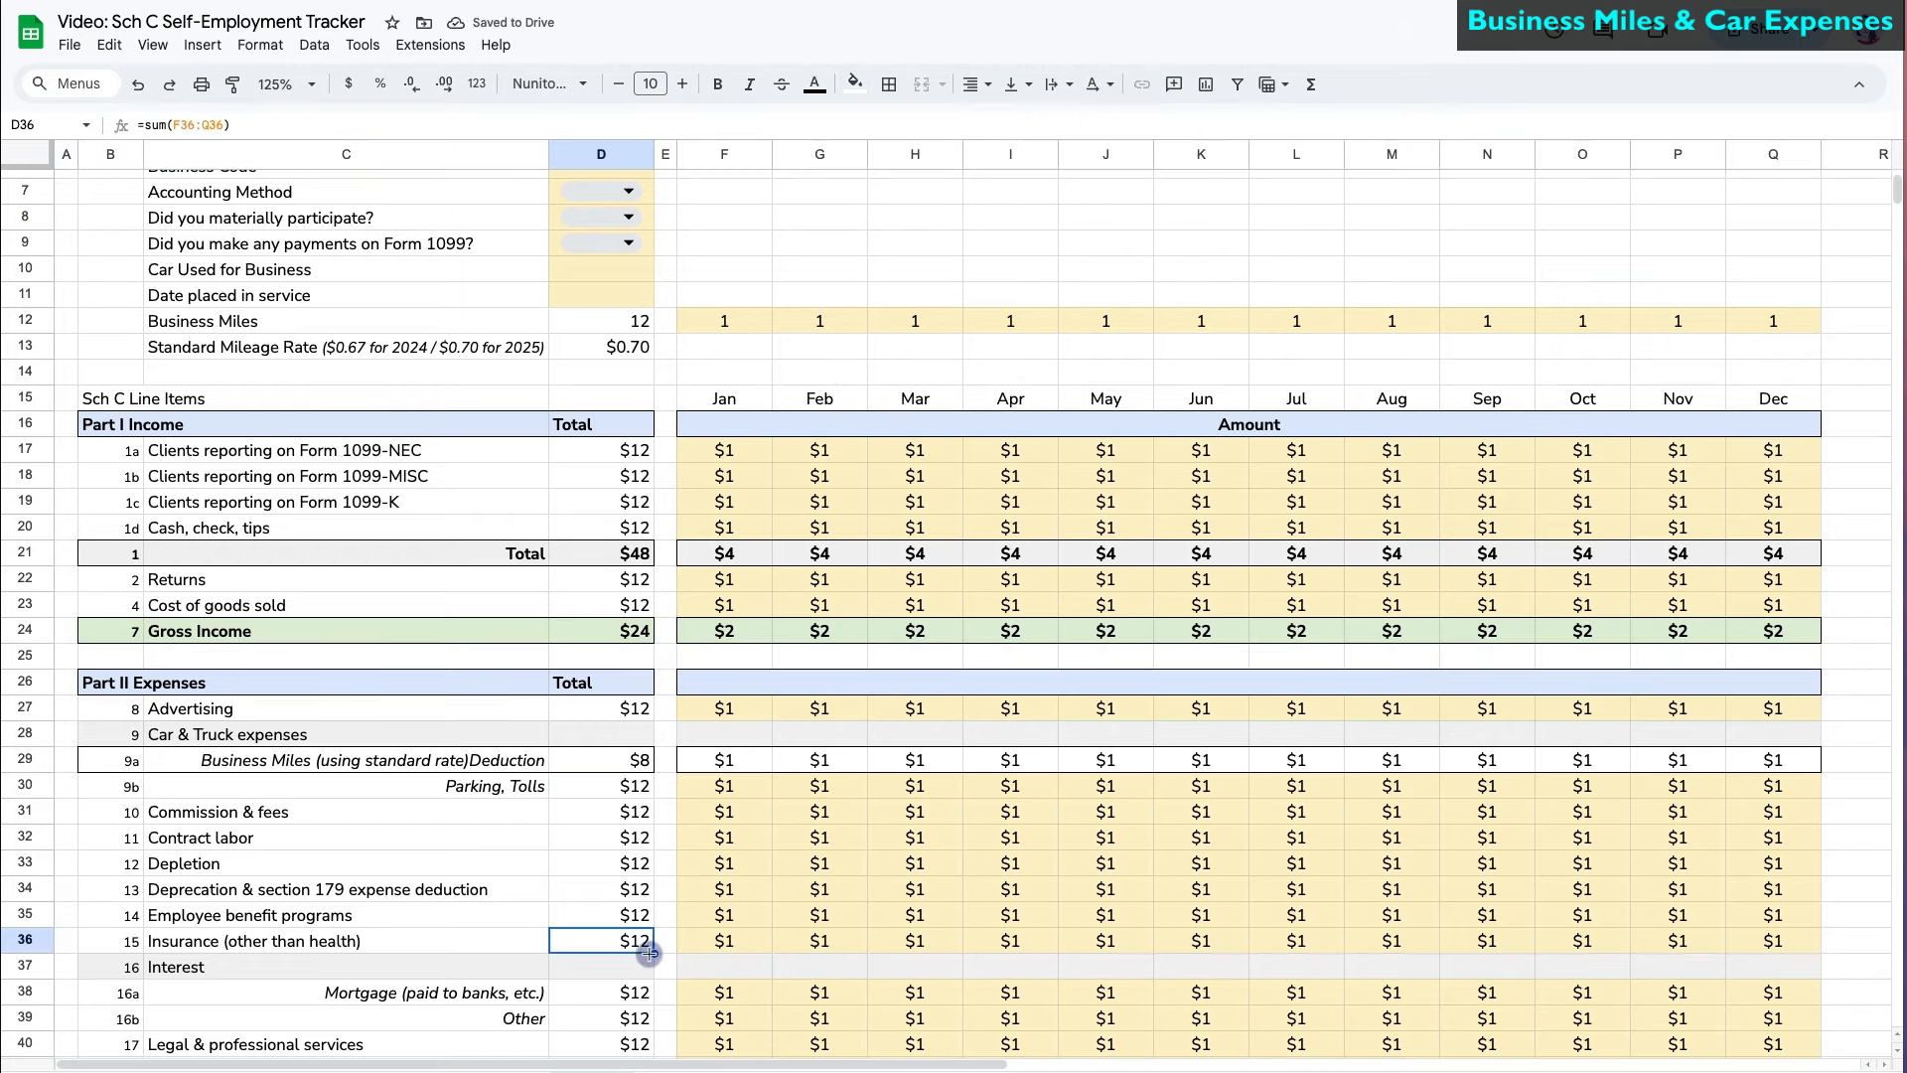
- Enter the heading Amount in the merged cell F26:Q26 of the Part II Expenses header
left_click(737, 683)
type("Amount")
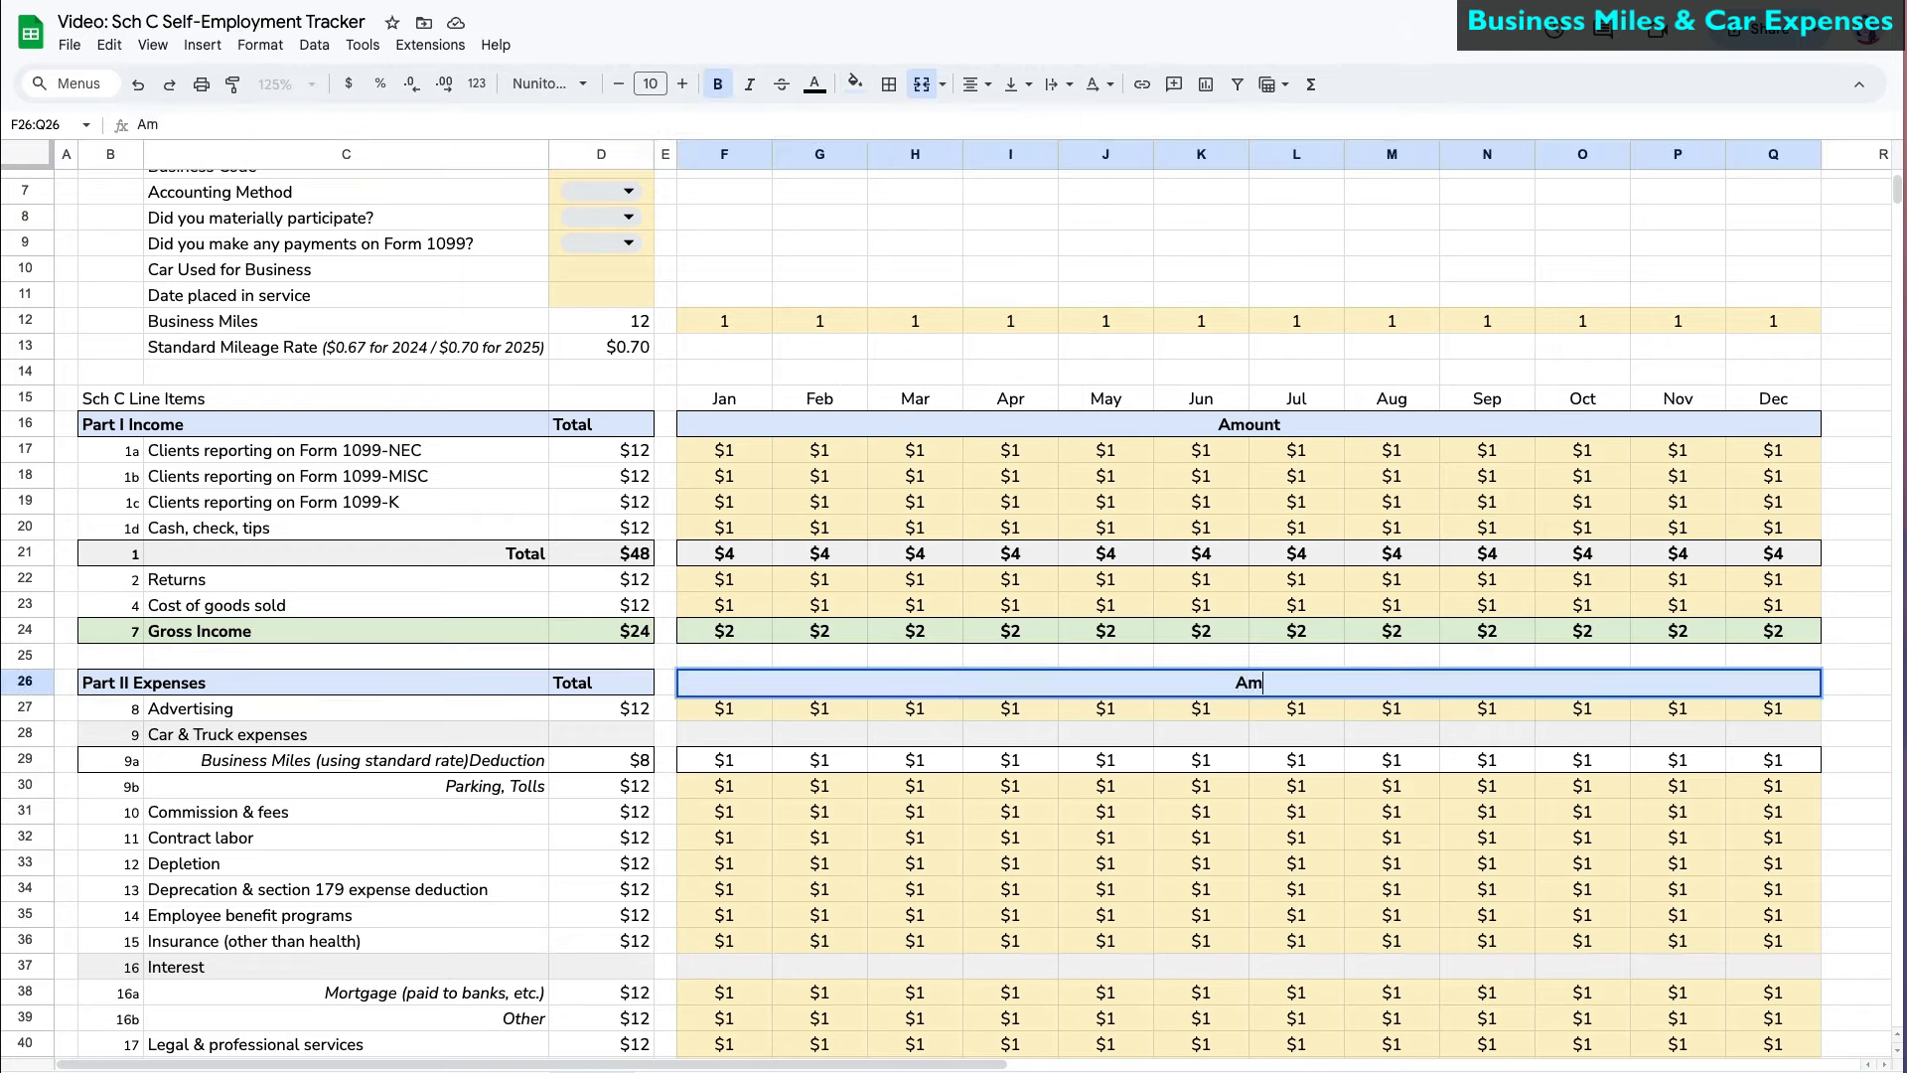
key("Return")
- Enter the formula =subtotal(9,D27:D57) in D58 for Total Expenses
scroll(369, 967, "down", 10)
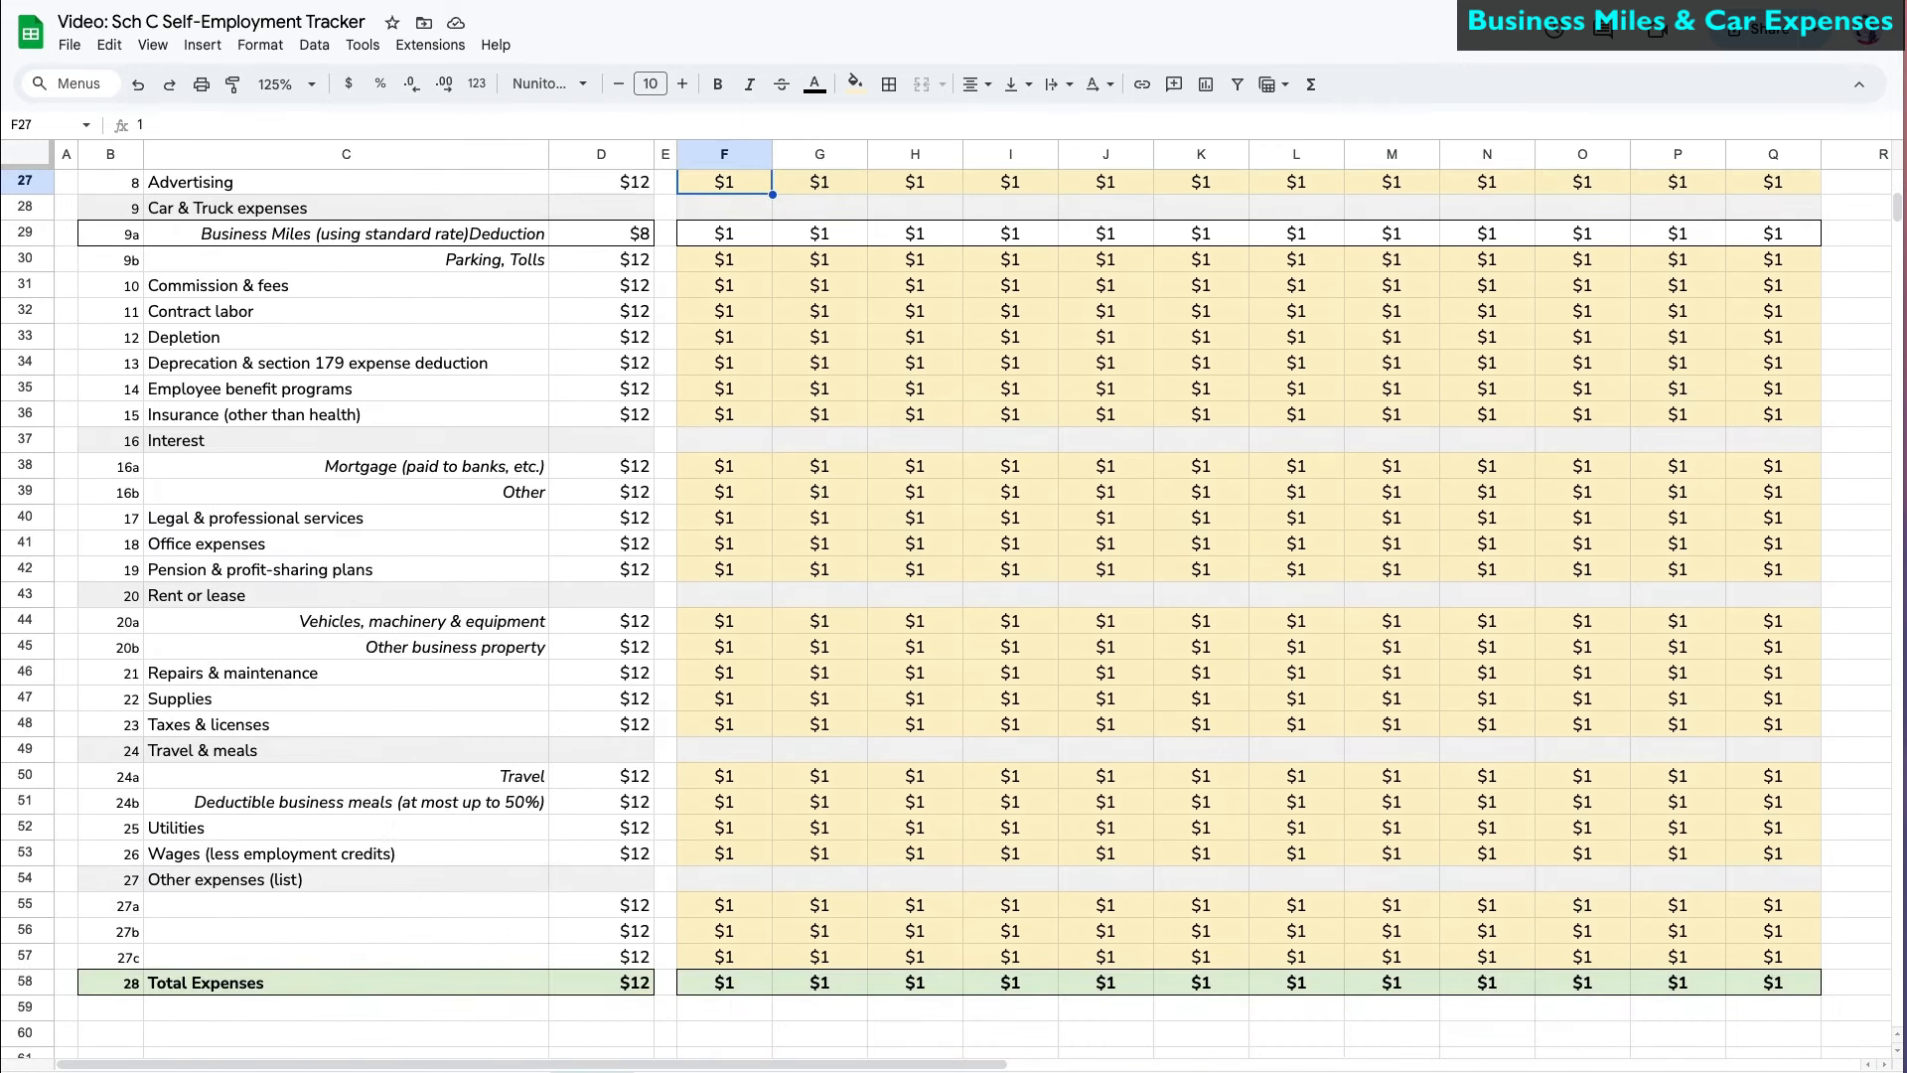
left_click(616, 981)
type("=subtotal(9,")
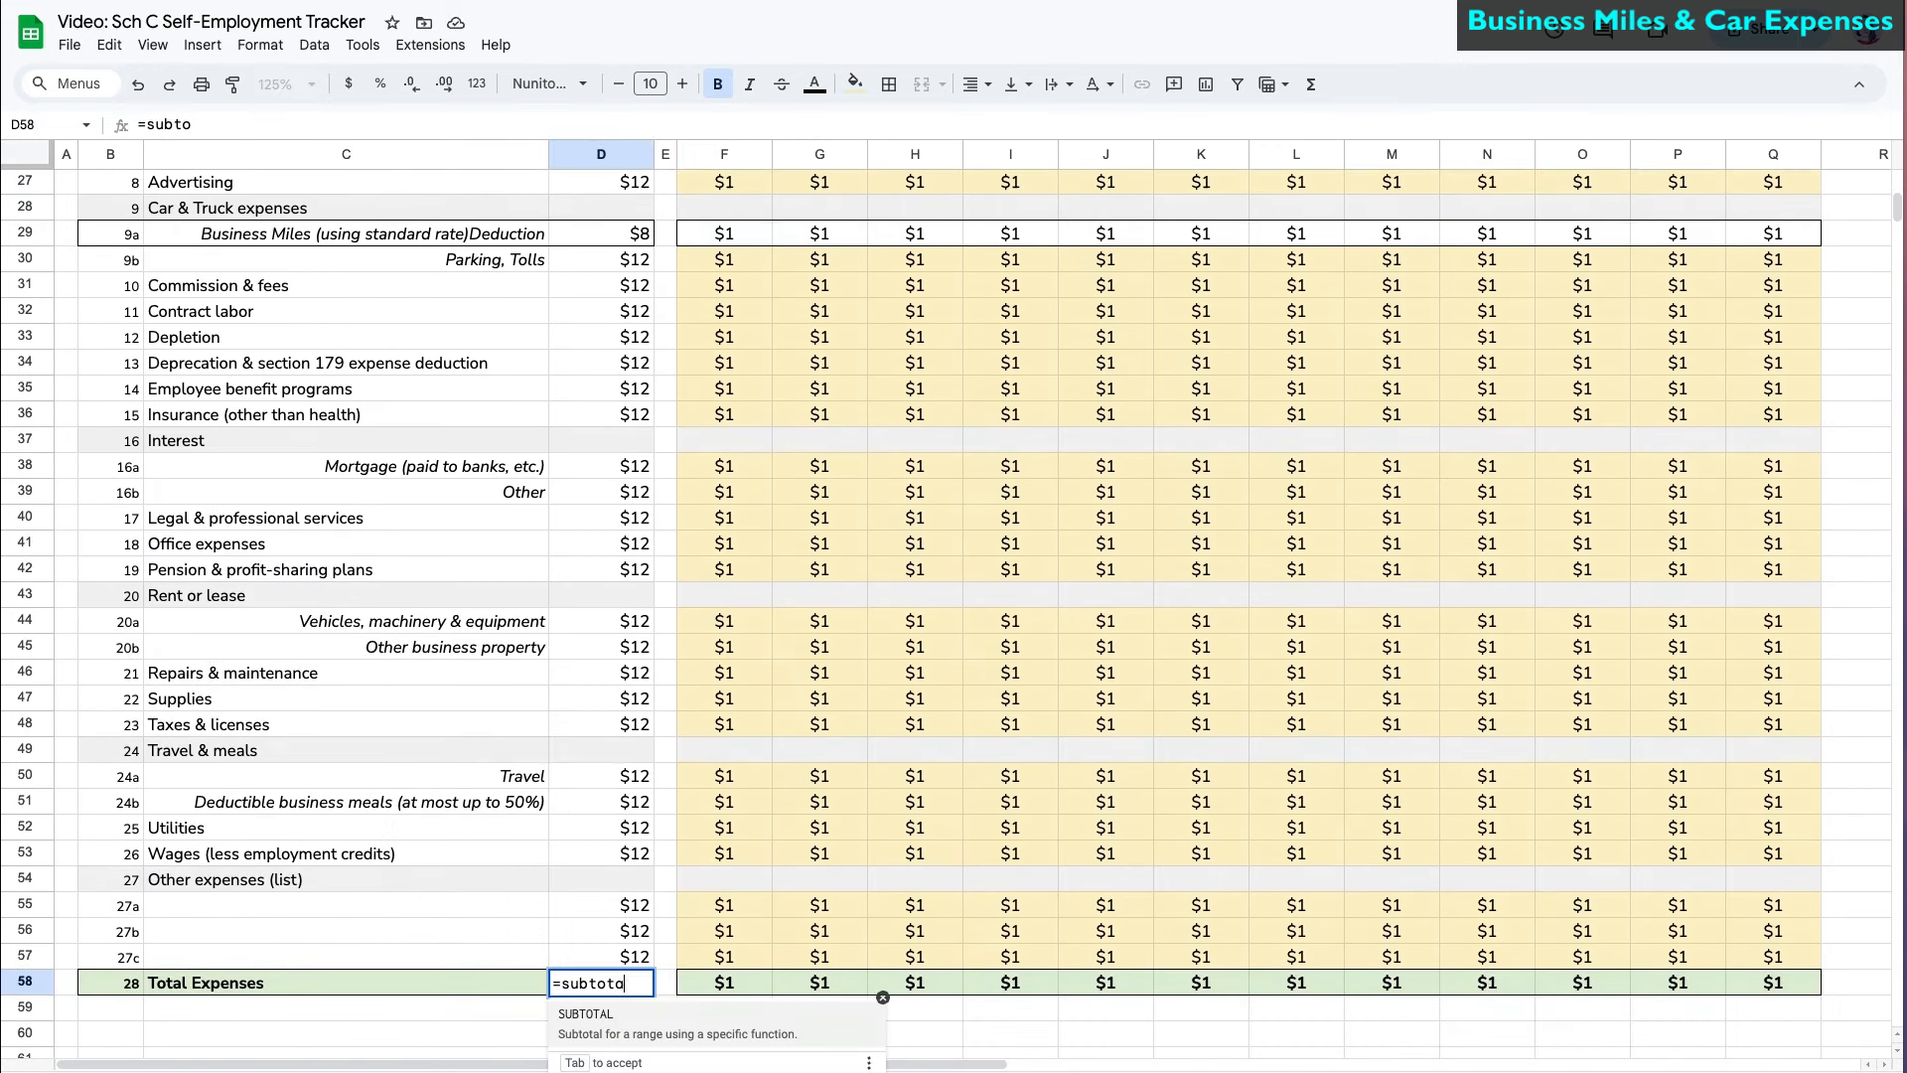
key("Up")
key("shift+Up")
key("shift+Up")
key("shift+Up")
key("shift+Up")
key("shift+Up")
key("shift+Up")
key("shift+Up")
key("shift+Up")
key("shift+Up")
key("shift+Up")
key("shift+Up")
key("shift+Up")
key("shift+Up")
key("shift+Up")
key("shift+Up")
key("shift+Up")
key("shift+Up")
key("shift+Up")
key("shift+Up")
key("shift+Up")
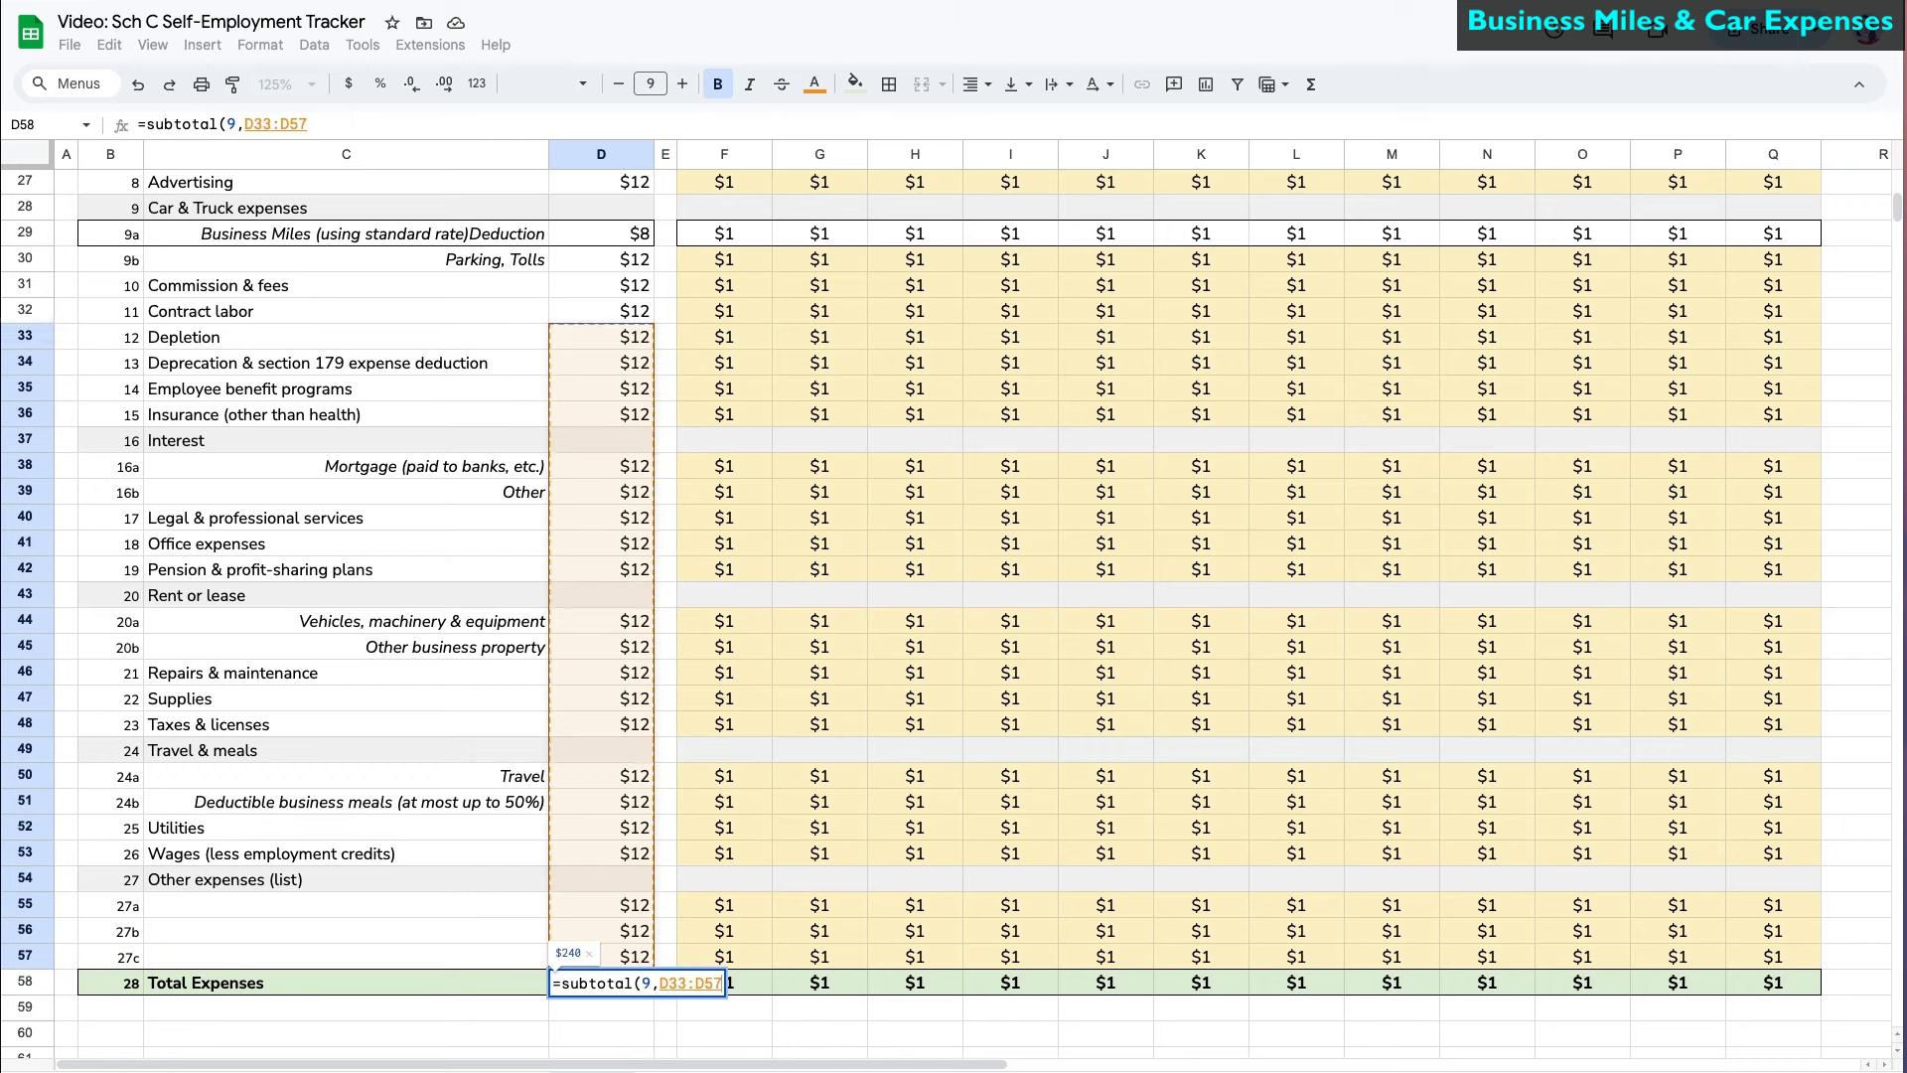
key("Return")
- Copy the Total Expenses subtotal formula from D58 into the monthly cells F58:Q58
left_click(613, 1029)
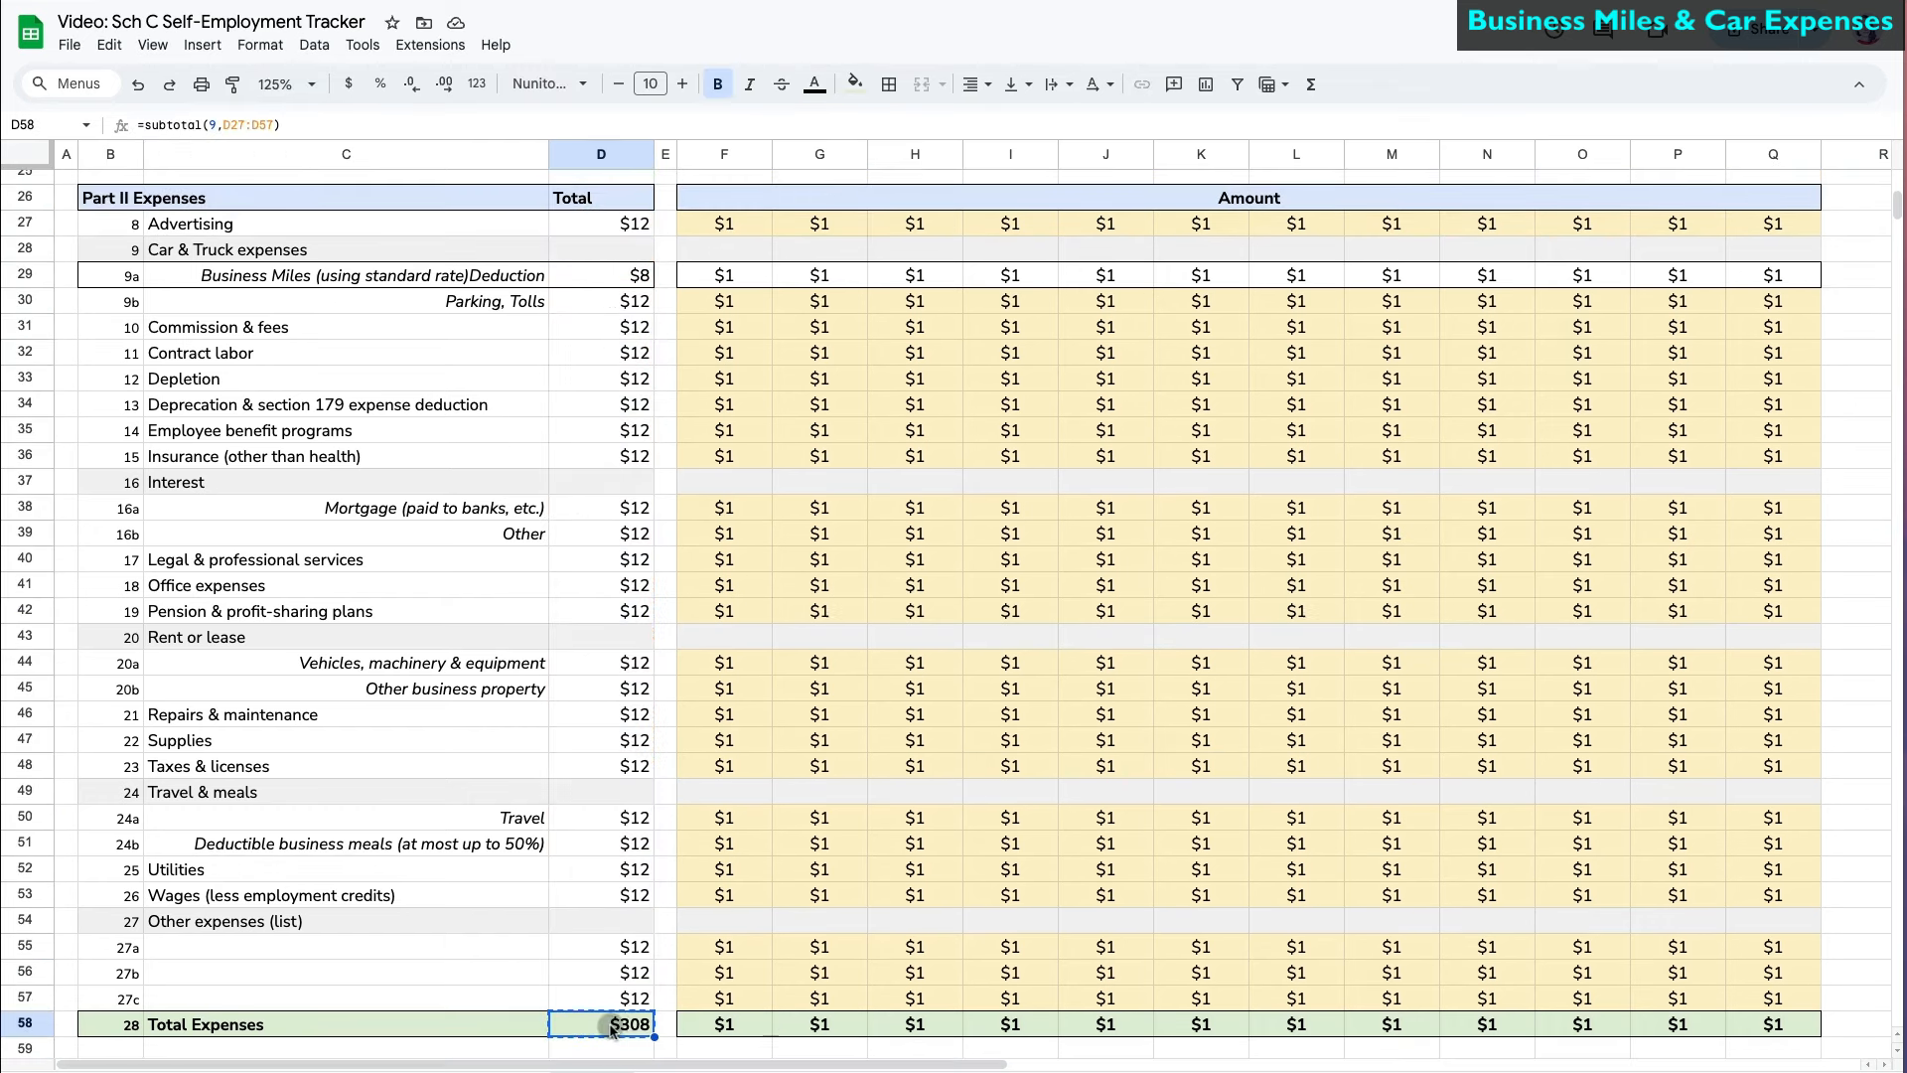
left_click_drag(715, 1026, 1759, 1023)
key("ctrl+v")
- Copy the Gross Income row's formatting onto the Total Expenses row 58
left_click(1213, 895)
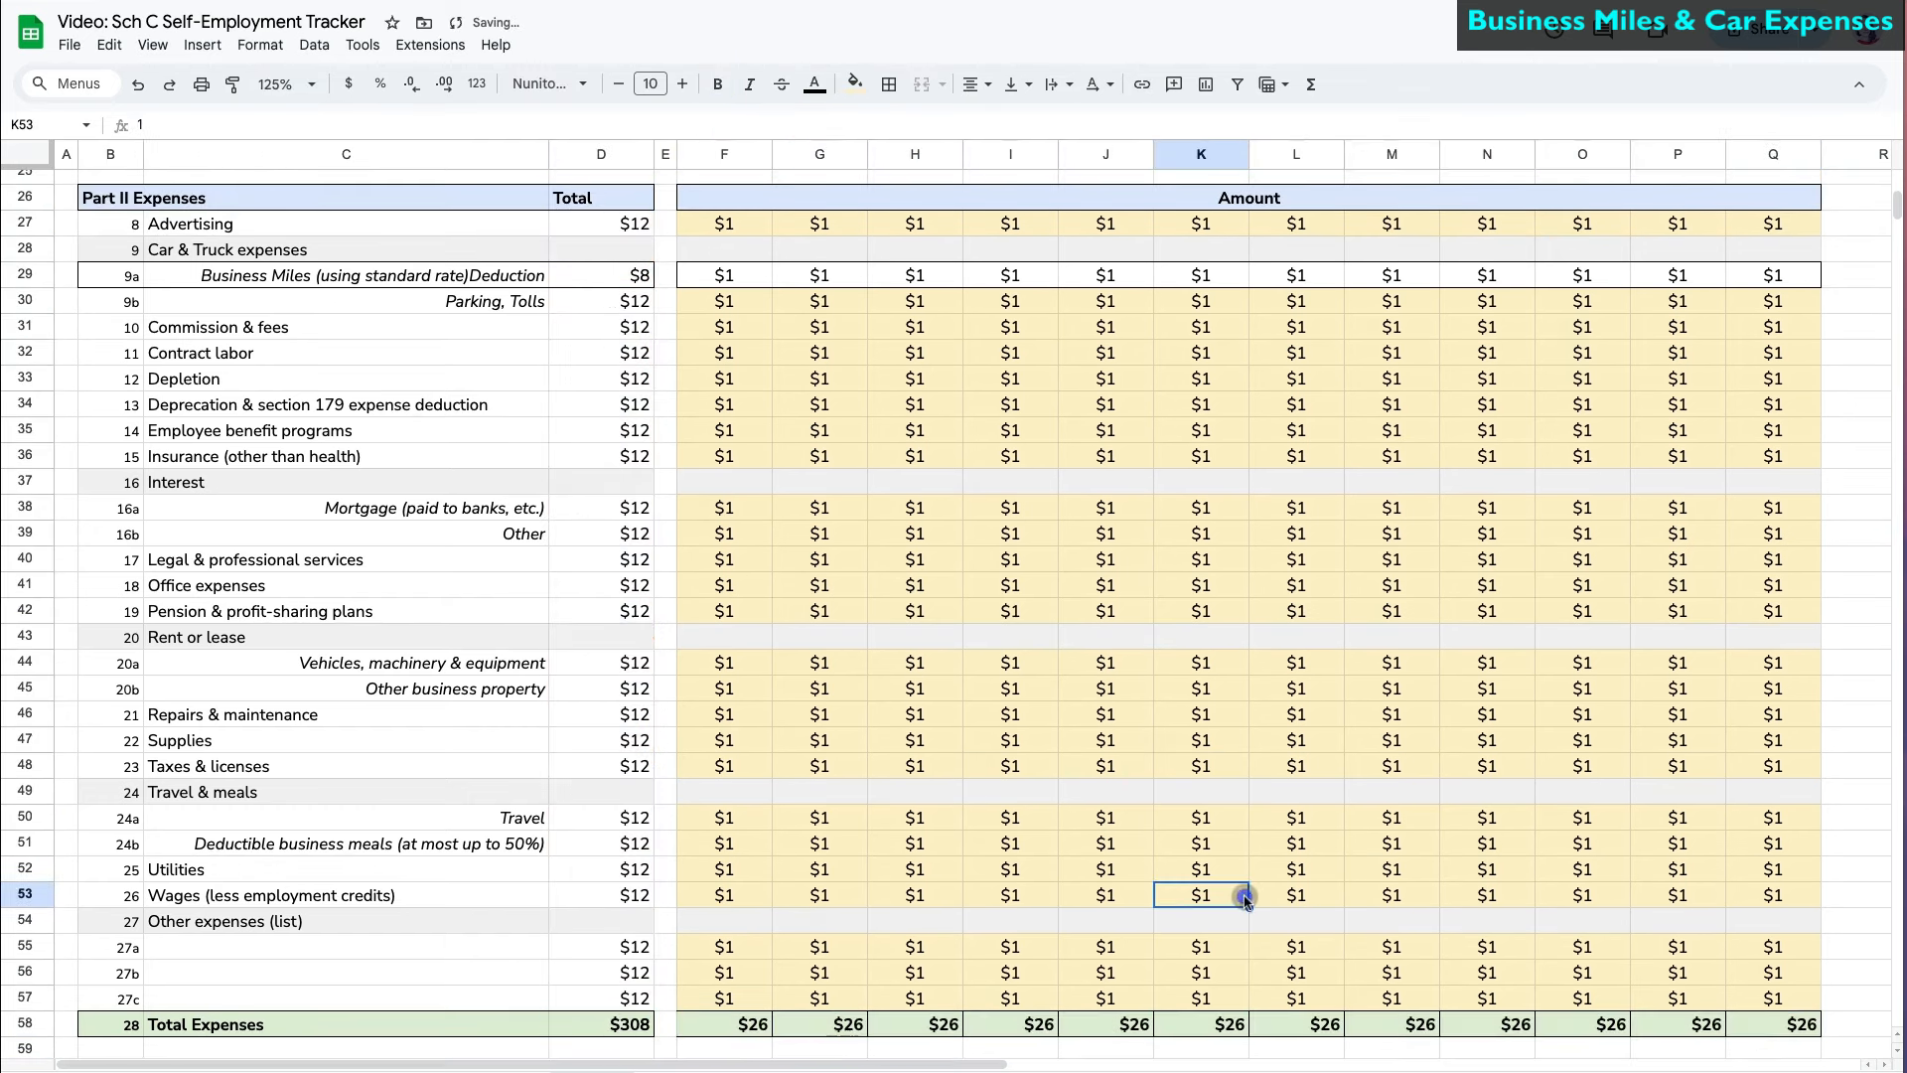
scroll(258, 497, "up", 4)
scroll(251, 682, "down", 4)
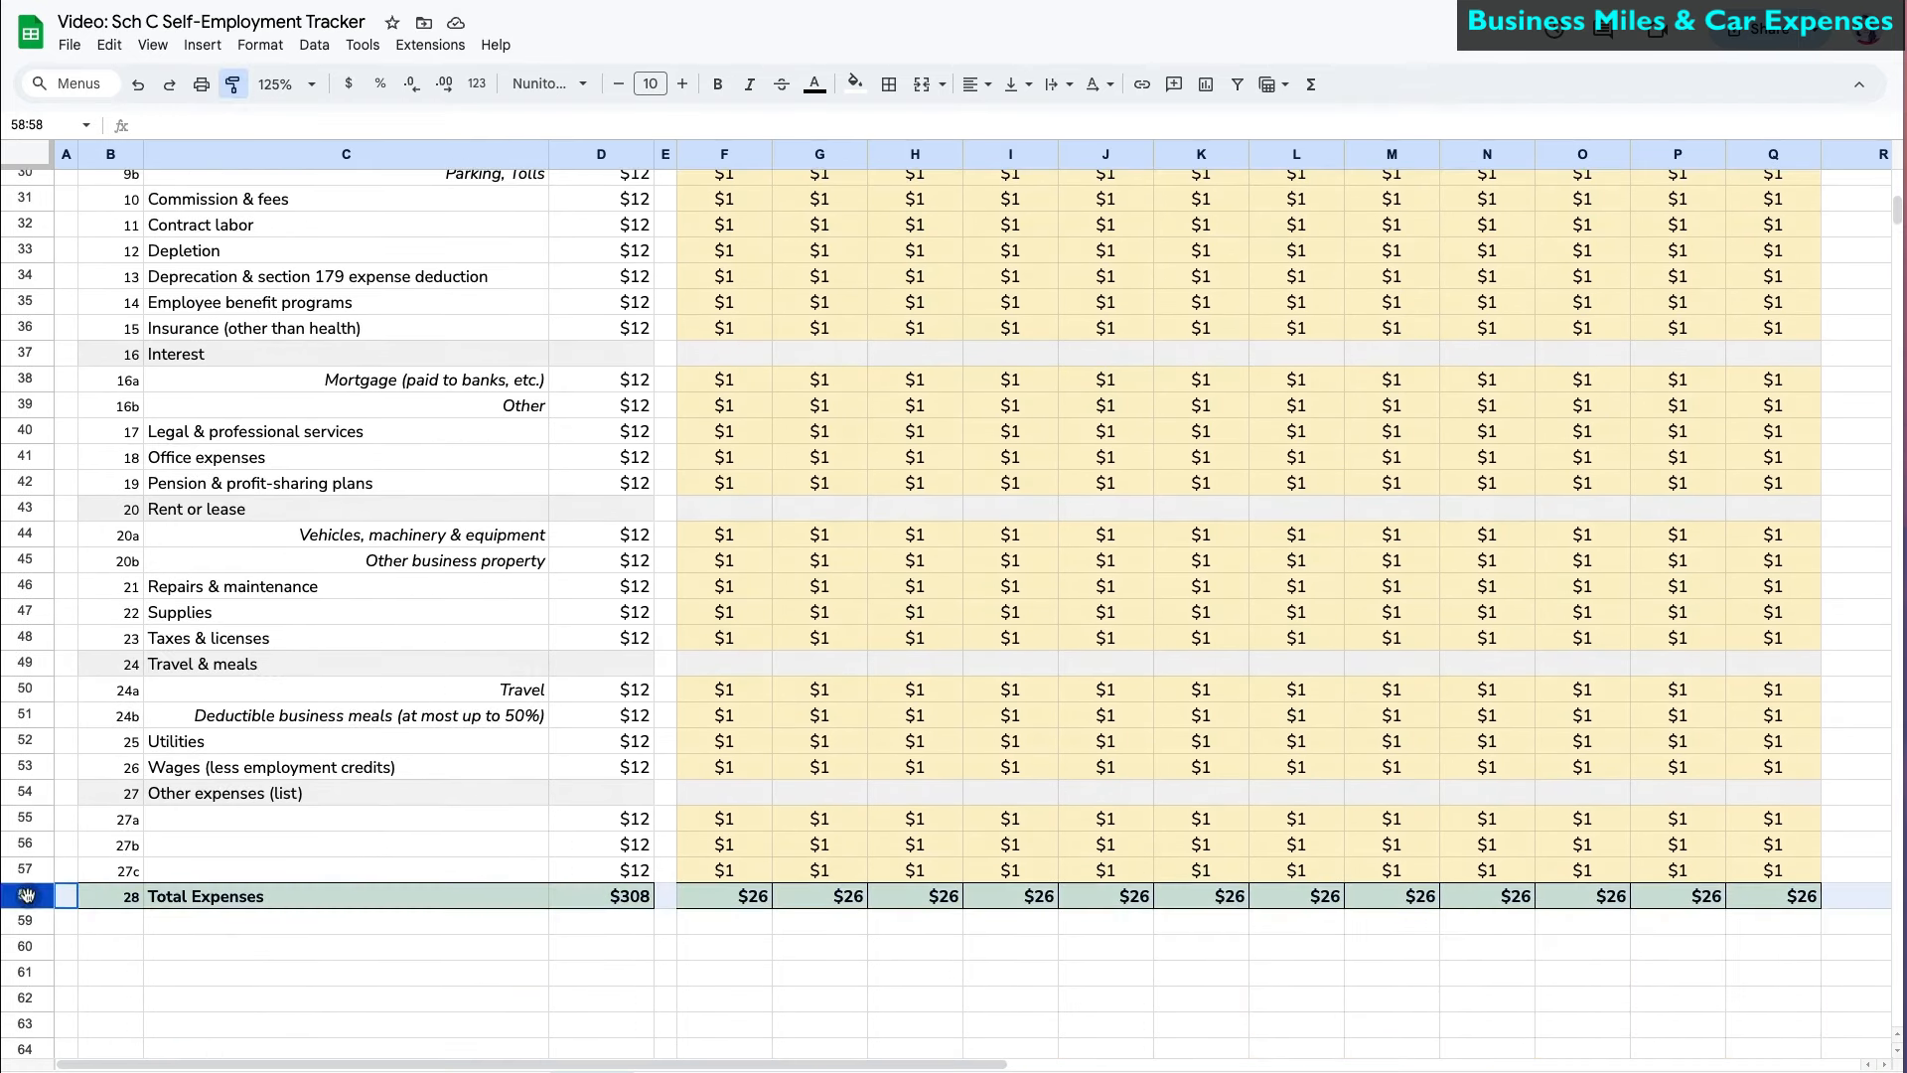
left_click(301, 972)
- Set the monthly Business Miles in F12 to 100 and copy the value across G12:Q12
scroll(690, 1005, "up", 8)
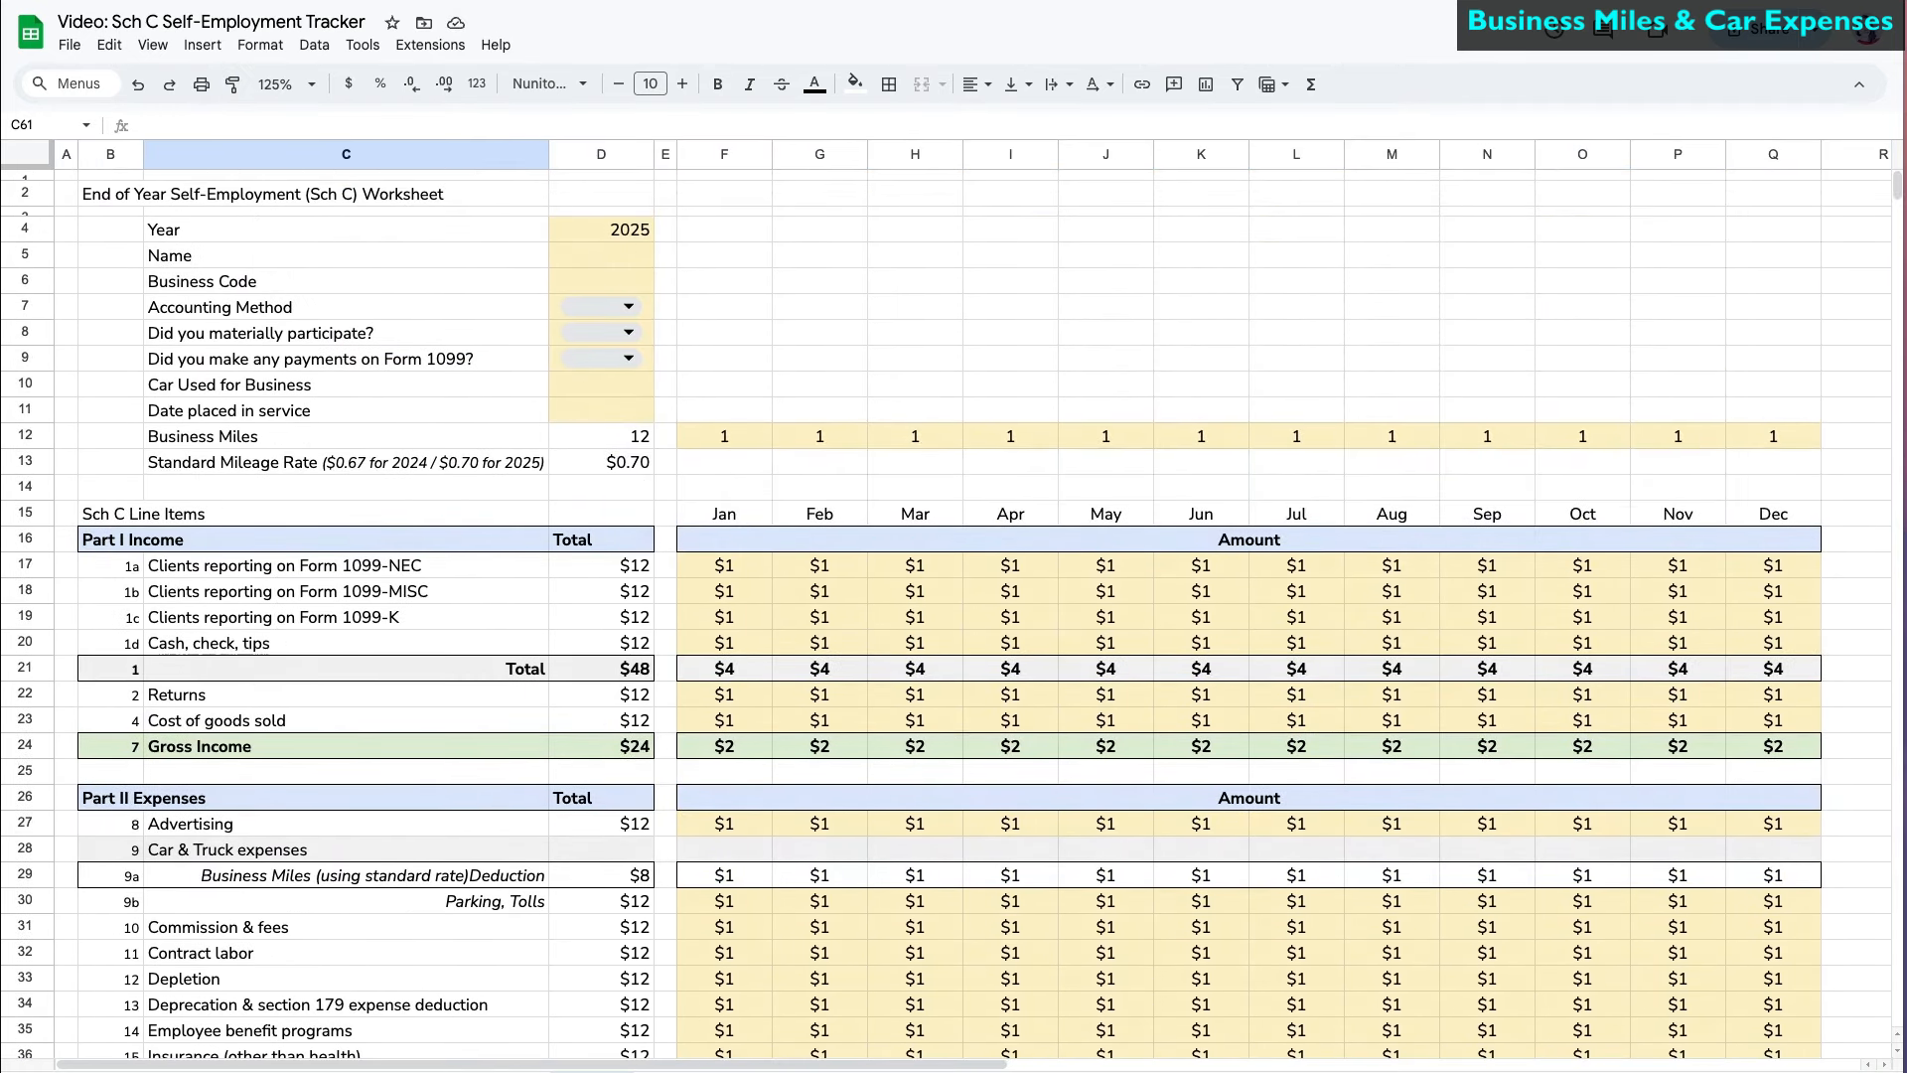
left_click(735, 437)
type("100")
key("Return")
left_click(760, 439)
key("ctrl+c")
left_click_drag(800, 439, 1740, 442)
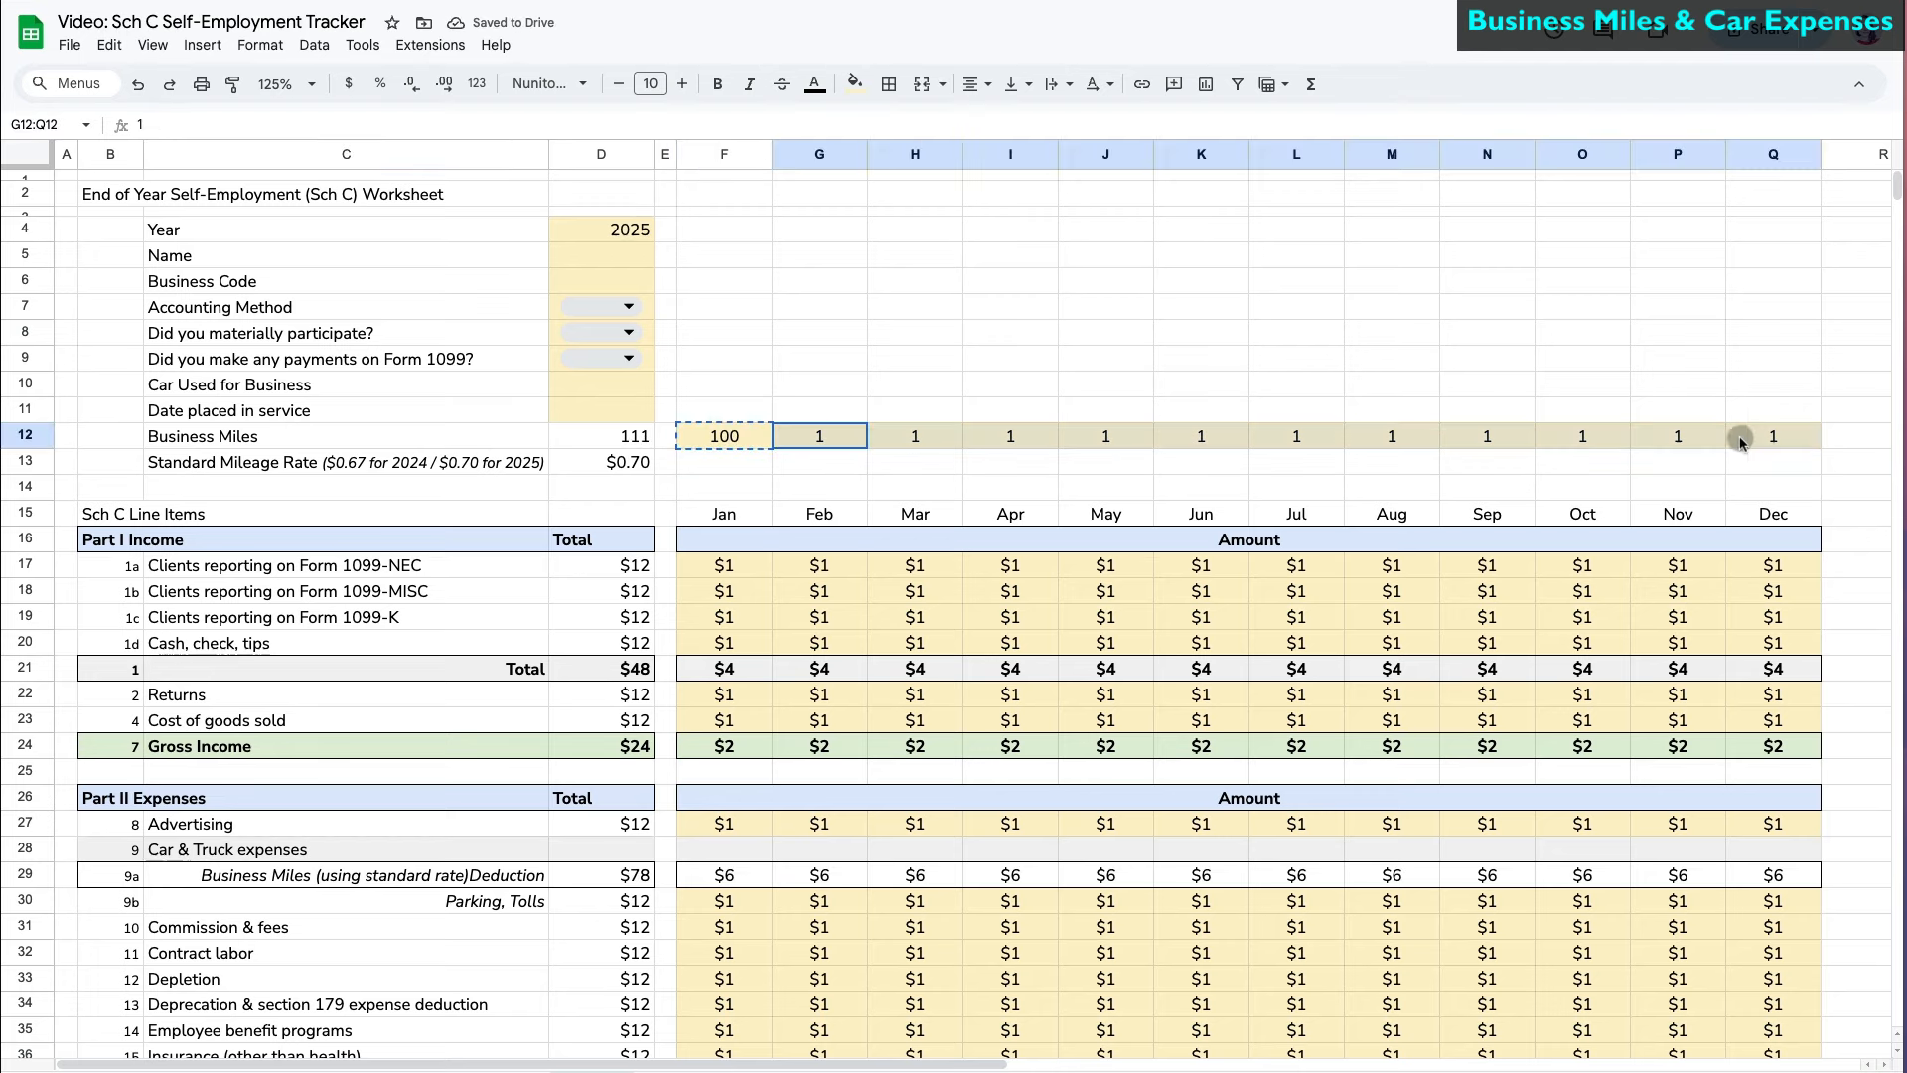
key("ctrl+v")
- Set the January 1099-NEC income in F17 to 100 and copy it across G17:Q17
scroll(1092, 596, "down", 2)
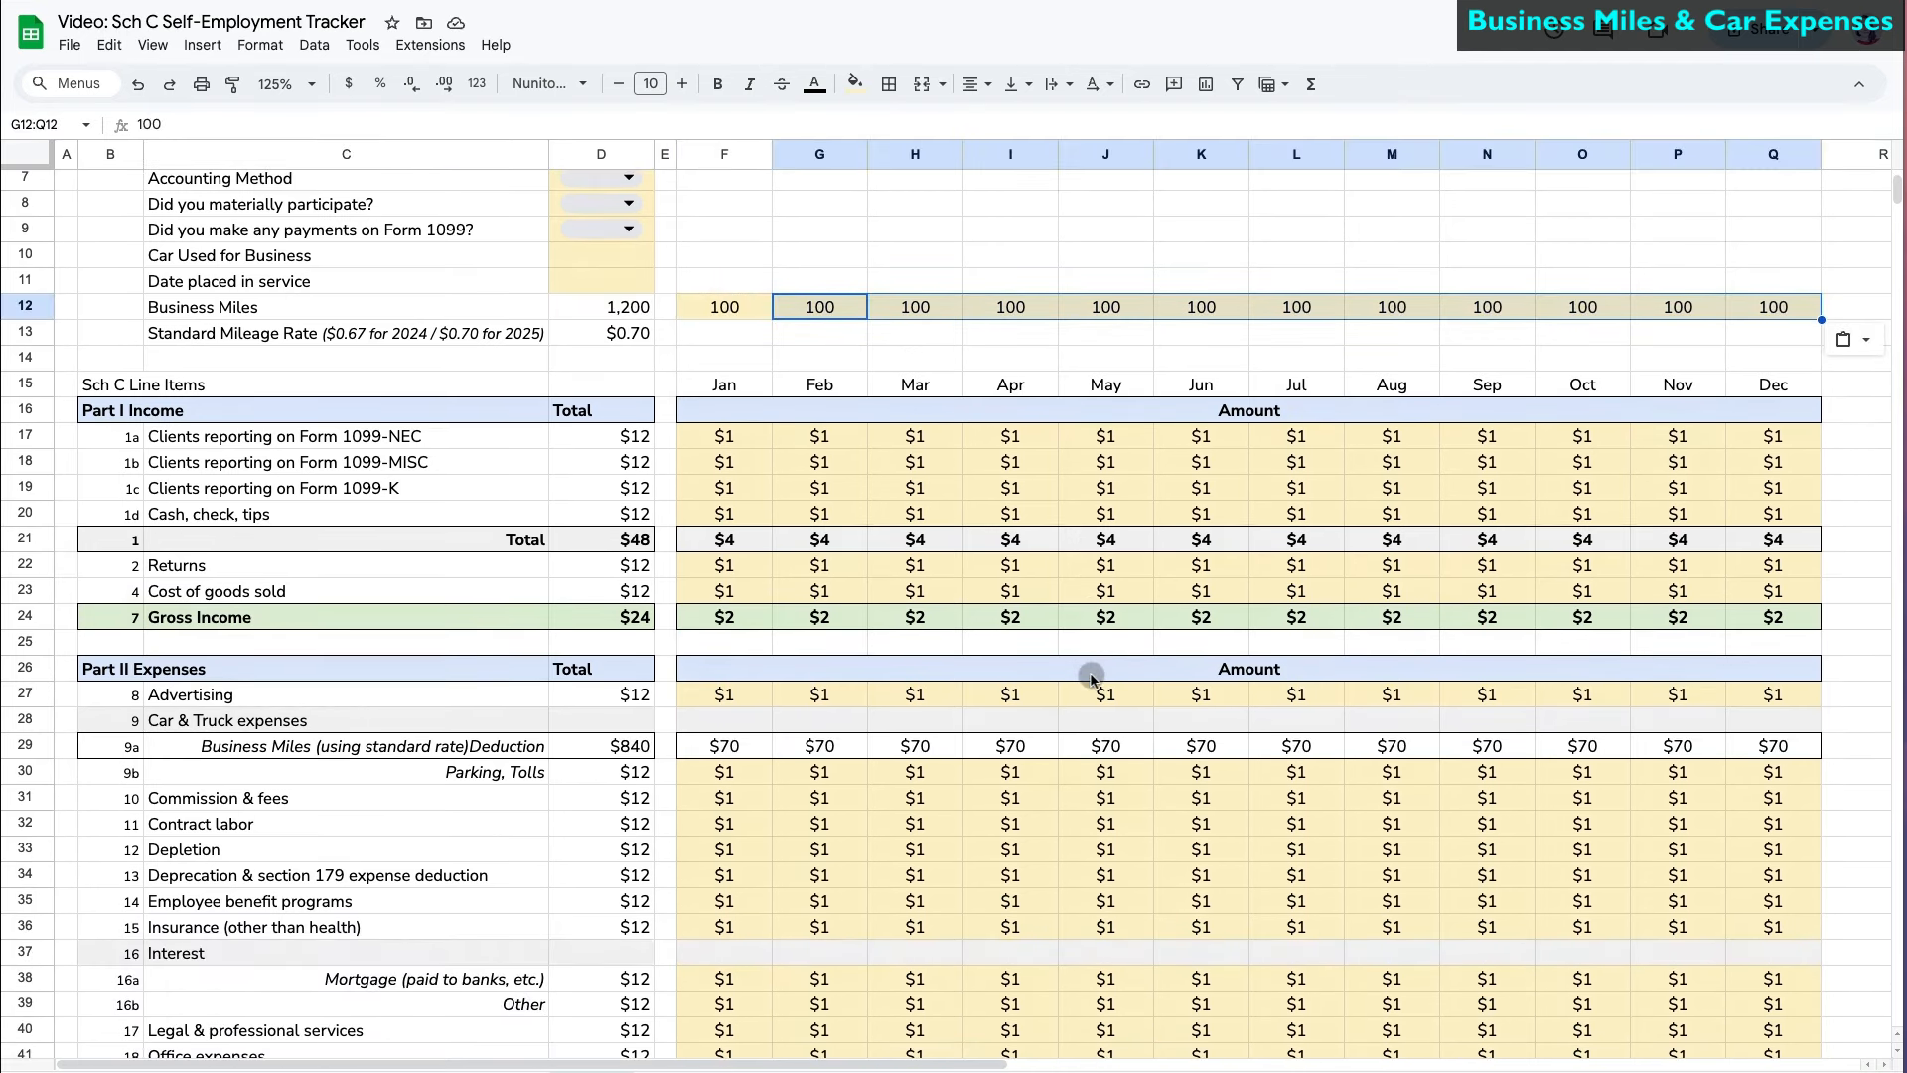
left_click(730, 436)
type("100")
key("Return")
left_click(730, 436)
key("ctrl+c")
left_click_drag(804, 436, 1751, 446)
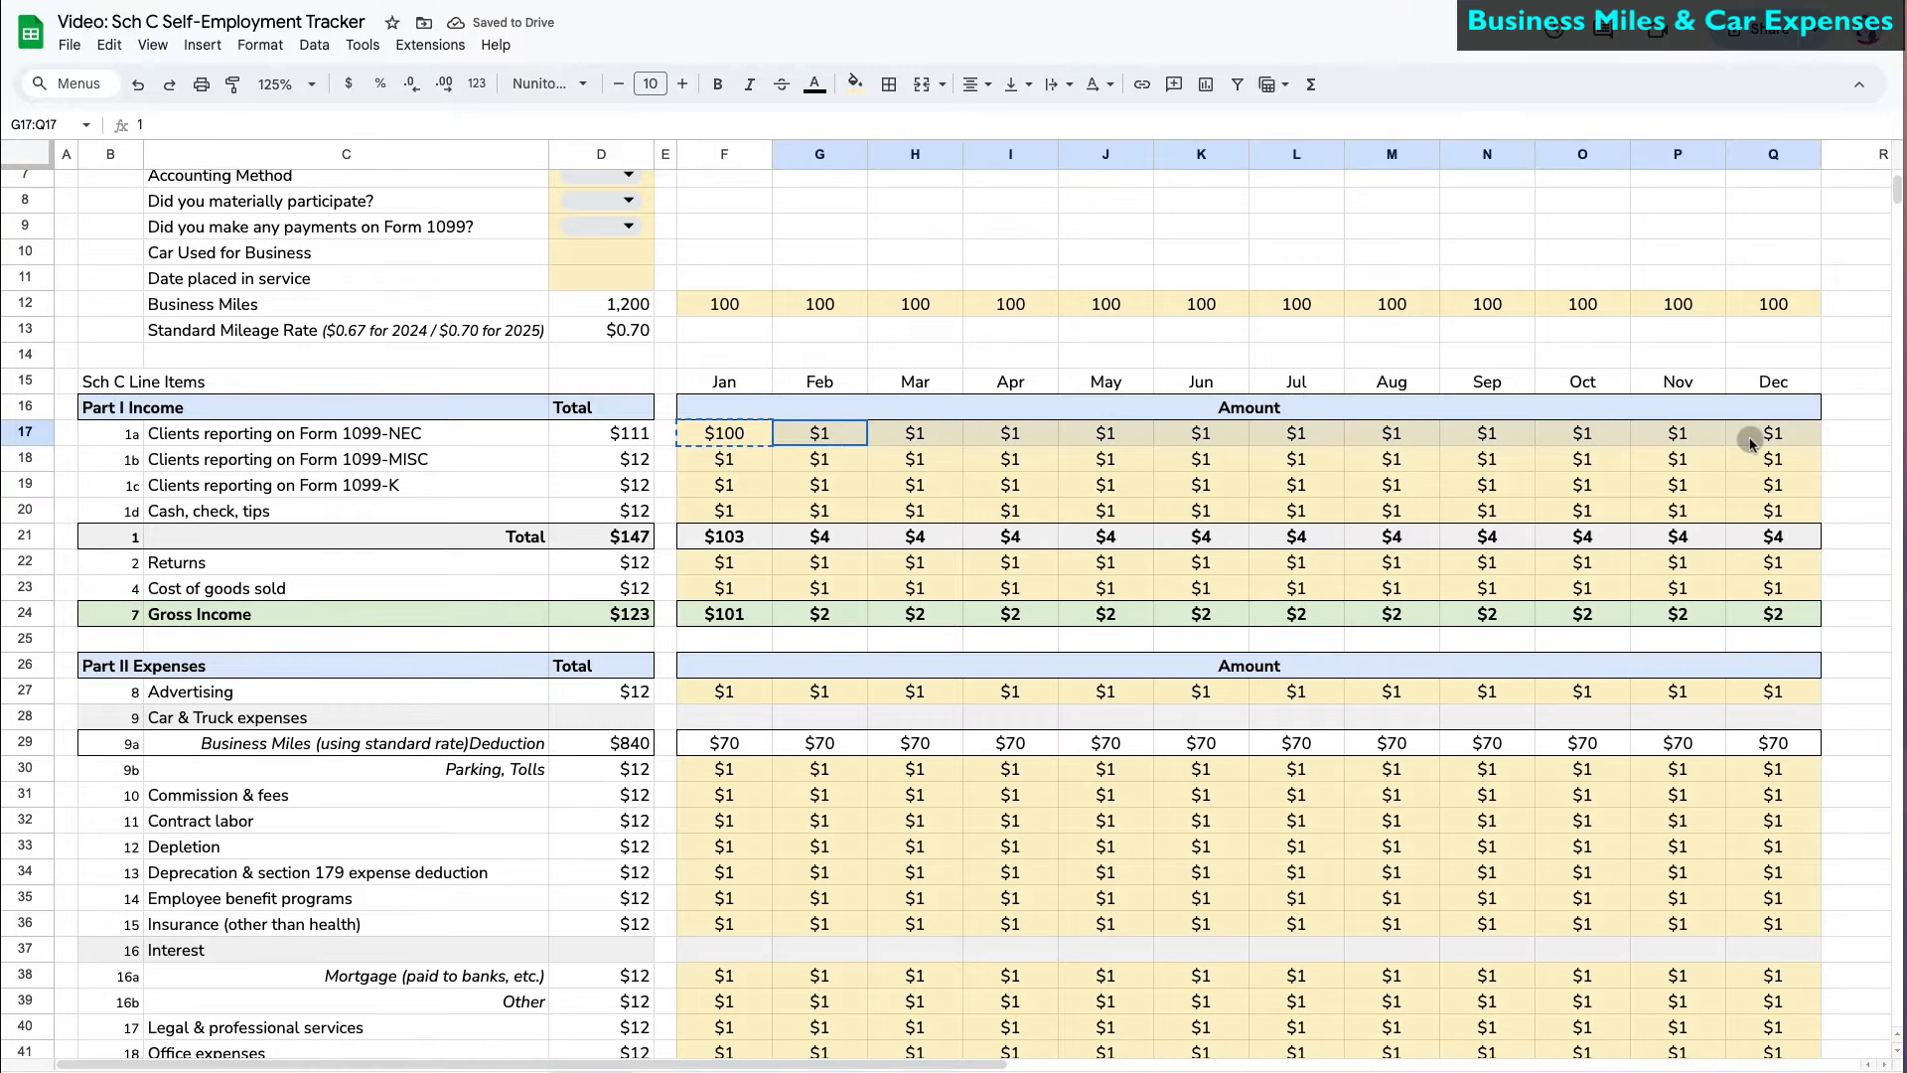
key("ctrl+v")
- Enter the label "Simplified Method for Business Use of Home Form 8829" in C60 below Total Expenses
scroll(1260, 899, "down", 5)
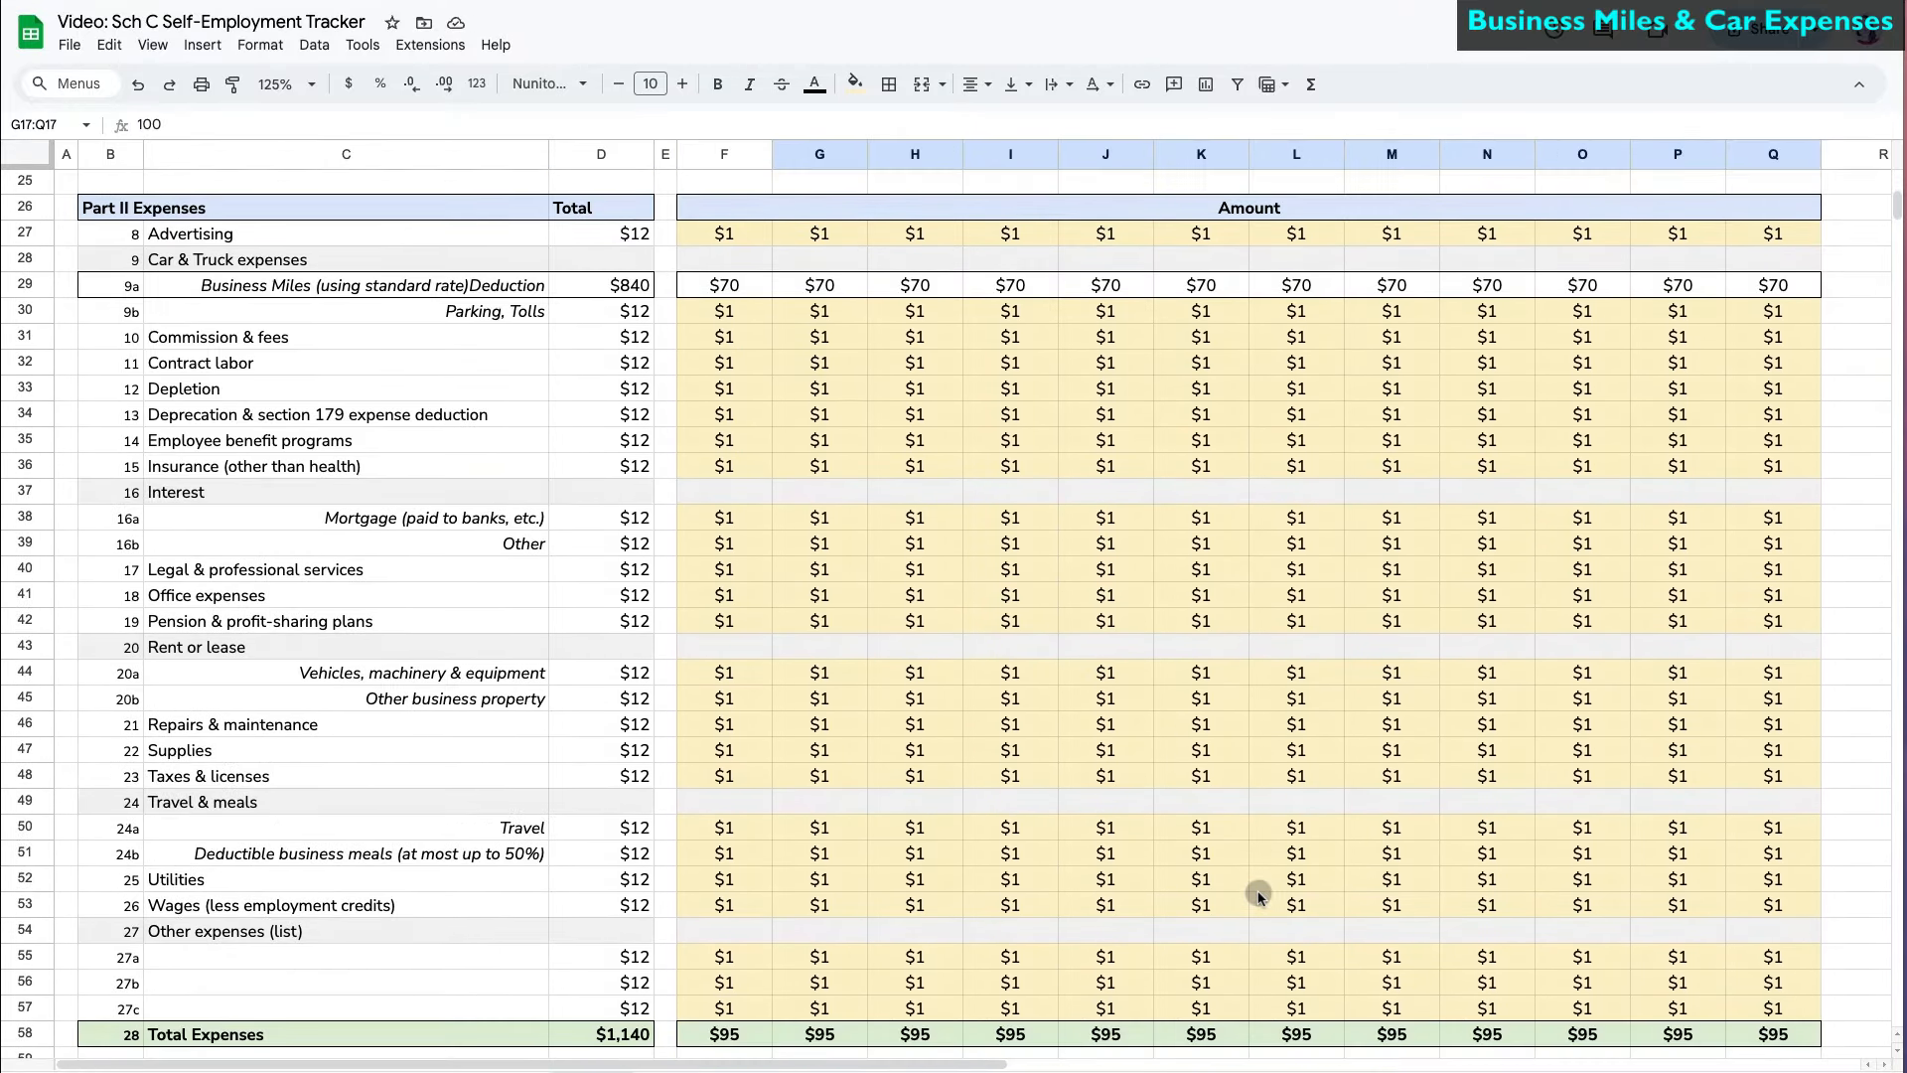
scroll(894, 993, "down", 5)
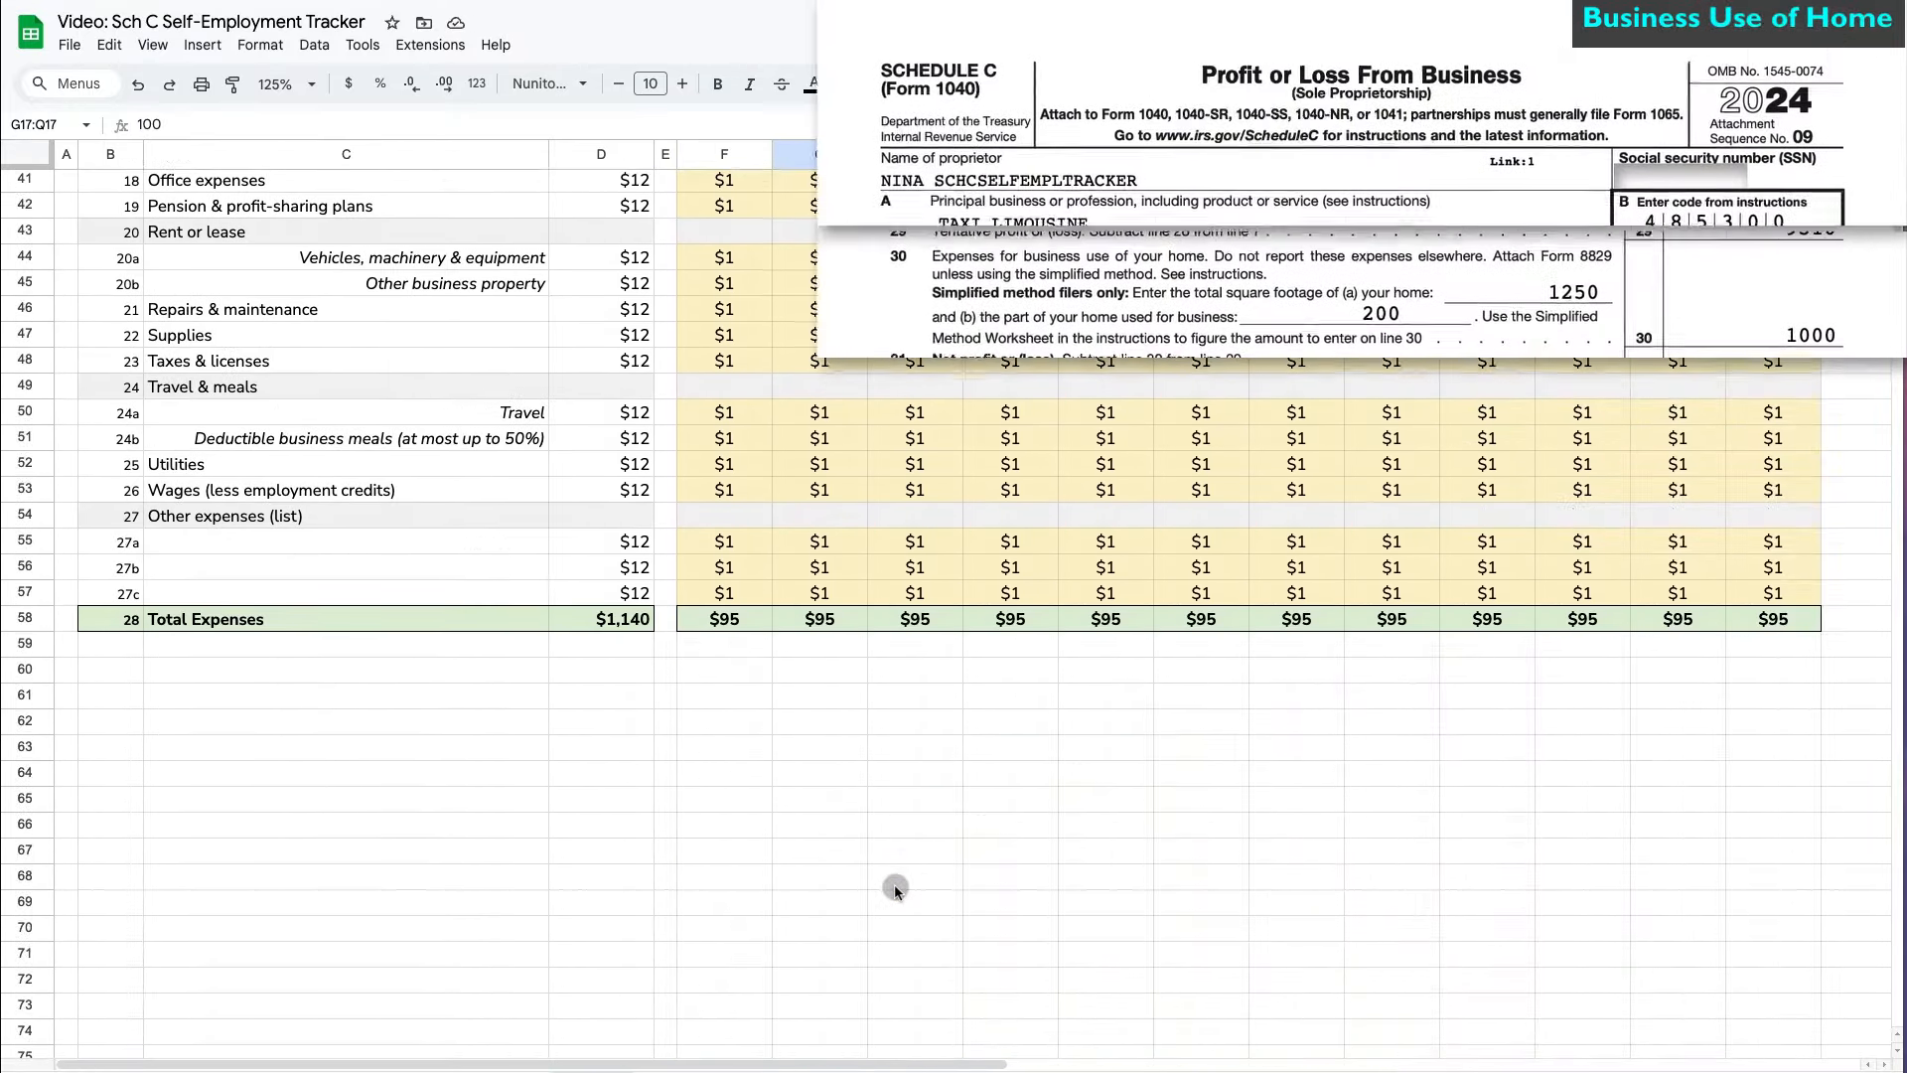
left_click(285, 672)
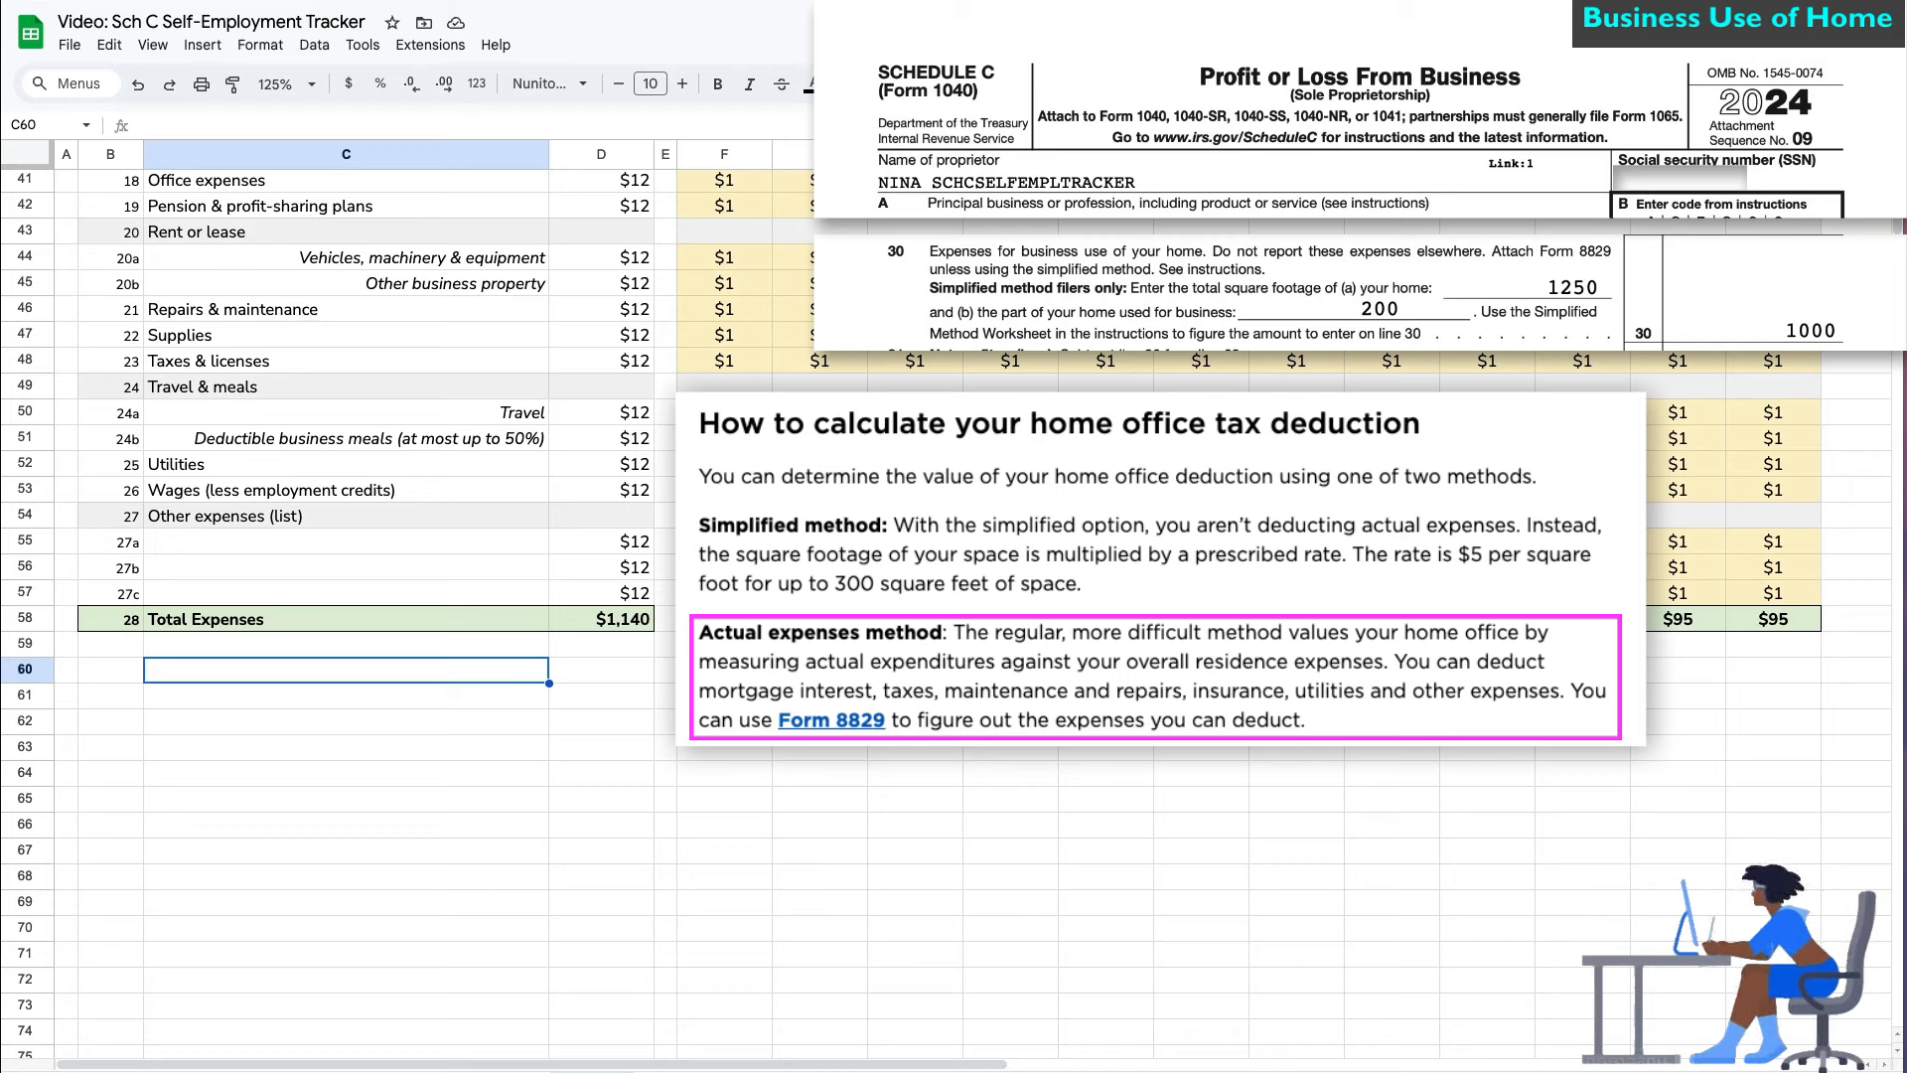
type("Simplified Met")
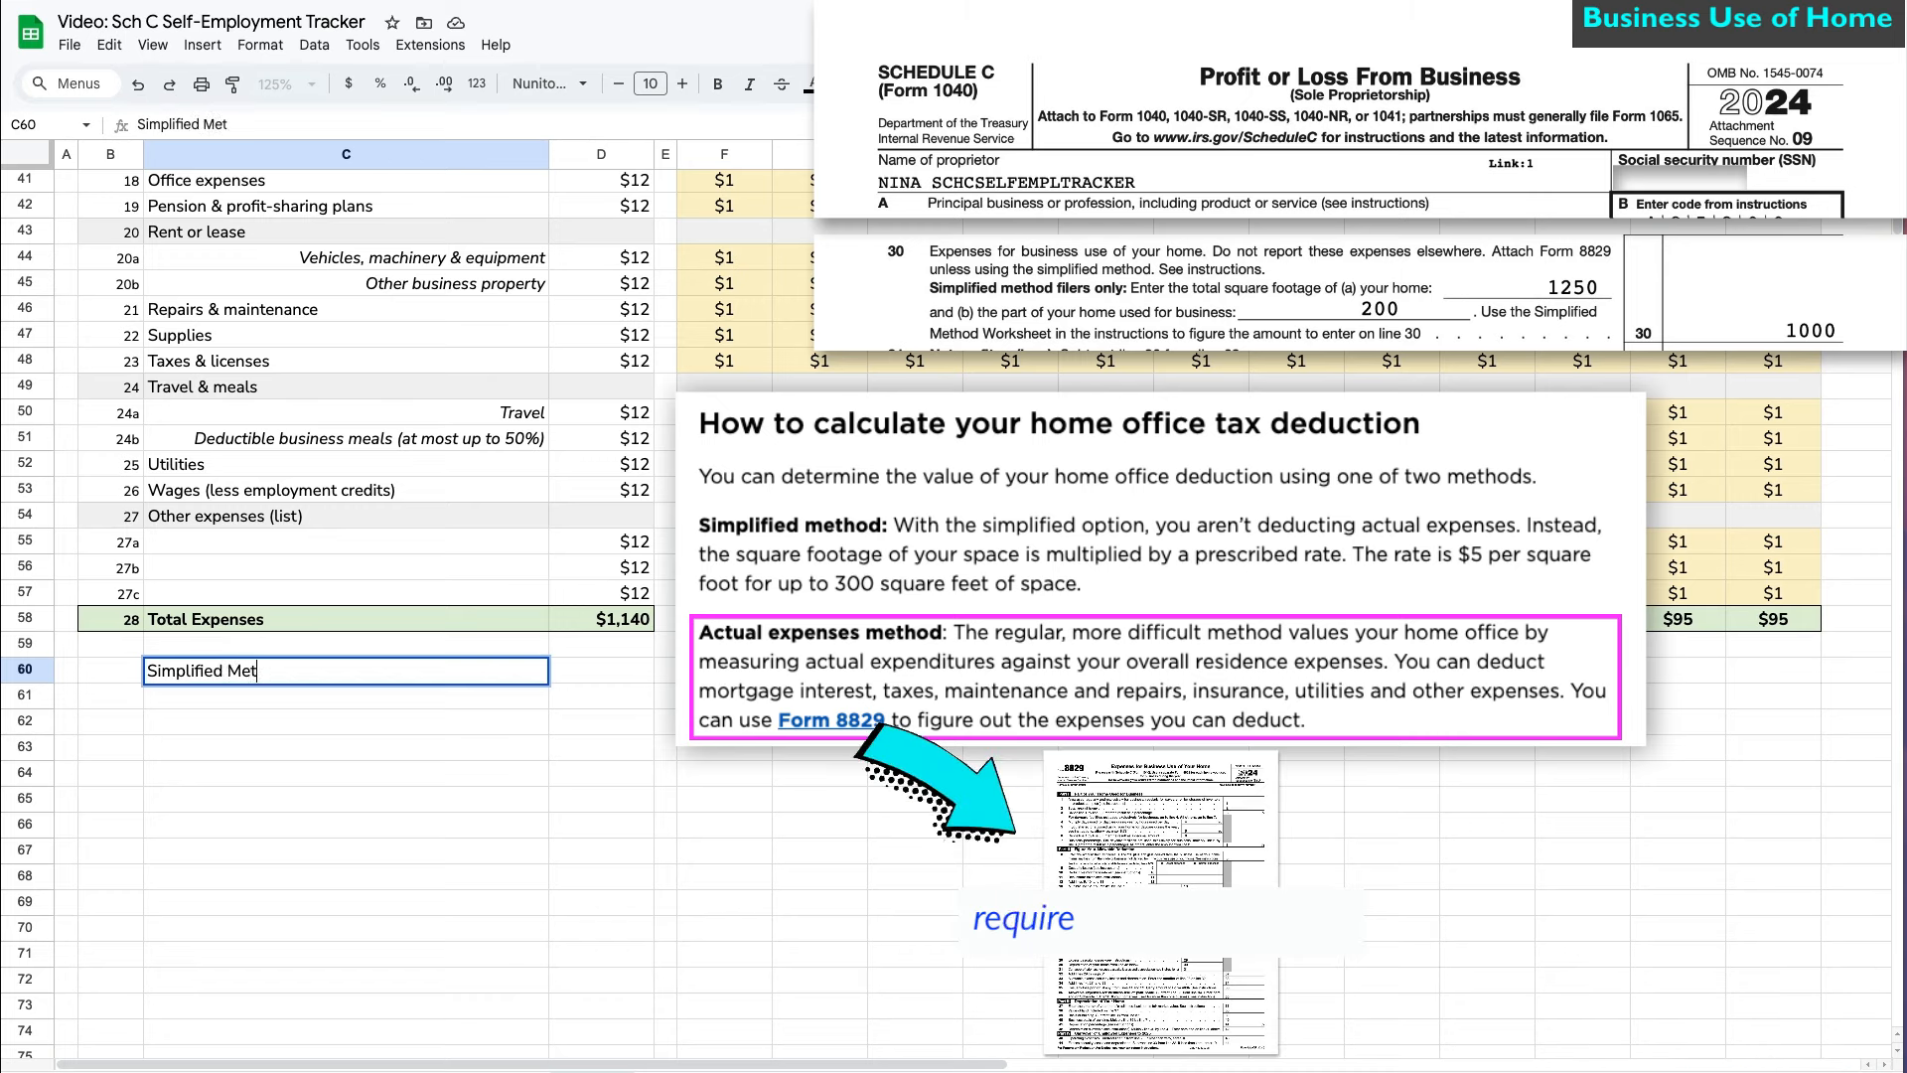
type("hod for Business Use of Home F")
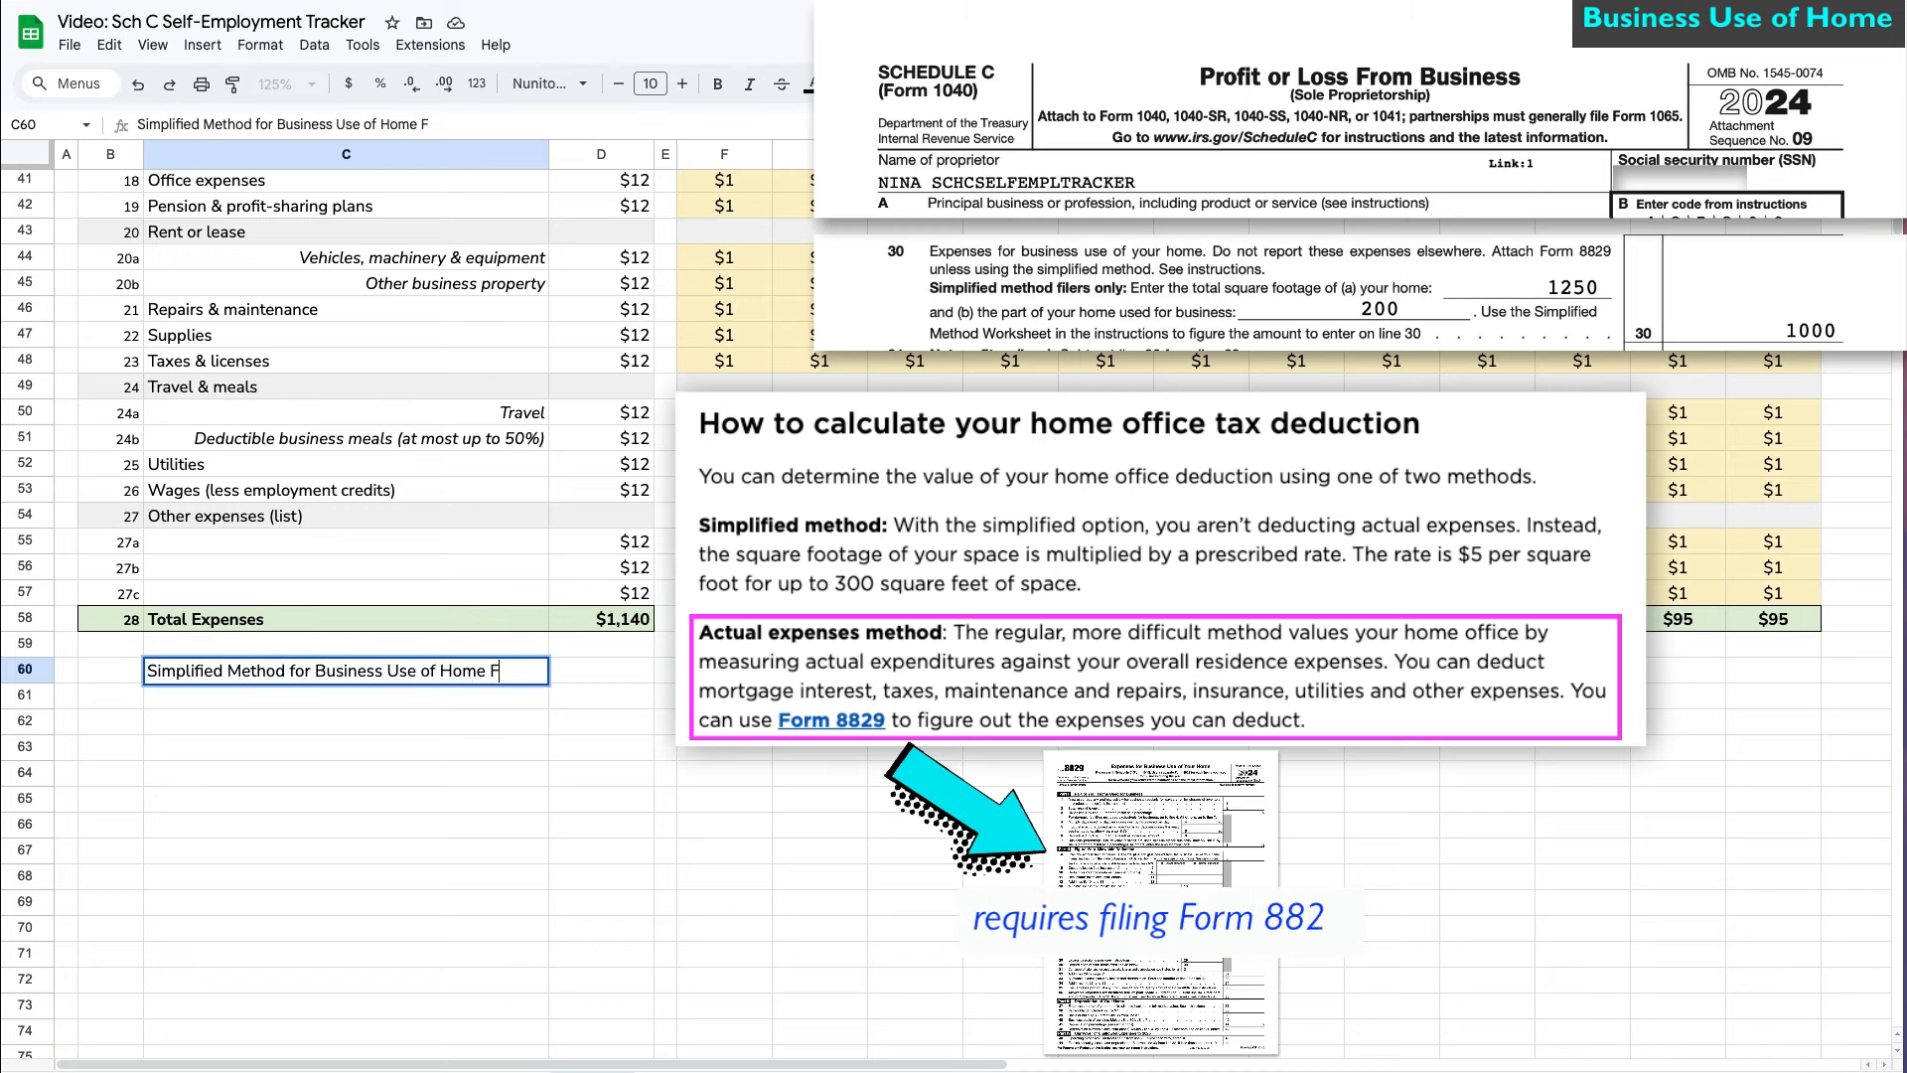
type("orm 8829")
key("Return")
- Enter the label "Square Footage (up to 300 sq. ft)" in C61
type("Sq")
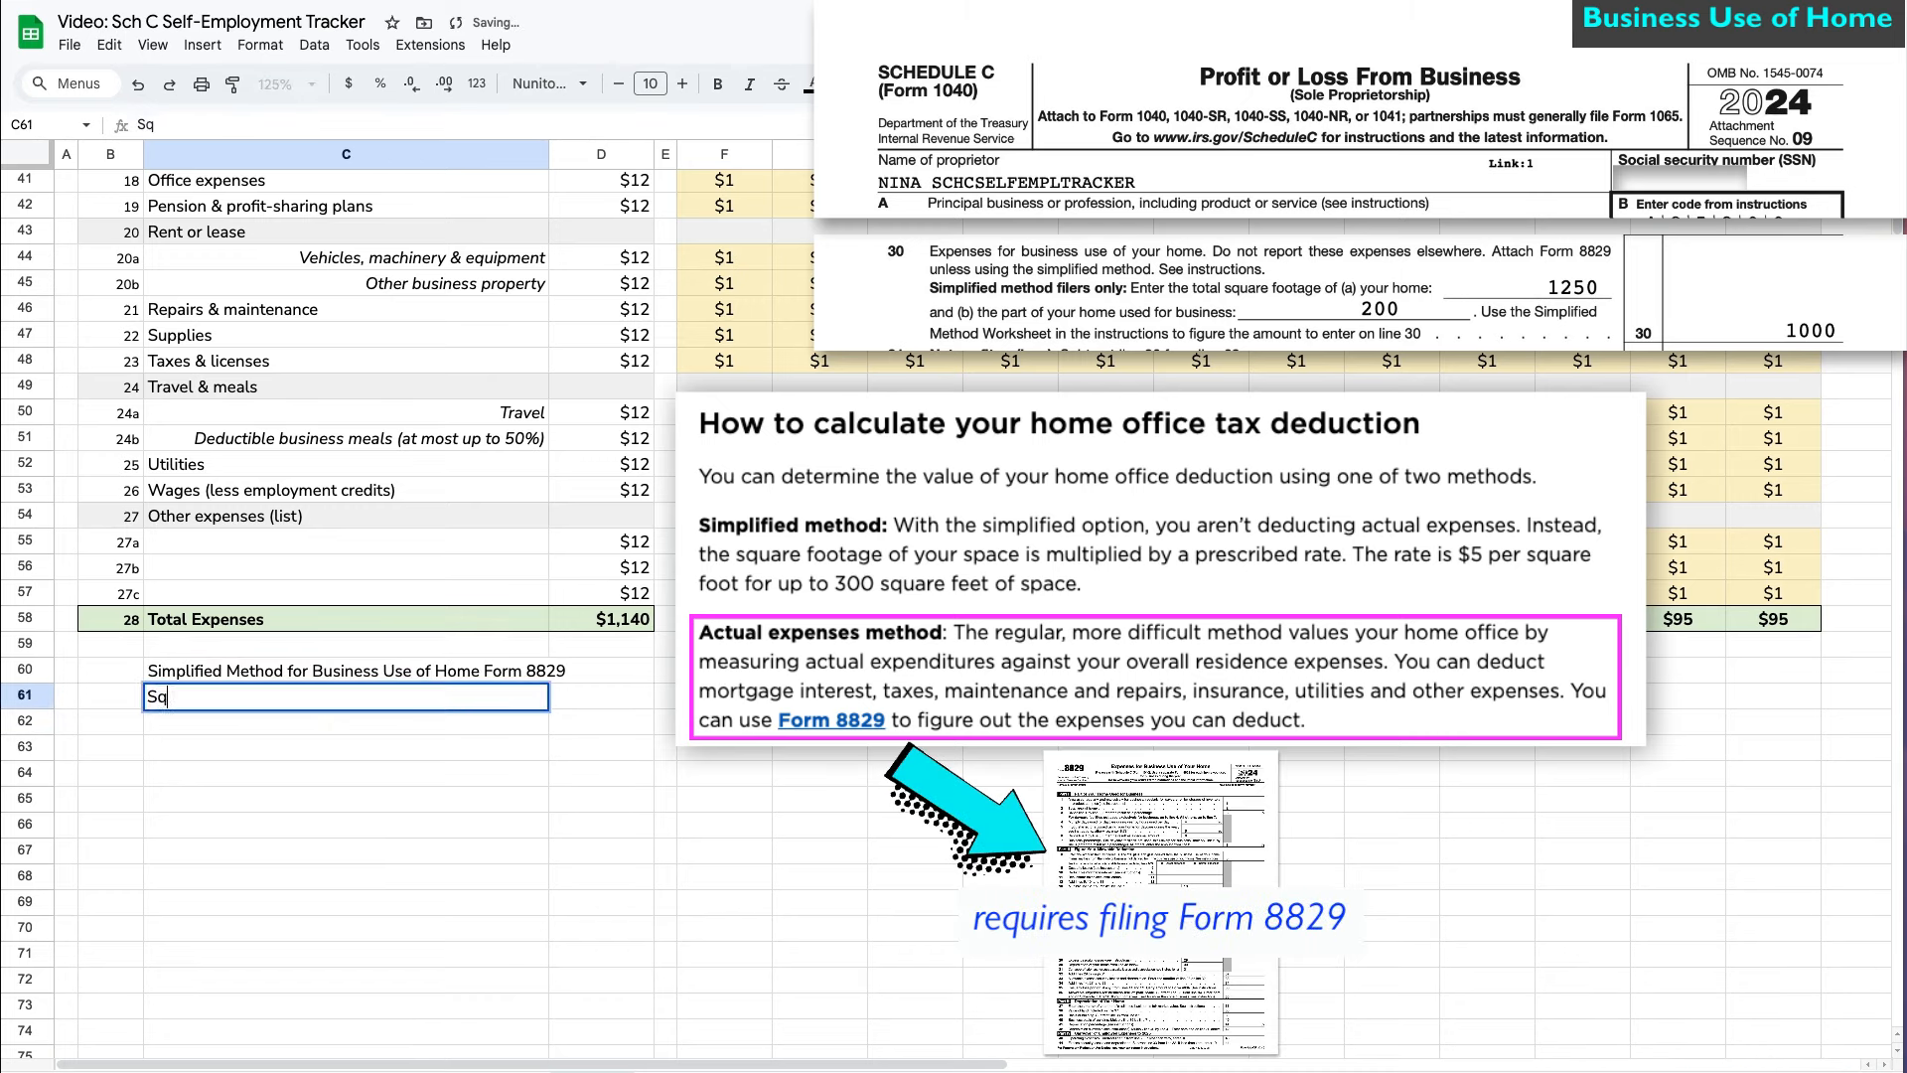
type("uare Footage (up to 300")
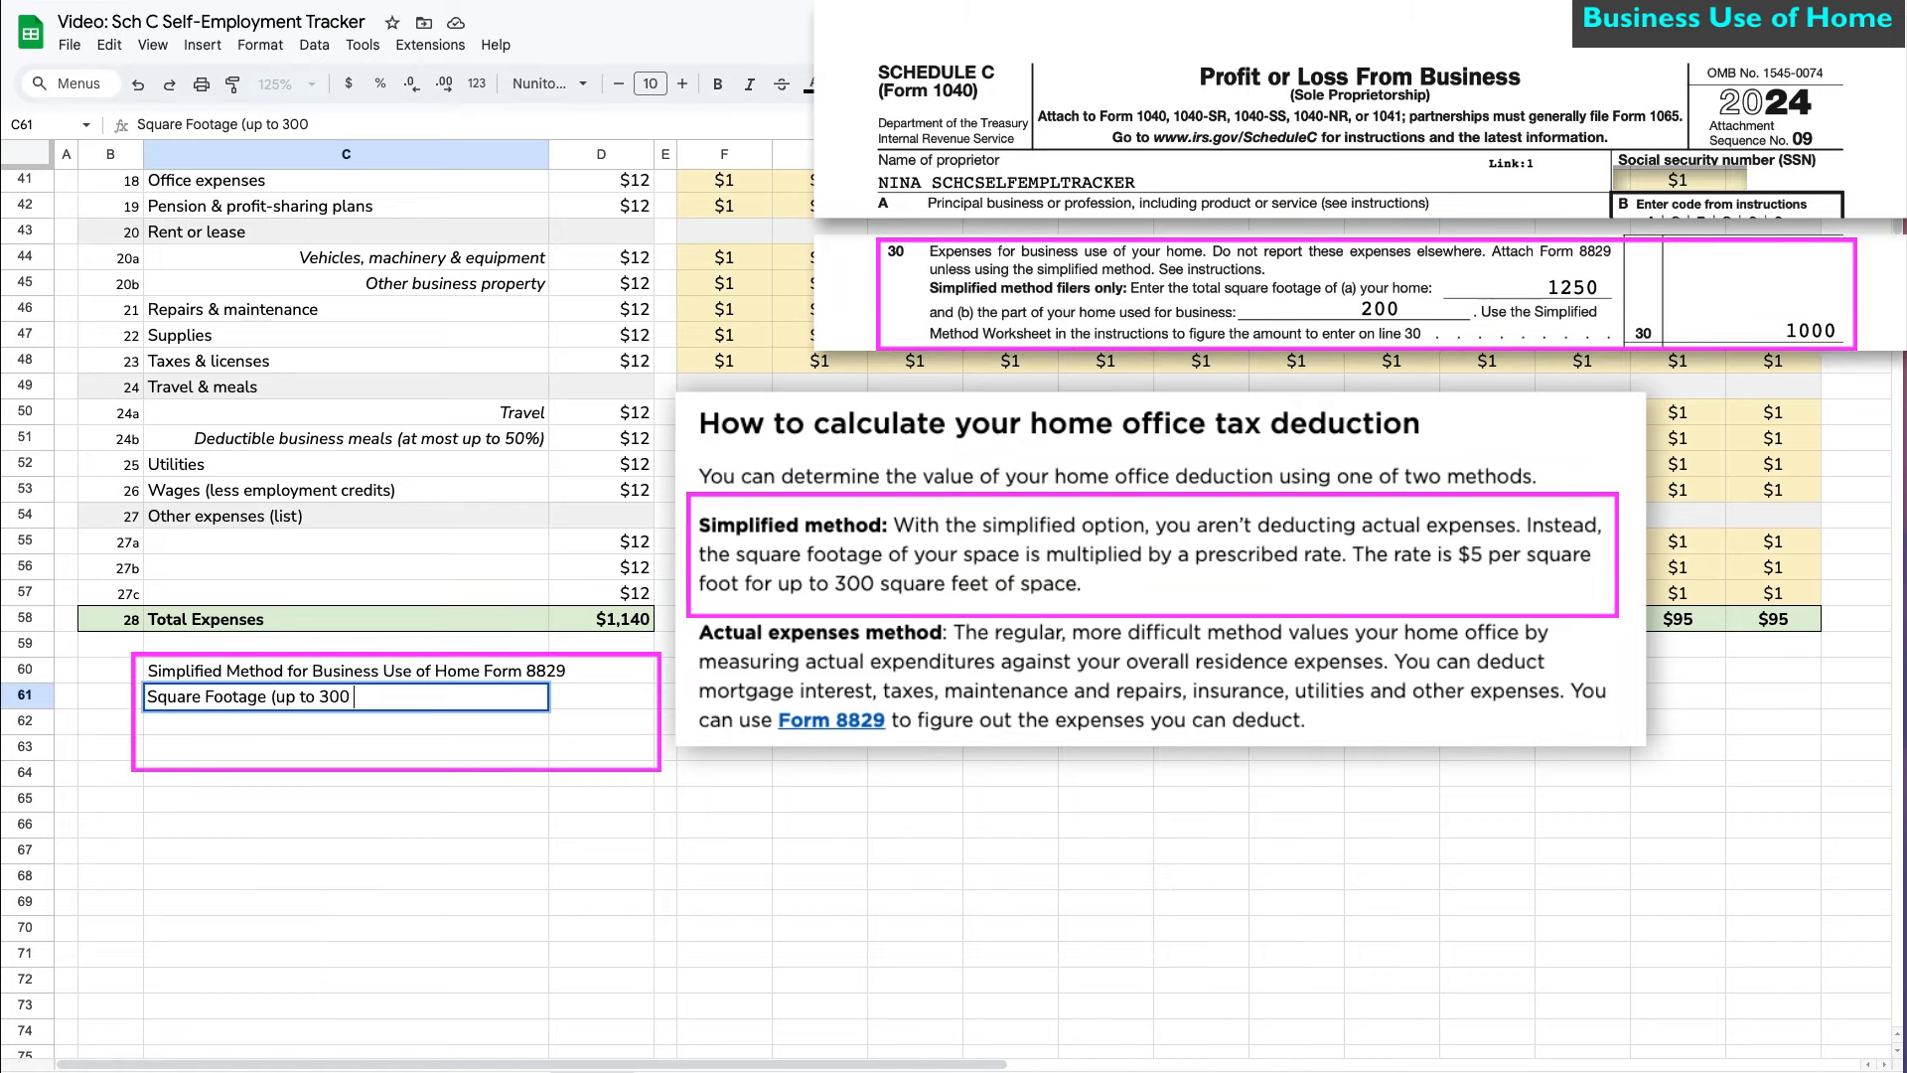
type(" sq. ft)")
key("Return")
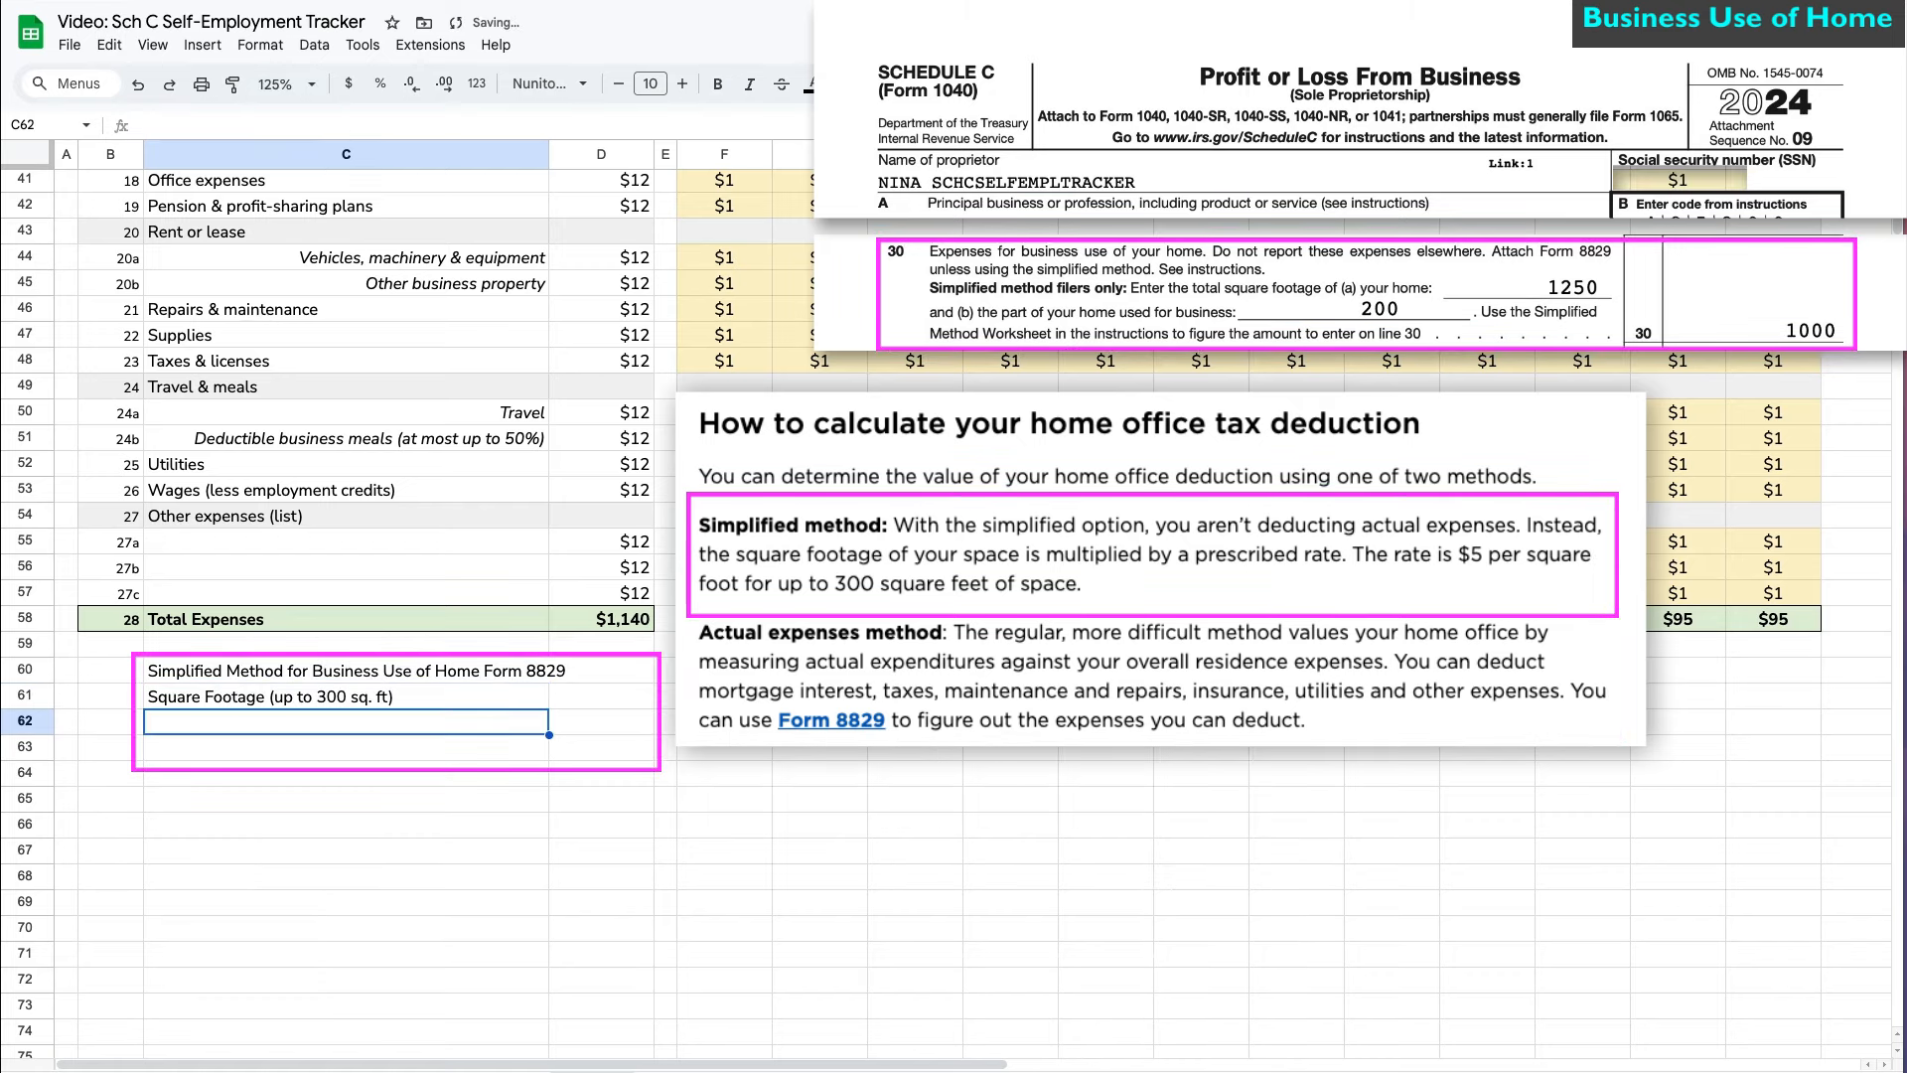
- Enter the labels "Per Square Footage" in C62 and "Total Business Use of Home" in C63
type("Per Square Footage")
key("Return")
type("Busines")
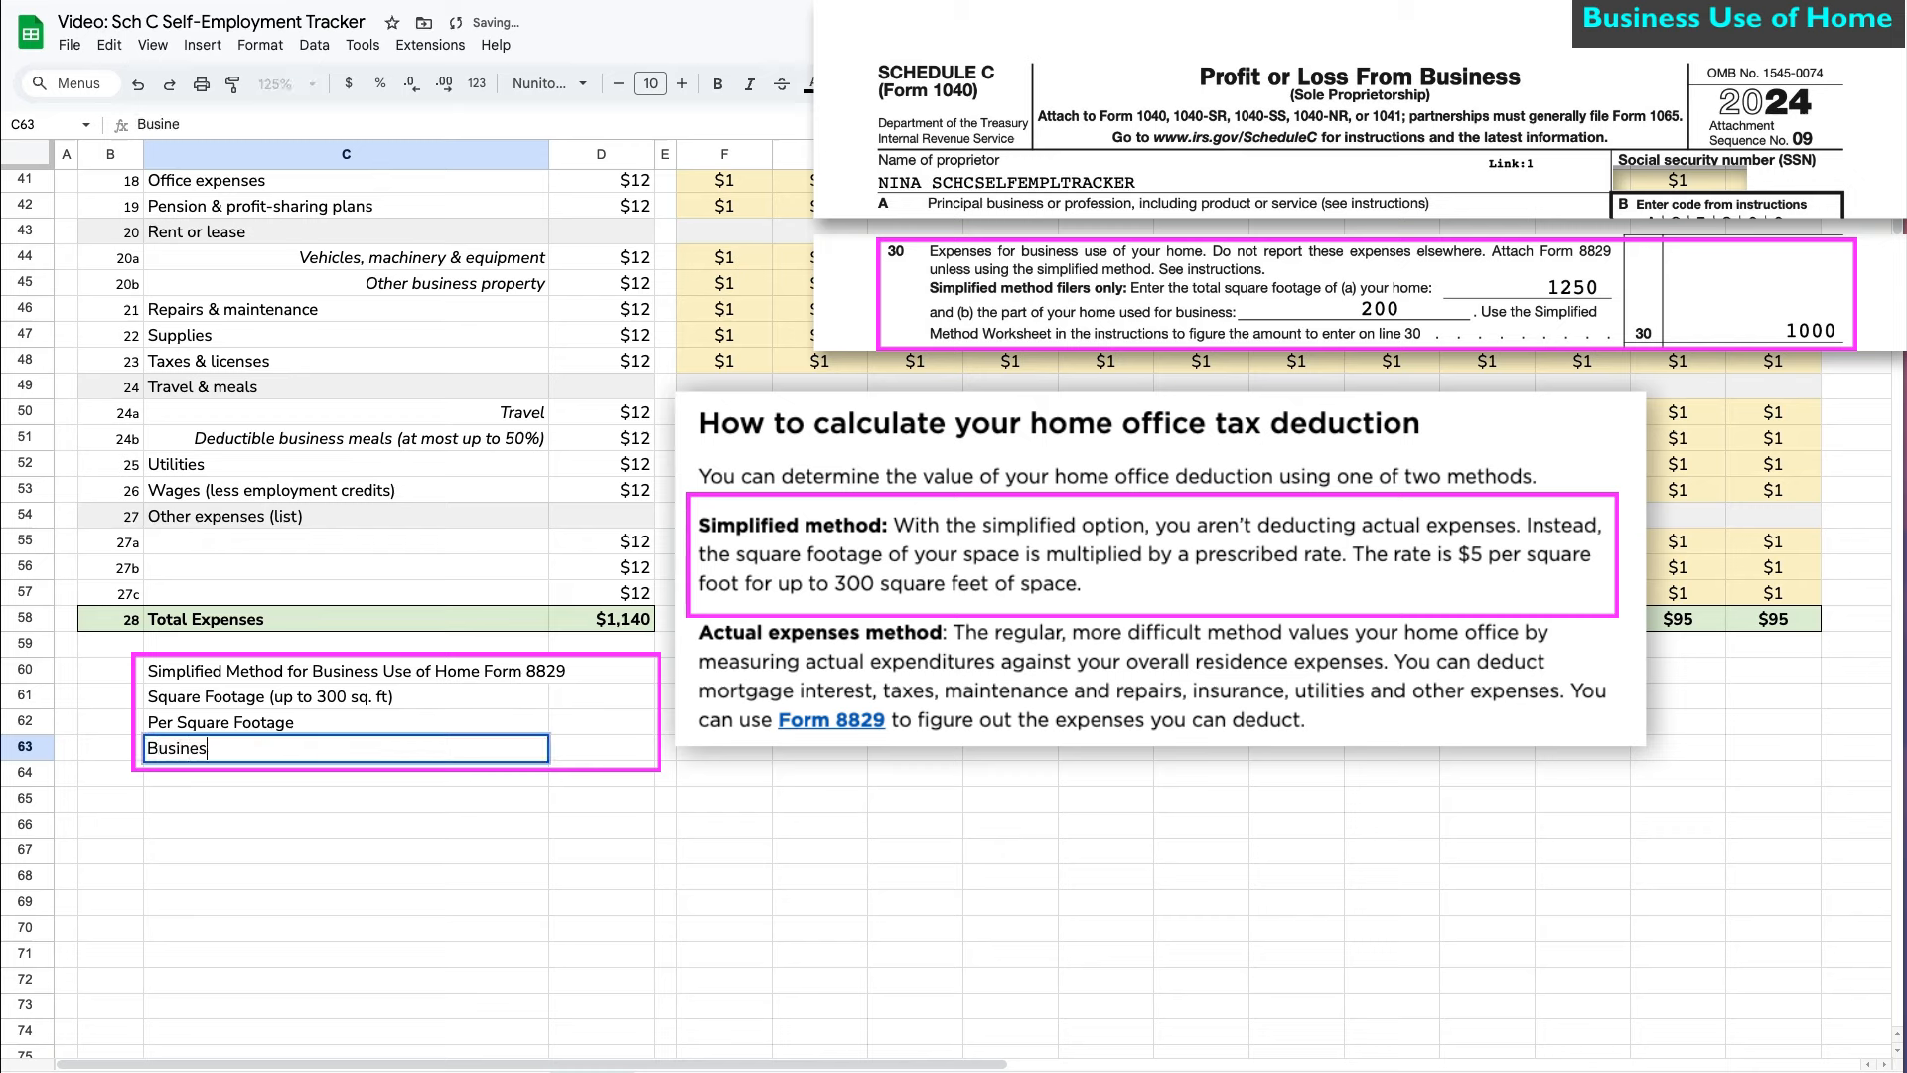
type("s Use")
key("Return")
key("Up")
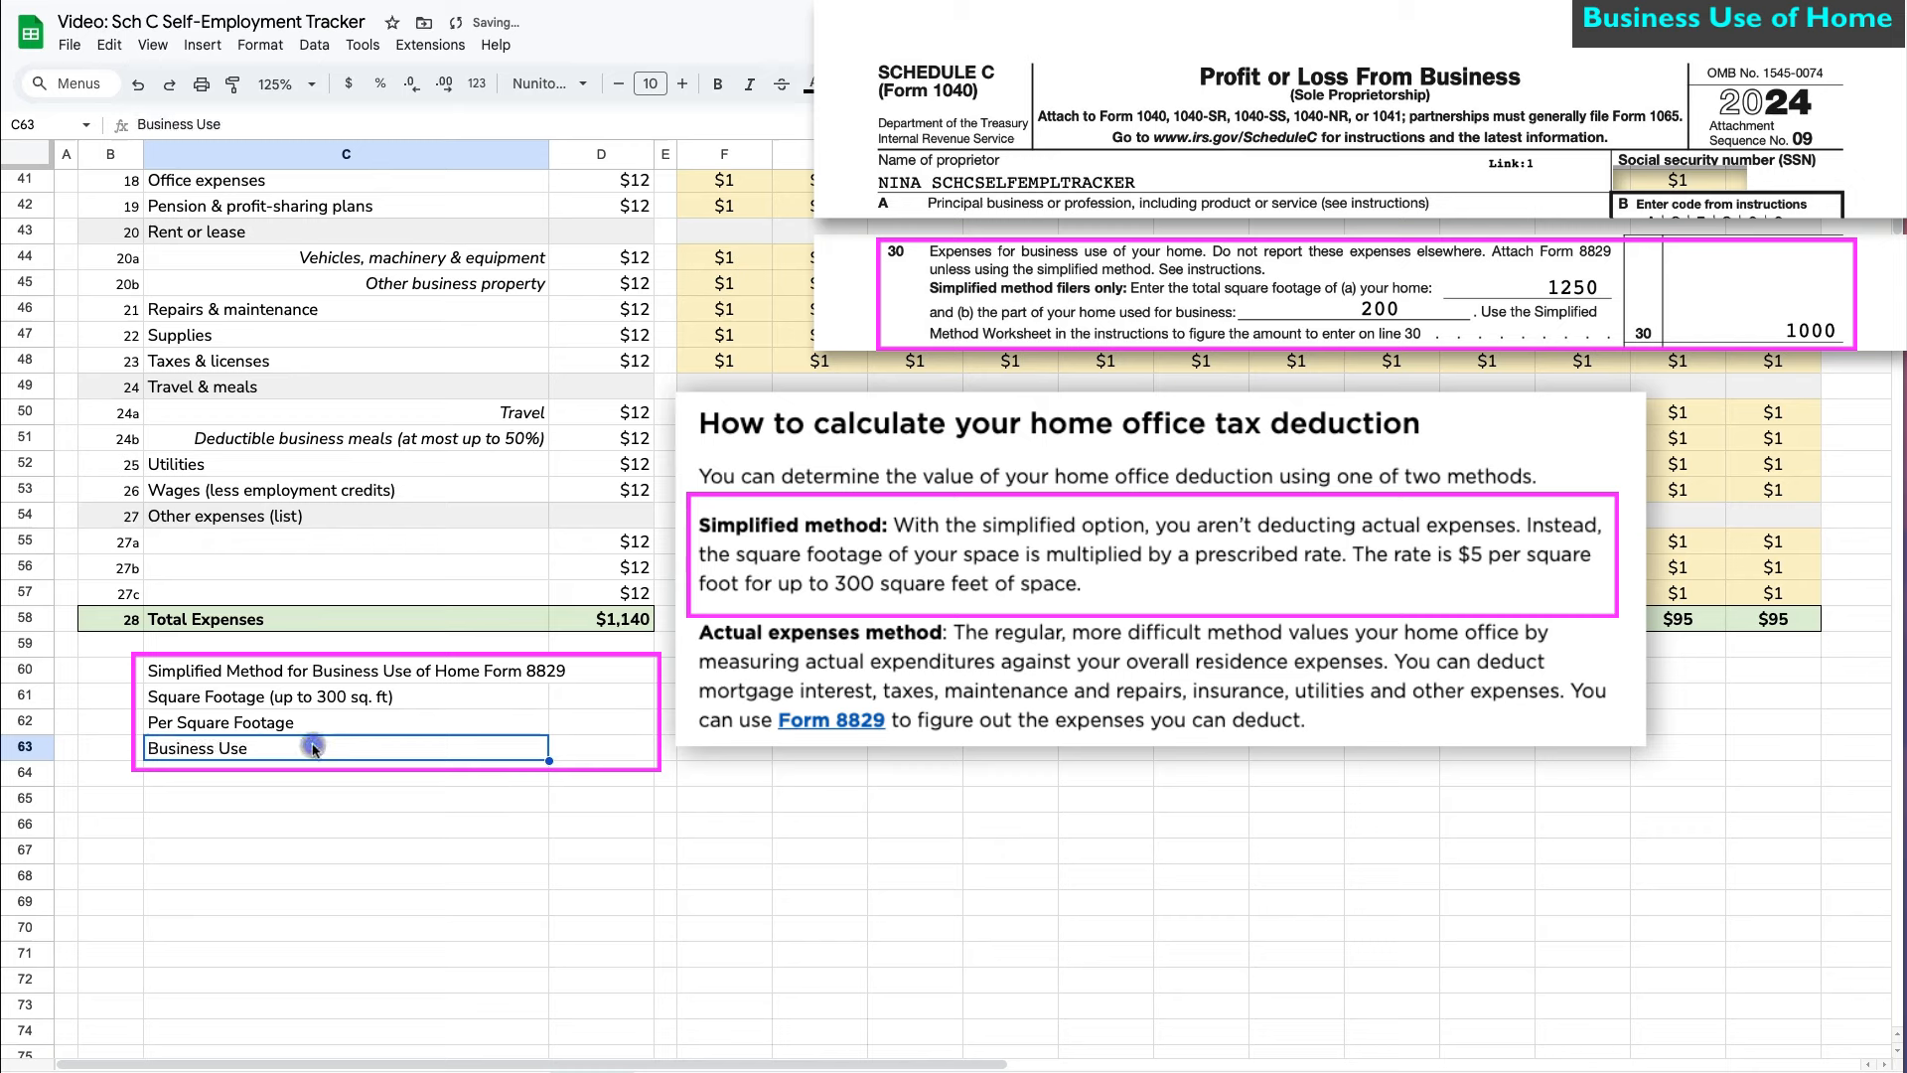
type("Total")
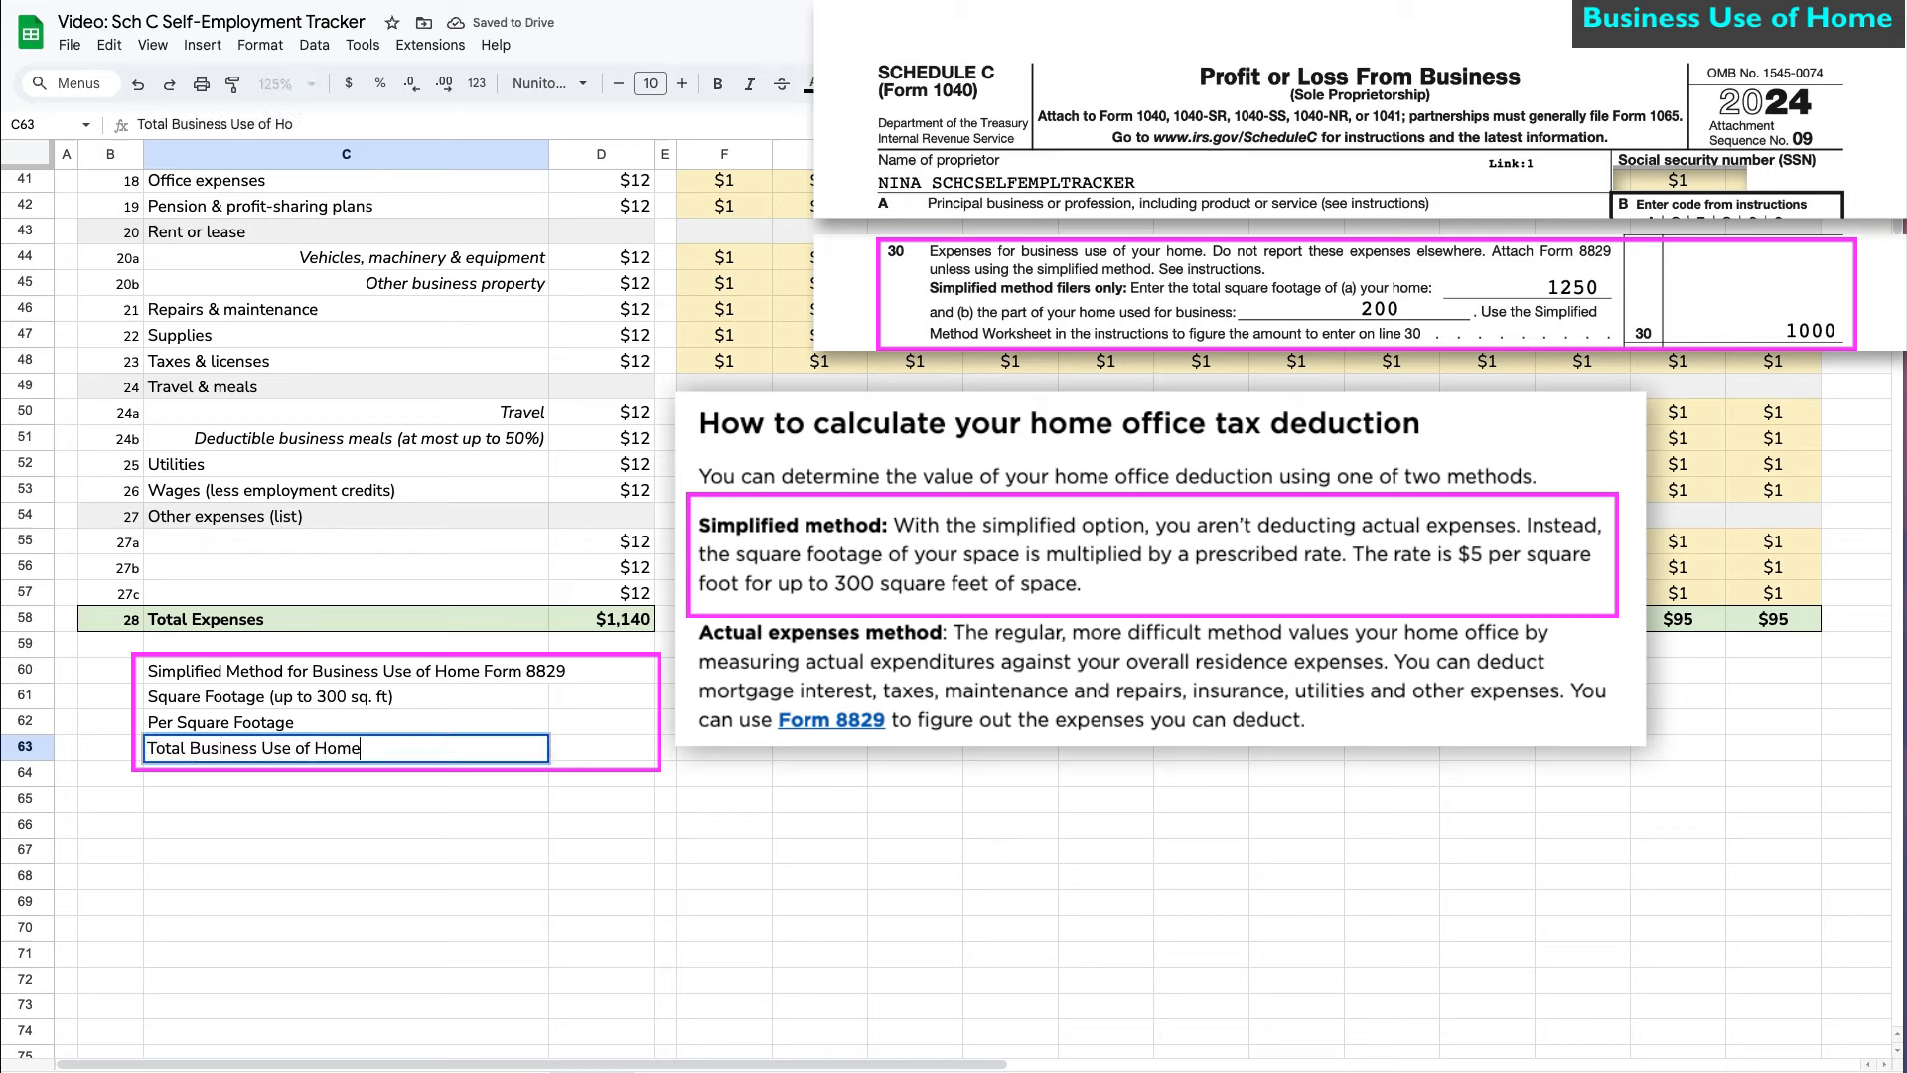
key("Tab")
- Fill the square footage cell D61 with the light yellow used for input cells
left_click(634, 673)
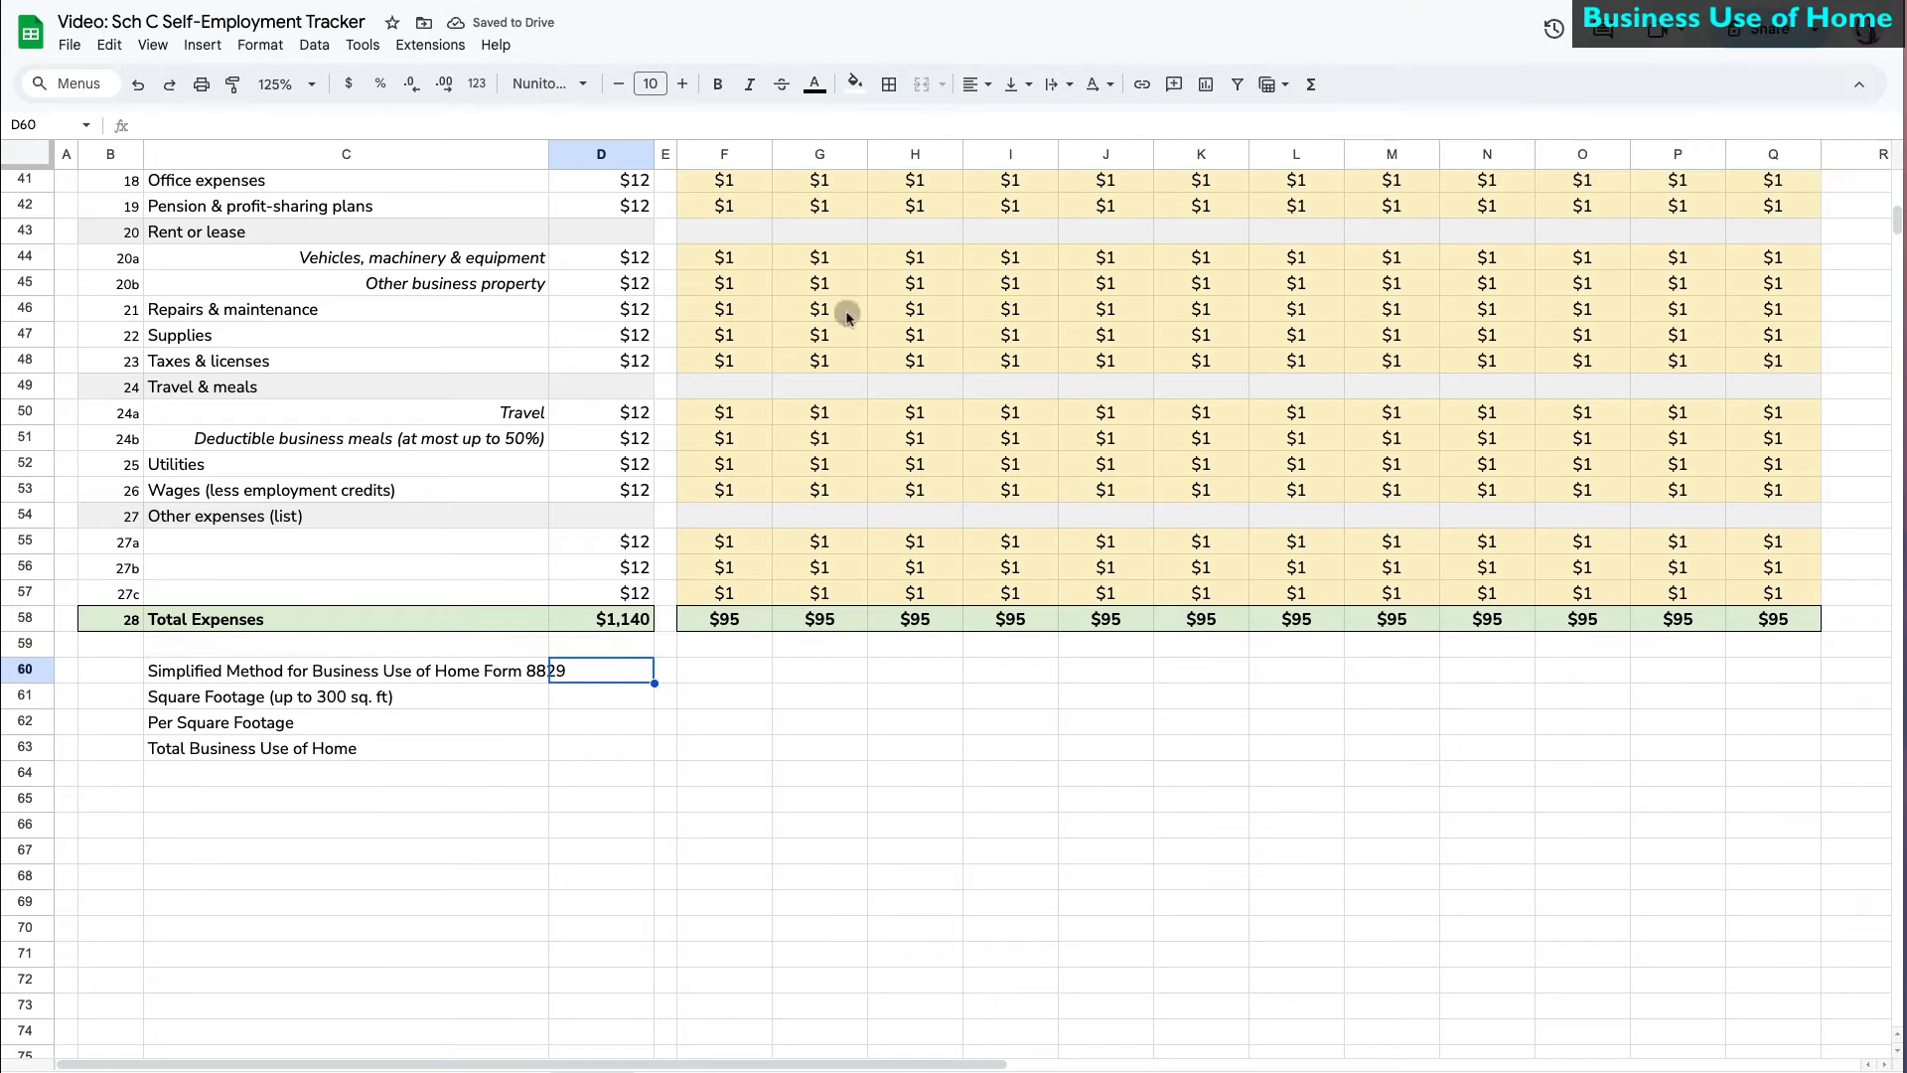
key("Down")
left_click(851, 95)
left_click(927, 198)
- Enter the $5.00 rate in D62 and the formula =$D$61*D62 for the total in D63
left_click(628, 722)
type("$5.")
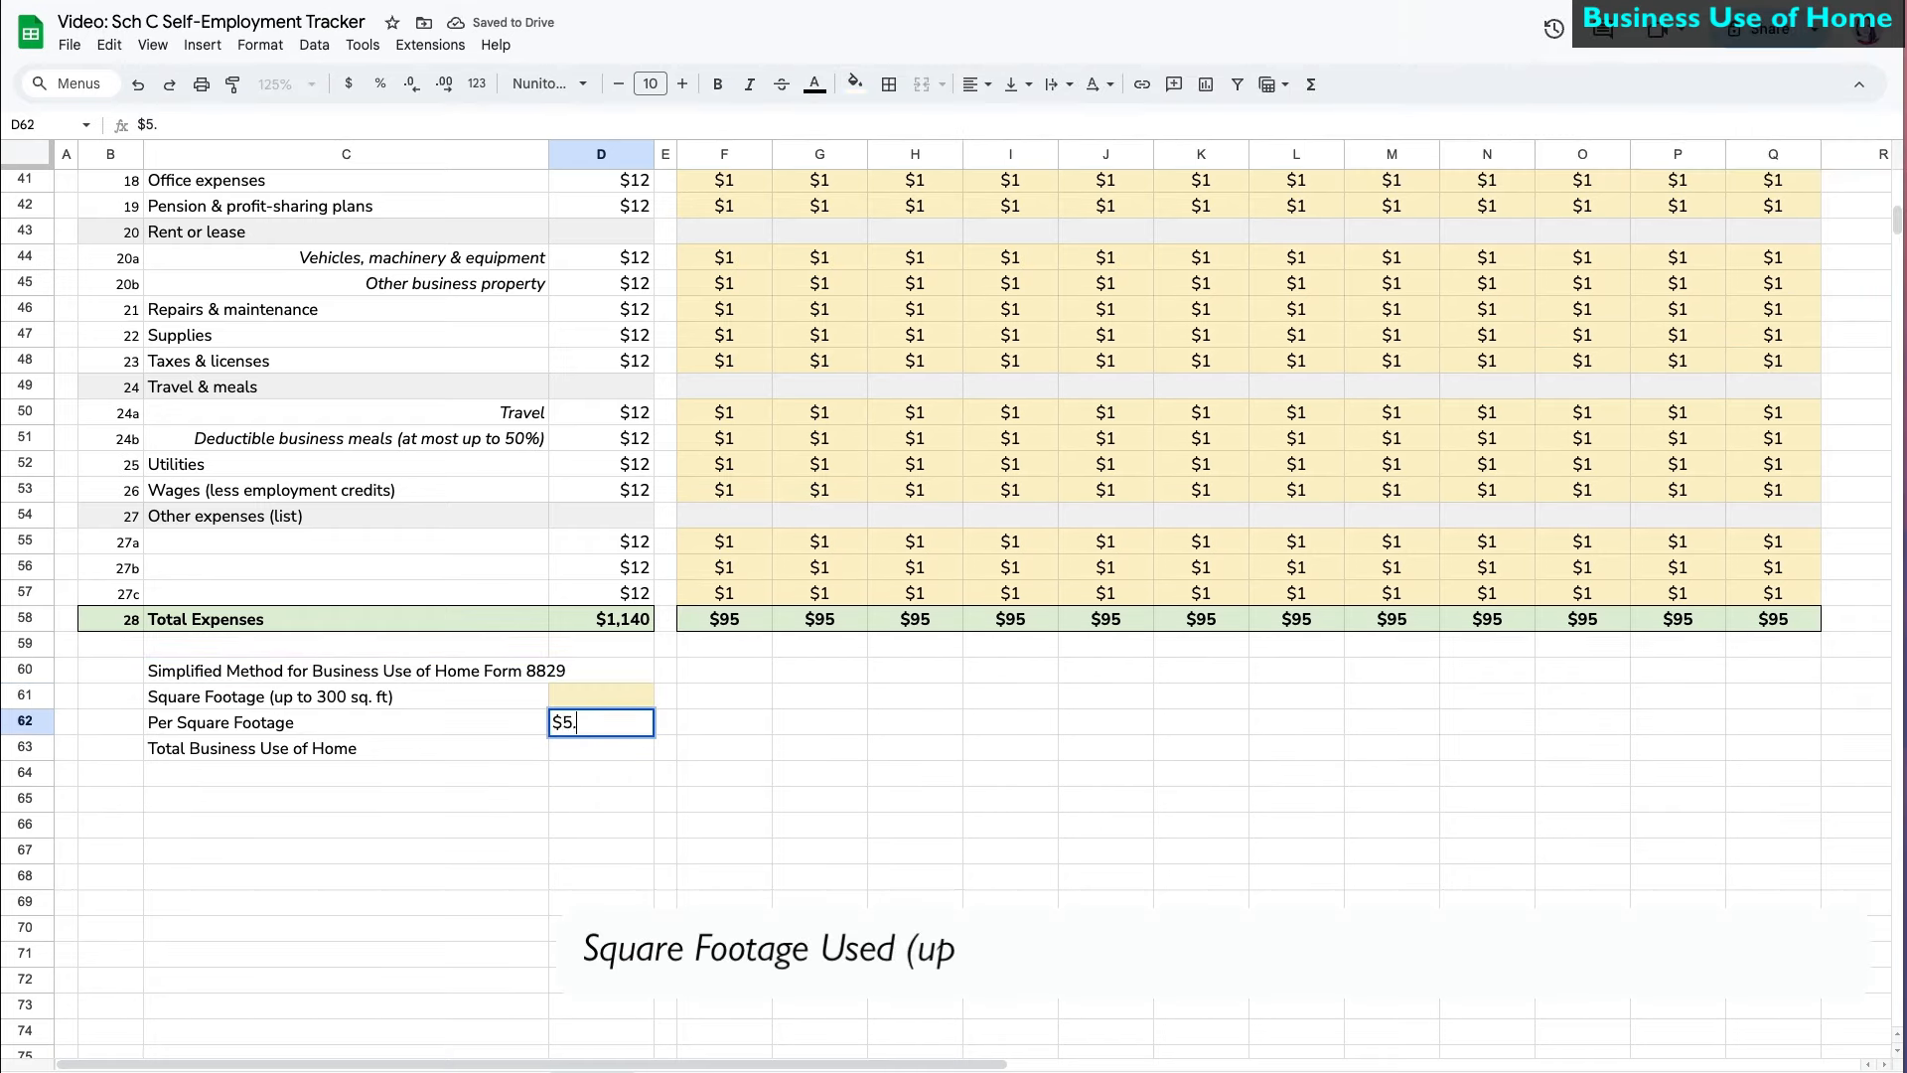
key("Return")
type("=D61")
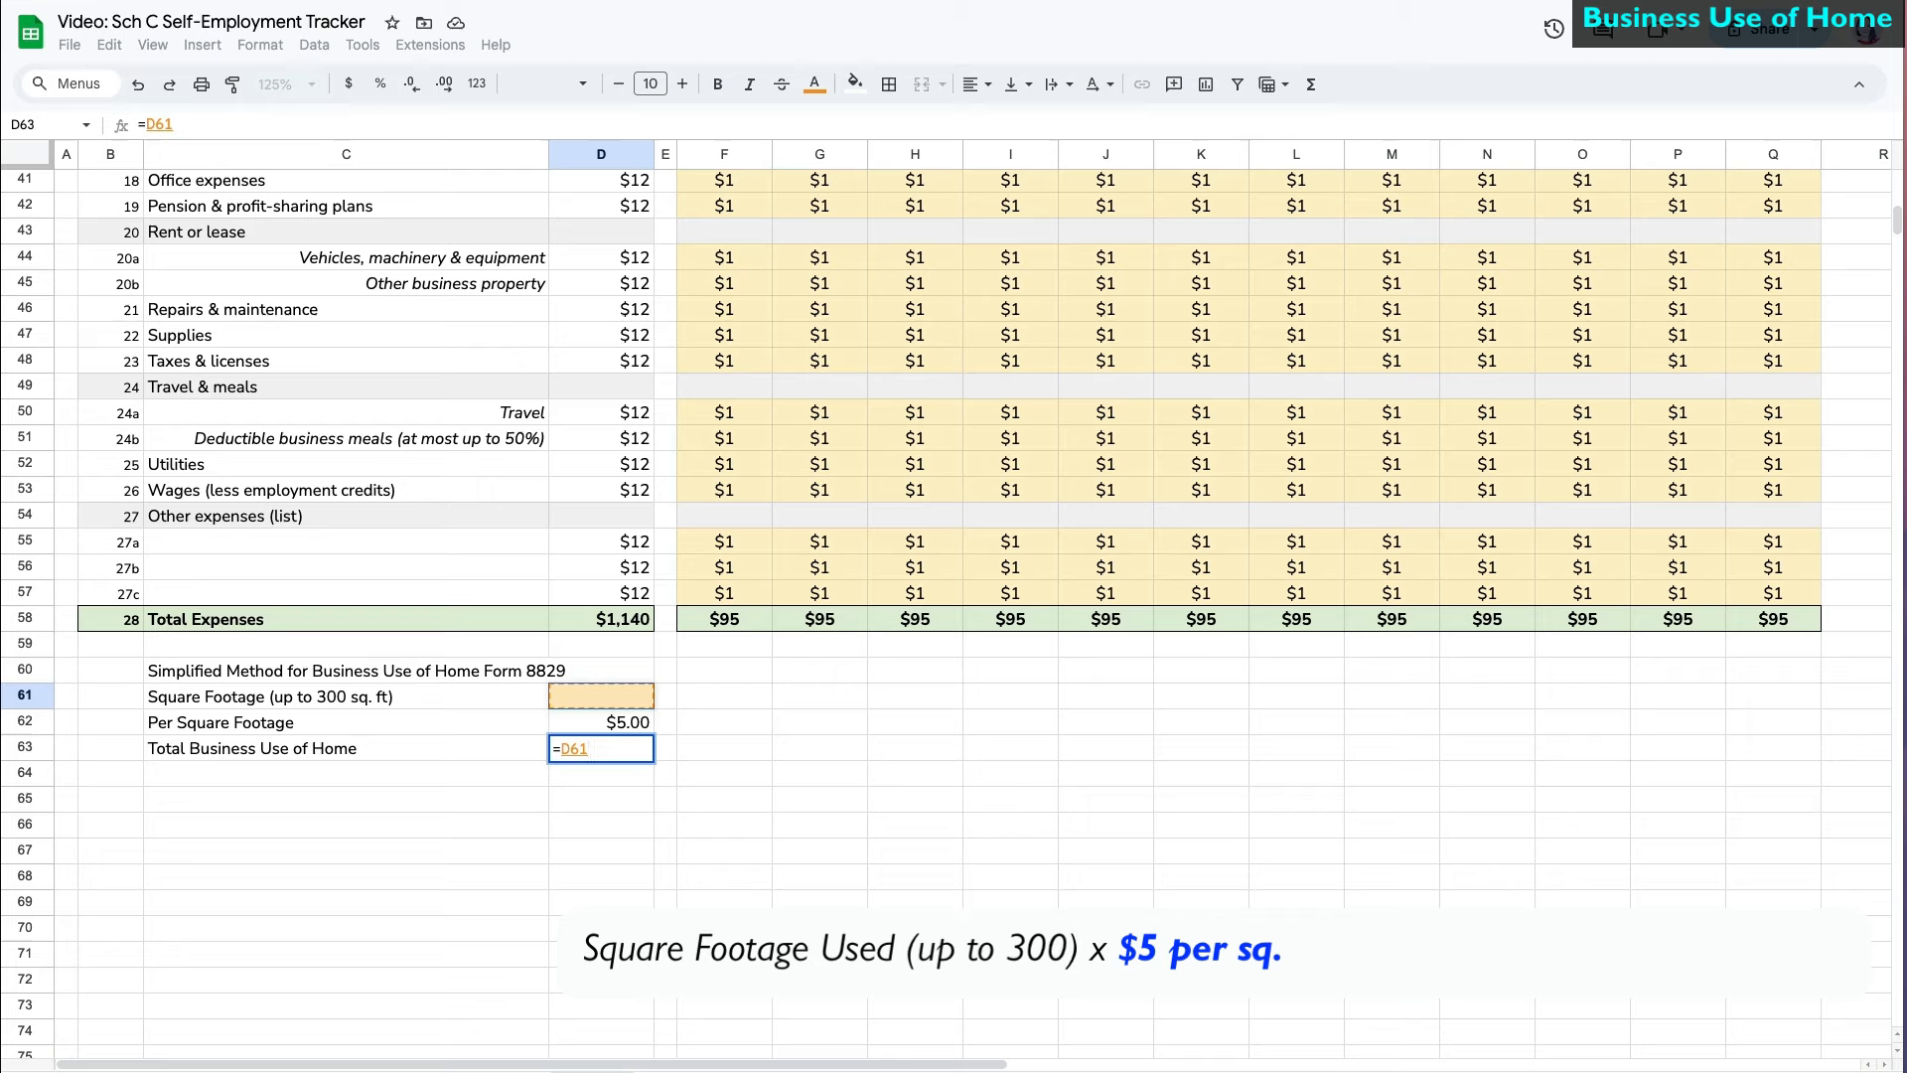
type("*D62")
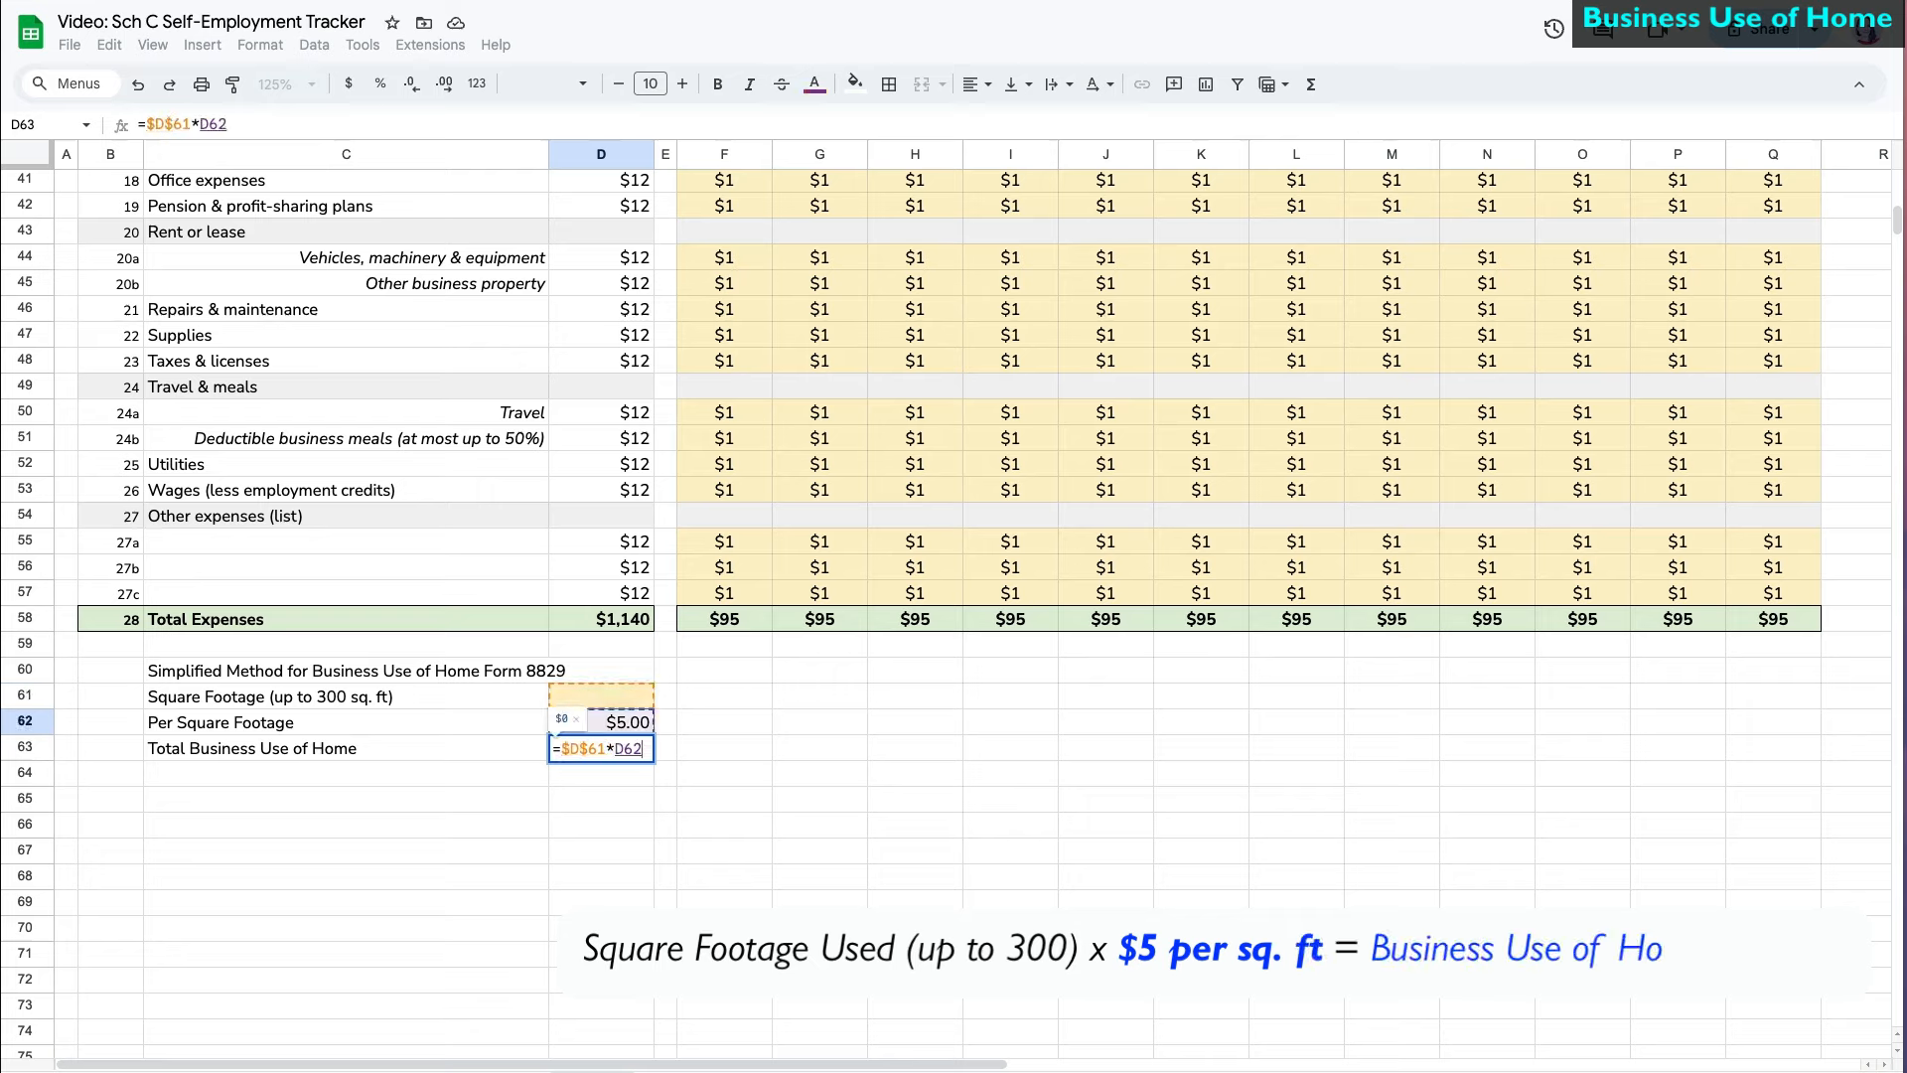
key("Return")
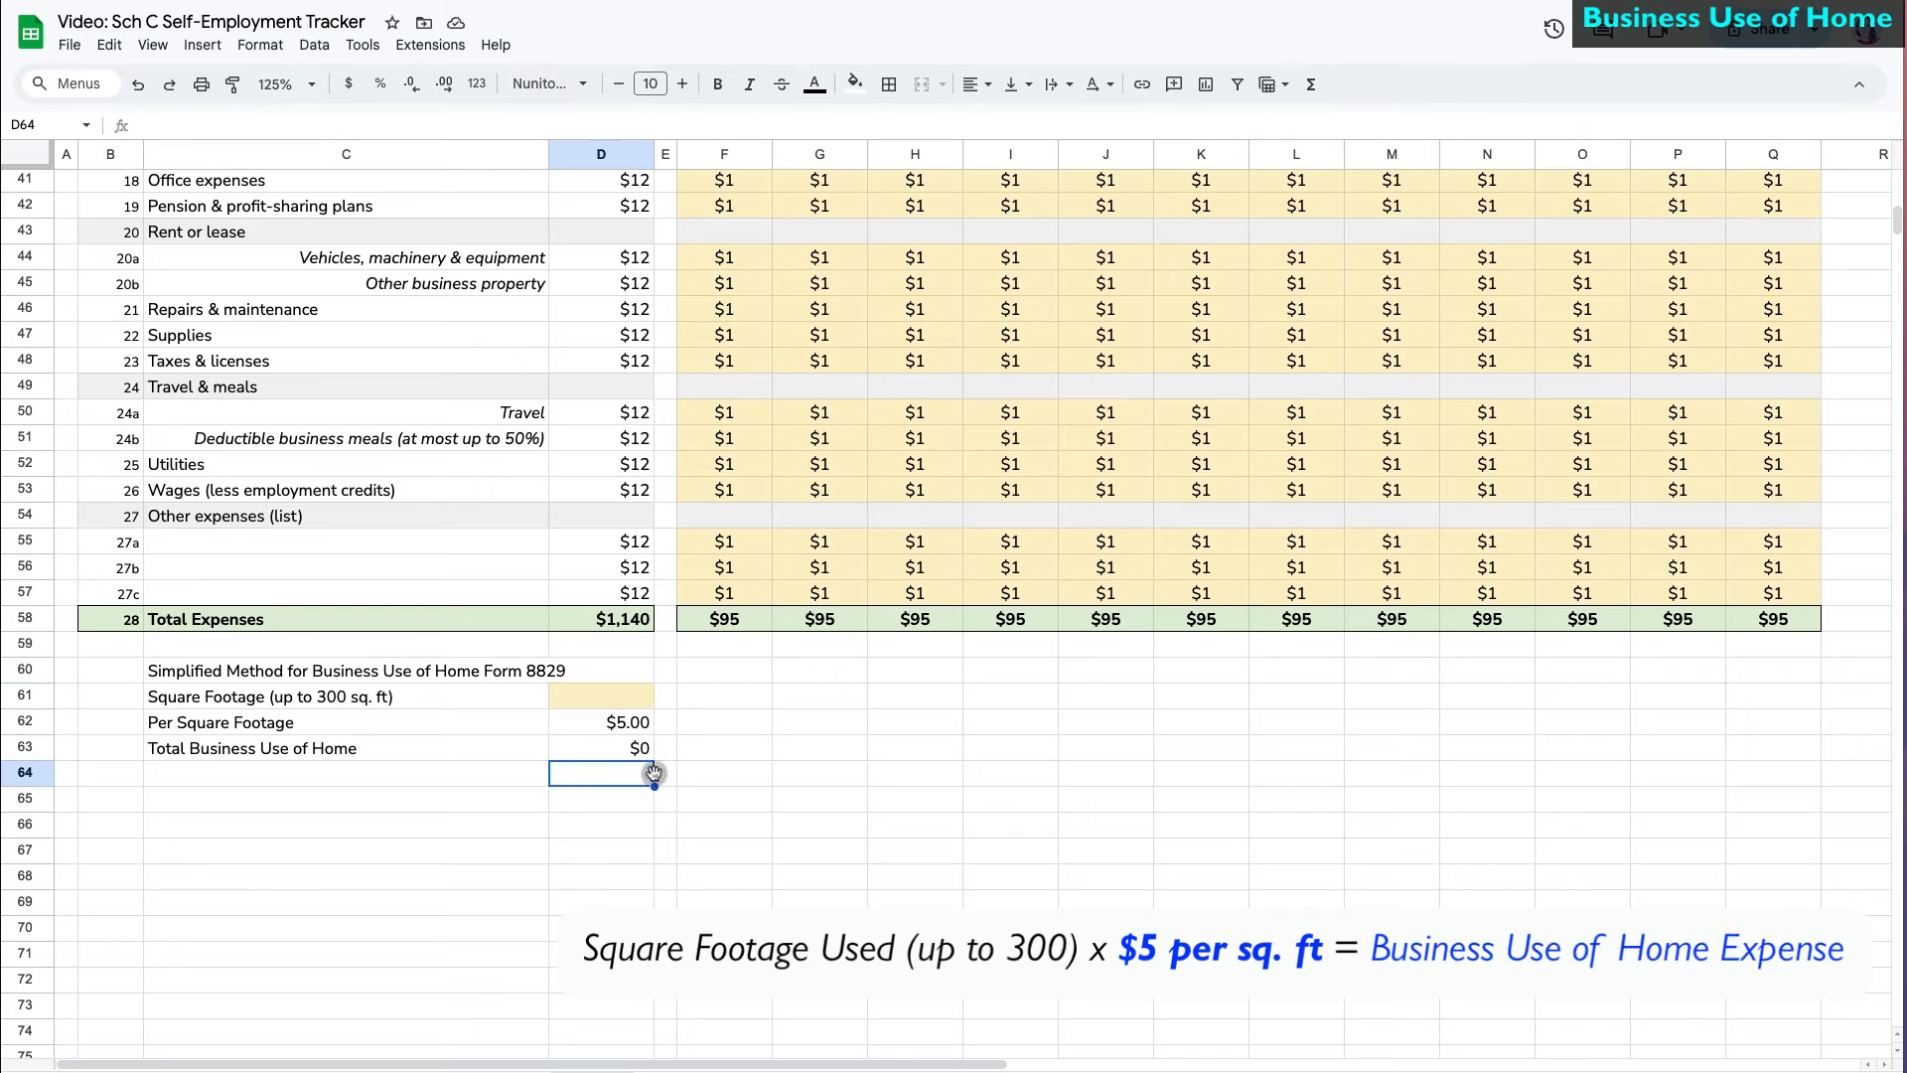
- Enter 200 as the square footage in D61
left_click(636, 697)
type("200")
key("Return")
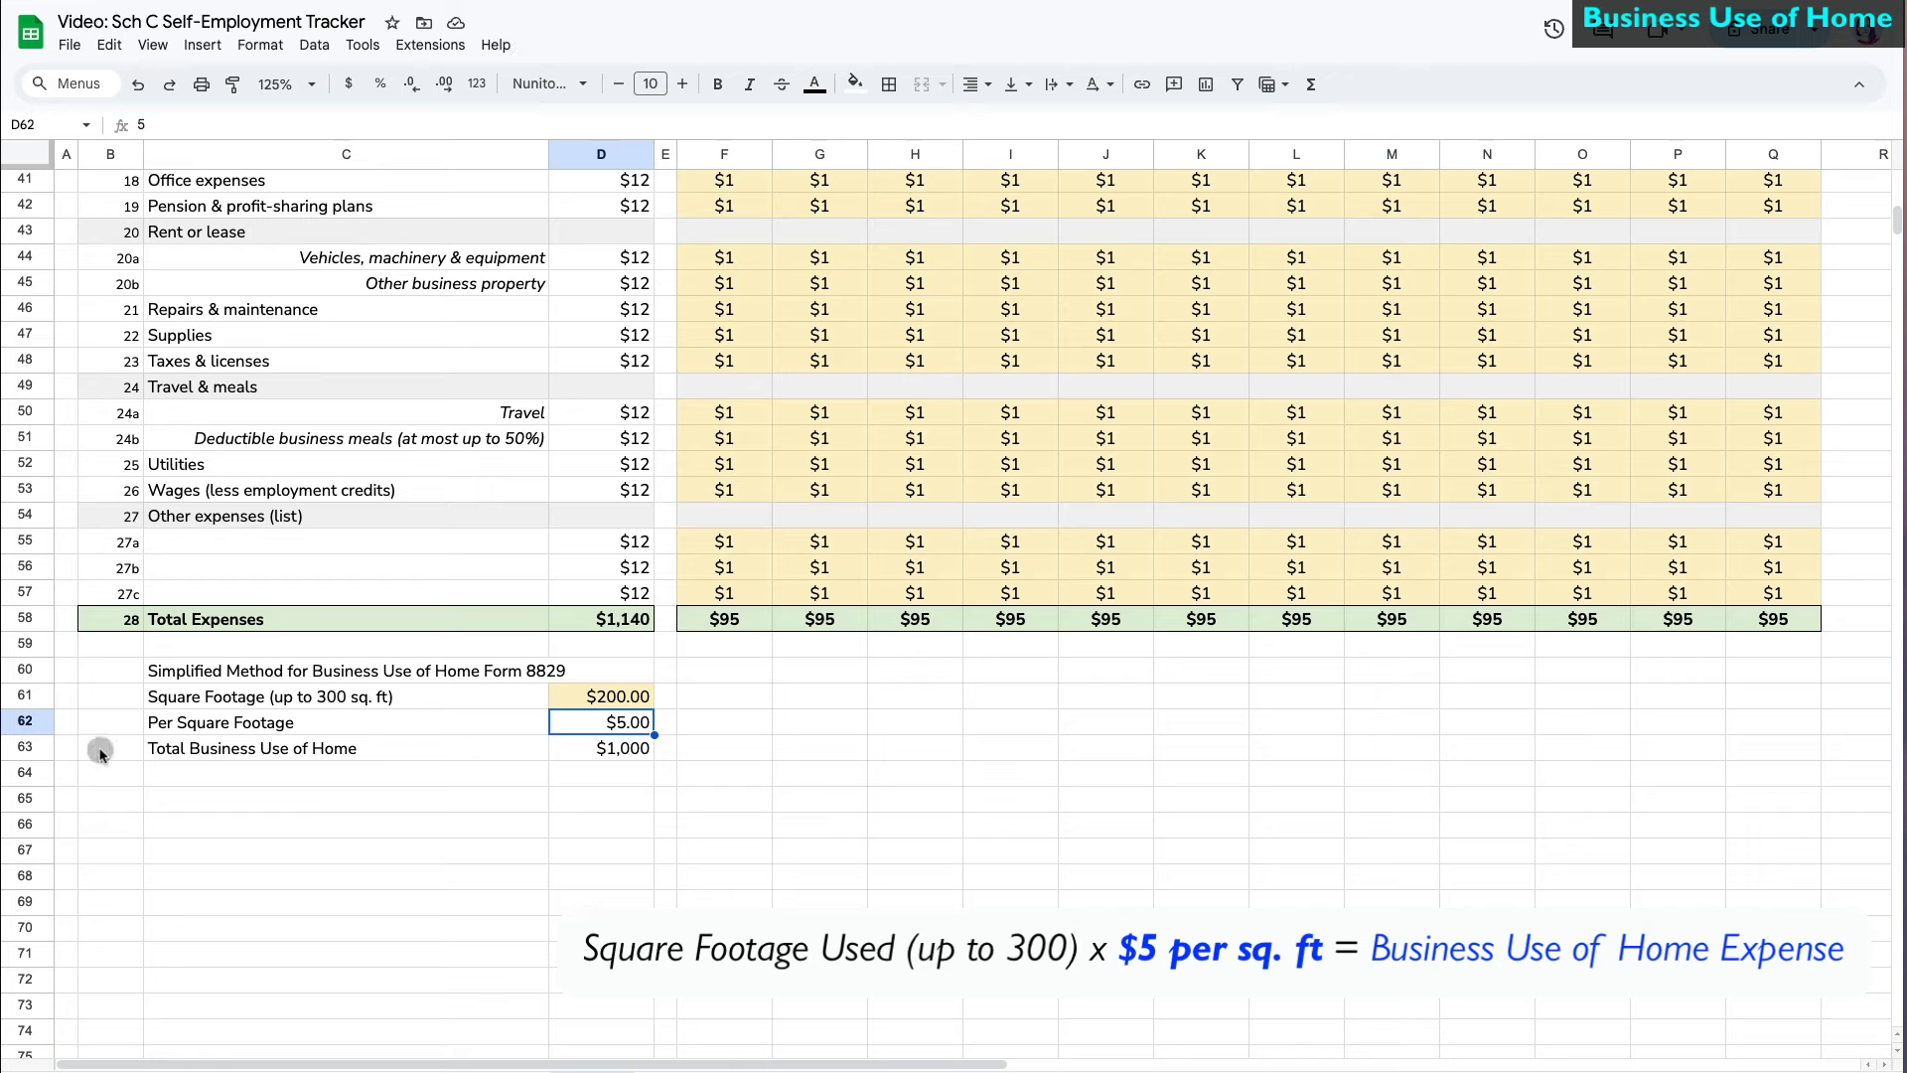
- Make row 63 bold and put an outer border around B63:D63
left_click(46, 749)
key("super+b")
left_click_drag(119, 748, 602, 747)
left_click(890, 96)
left_click(1035, 127)
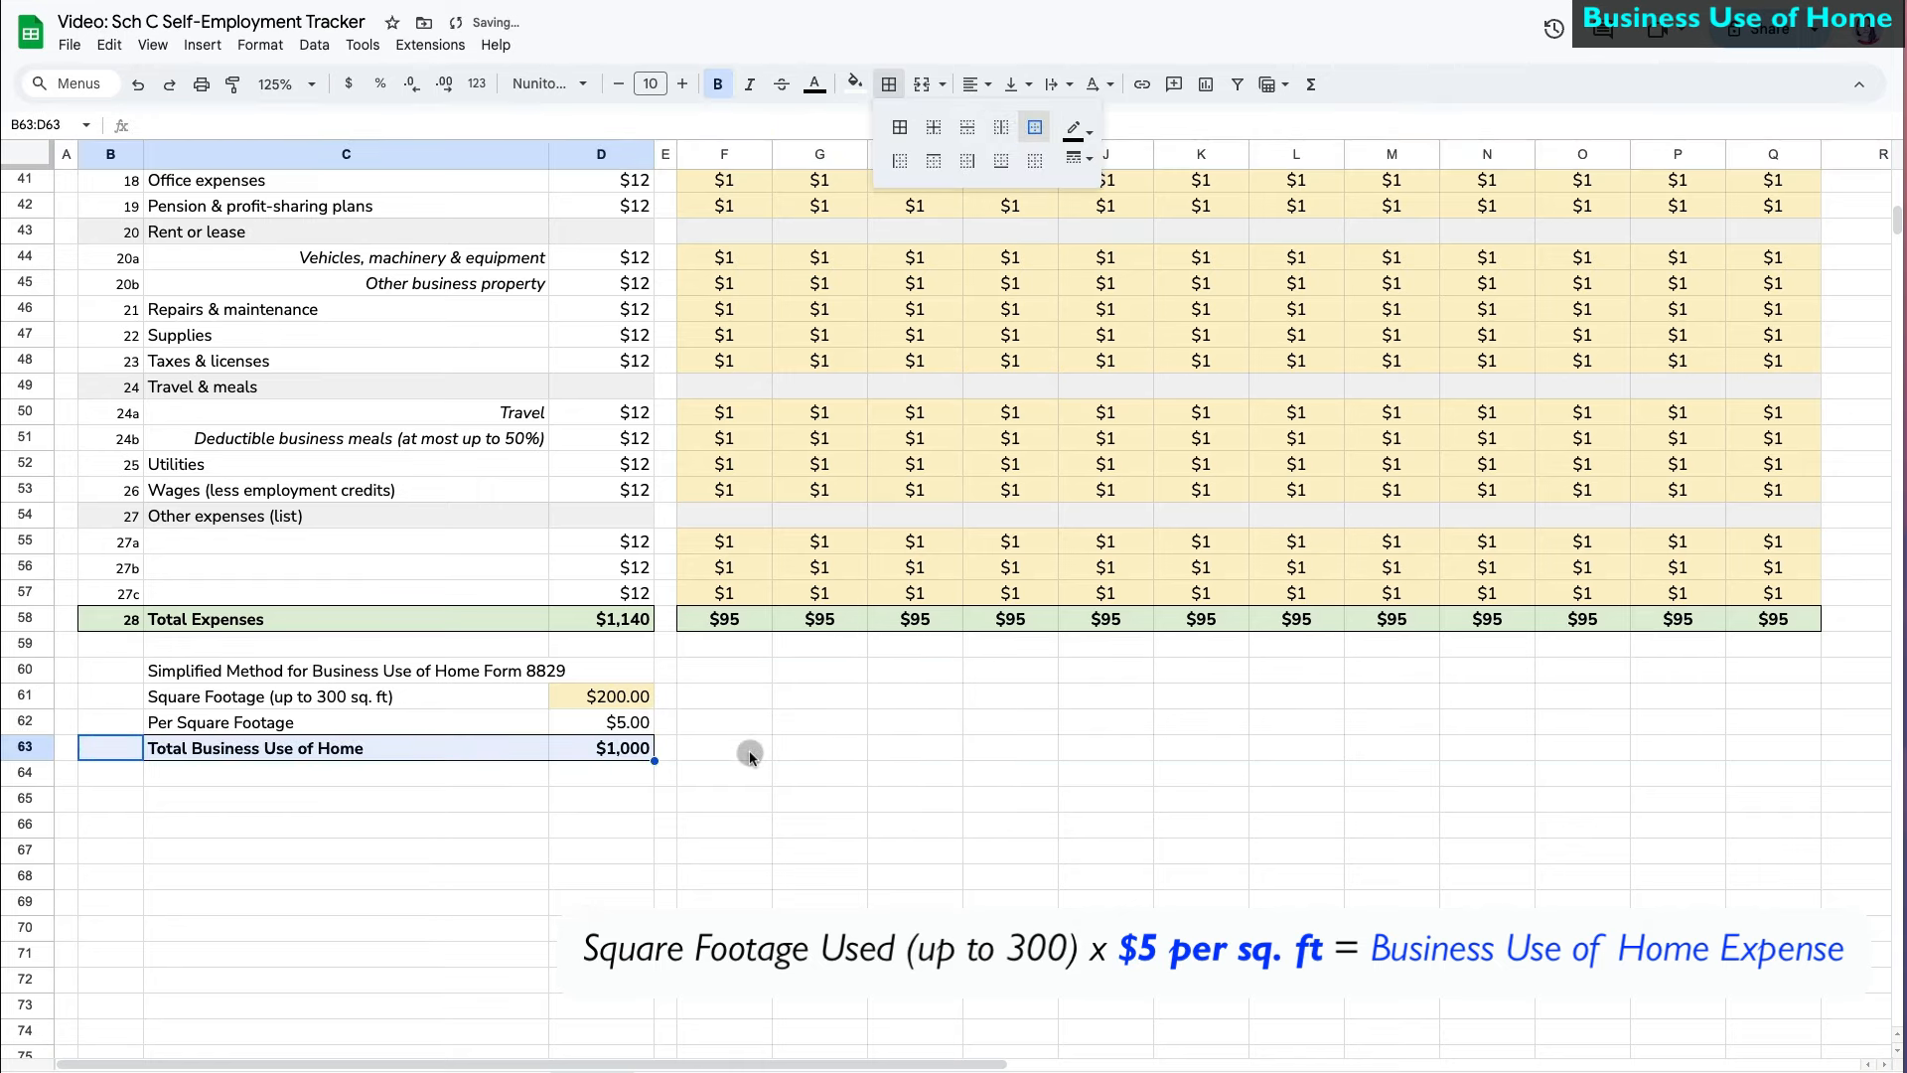
- Fill F63:Q63 with the monthly share formula =$D$63/12 and put an outer border around the range
left_click(749, 749)
type("=")
key("Left")
key("Left")
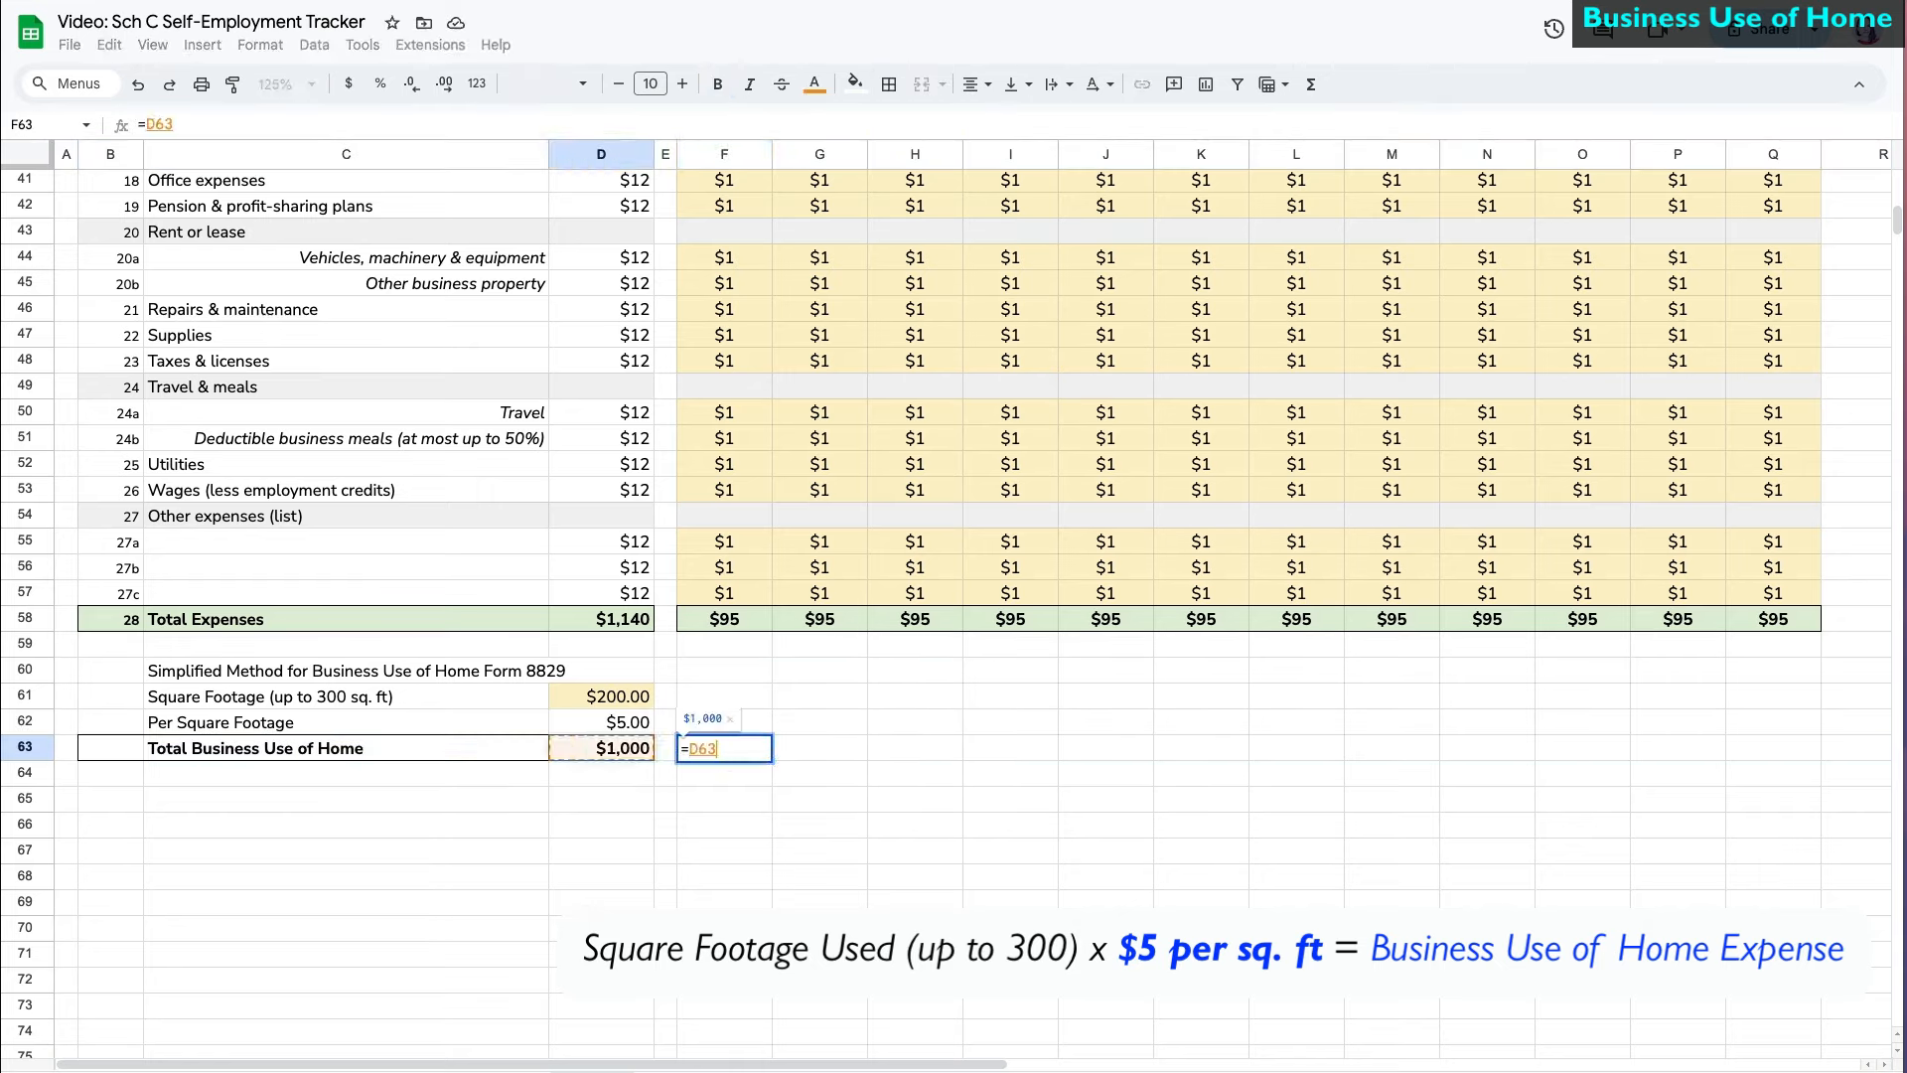
key("Return")
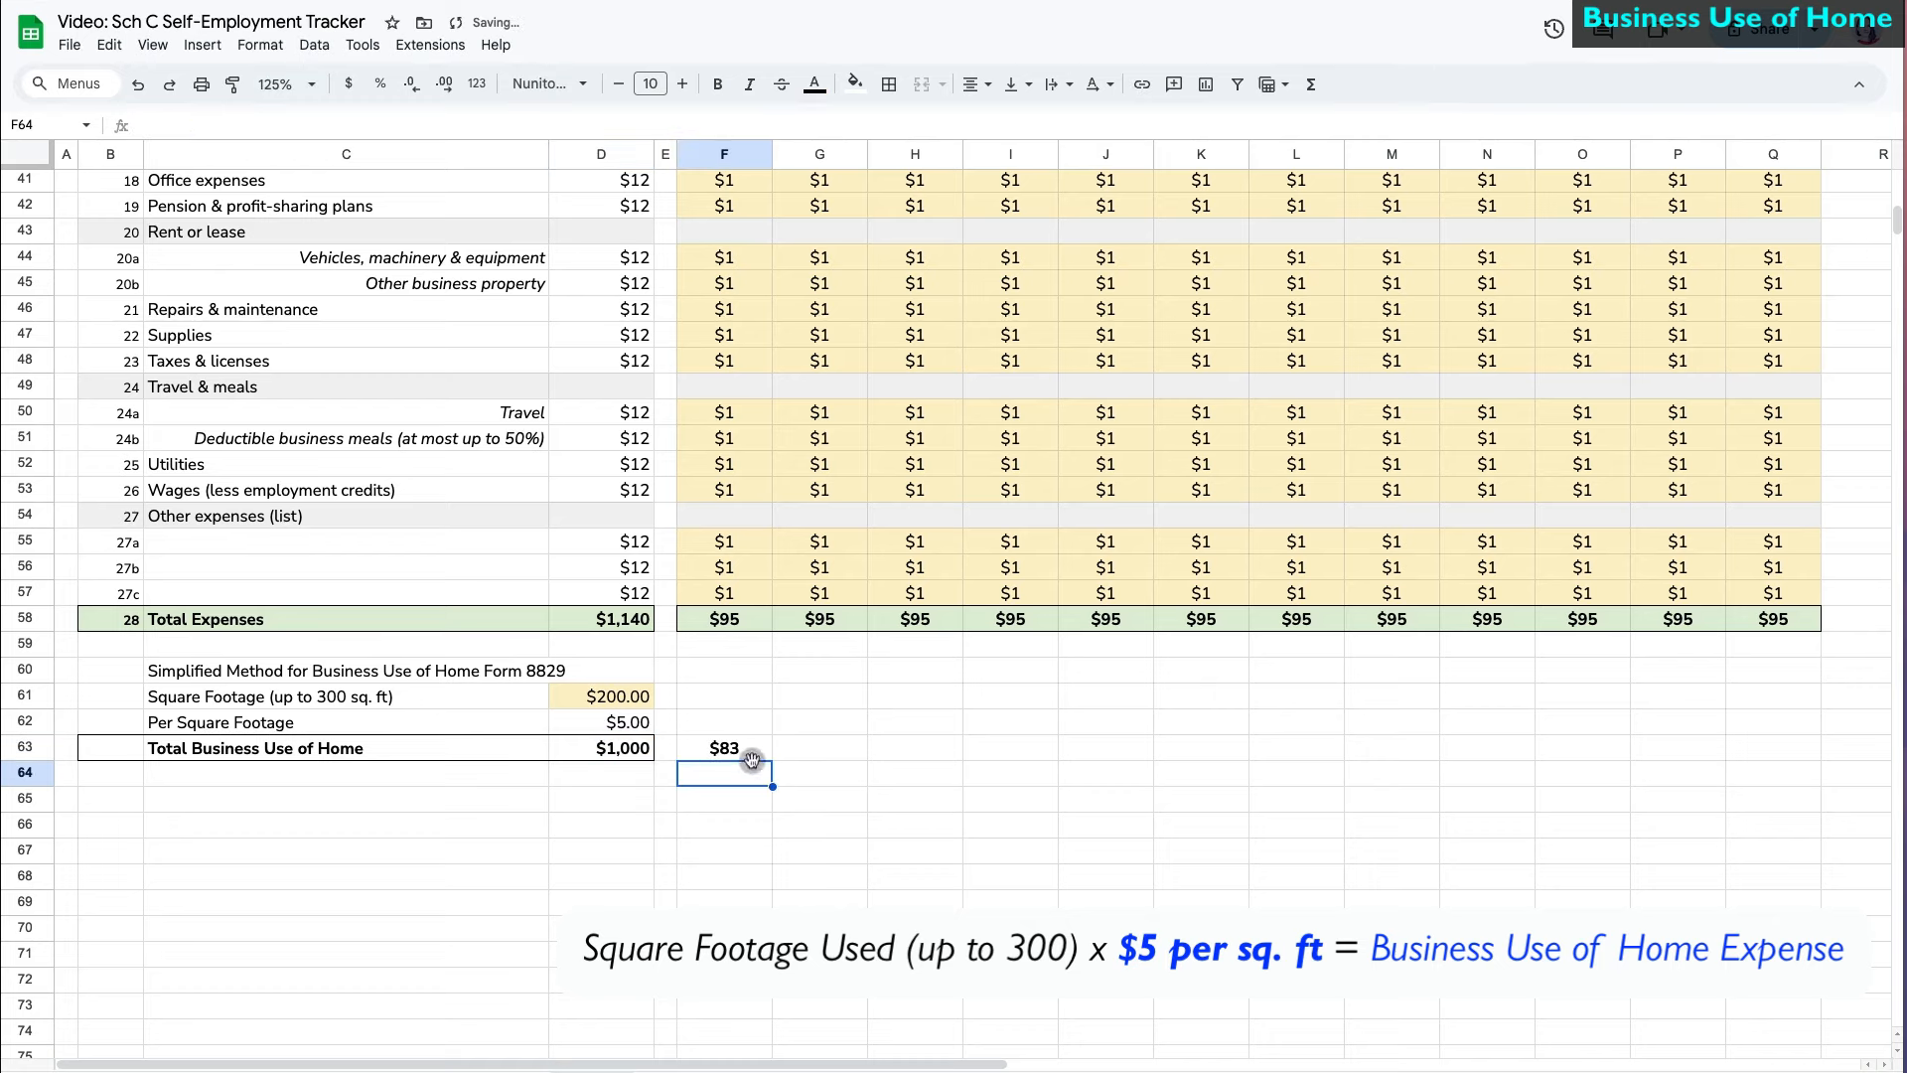
left_click(749, 756)
left_click_drag(772, 761, 1773, 748)
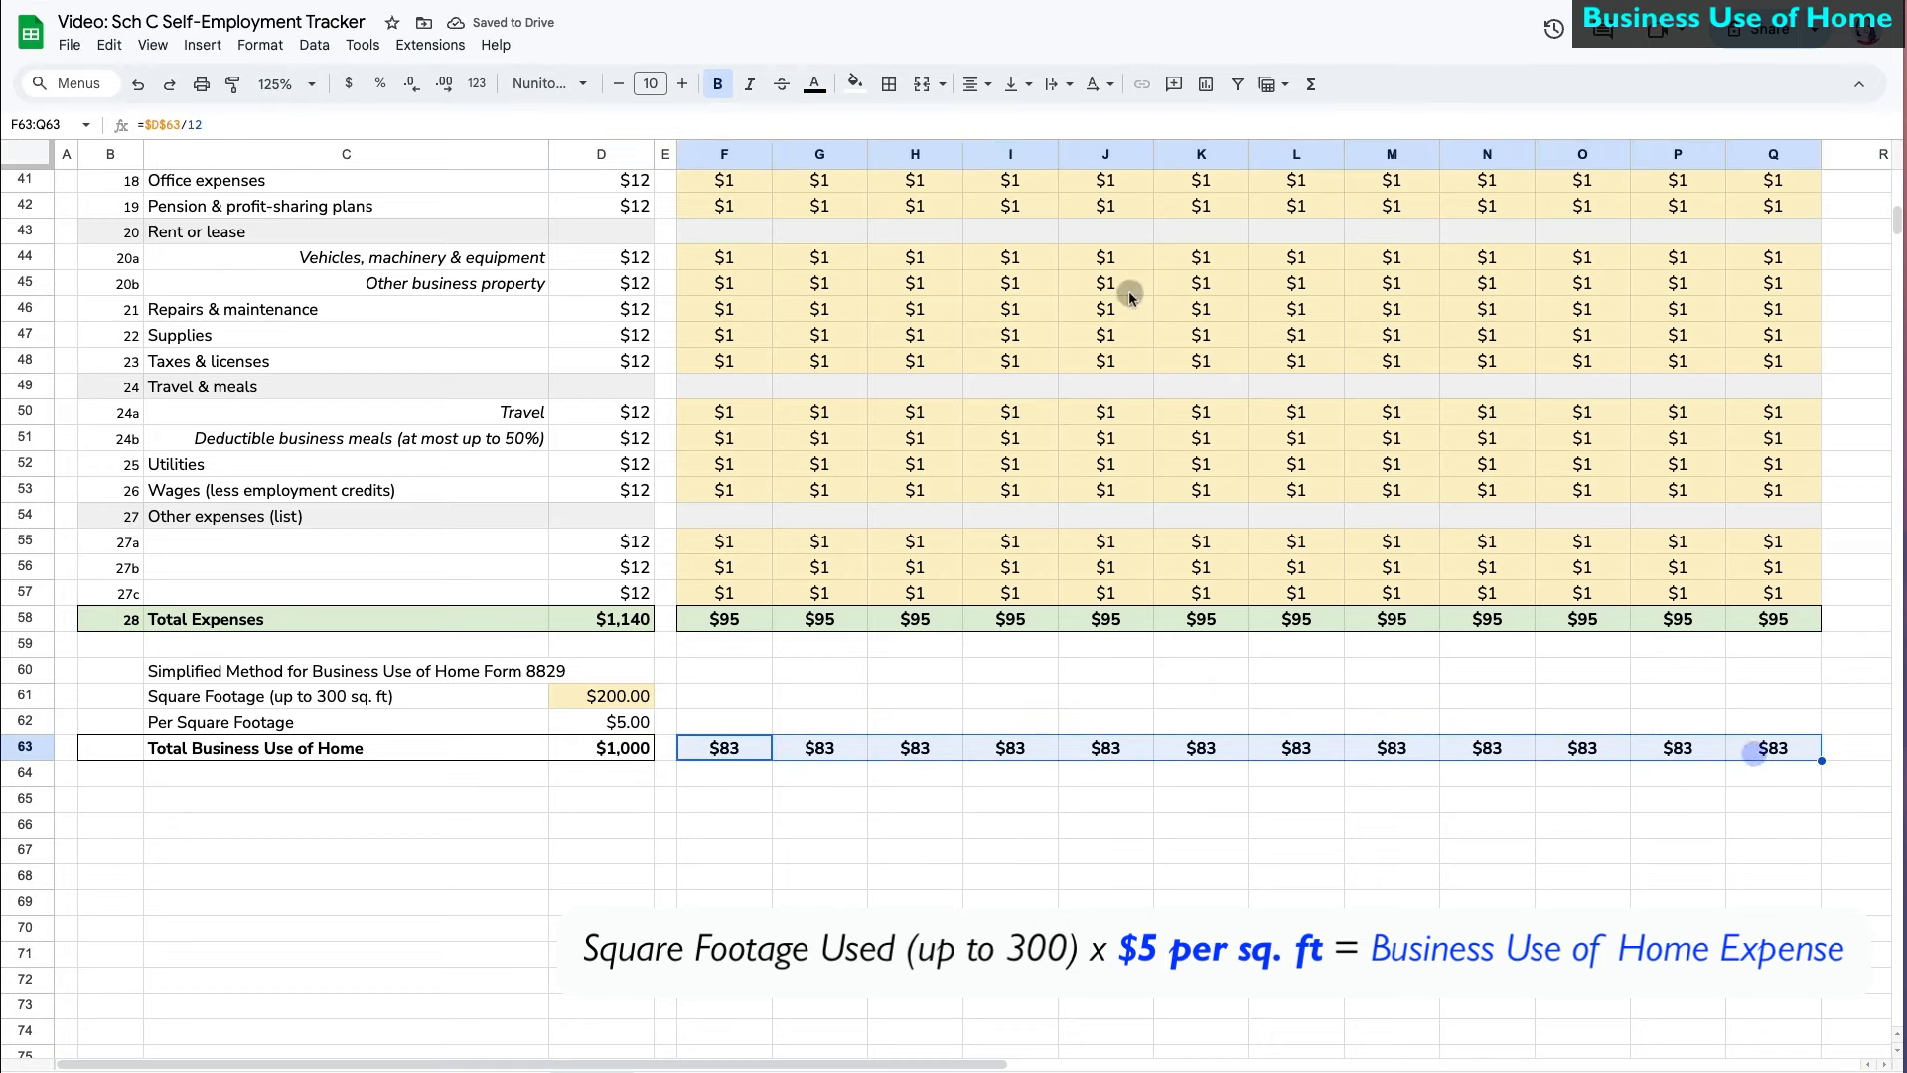
left_click(889, 85)
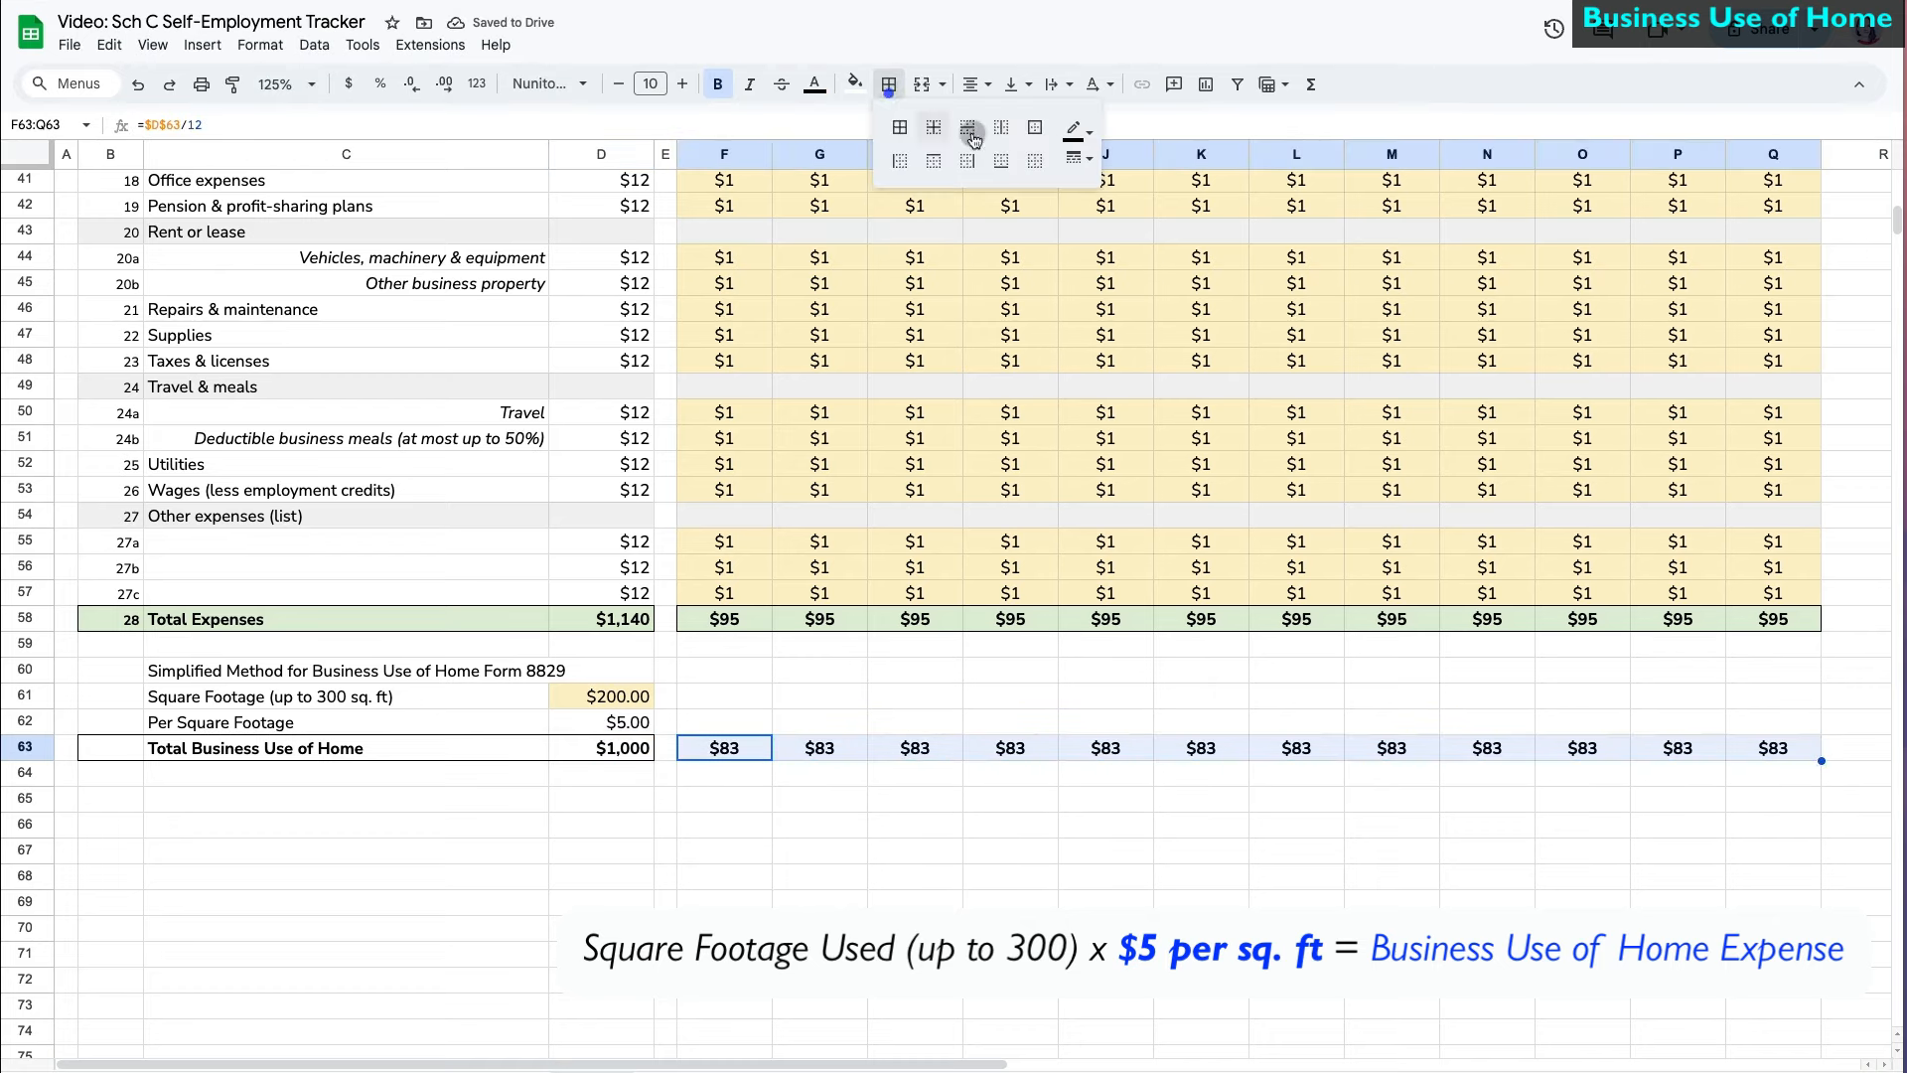
left_click(1035, 129)
- Enter line number 30 in B63 and reduce its font size to 8
left_click(111, 748)
type("30")
key("Return")
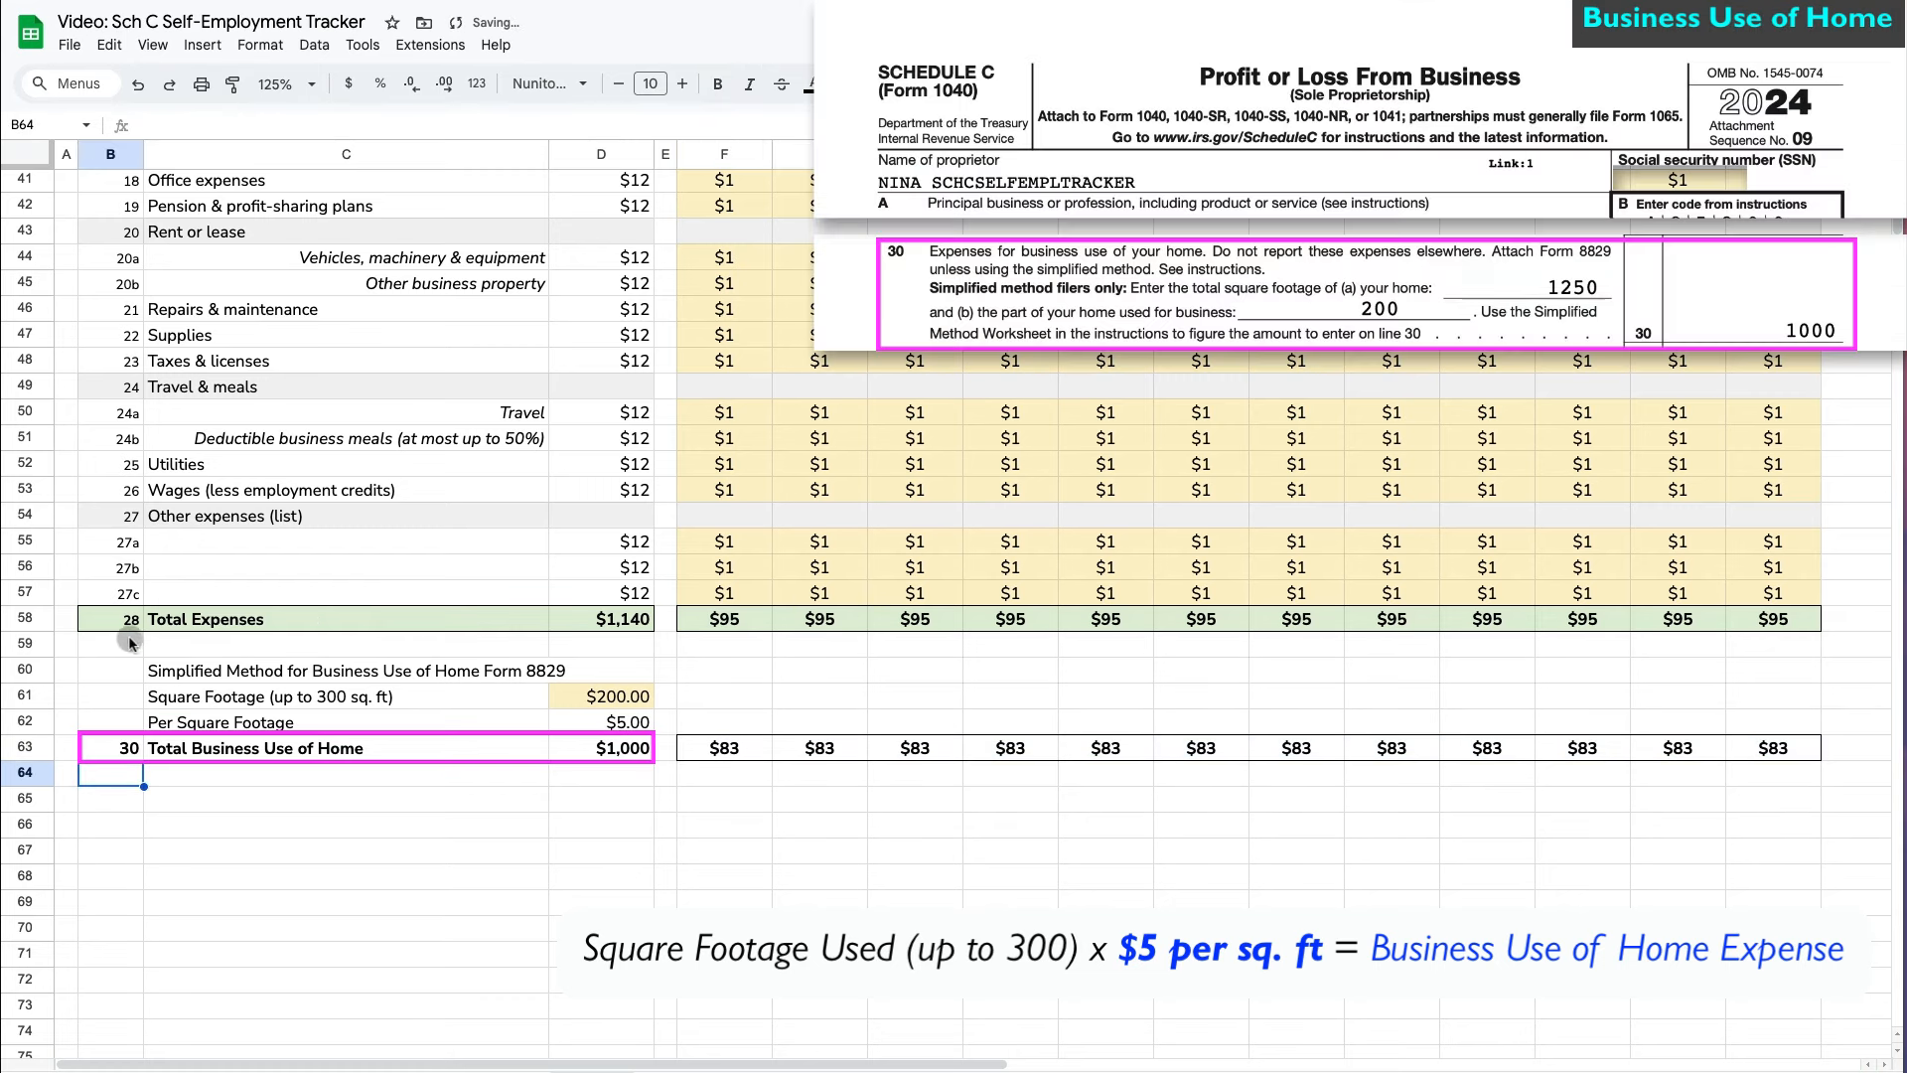
left_click(130, 624)
left_click(127, 674)
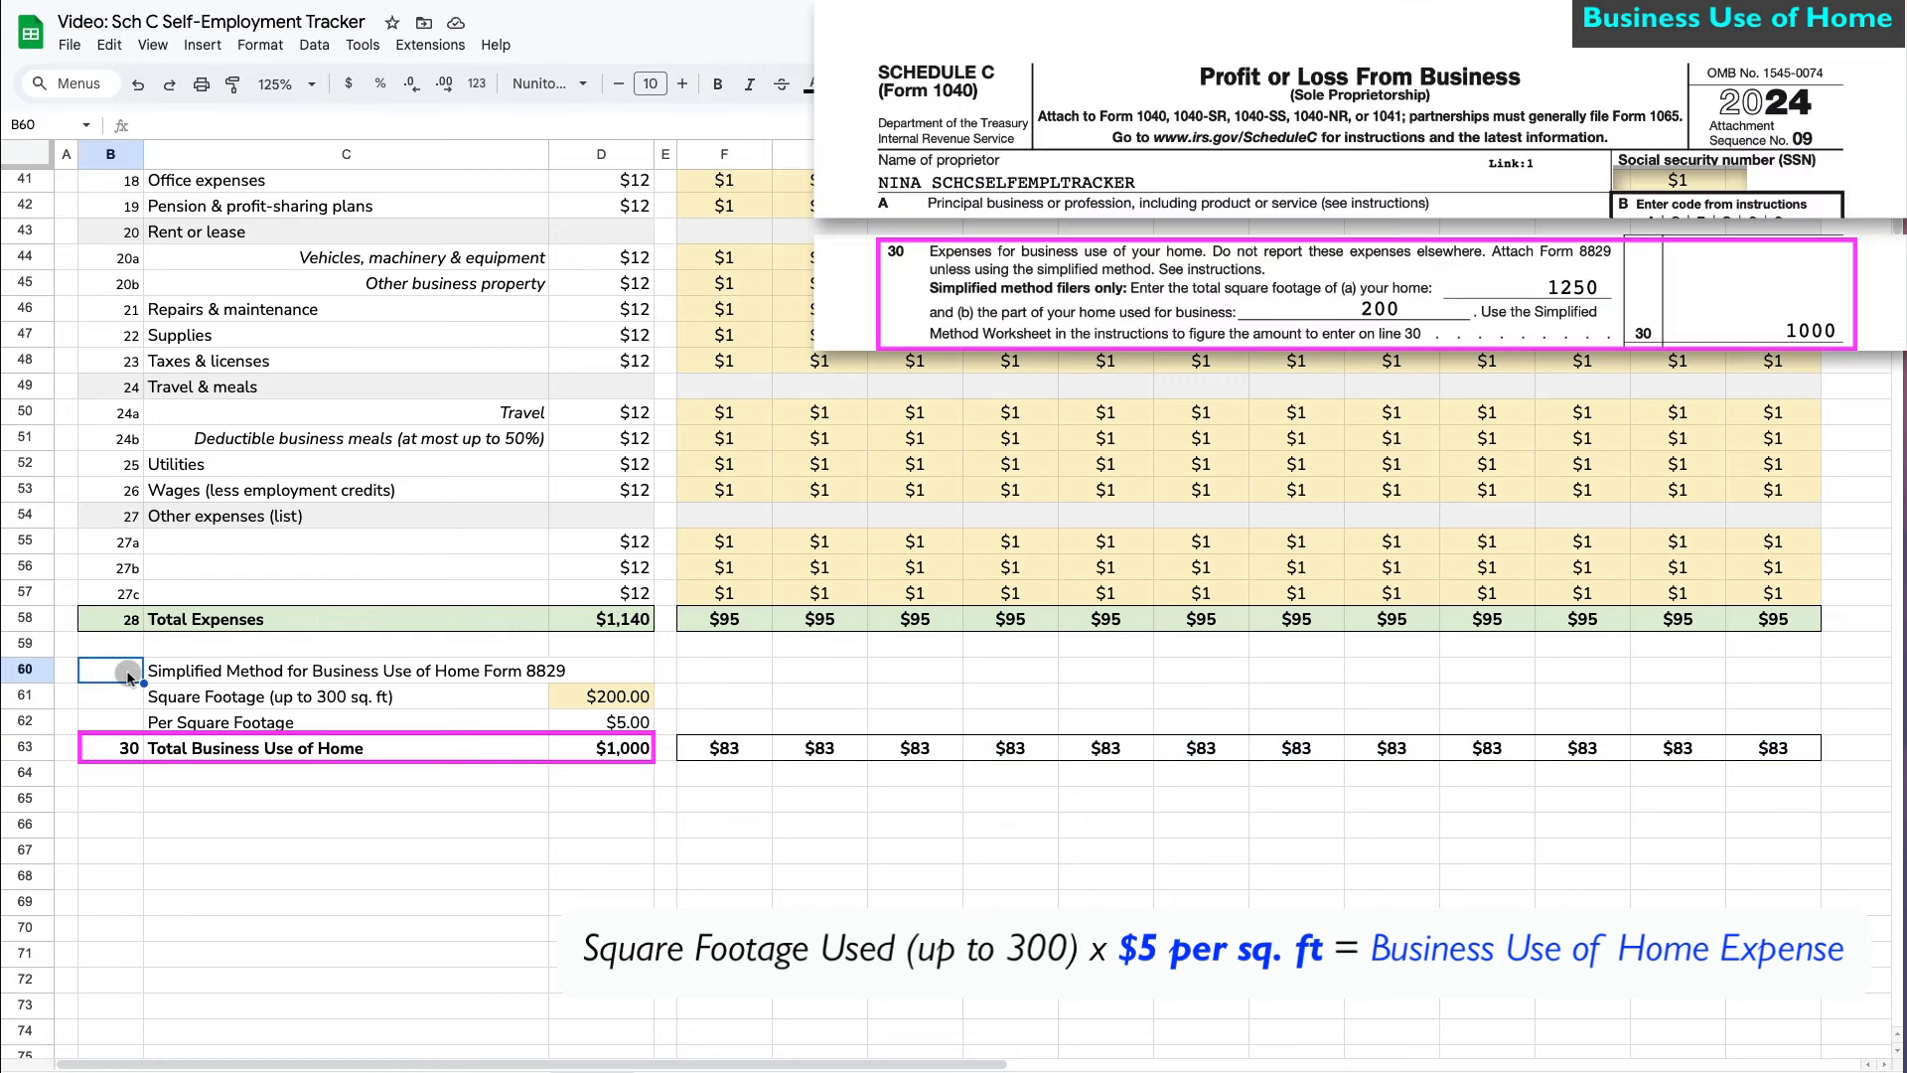
left_click(128, 747)
left_click(618, 83)
left_click(618, 83)
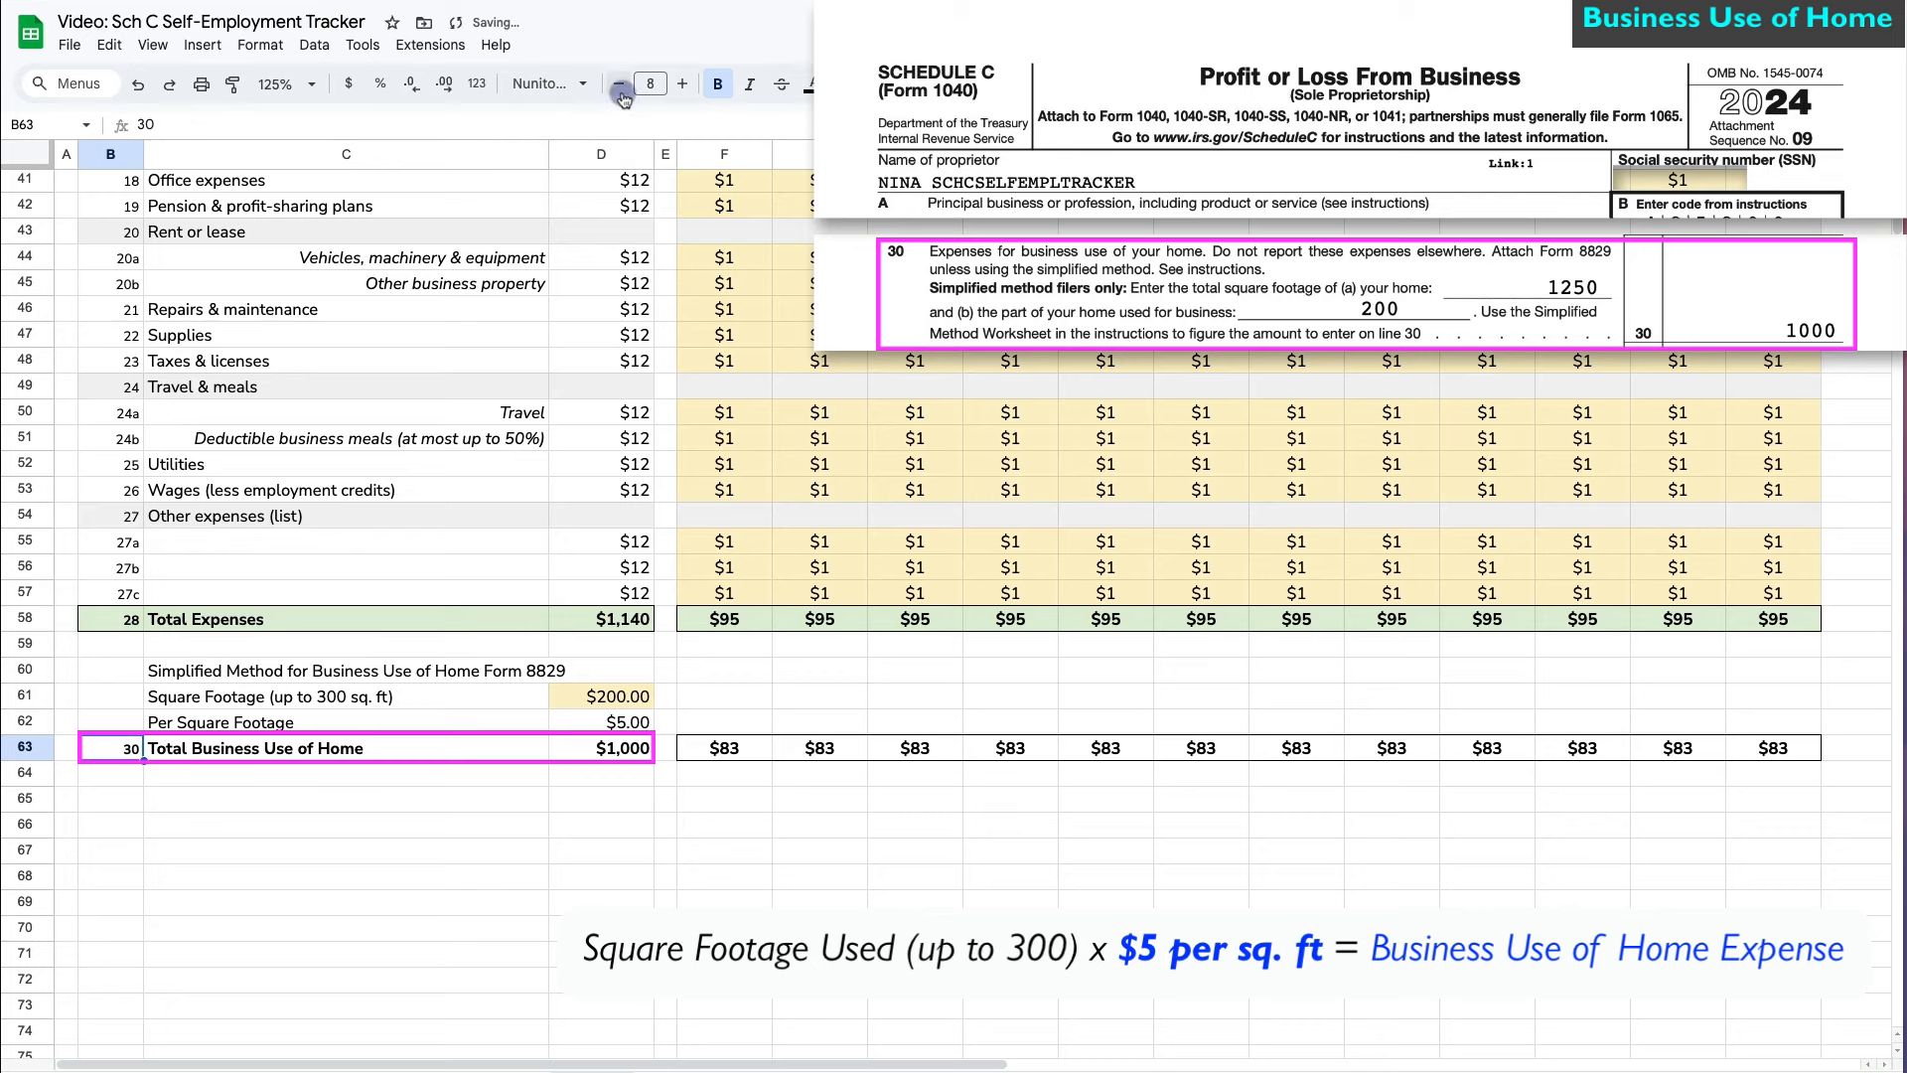
- Enter the label "Net Profit or (Loss)" in C65
left_click(200, 791)
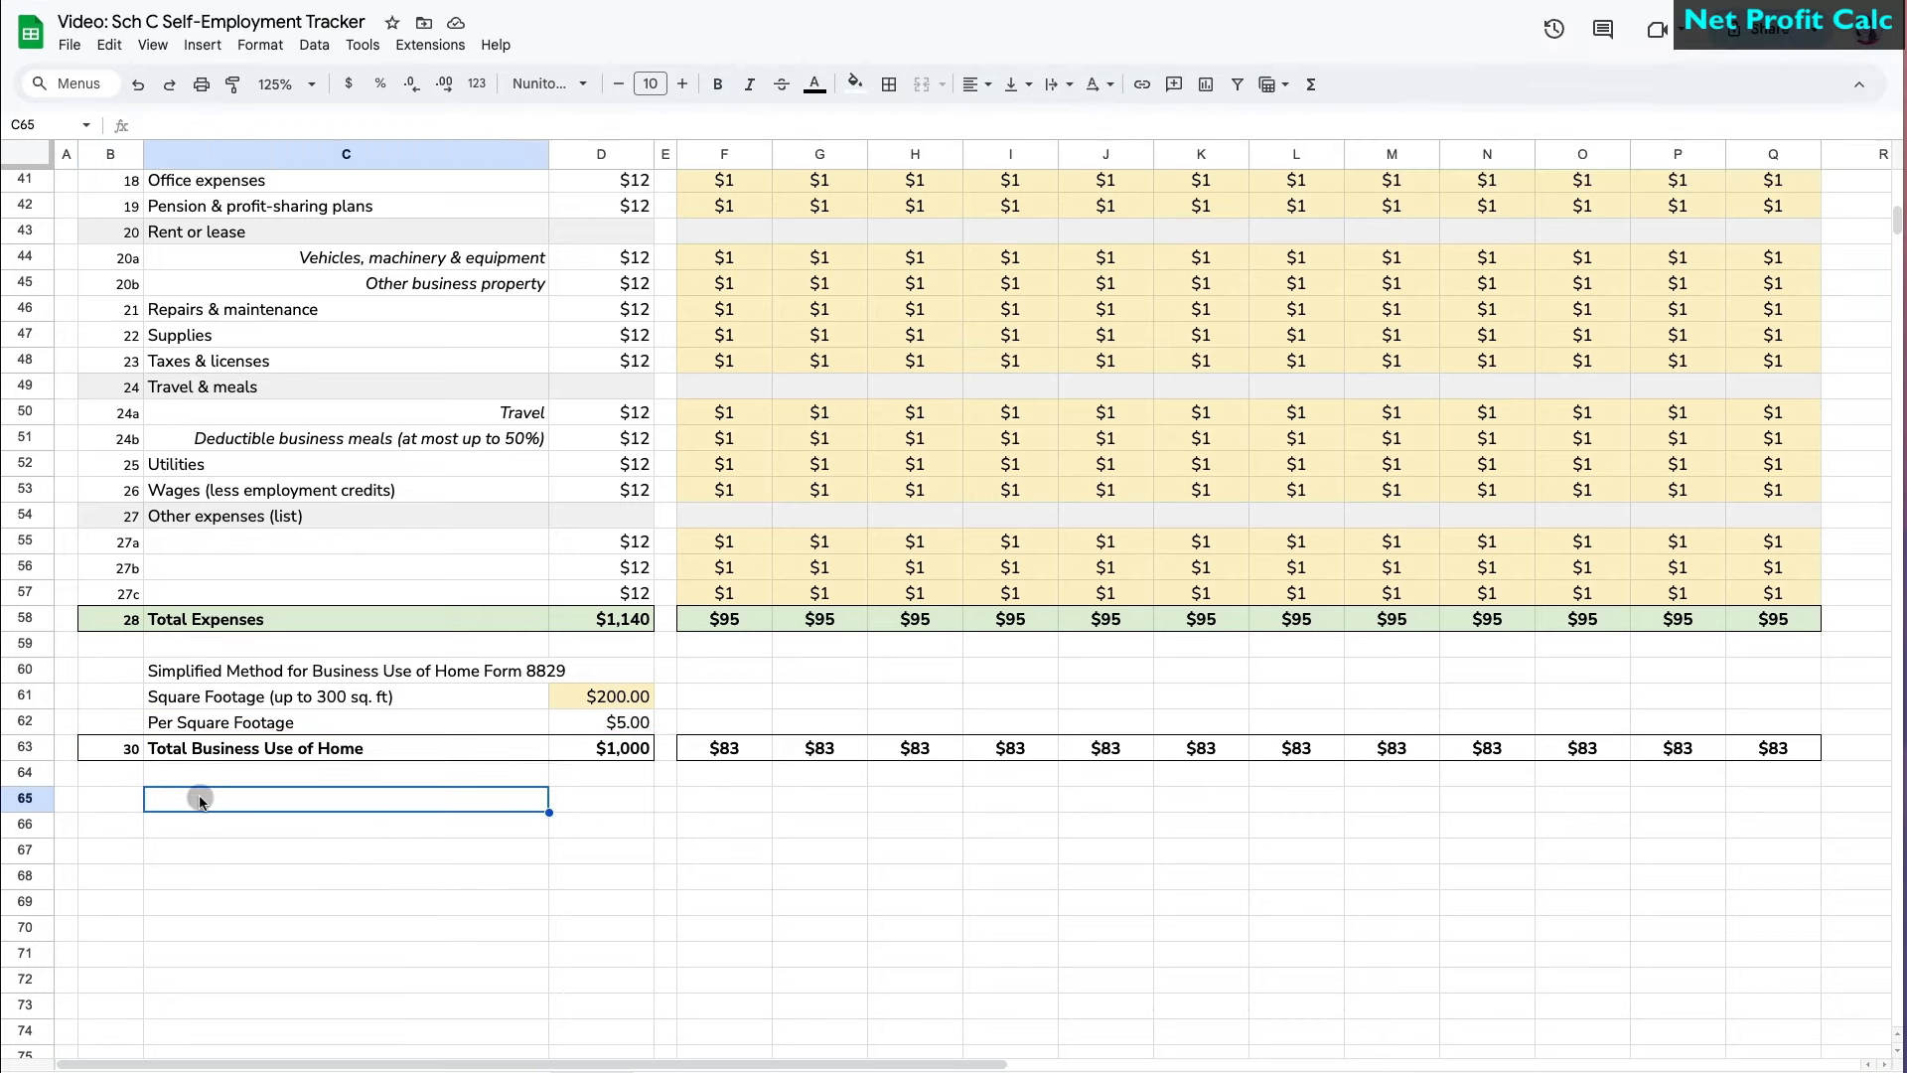
type("Net Profit or (")
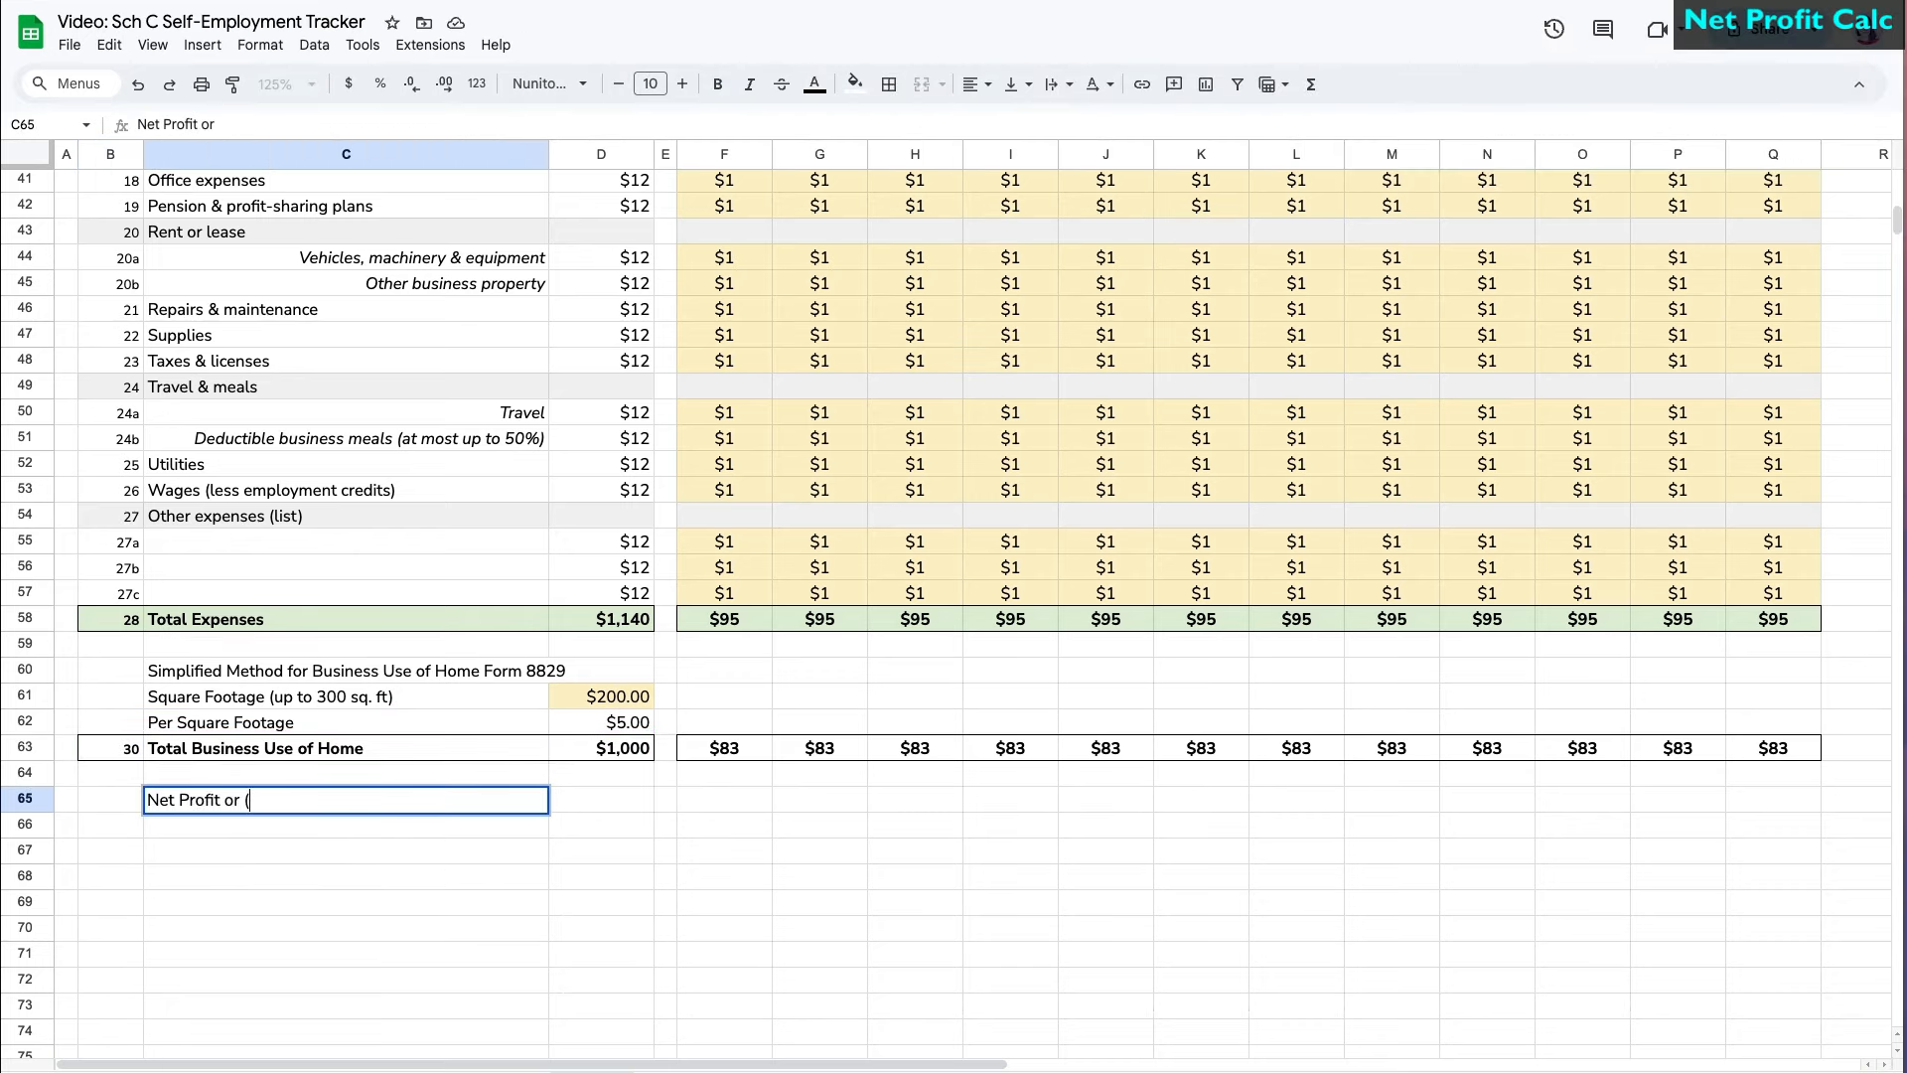
type("Loss)")
- Enter line number 31 in B65 and reduce its font size to 8
key("Left")
type("31")
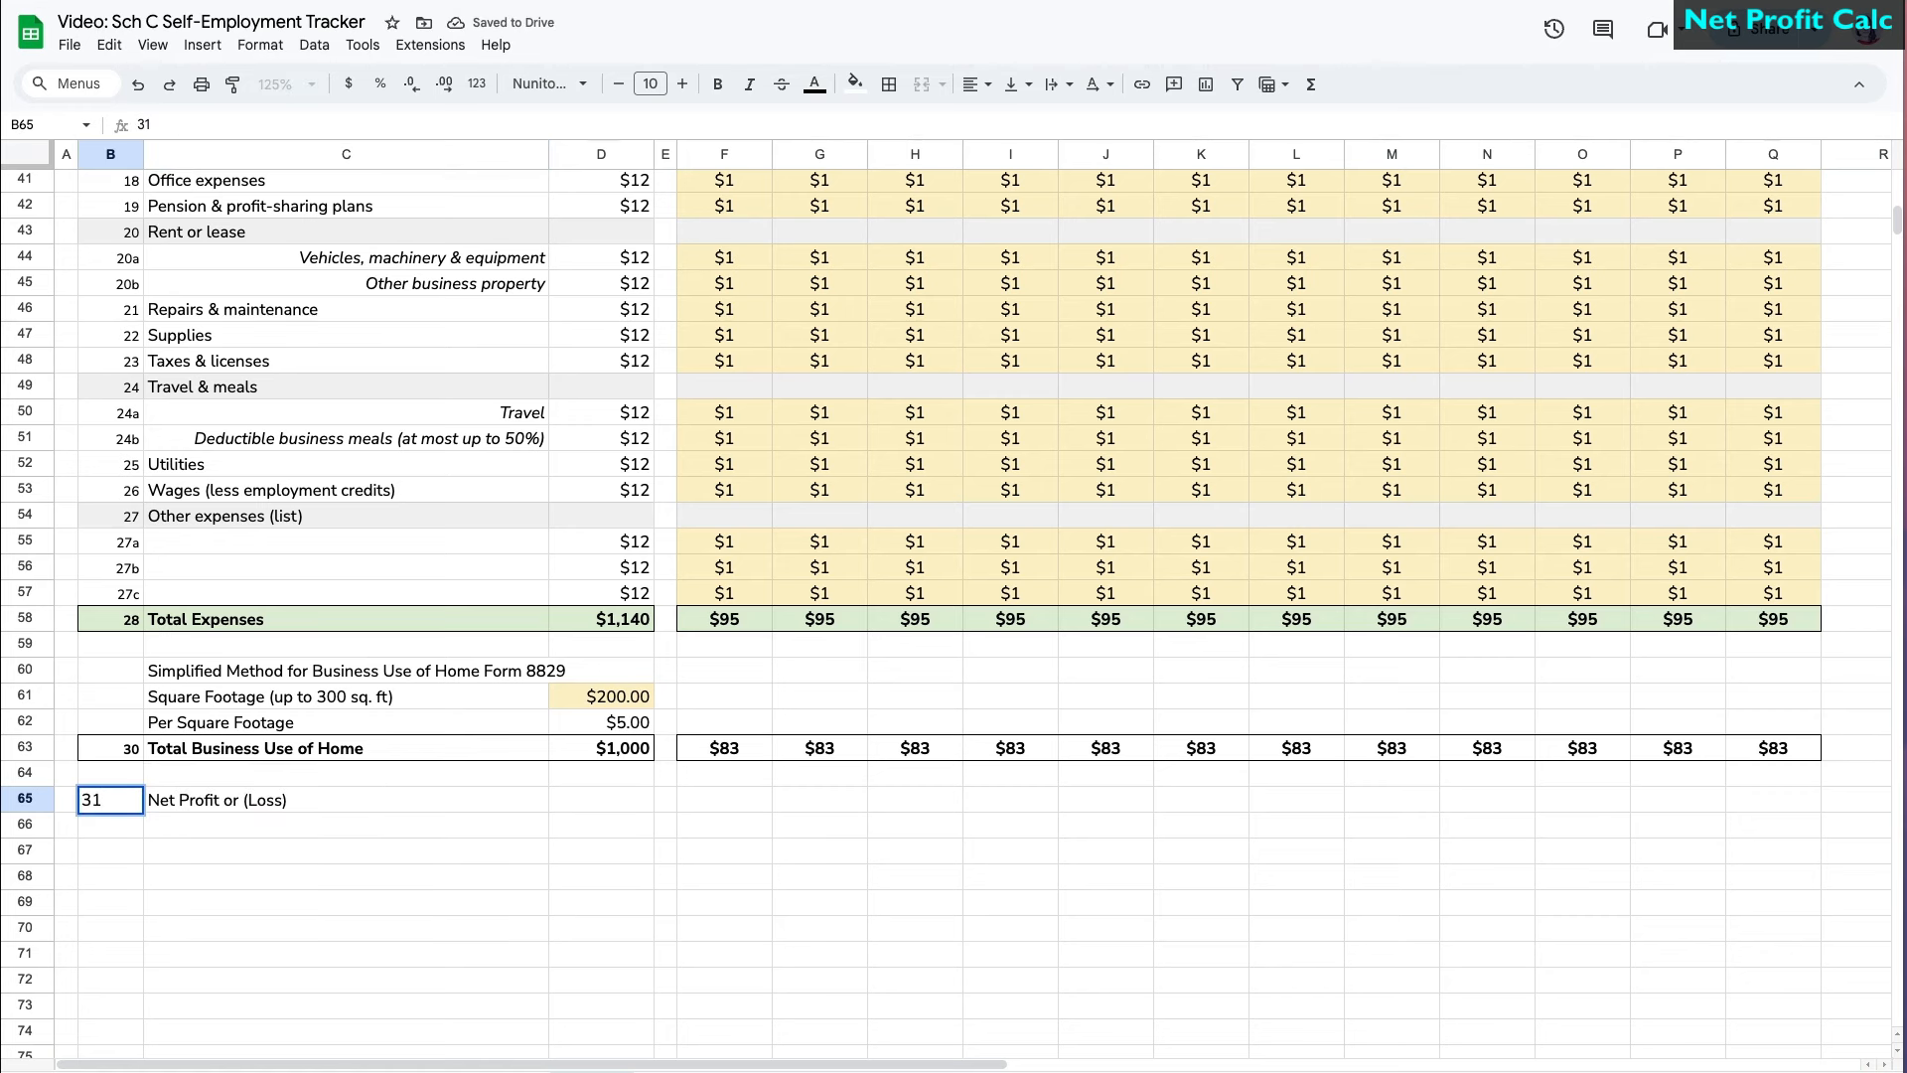
key("Return")
key("Up")
left_click(618, 84)
left_click(618, 84)
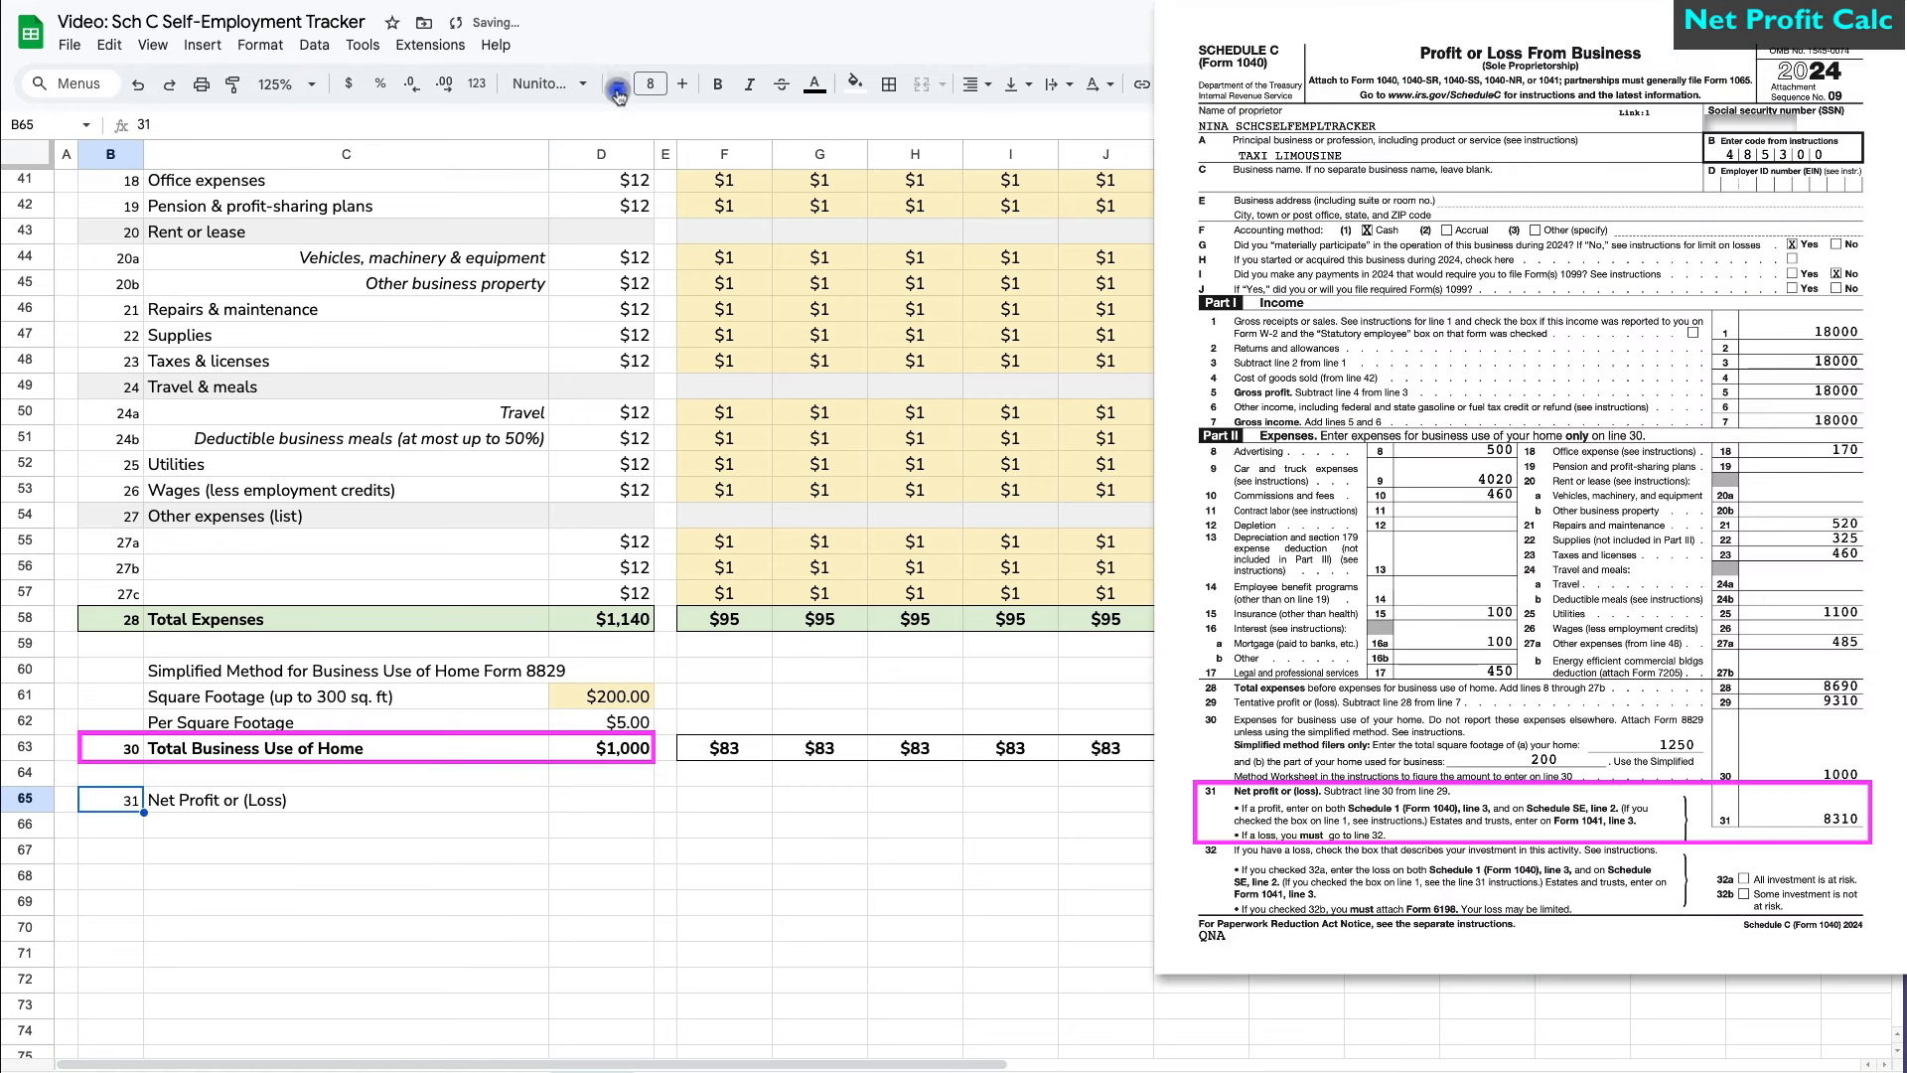
- Enter the formula =D24-D58-D63 in D65, subtracting total expenses and business use of home from gross income
left_click(592, 795)
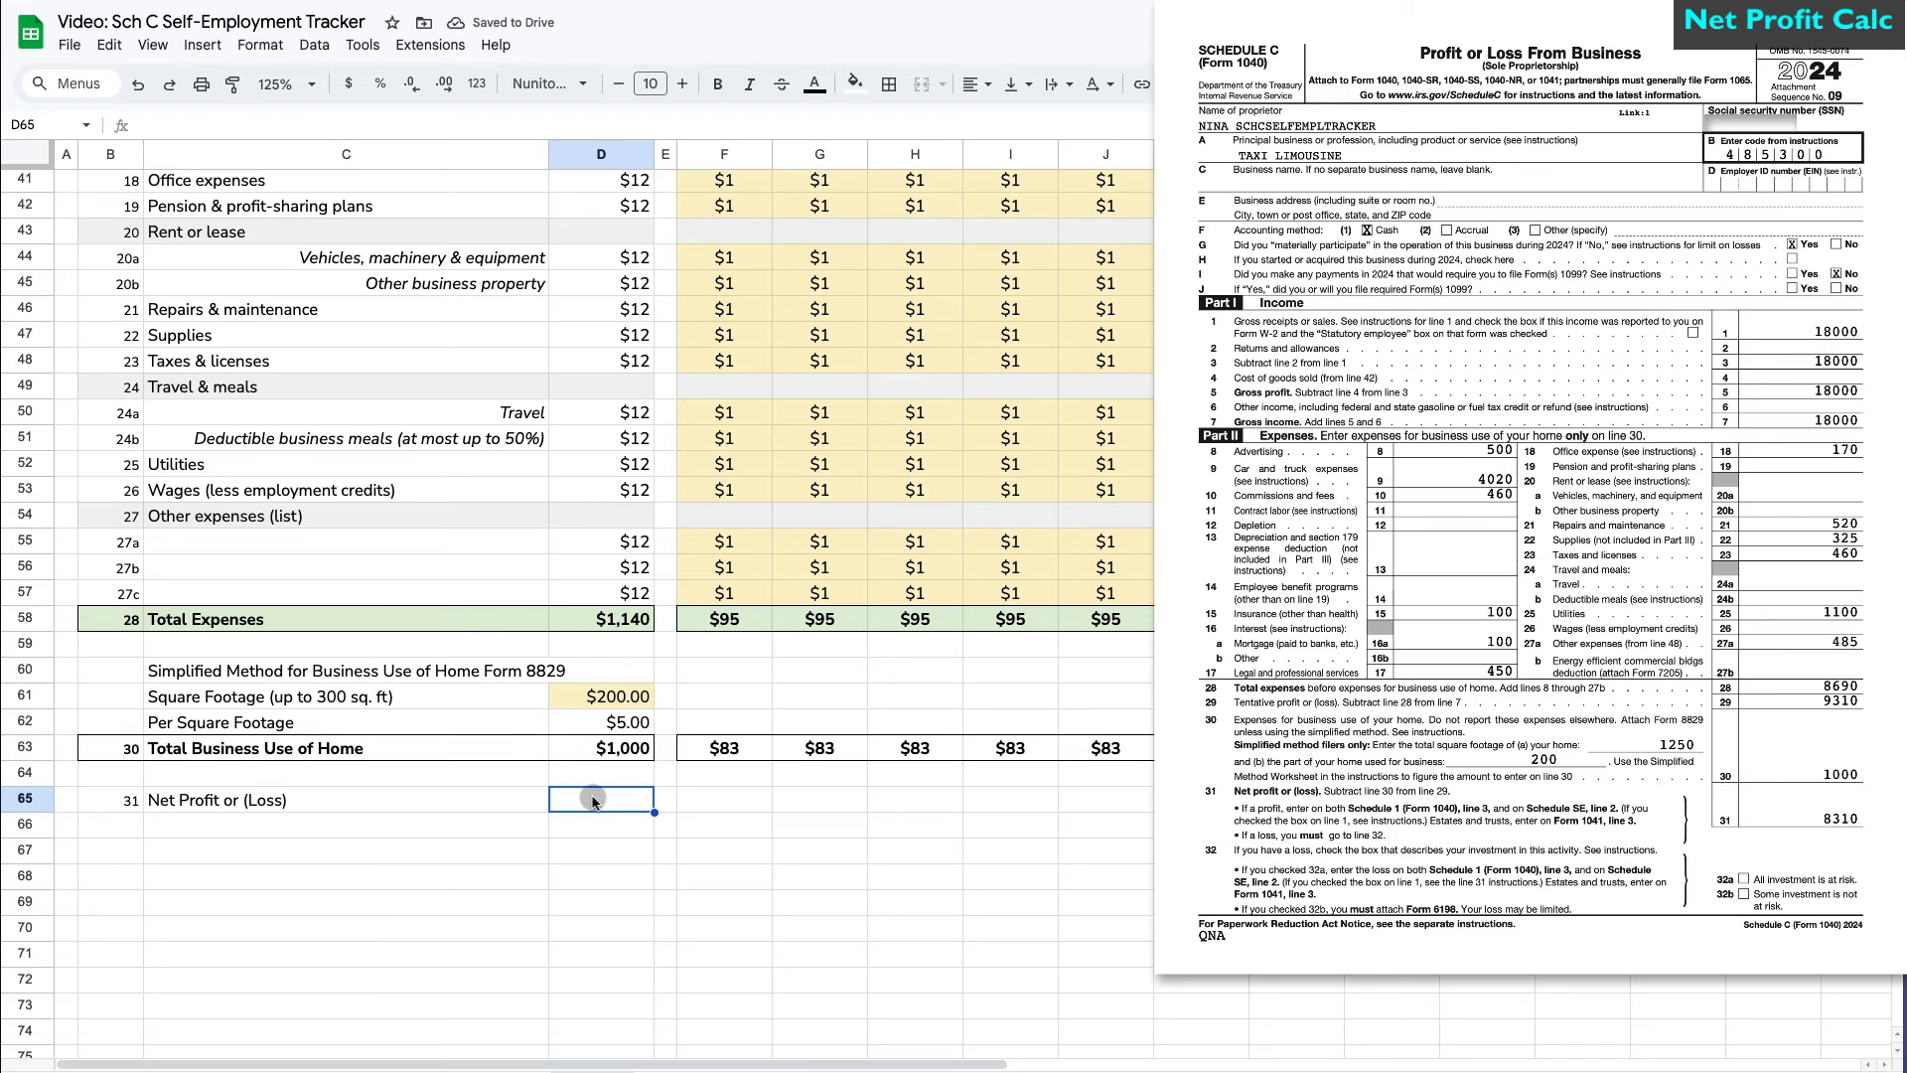
scroll(592, 795, "up", 3)
type("=")
scroll(603, 867, "up", 7)
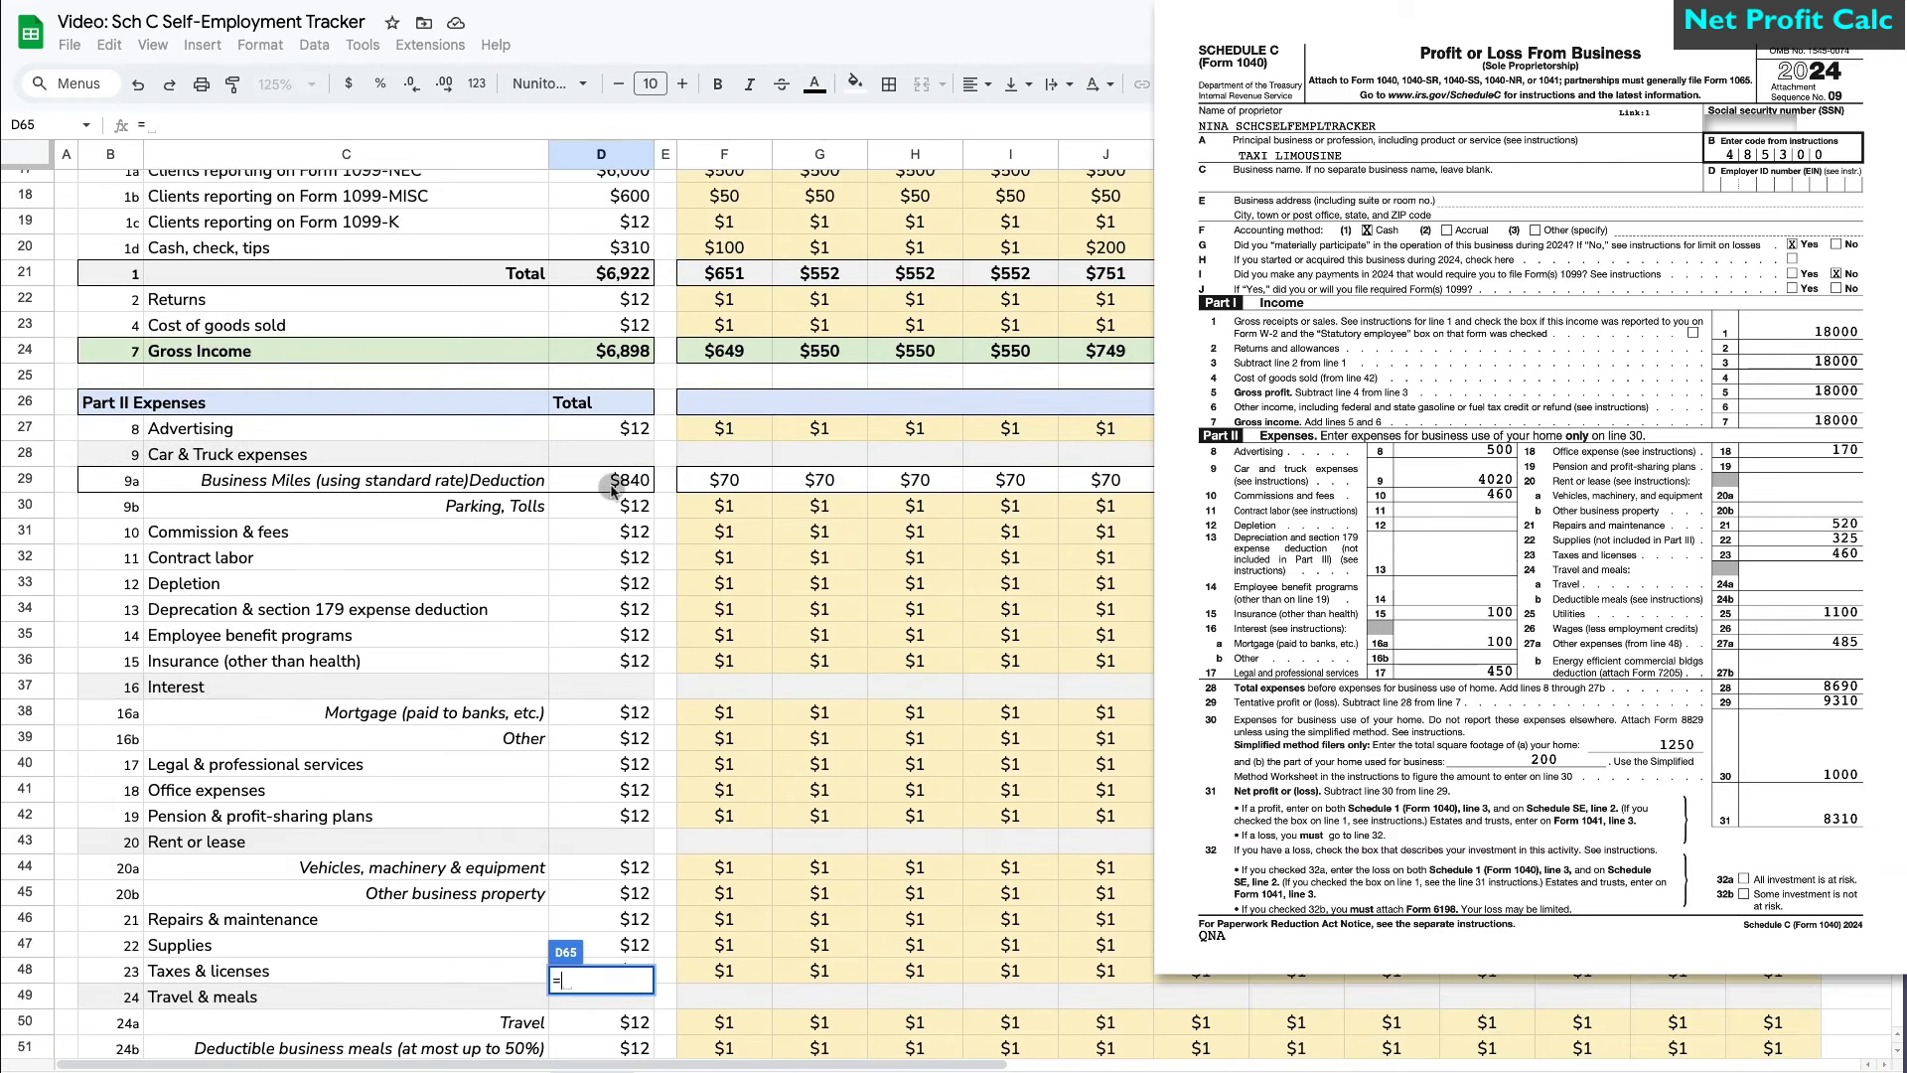
left_click(607, 362)
type("-")
scroll(608, 596, "down", 7)
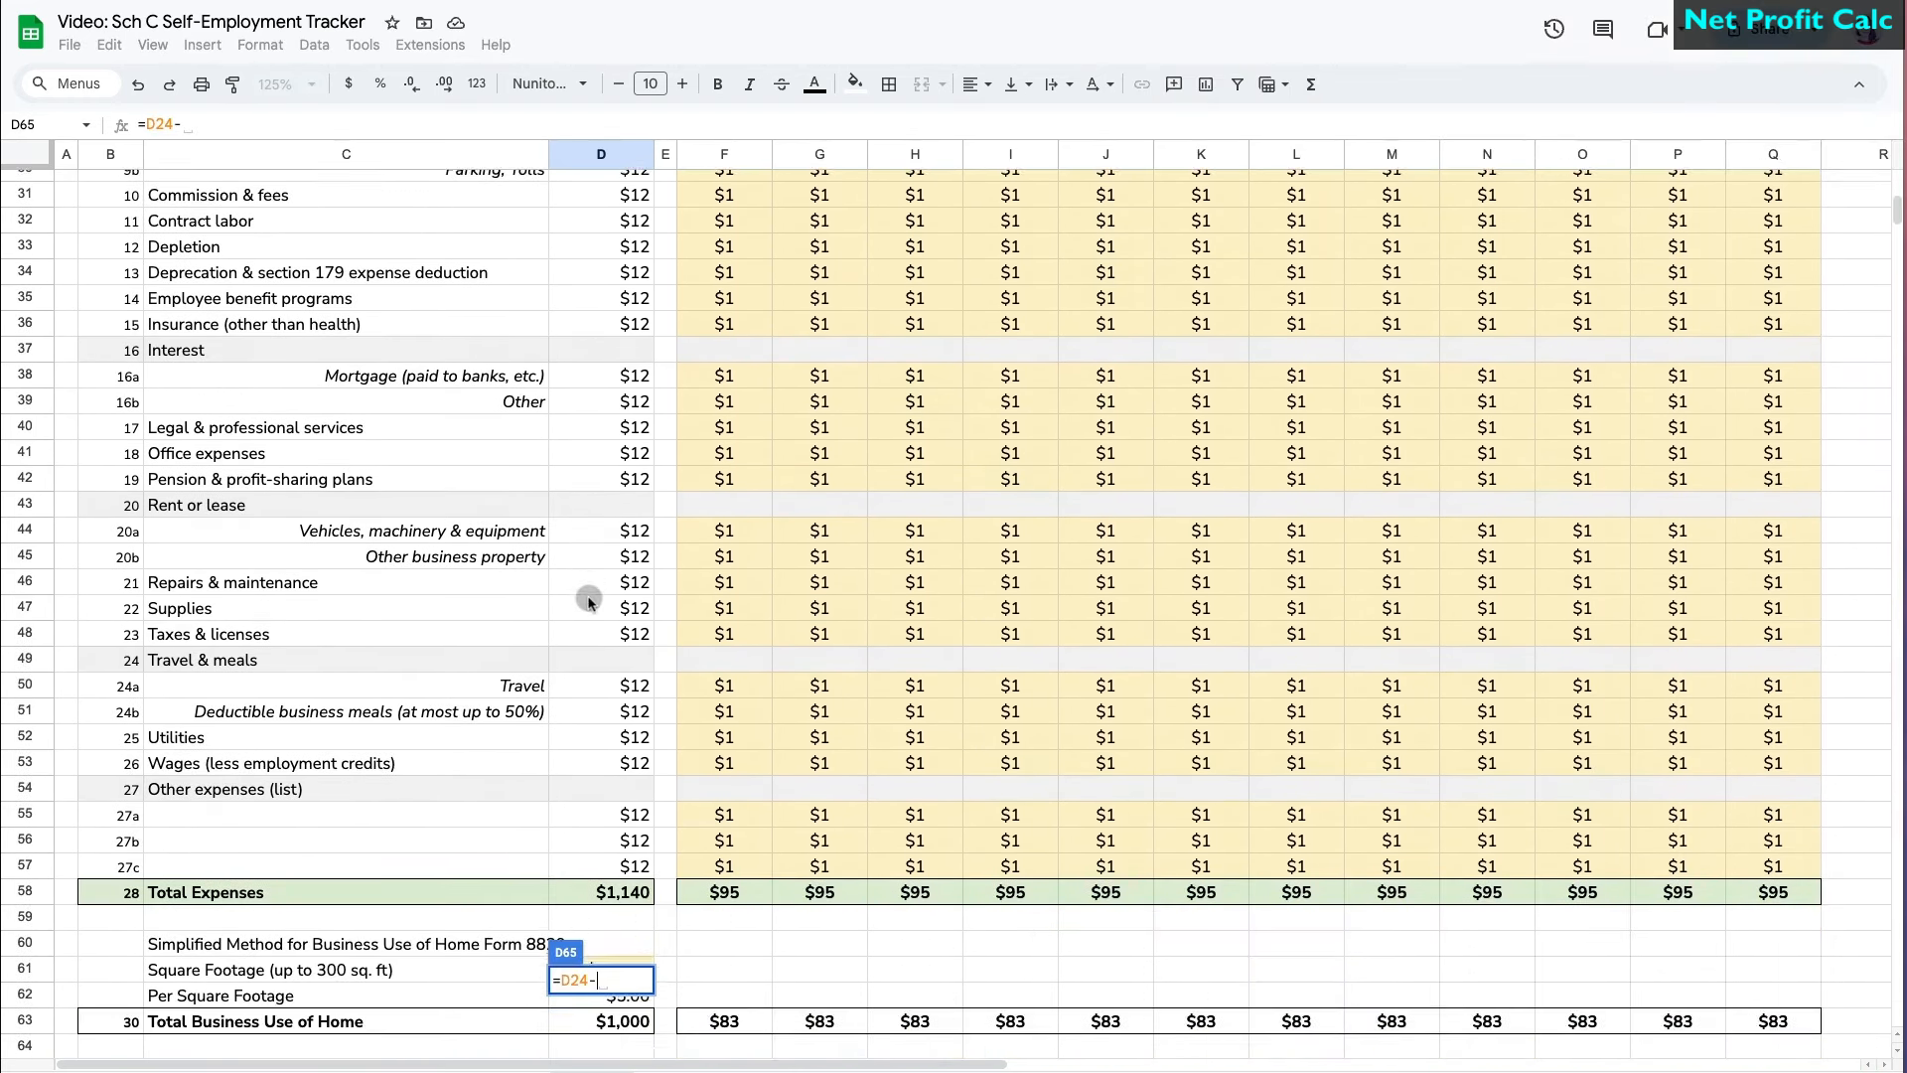
left_click(611, 766)
type("-")
scroll(611, 795, "down", 1)
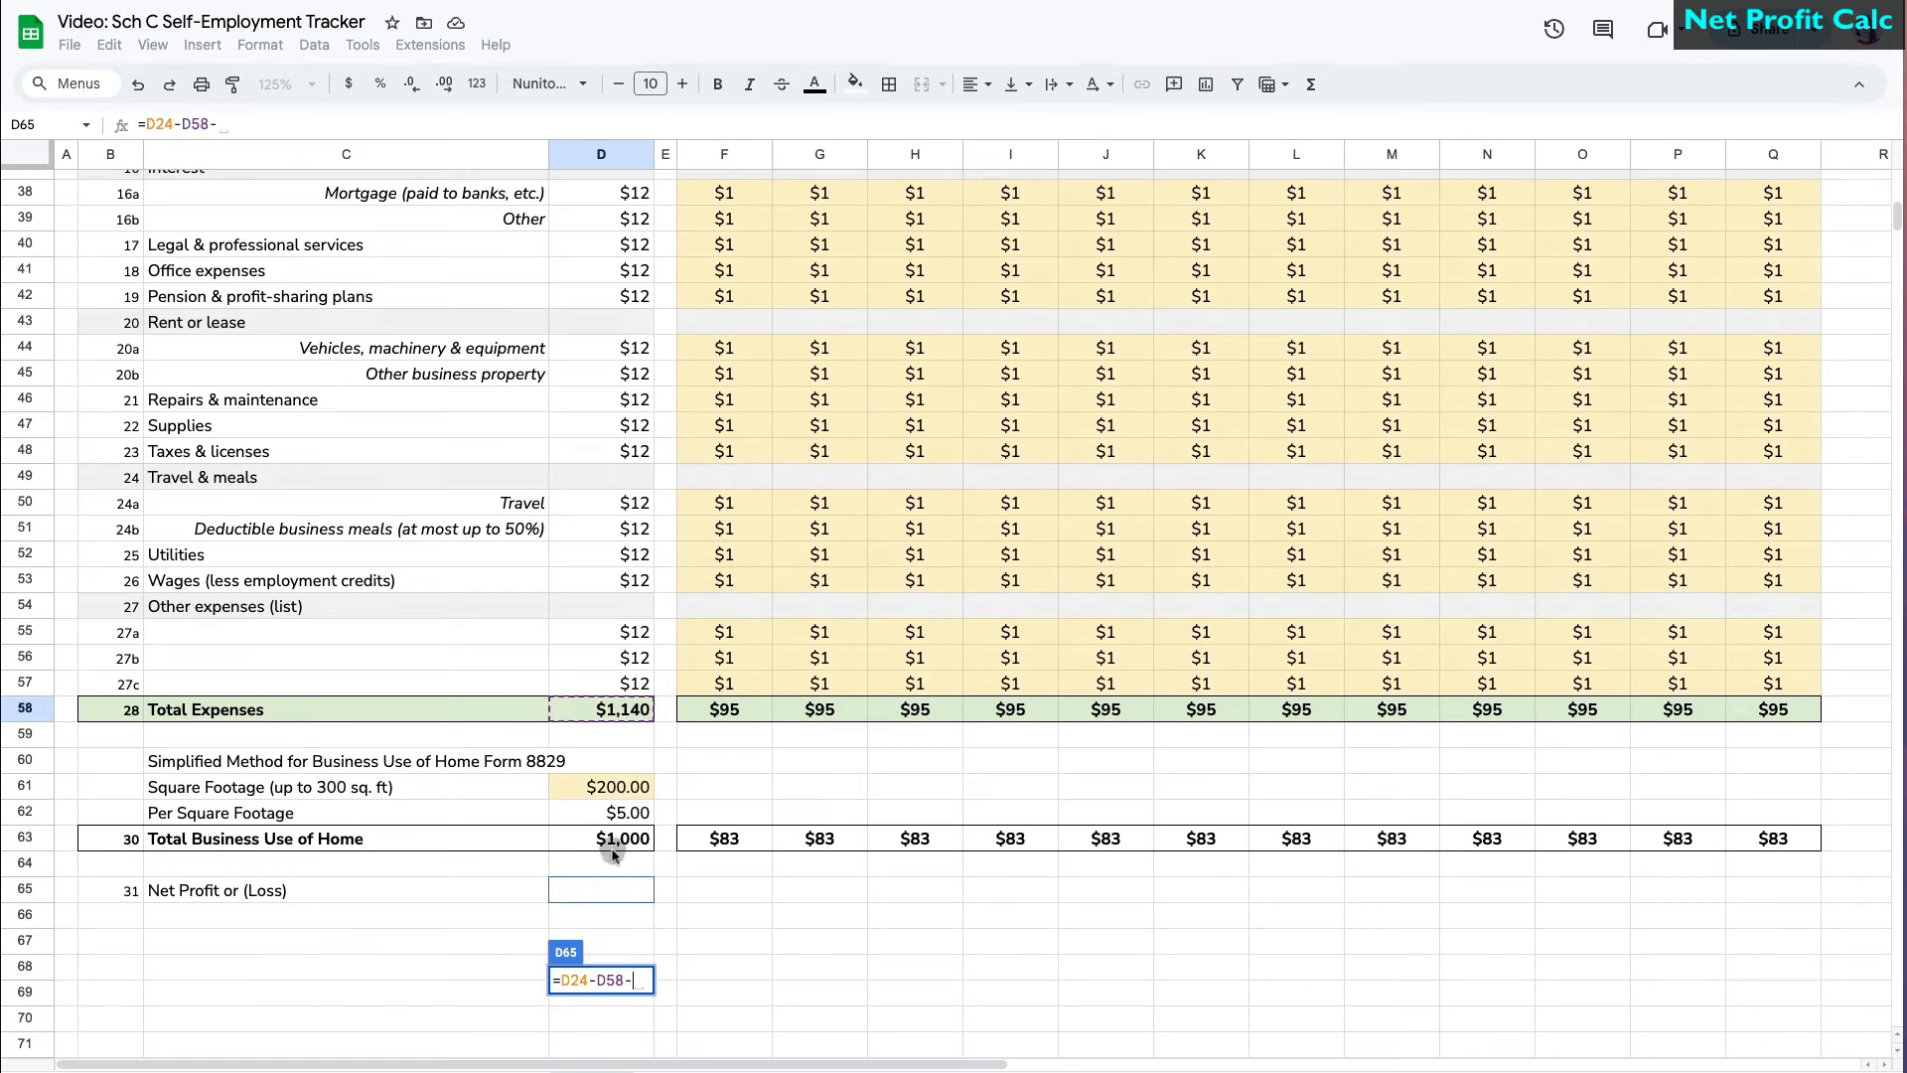
left_click(616, 838)
key("Return")
- Make the whole Net Profit or (Loss) row 65 bold
left_click(616, 890)
key("ctrl+b")
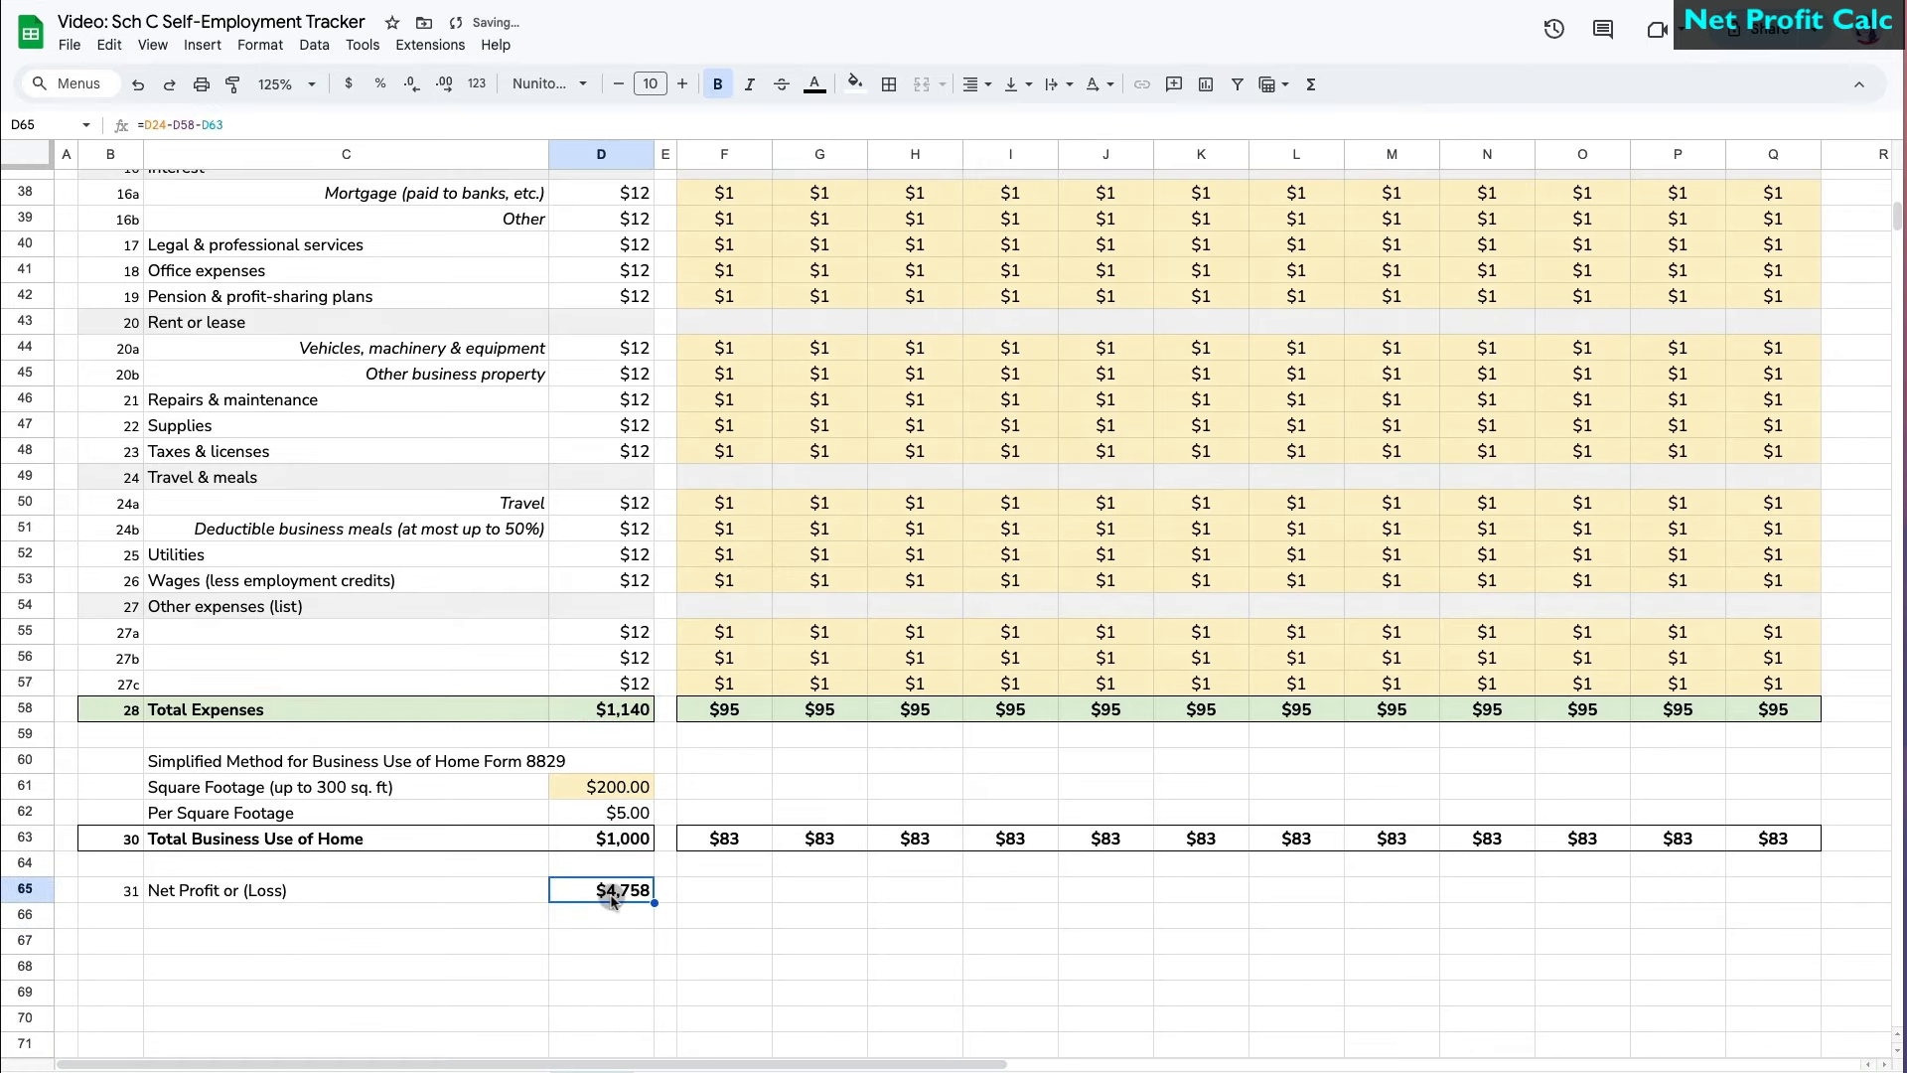
left_click(25, 883)
key("ctrl+b")
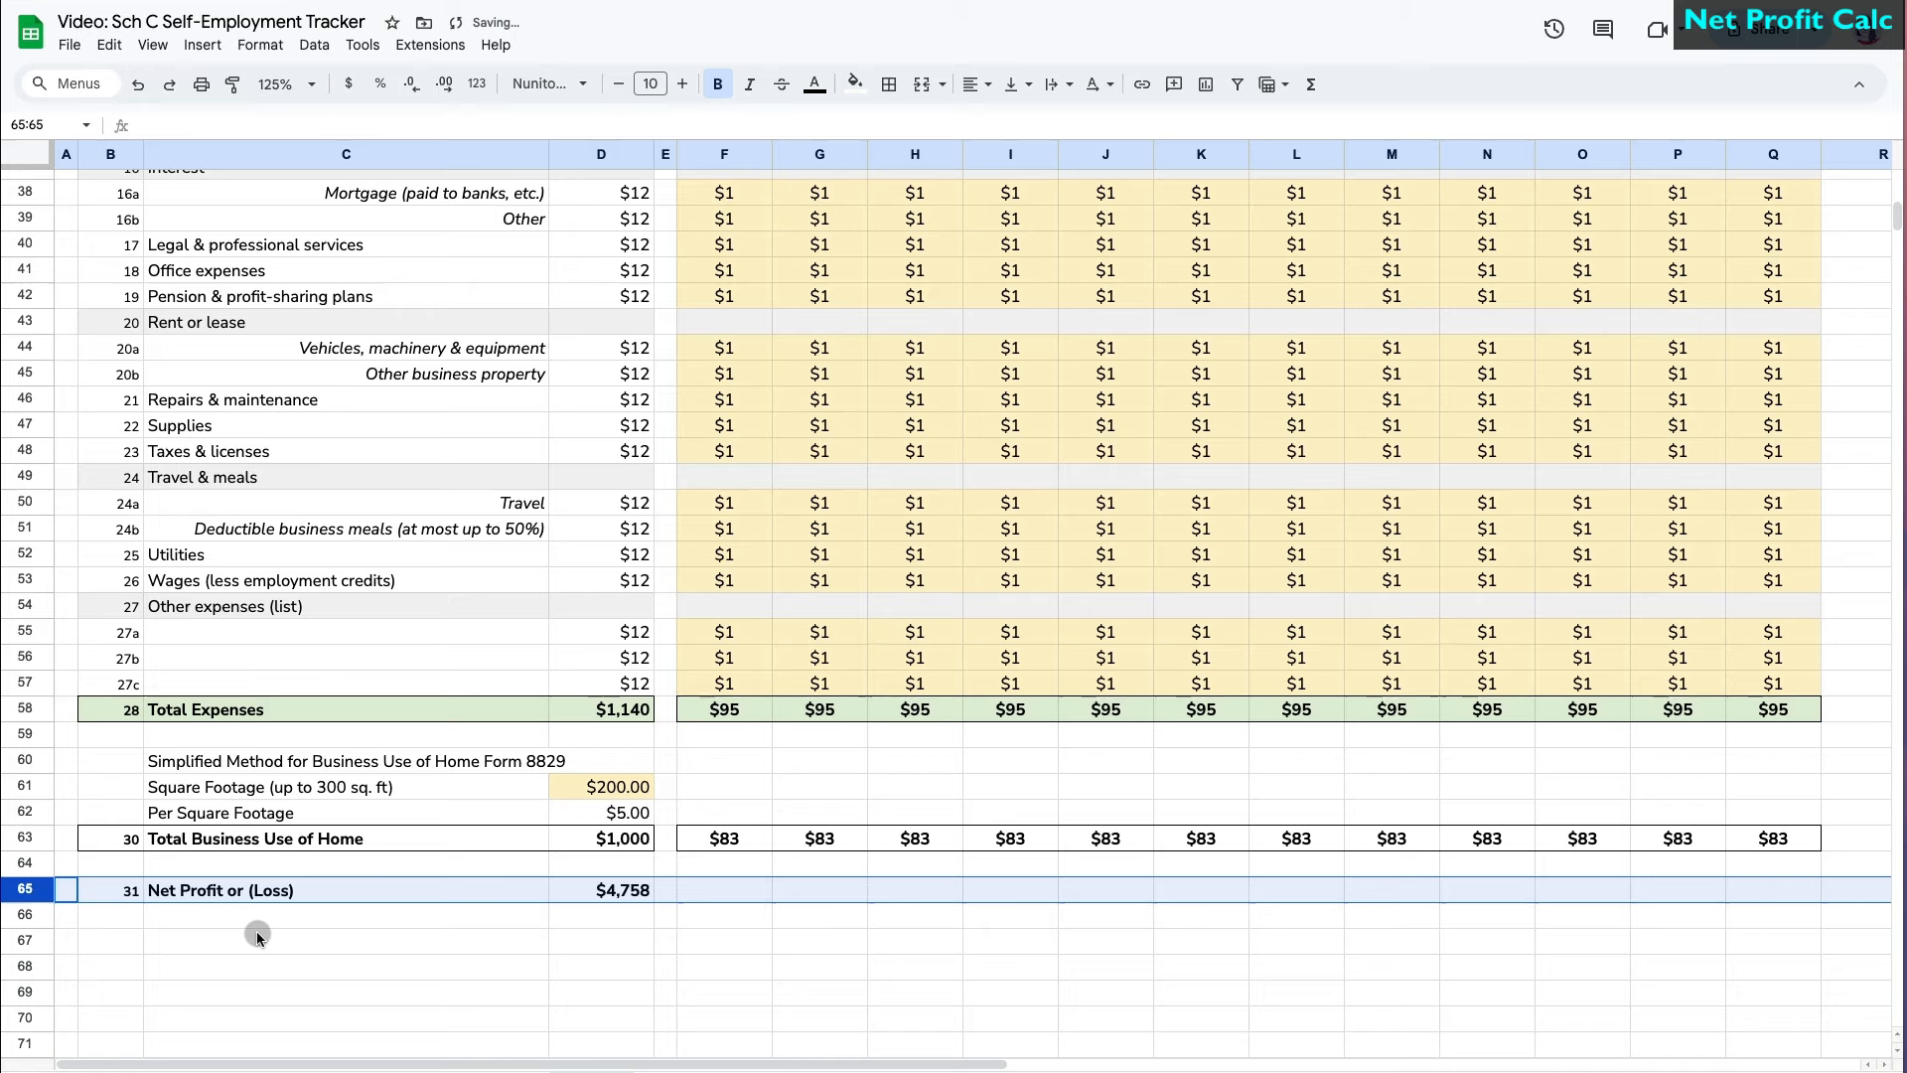
- Copy the net profit formula from D65 to F65 and fill it across to Q65
left_click(604, 891)
key("ctrl+c")
left_click(721, 893)
key("ctrl+v")
left_click_drag(773, 902, 1773, 899)
left_click(1446, 977)
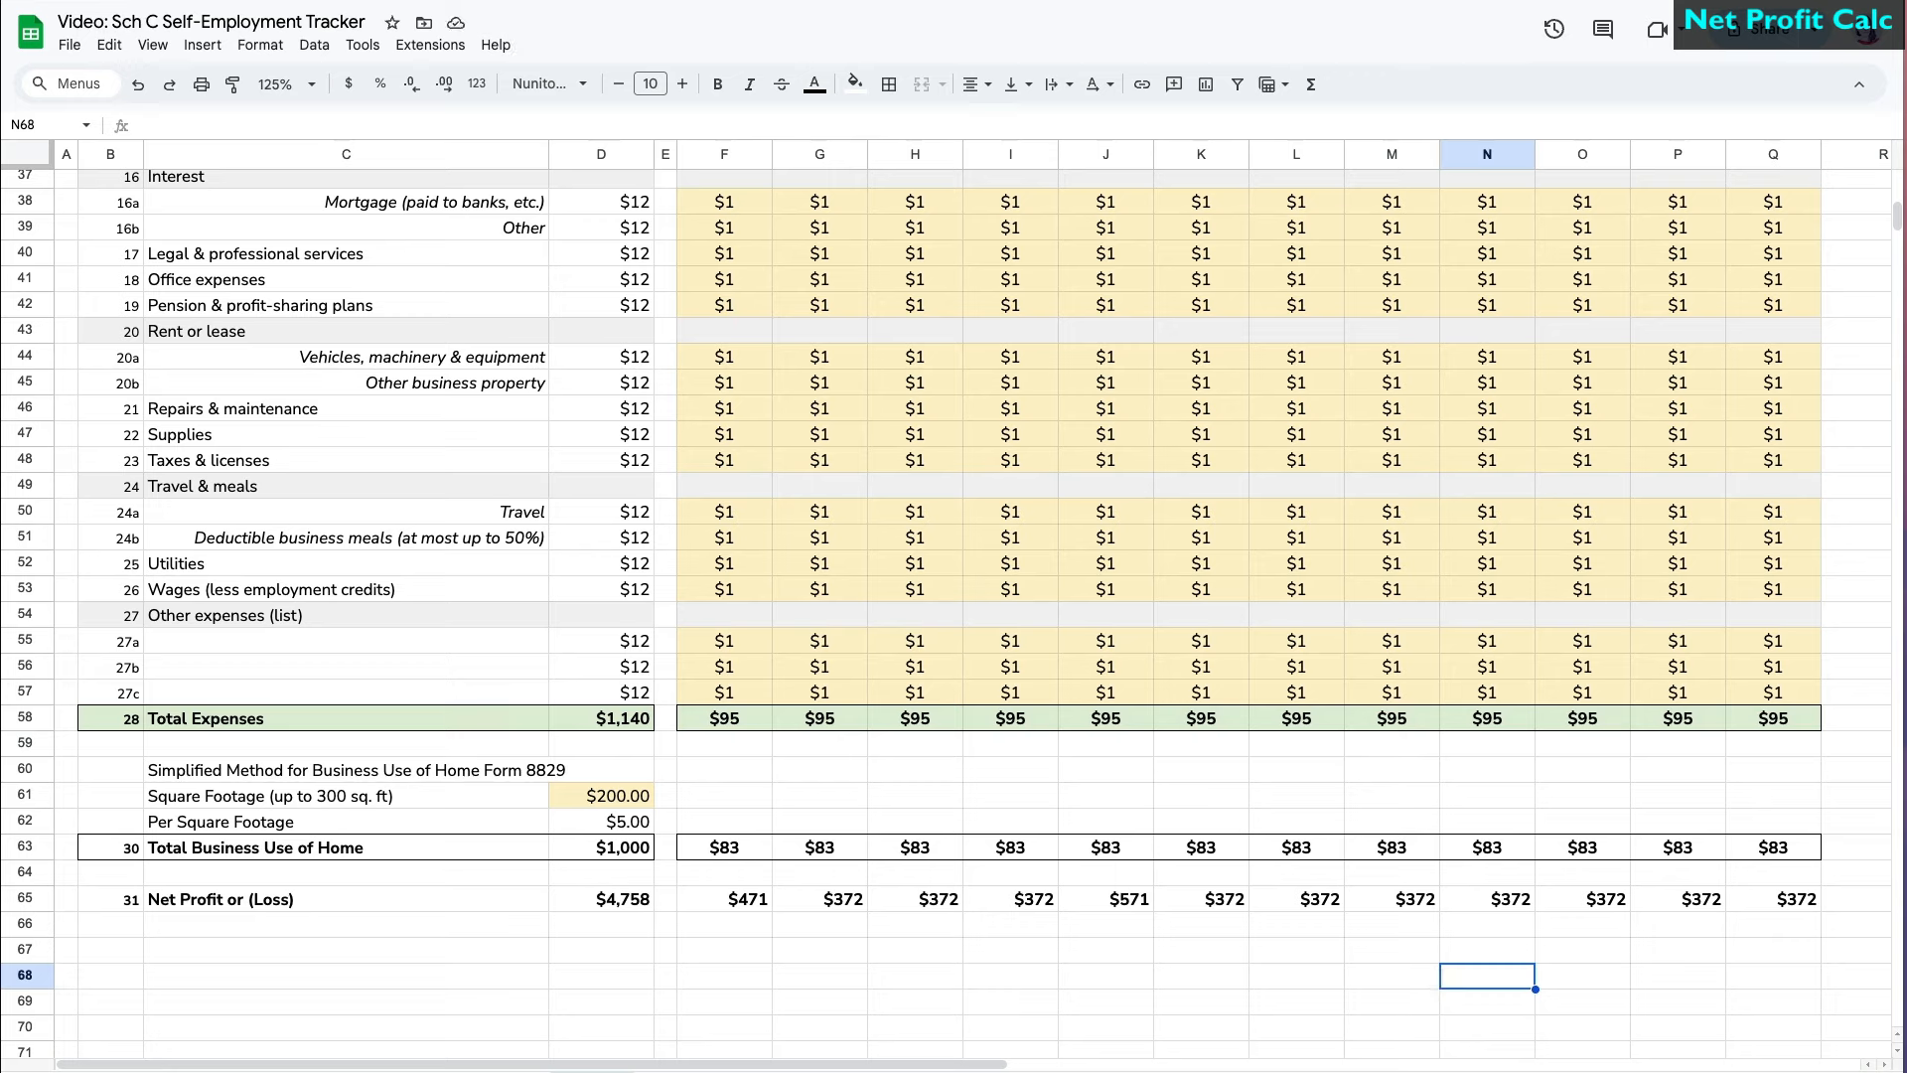
- Apply the formatting of the Total Expenses row 58 to the Net Profit row 65
left_click(30, 718)
left_click(232, 84)
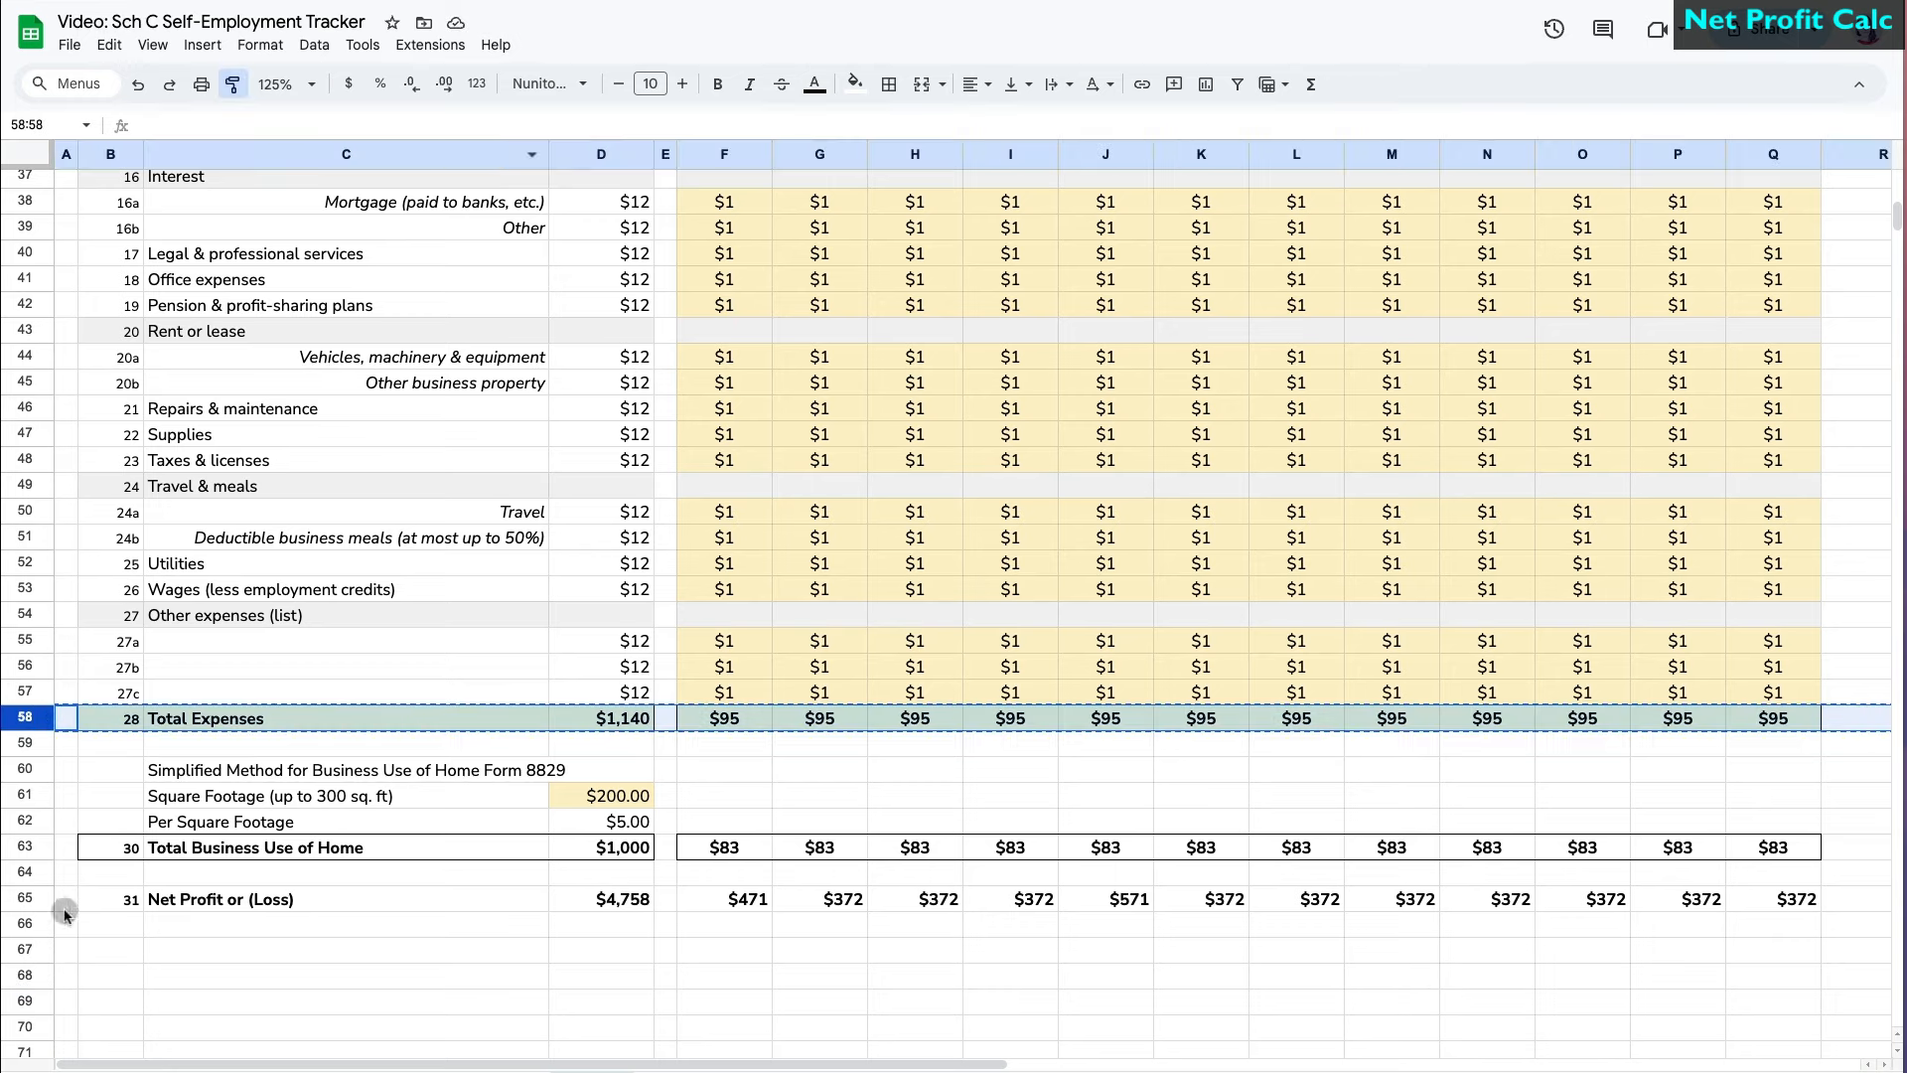
left_click(28, 899)
left_click(526, 1001)
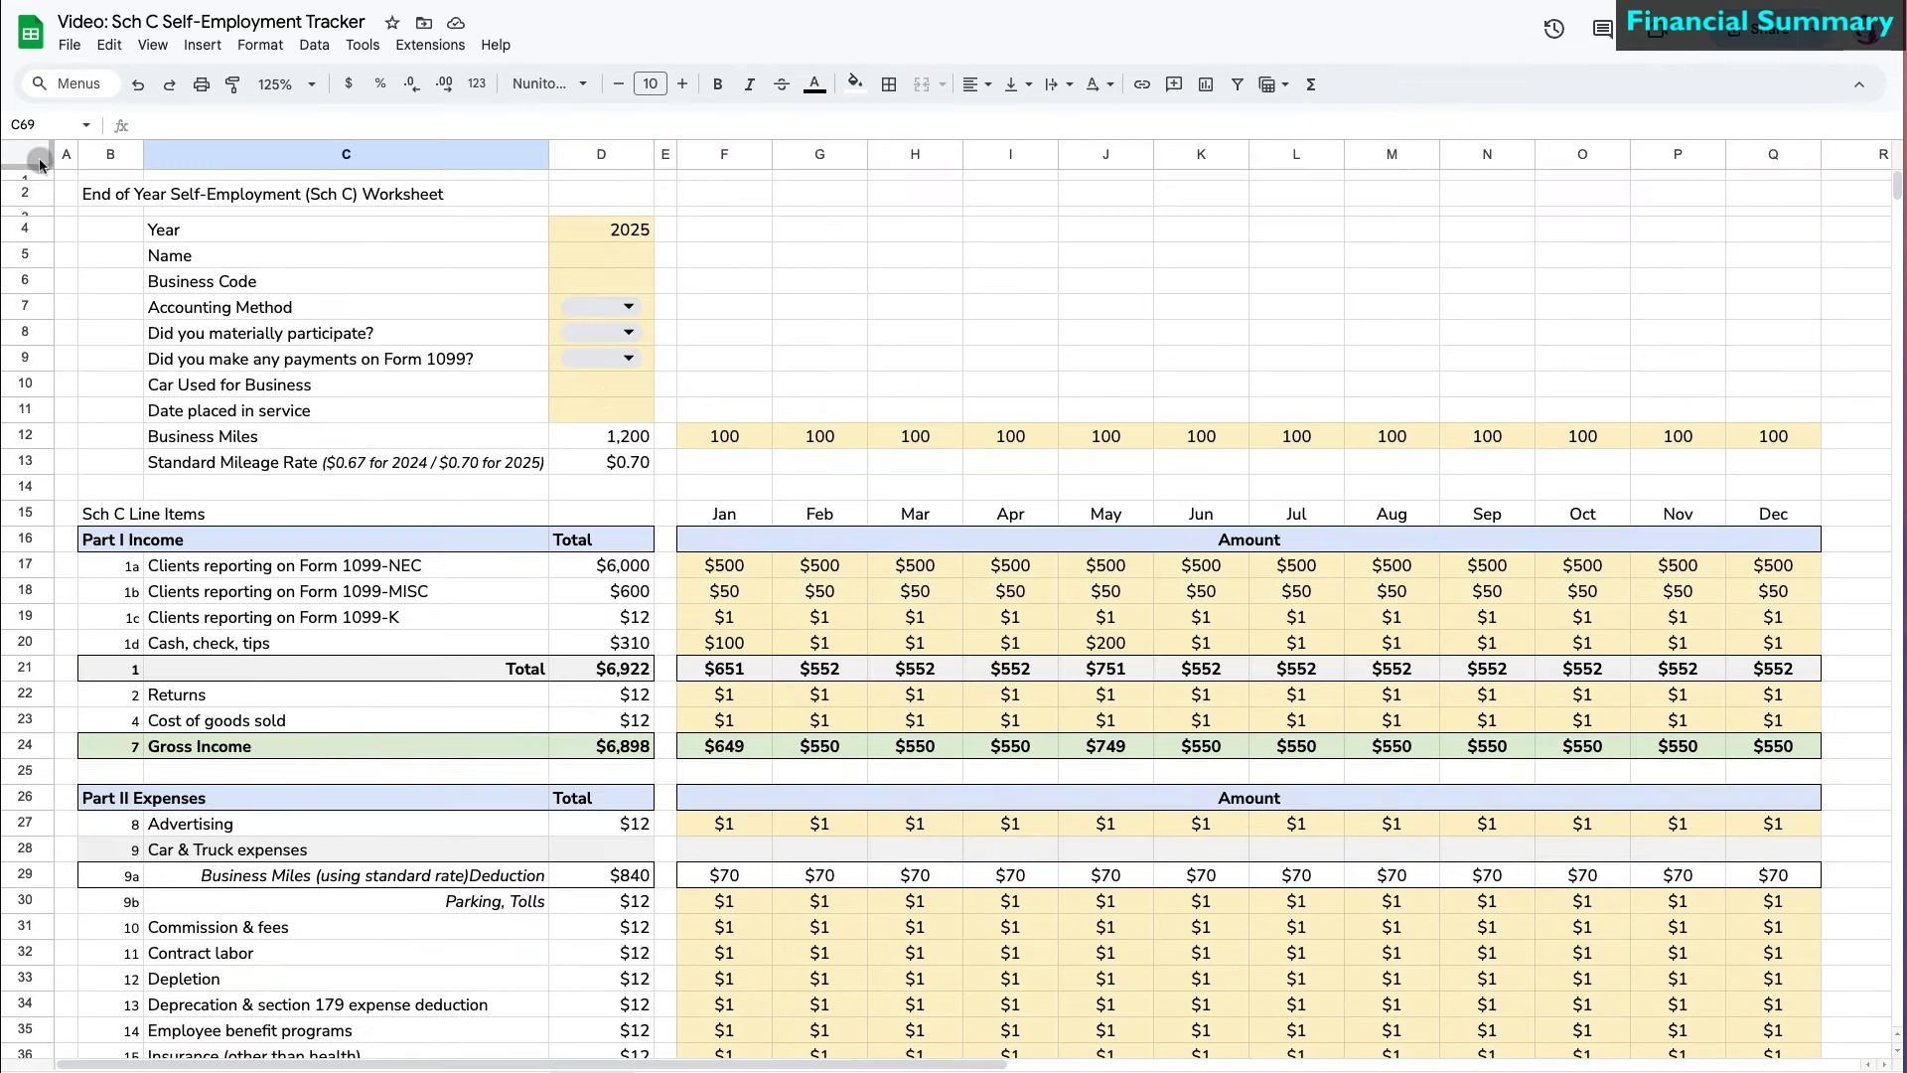
- Hide the gridlines on the whole sheet
left_click(30, 154)
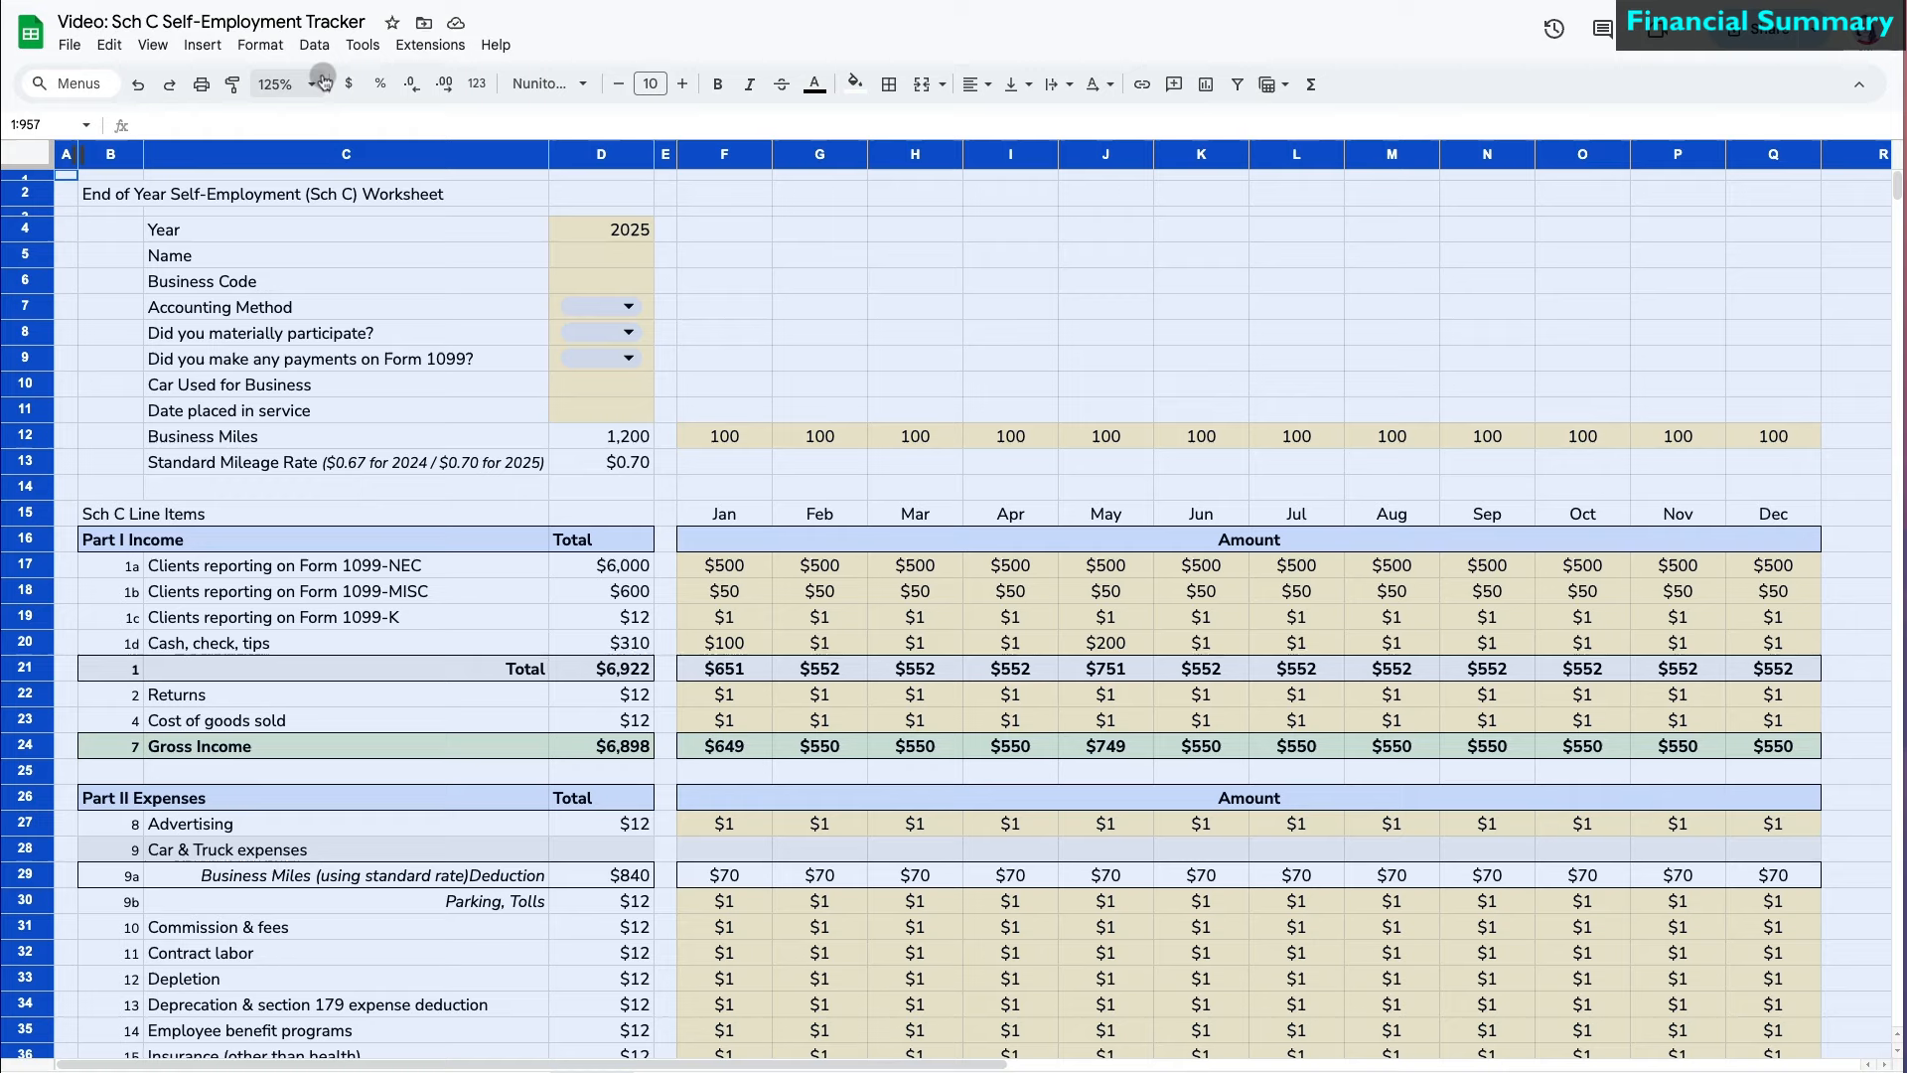
left_click(153, 44)
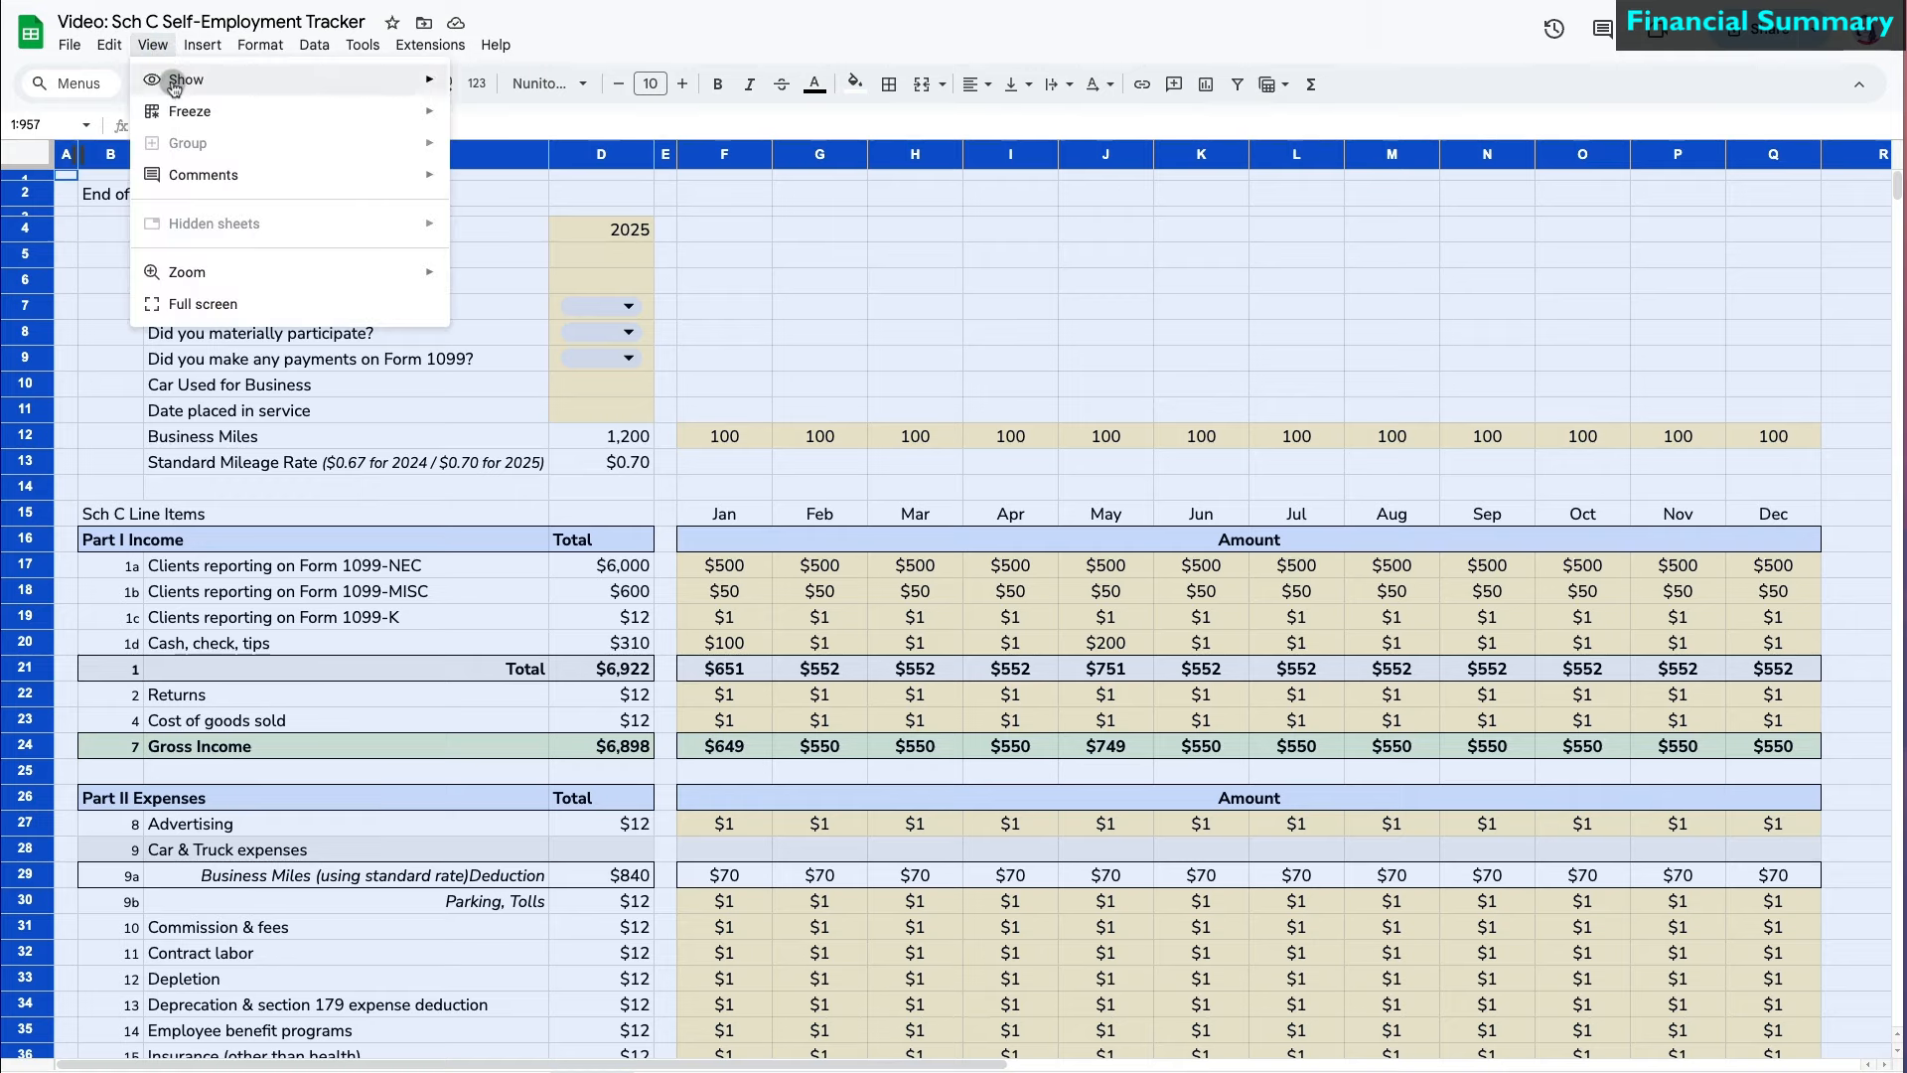
mouse_move(189, 80)
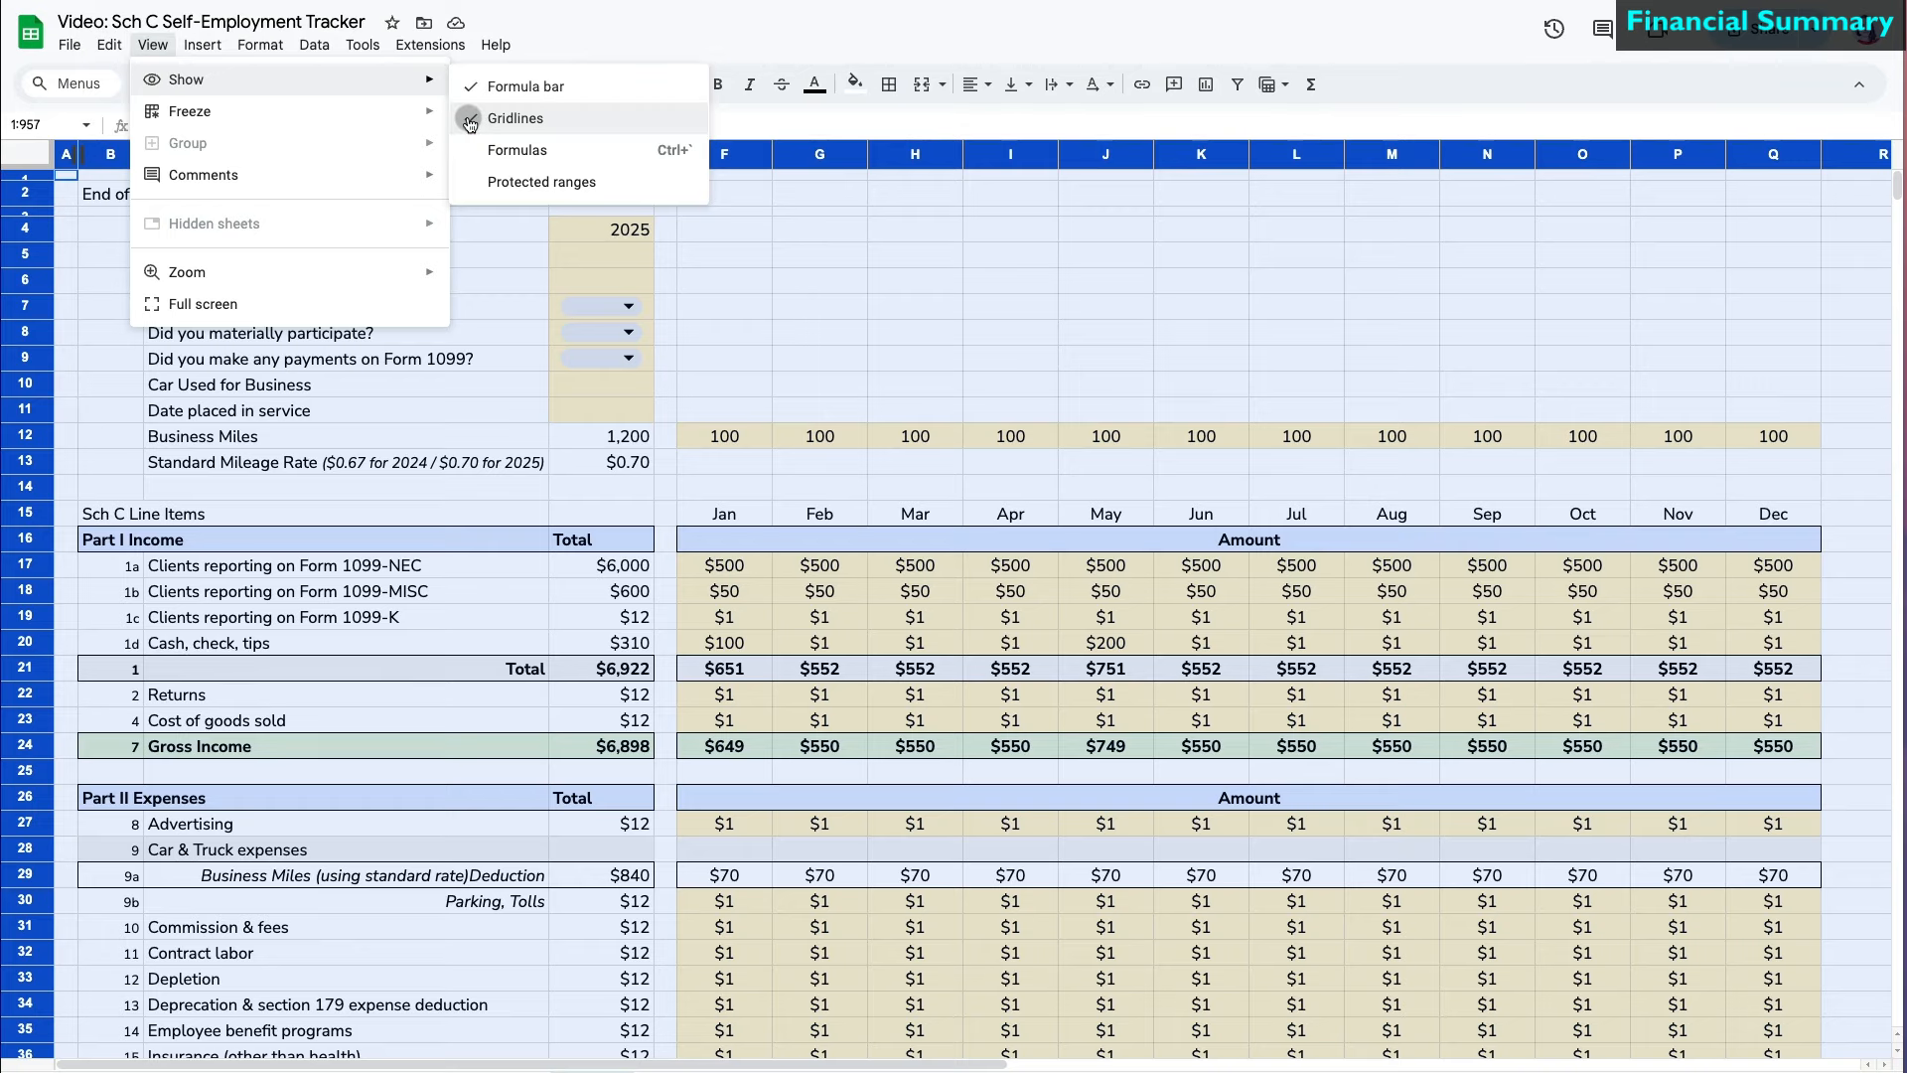
left_click(470, 123)
left_click(601, 772)
- Apply the number format of Business Miles cell F12 to the Square Footage value in D61
scroll(646, 985, "down", 2)
scroll(645, 986, "down", 5)
left_click(644, 985)
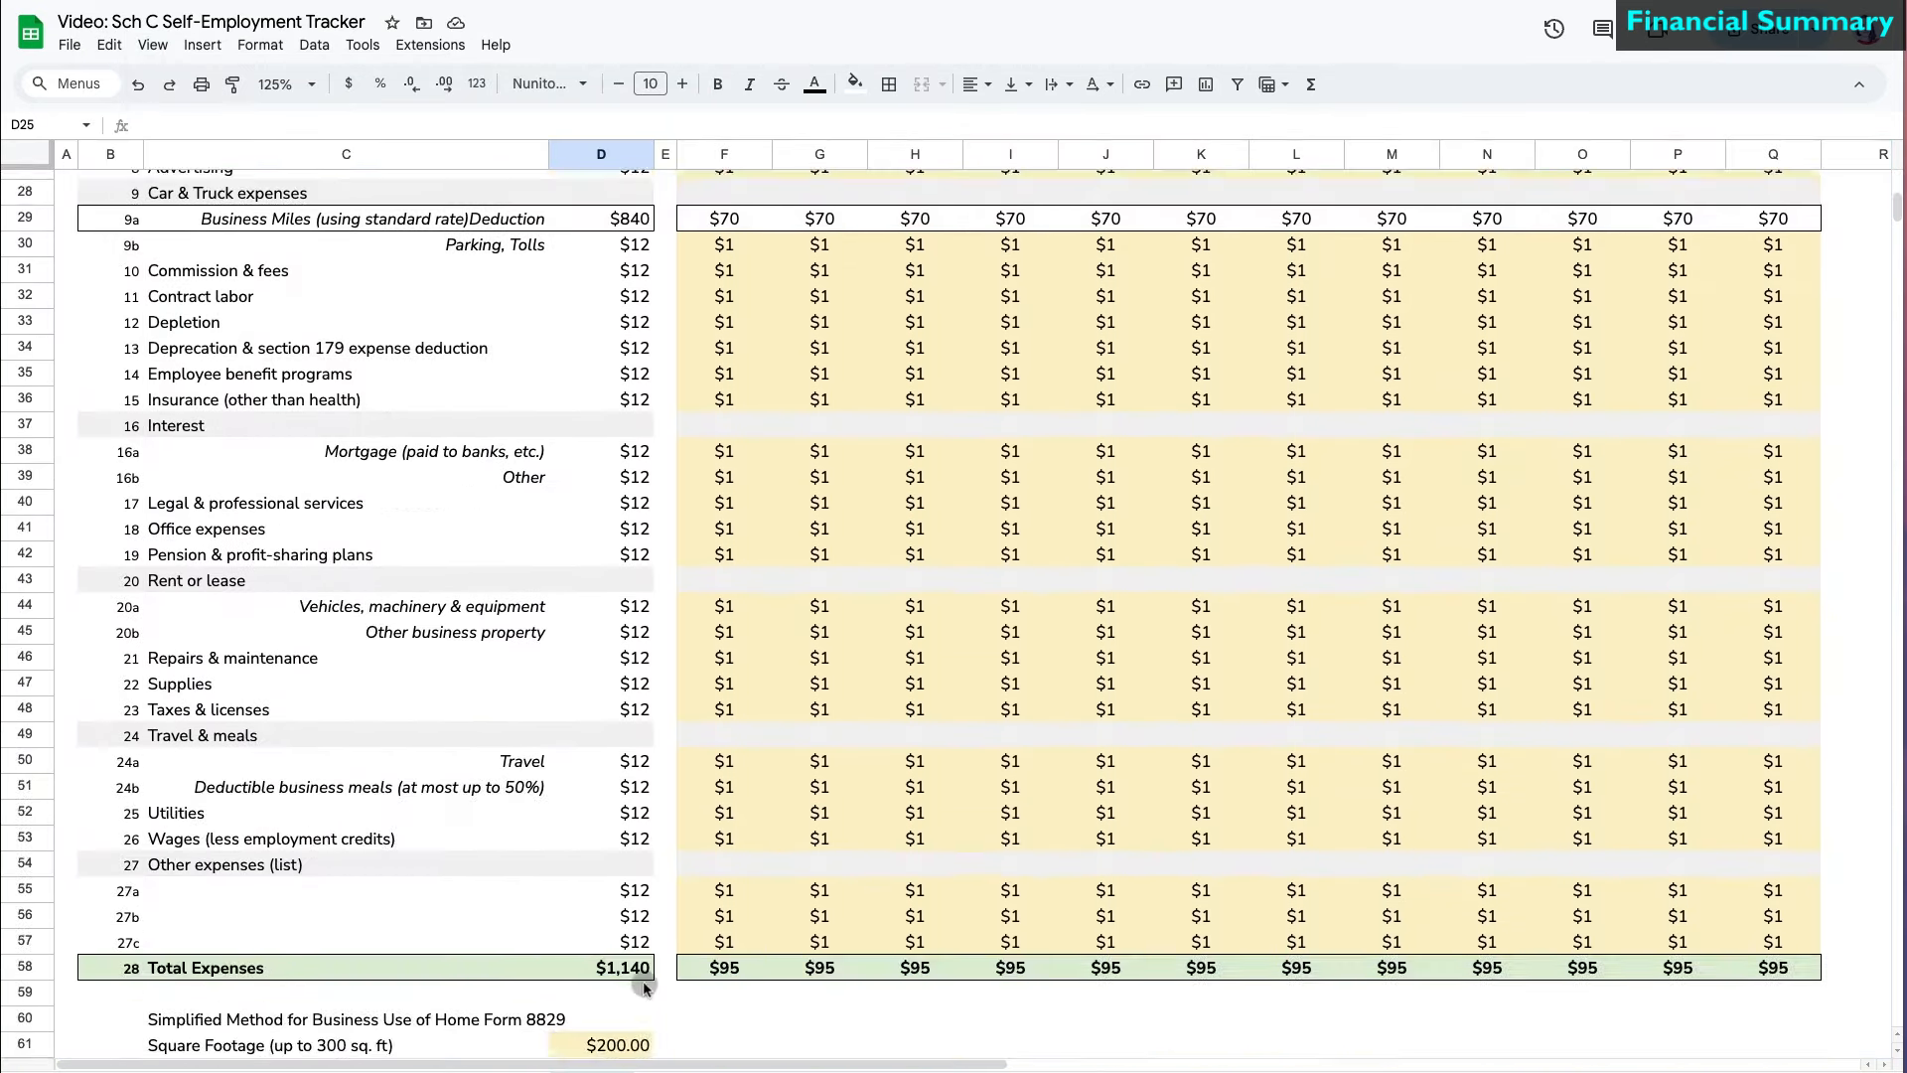
scroll(643, 984, "down", 2)
left_click(633, 852)
scroll(635, 845, "up", 7)
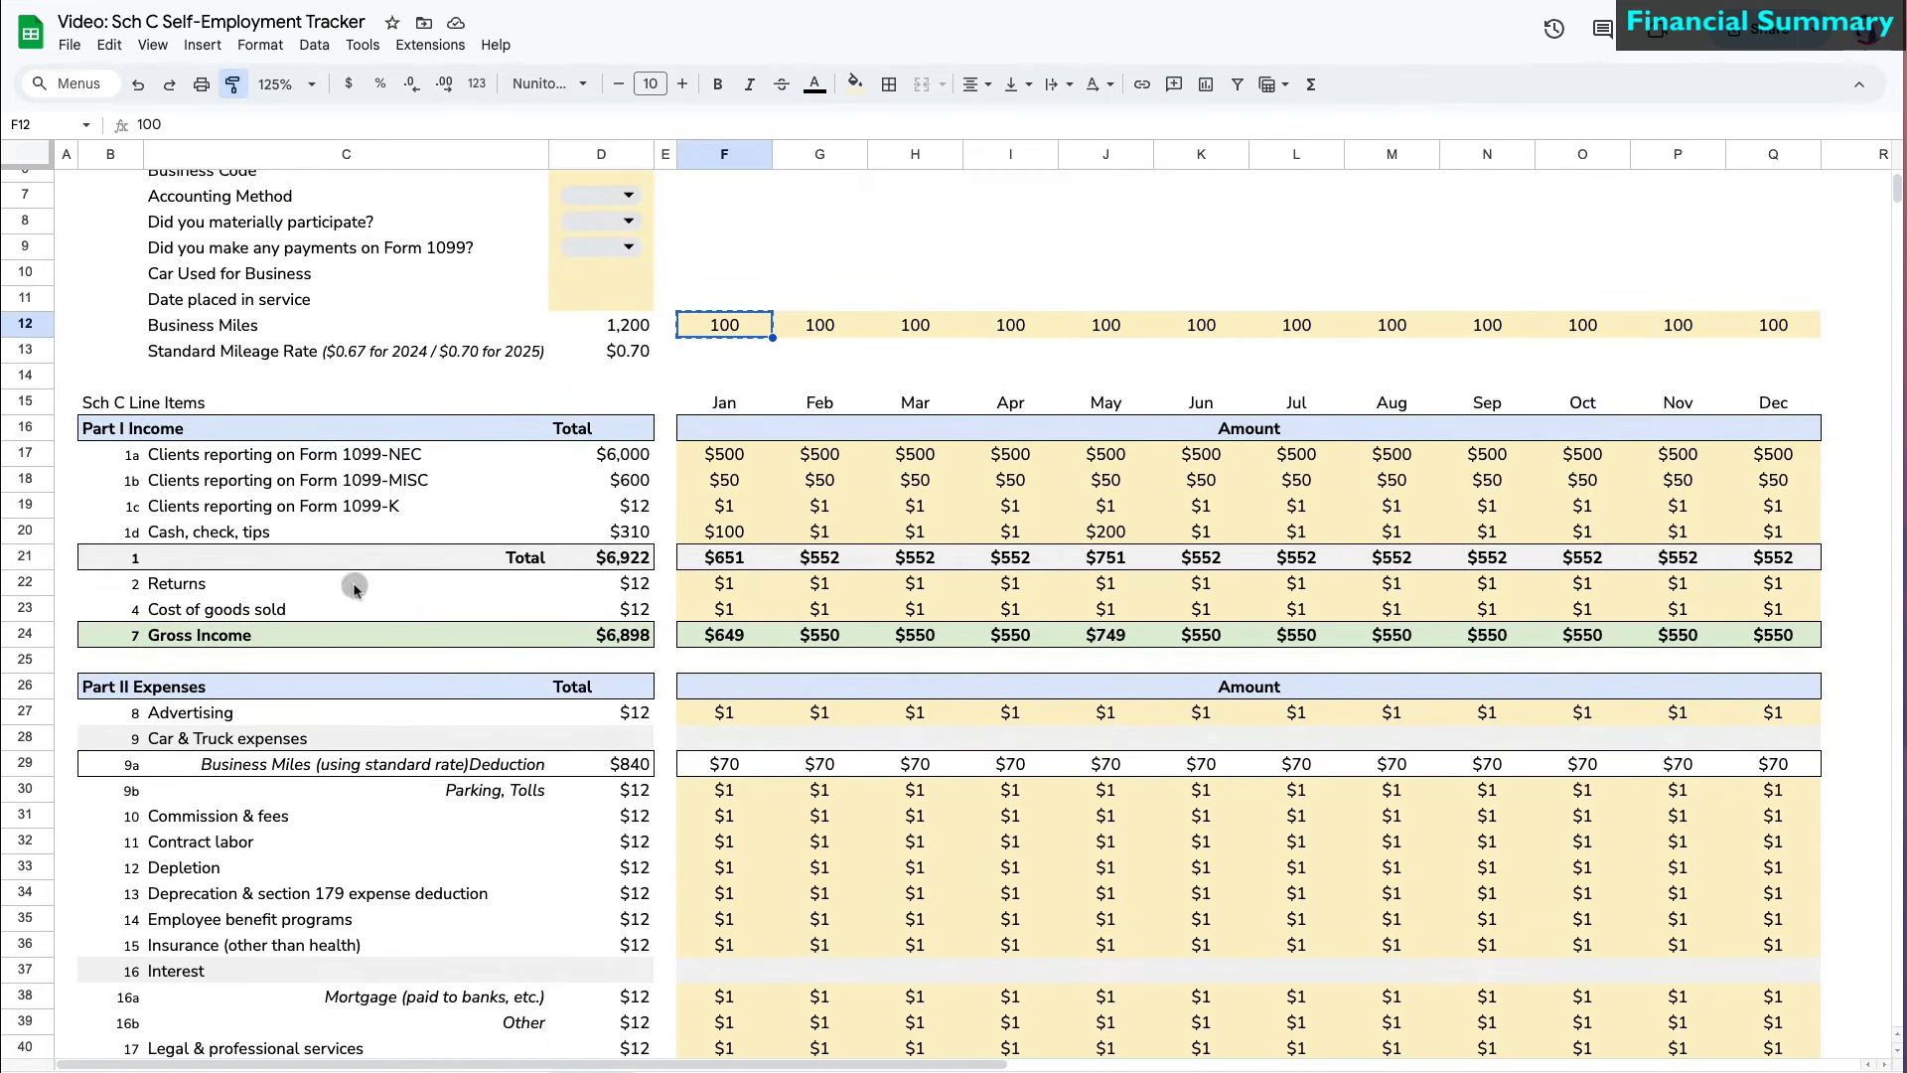
scroll(668, 243, "down", 7)
left_click(635, 997)
- Start a summary beside the Year row by linking G4 to the Gross Income label C24 and H4 to its total D24
scroll(805, 235, "up", 8)
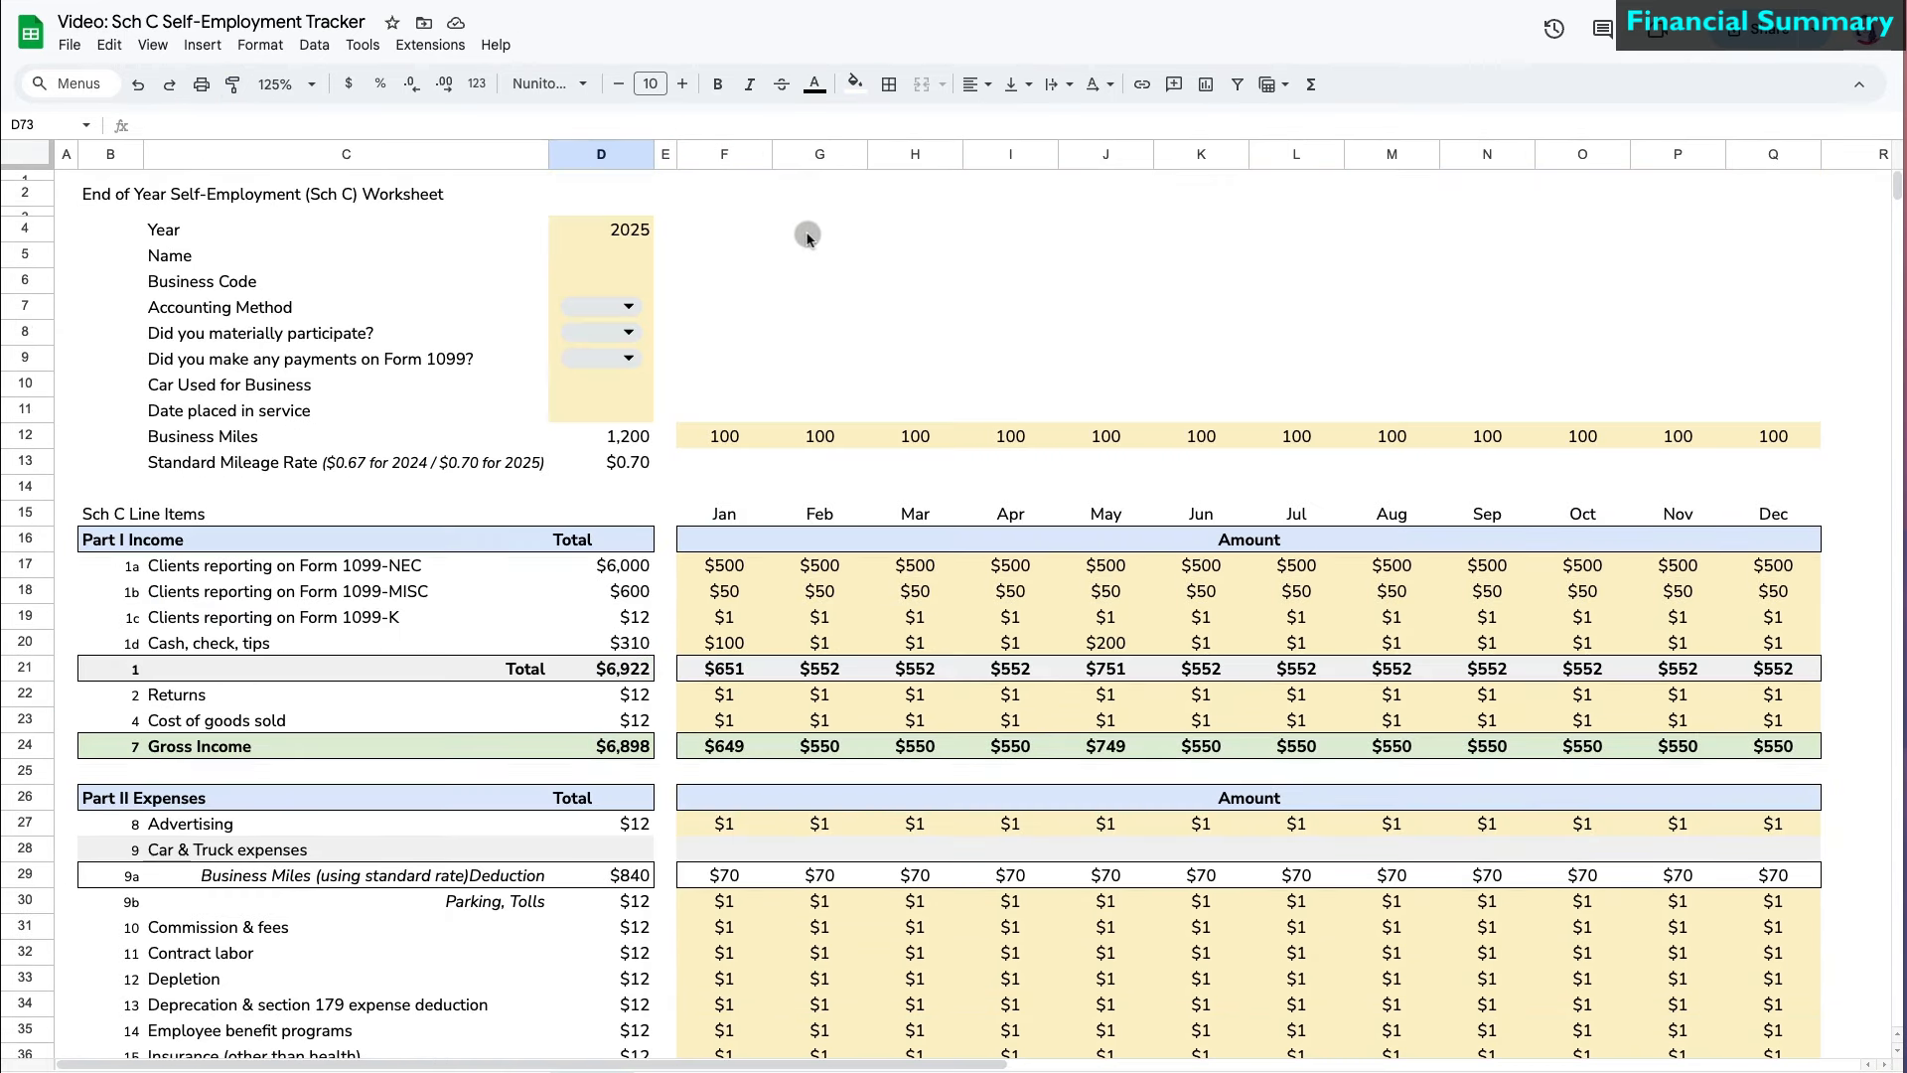
left_click(806, 237)
type("=")
left_click(223, 745)
key("Return")
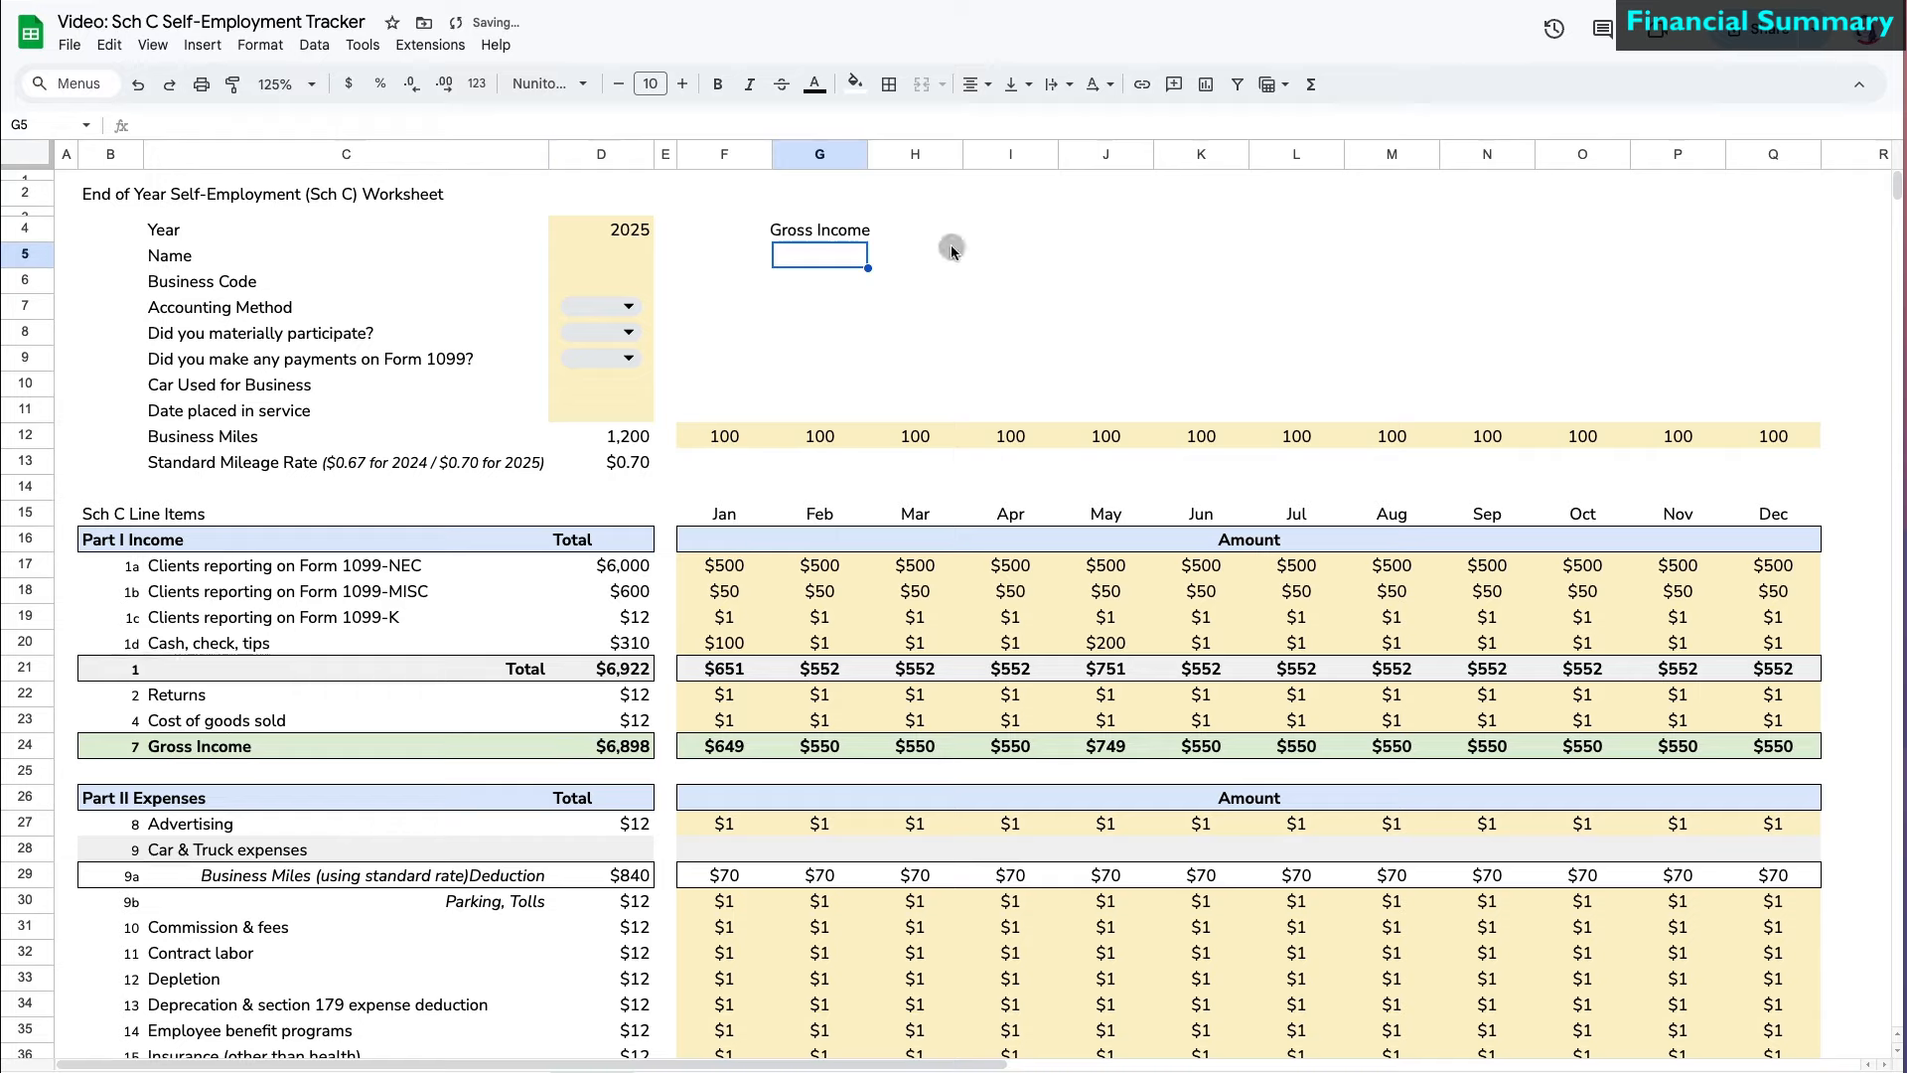
left_click(938, 239)
type("=")
left_click(632, 747)
key("Return")
- Label G5 Total Expenses and enter a formula in H5 adding Total Expenses D58 and Total Business Use of Home D63
left_click(822, 259)
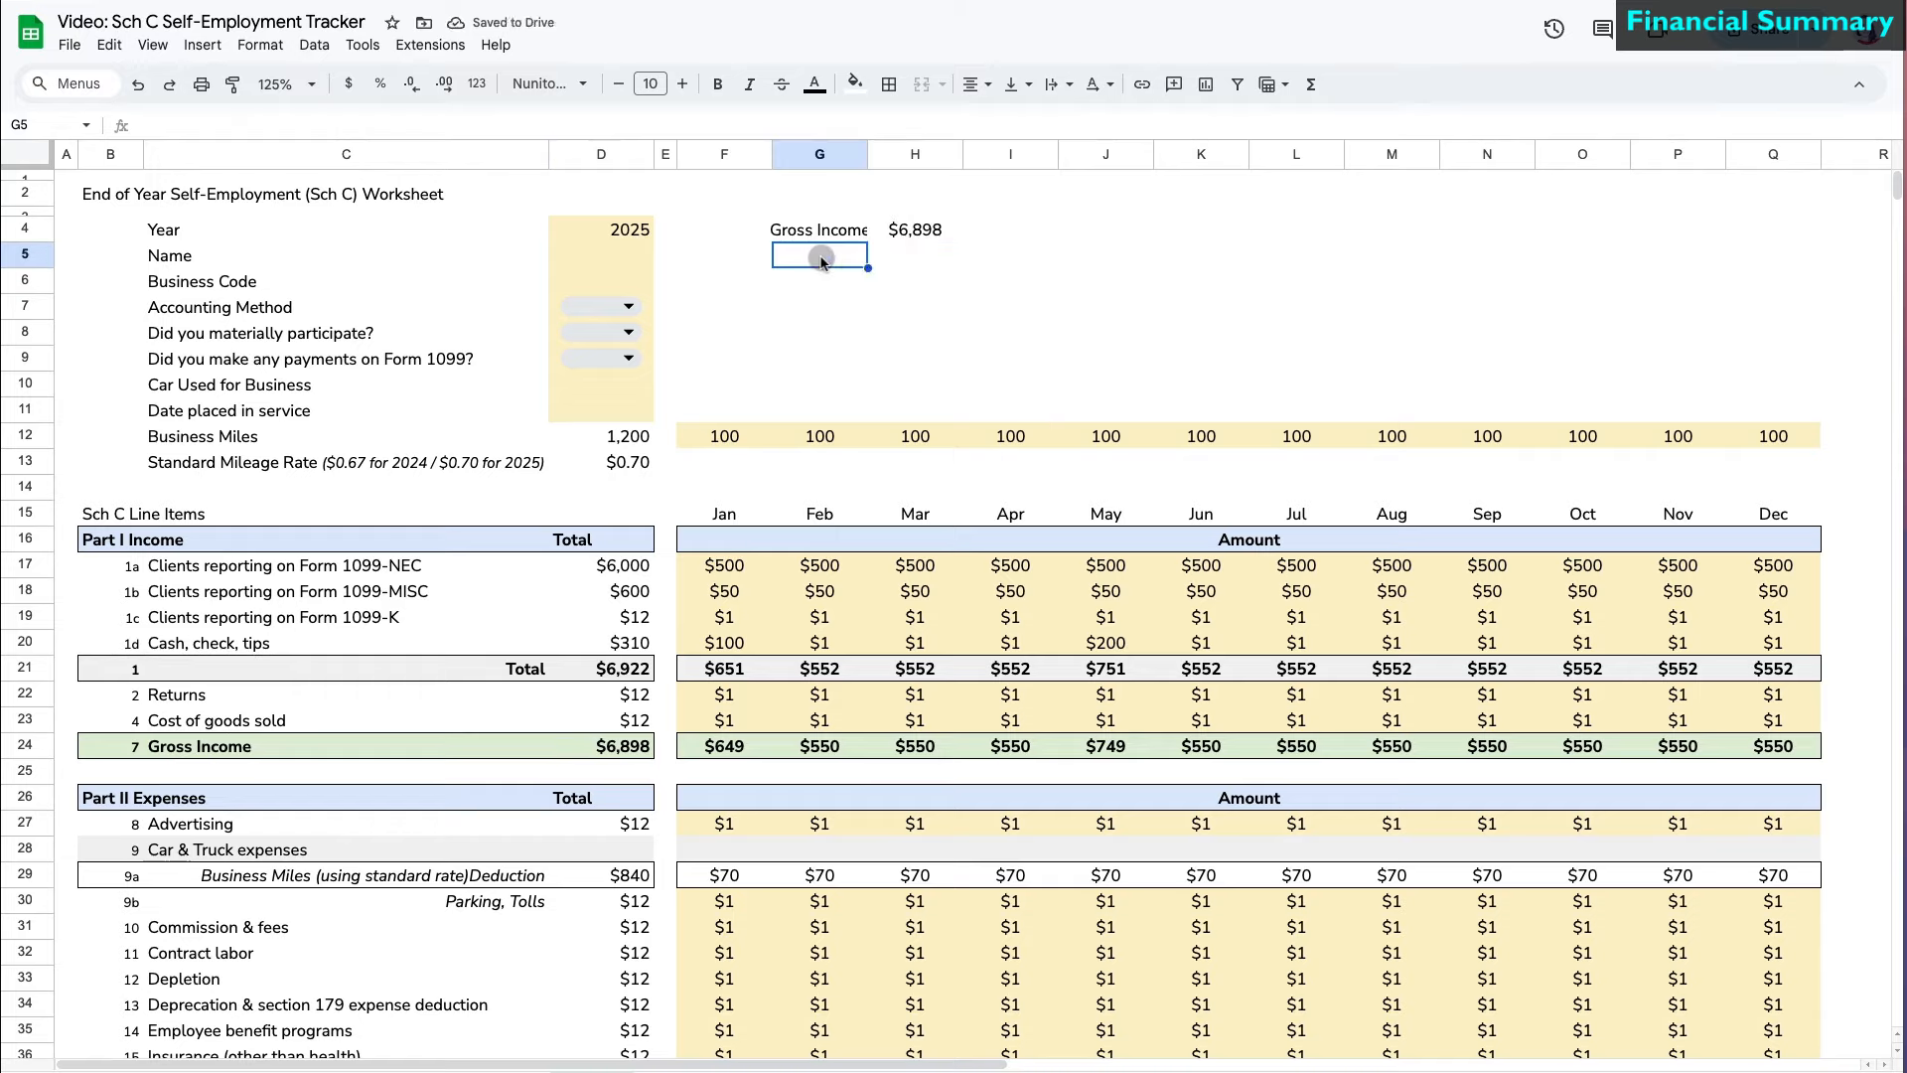
type("Total Expenses")
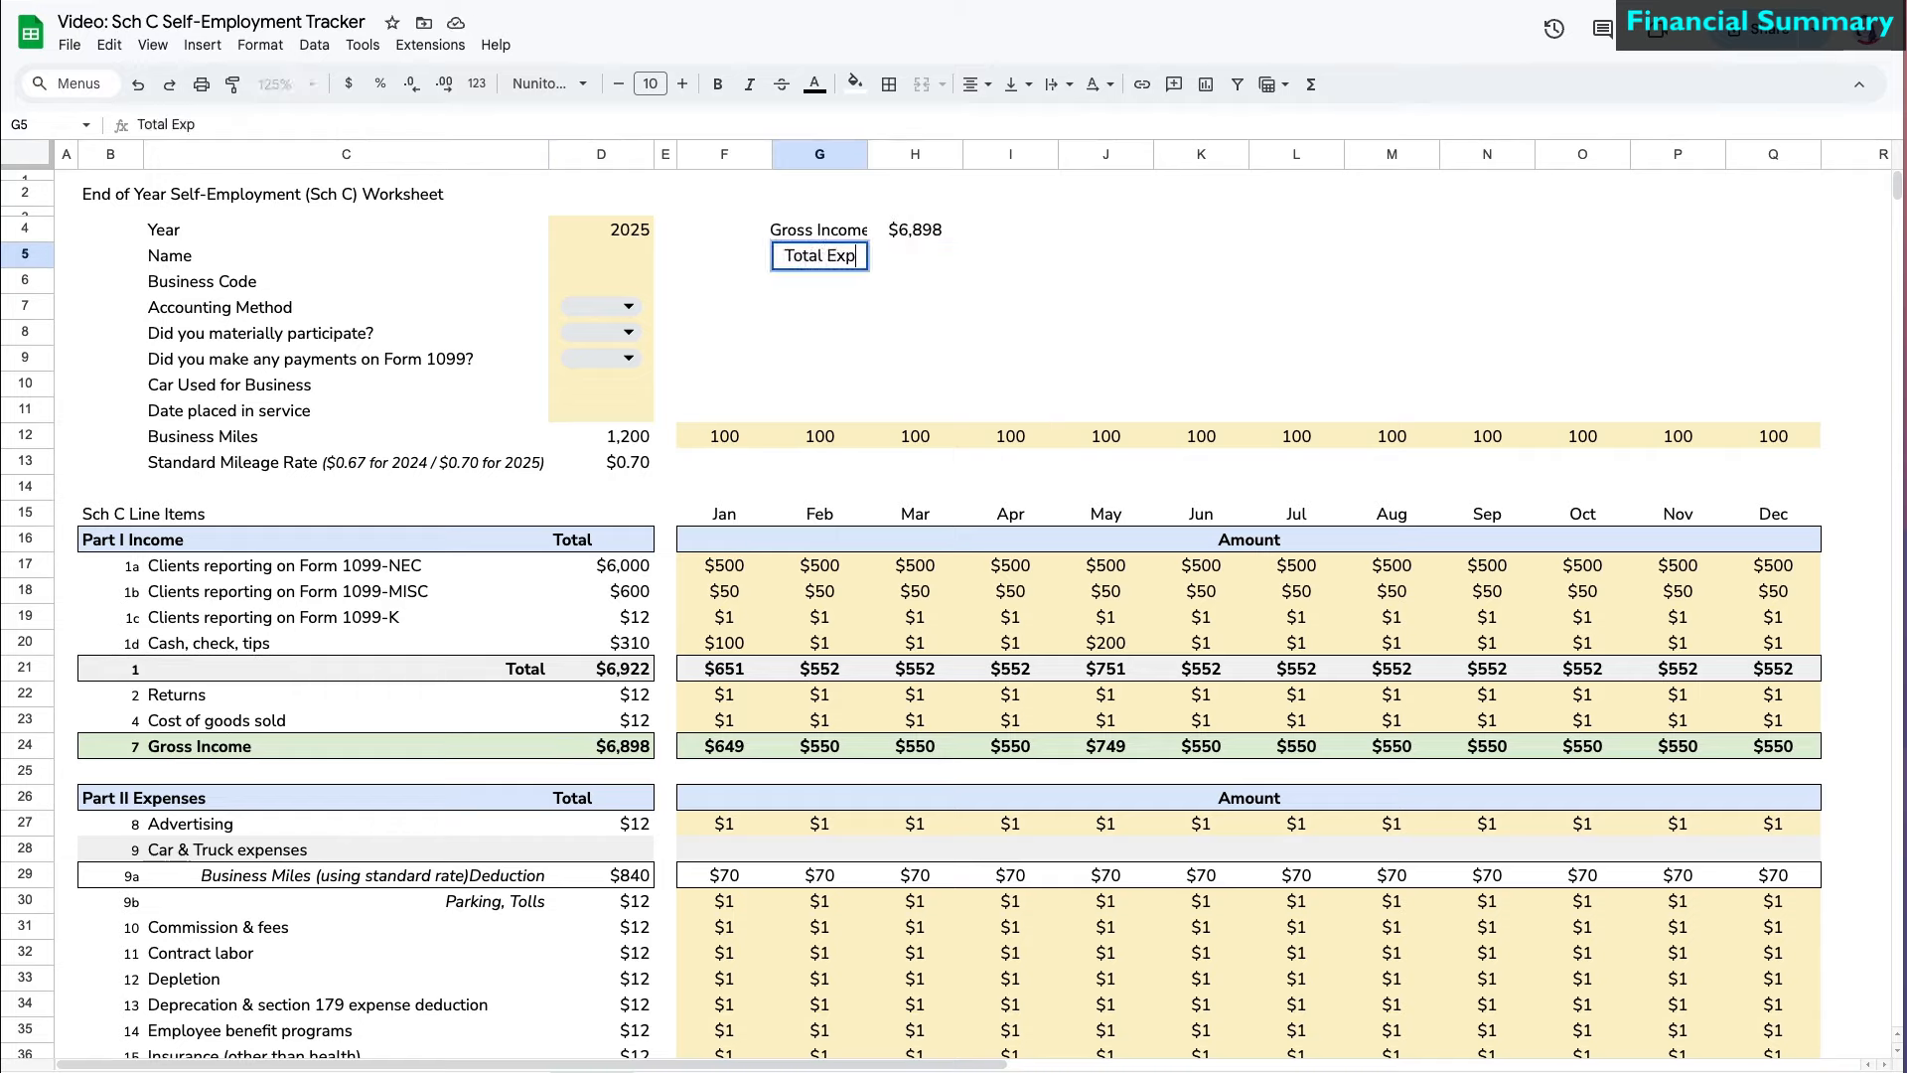
key("Tab")
type("=")
scroll(628, 837, "down", 10)
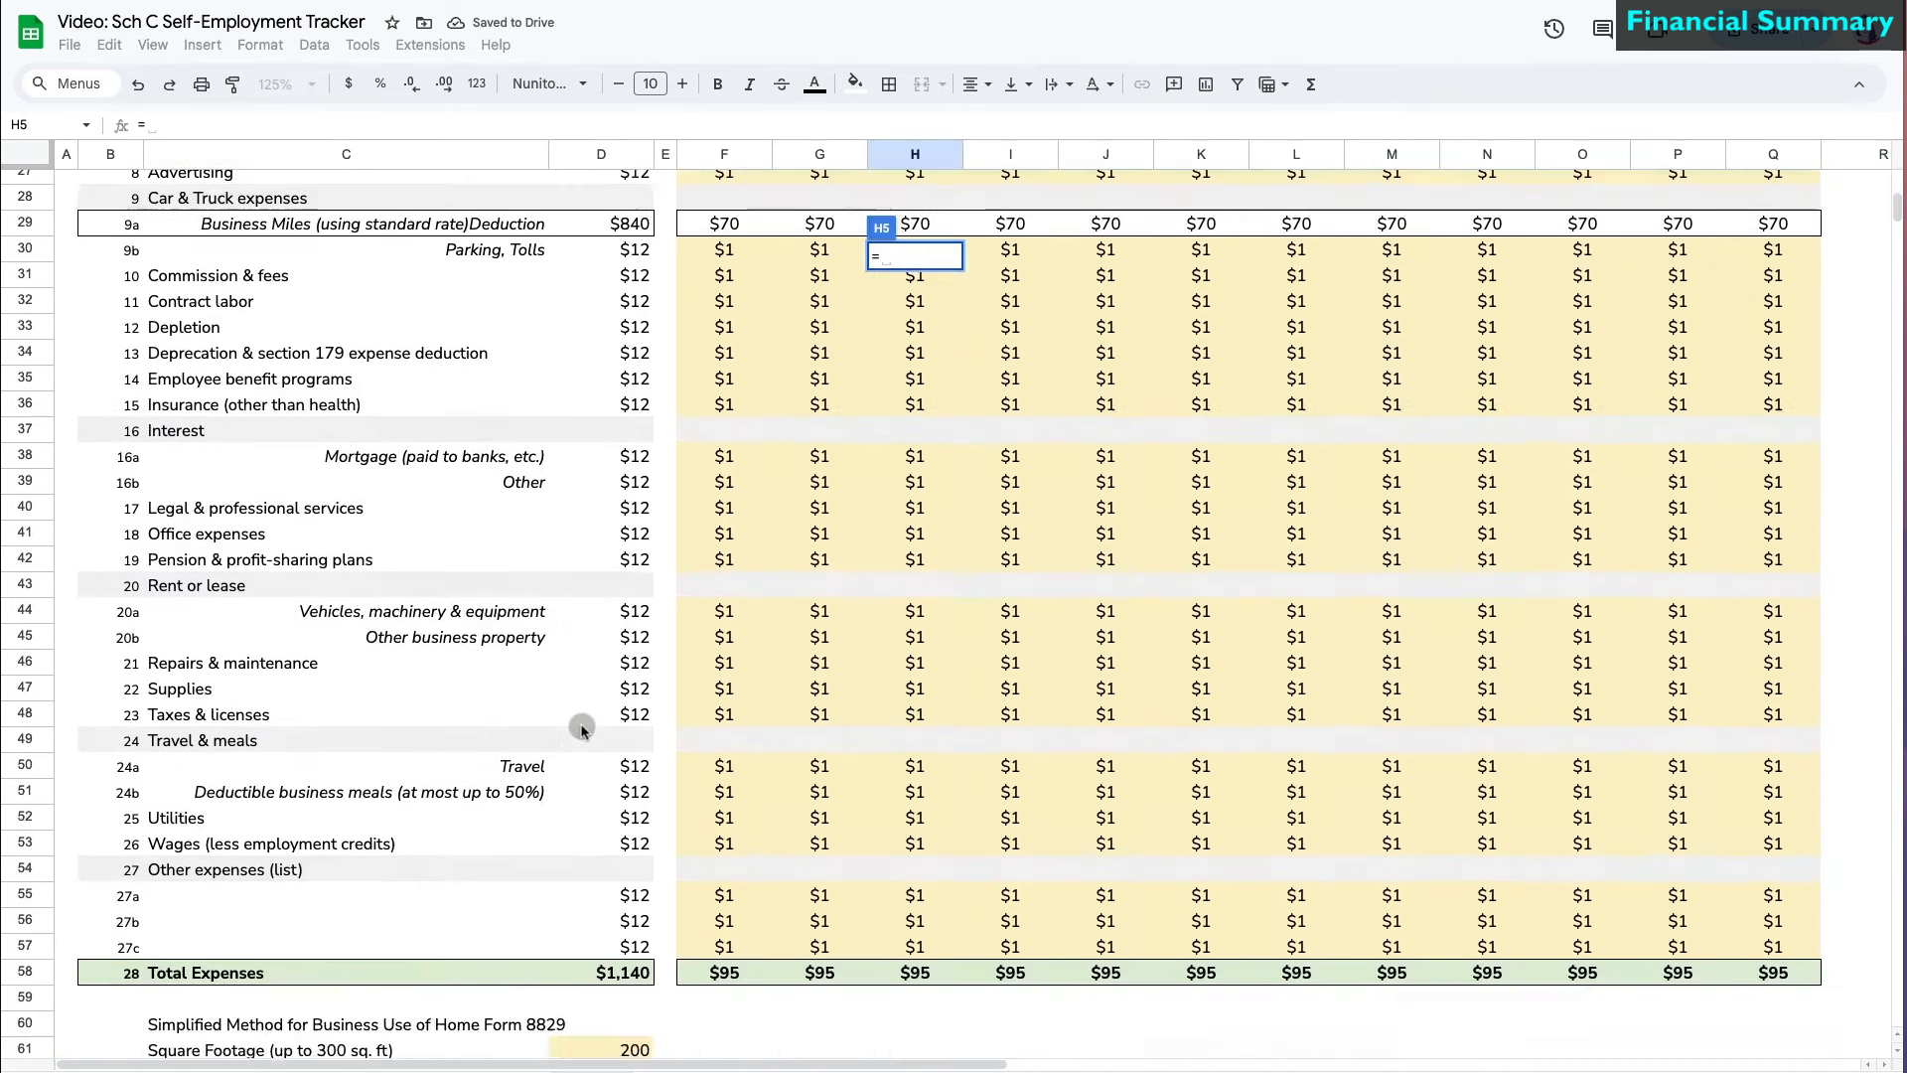
left_click(628, 834)
type("+")
left_click(632, 960)
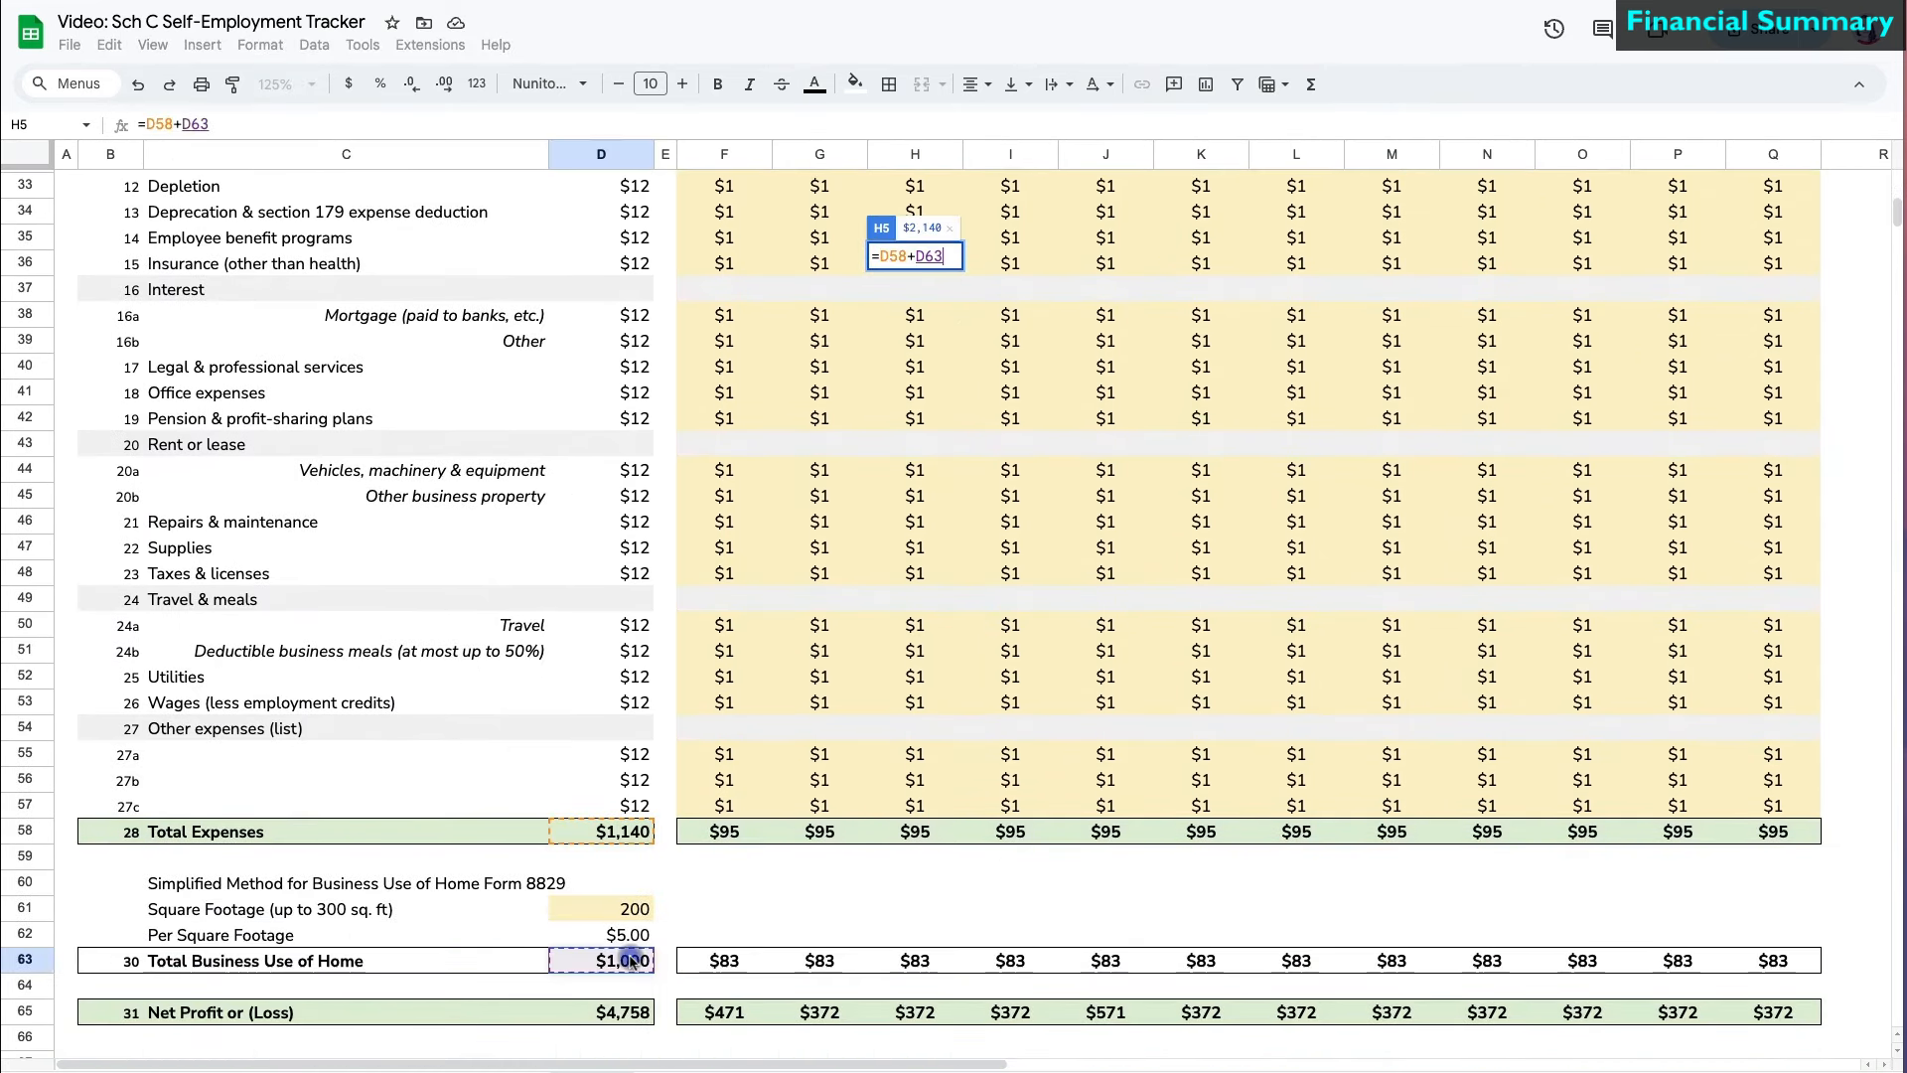
key("Return")
- Link G6 to the Net Profit or (Loss) label C65 and H6 to its total in D65
type("Net Profit or (Loss)")
scroll(408, 784, "down", 10)
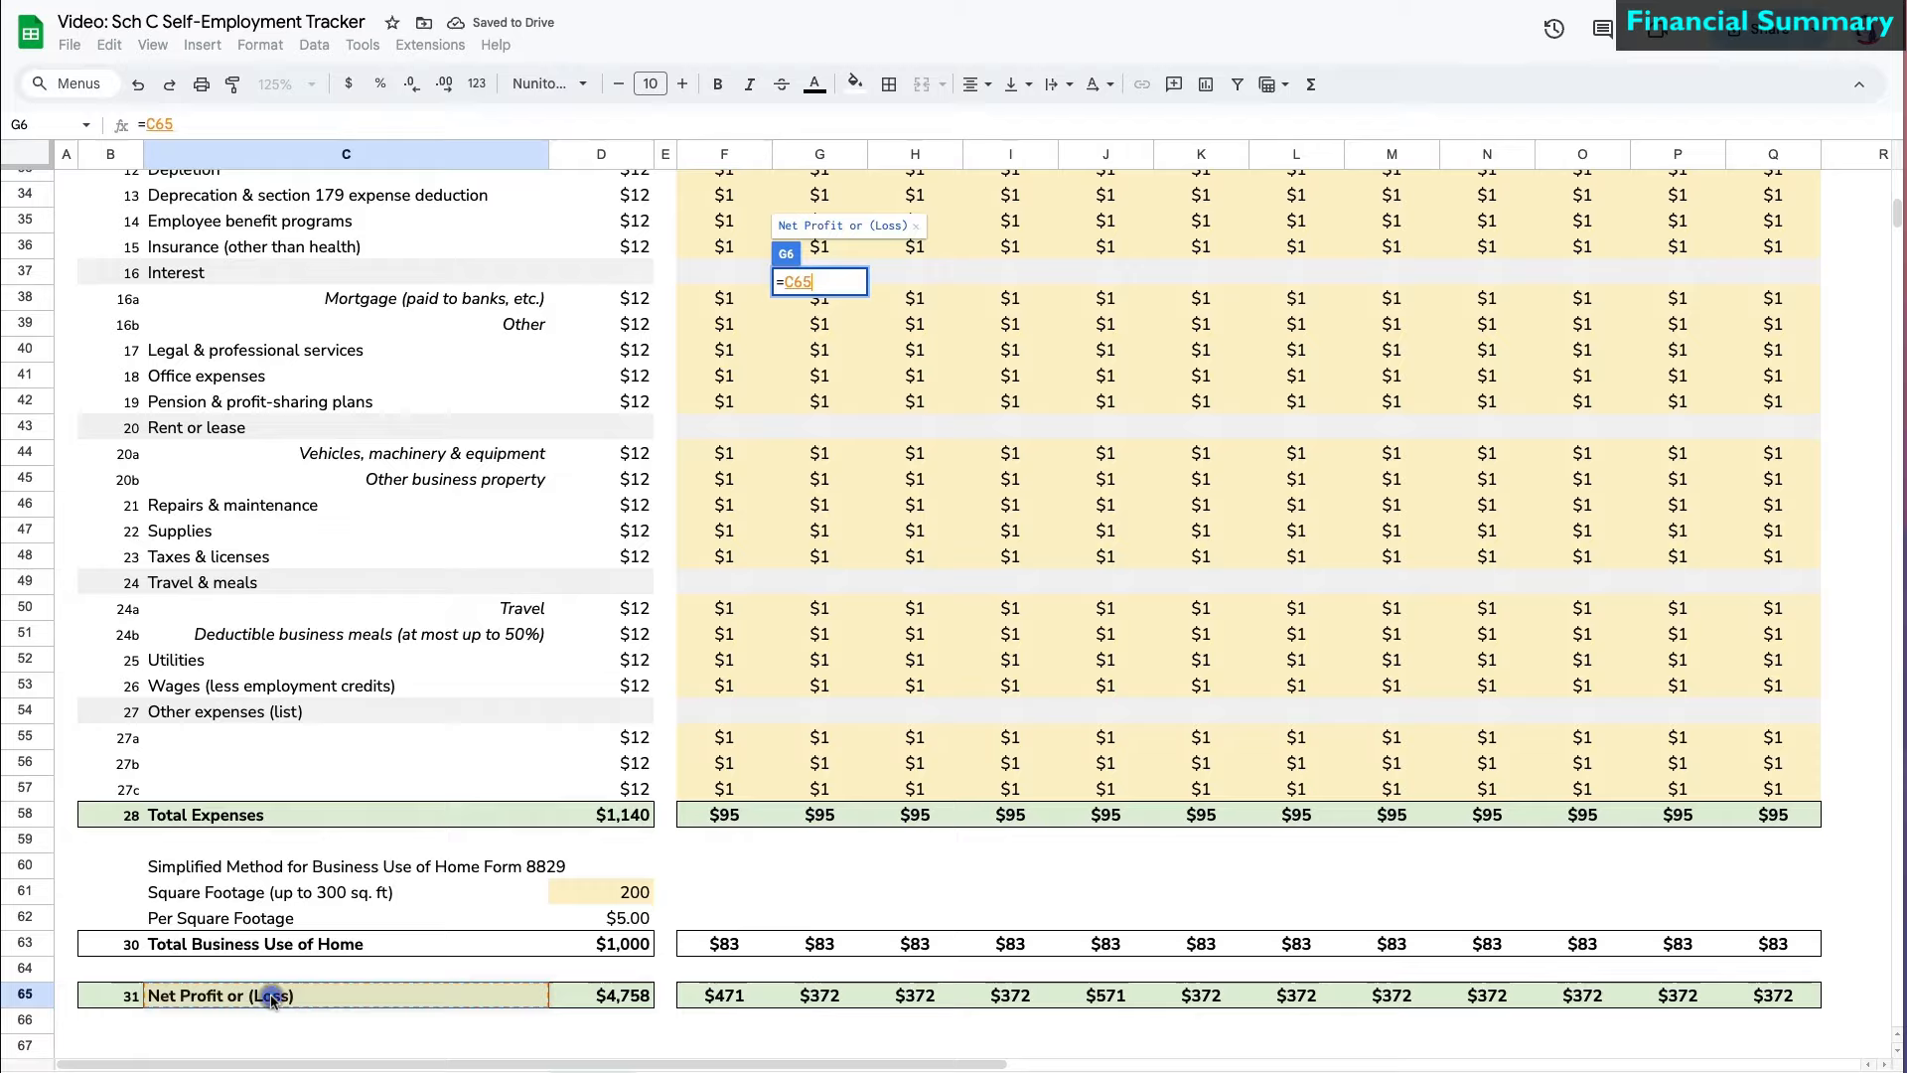
key("Return")
left_click(915, 281)
type("=")
scroll(894, 497, "down", 10)
left_click(629, 1047)
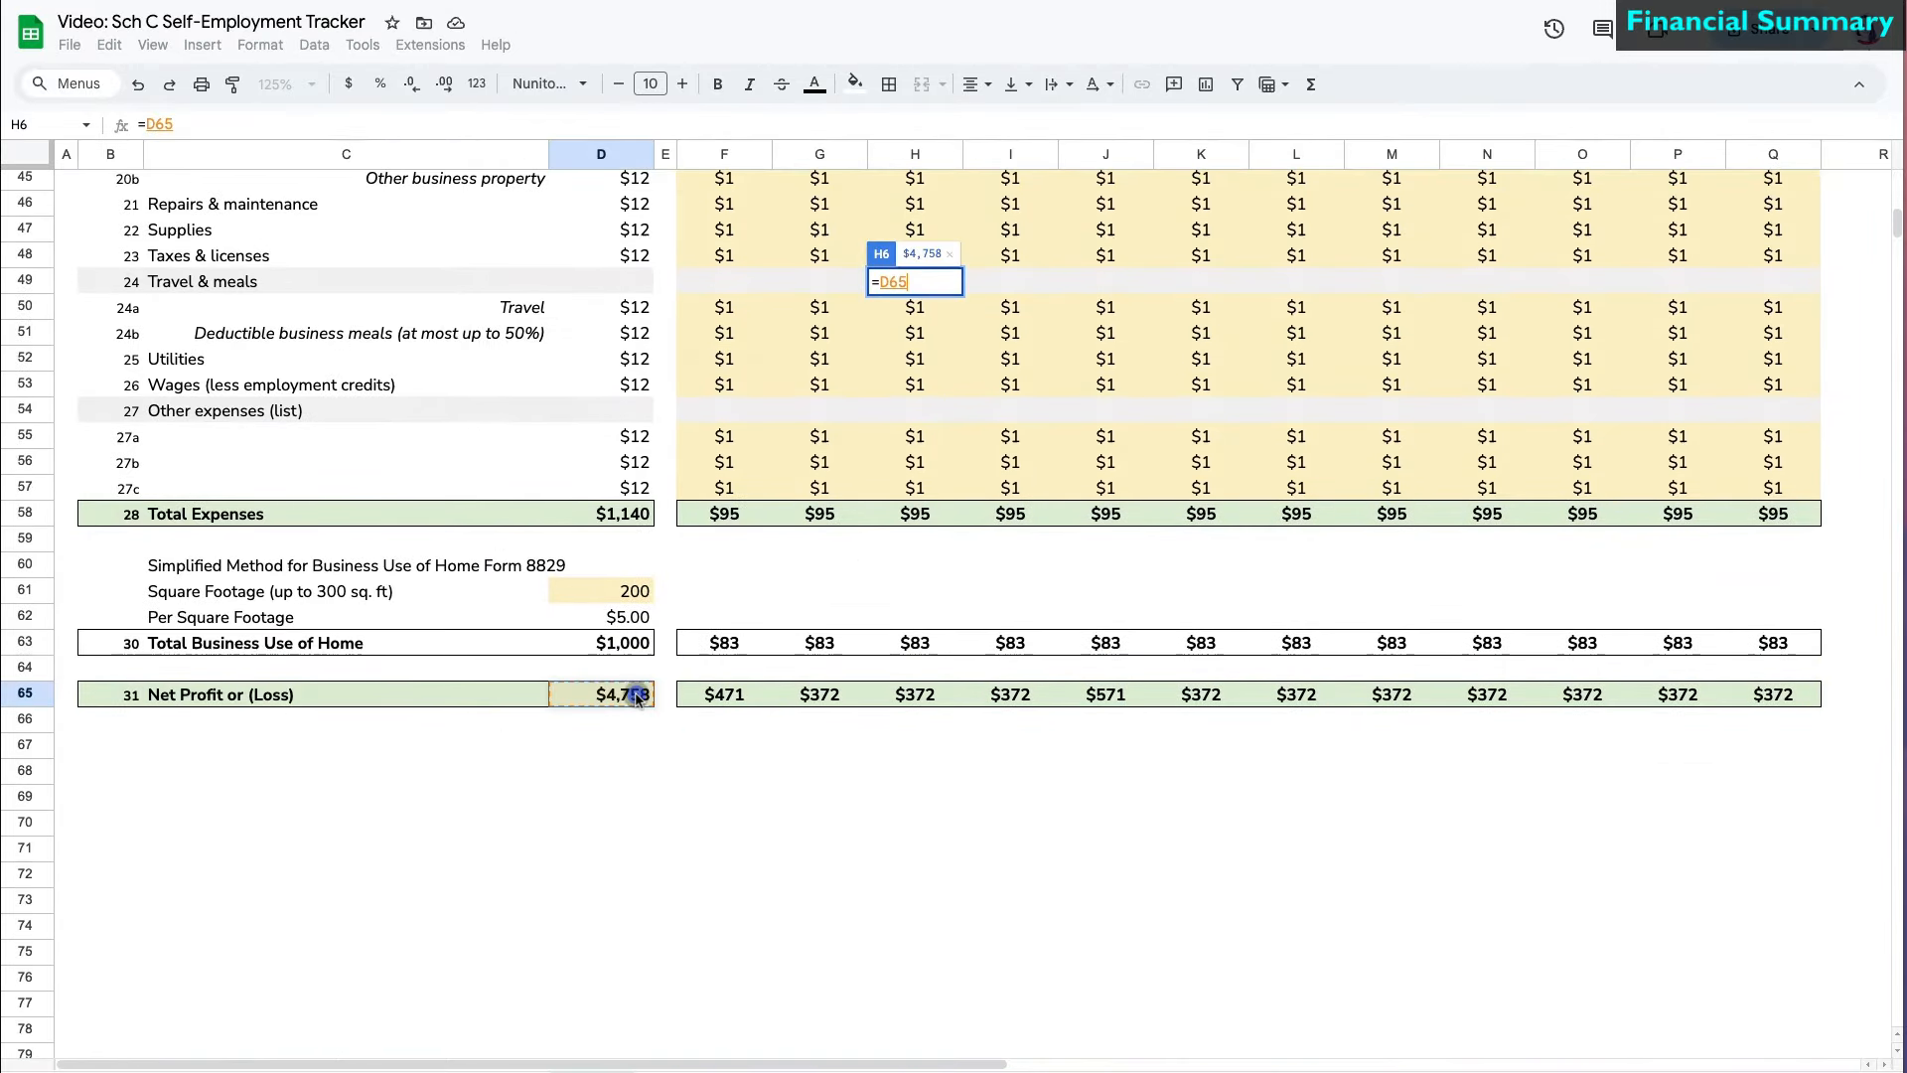
key("Return")
- Right-align the summary labels in G4:G6
left_click_drag(825, 230, 834, 281)
left_click(978, 83)
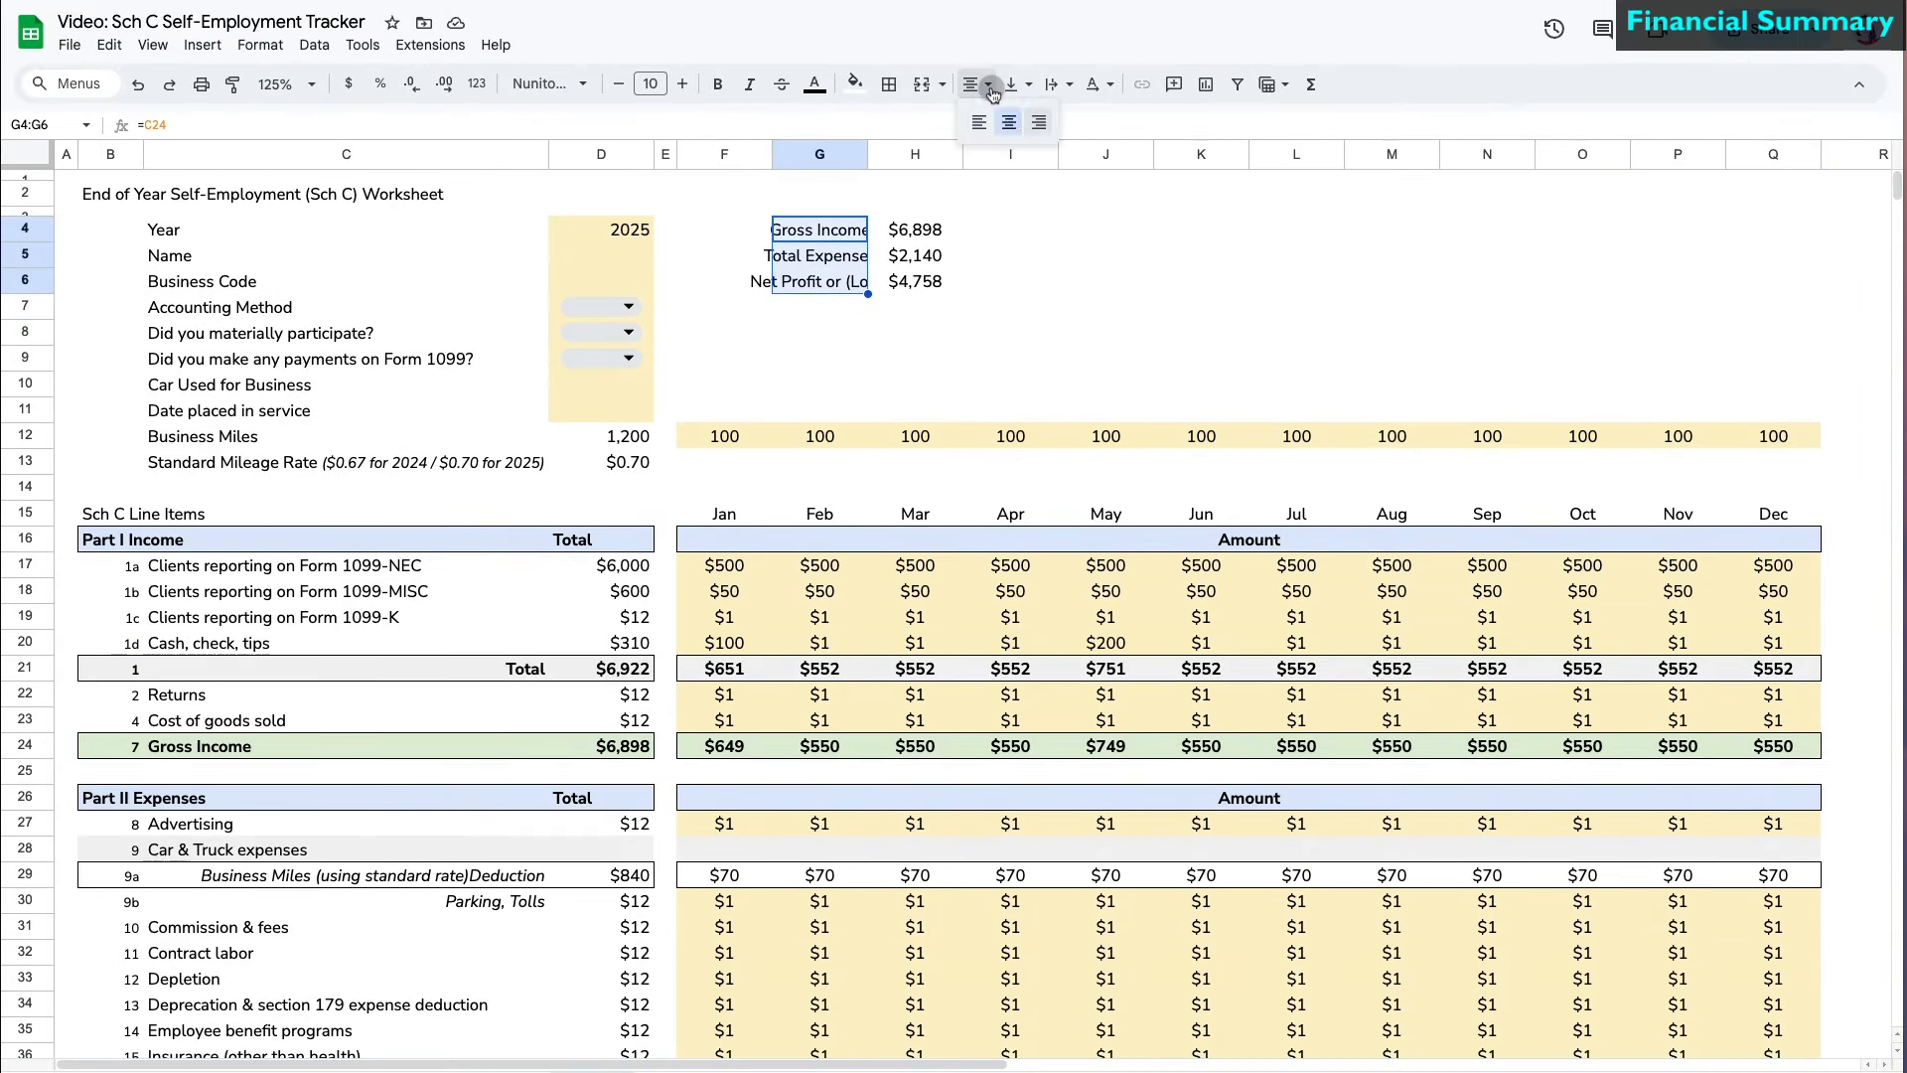
left_click(1034, 129)
left_click(1092, 385)
- Enter the section heading Self-Employment Tax on Sch SE in C68, below the Net Profit or (Loss) row
left_click(230, 867)
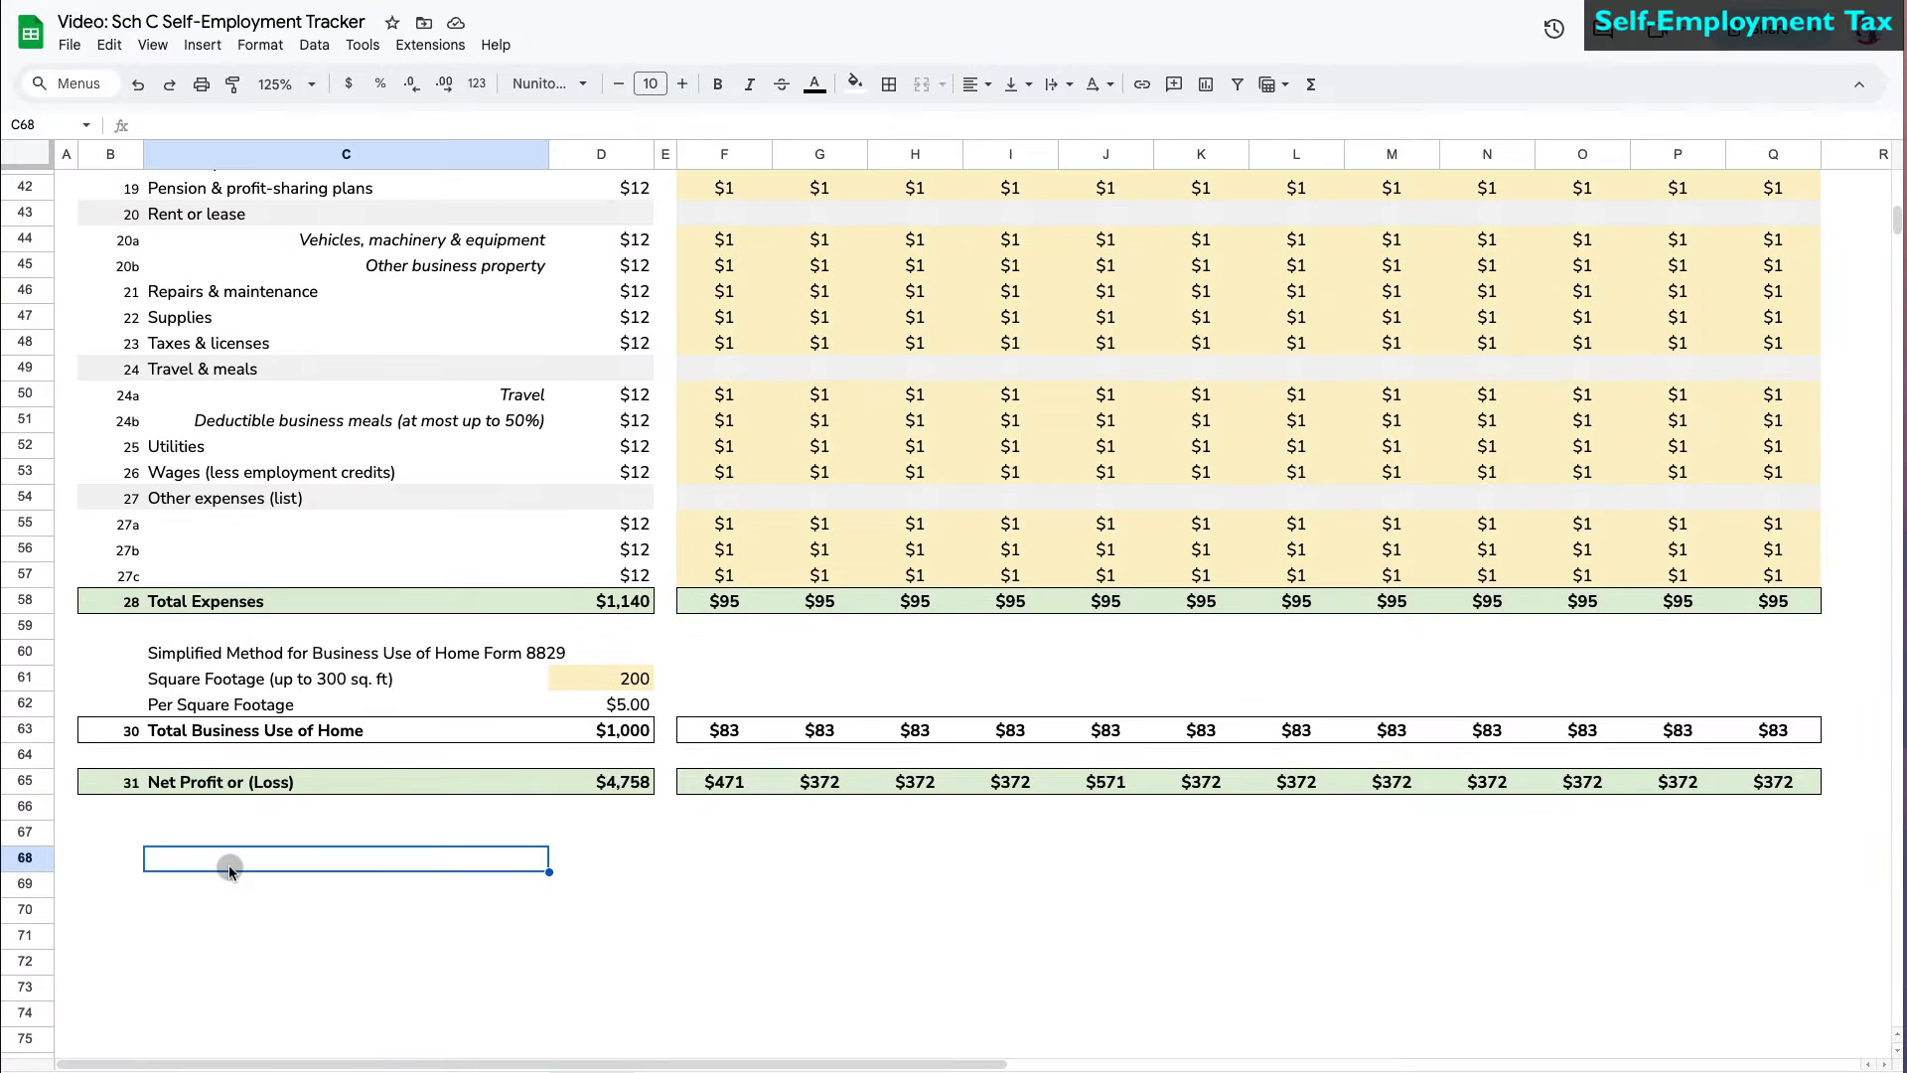
type("Sel")
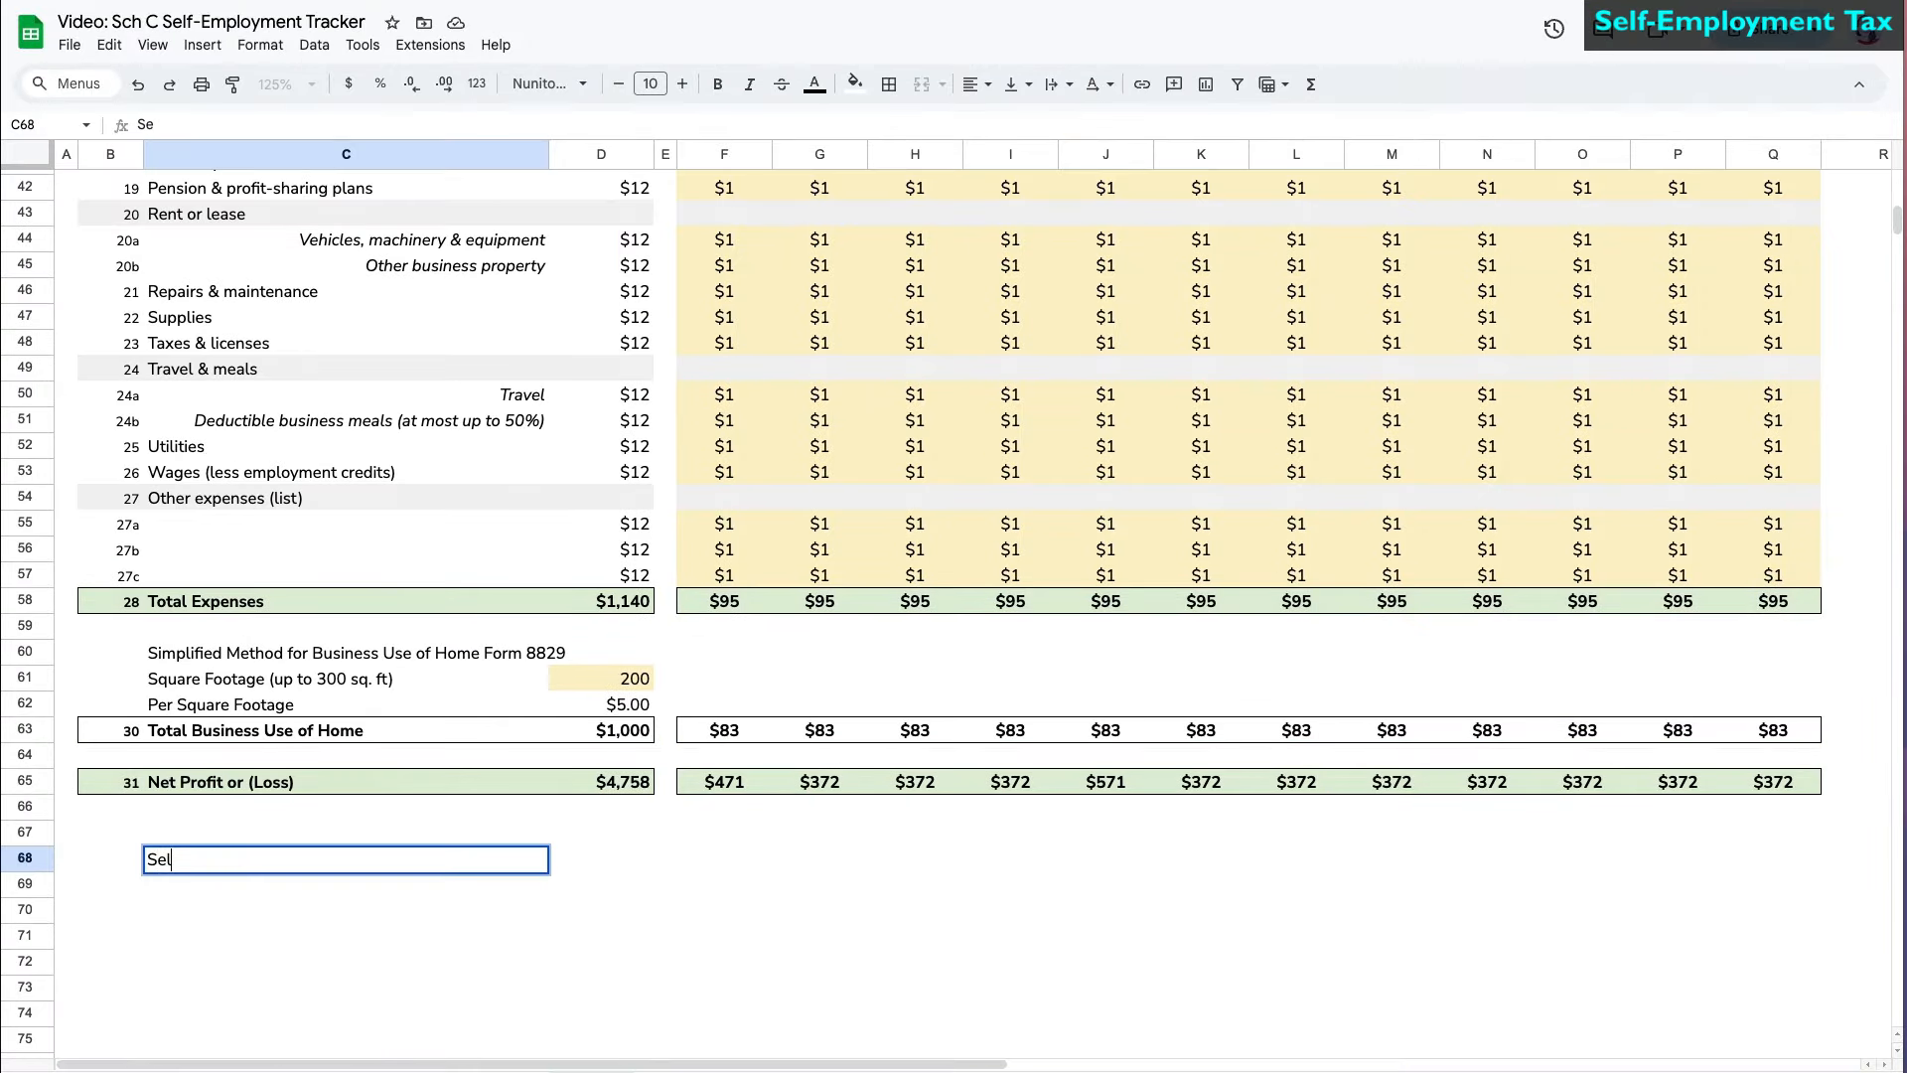
type("f-Employment Tax on Sch SE")
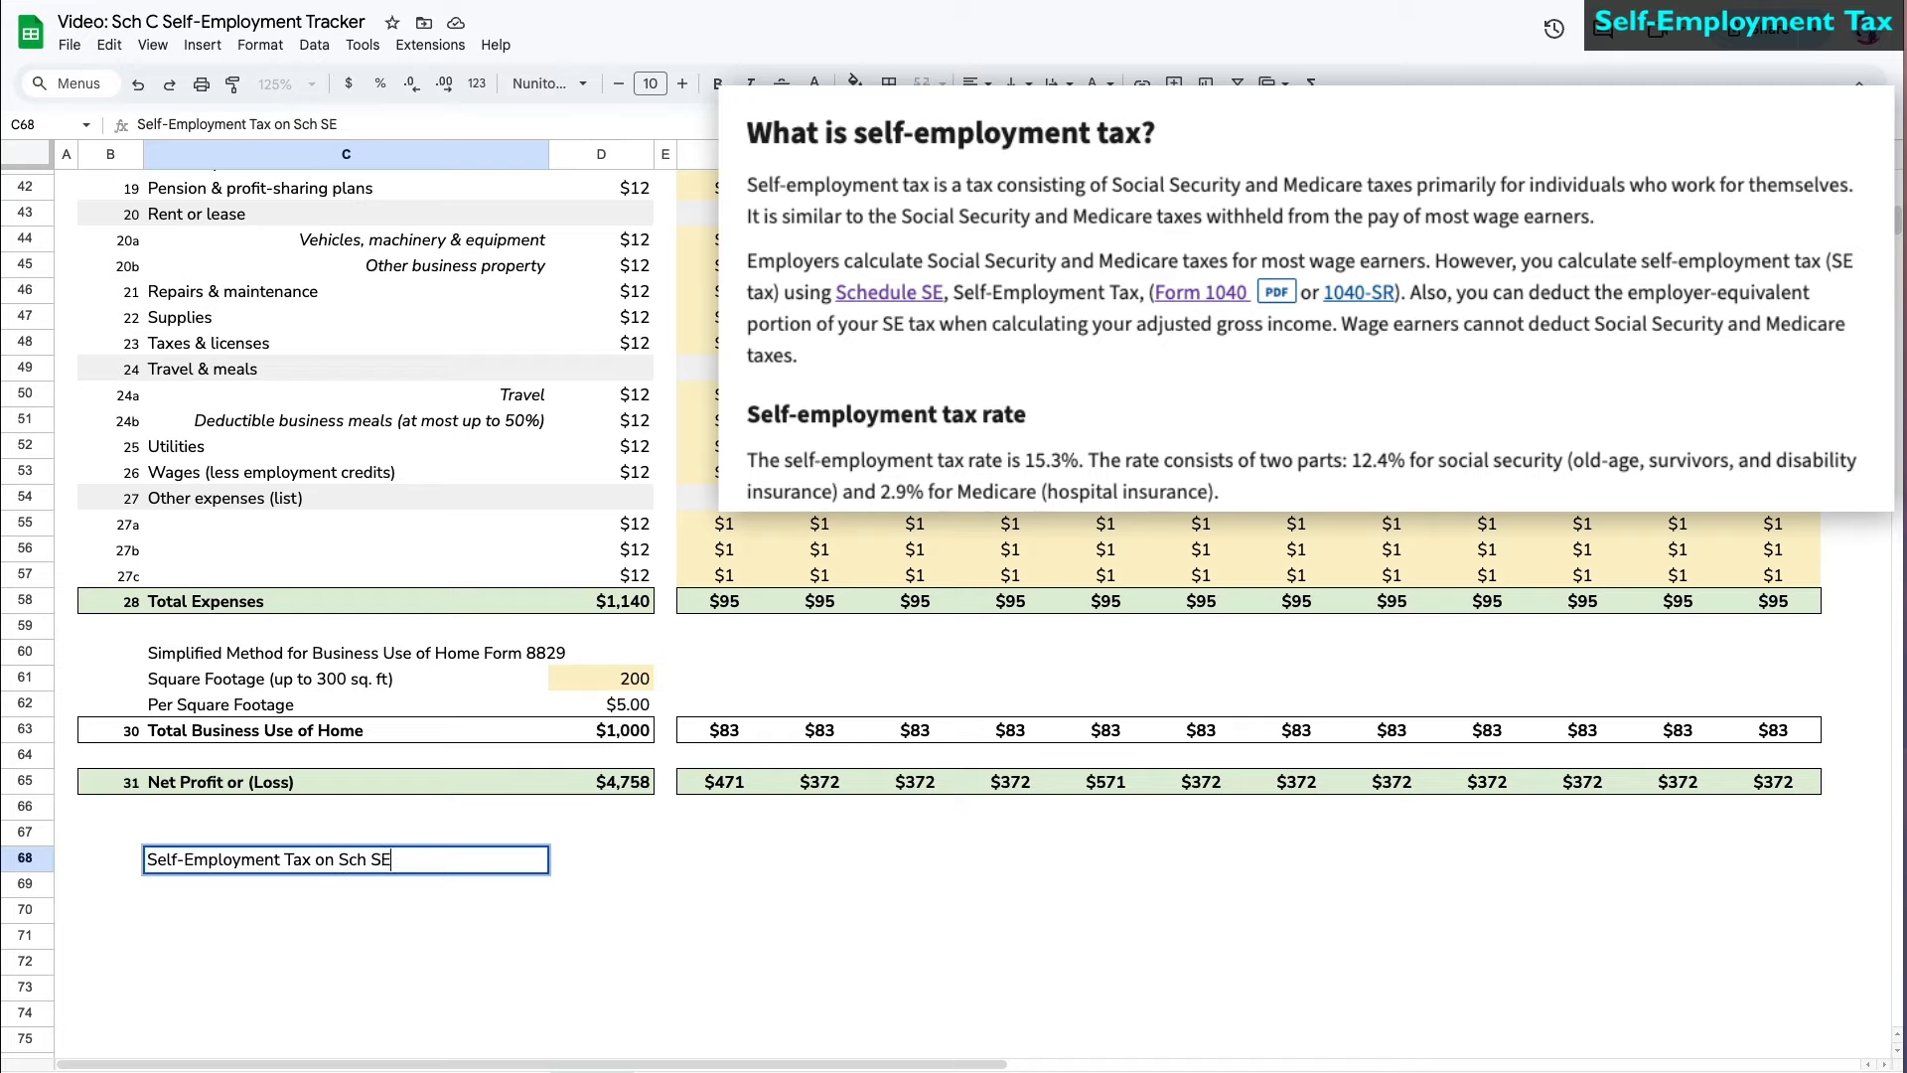
key("Return")
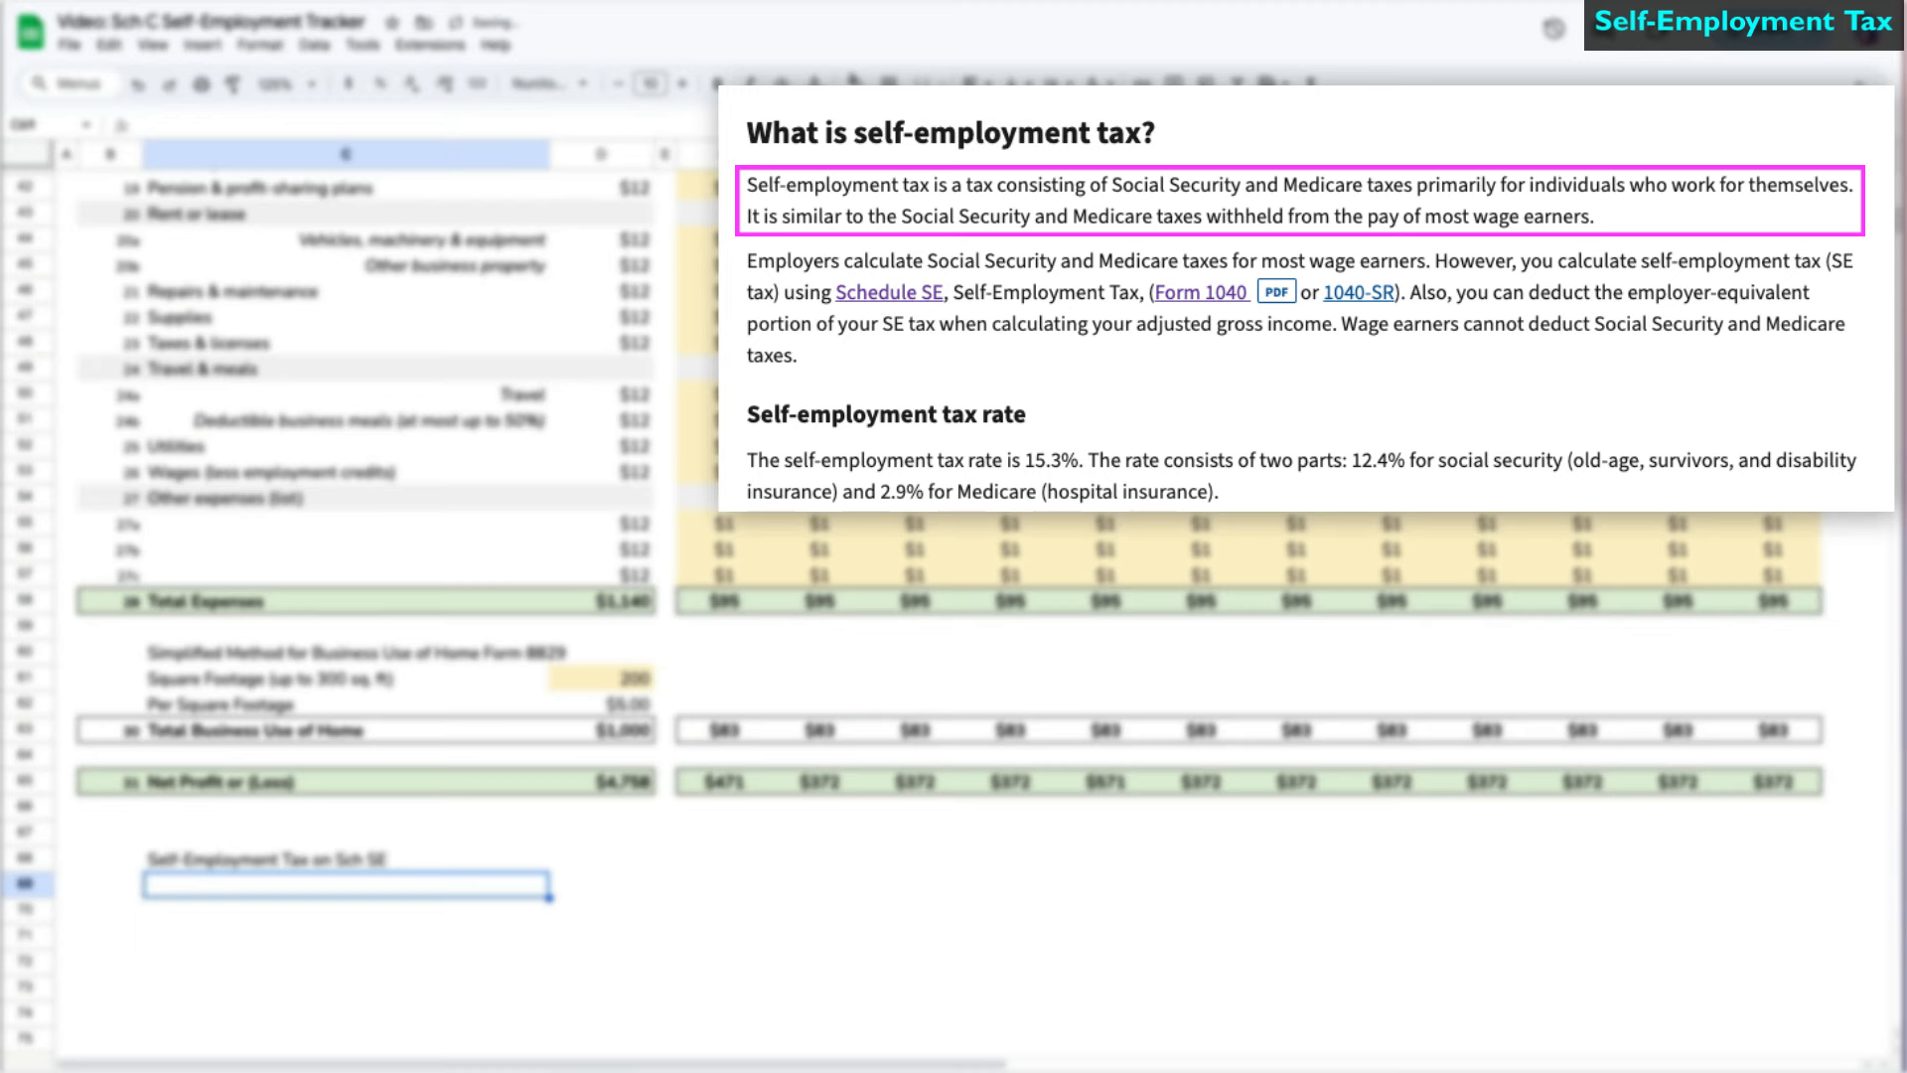
- Enter the row labels Net Income, Subject to SE Tax and Amount Subject in C69:C71
type("Net Income")
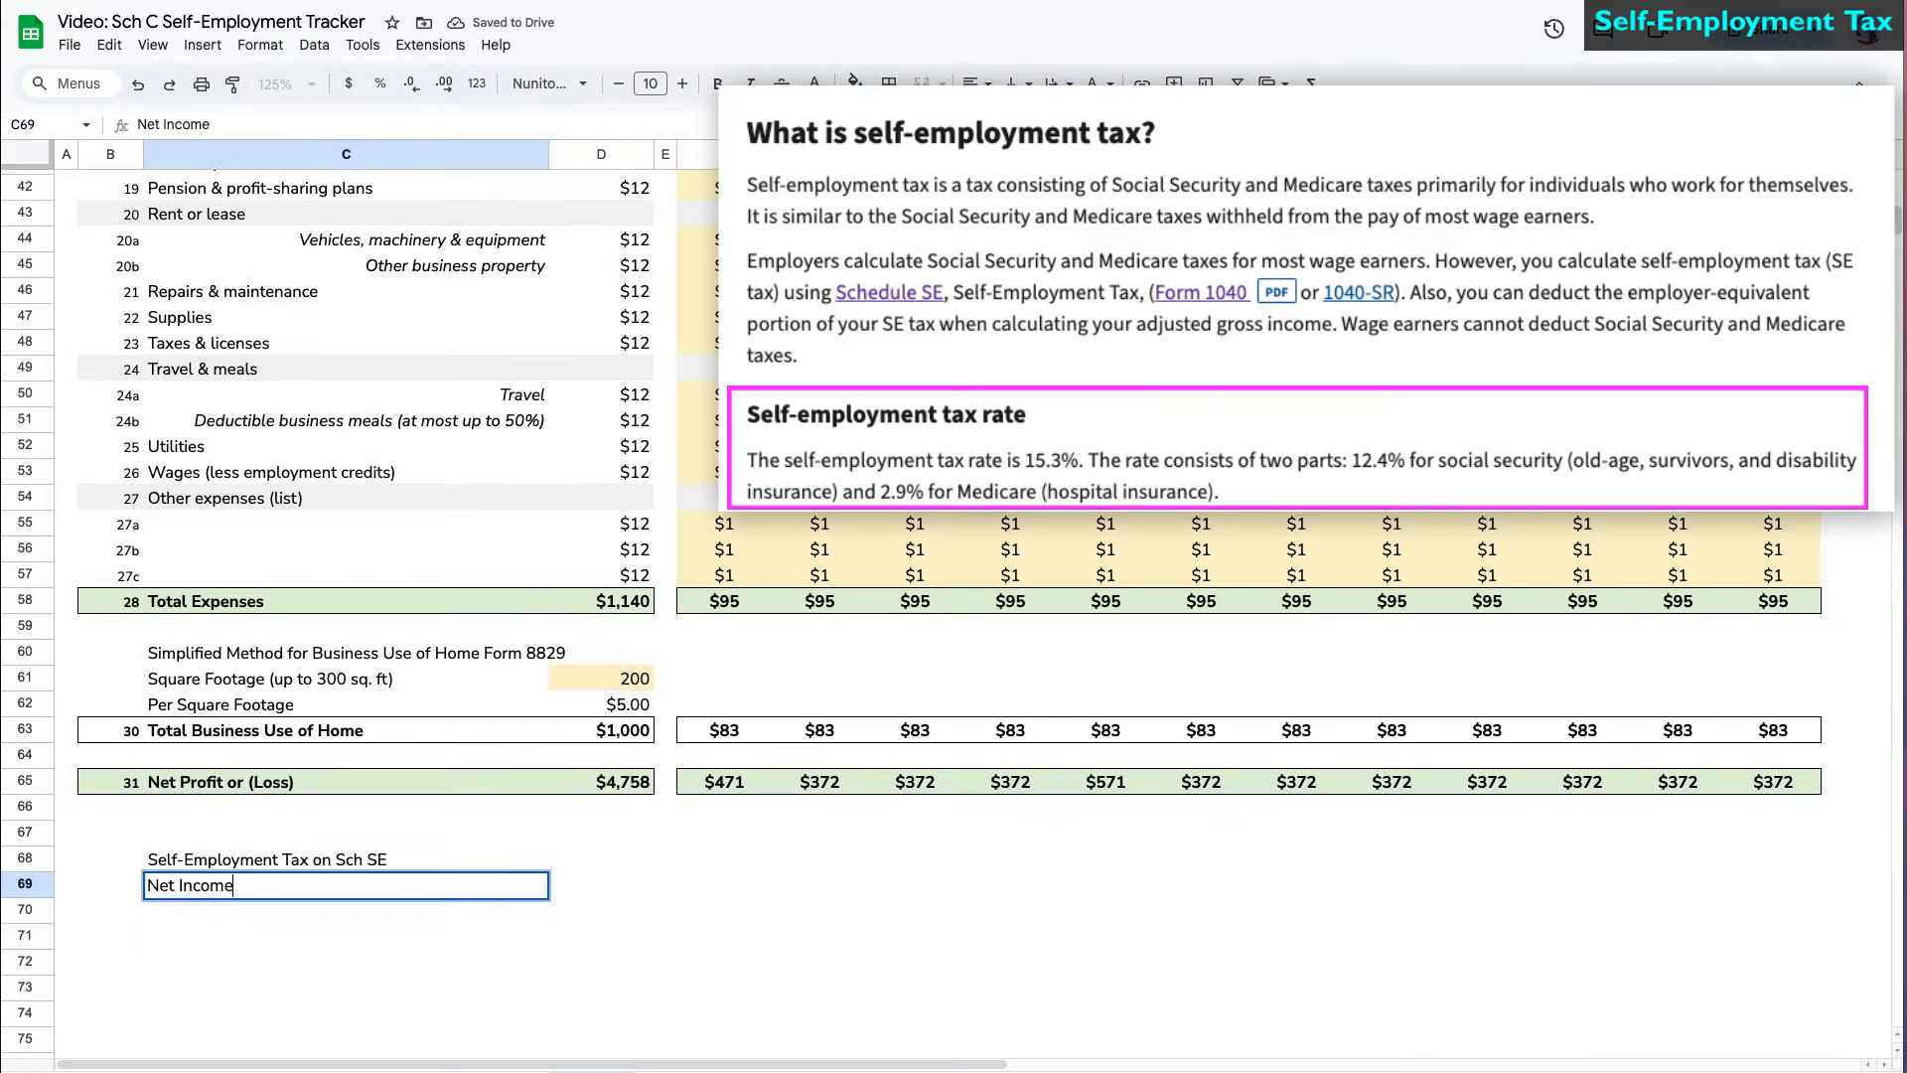
key("Return")
type("Subj")
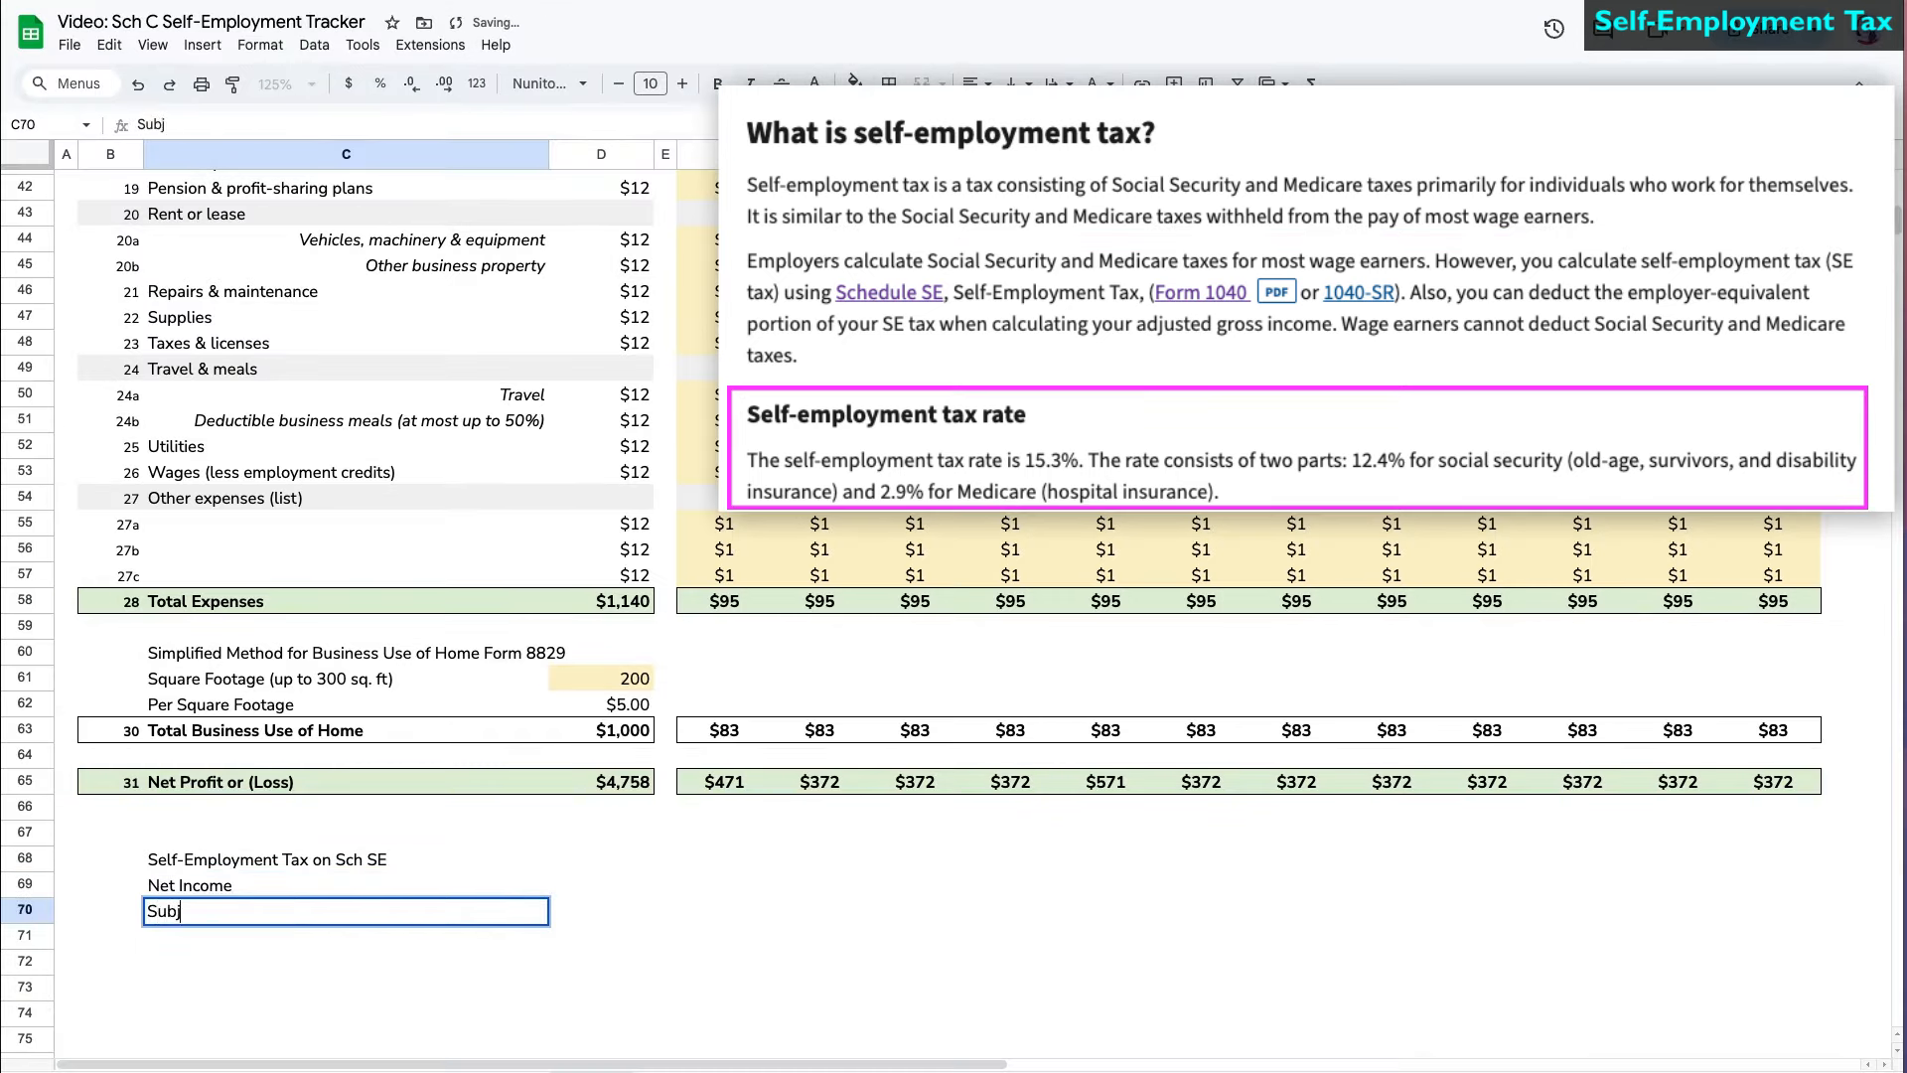
type("ect to SE Tax")
key("Return")
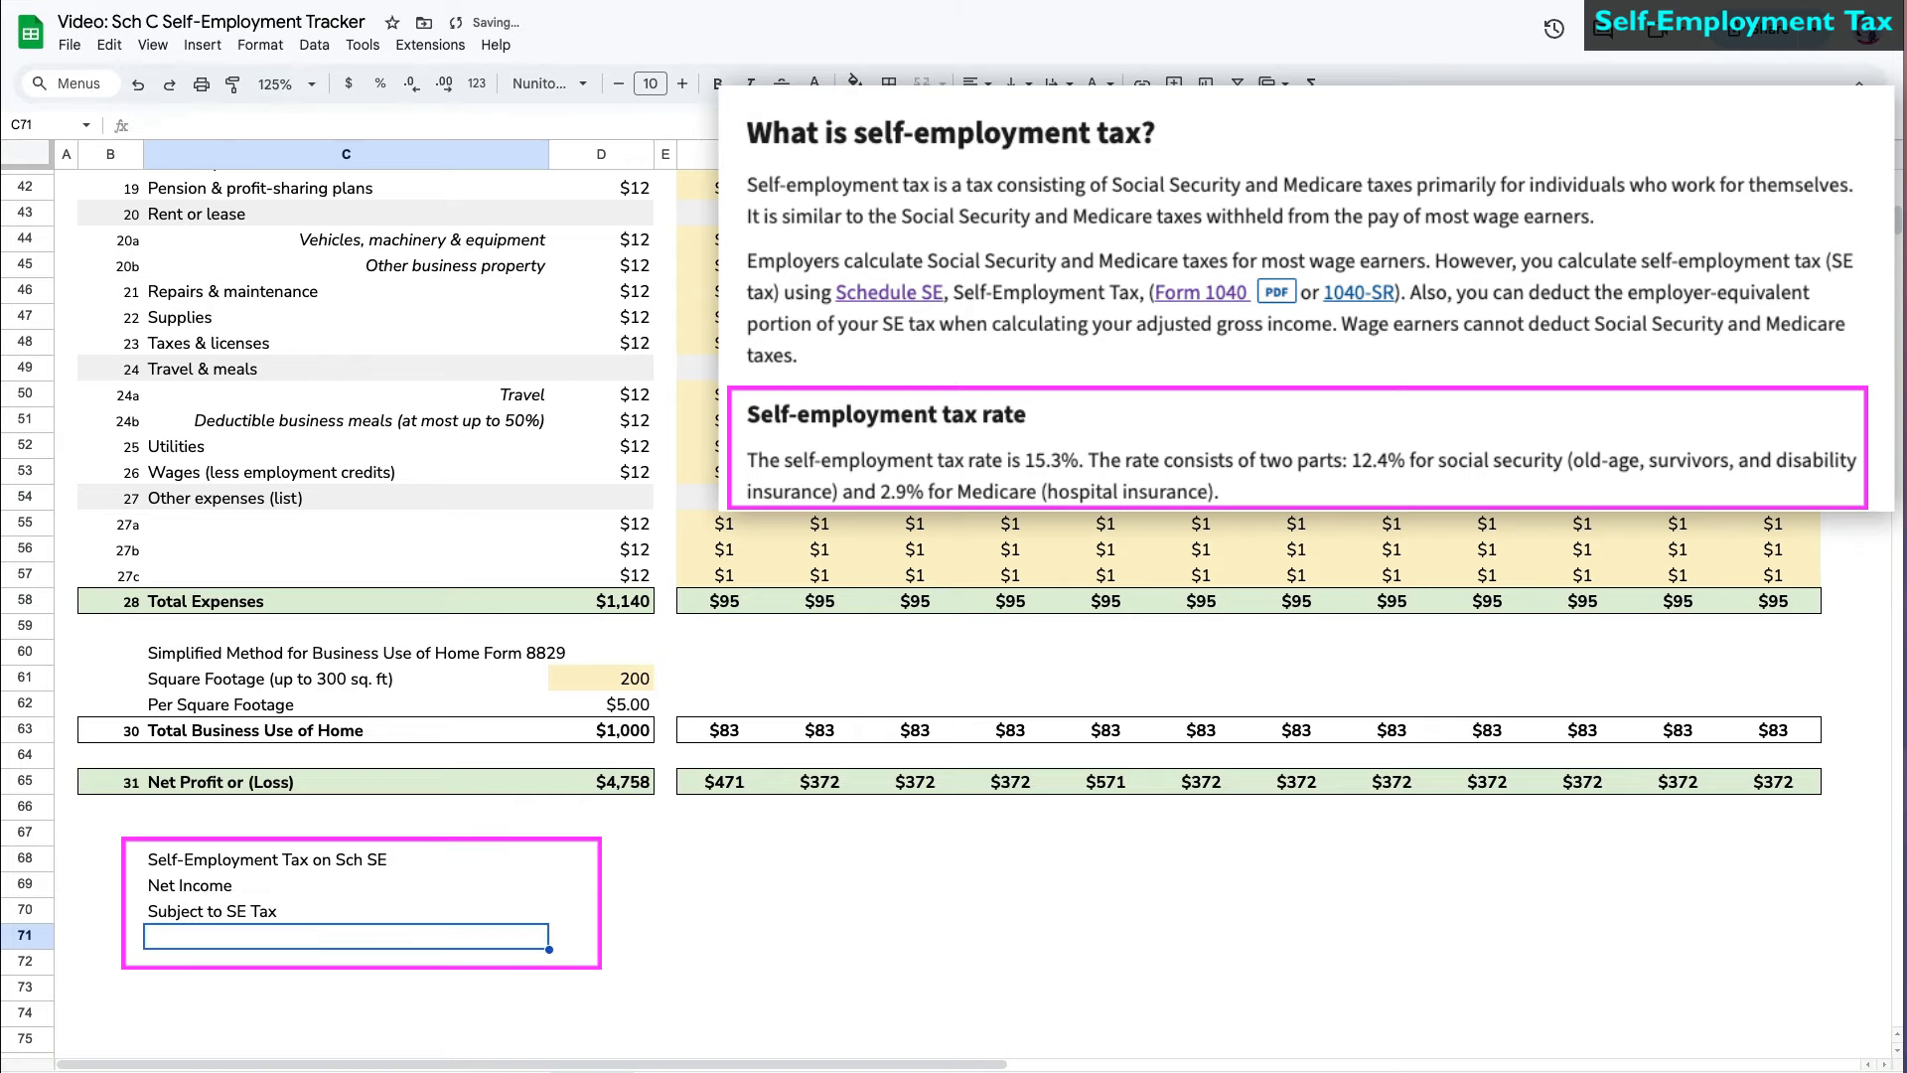
type("Amount Subje")
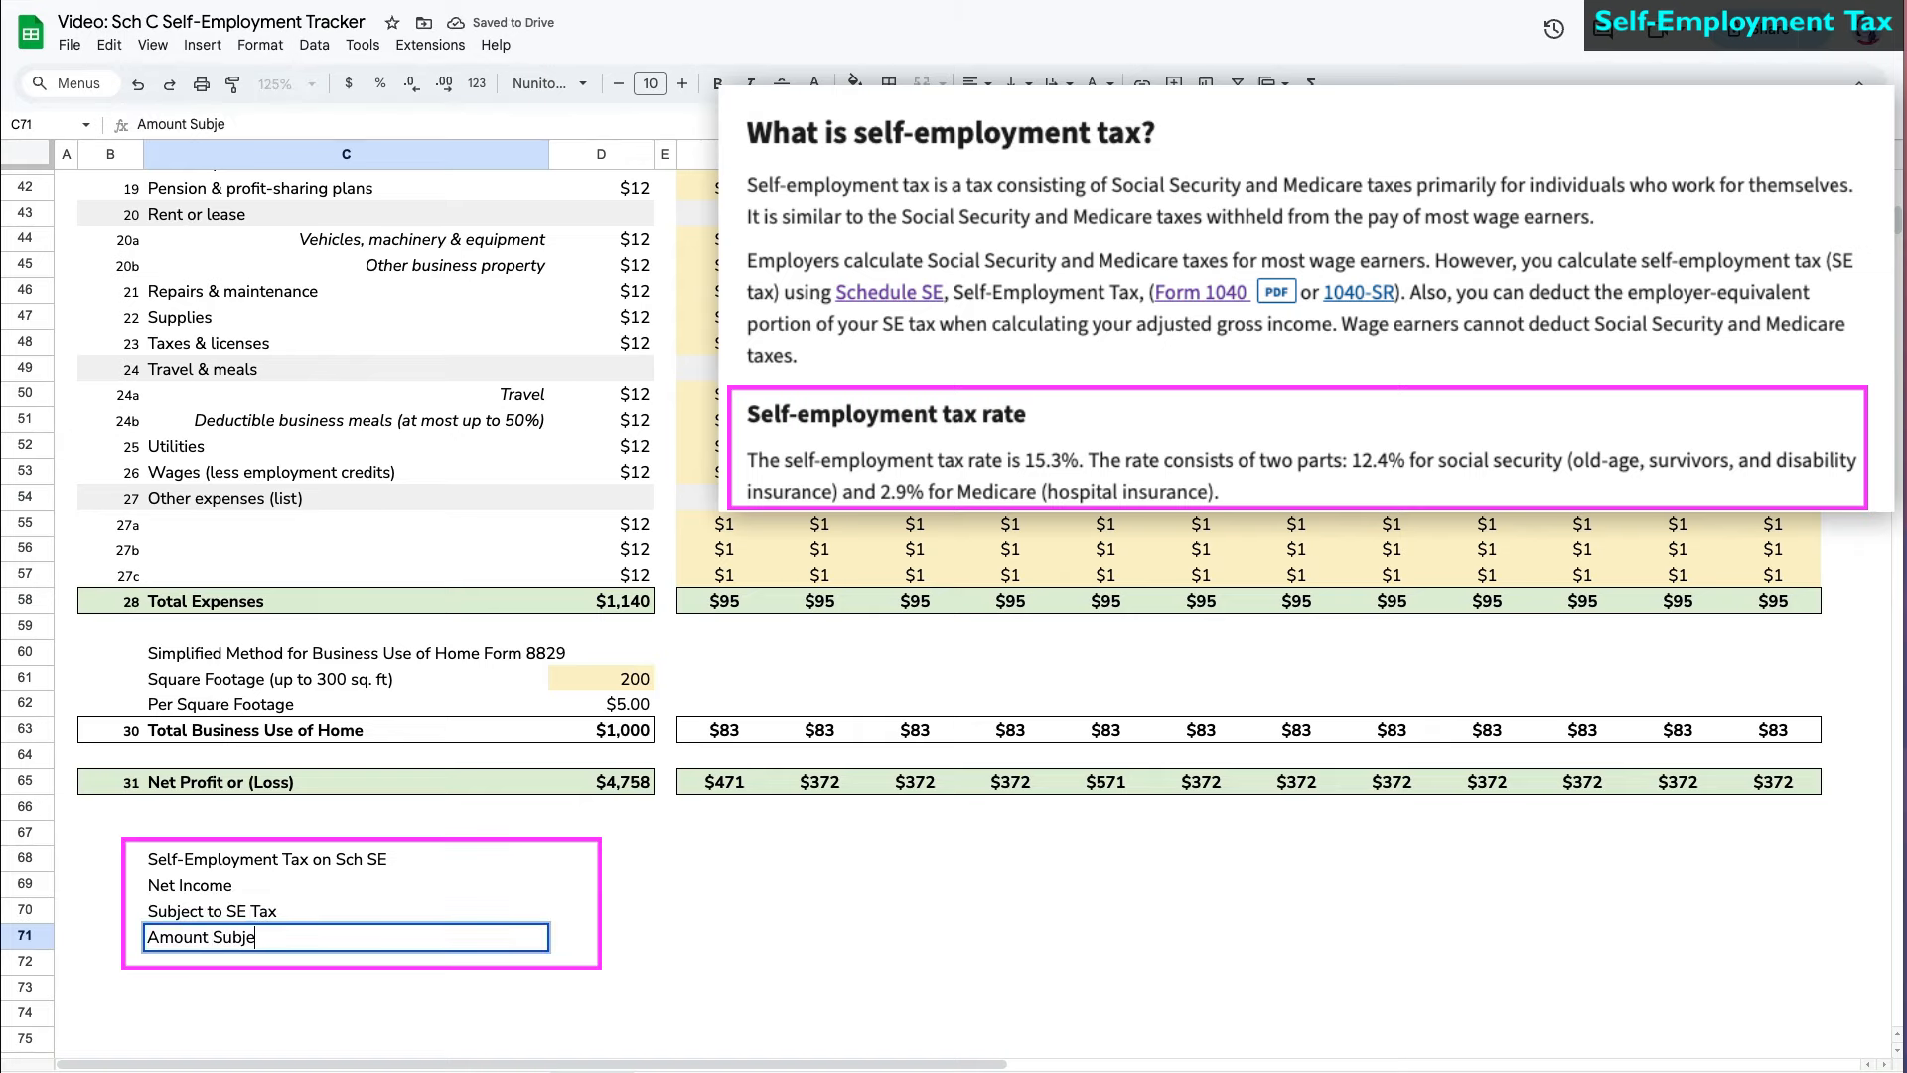
type("ct")
key("Return")
- Enter the label Total SE Tax (15.30%) in C73, leaving row 72 blank
key("Return")
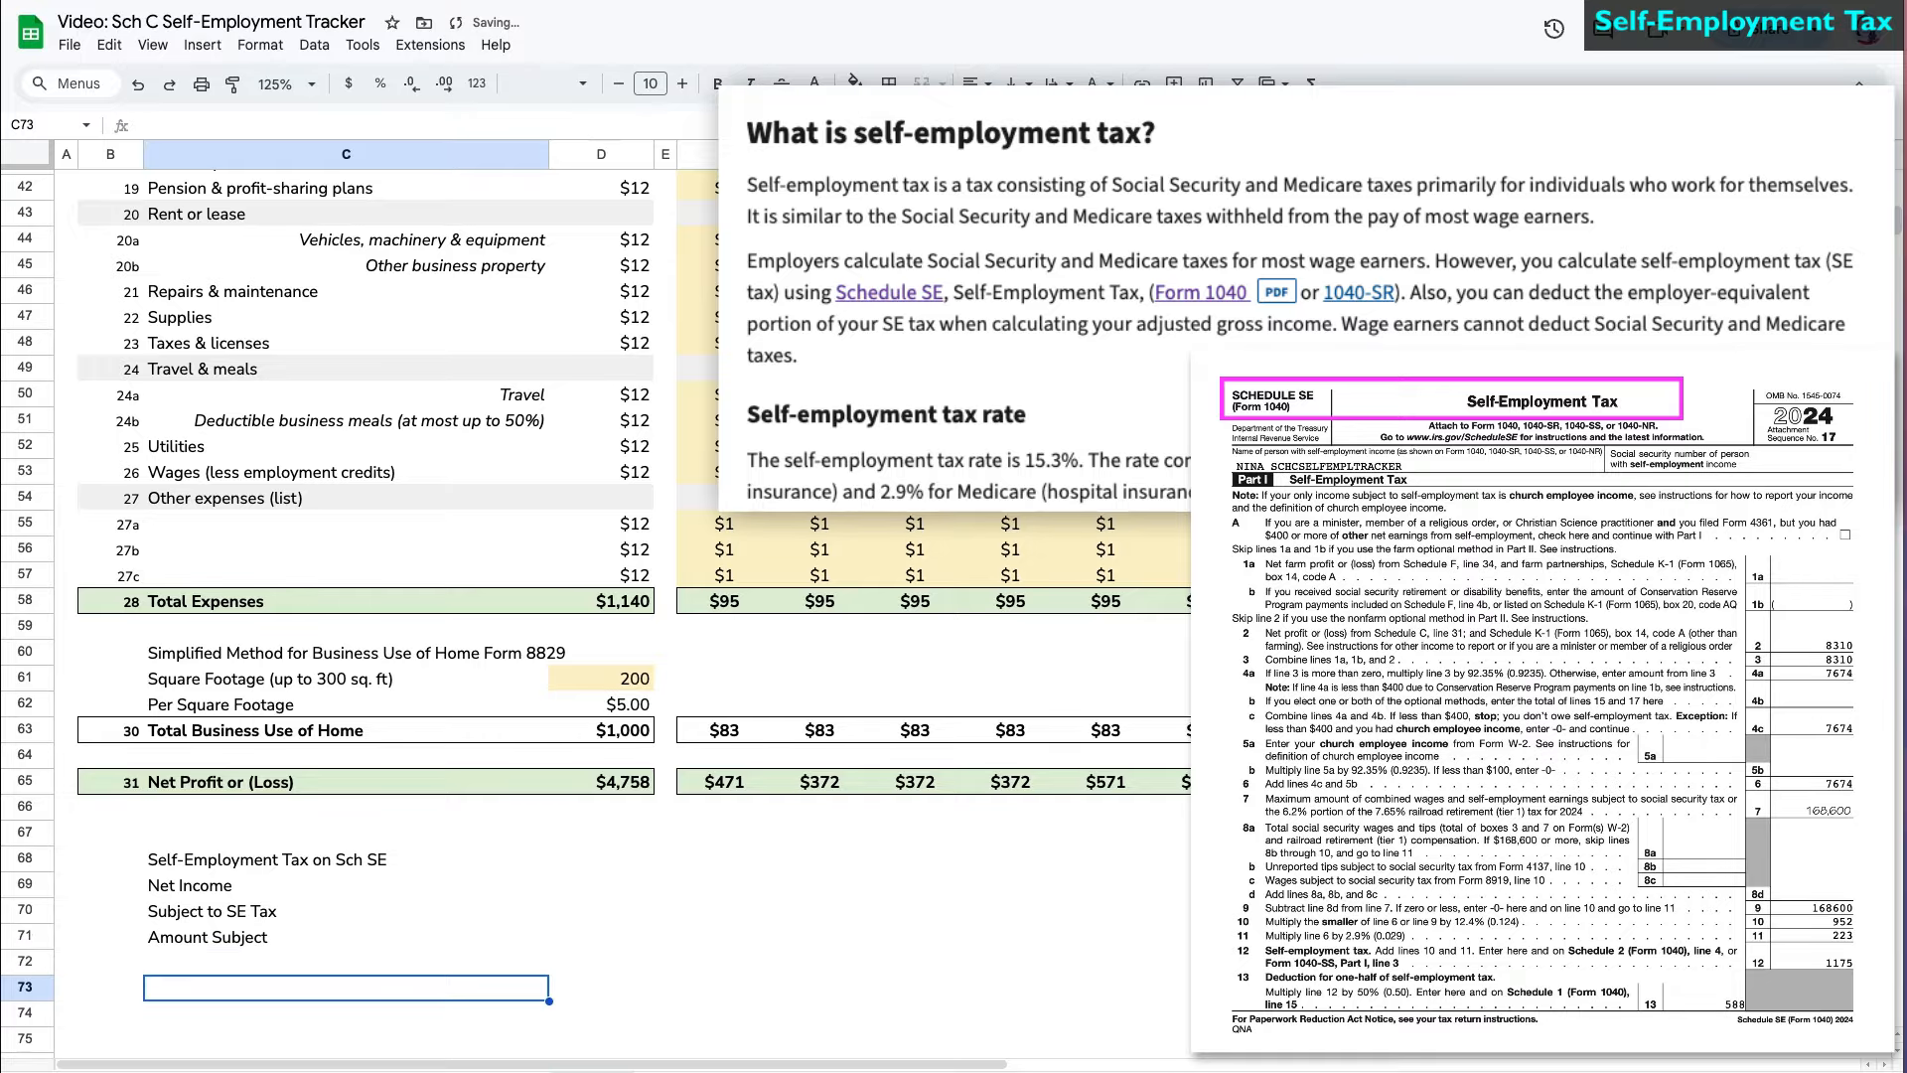
type("Total SE Tax")
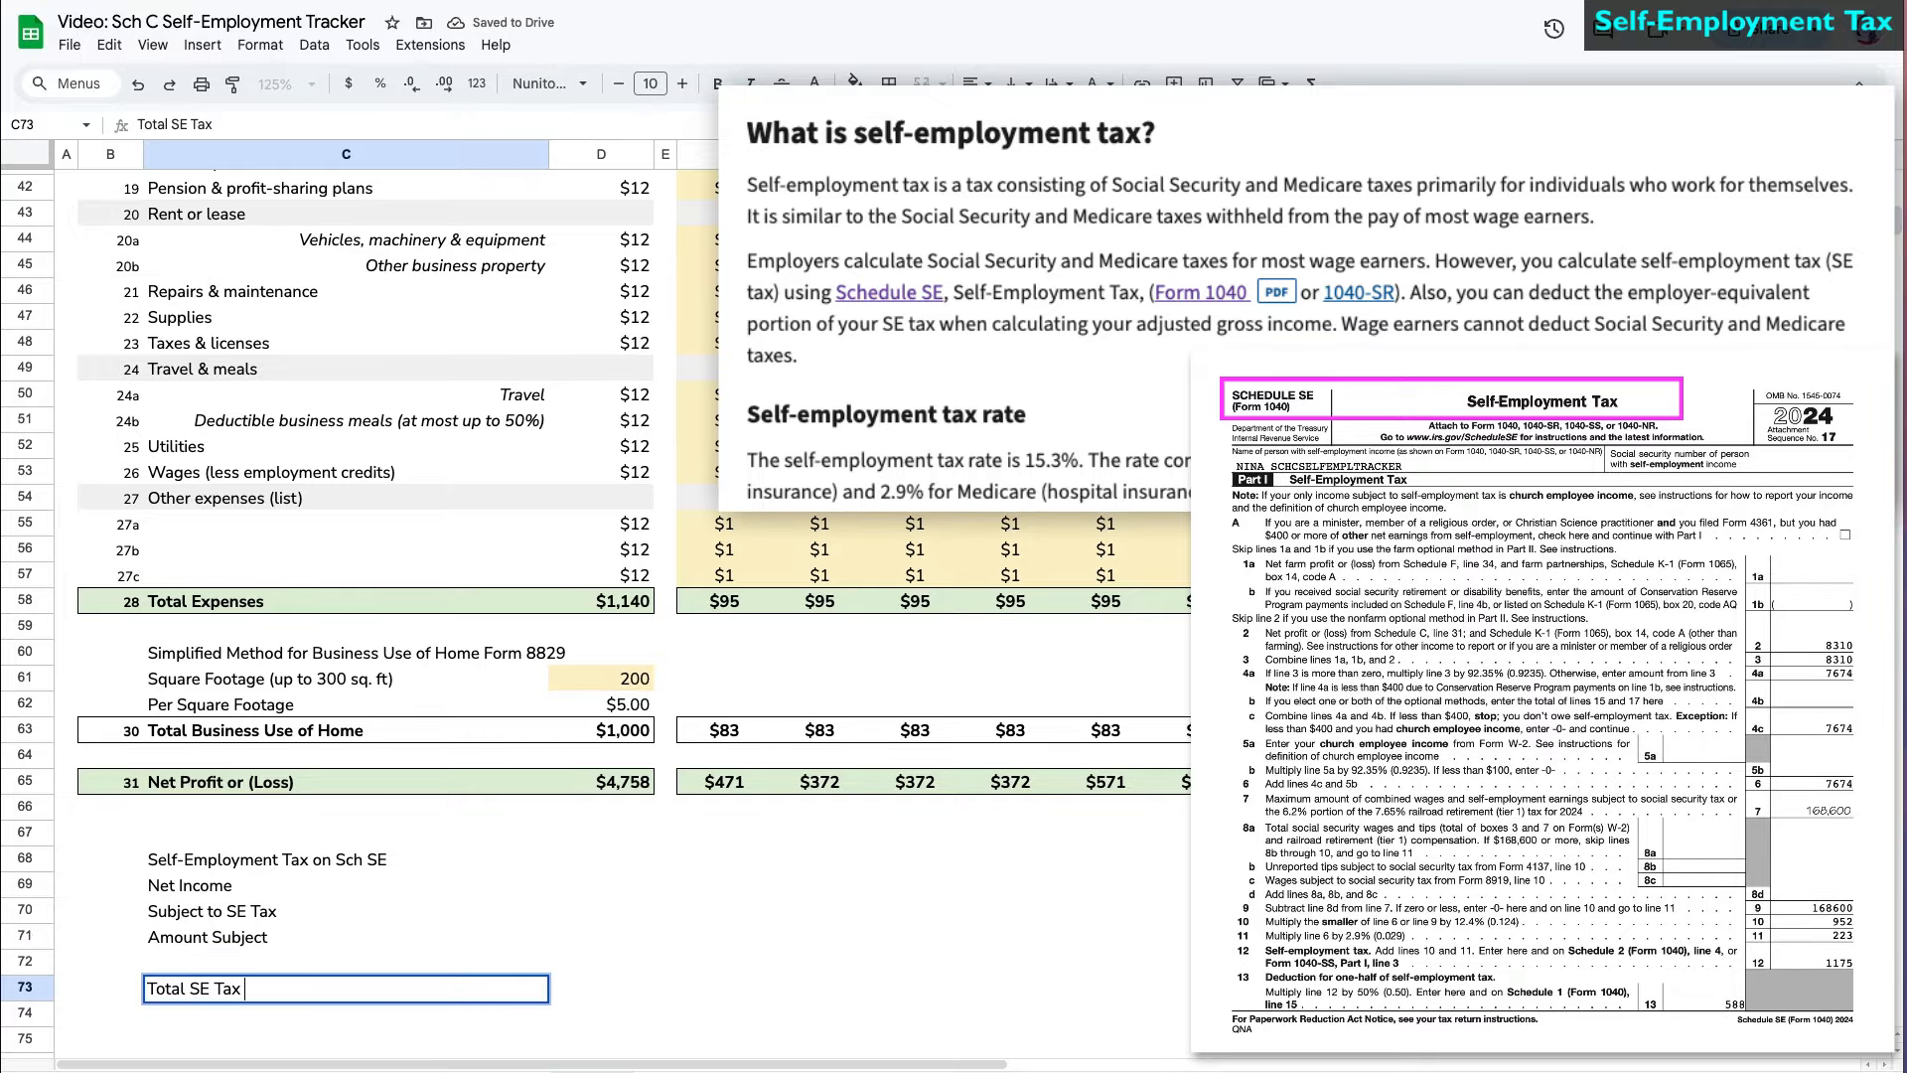
type(" (15.30")
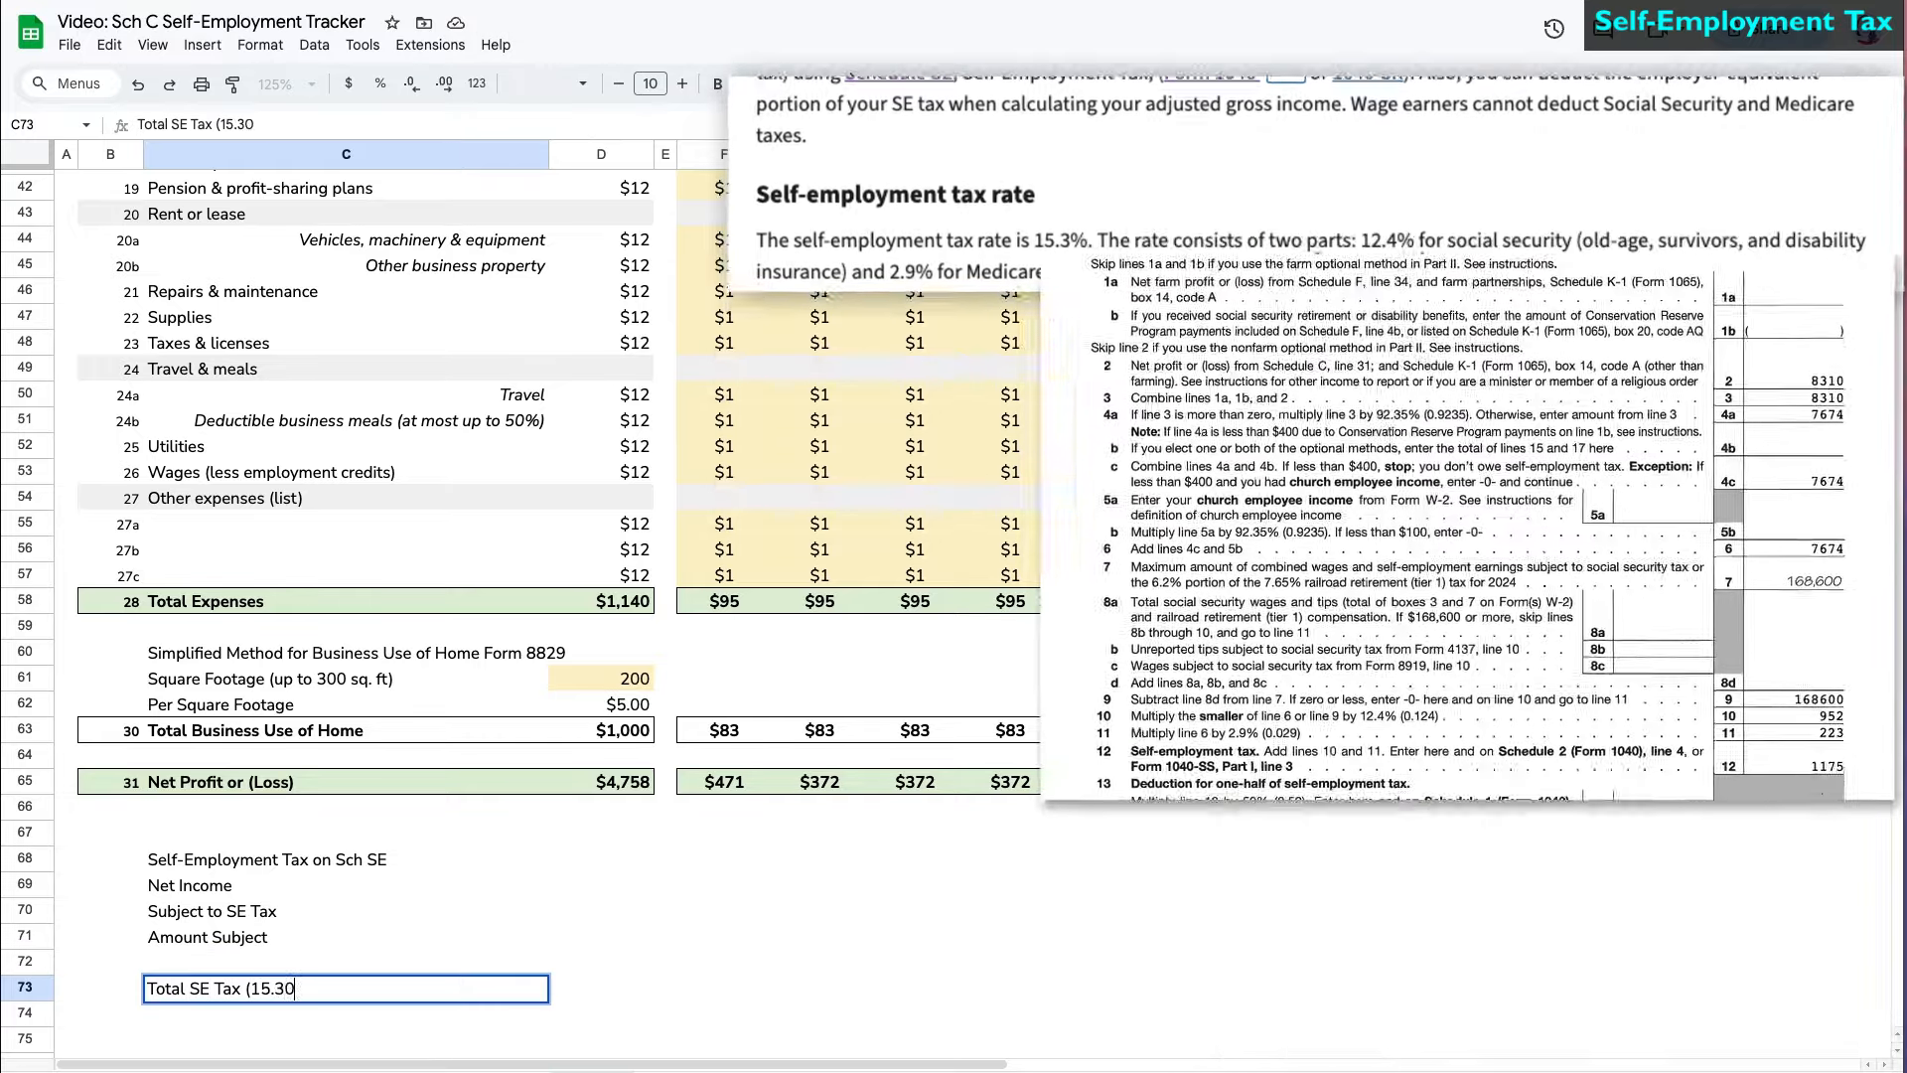
type("%)")
key("Return")
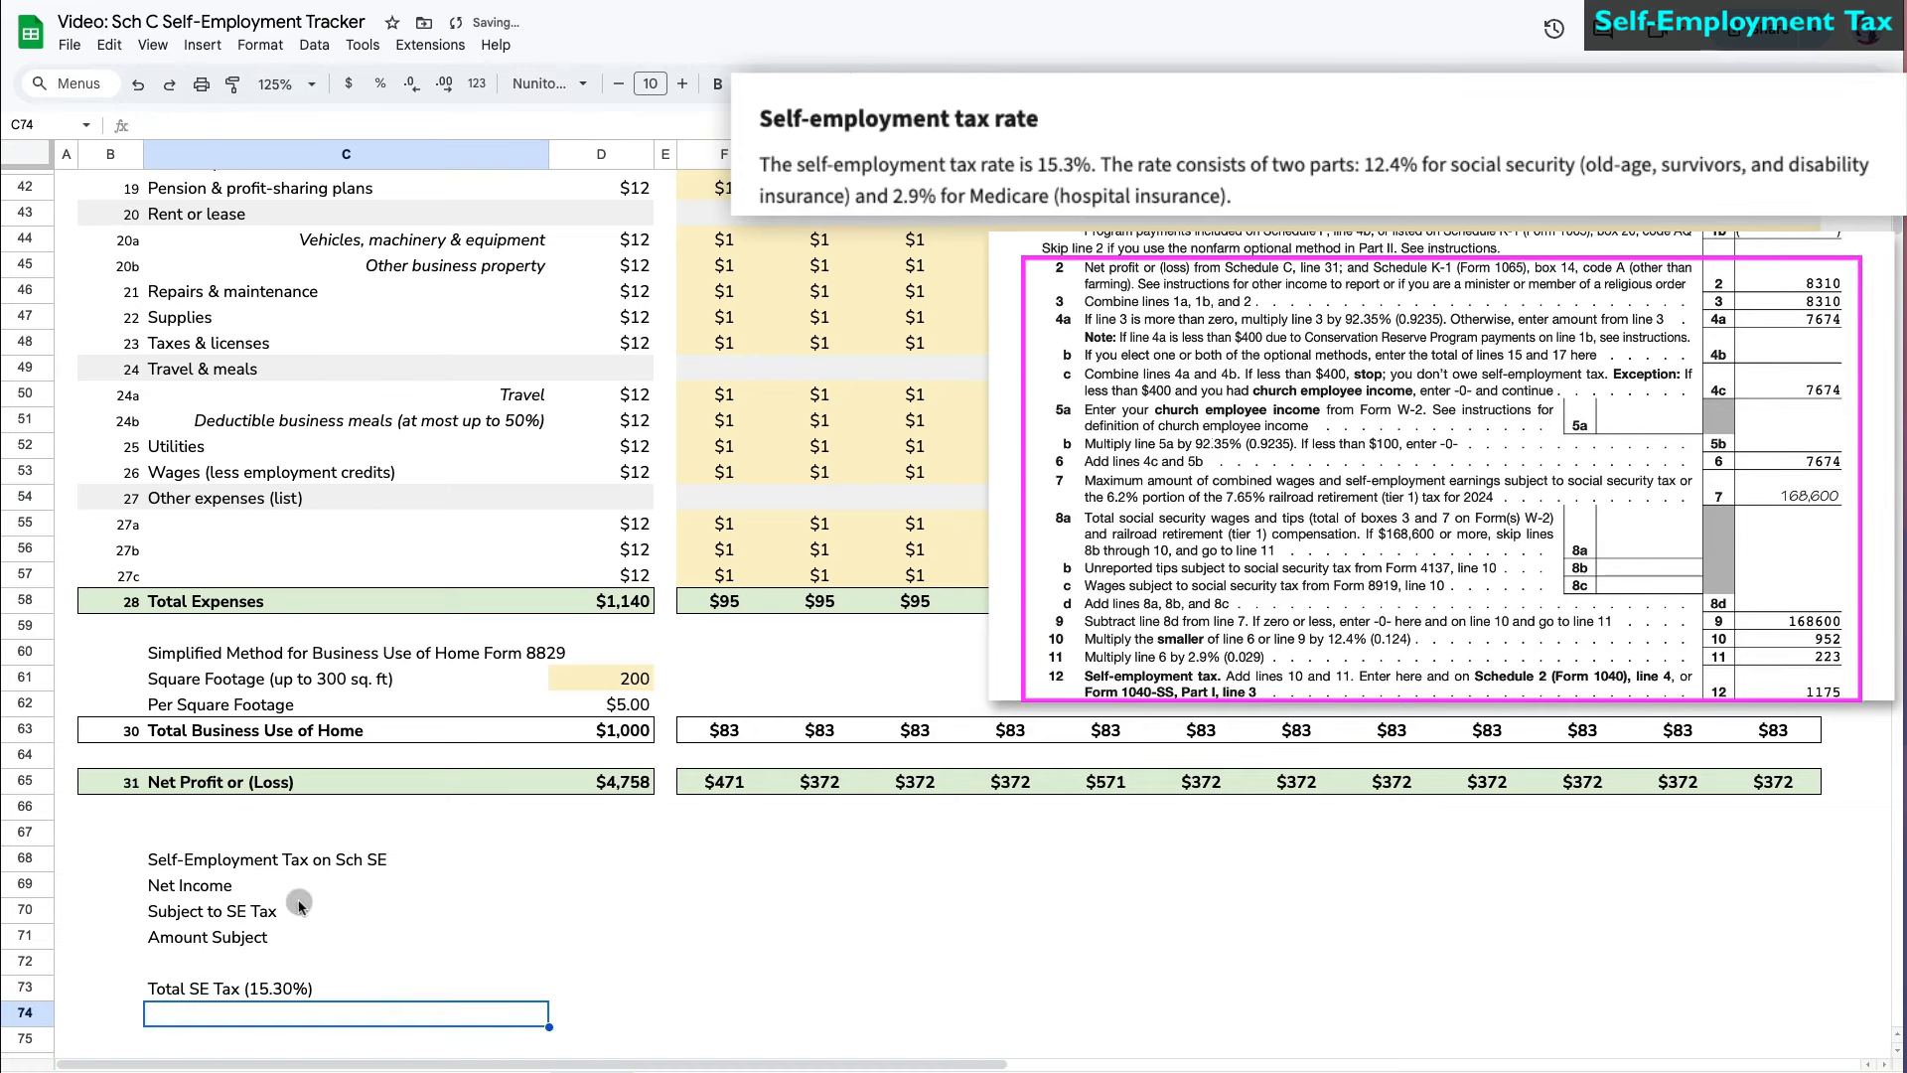
- Link Net Income in D69 to the net profit total D65 and set Subject to SE Tax in D70 to 92.35%
left_click(602, 883)
type("=")
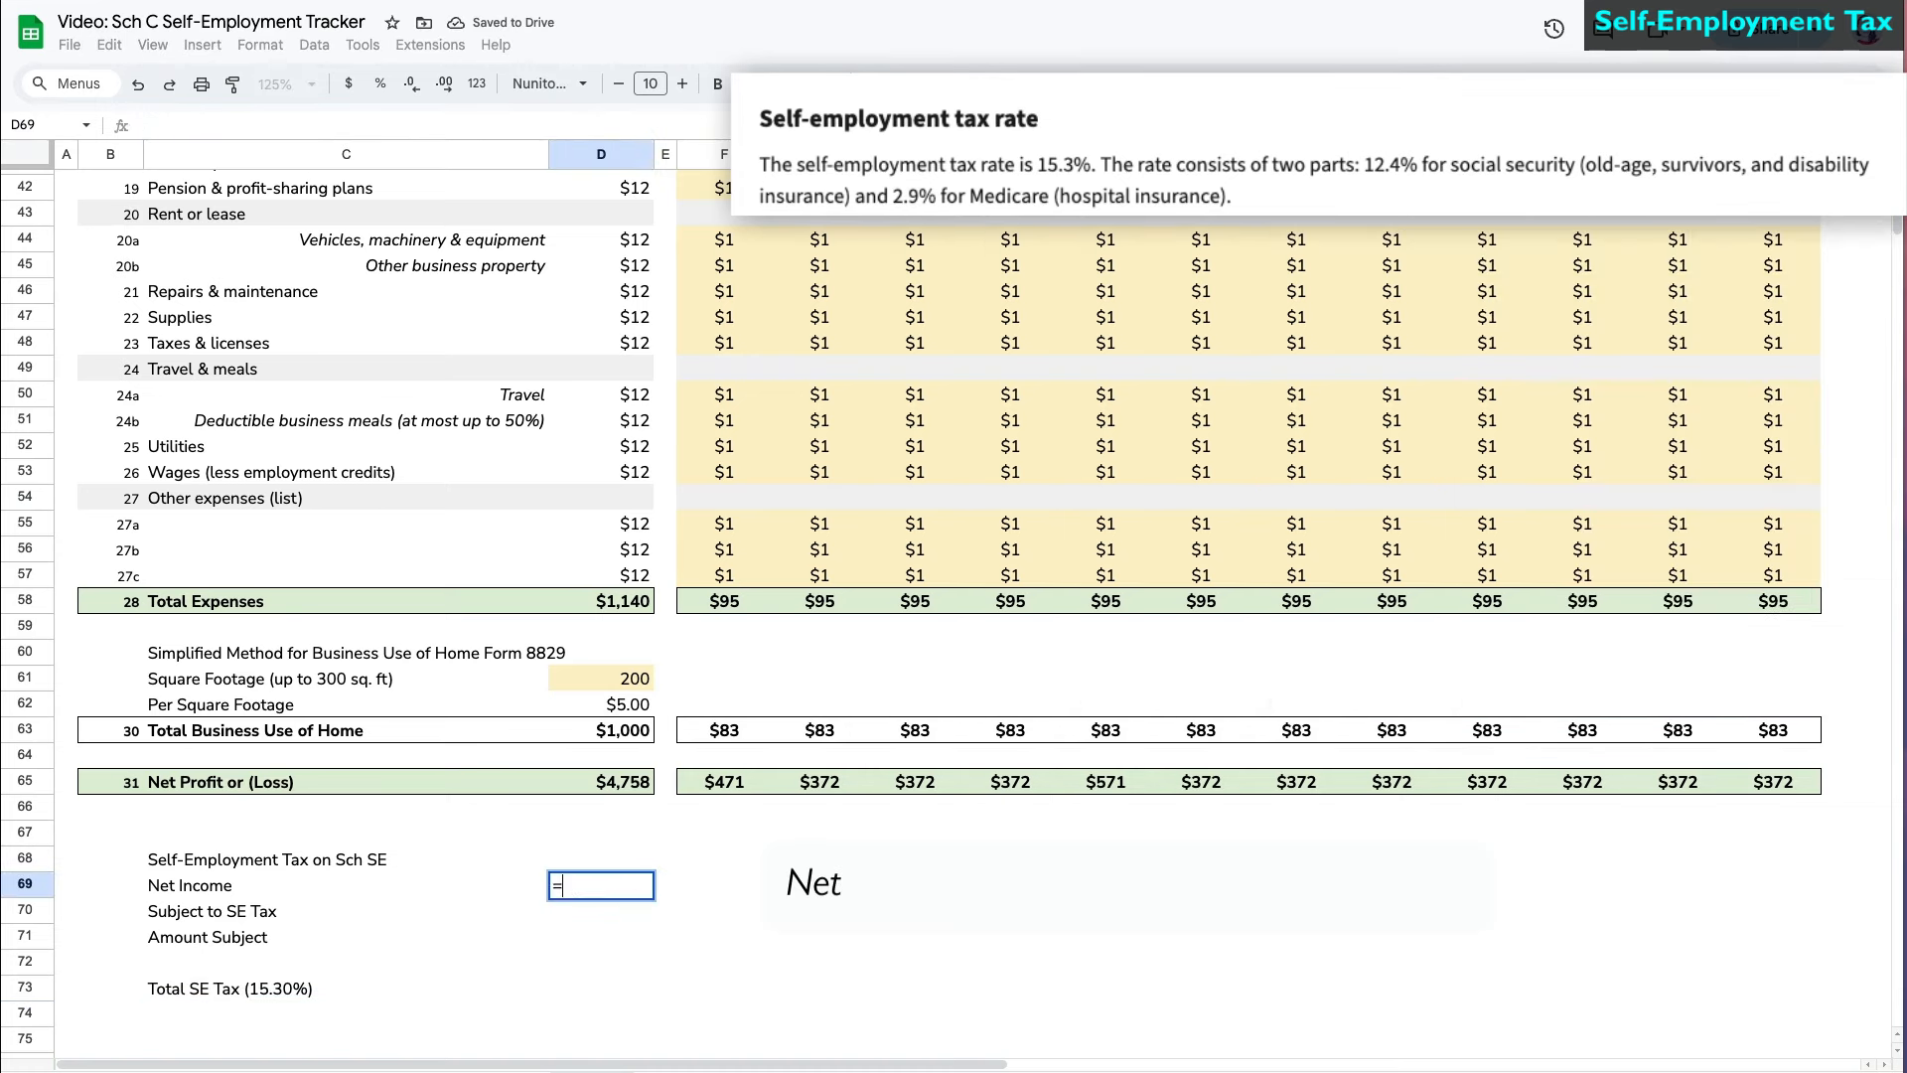
left_click(636, 792)
key("Return")
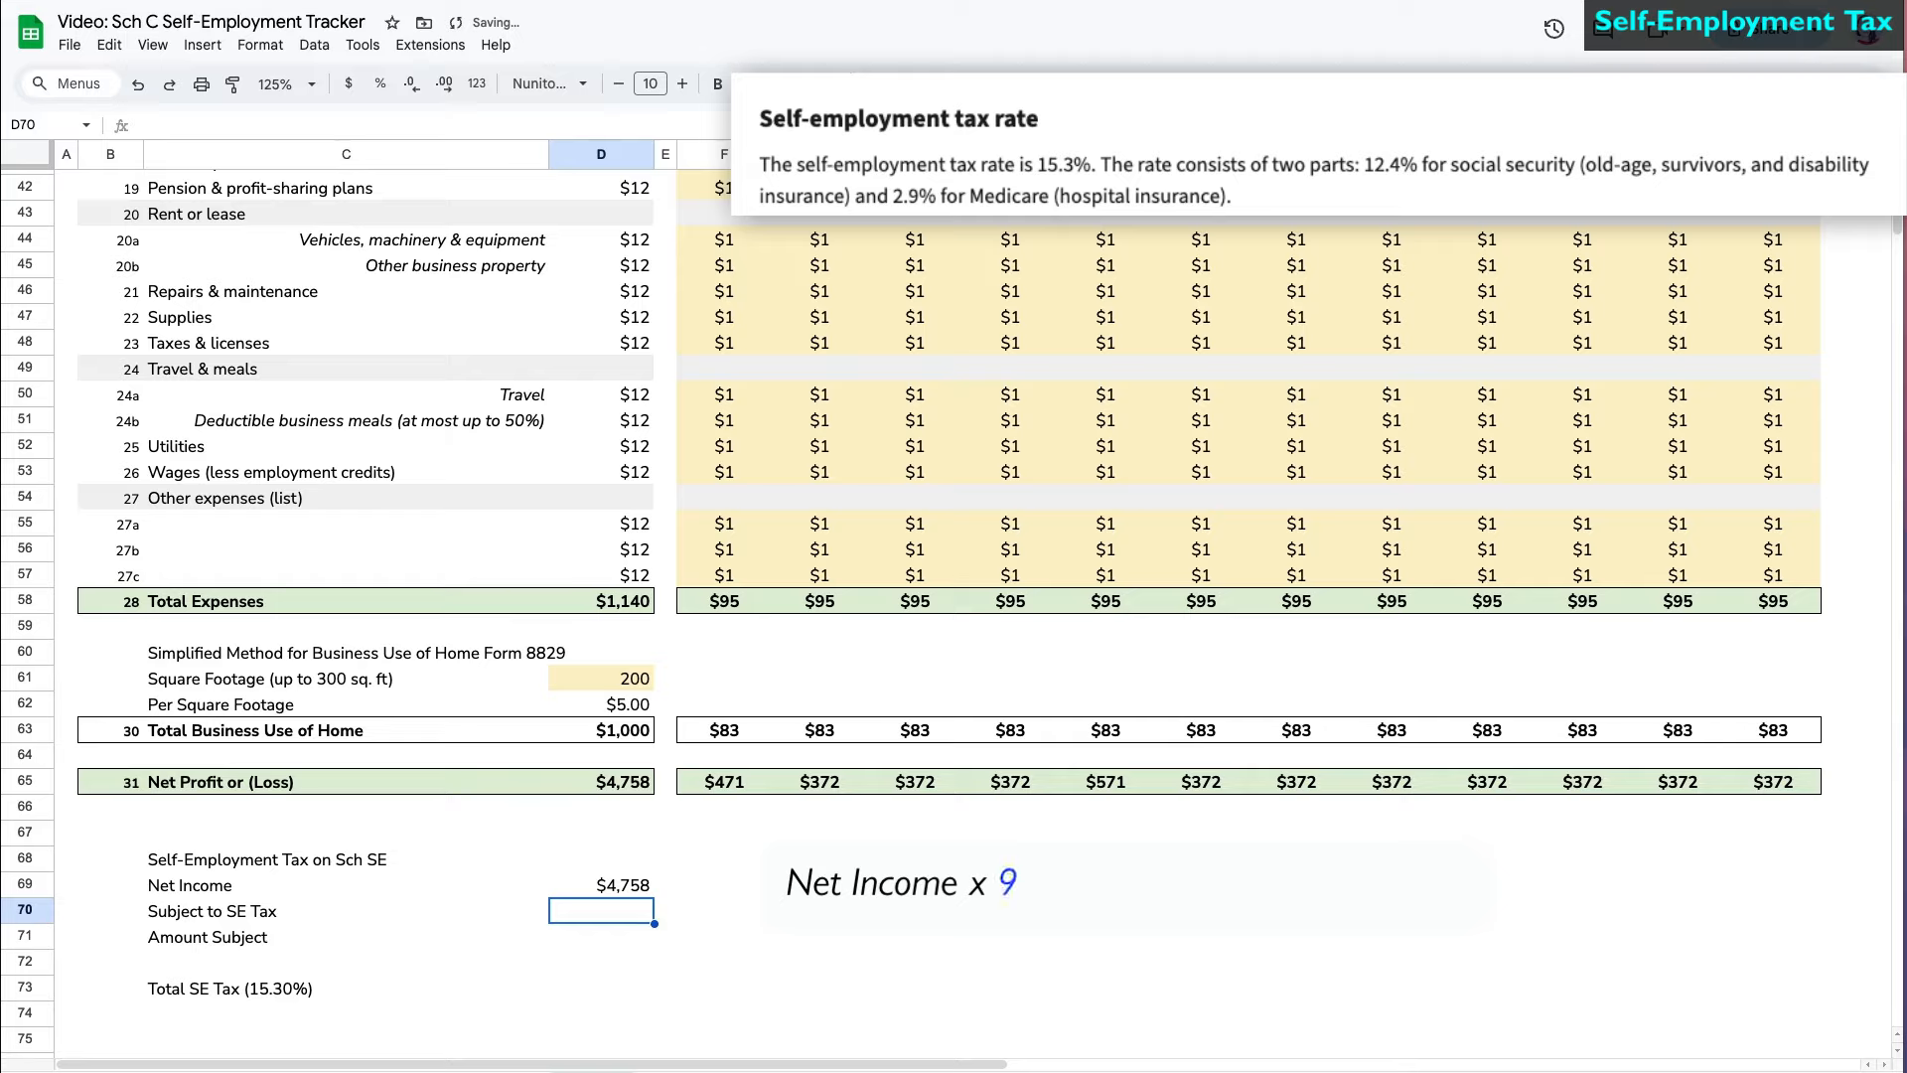
type("92.35")
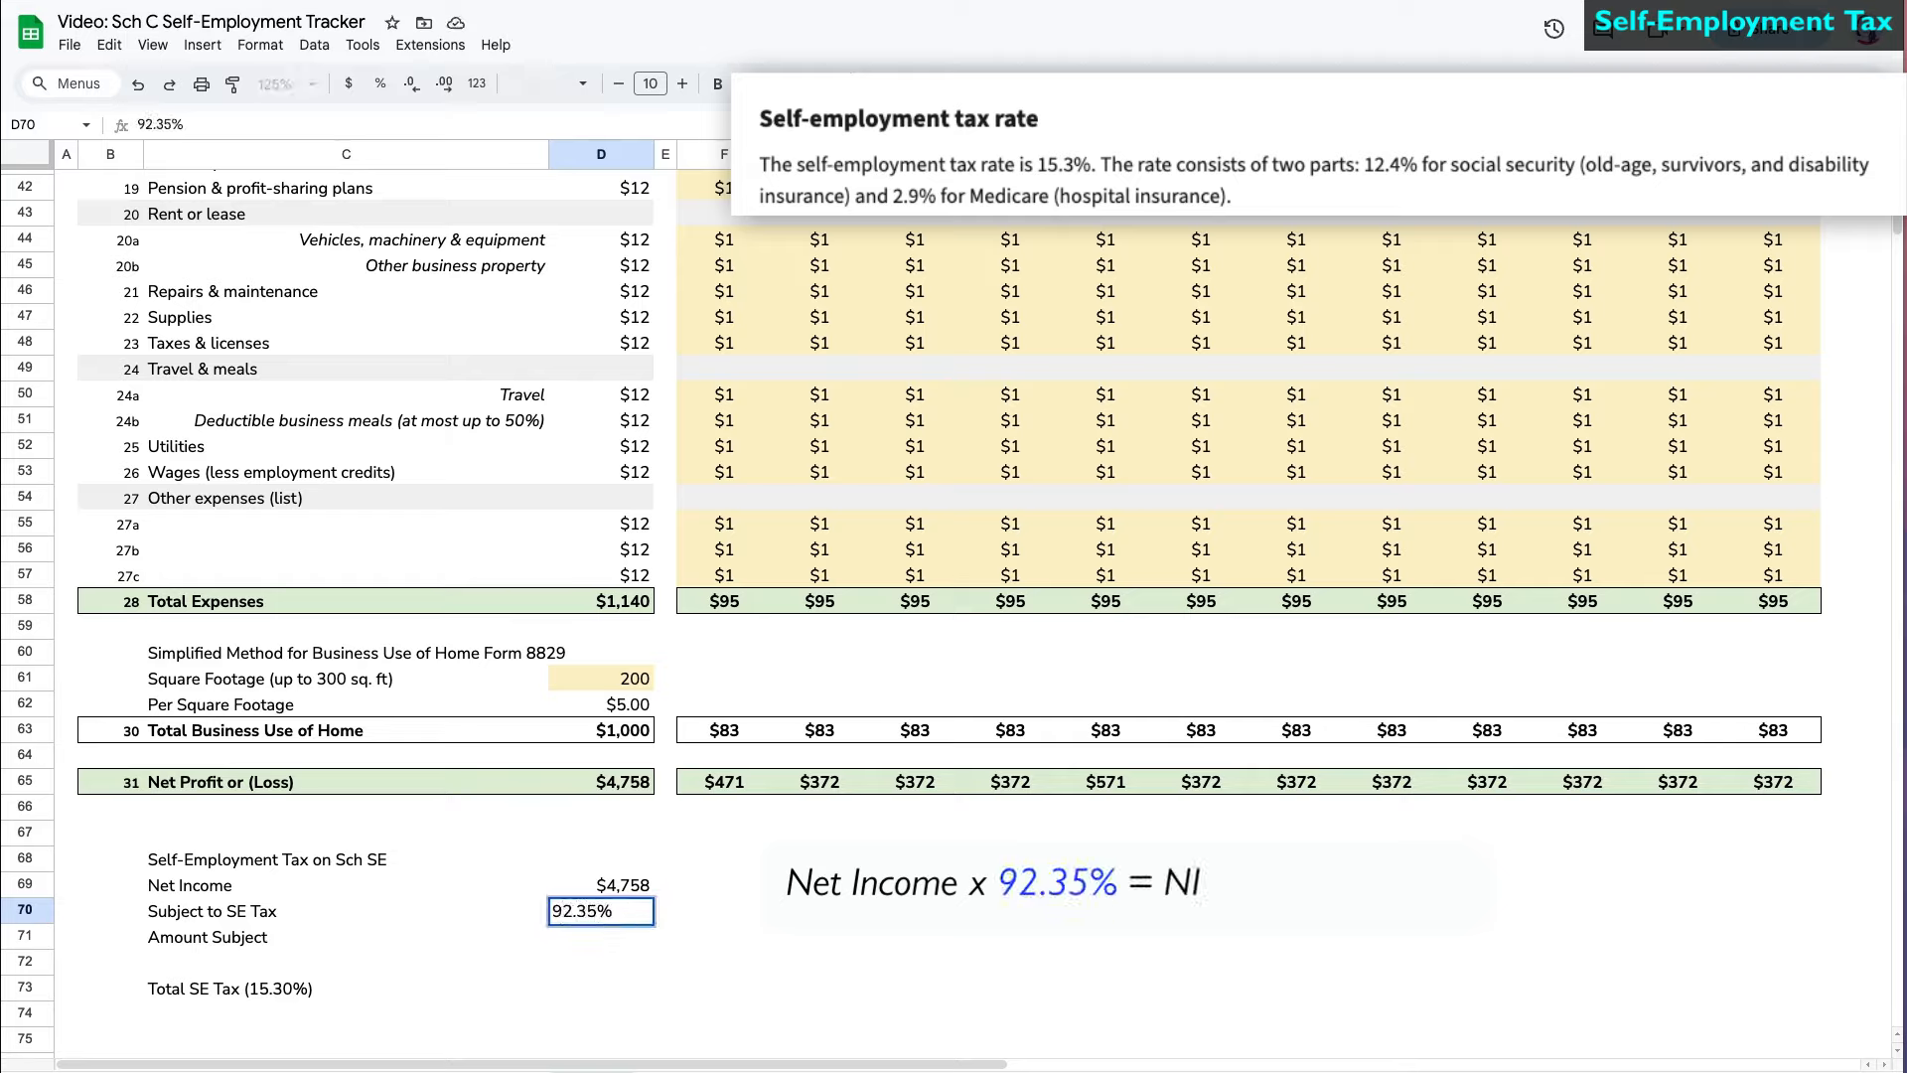
key("Return")
- Calculate the Amount Subject in D71 by multiplying the Subject to SE Tax percentage in D70 by the Net Income in D69
type("=")
key("Up")
key("Up")
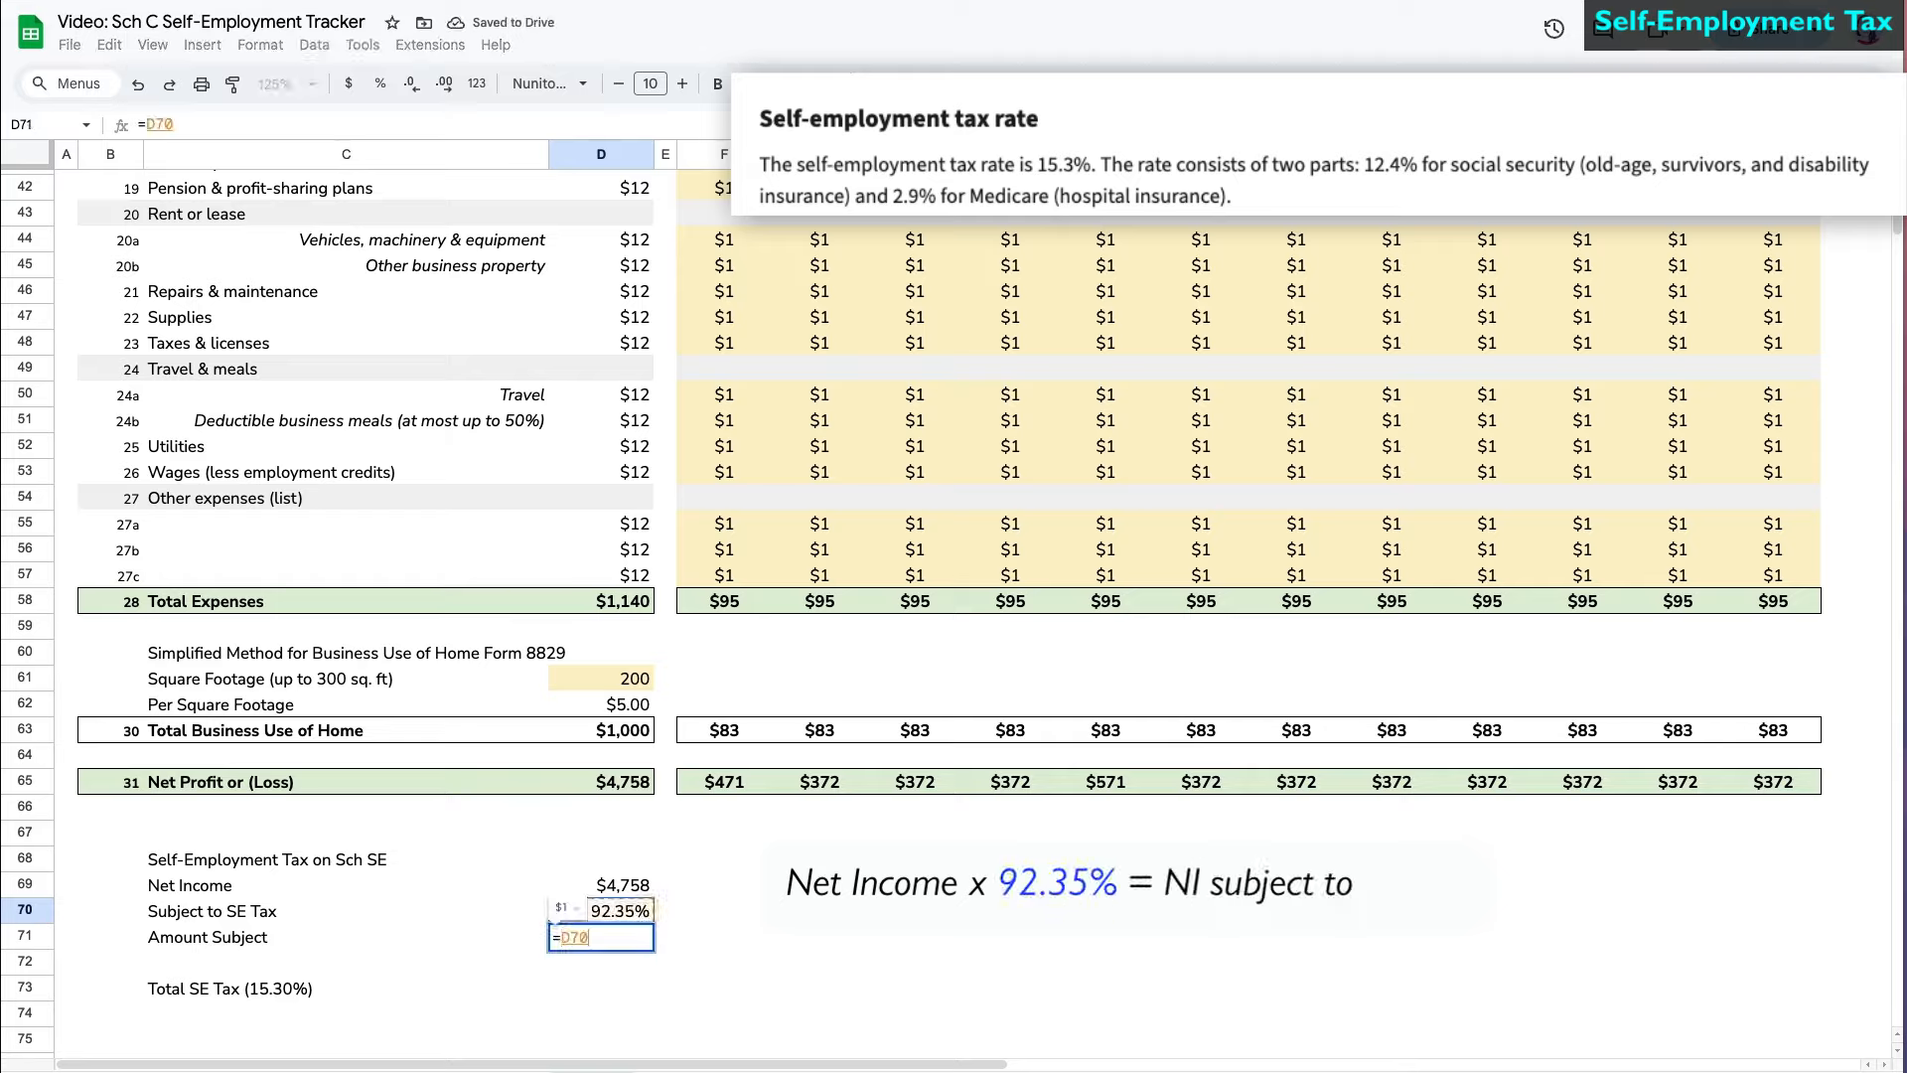
type("*")
key("Up")
key("Return")
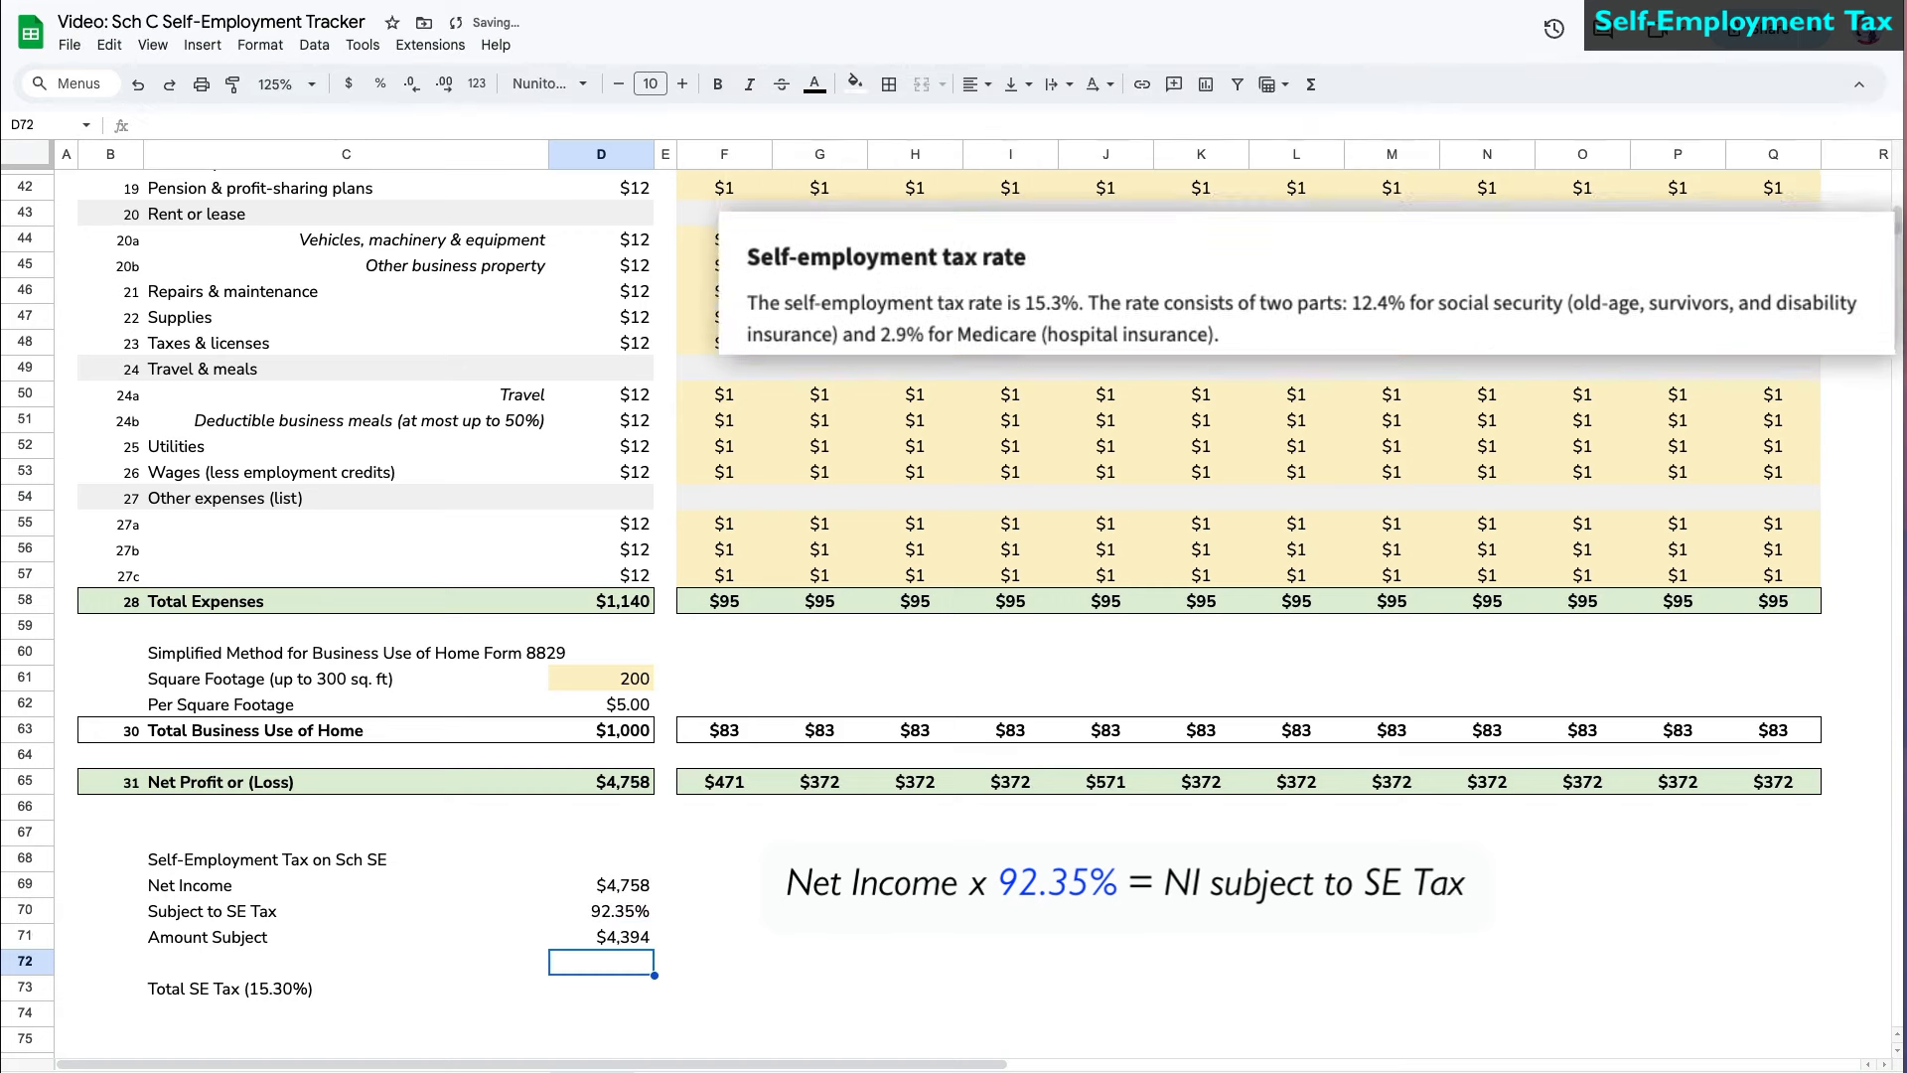
- Calculate Total SE Tax in D73 as the Amount Subject in D71 multiplied by 15.30%
left_click(636, 989)
type("=")
key("Up")
key("Up")
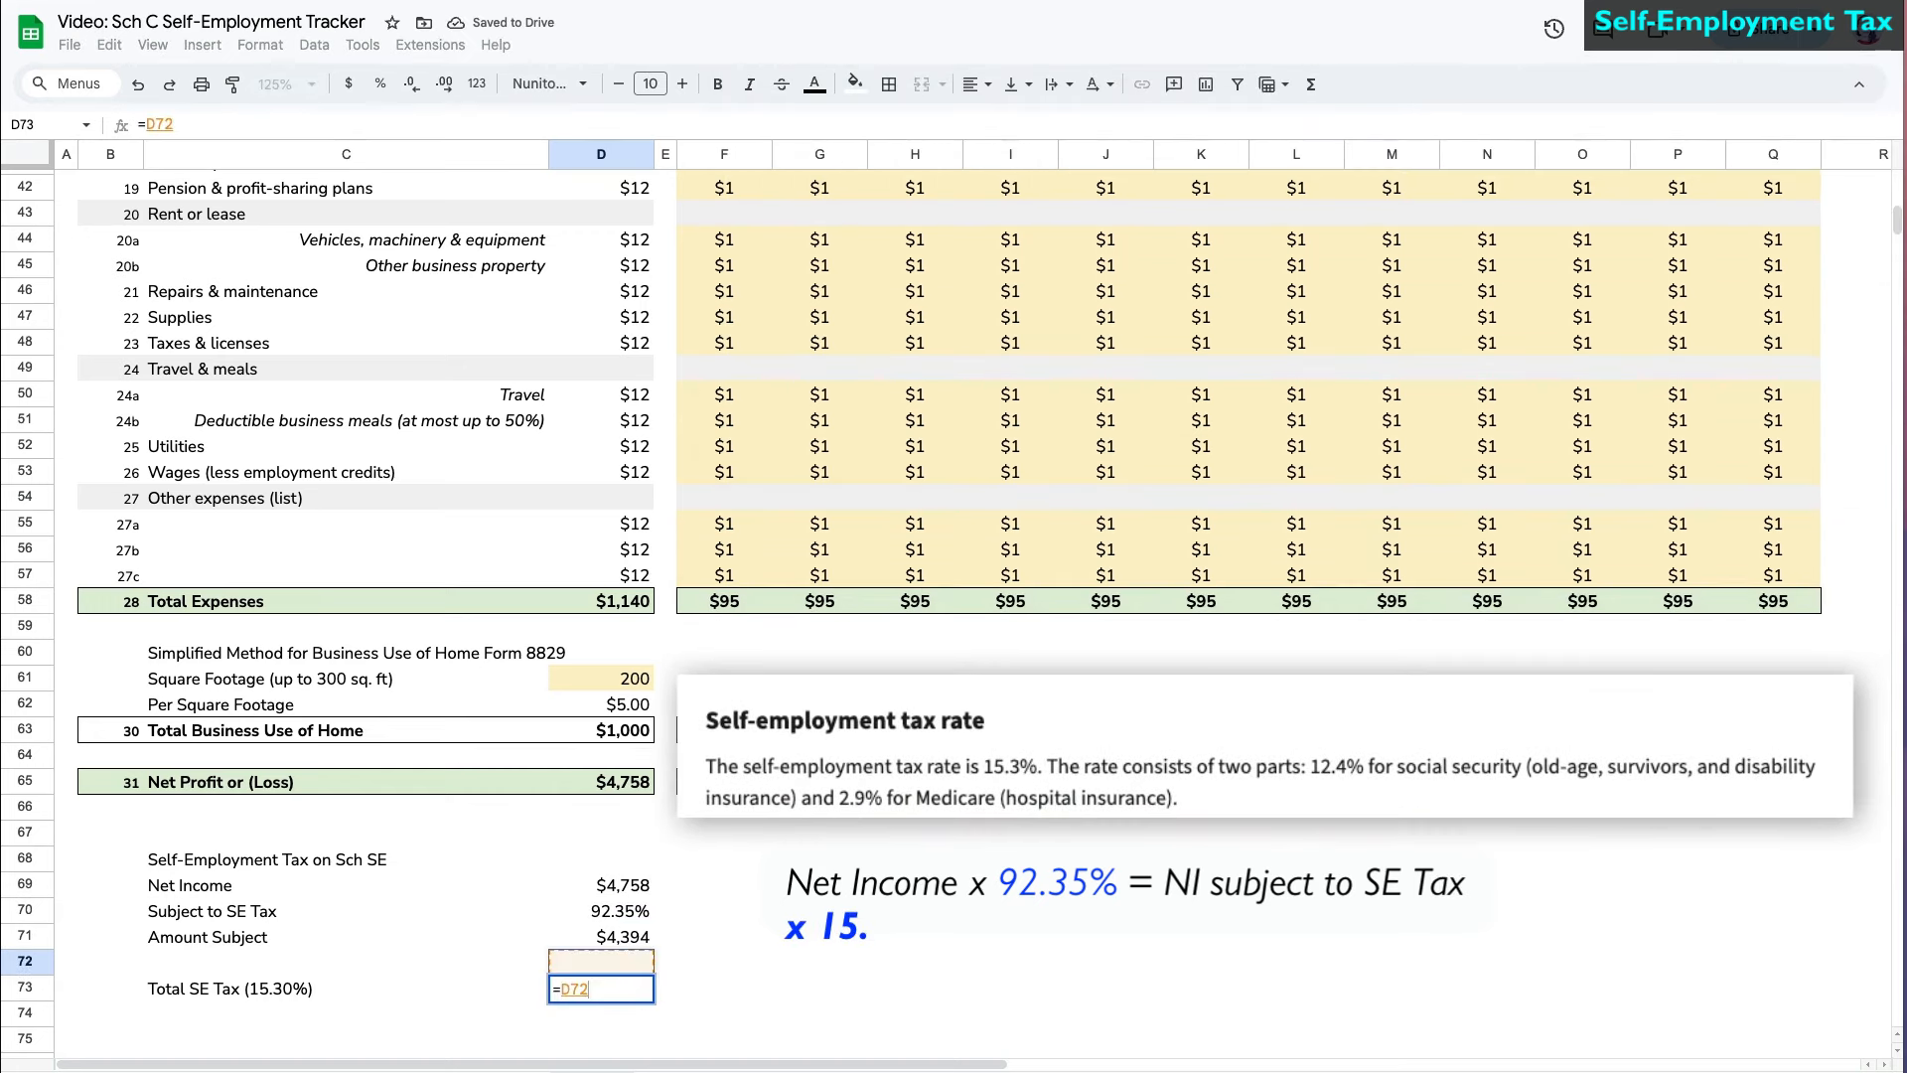
type("*")
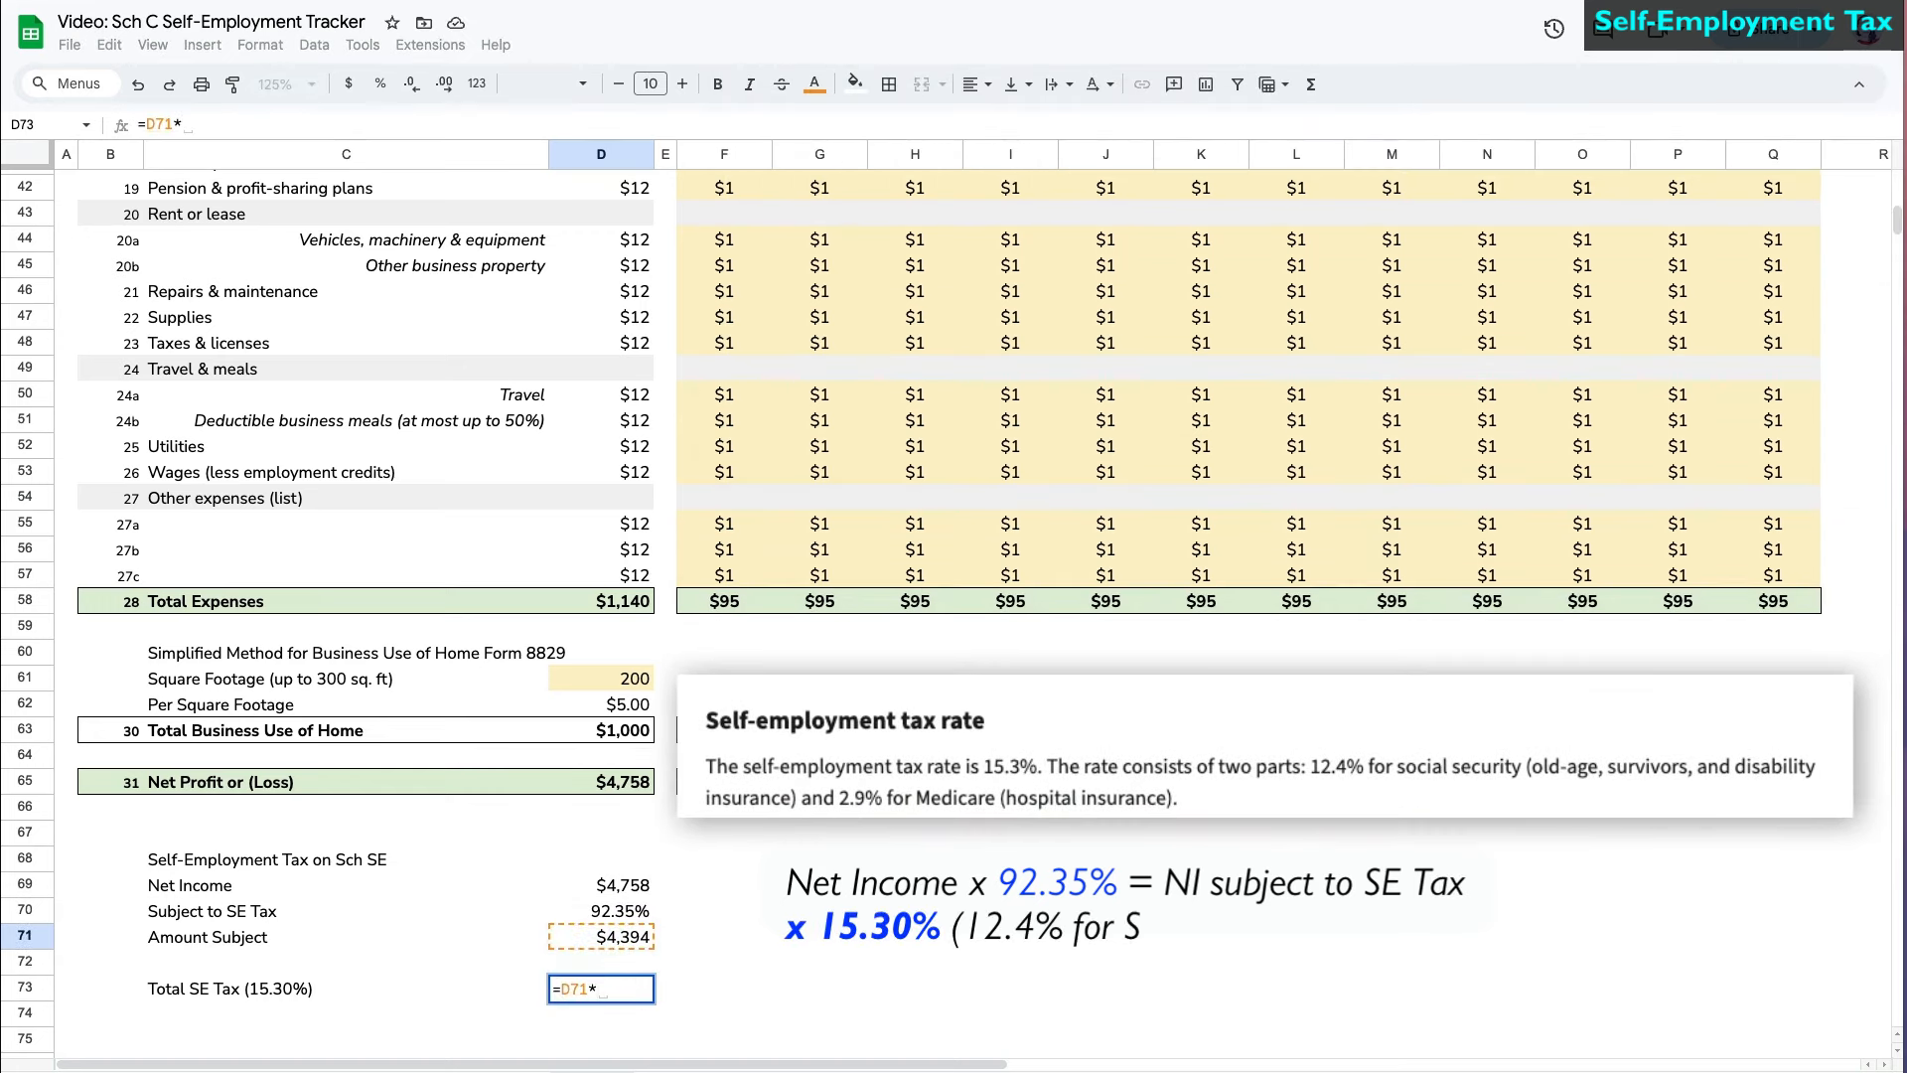
type("15.30")
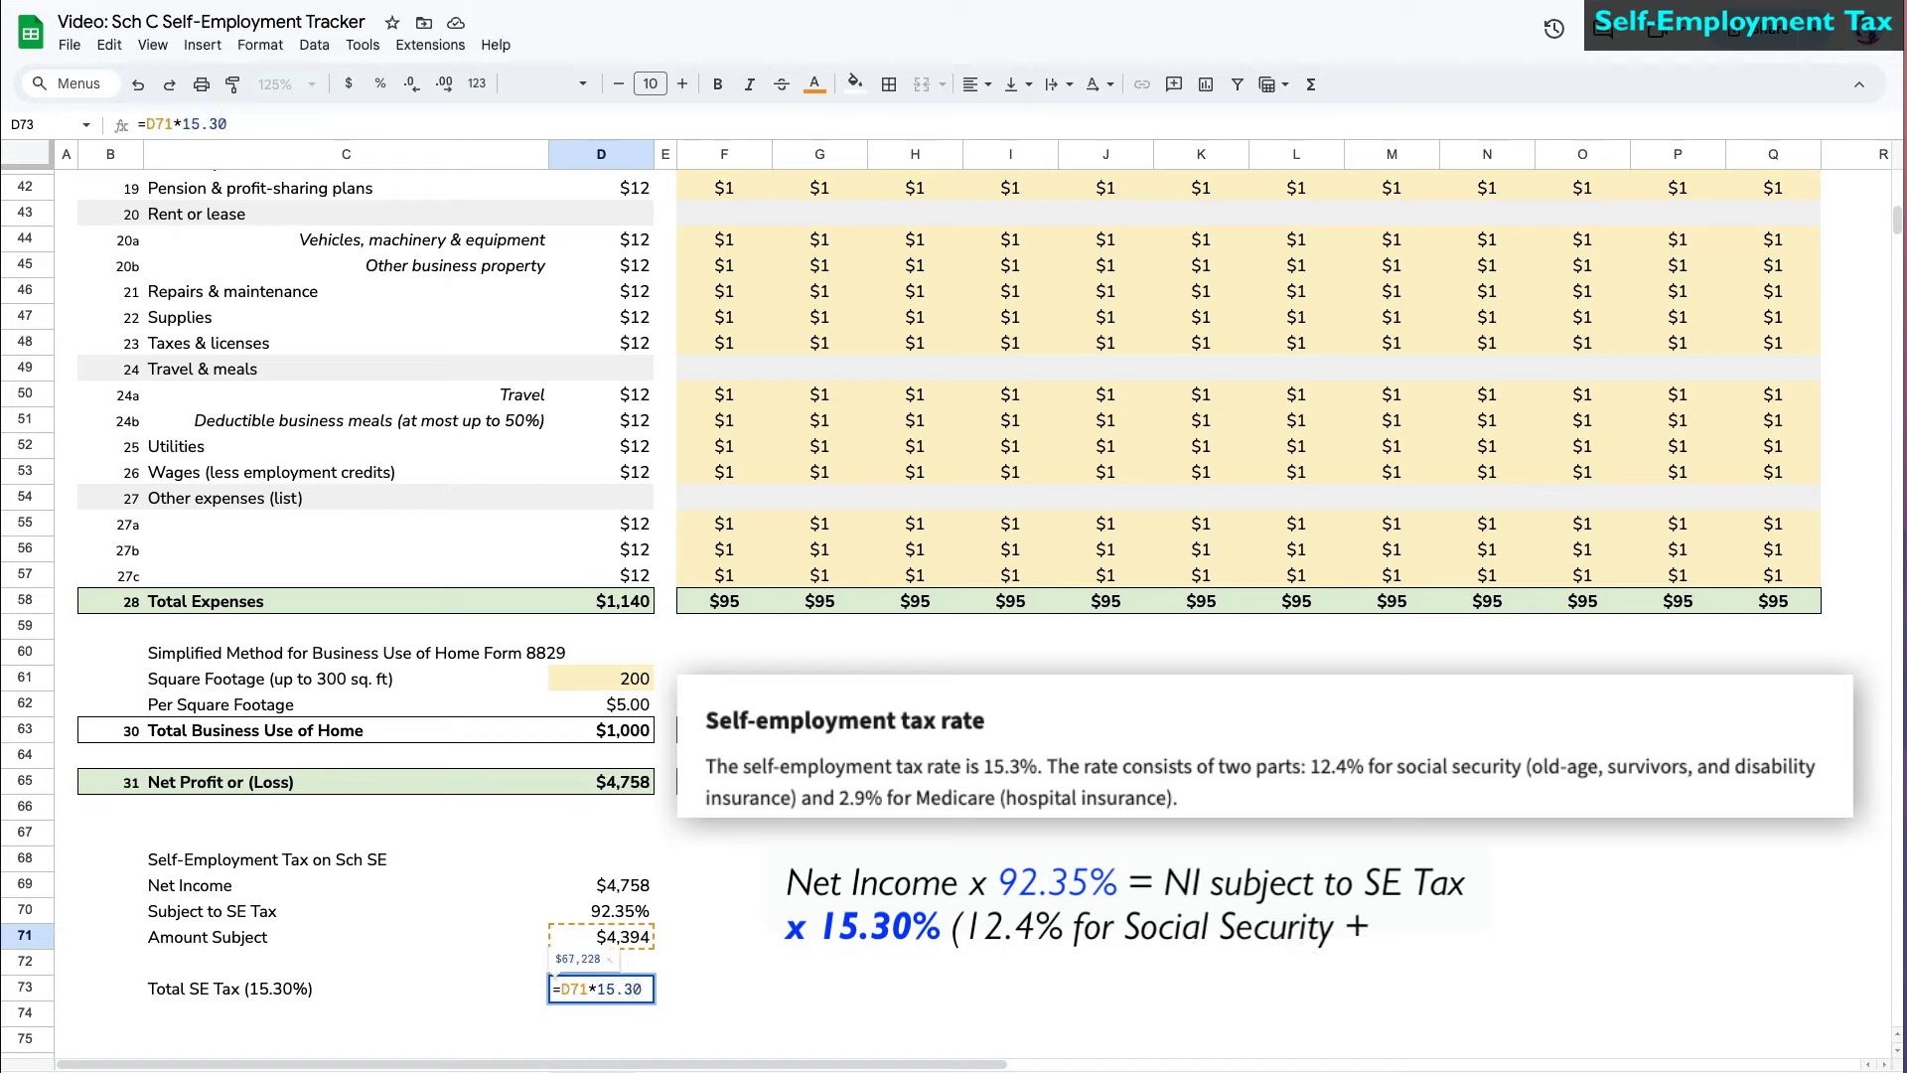
type("%")
key("Return")
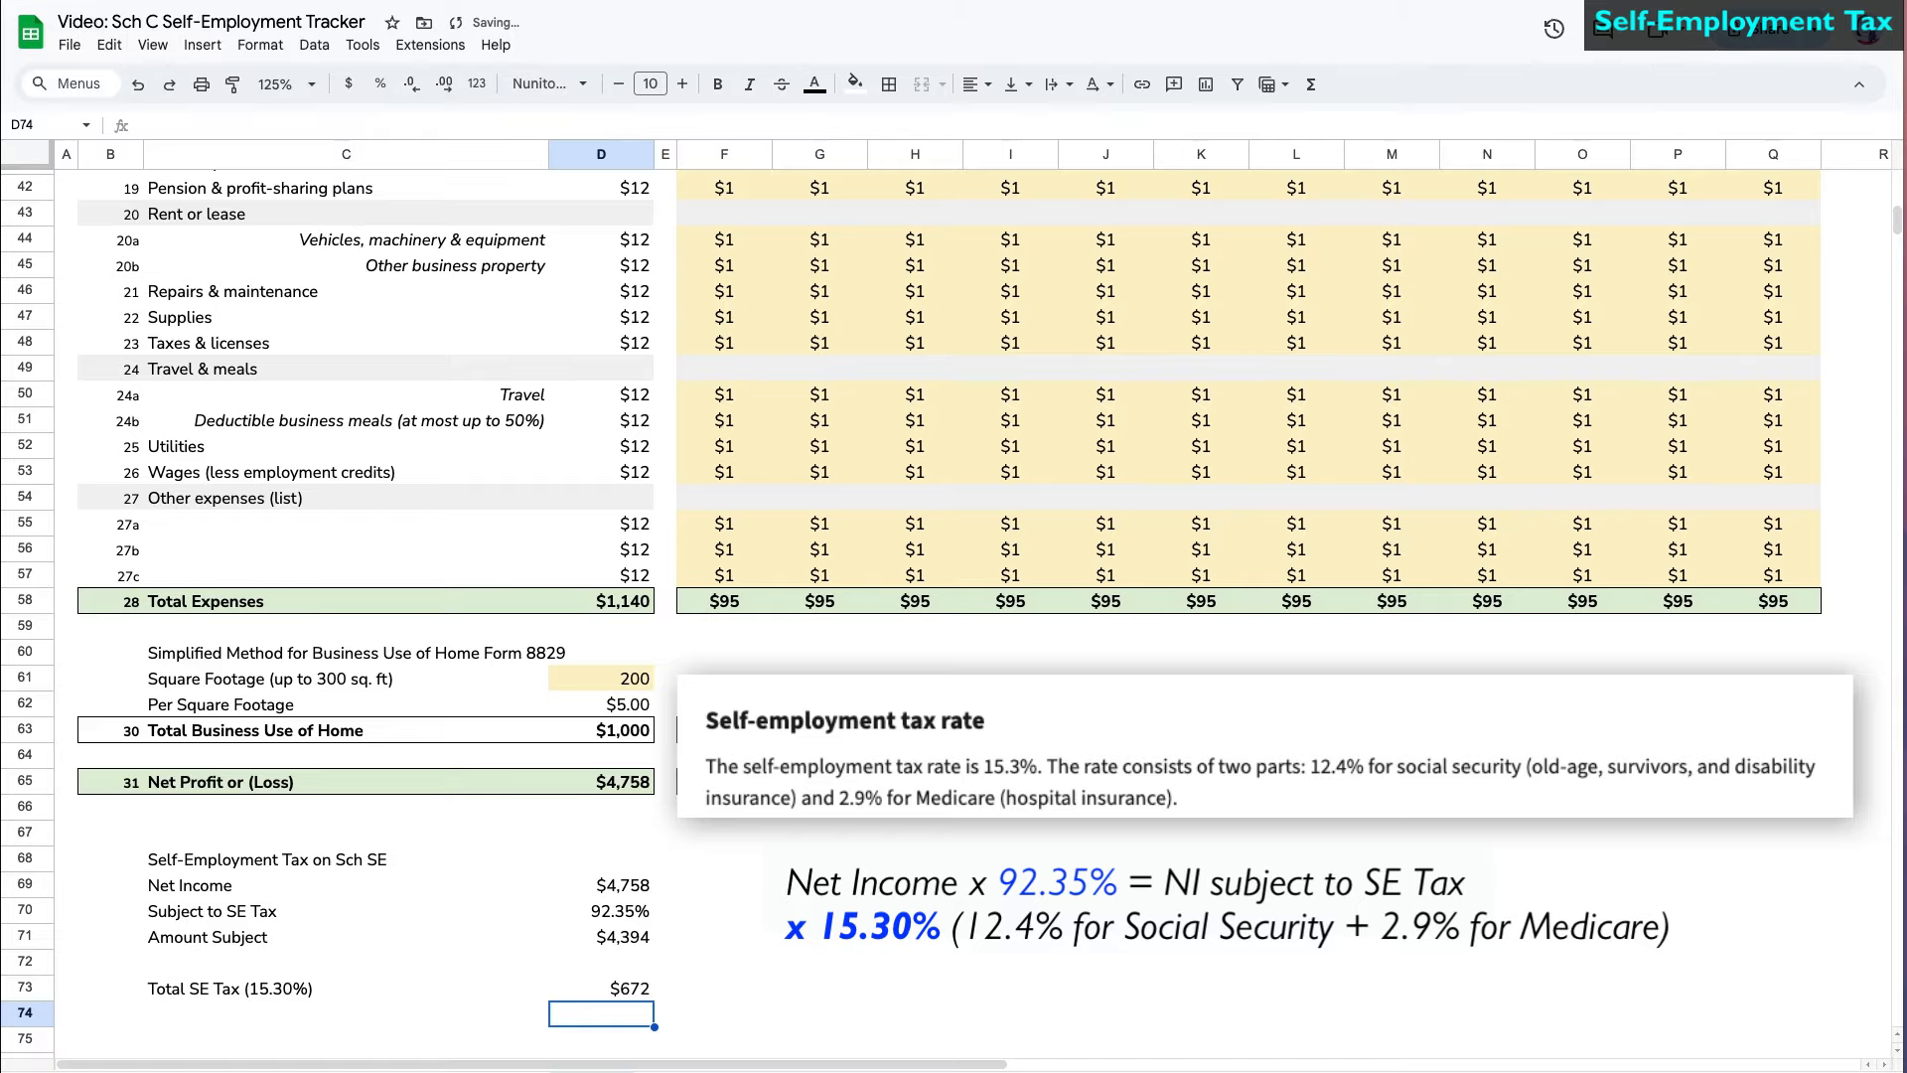
- Copy the self-employment tax calculations in D69:D73 to the monthly columns F through Q
left_click_drag(623, 885, 629, 988)
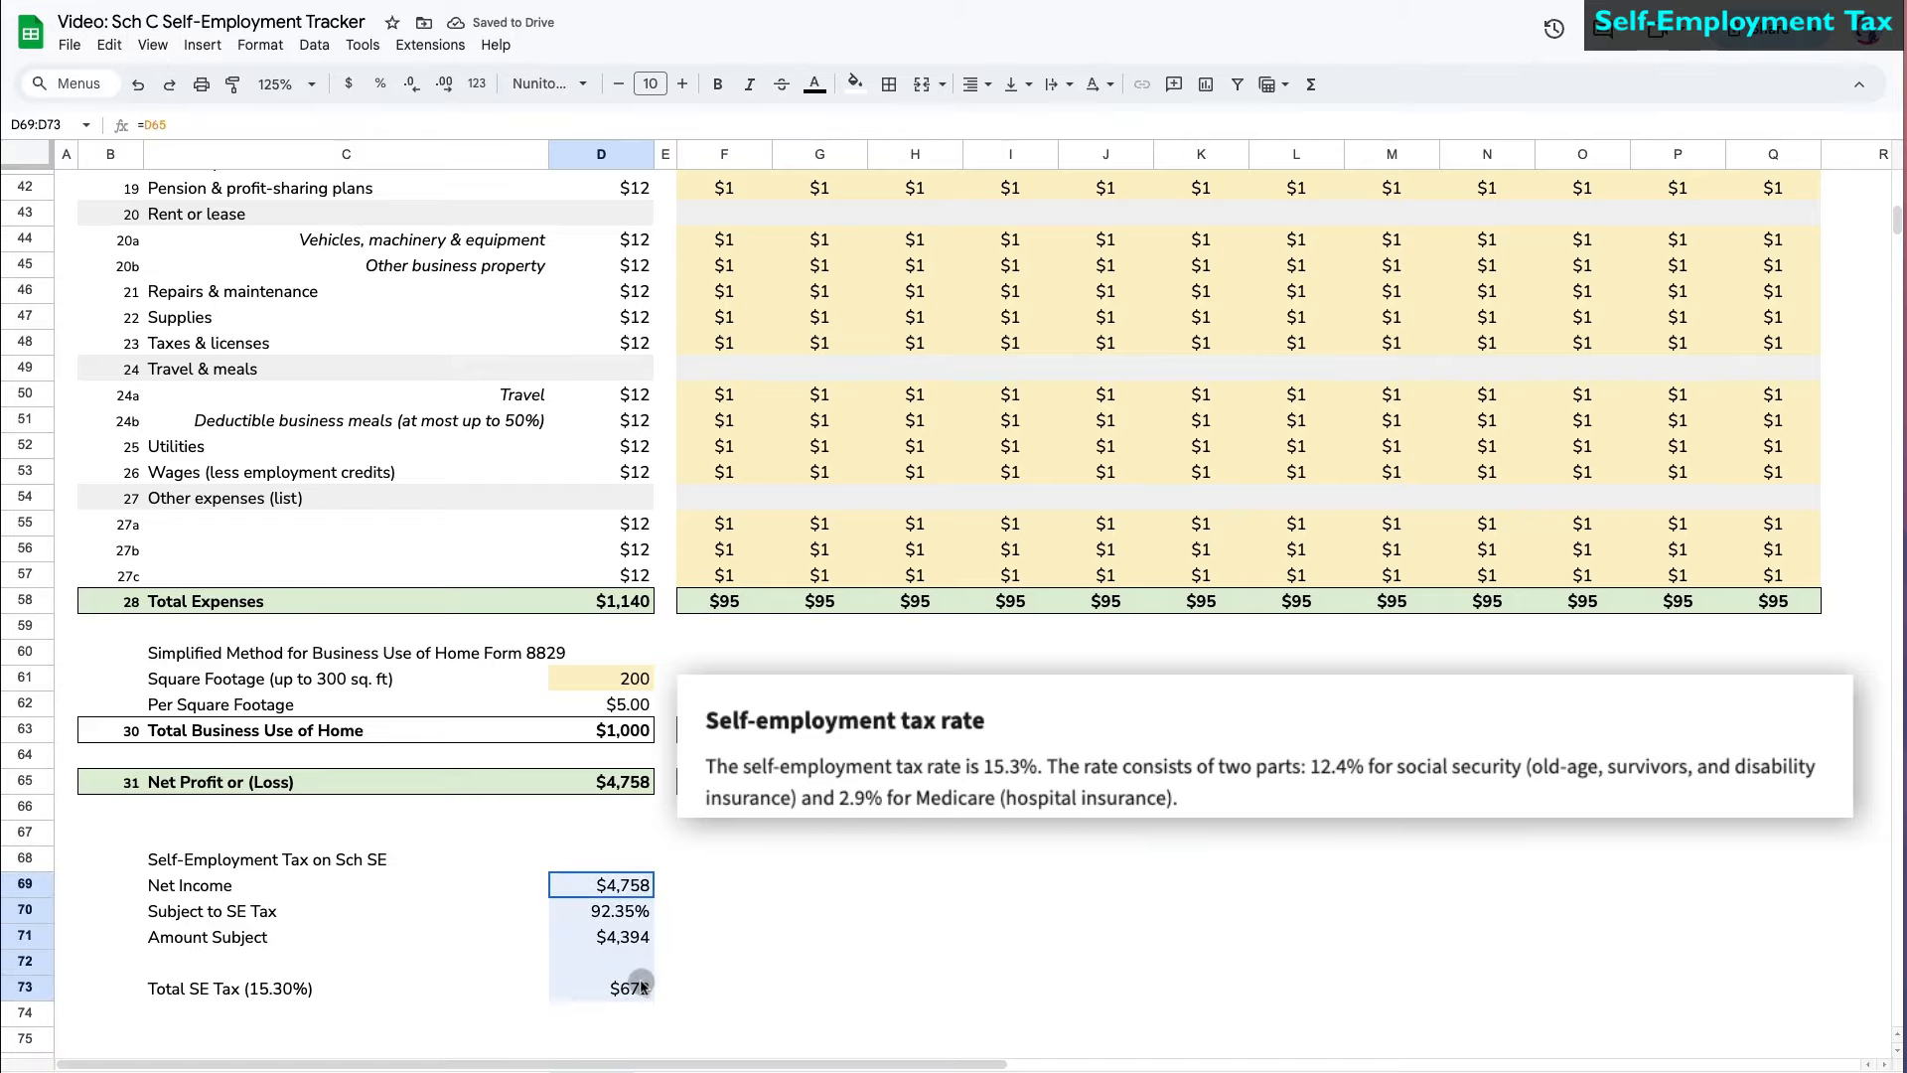
key("ctrl+c")
left_click_drag(725, 885, 1778, 885)
key("ctrl+v")
left_click(1232, 1018)
- Check the copied formulas in F73 and G71, and clear the monthly Subject to SE Tax percentages in F70:Q70
left_click(753, 989)
left_click(545, 126)
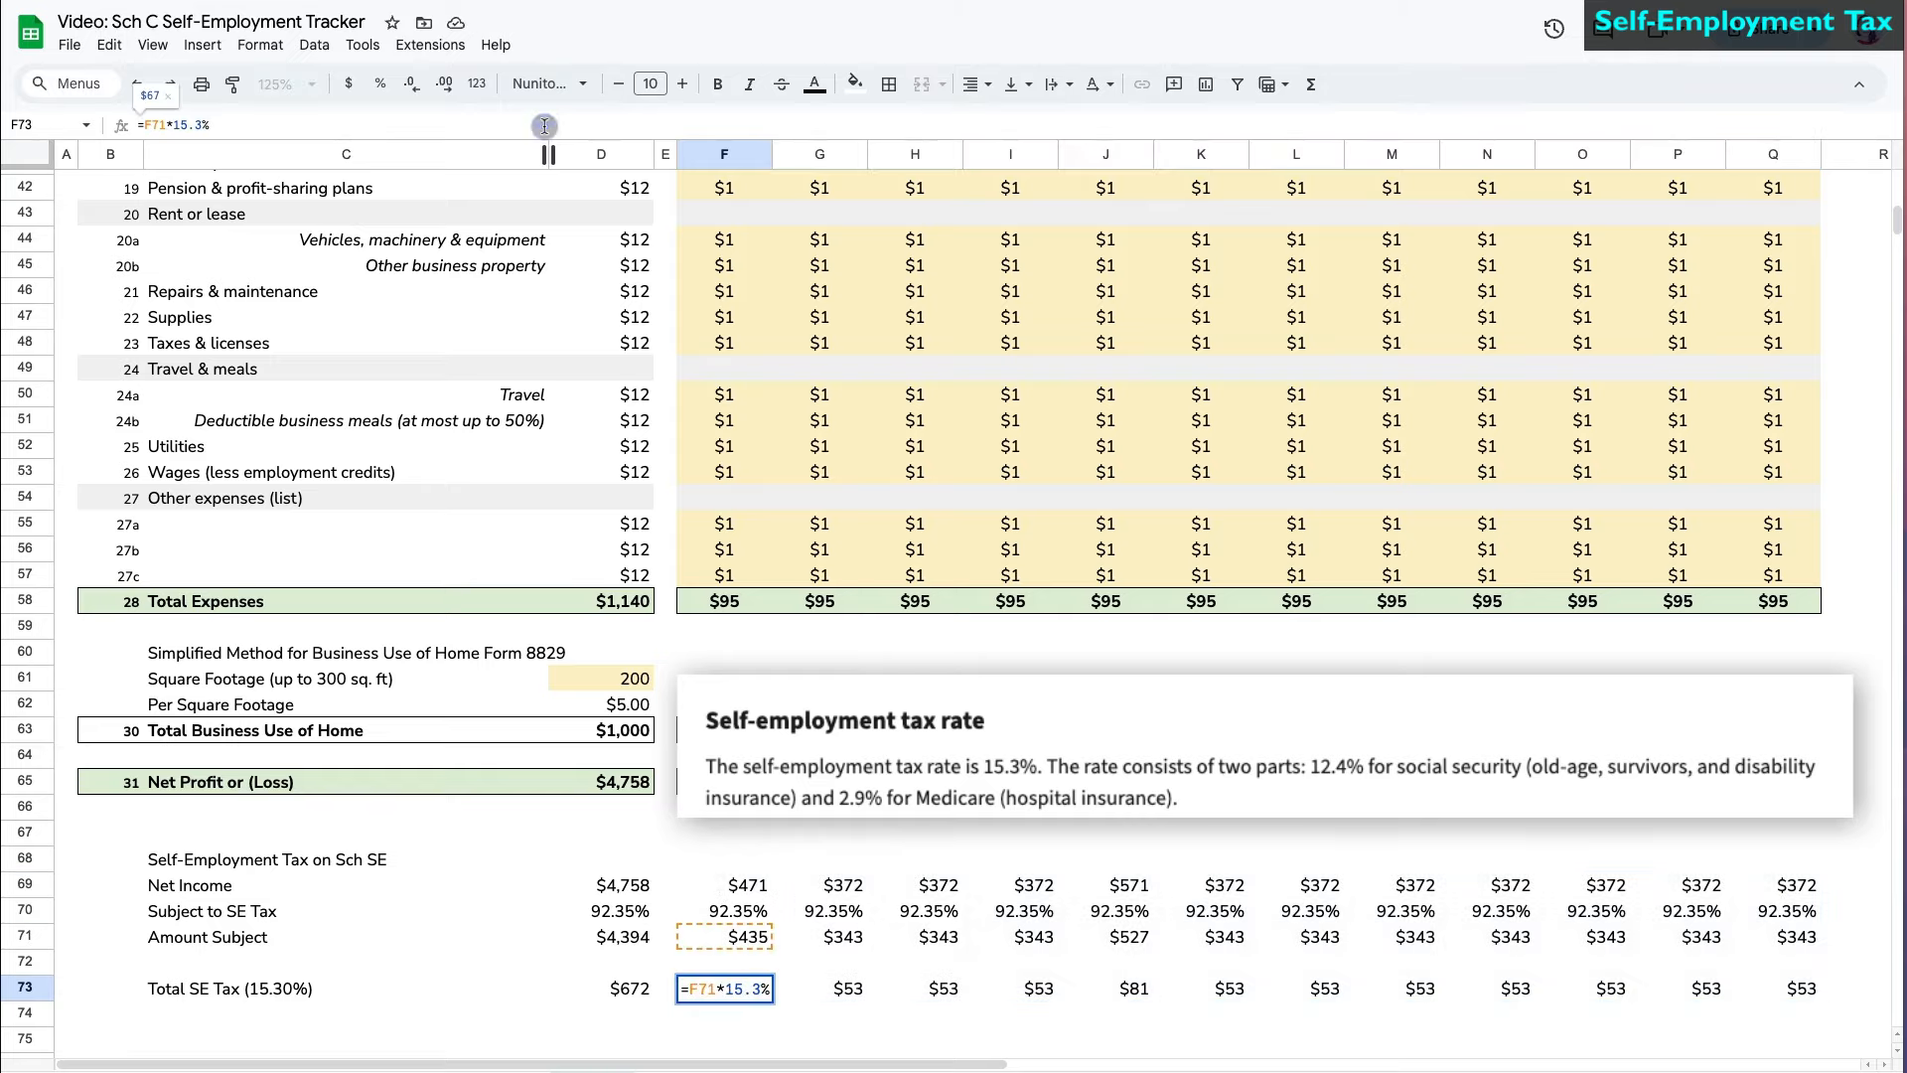
key("Return")
left_click(828, 937)
left_click(737, 127)
key("Return")
left_click_drag(733, 912, 1778, 915)
key("Delete")
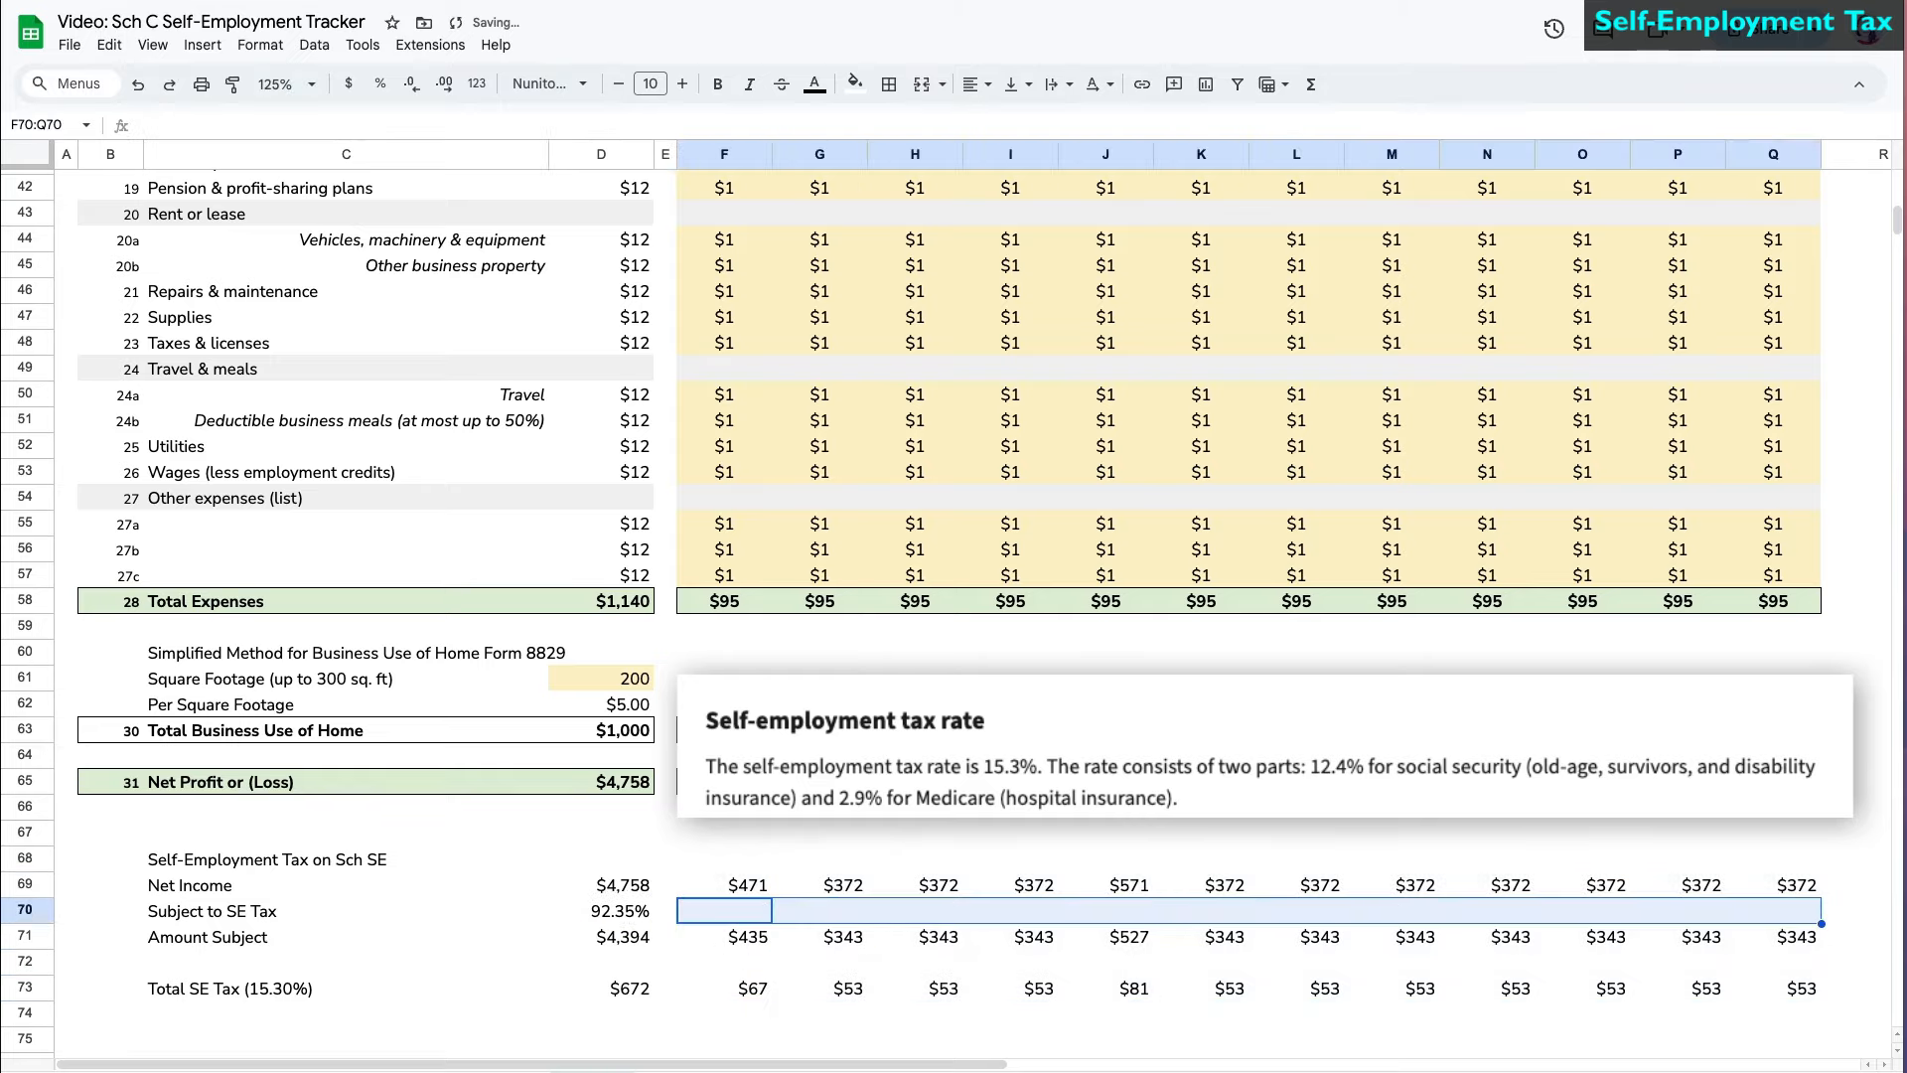
- Apply the blue section-header formatting to the Self-Employment Tax on Sch SE heading in row 68
left_click(1840, 883)
scroll(72, 274, "up", 5)
left_click(25, 262)
scroll(72, 274, "down", 7)
left_click(26, 627)
key("ctrl+alt+v")
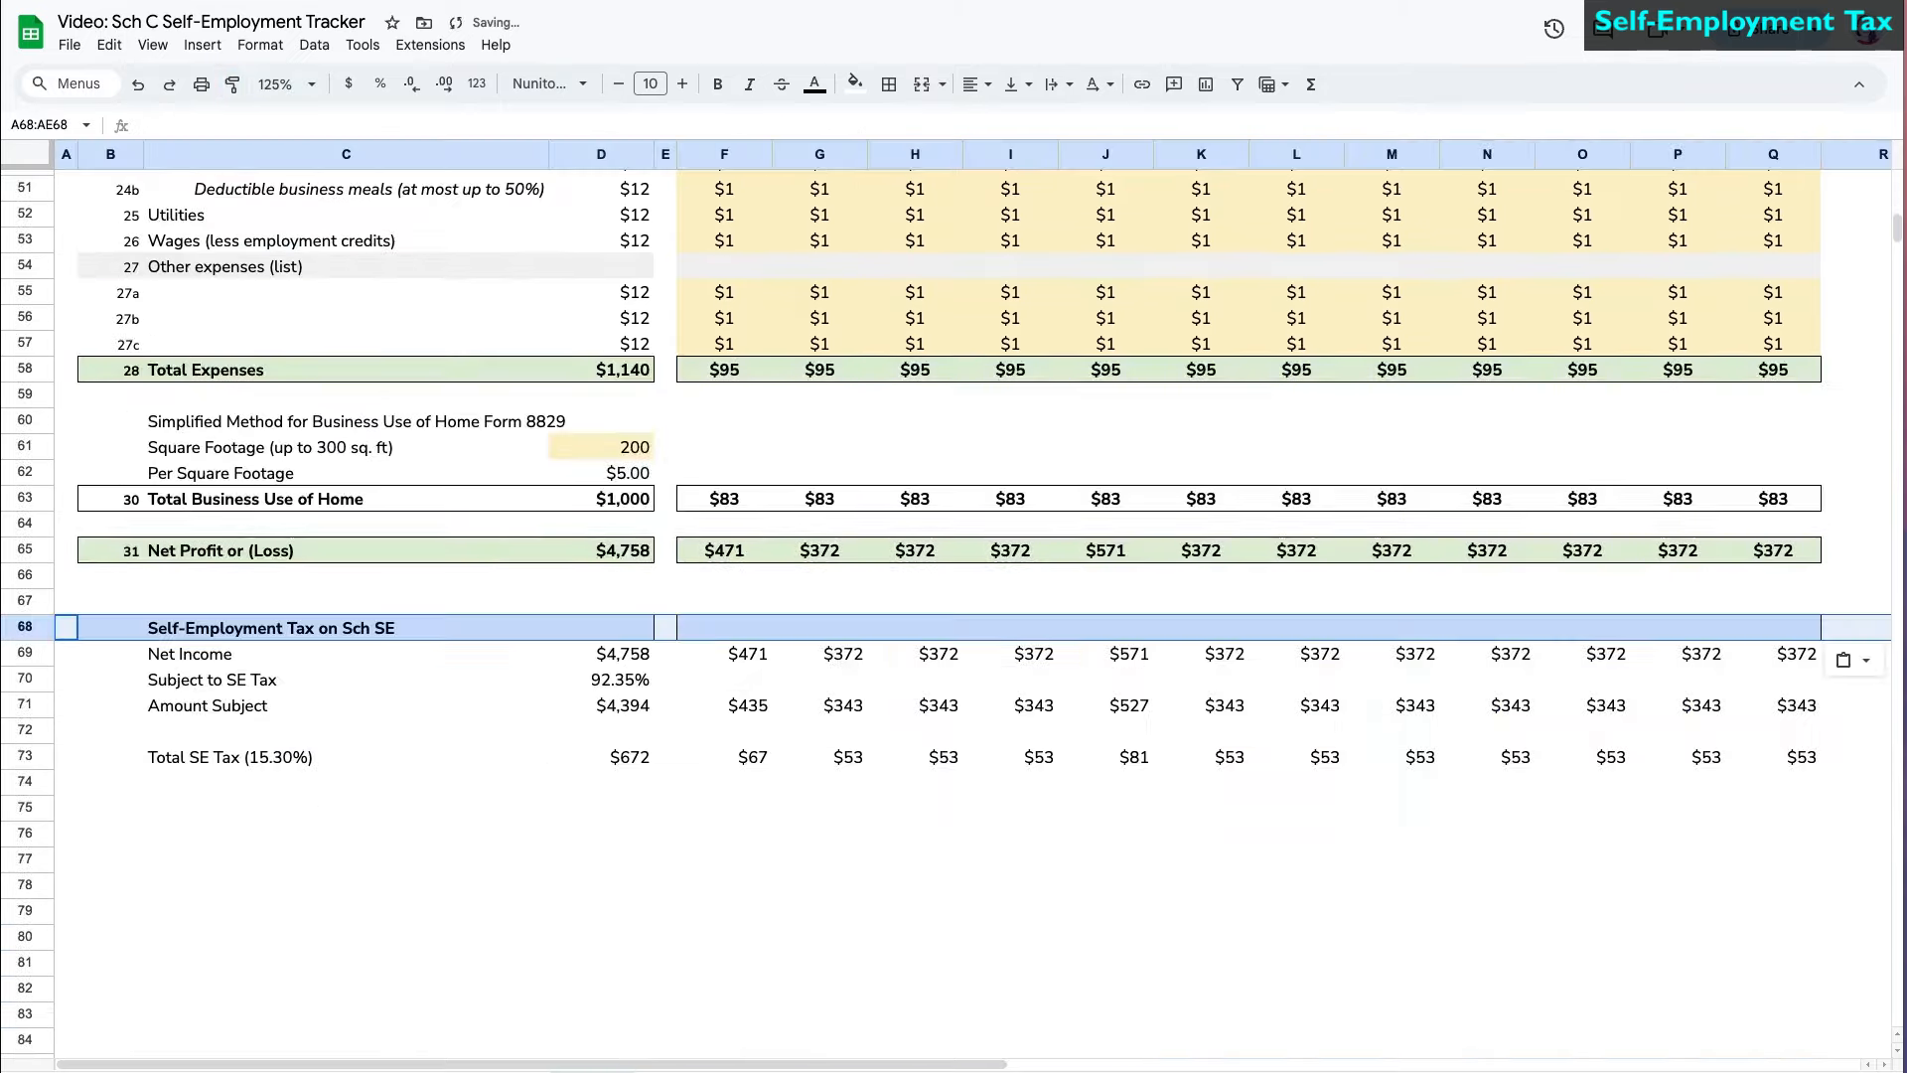
- Apply the Net Profit row 65 formatting to Total SE Tax row 73, and outline the self-employment tax rows 69 to 71
left_click(26, 550)
left_click(26, 756)
left_click_drag(127, 628, 606, 705)
left_click(350, 664)
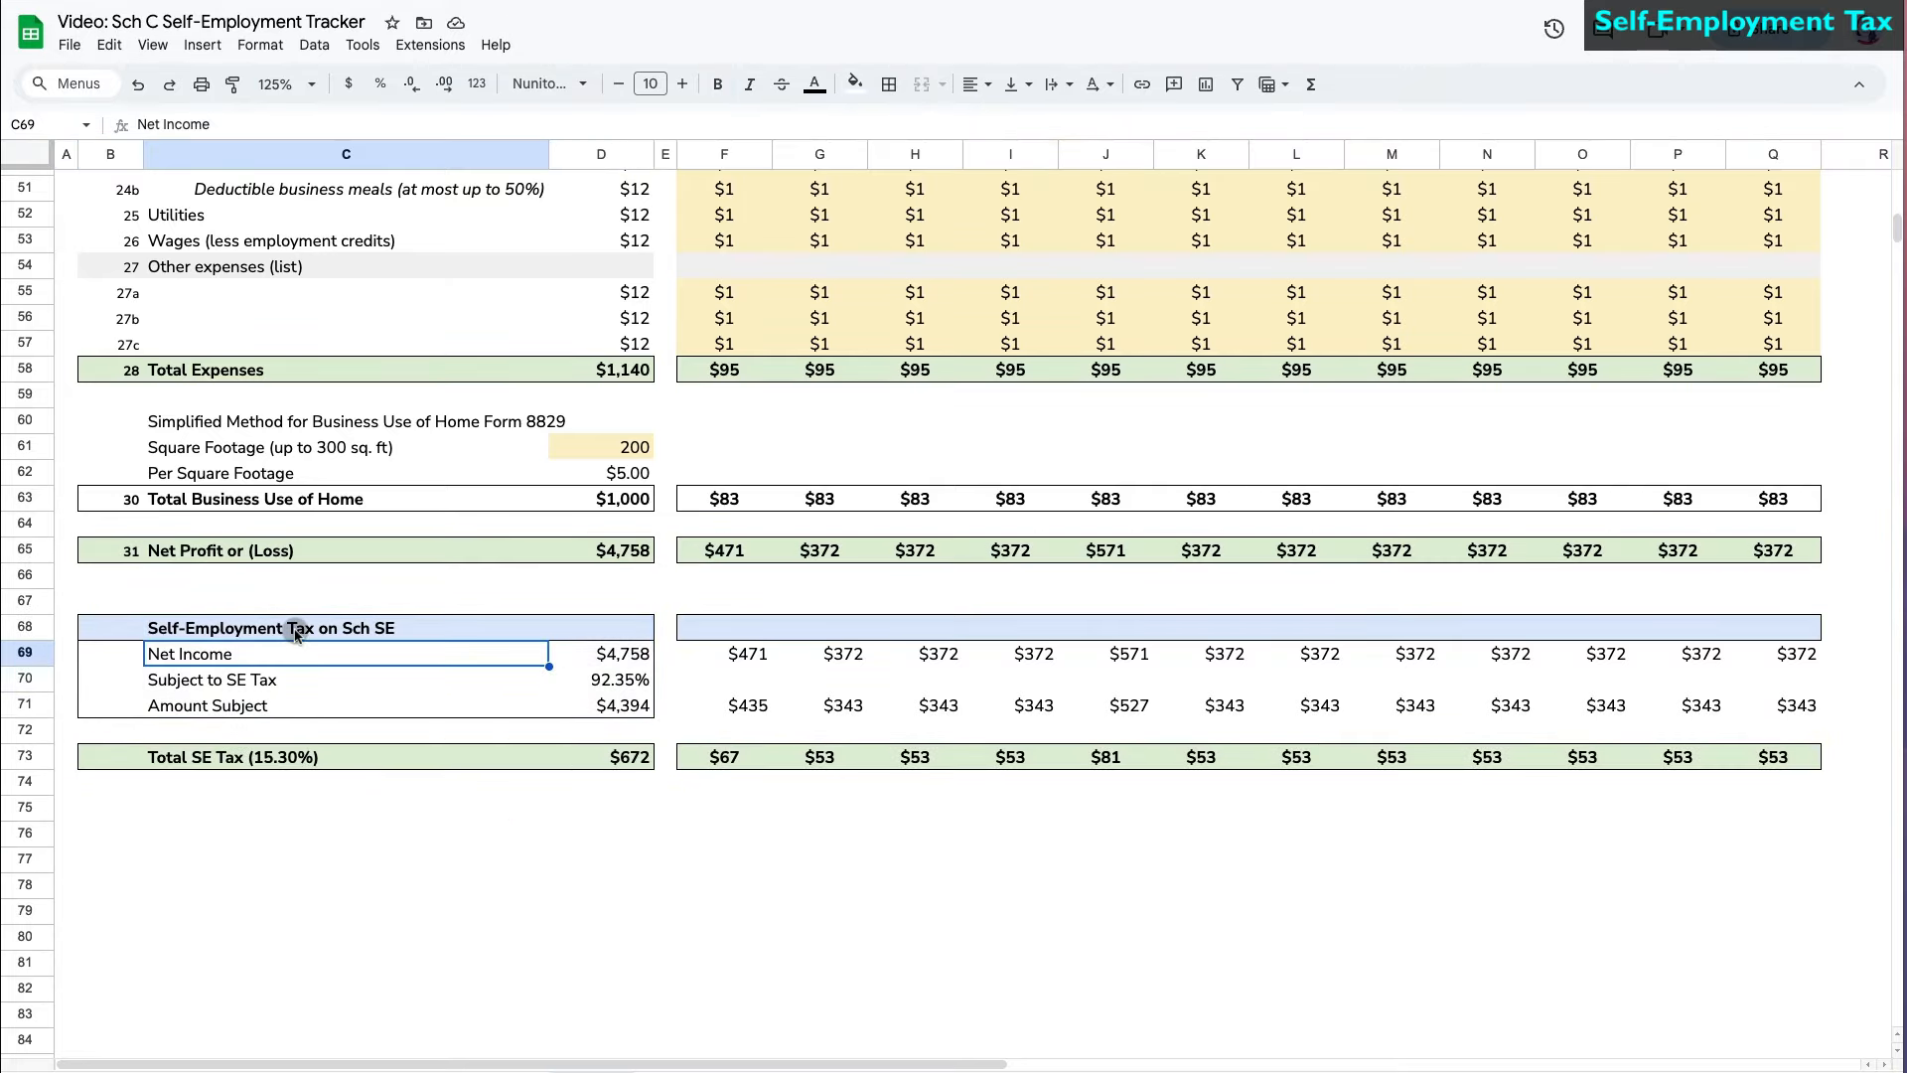
left_click(735, 858)
- Link summary cell G7 to the Total SE Tax label in C73
scroll(774, 924, "up", 10)
scroll(774, 924, "up", 7)
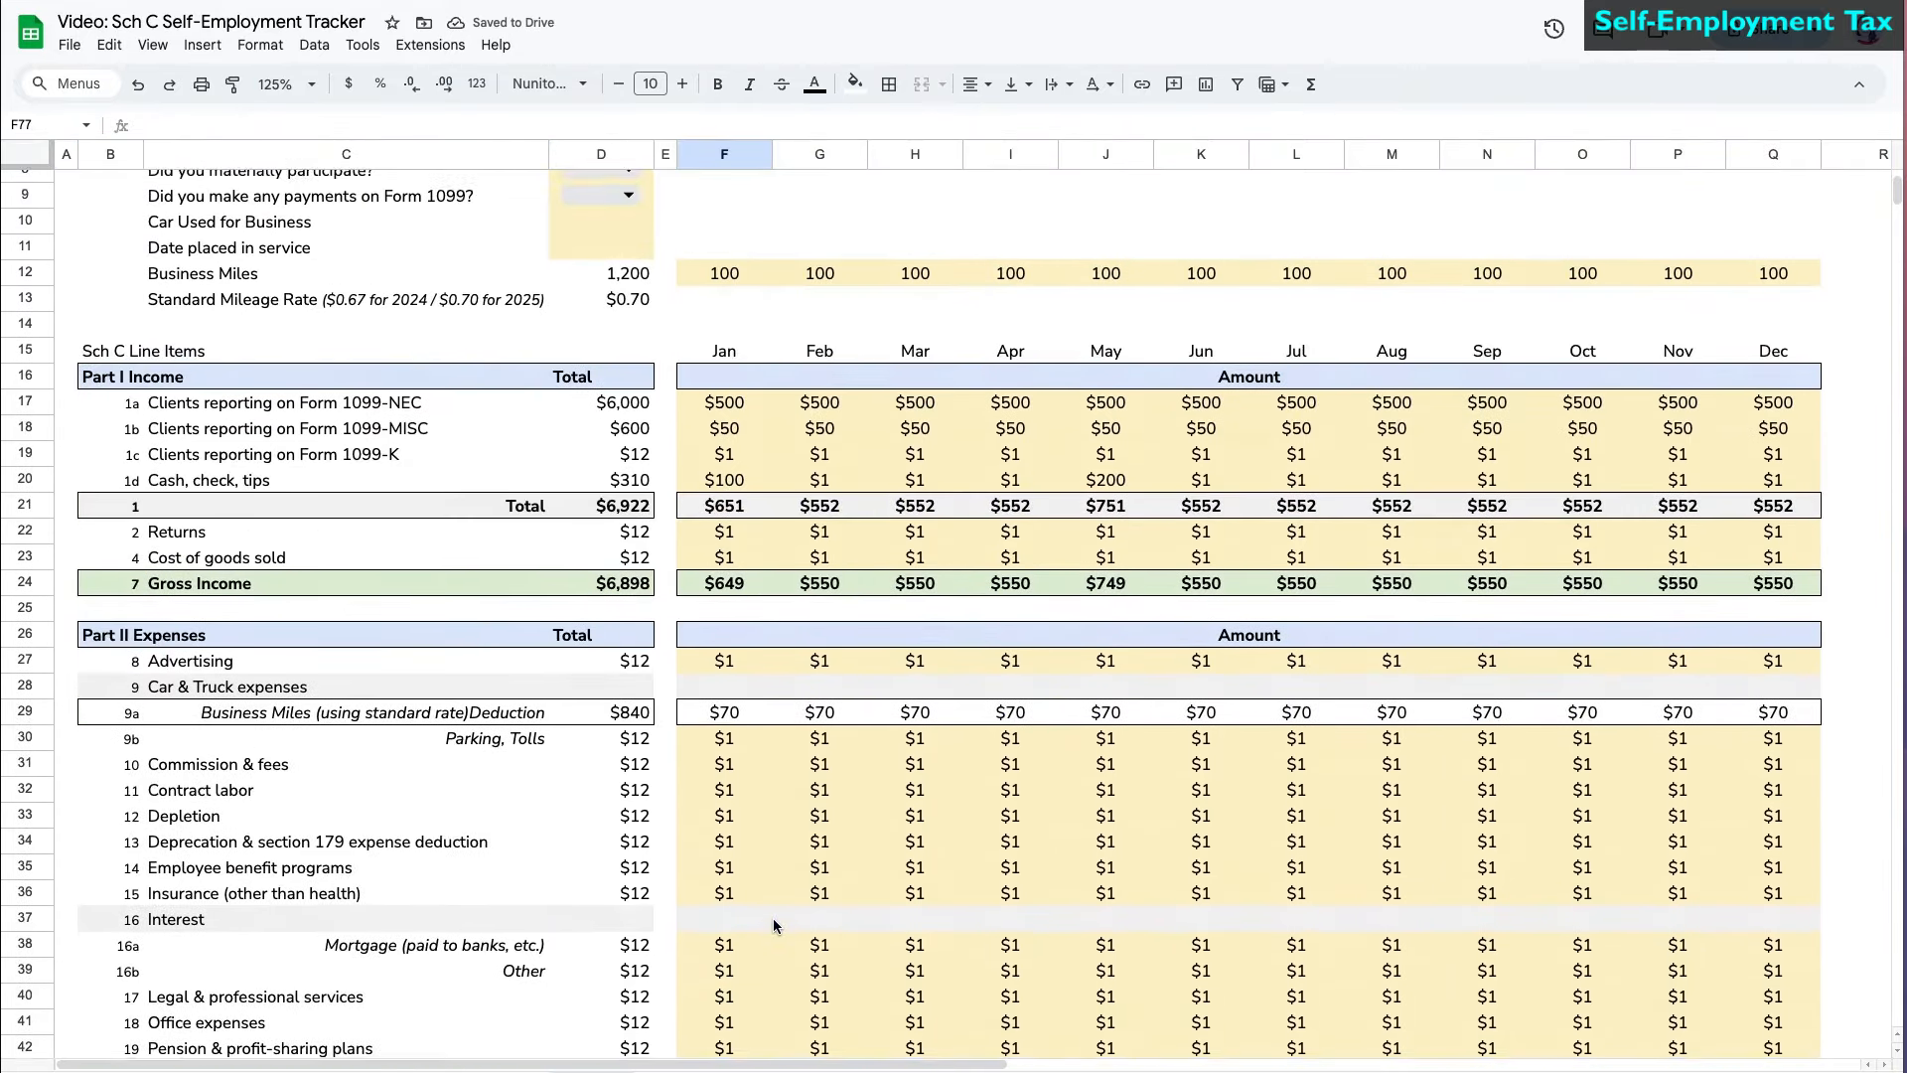
left_click(824, 308)
type("=")
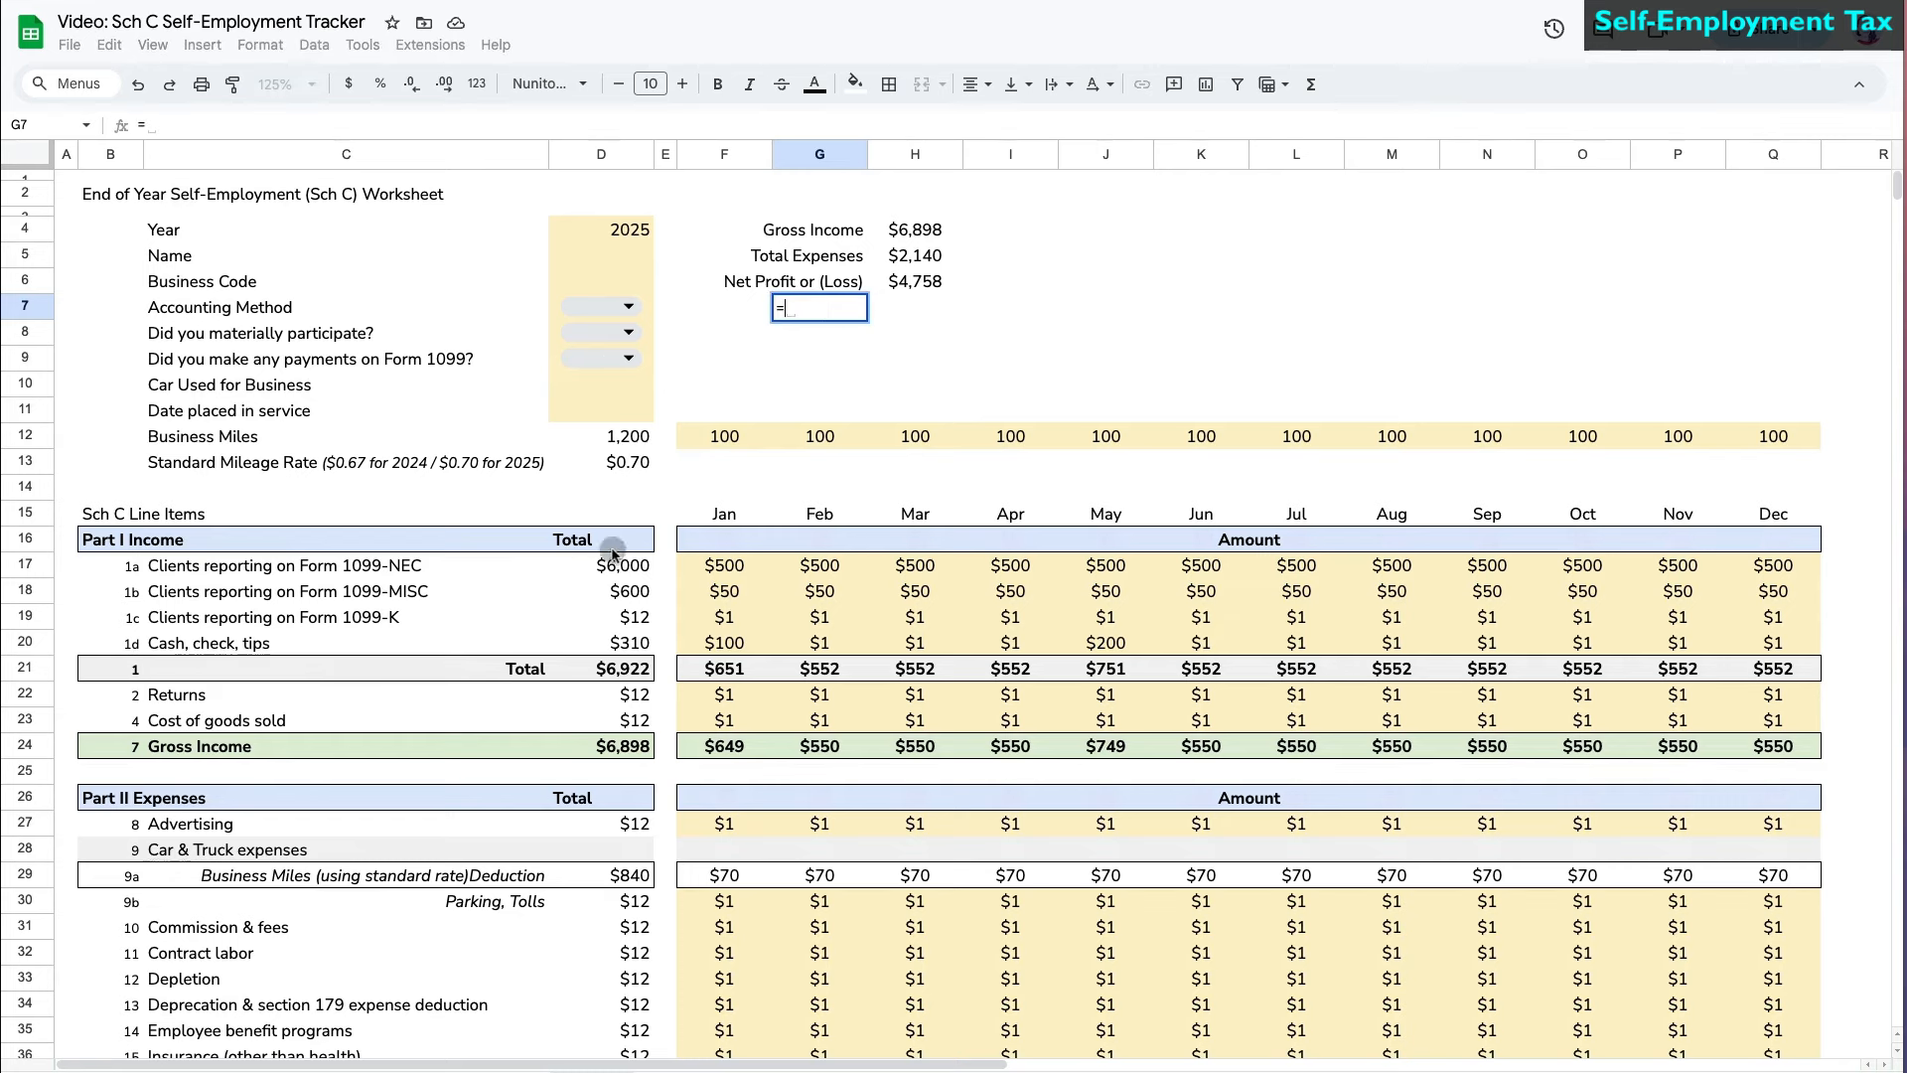
scroll(557, 733, "down", 17)
left_click(287, 766)
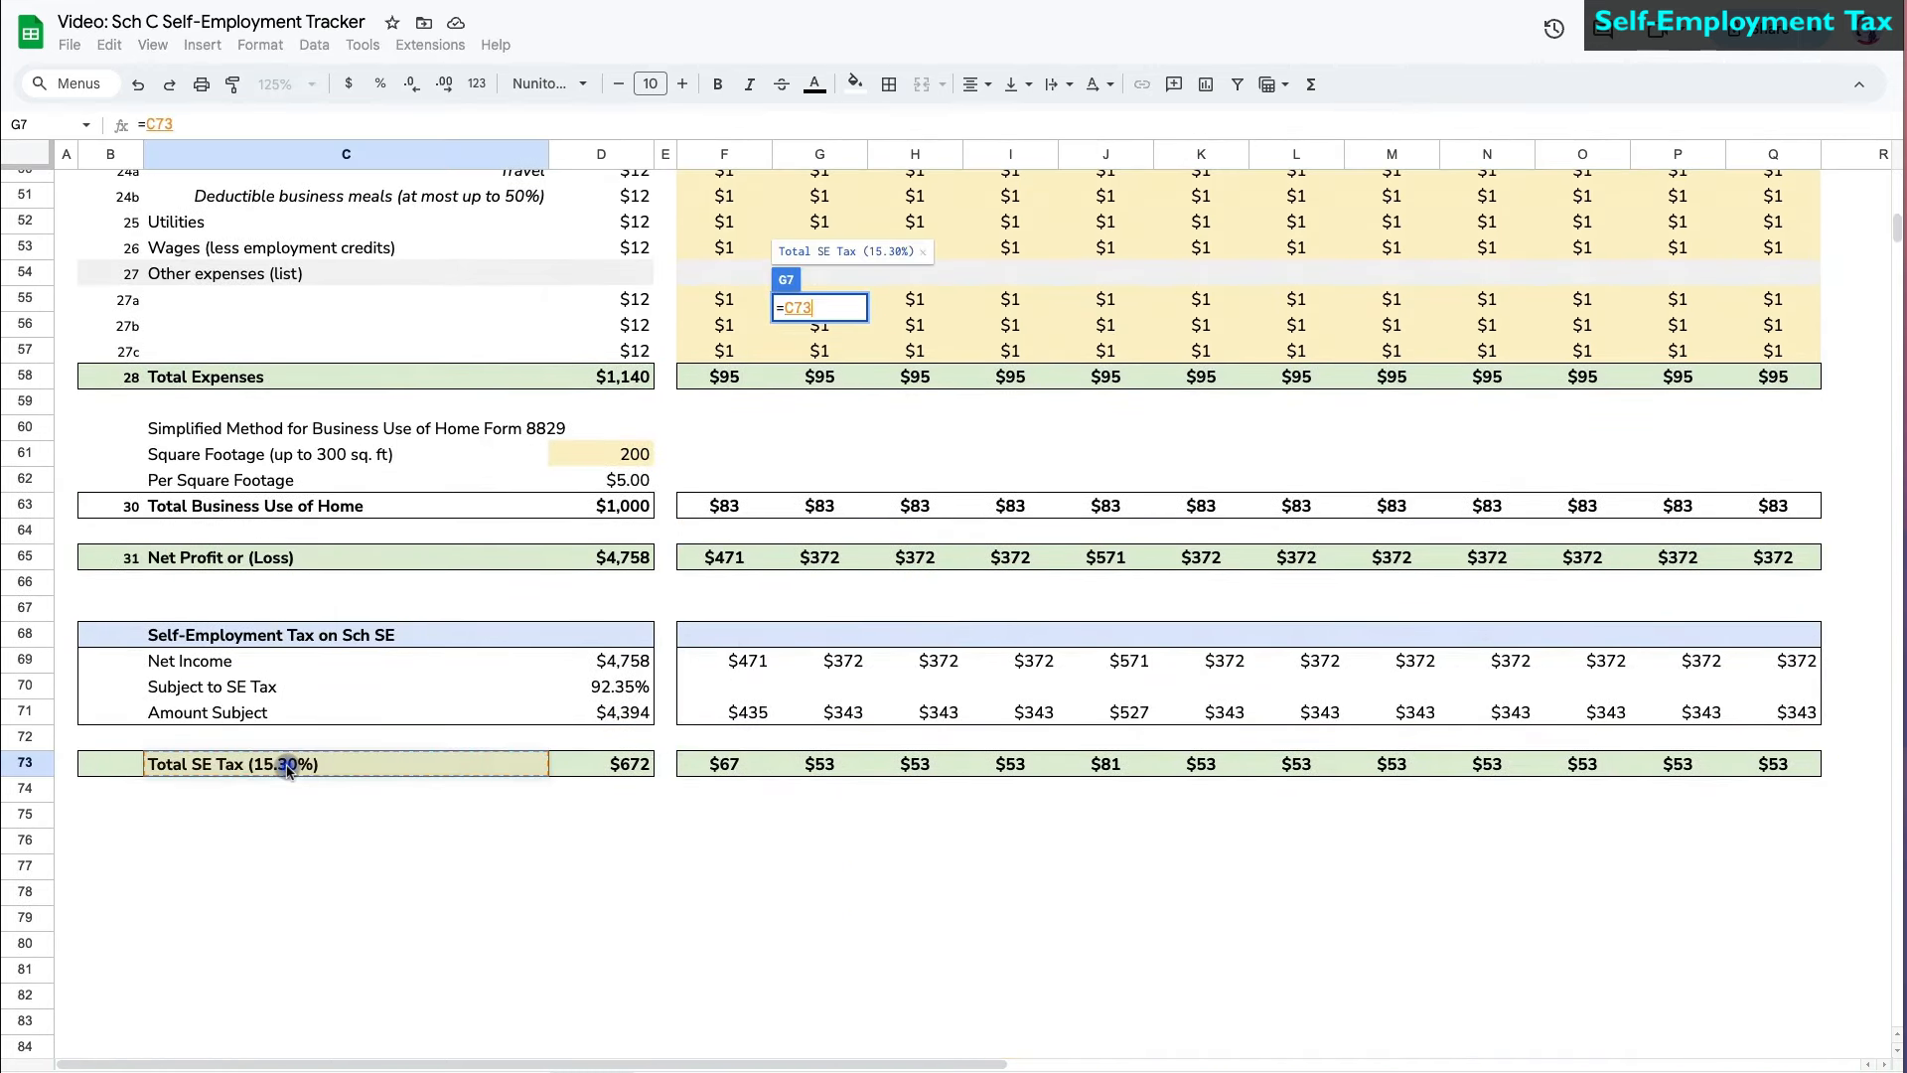
key("Return")
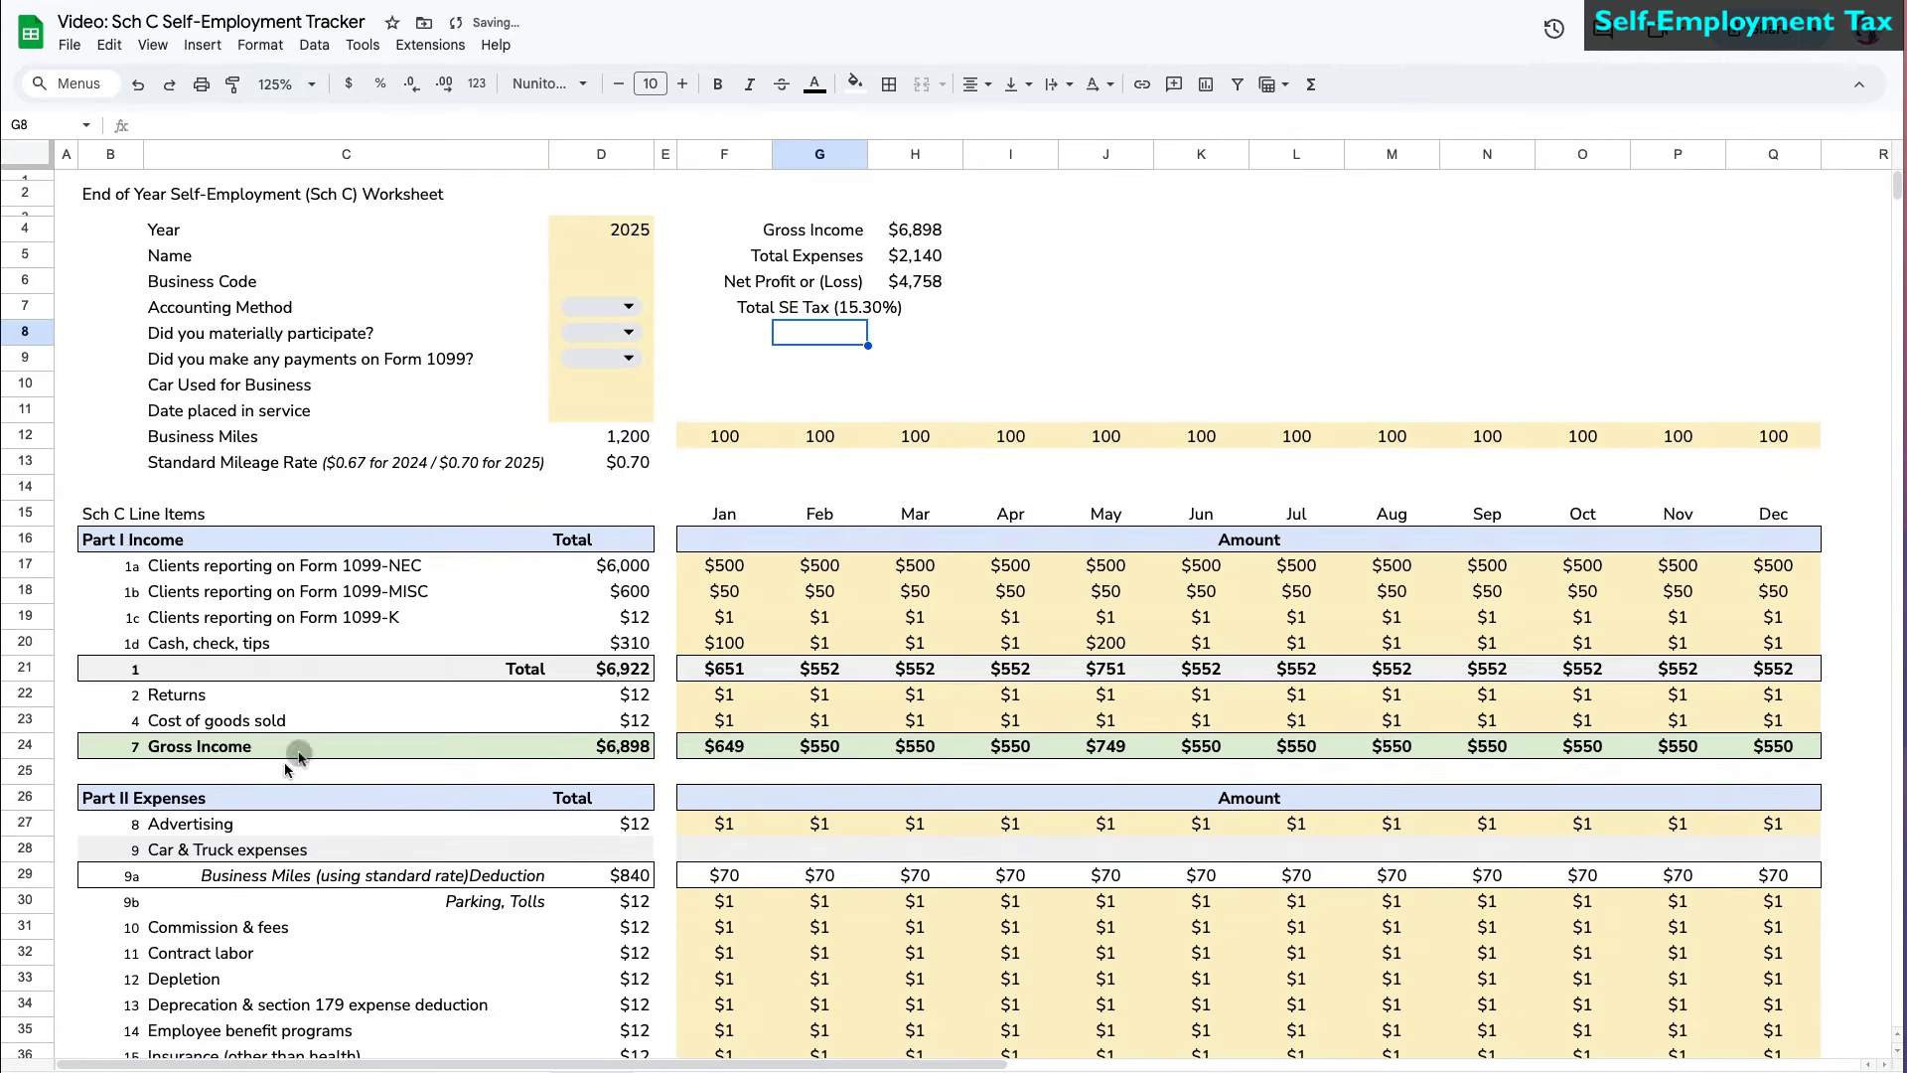
- Link summary cell H7 to the annual Total SE Tax amount in D73
left_click(924, 312)
type("=")
scroll(498, 976, "down", 14)
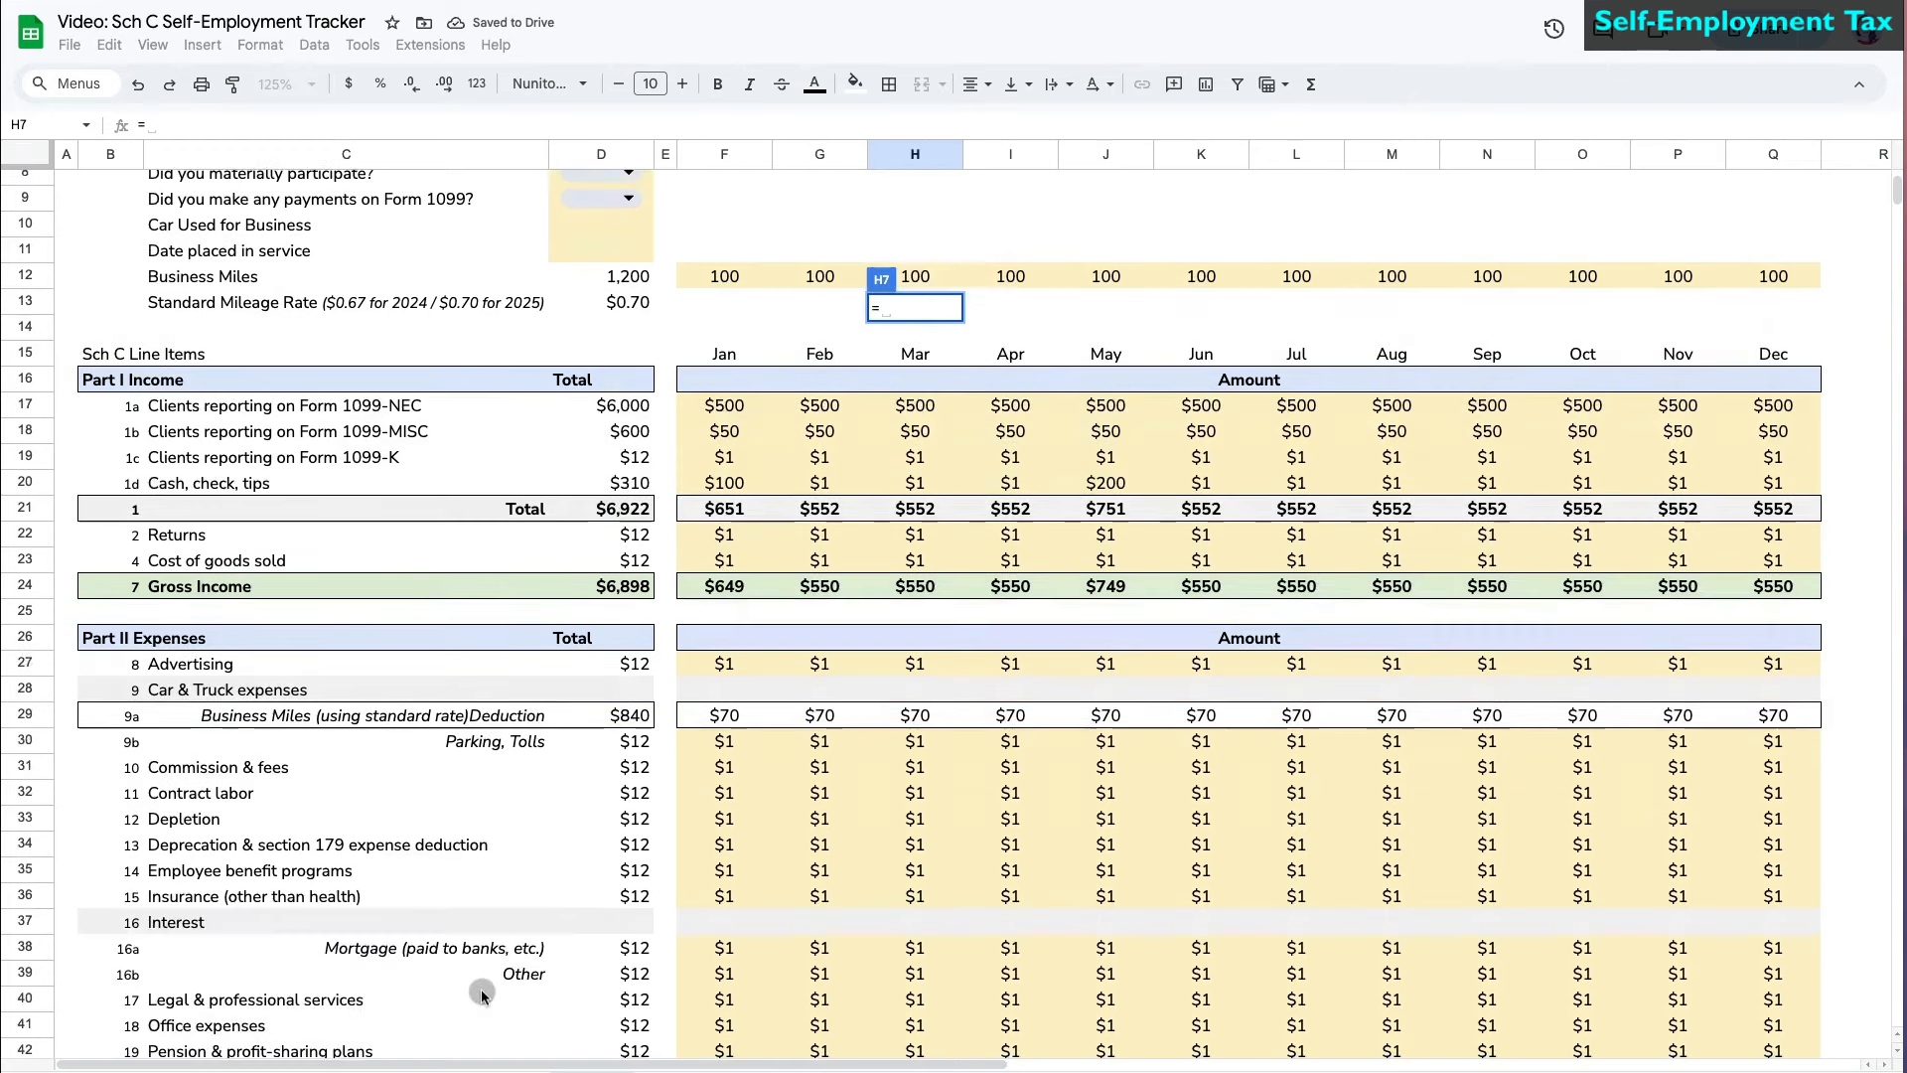
left_click(626, 944)
key("Return")
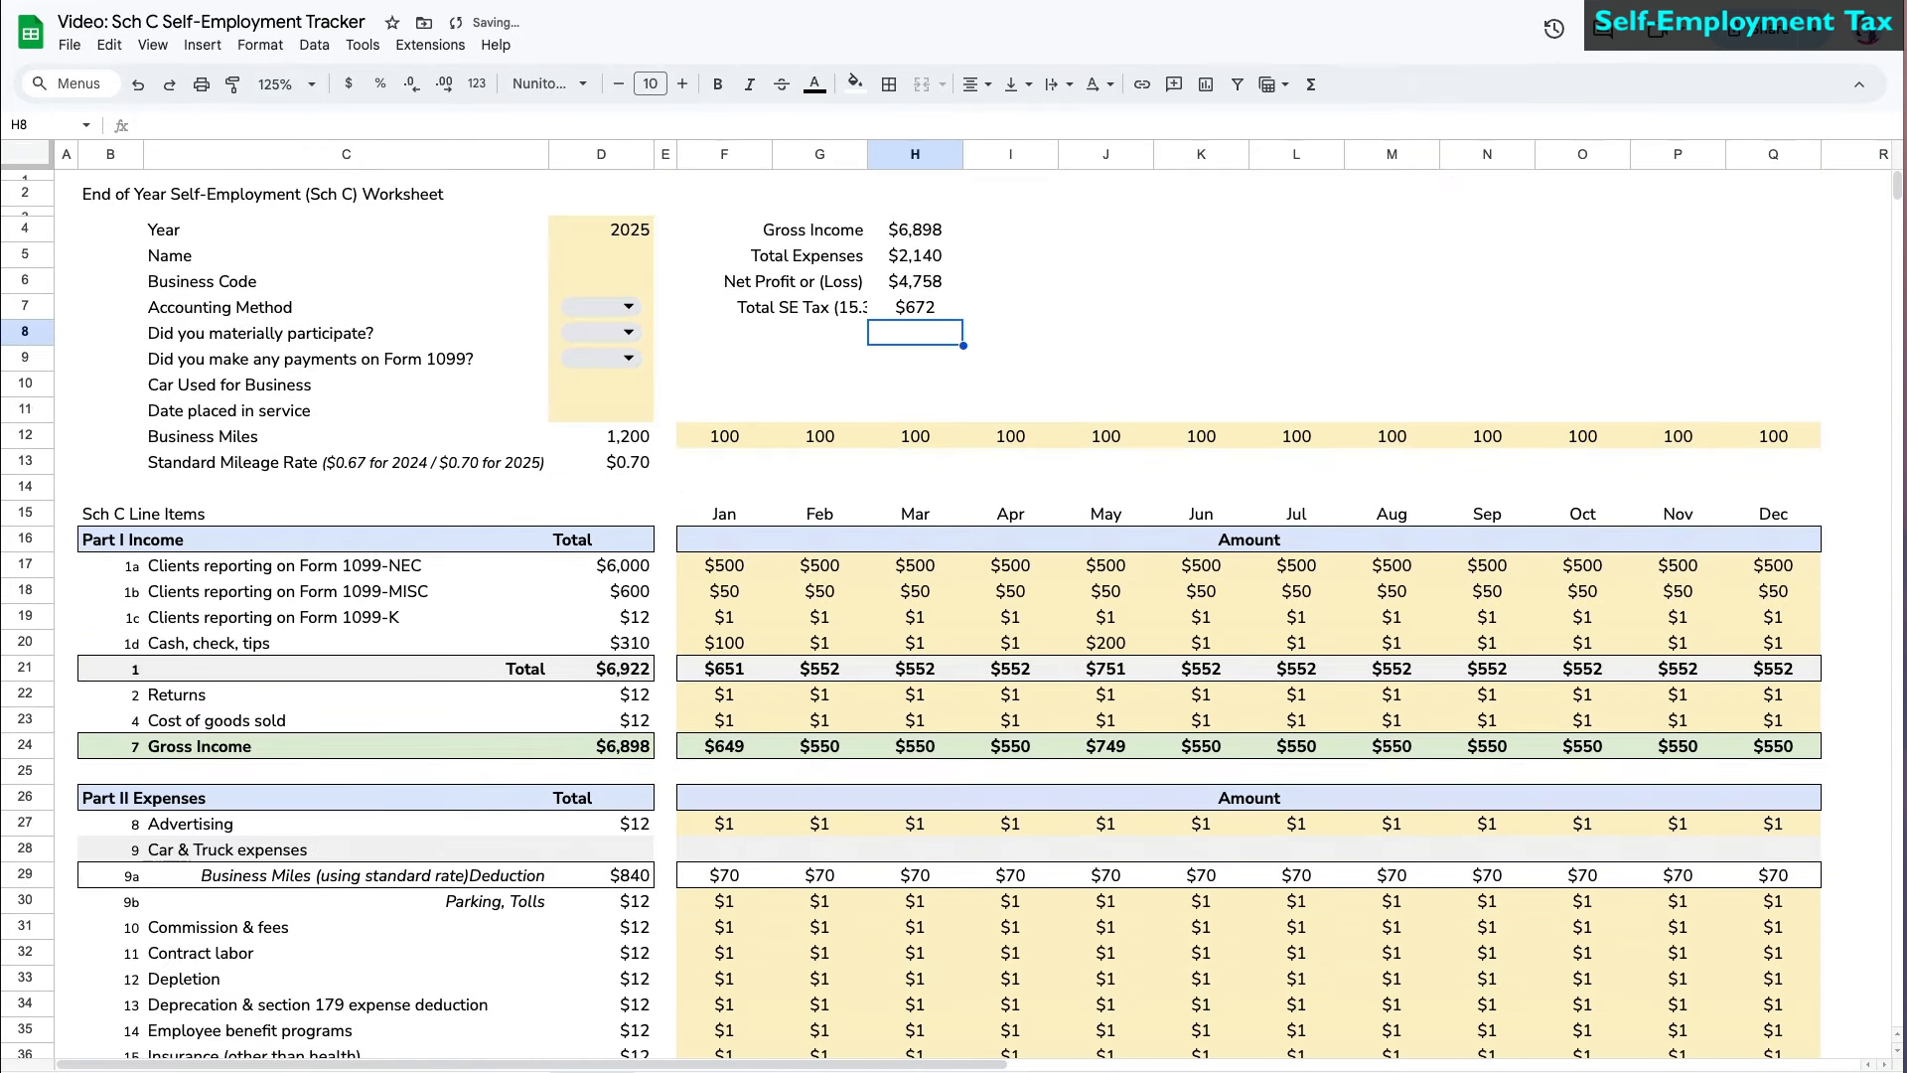
- Copy the formatting of the Net Profit label in G6 to the Total SE Tax label in G7
left_click(847, 283)
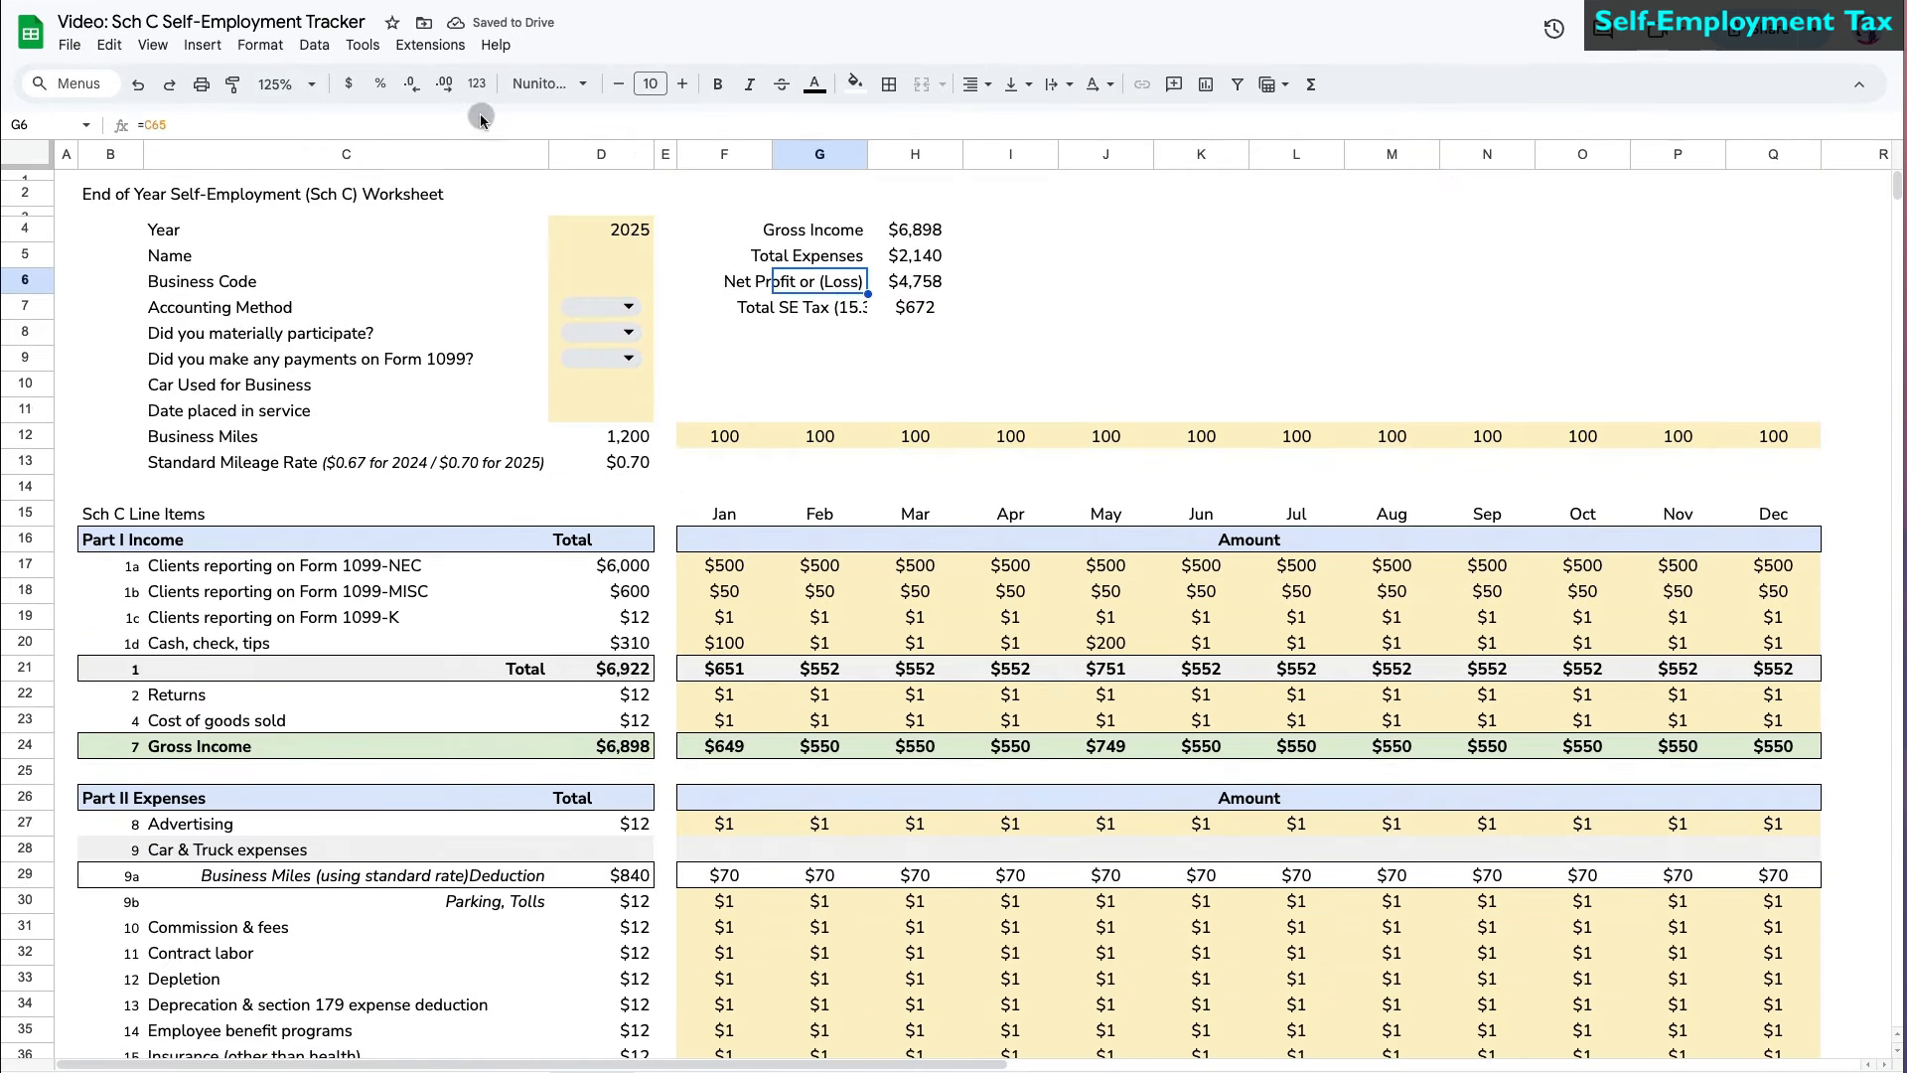
left_click(234, 85)
left_click(821, 312)
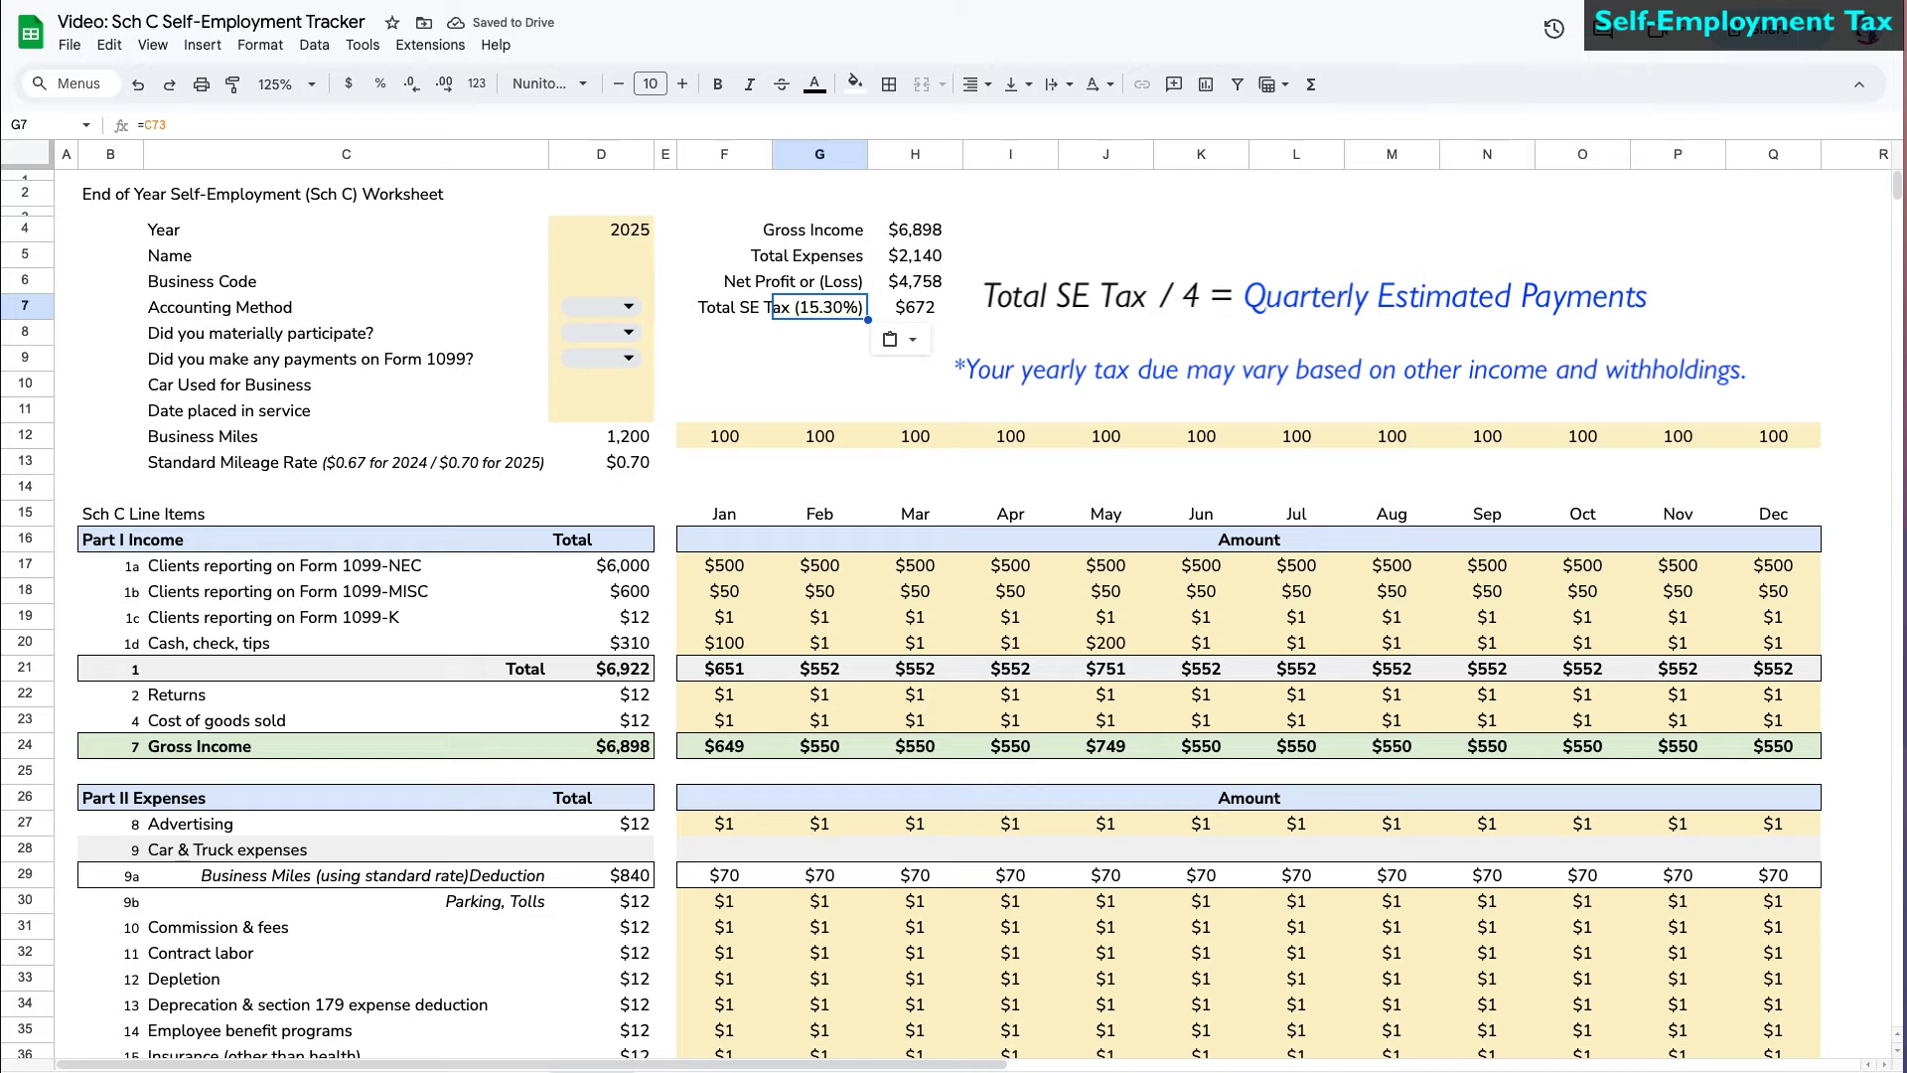
left_click_drag(726, 228, 923, 265)
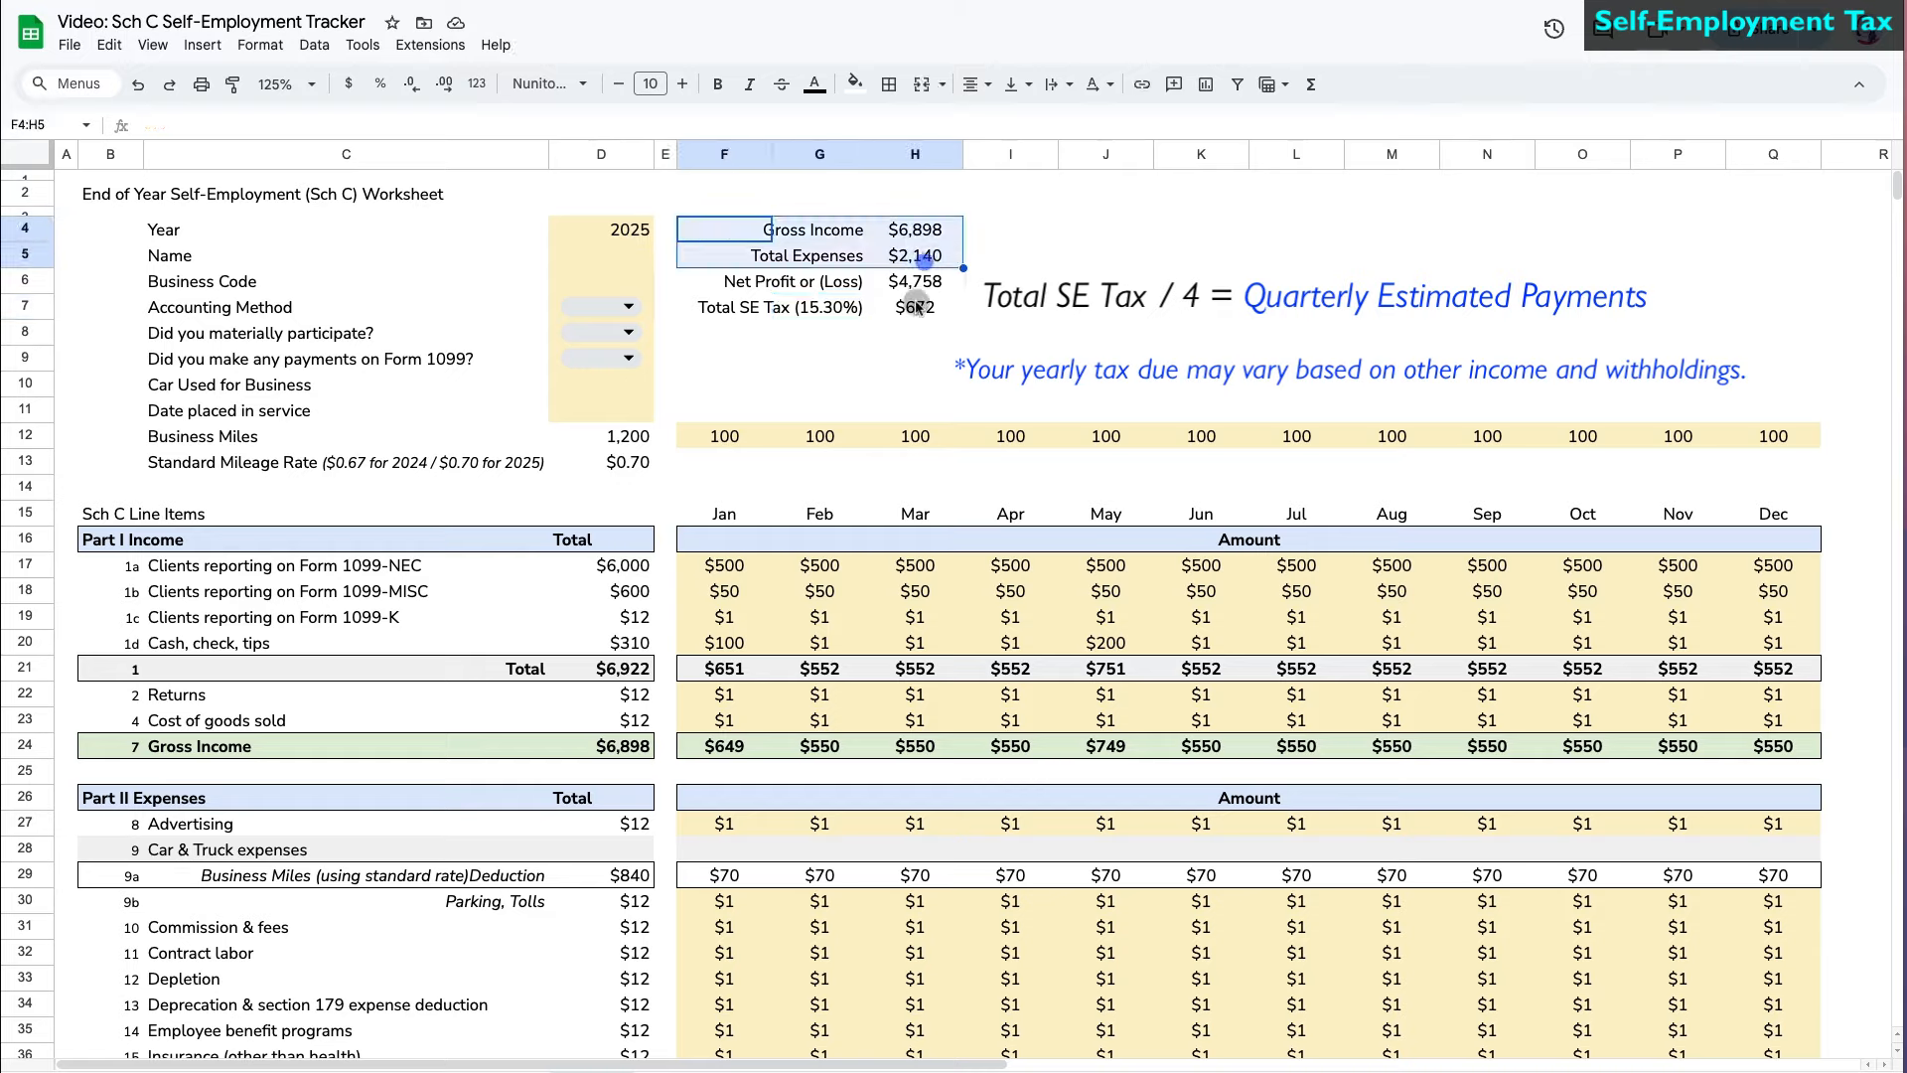
left_click(916, 306)
- Calculate Total Expenses and Net Profit as percentages of Gross Income $H$4 in I5:I6, leaving I7 empty
left_click(1004, 256)
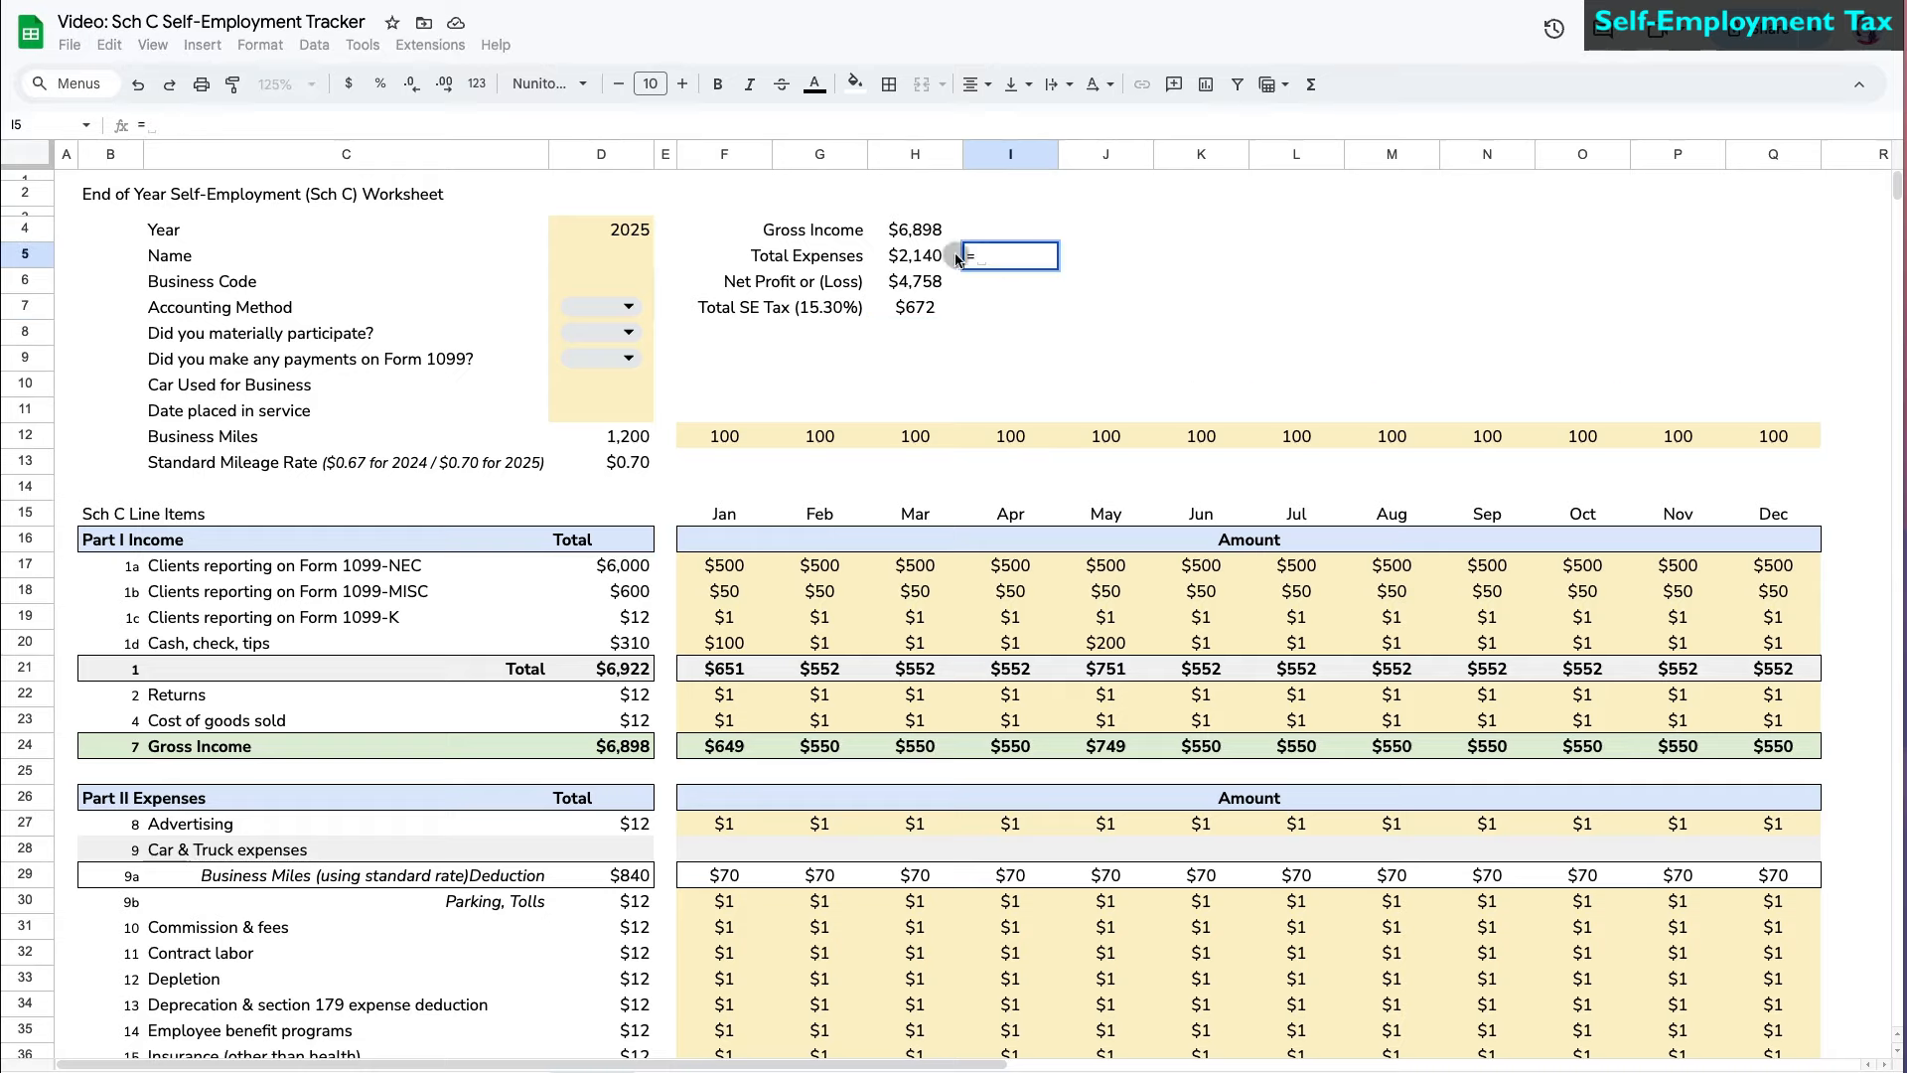
type("=")
left_click(939, 256)
type("/")
left_click(938, 235)
key("F4")
key("Return")
key("super+Return")
left_click(1032, 308)
key("Delete")
- Italicize the expense and net profit percentages in I5:I6
left_click(1026, 333)
left_click_drag(1011, 255, 1010, 281)
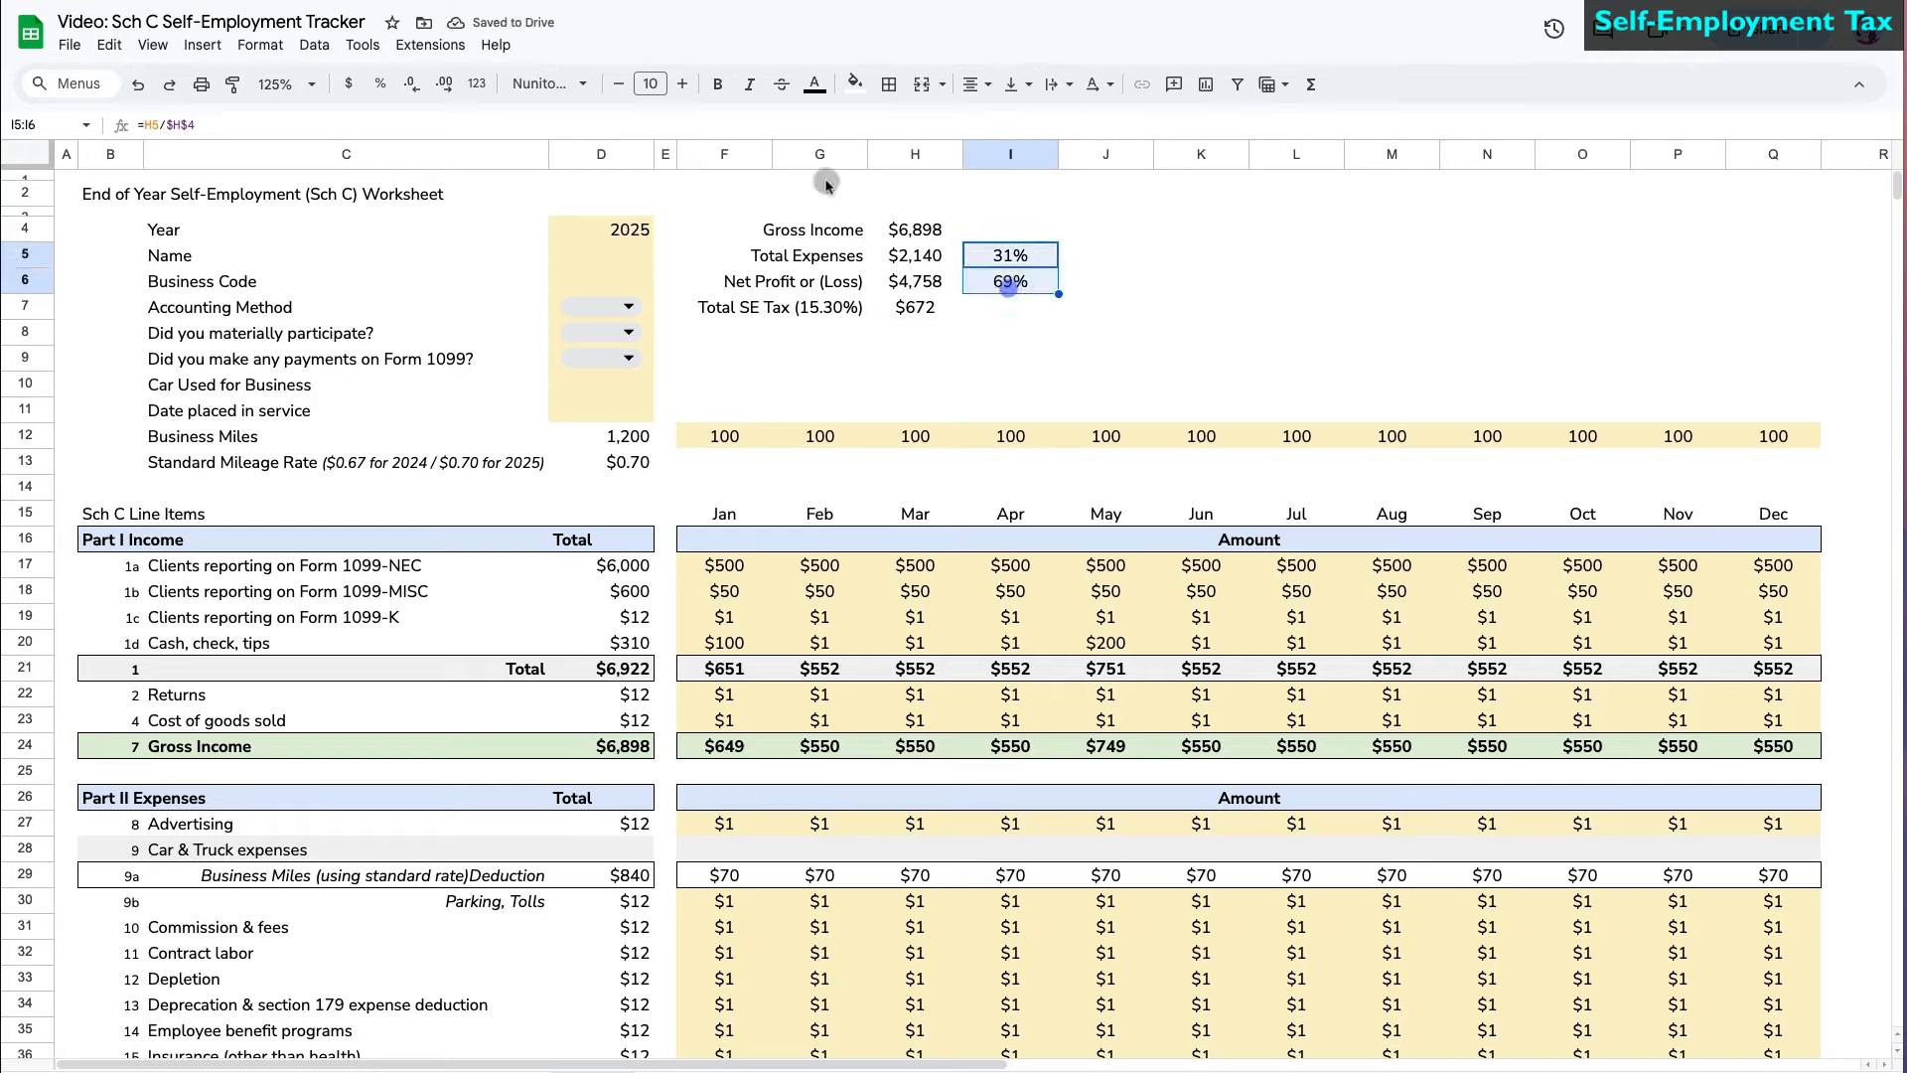
left_click(750, 84)
left_click(1097, 255)
- Outline the financial summary F4:I7 with a blue double-line outer border
left_click_drag(725, 227, 1005, 318)
left_click(893, 87)
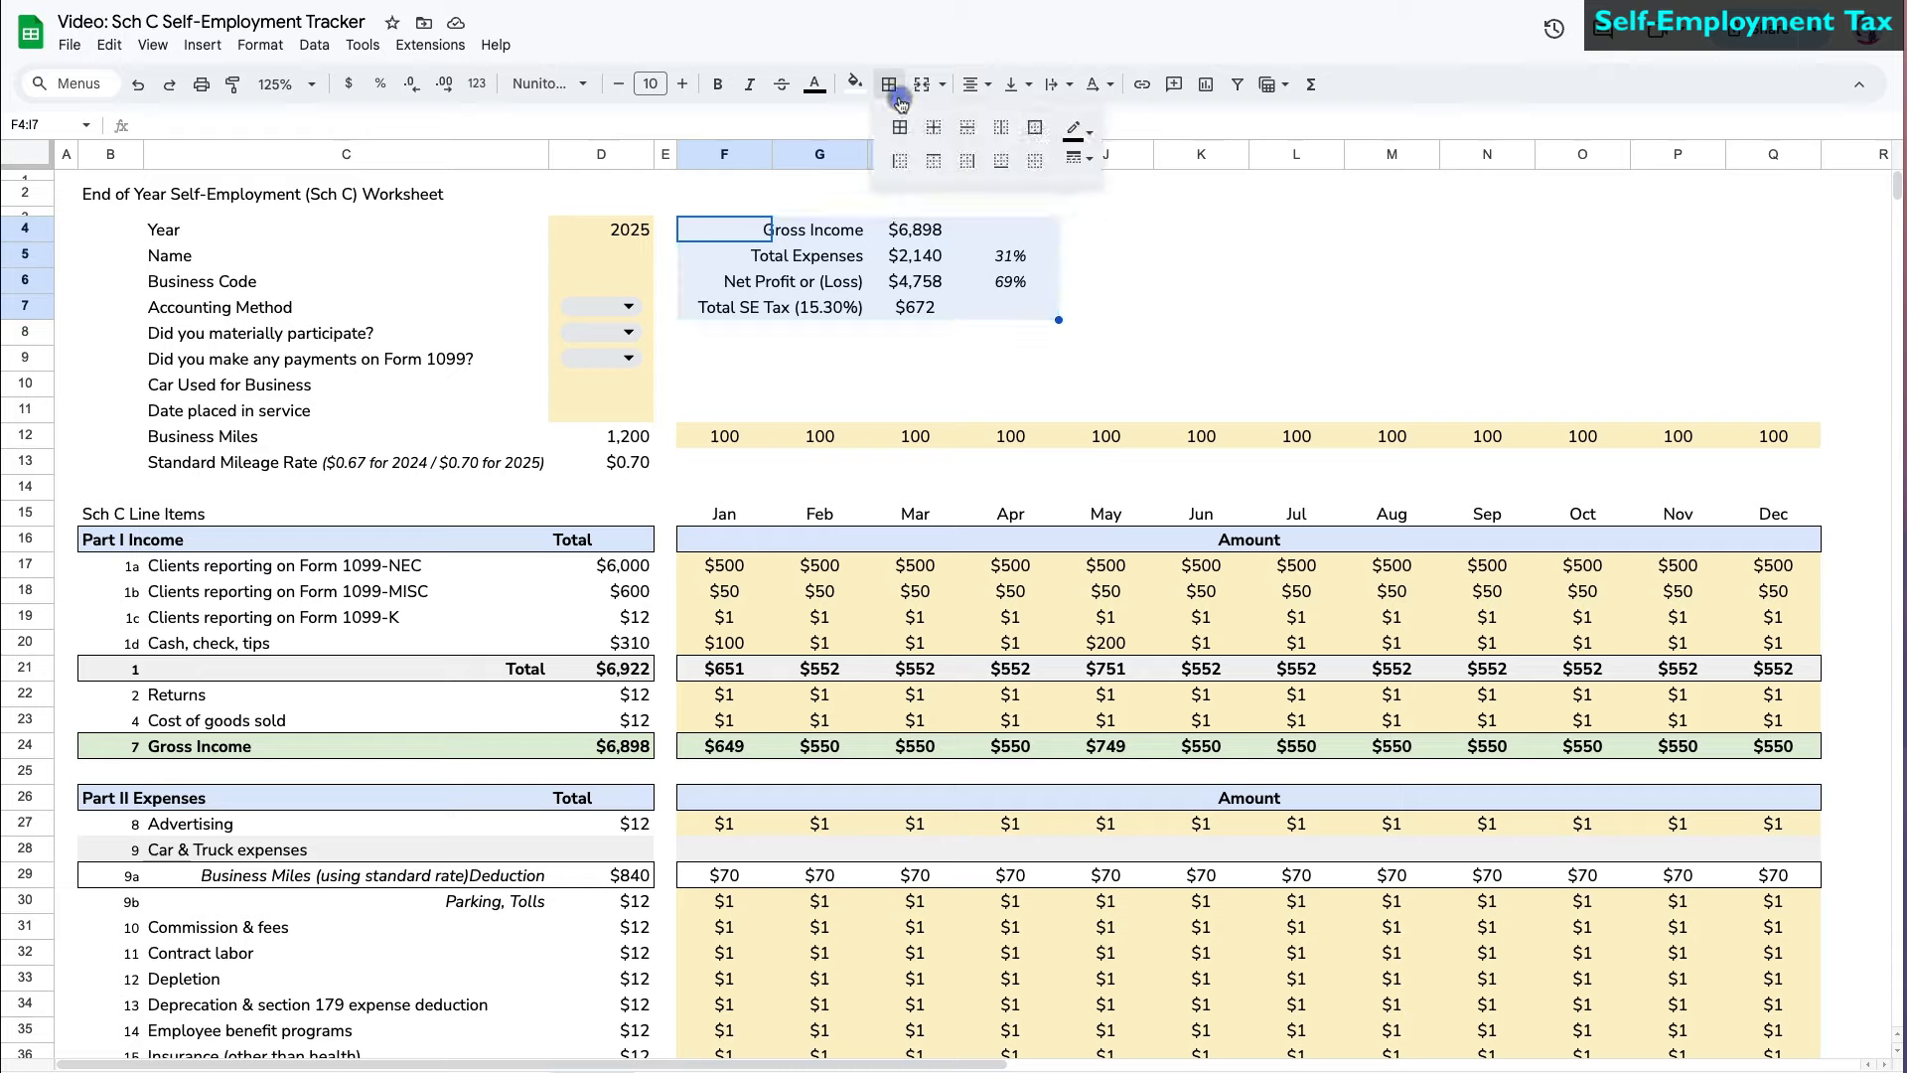
left_click(1079, 131)
left_click(1234, 245)
left_click(1036, 128)
left_click(1079, 130)
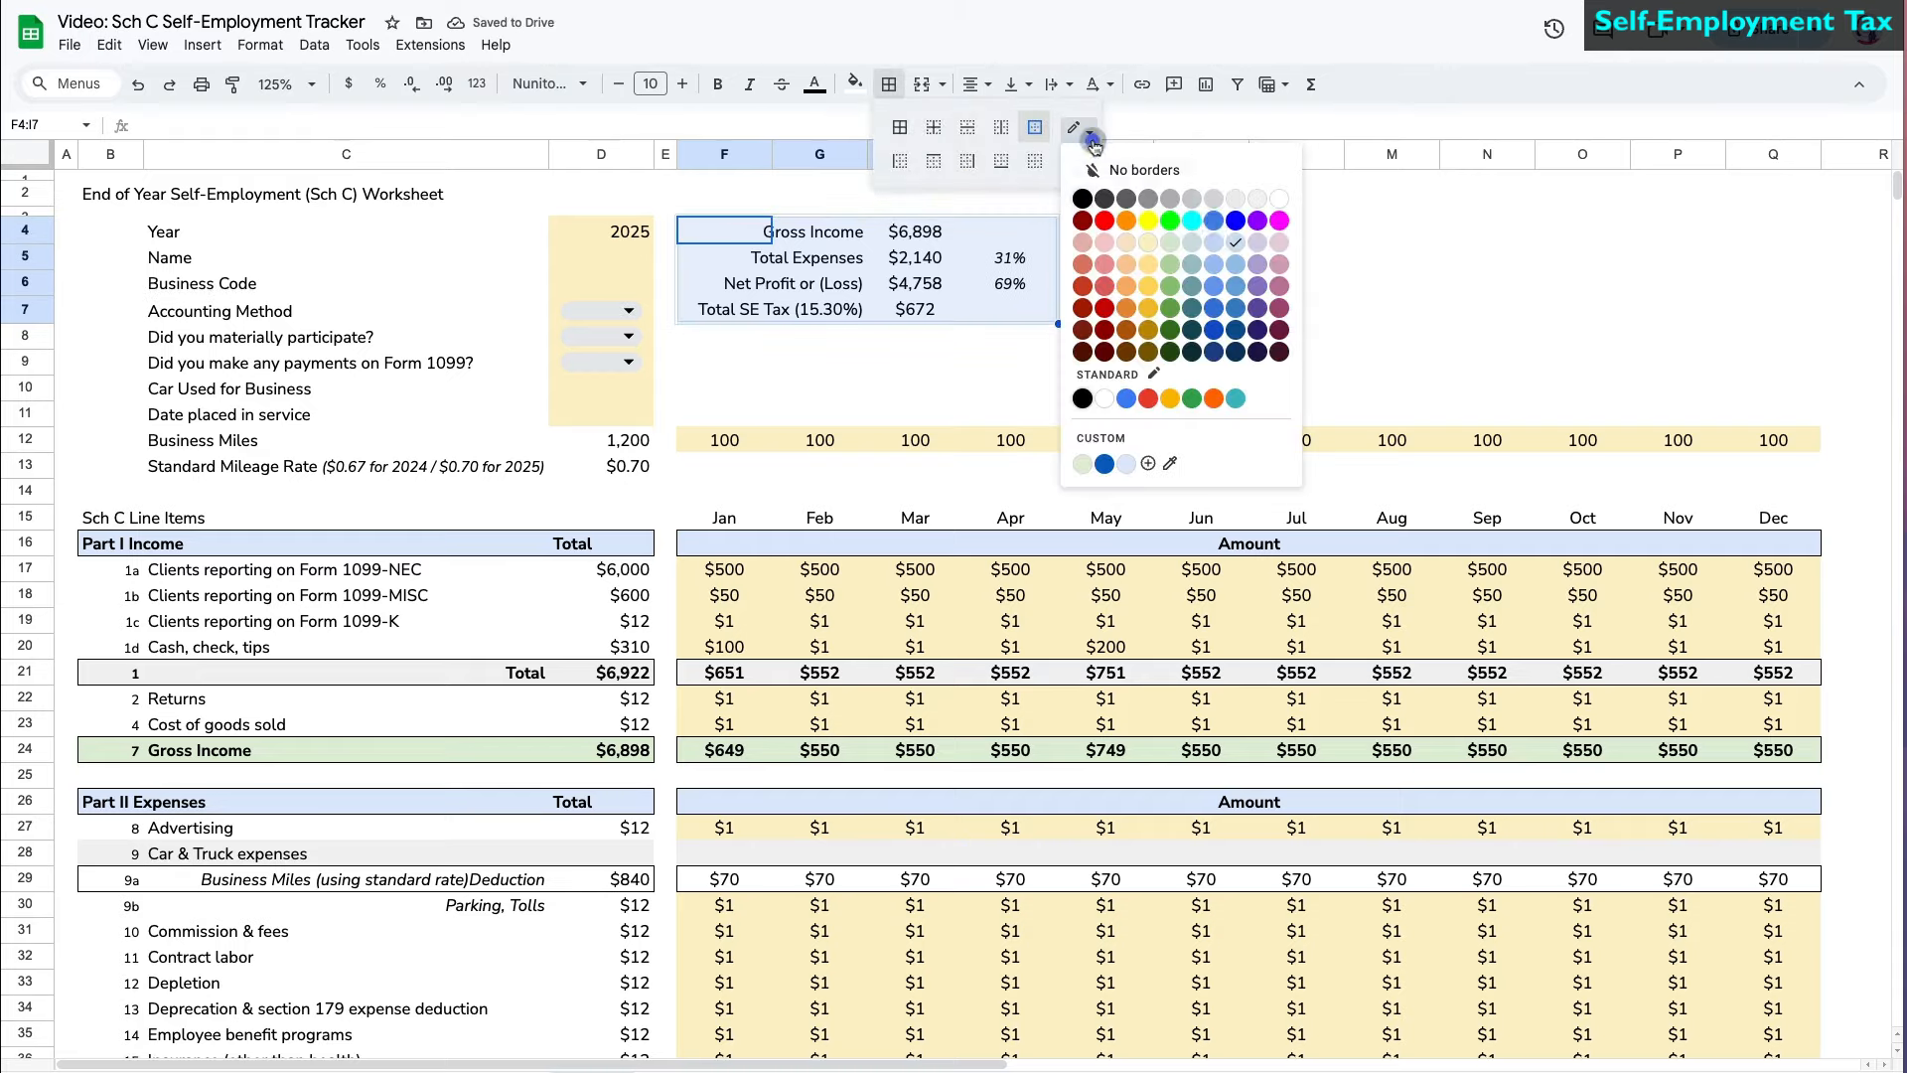
left_click(1240, 219)
left_click(1107, 387)
- Bold the Gross Income, Net Profit or (Loss) and Total SE Tax labels and amounts in the summary
left_click_drag(819, 233, 909, 233)
key("super+b")
left_click_drag(820, 285, 890, 286)
key("super+b")
- Replace the summary label in G7 with the text Total SE Tax
left_click(806, 316)
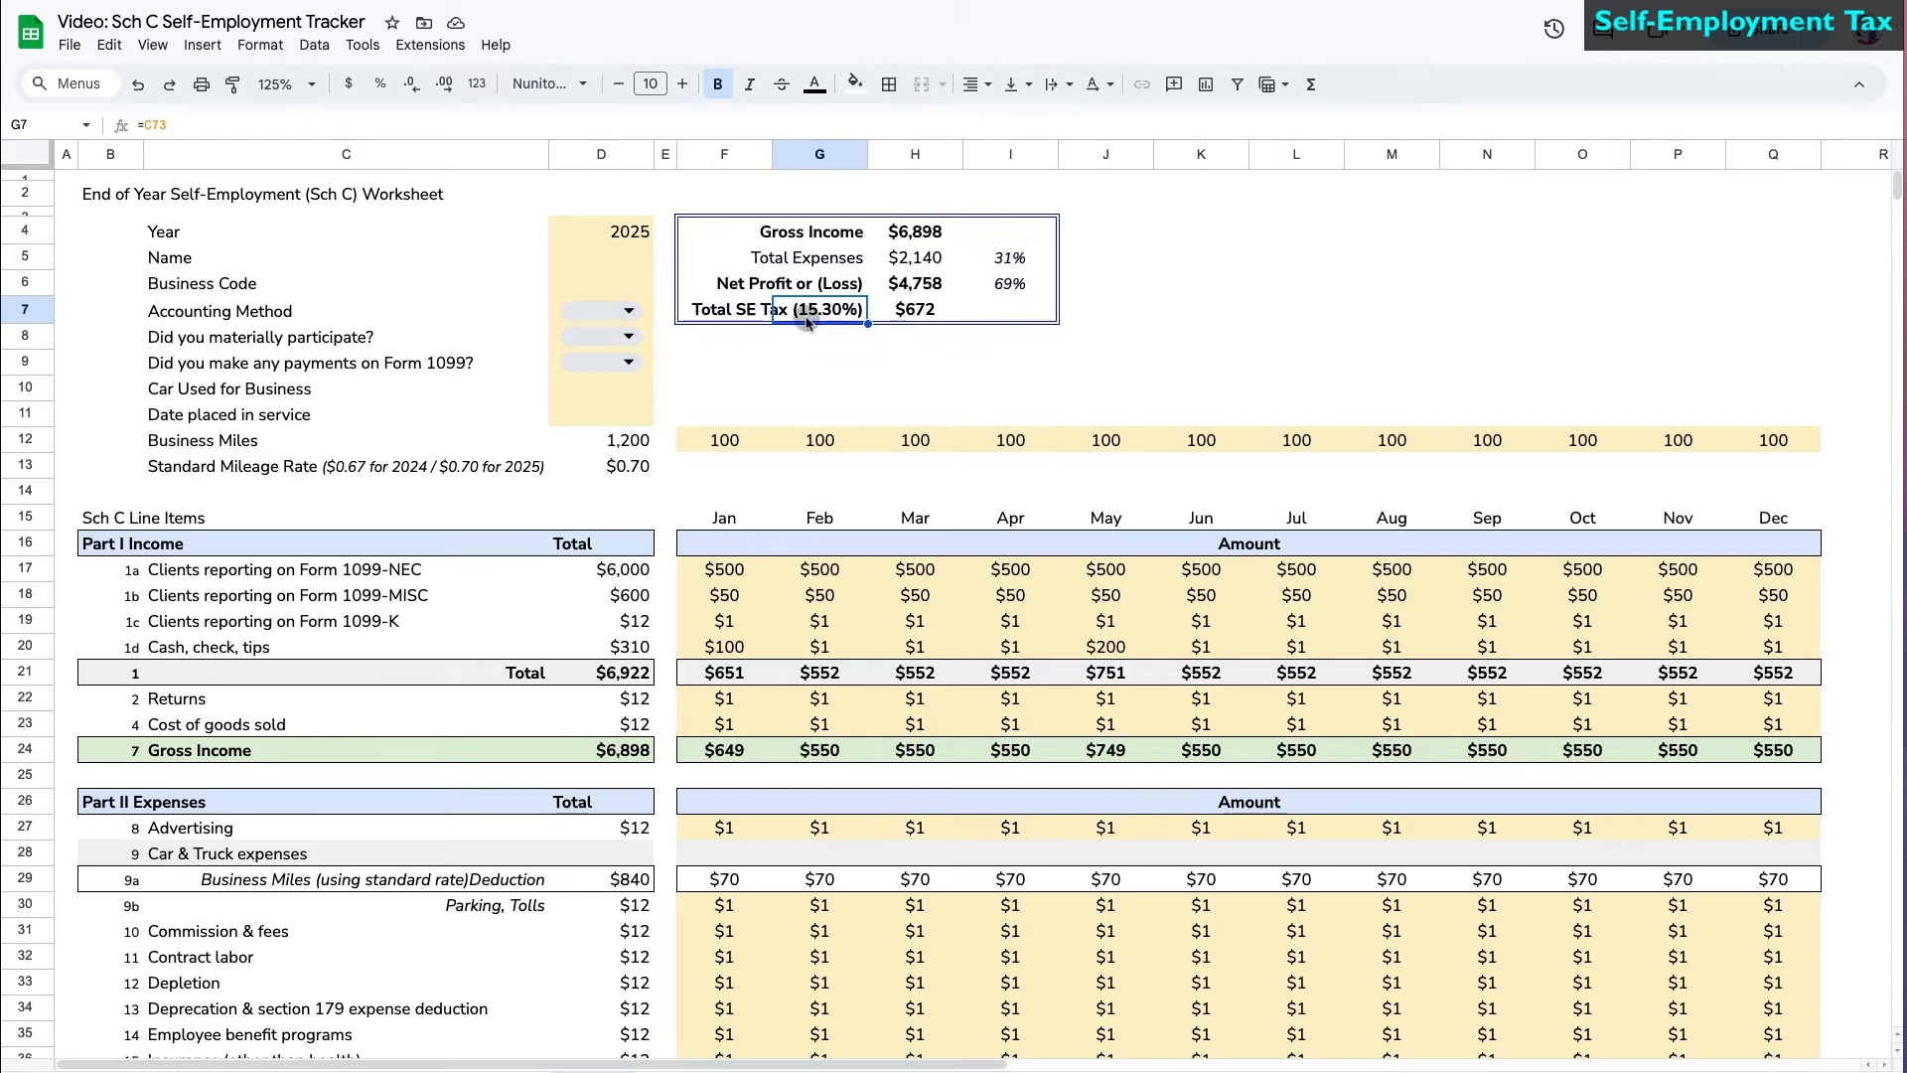
type("Total SE Tax")
key("Return")
left_click(864, 382)
- Enter Taxi Service as the business name in D5
left_click(625, 268)
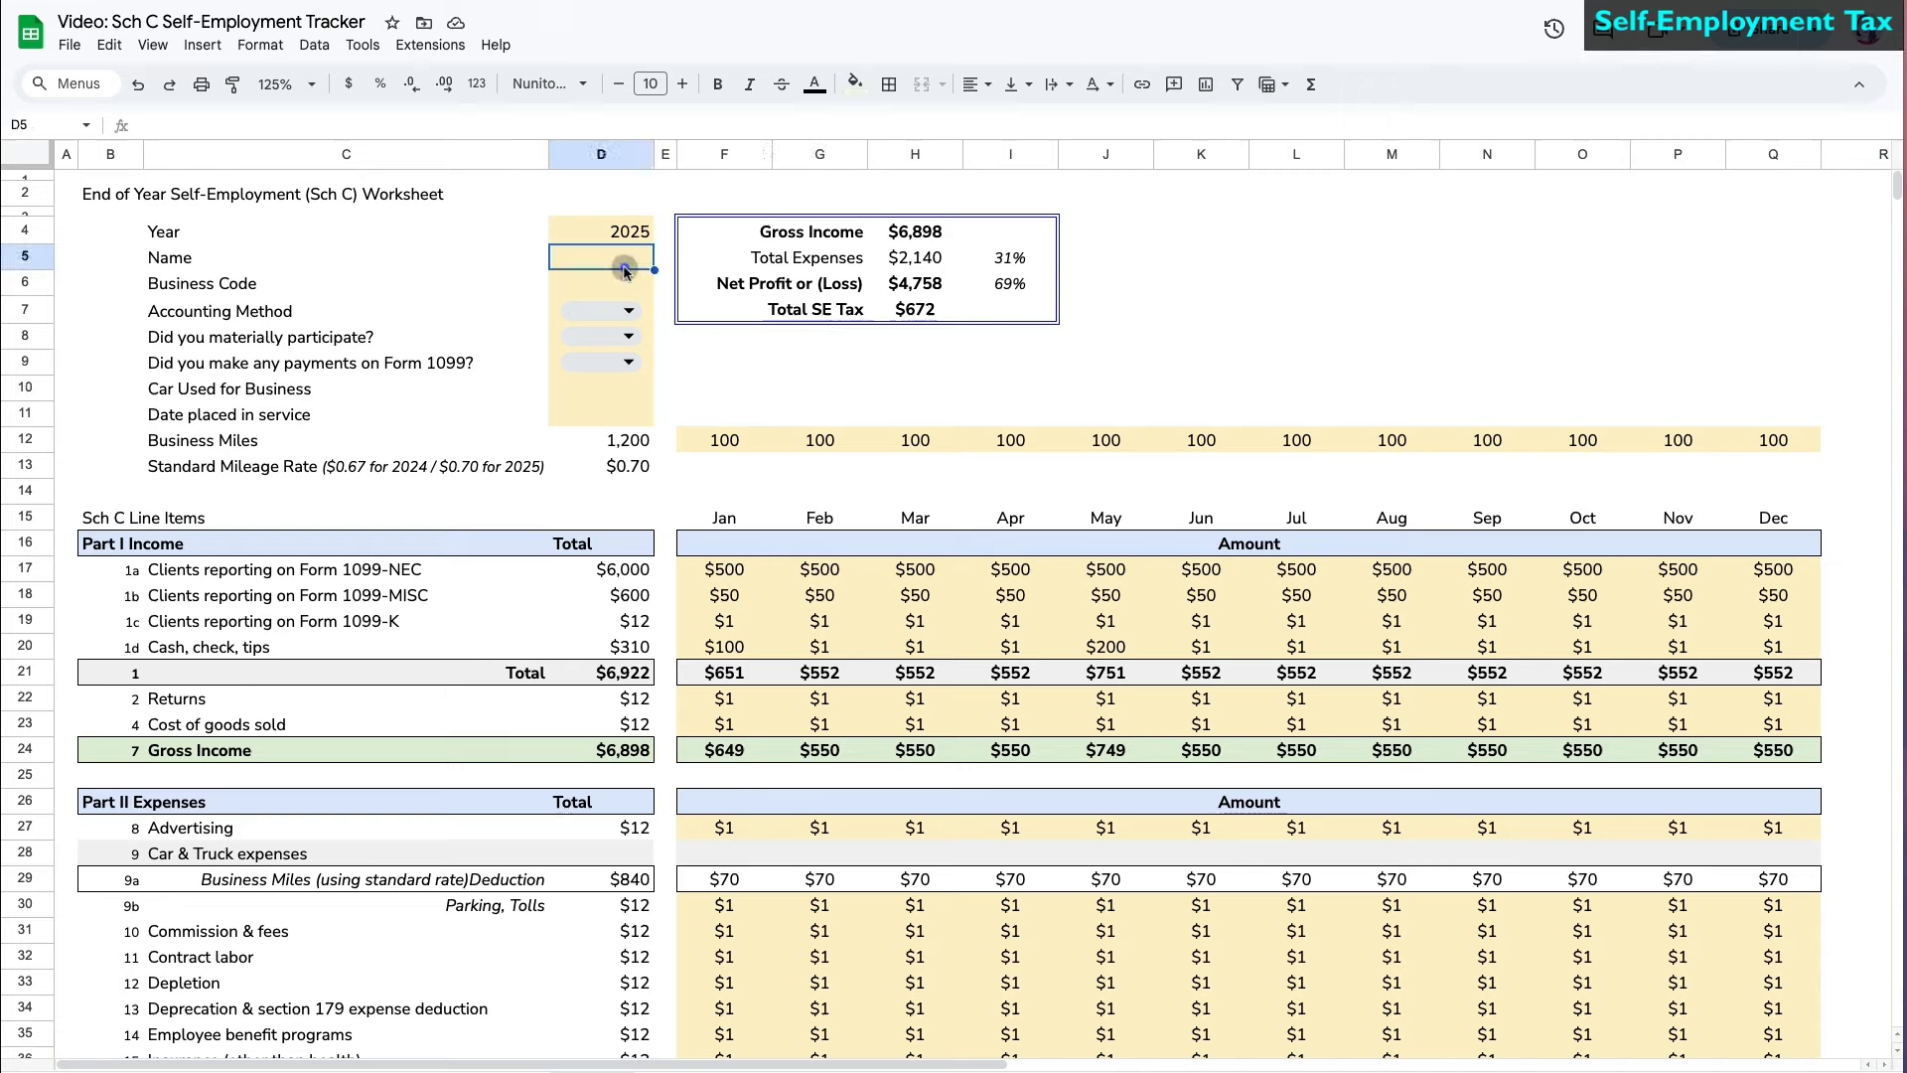
type("Taxi Service")
key("Return")
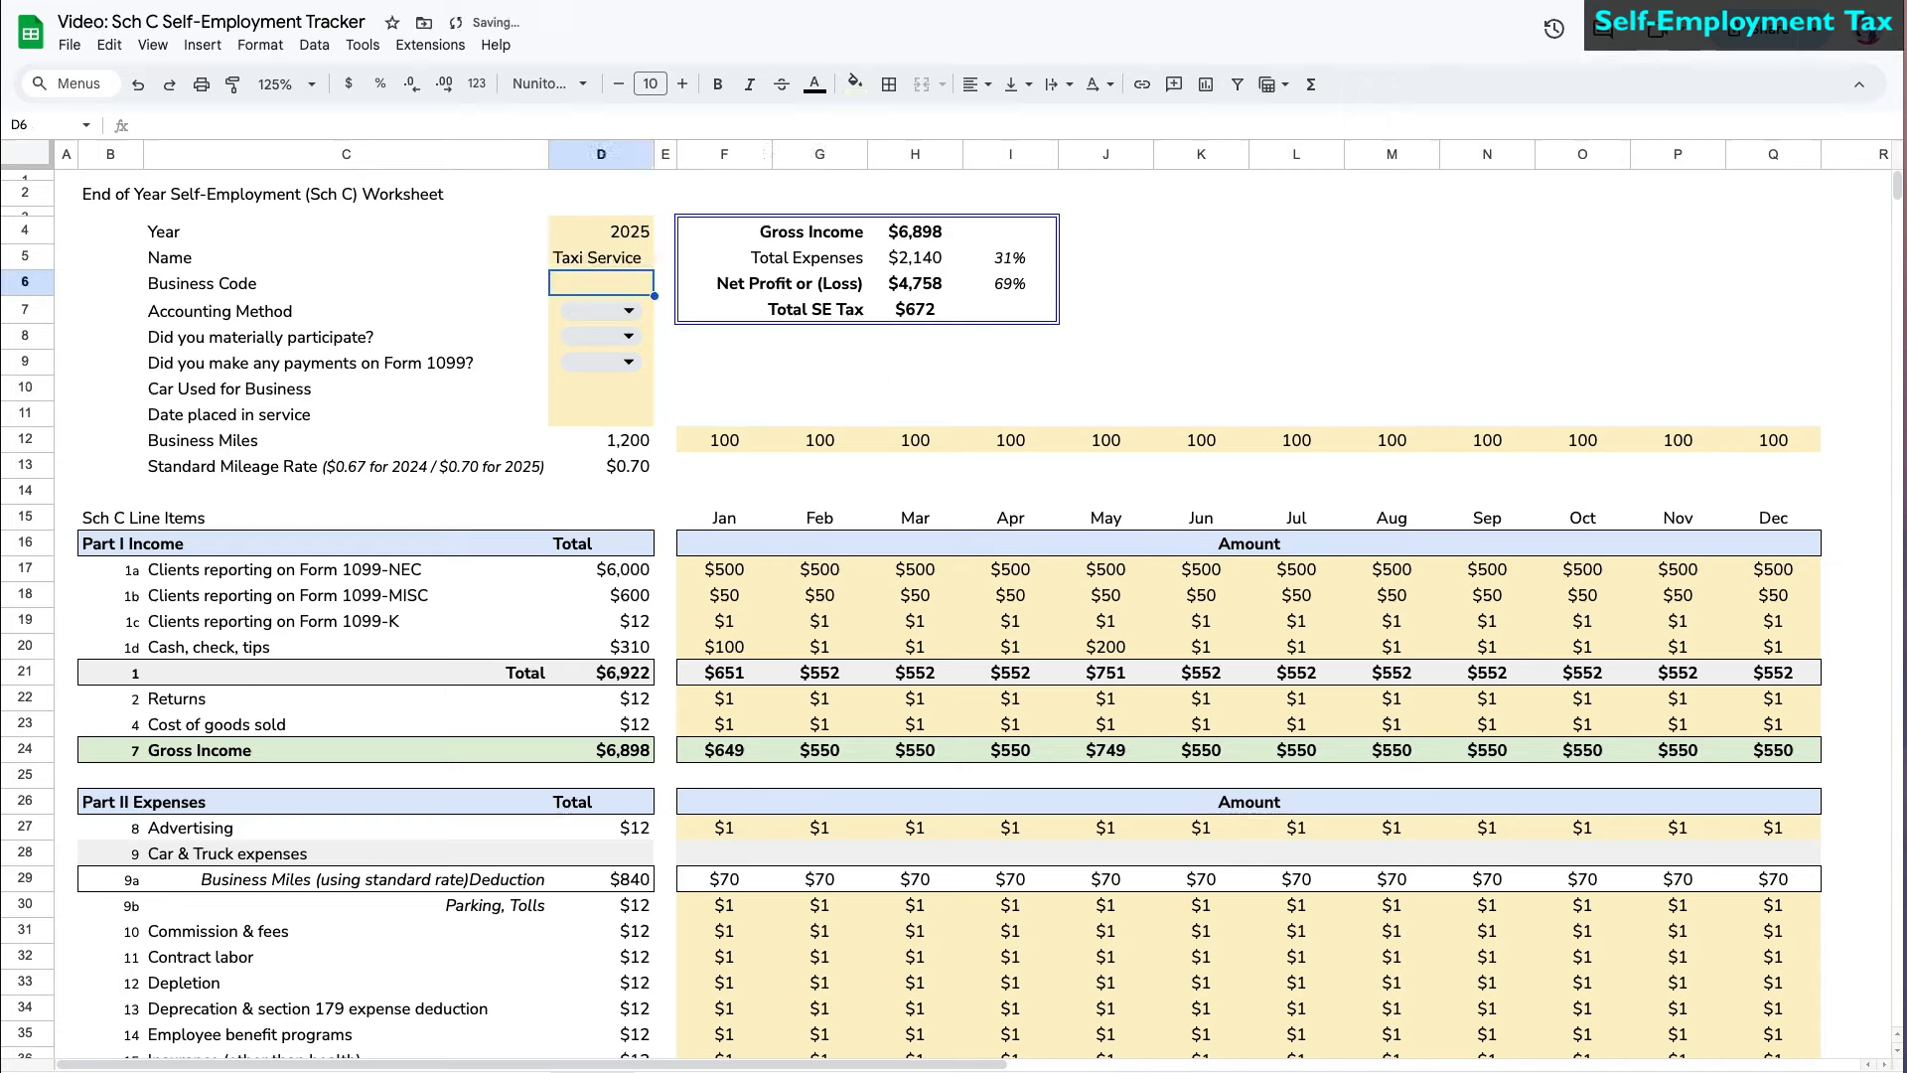
- Insert a hyperlink on the Business Code label in C6 using the copied web address
left_click(298, 290)
right_click(268, 289)
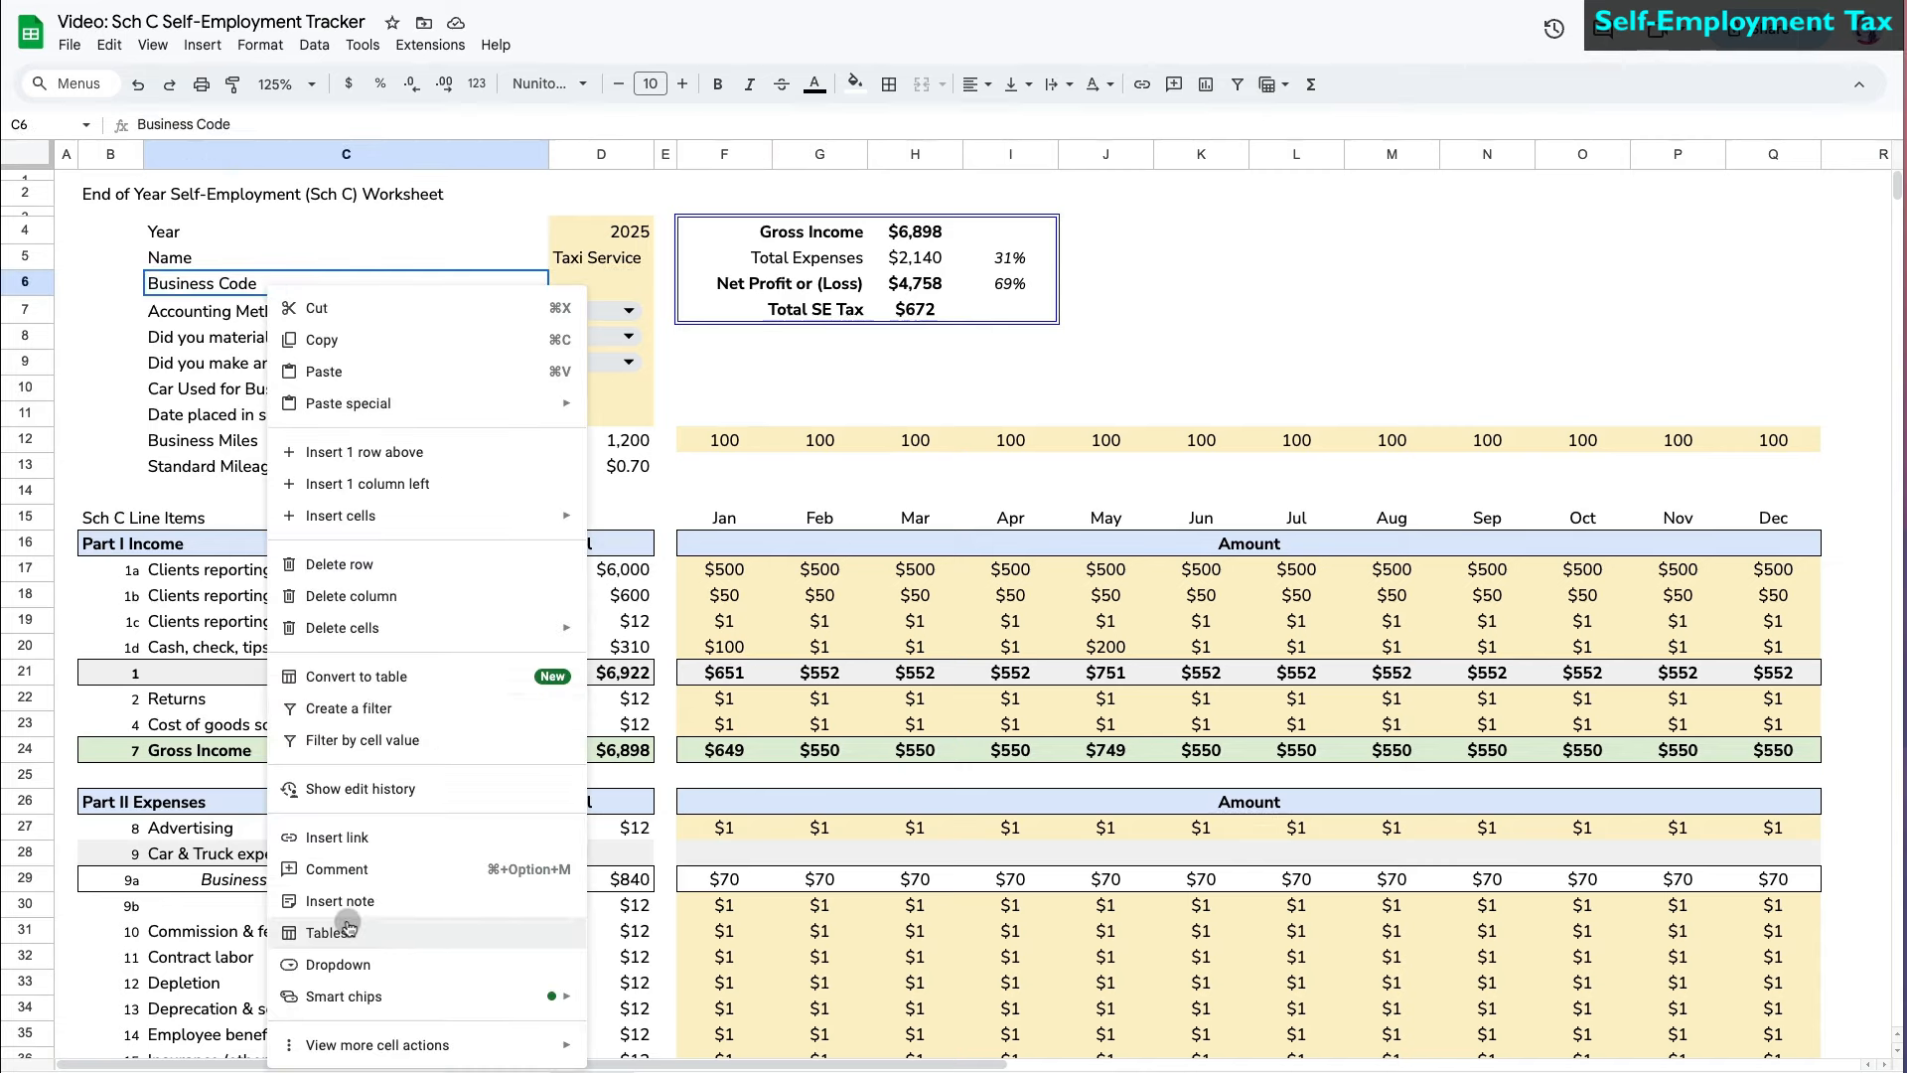
left_click(347, 839)
key("super+v")
left_click(402, 336)
- Enter business code 485300, and choose Cash accounting, Yes for material participation and No for Form 1099 payments
left_click(601, 284)
type("485300")
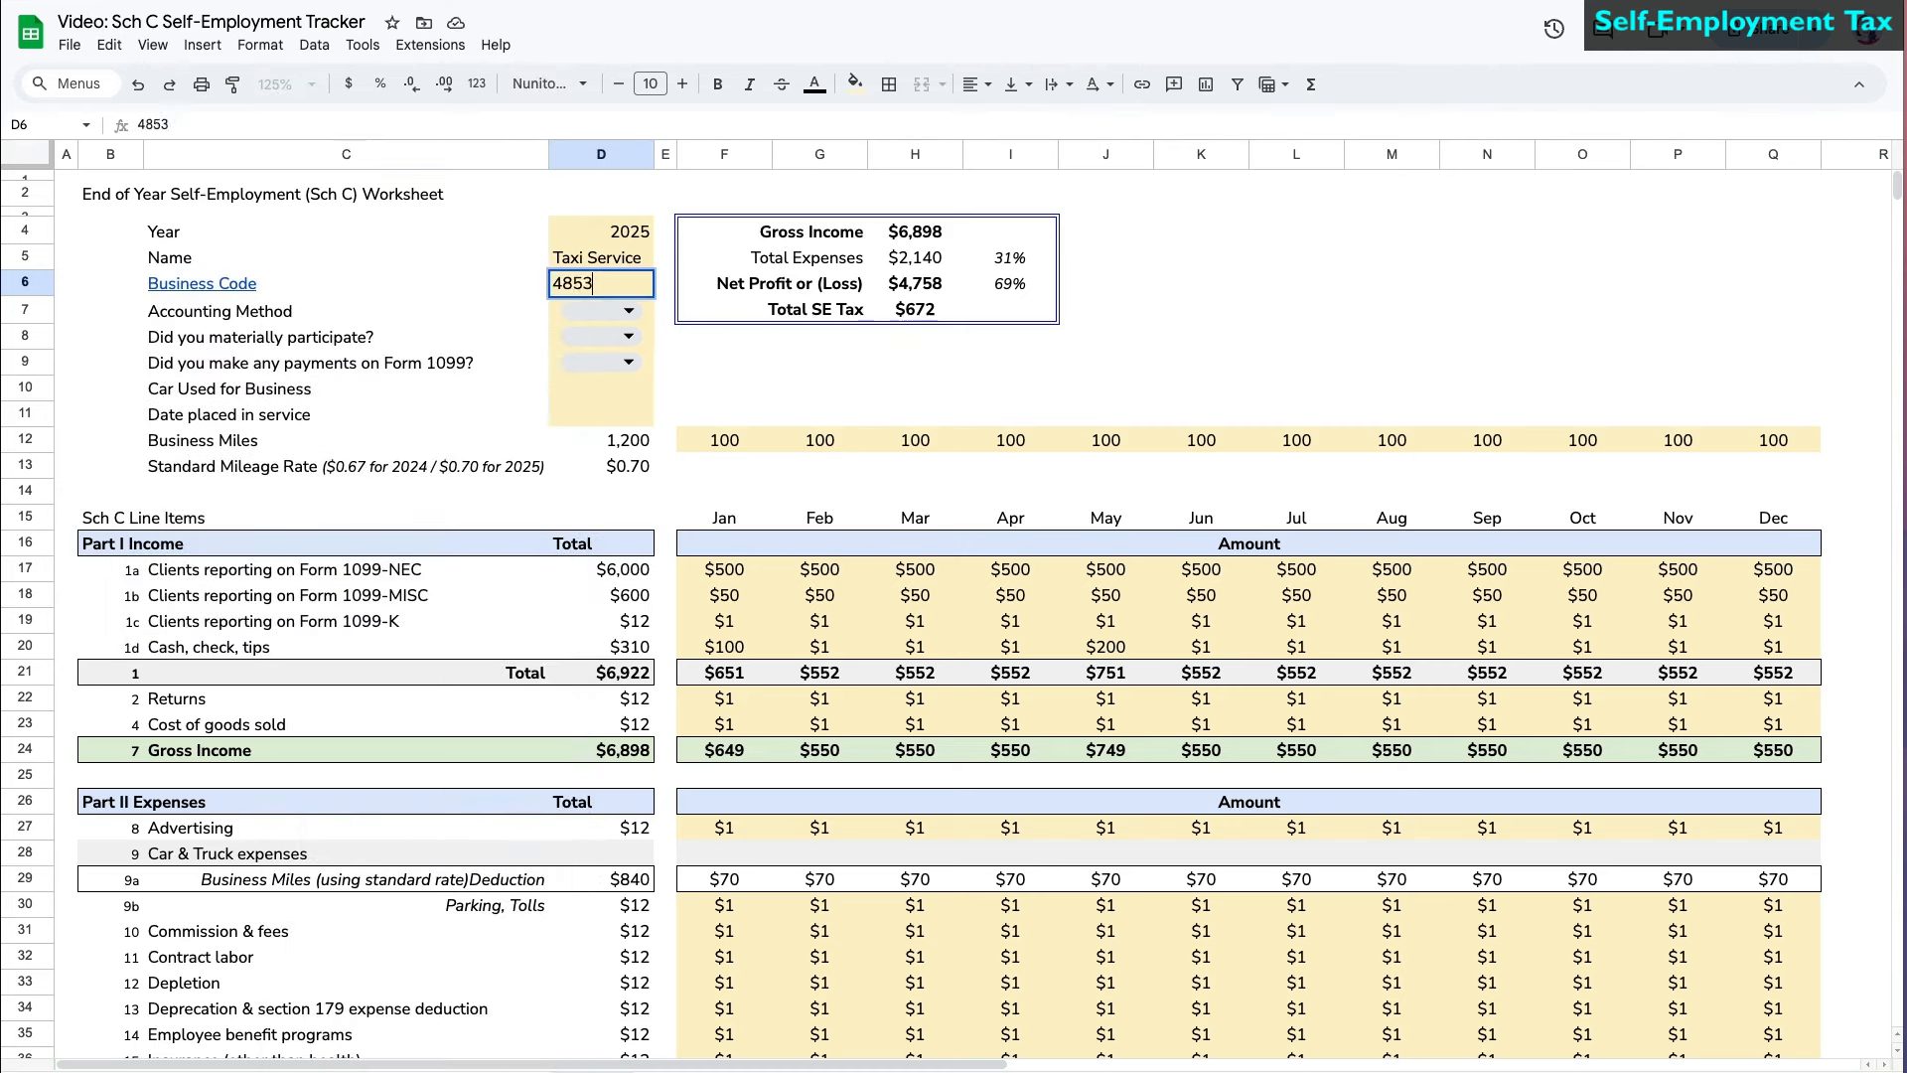
left_click(629, 311)
left_click(618, 353)
left_click(628, 337)
left_click(621, 379)
left_click(629, 362)
- Enter Toyota RAV4 as the car used for business and 01/01/2022 as its date placed in service
type("Toyota RAV4")
key("Return")
type("01/01/2022")
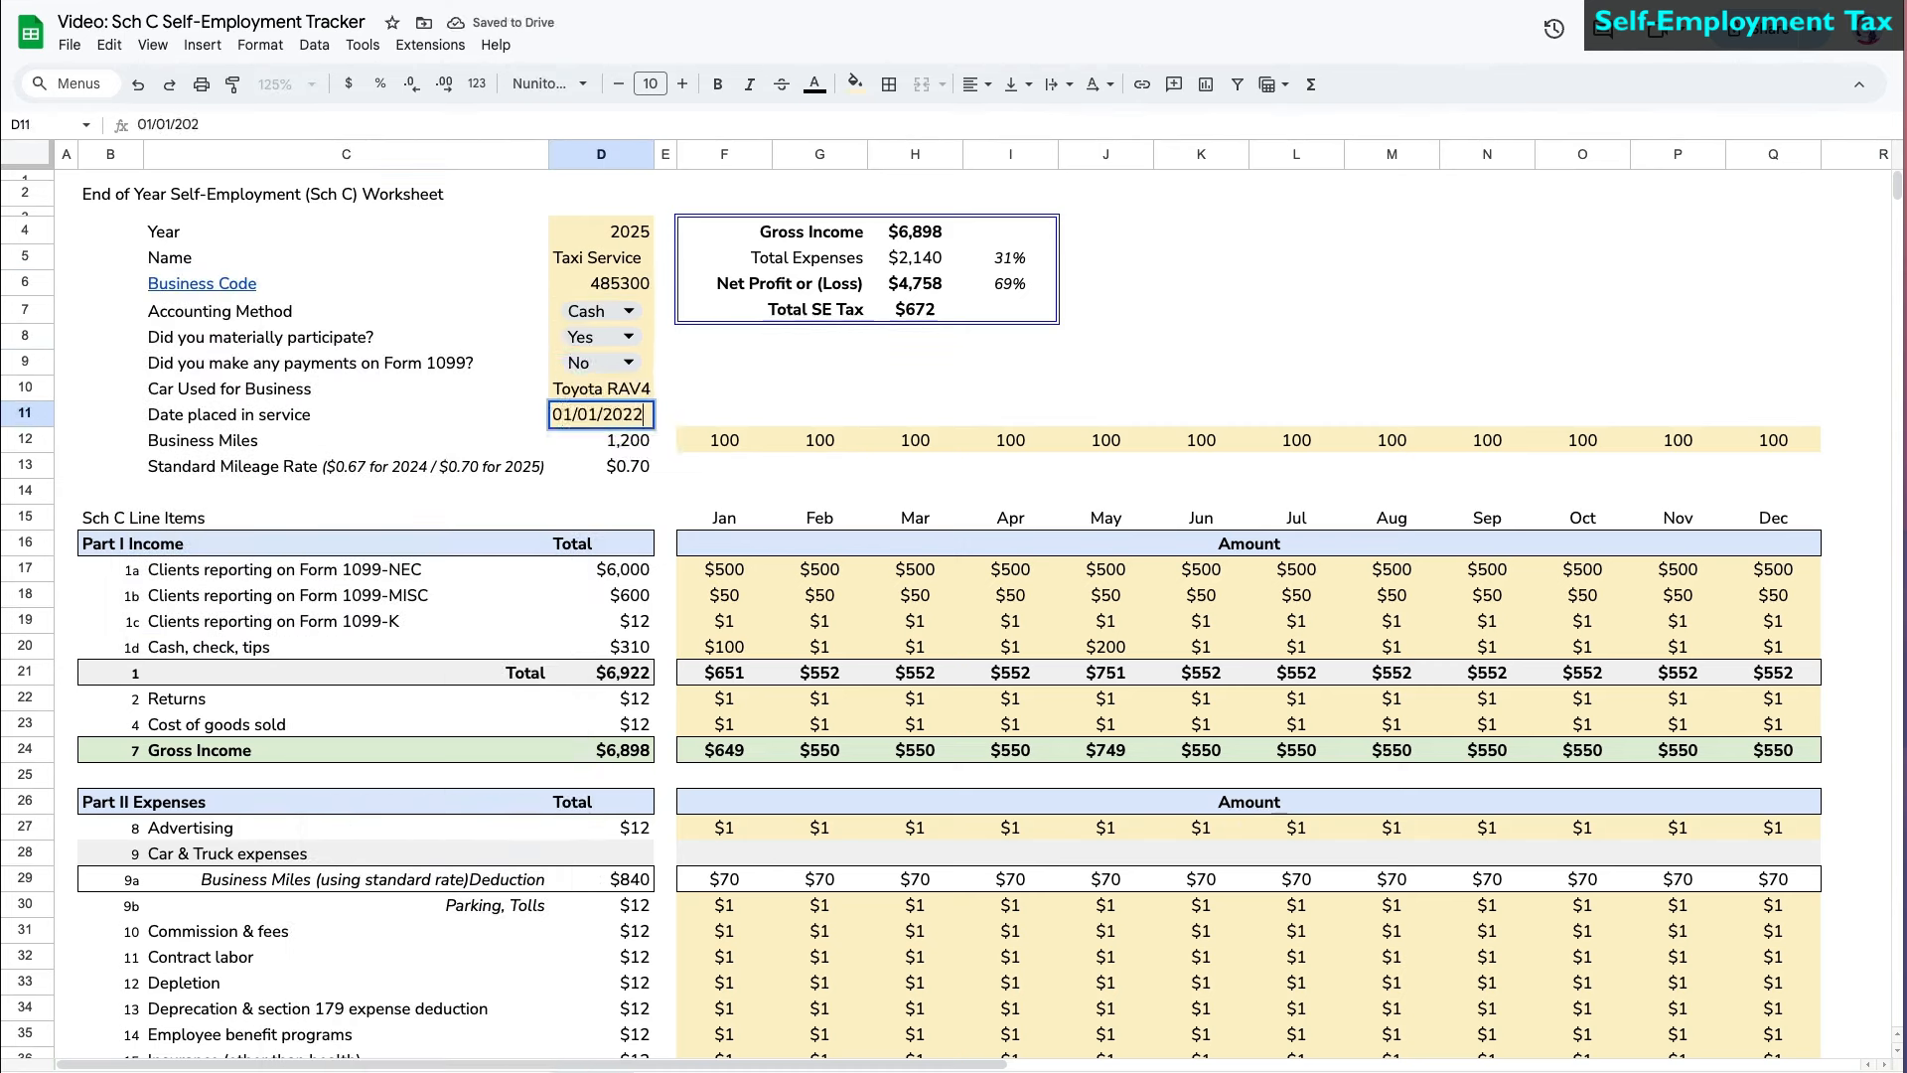
key("Return")
- Set the Business Miles to 500 for June, 600 for September and 300 for November
left_click(1201, 440)
type("500")
left_click(1495, 442)
type("600")
left_click(1677, 440)
- Add an outer border around the income Total column D16:D24 and the expenses Total column D26:D58
scroll(1390, 763, "down", 2)
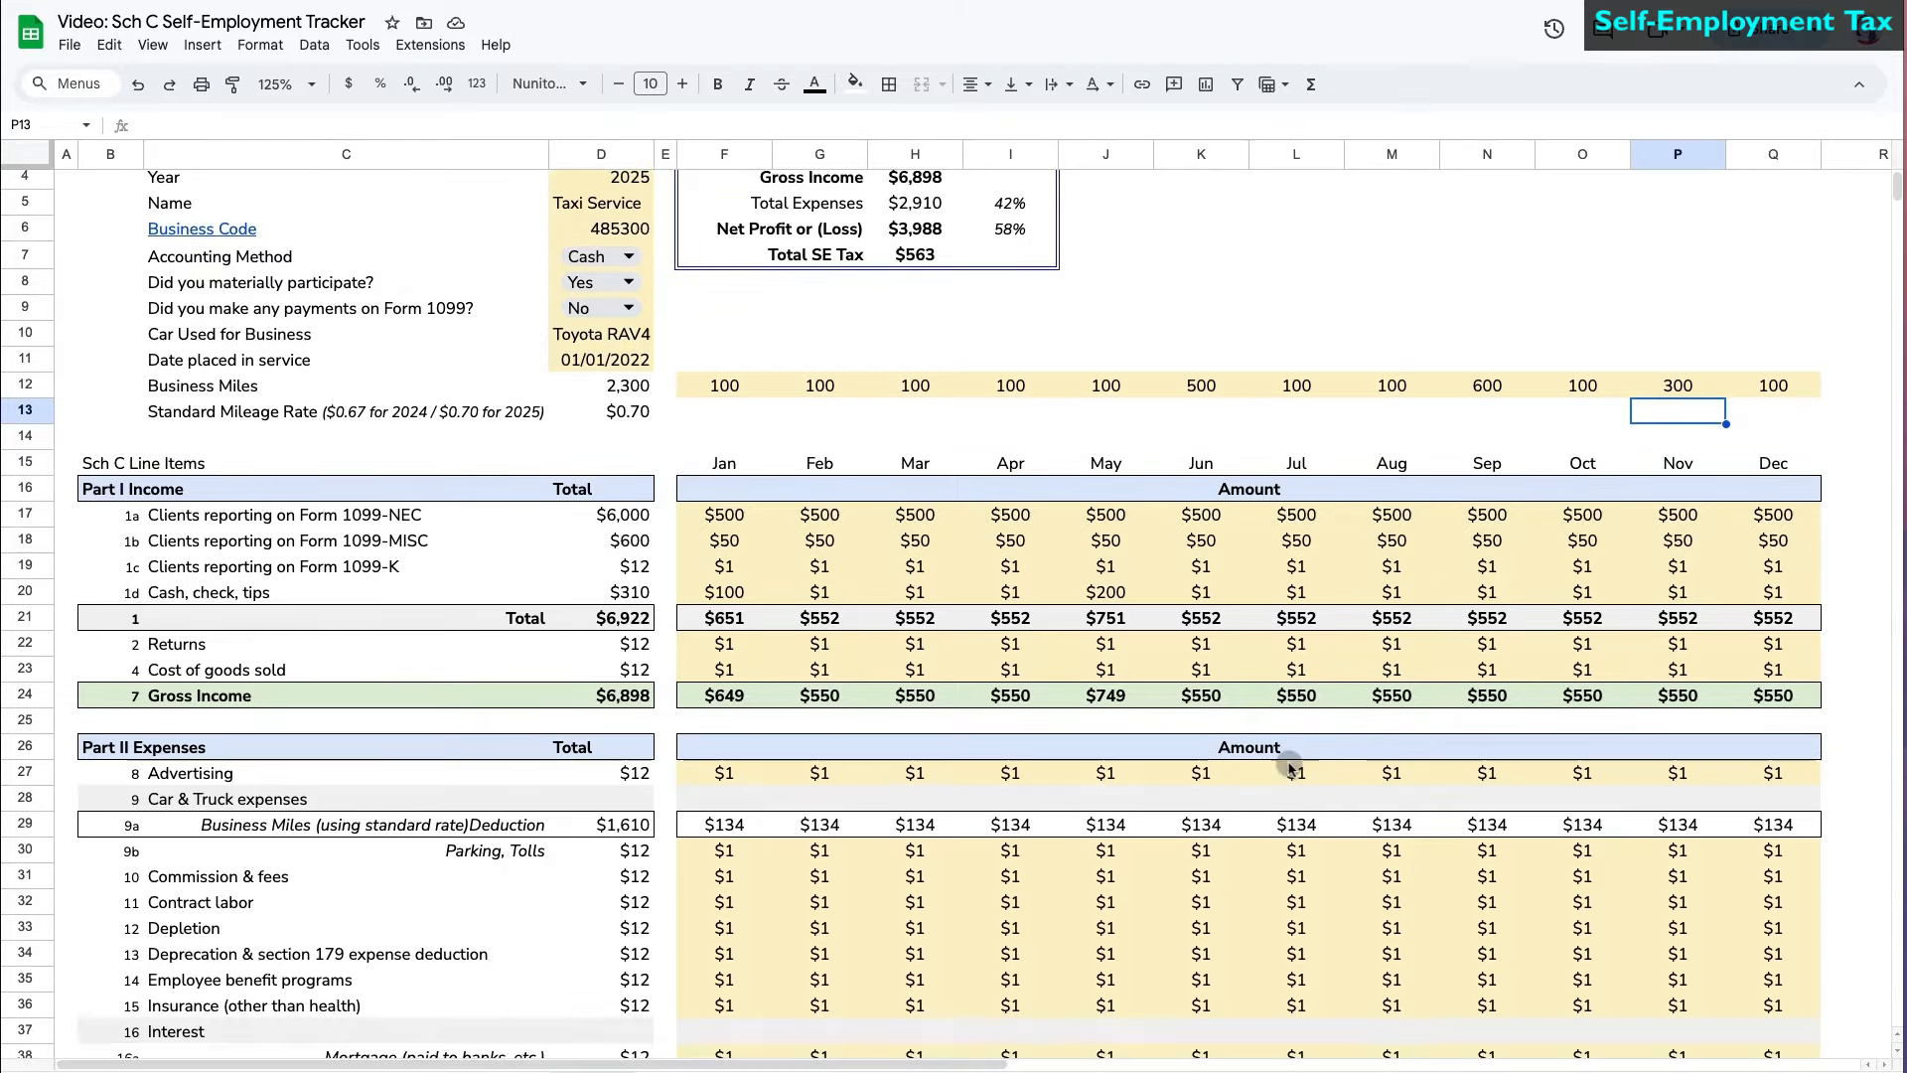
left_click_drag(639, 383, 618, 838)
left_click(889, 85)
left_click(1032, 129)
left_click(889, 84)
left_click(1031, 129)
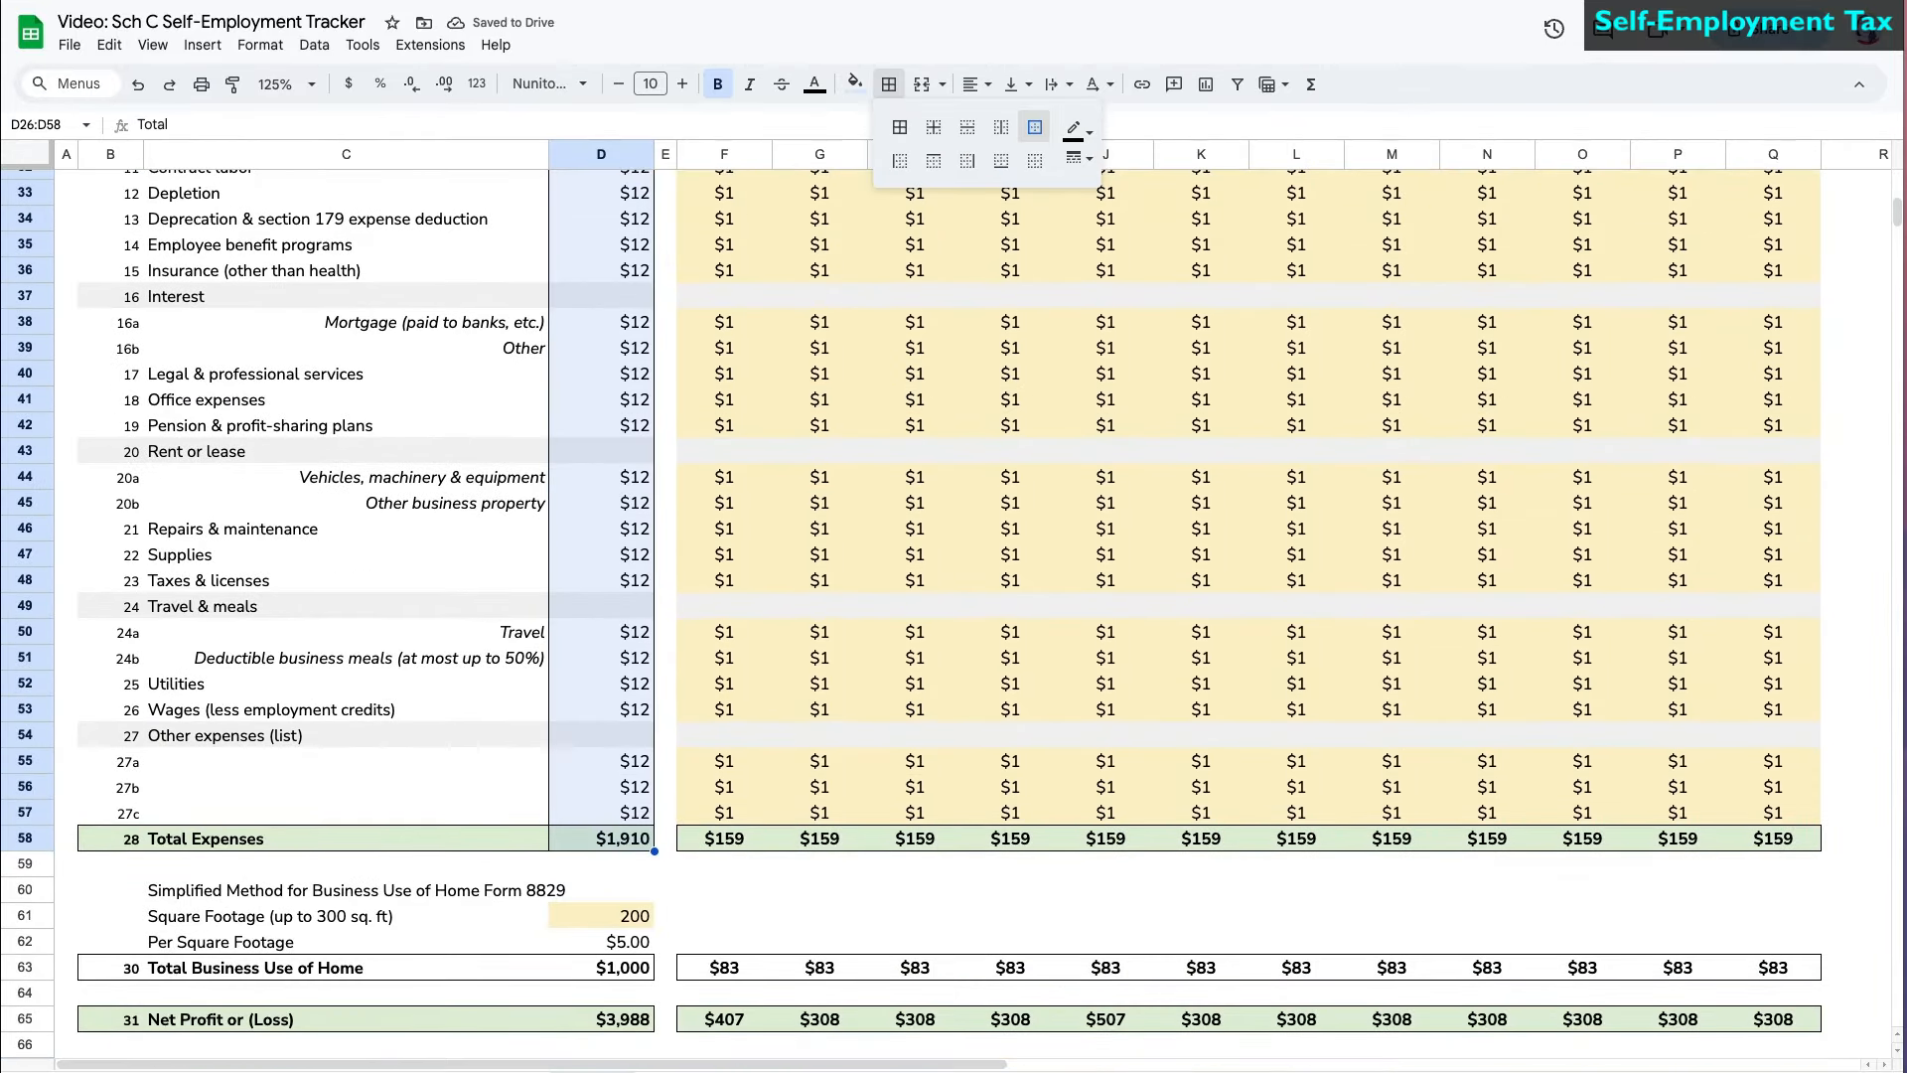
- Bold the Simplified Method heading row 60 and enter "Annual amount divided into monthly deduction" in F60
scroll(618, 741, "down", 2)
left_click_drag(110, 737, 1774, 737)
key("ctrl+b")
left_click(724, 737)
type("Annual amount divided into monthly deduction")
key("Return")
- Merge F60:Q60 and give the bold monthly deduction heading an outer border
left_click(920, 86)
key("ctrl+b")
left_click(889, 84)
left_click(1072, 130)
left_click(1034, 133)
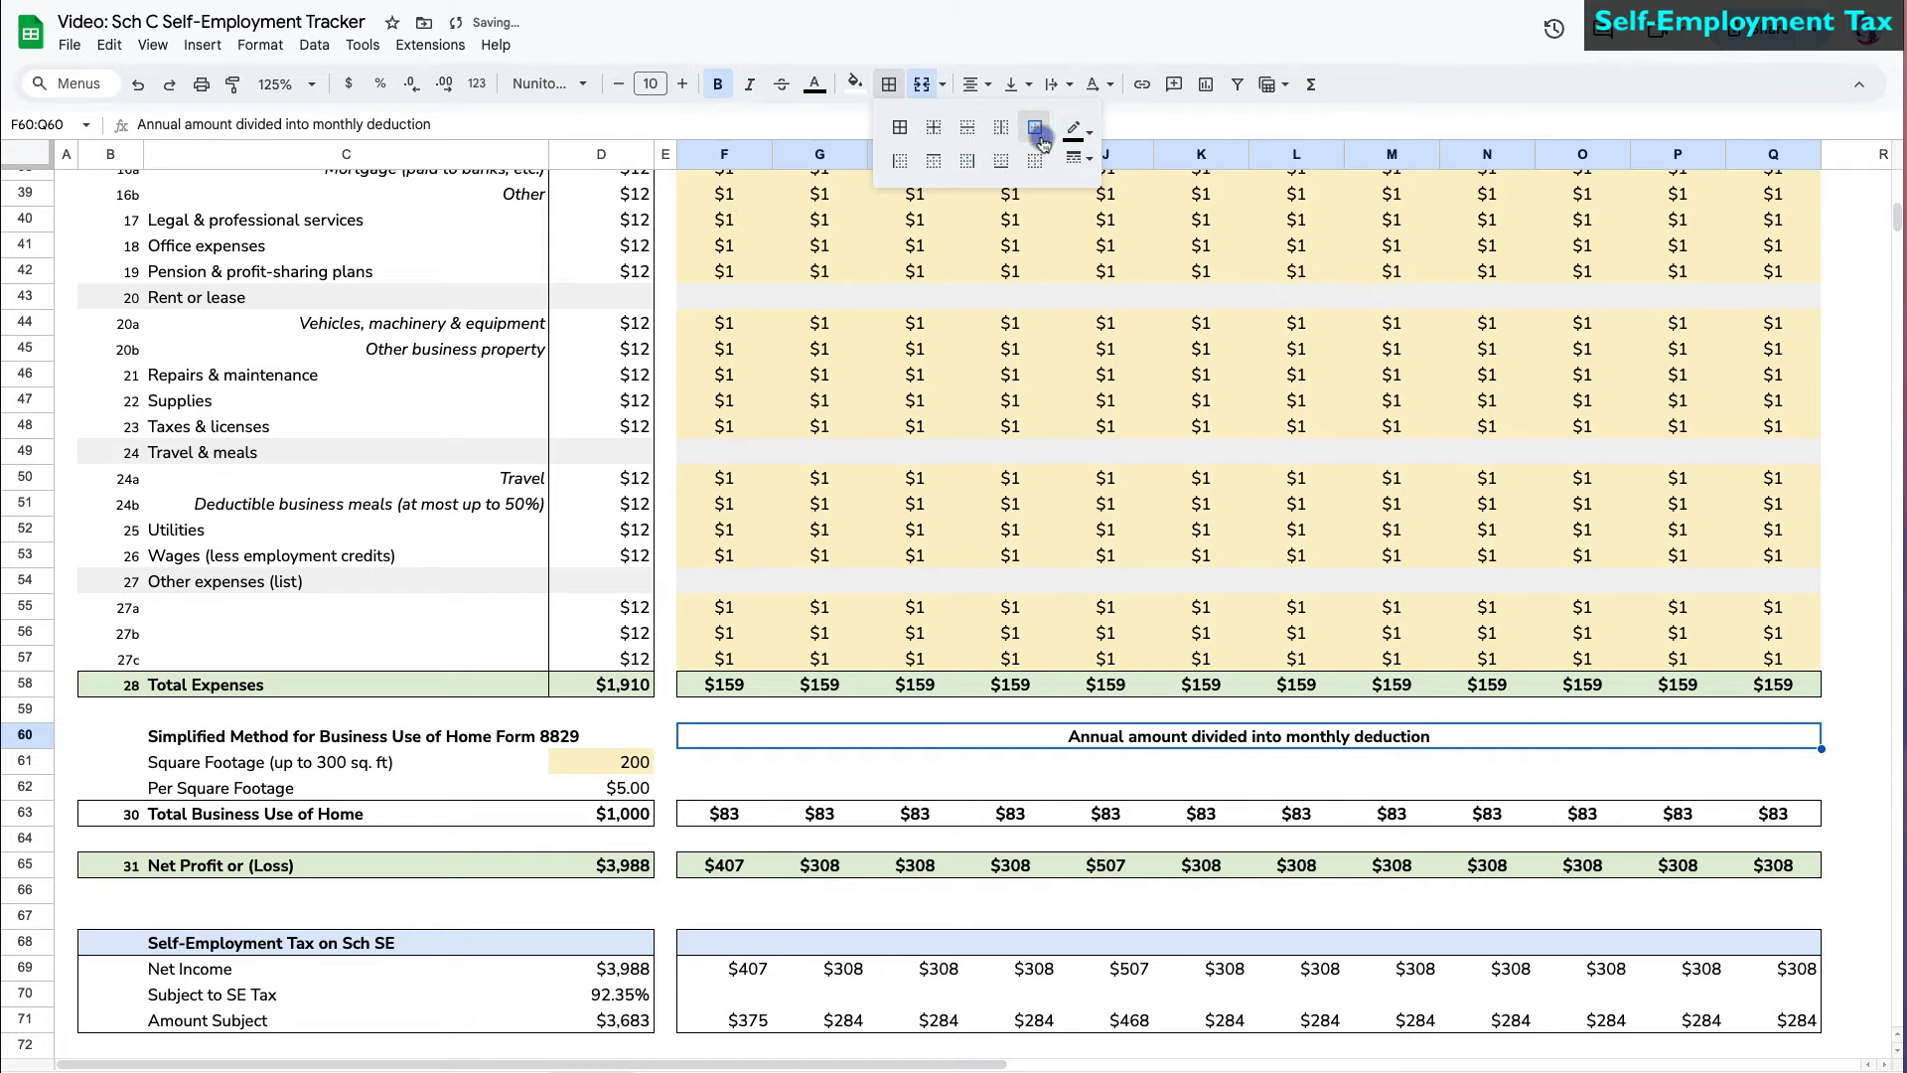
left_click(915, 787)
- Shade the row 60 headings in B60:D60 and F60:Q60 light gray and outline B60:D60
left_click_drag(110, 737, 601, 737)
left_click(724, 737, "super")
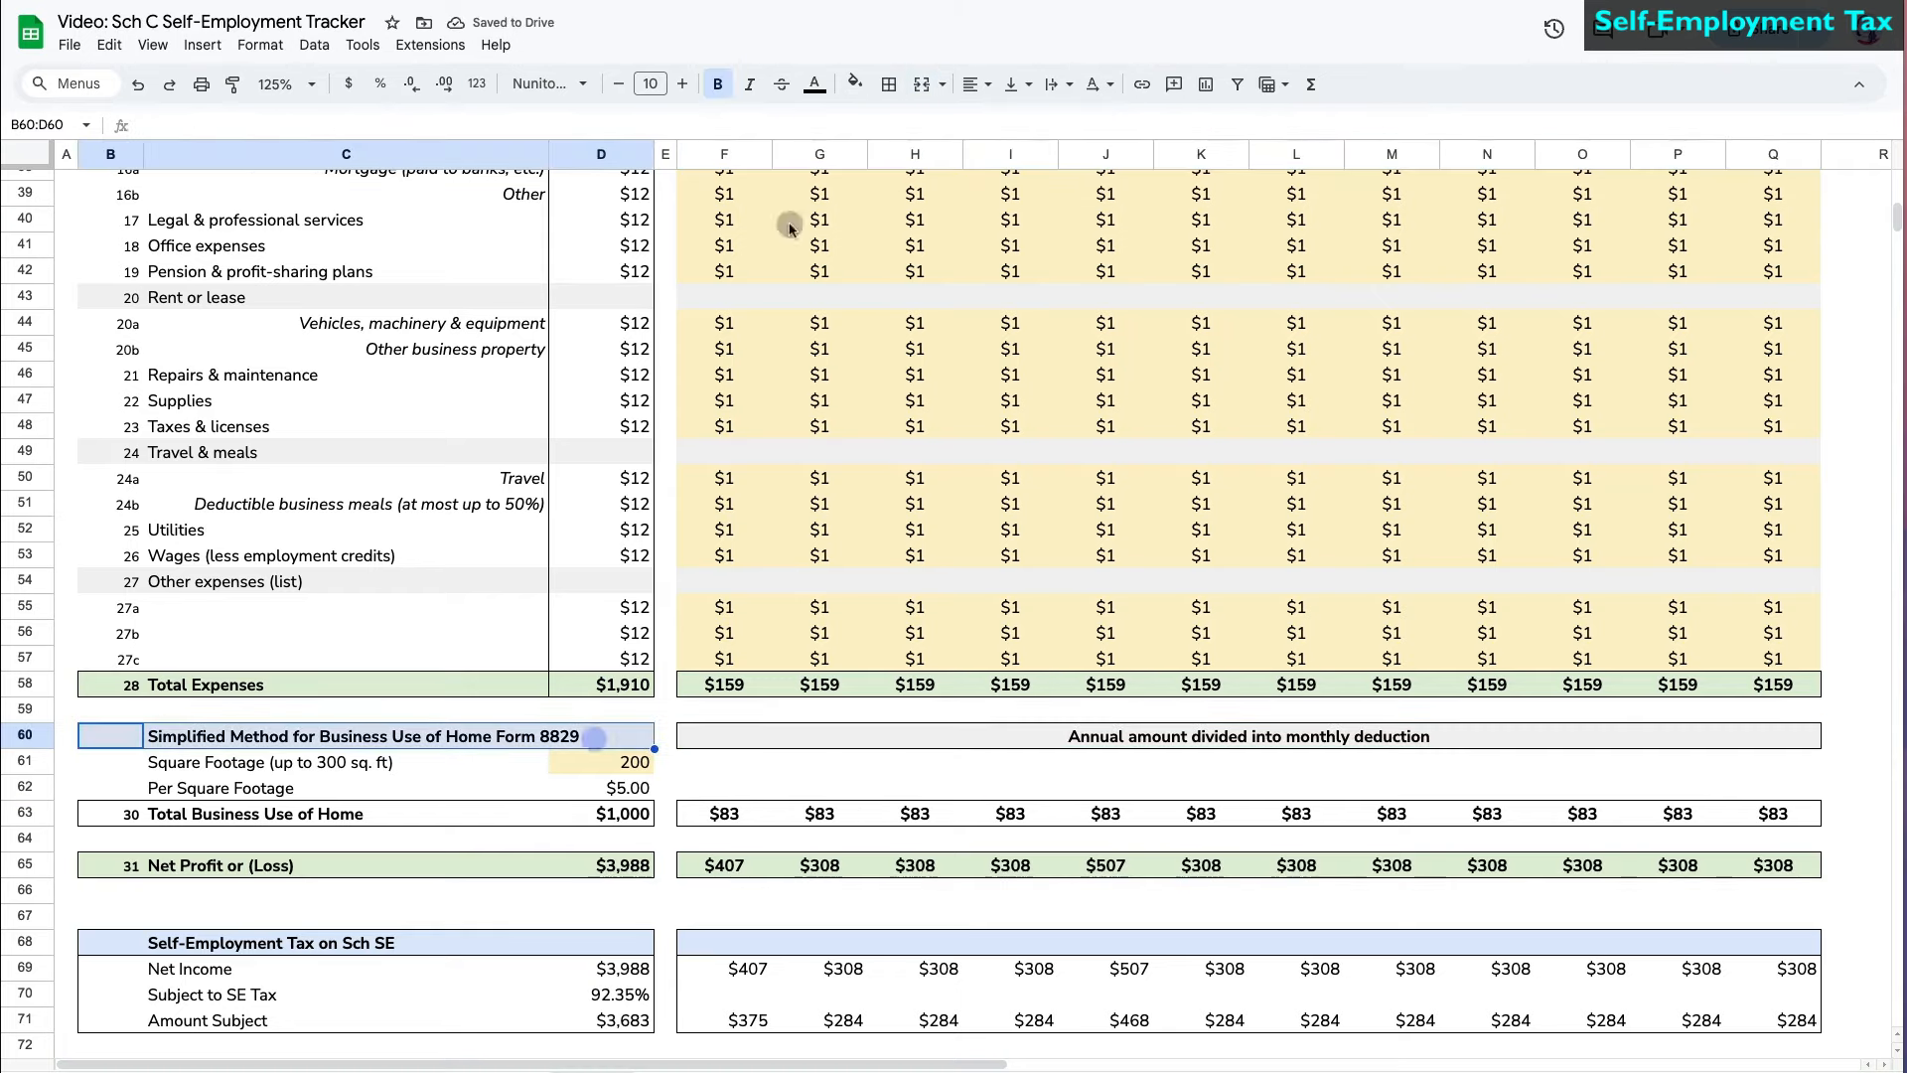
left_click(890, 85)
left_click(1031, 129)
- Add an outer border around the Per Square Footage row in B62:D62
left_click_drag(110, 788, 601, 788)
left_click(889, 85)
left_click(1031, 129)
left_click(724, 788)
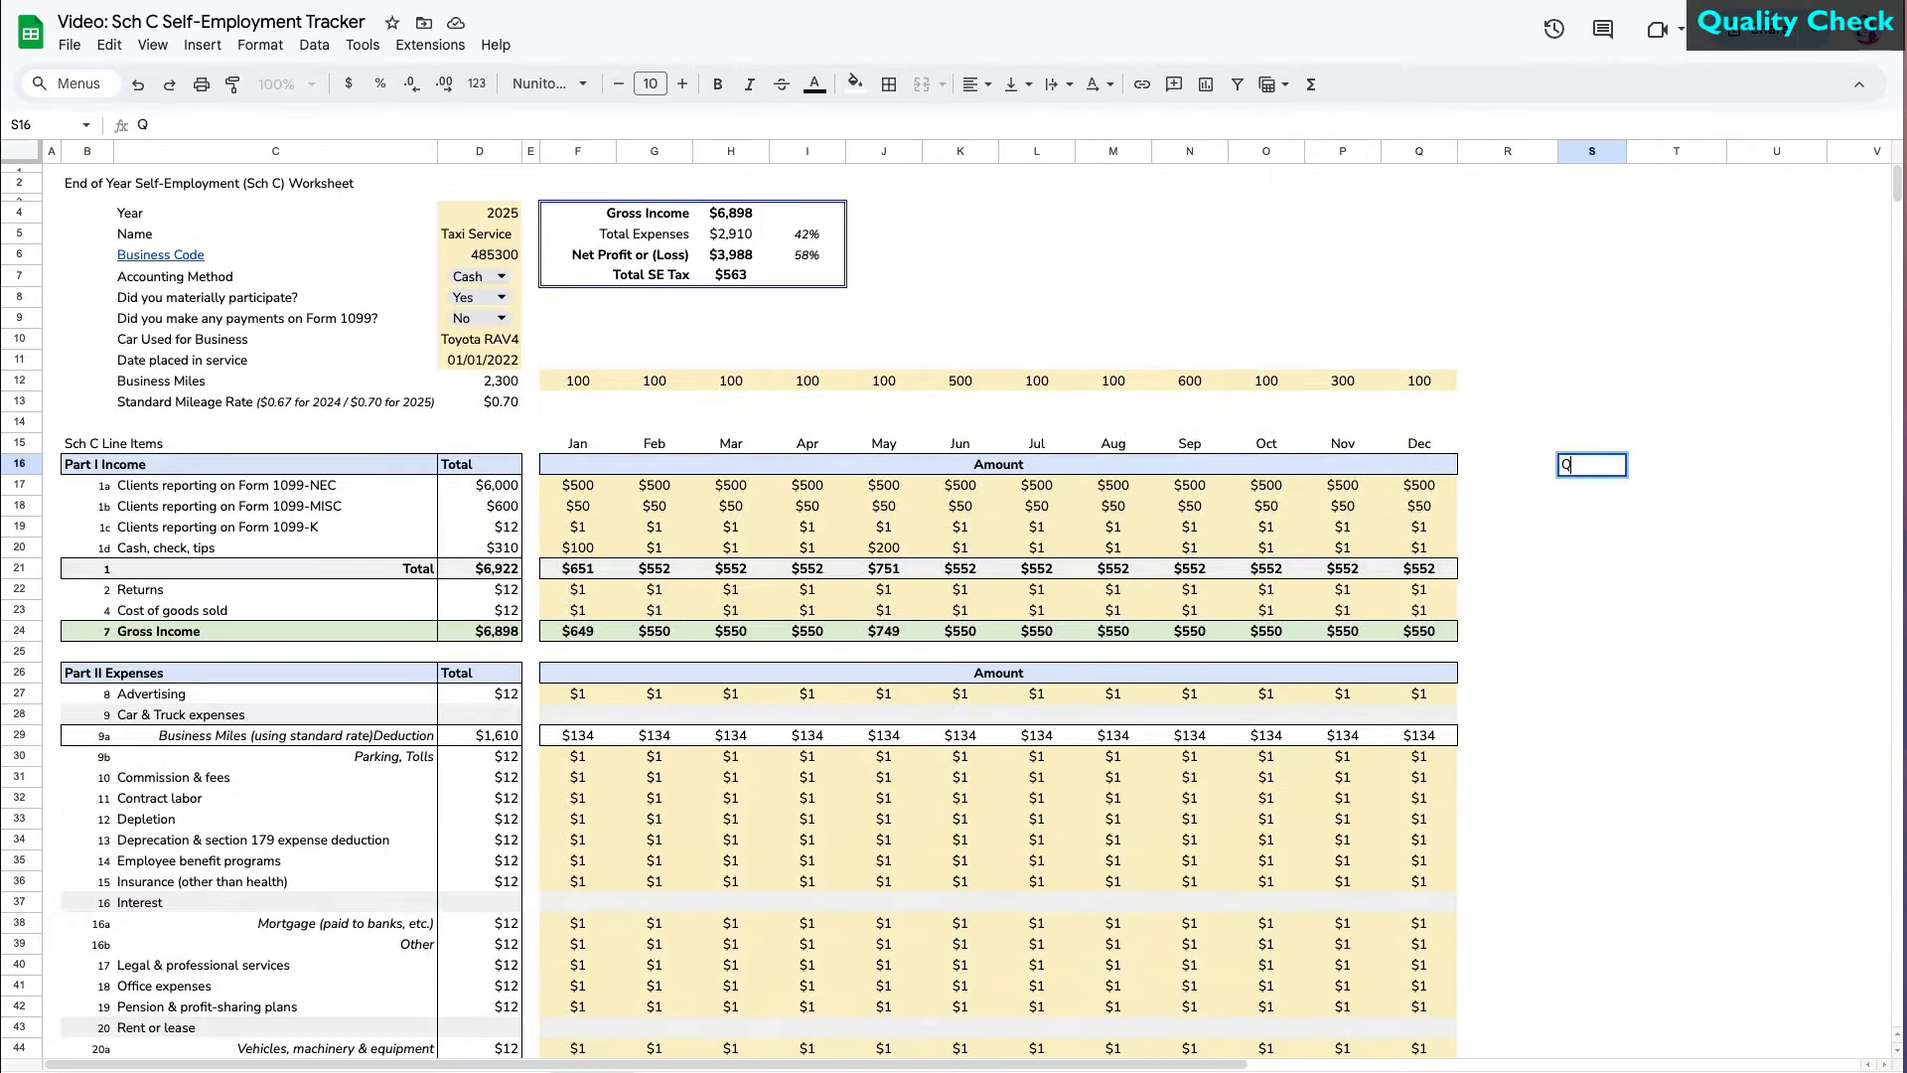
- Enter the heading QC in S16 and the check formula =D17-sum(F17:Q17) in S17
type("C")
key("Return")
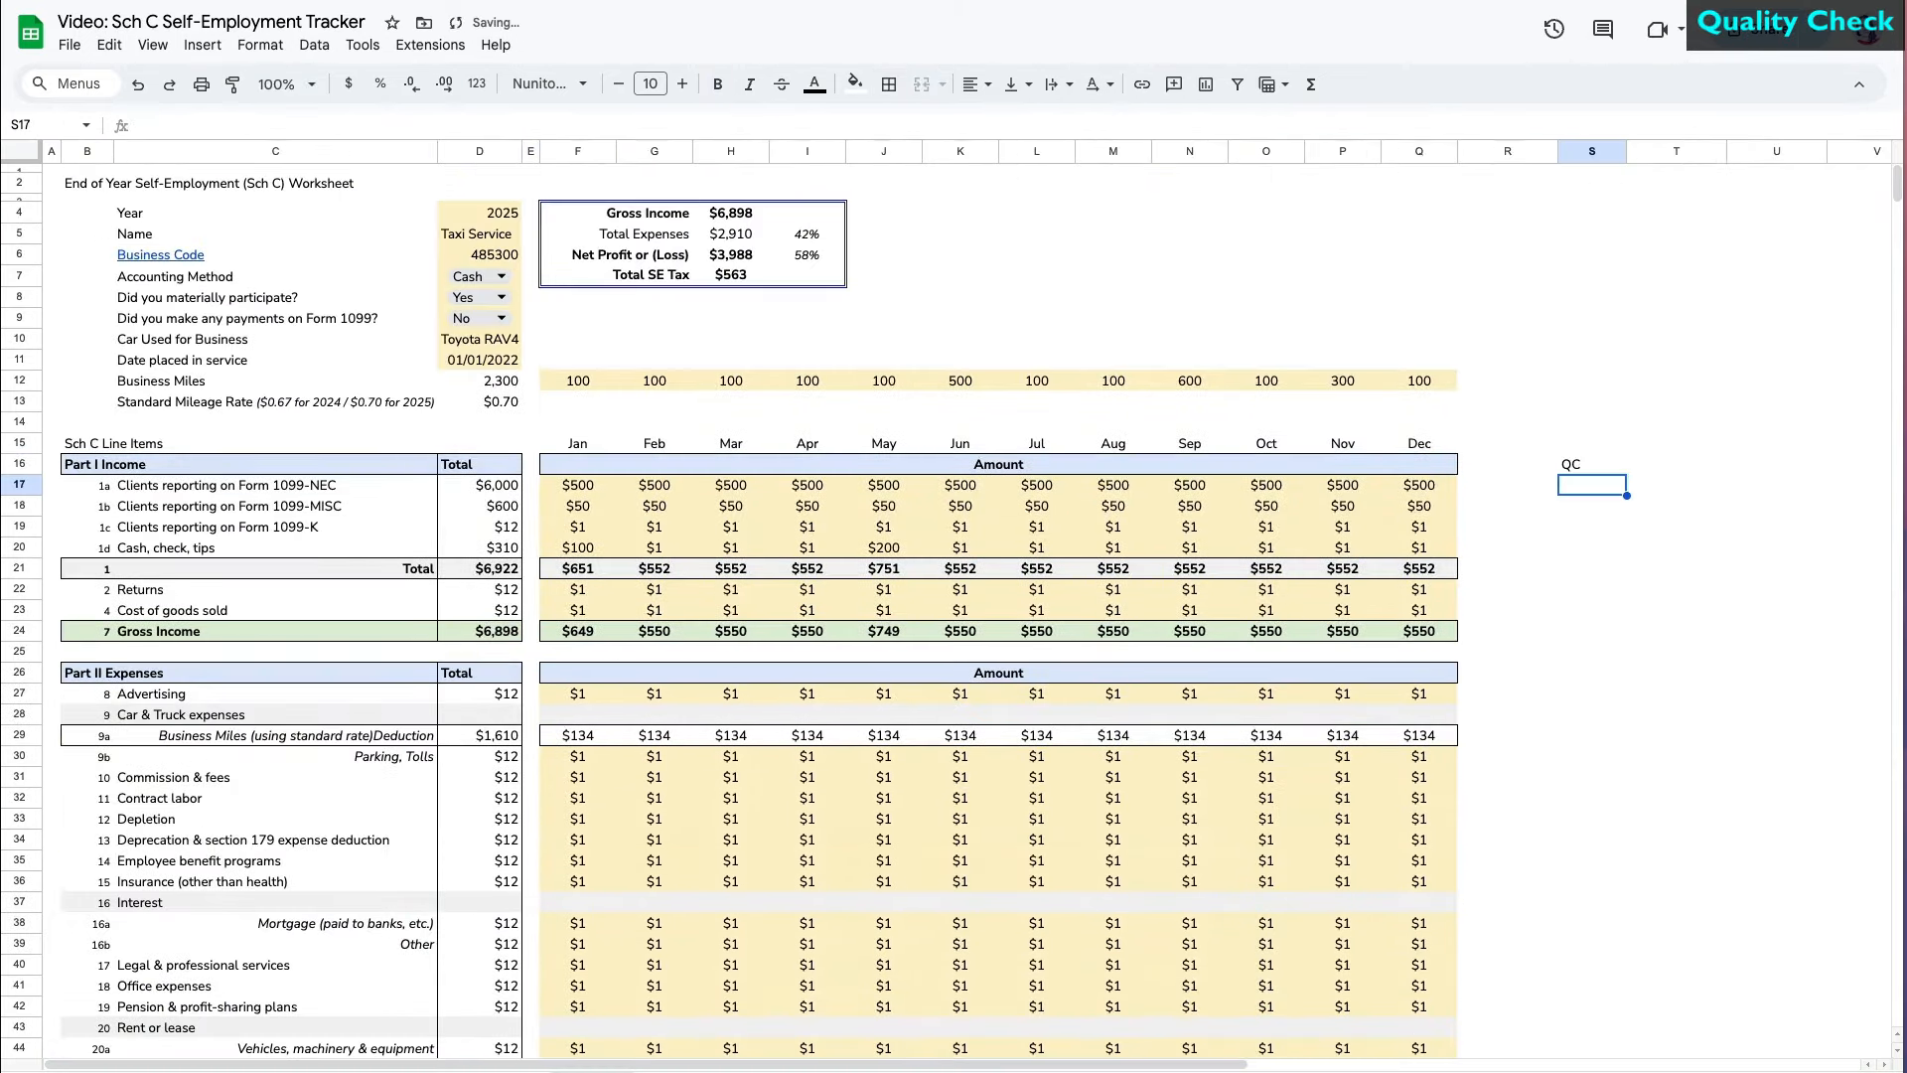
type("=")
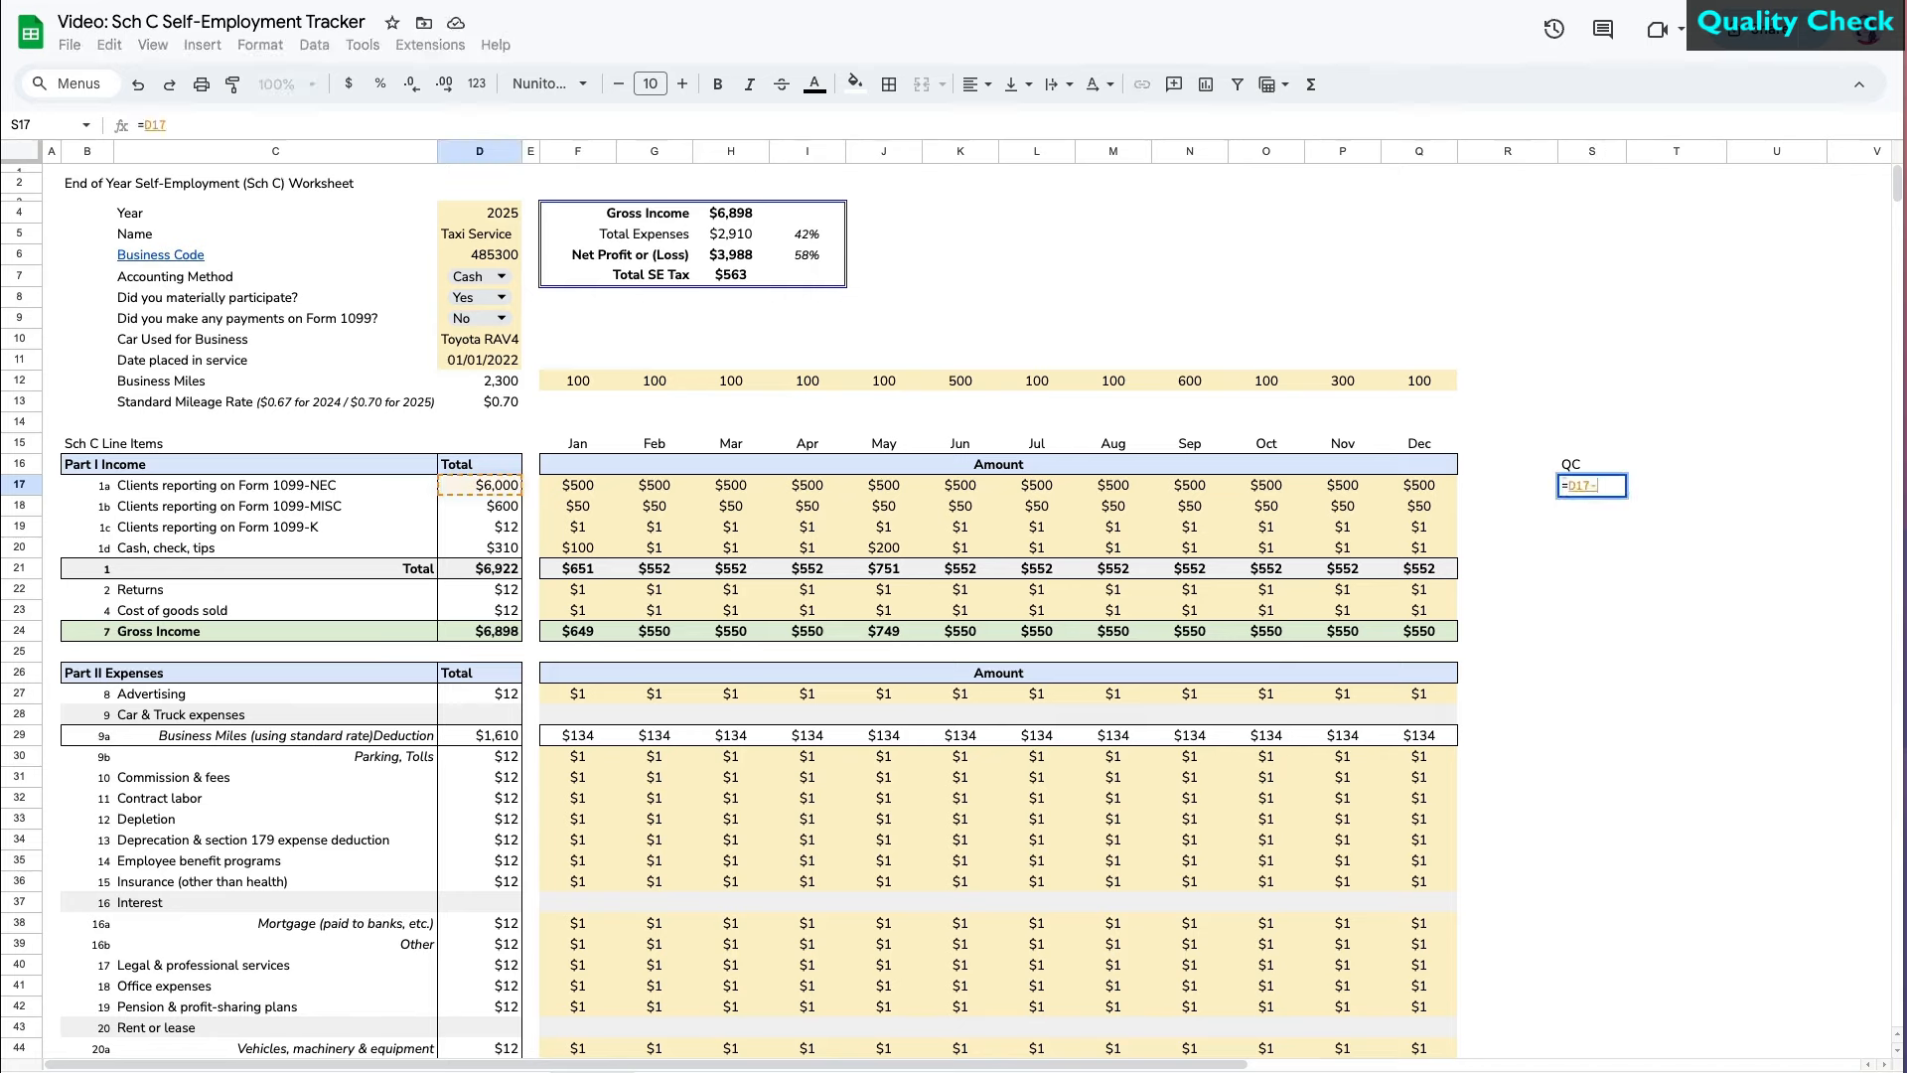
type("sum(")
left_click_drag(574, 484, 1391, 488)
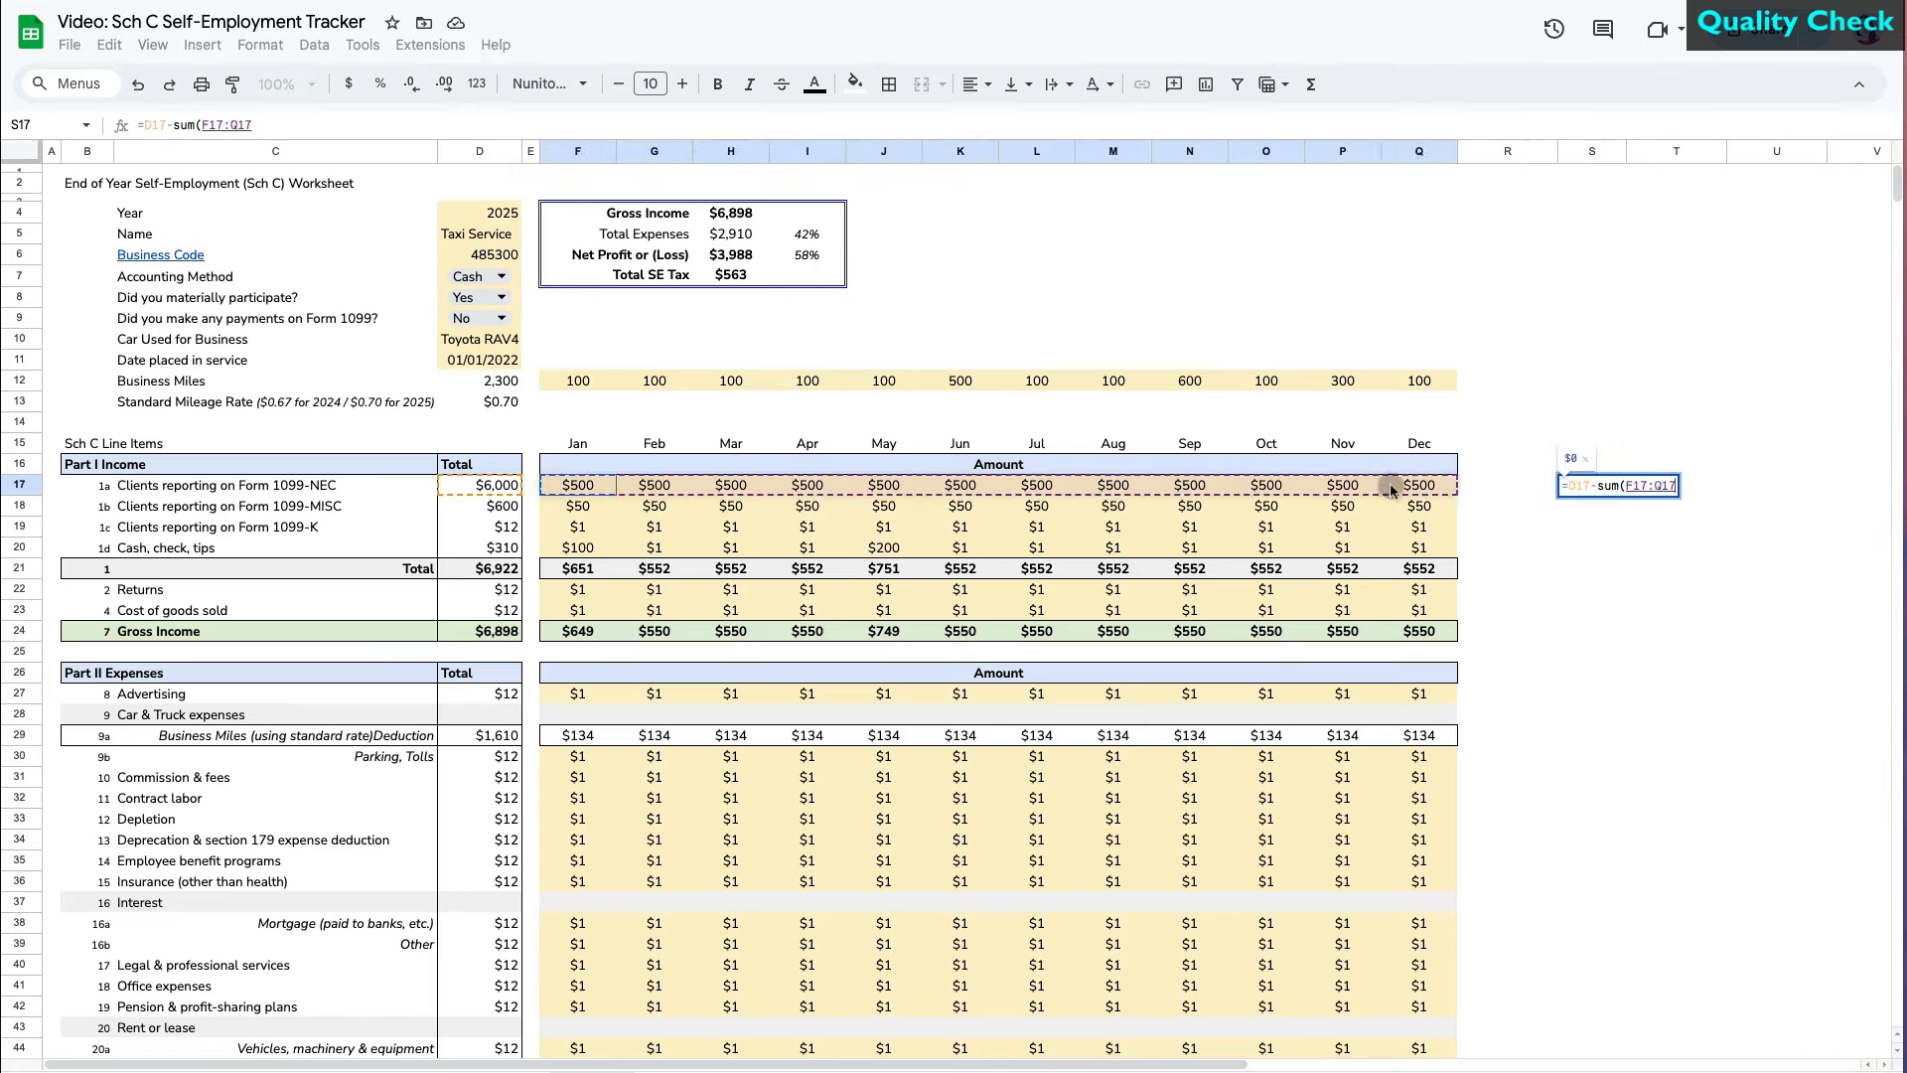
key("Return")
- Fill the QC formula from S17 down through S73
left_click(1601, 487)
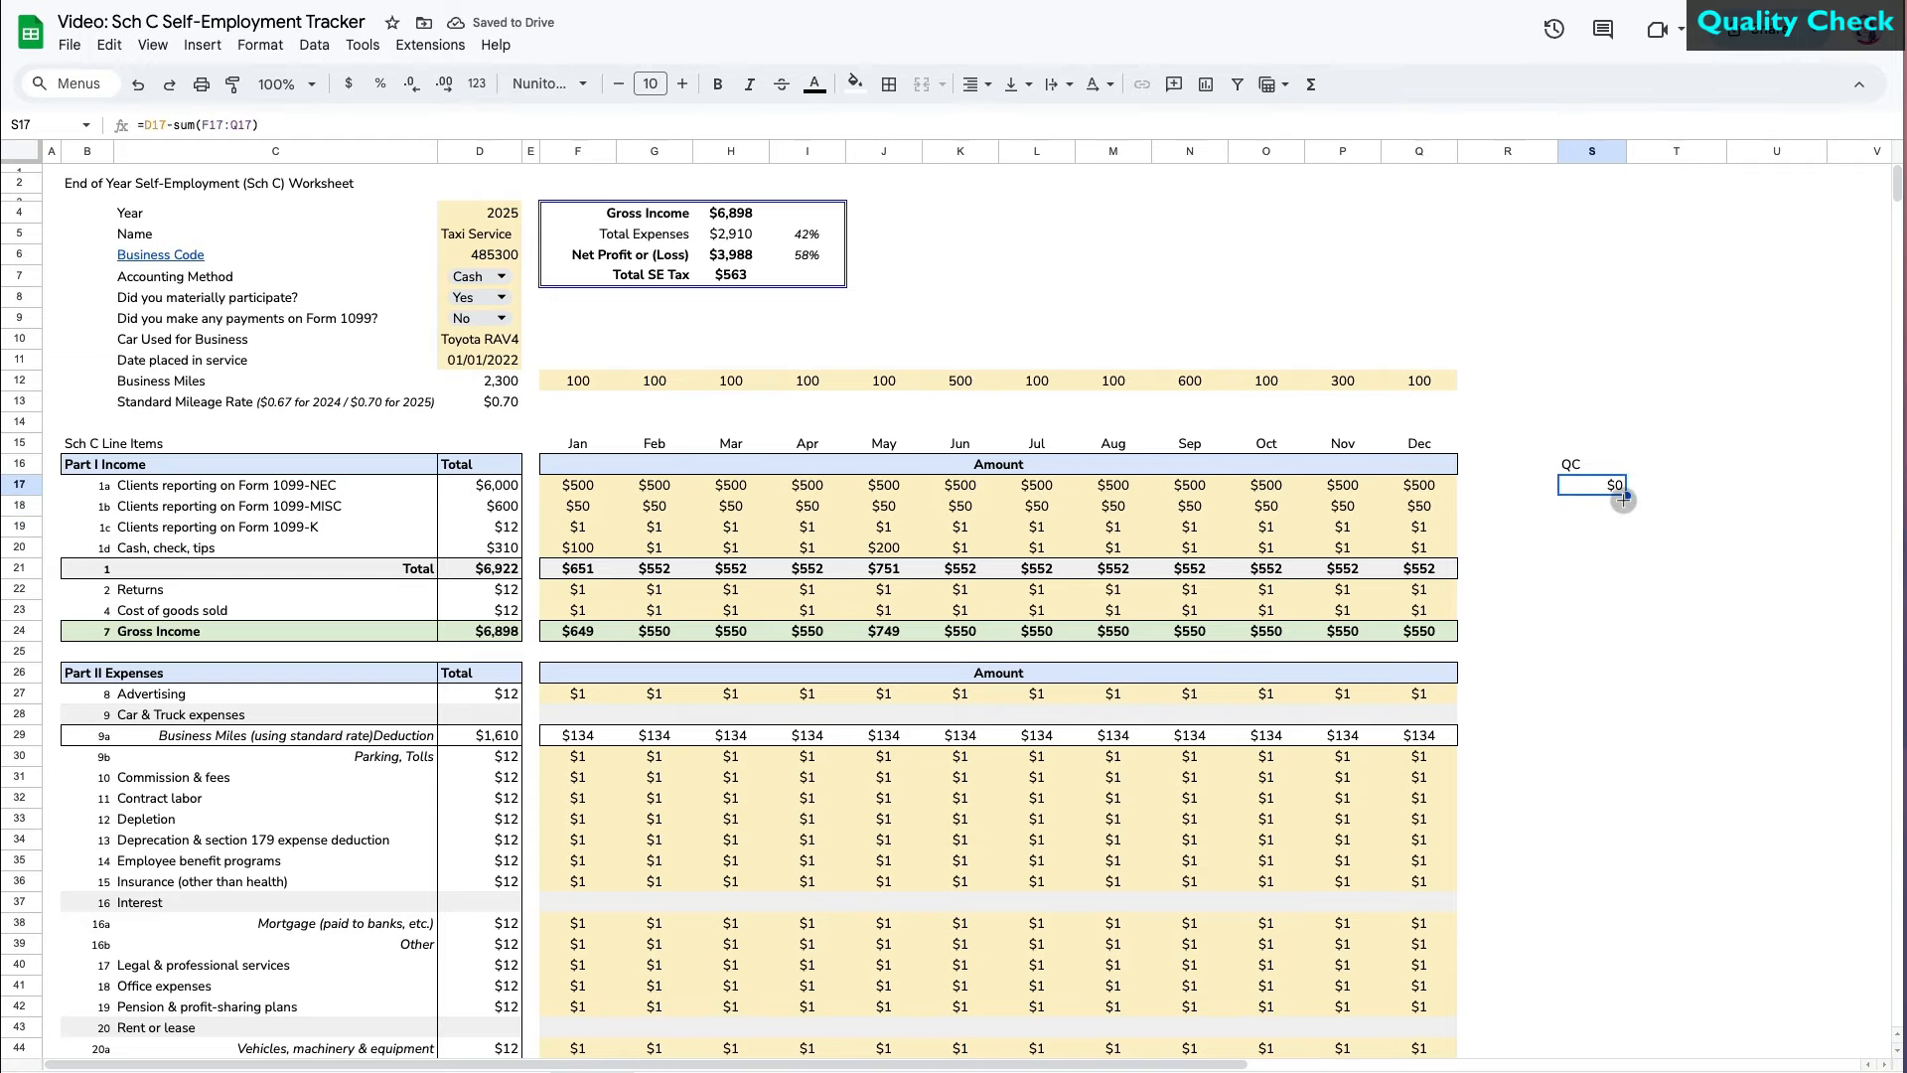
left_click_drag(1623, 500, 1608, 869)
scroll(1610, 662, "up", 1)
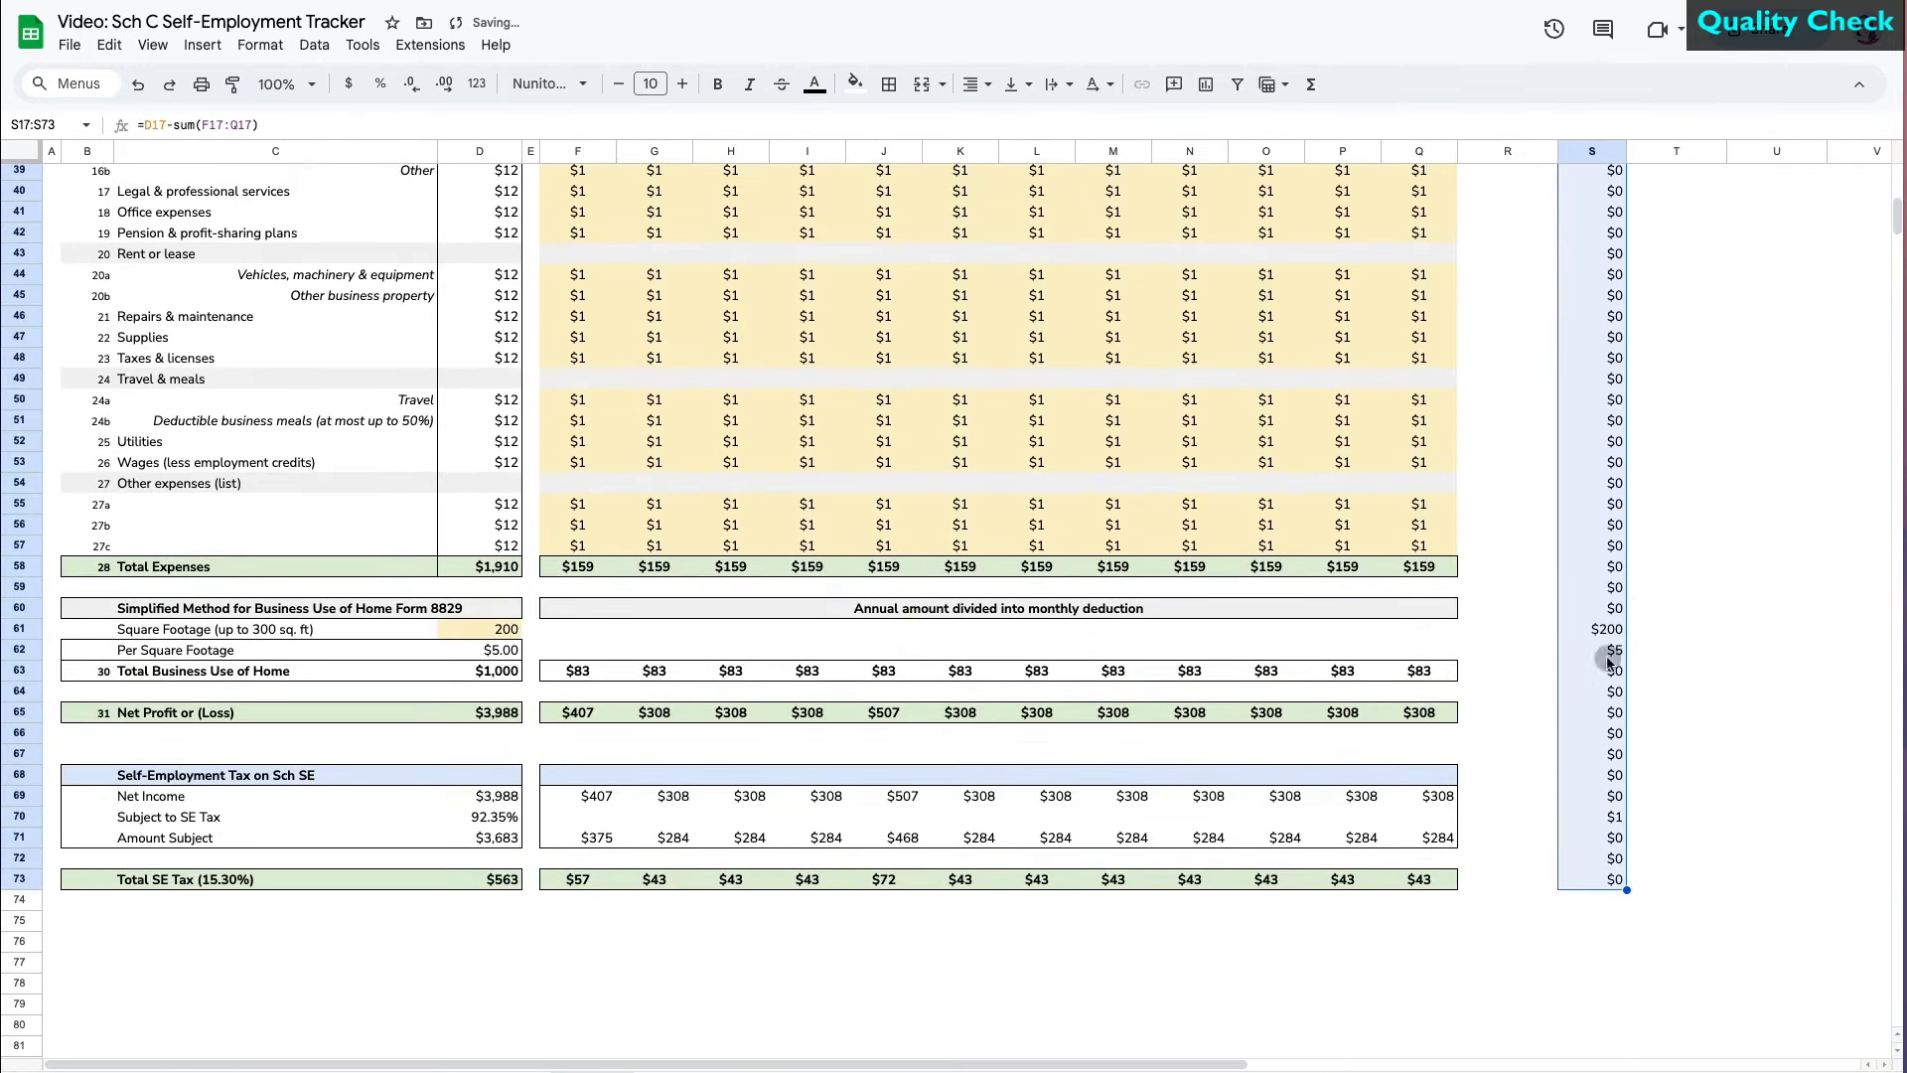
- Clear the QC formulas beside the blank, heading and non-monthly rows from 61 to 72 in column S
left_click_drag(1607, 631, 1607, 652)
key("Delete")
left_click_drag(1605, 733, 1606, 753)
key("Delete")
left_click(1609, 692)
key("Delete")
left_click(1611, 859)
key("Delete")
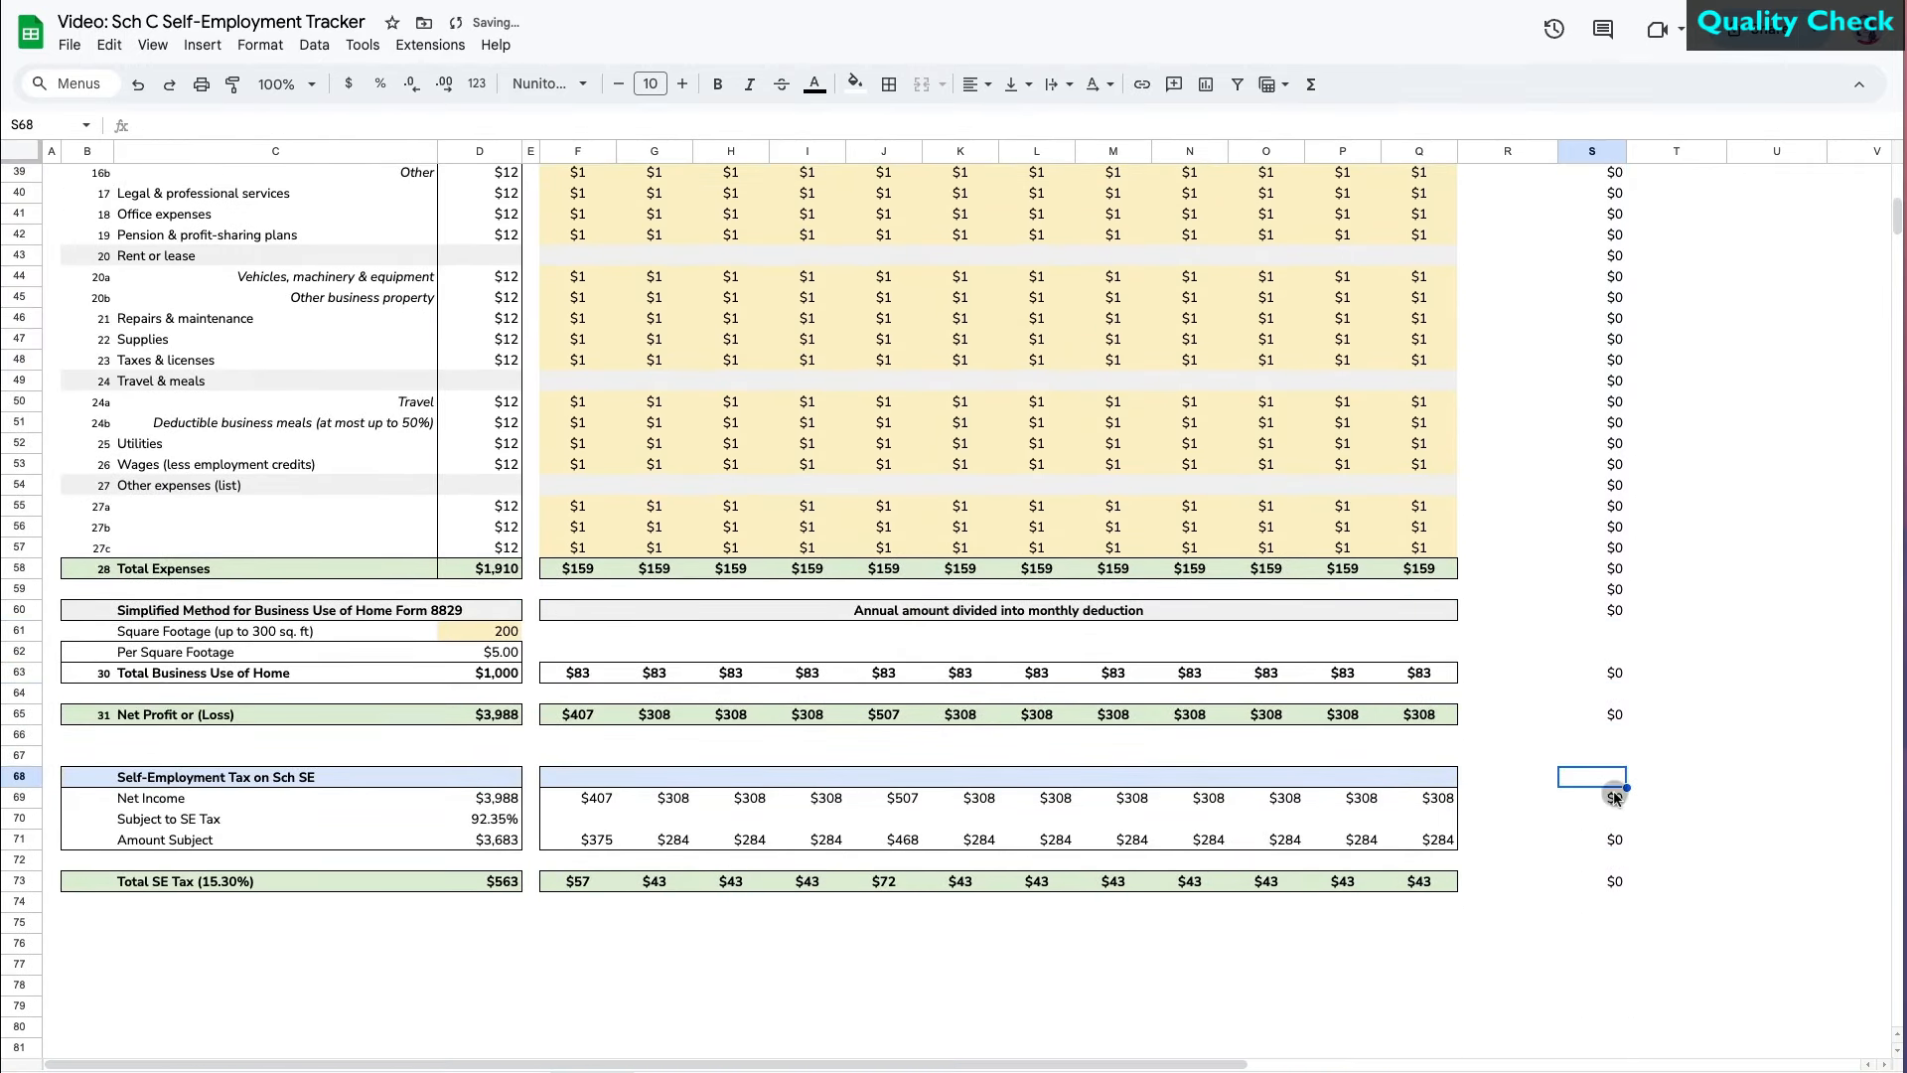
- Clear the remaining unneeded QC formulas beside the expense heading rows and in S25:S26
scroll(1616, 798, "up", 4)
left_click(1605, 928)
left_click(1606, 823)
left_click(1606, 574)
left_click_drag(1598, 368, 1598, 389)
key("Delete")
left_click(1671, 349)
scroll(1671, 349, "up", 3)
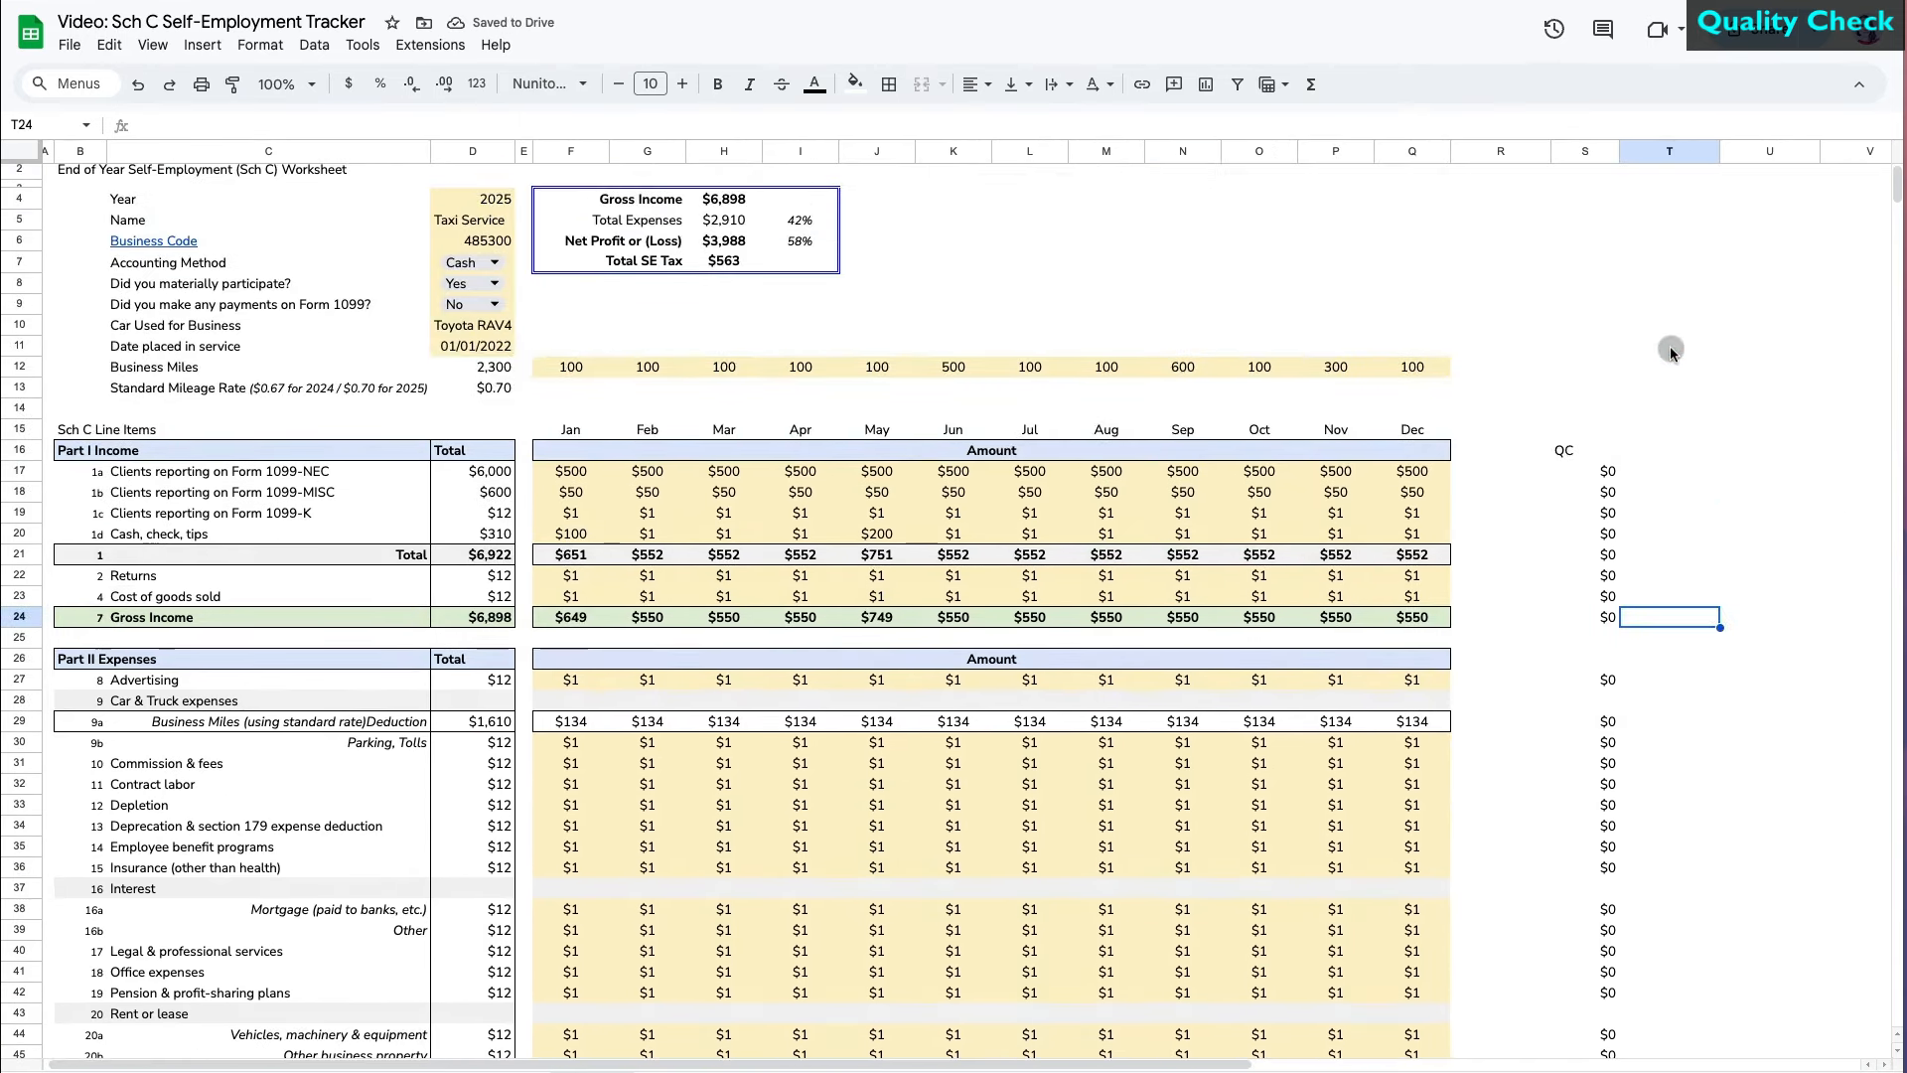
- Apply the November column P formatting to QC column S and center its contents
left_click(1586, 153)
left_click(977, 85)
left_click(1010, 119)
left_click(1334, 154)
left_click(233, 86)
left_click(1589, 158)
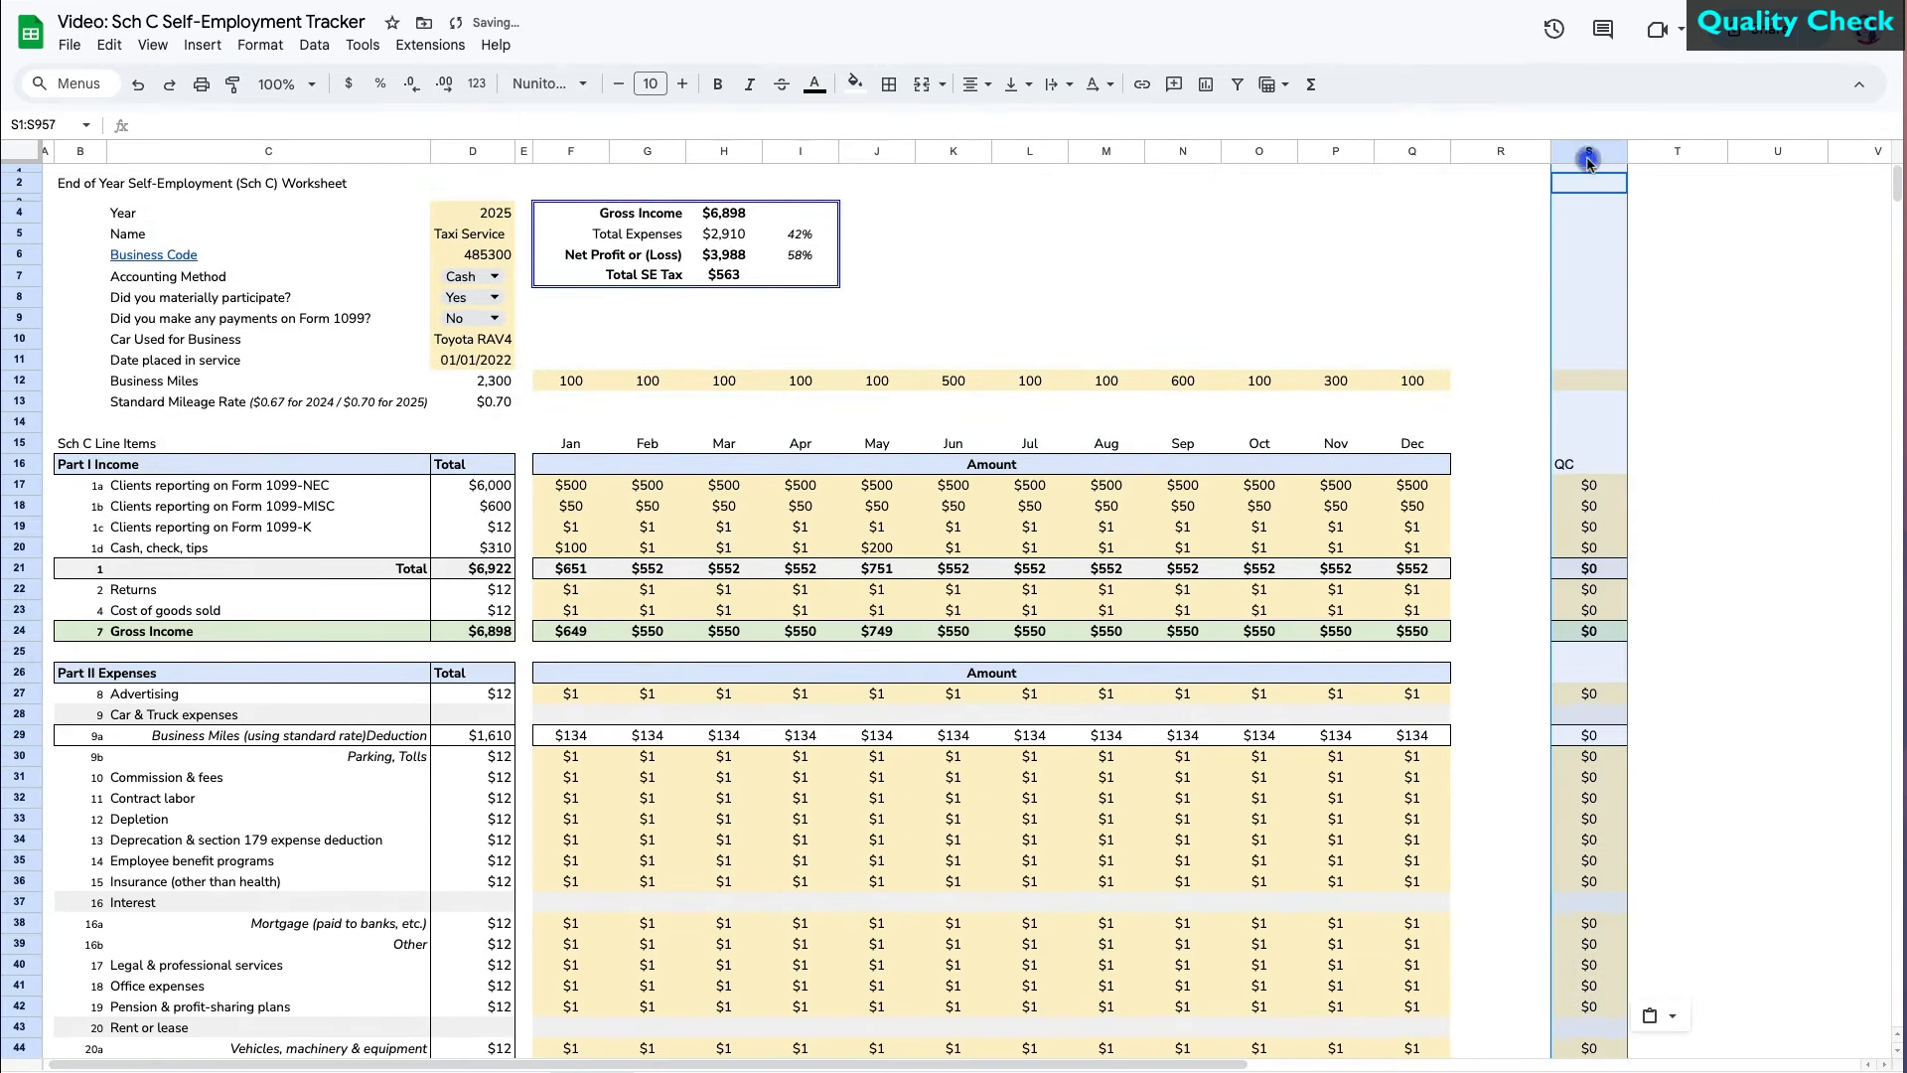
left_click(1592, 467)
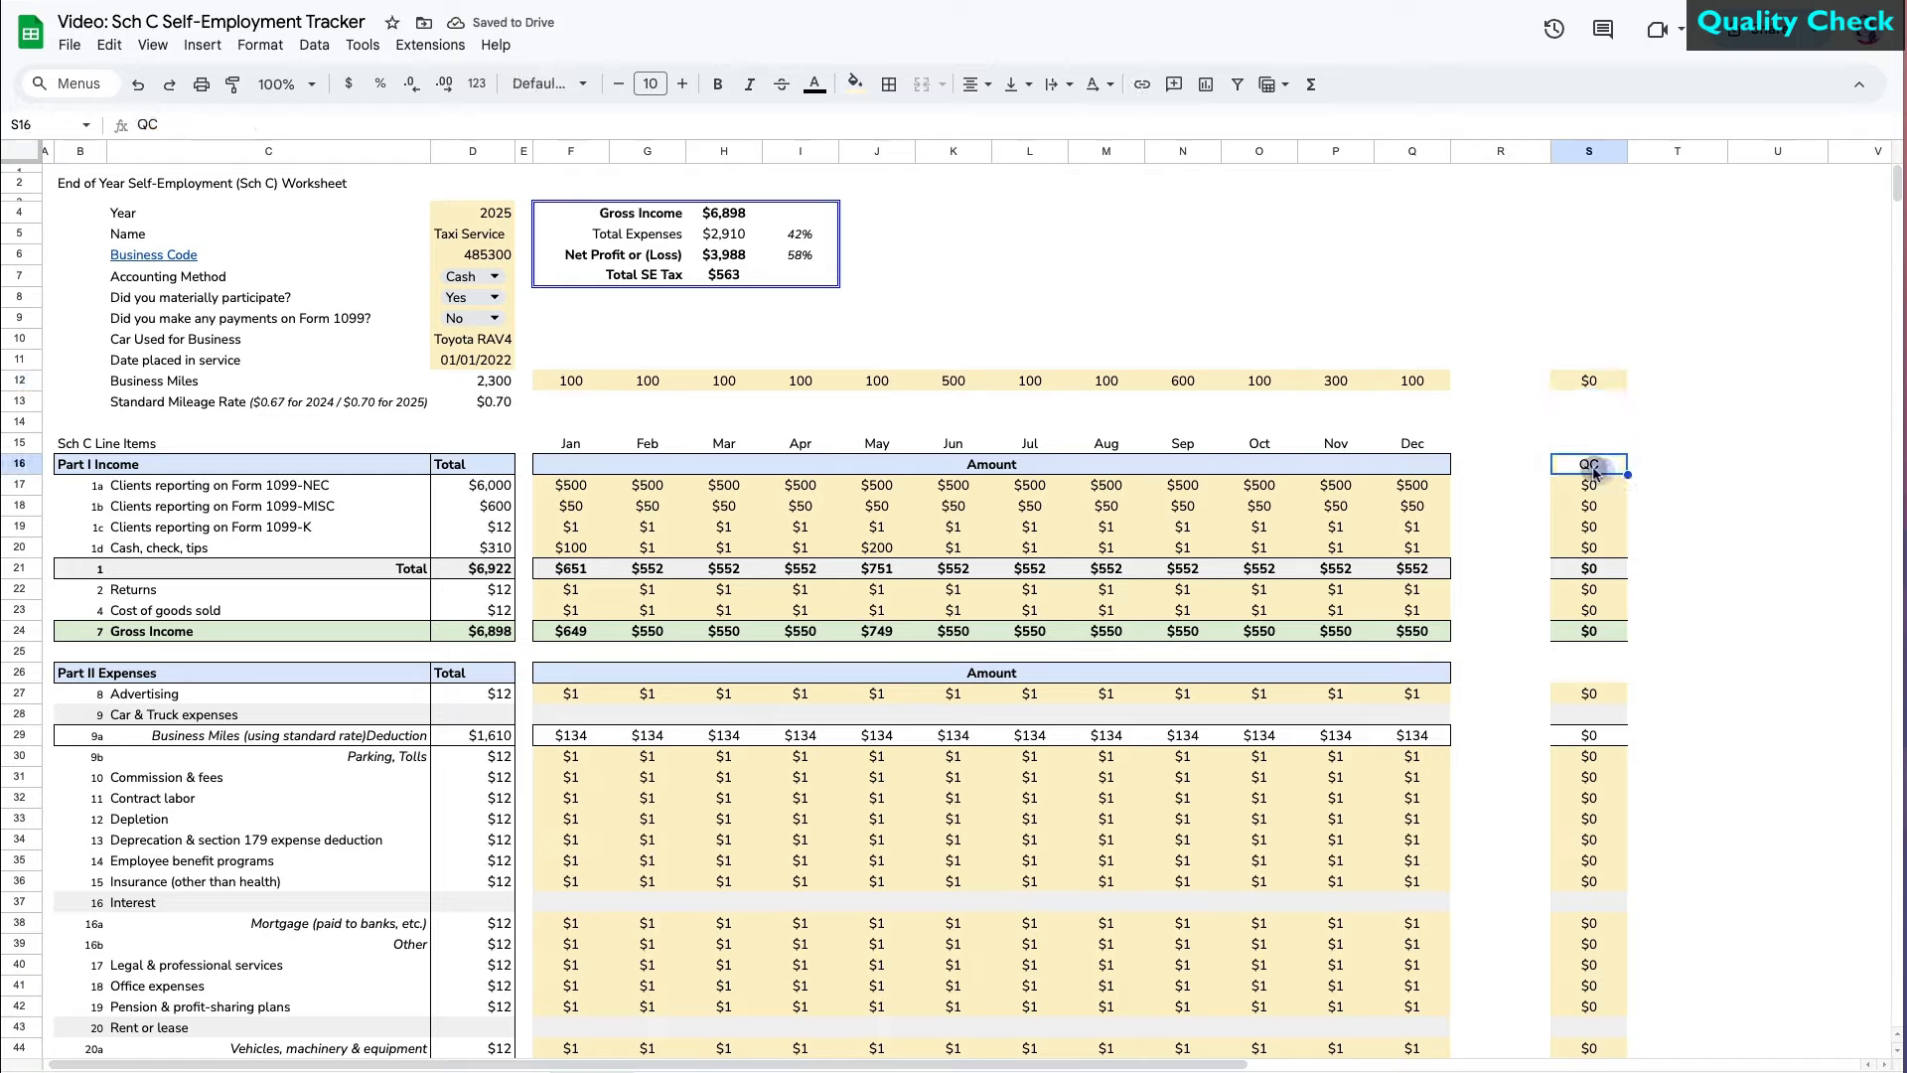
- Bold the QC heading in S16 and fill it light green, and fill S26 light blue
left_click(717, 85)
left_click(855, 84)
left_click(950, 197)
left_click_drag(1584, 467, 1581, 633)
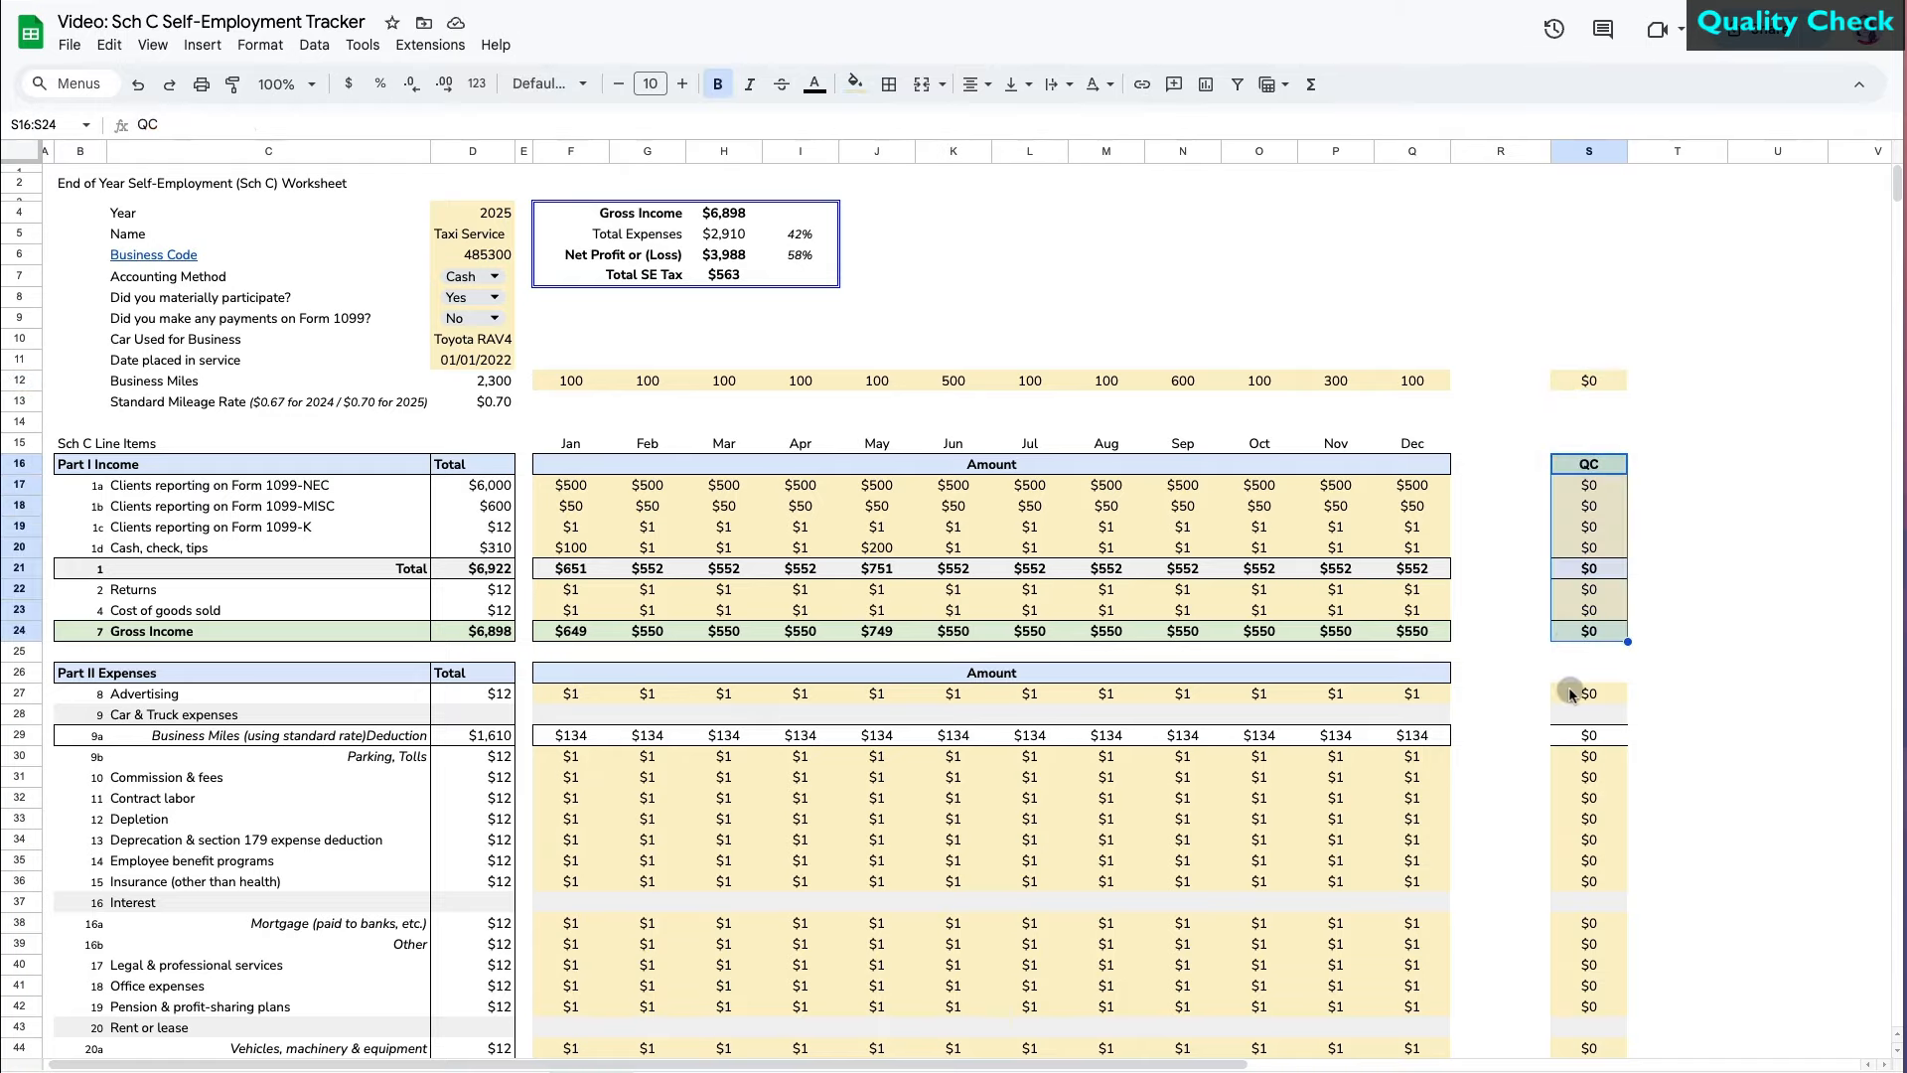
left_click(1663, 708)
left_click(1567, 672)
left_click(855, 85)
left_click(903, 417)
- Add an outer border around the QC cells from S15 down through the Total Expenses row 58
left_click_drag(1596, 446, 1589, 839)
left_click(889, 84)
left_click(1035, 129)
key("Delete")
scroll(1587, 835, "down", 1)
- Copy the light blue heading format in column S onto S68 beside the Self-Employment Tax heading
left_click_drag(1581, 753, 1595, 835)
scroll(1595, 596, "up", 3)
left_click(1599, 267)
left_click(233, 85)
scroll(1596, 696, "down", 4)
left_click(1599, 733)
- Add outer borders around the QC cells in S62:S65 and S68:S73
left_click_drag(1592, 606, 1588, 668)
left_click(889, 84)
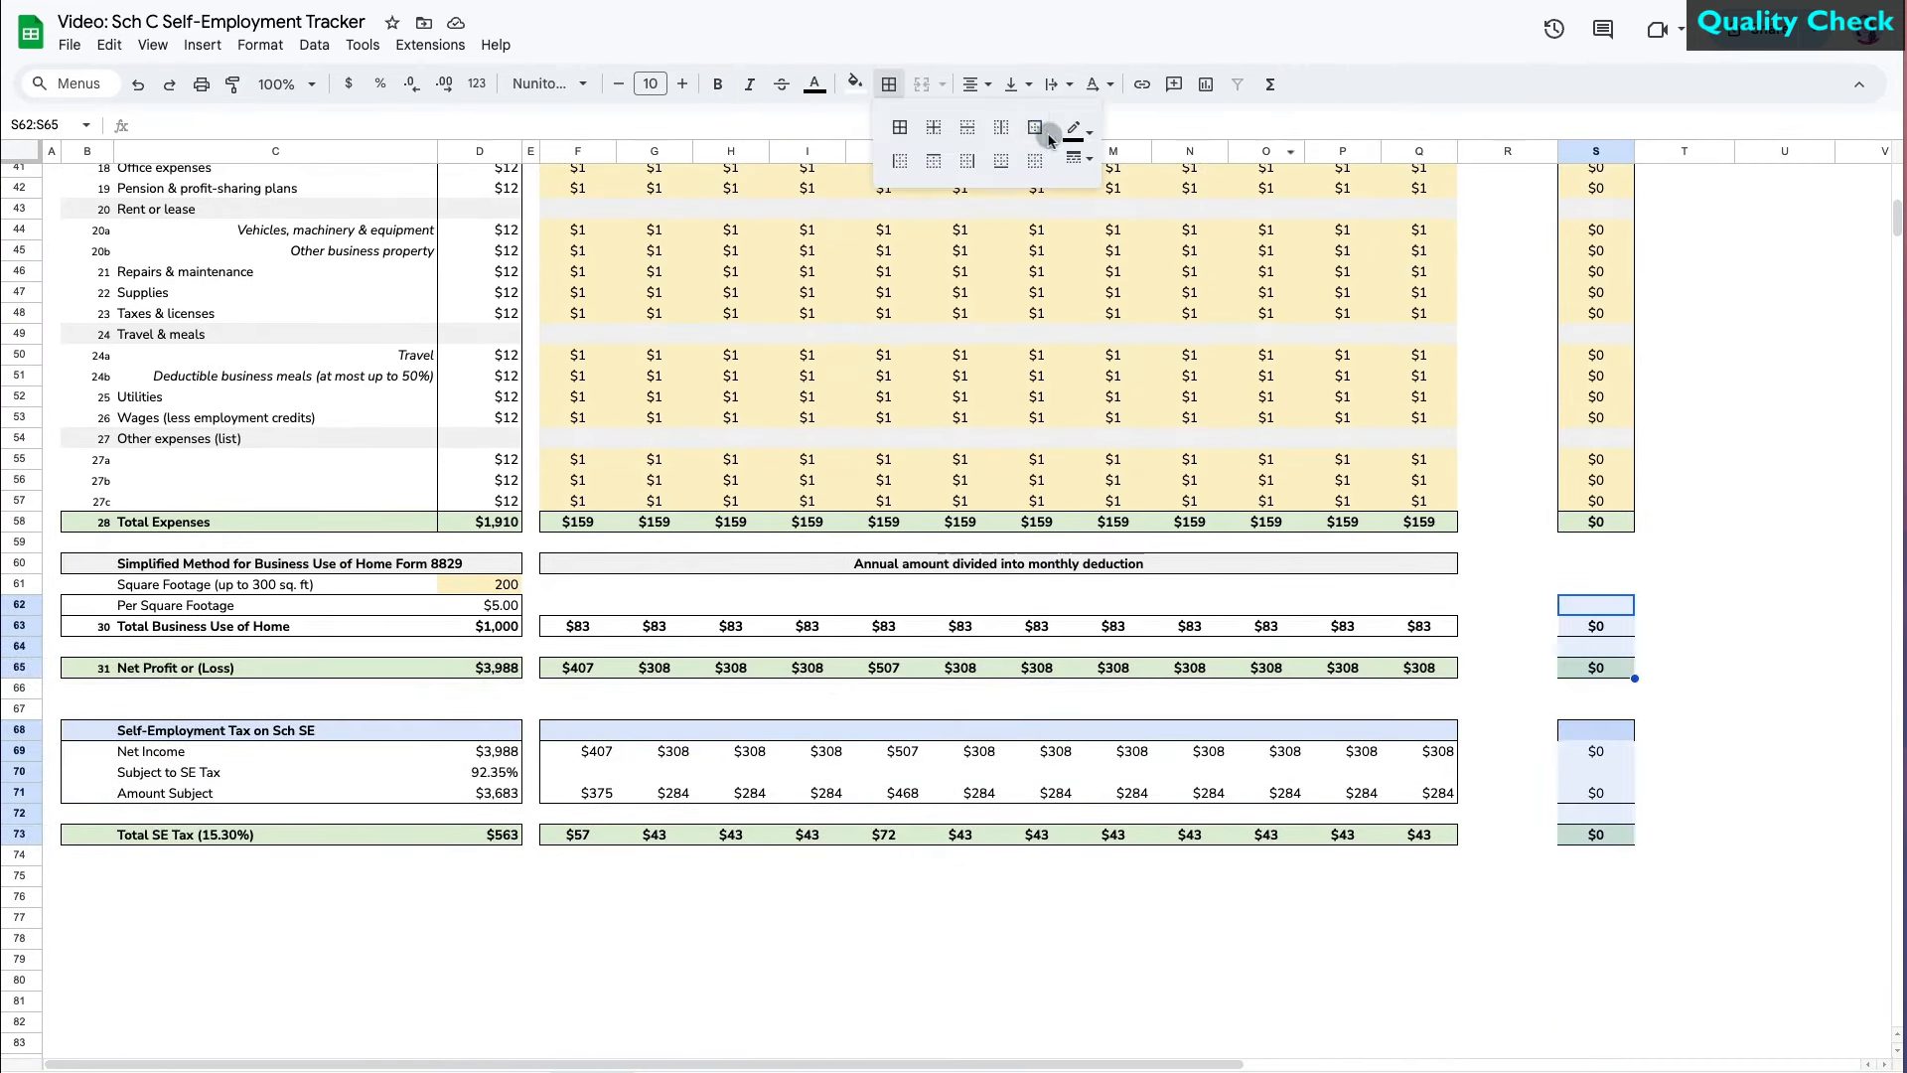
left_click(1035, 129)
left_click(1685, 543)
scroll(1763, 618, "up", 10)
- Group QC column S and collapse the group to hide it
left_click(1597, 154)
left_click(1620, 151)
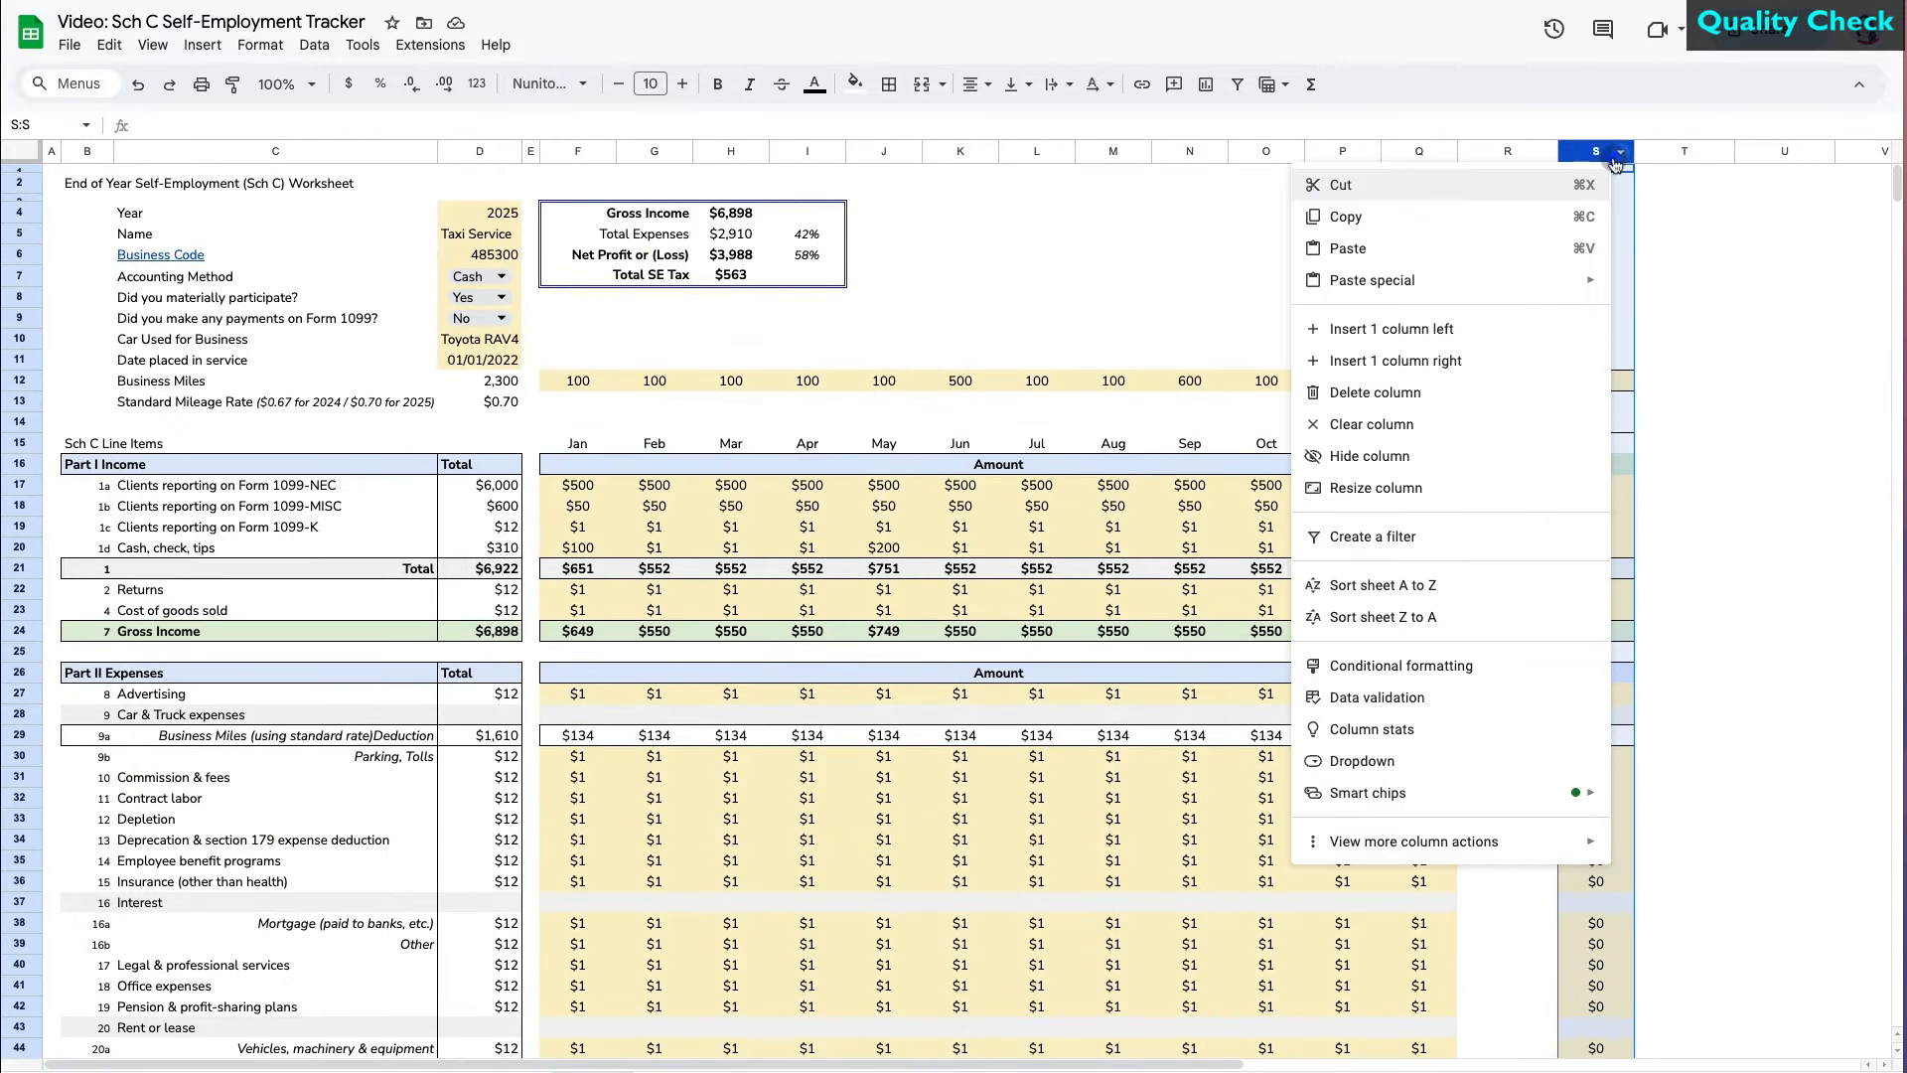
mouse_move(1401, 854)
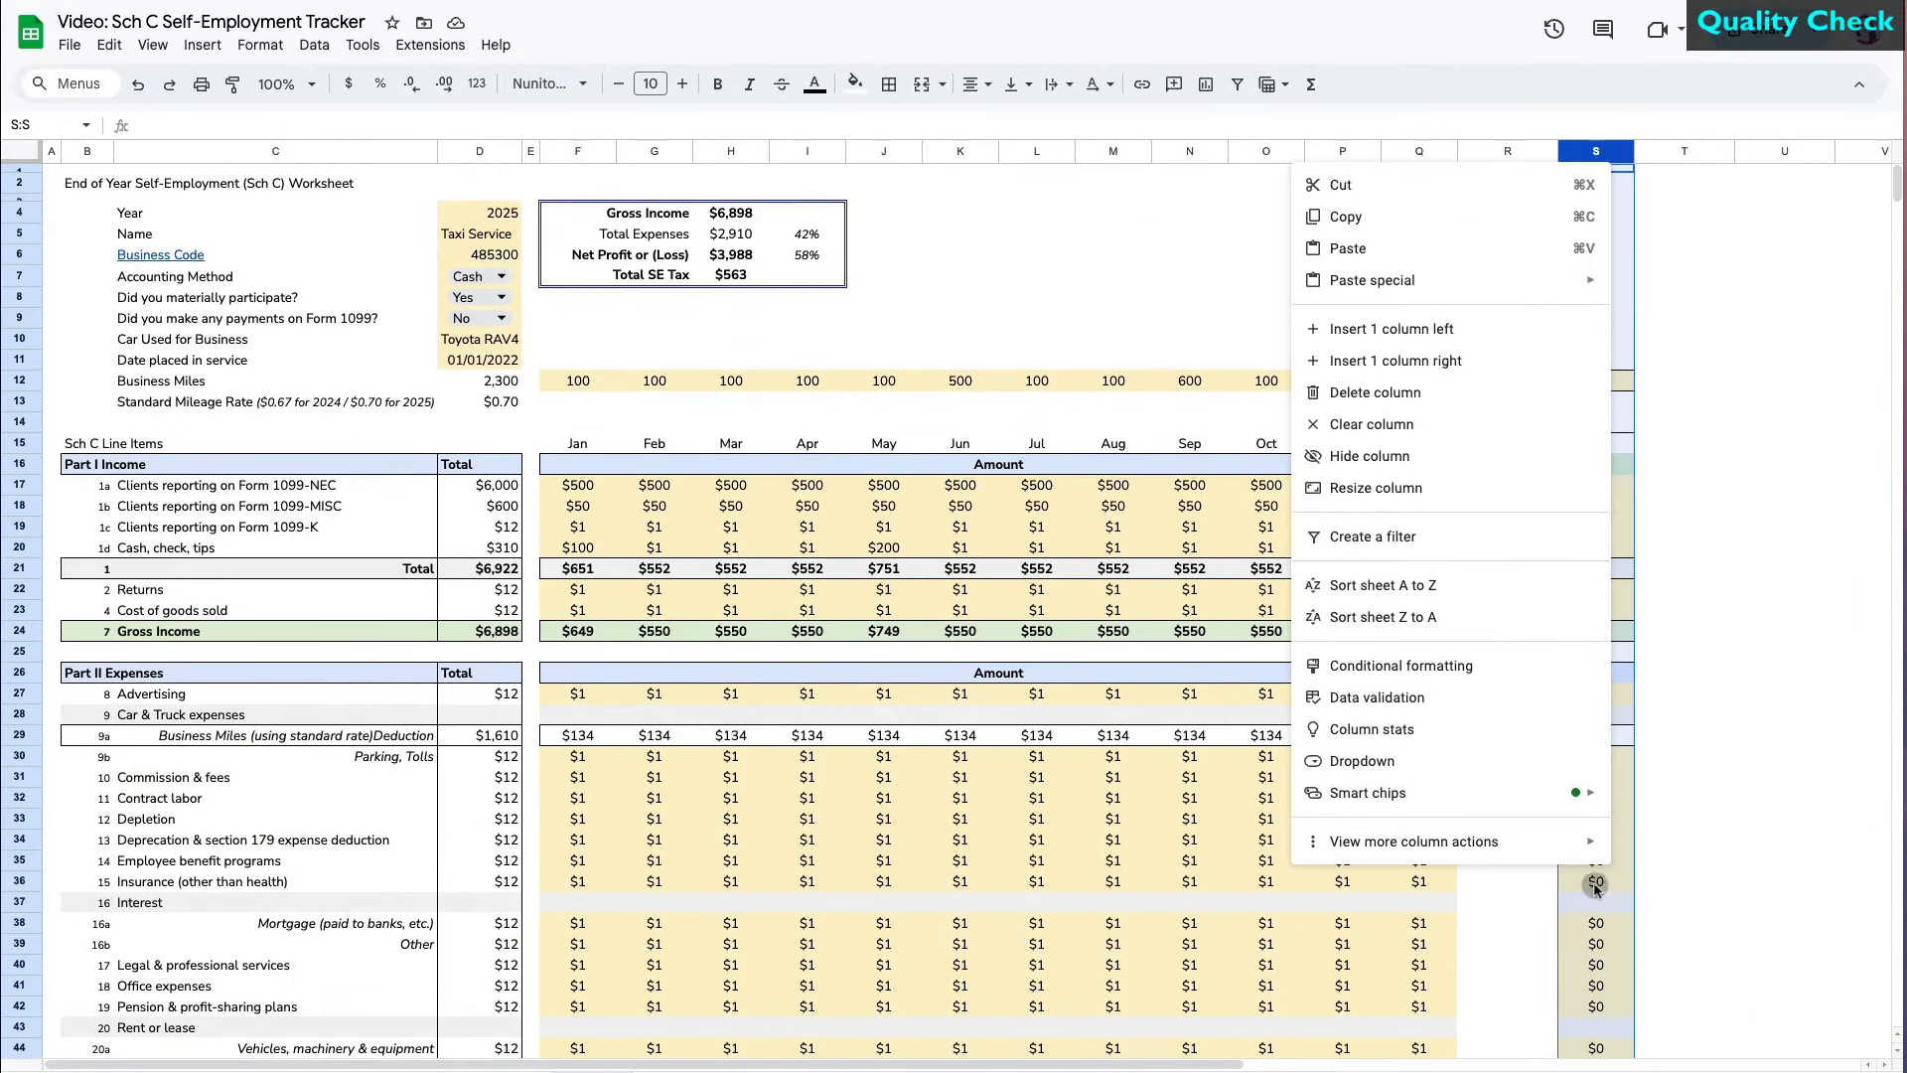
left_click(1661, 897)
left_click(1727, 811)
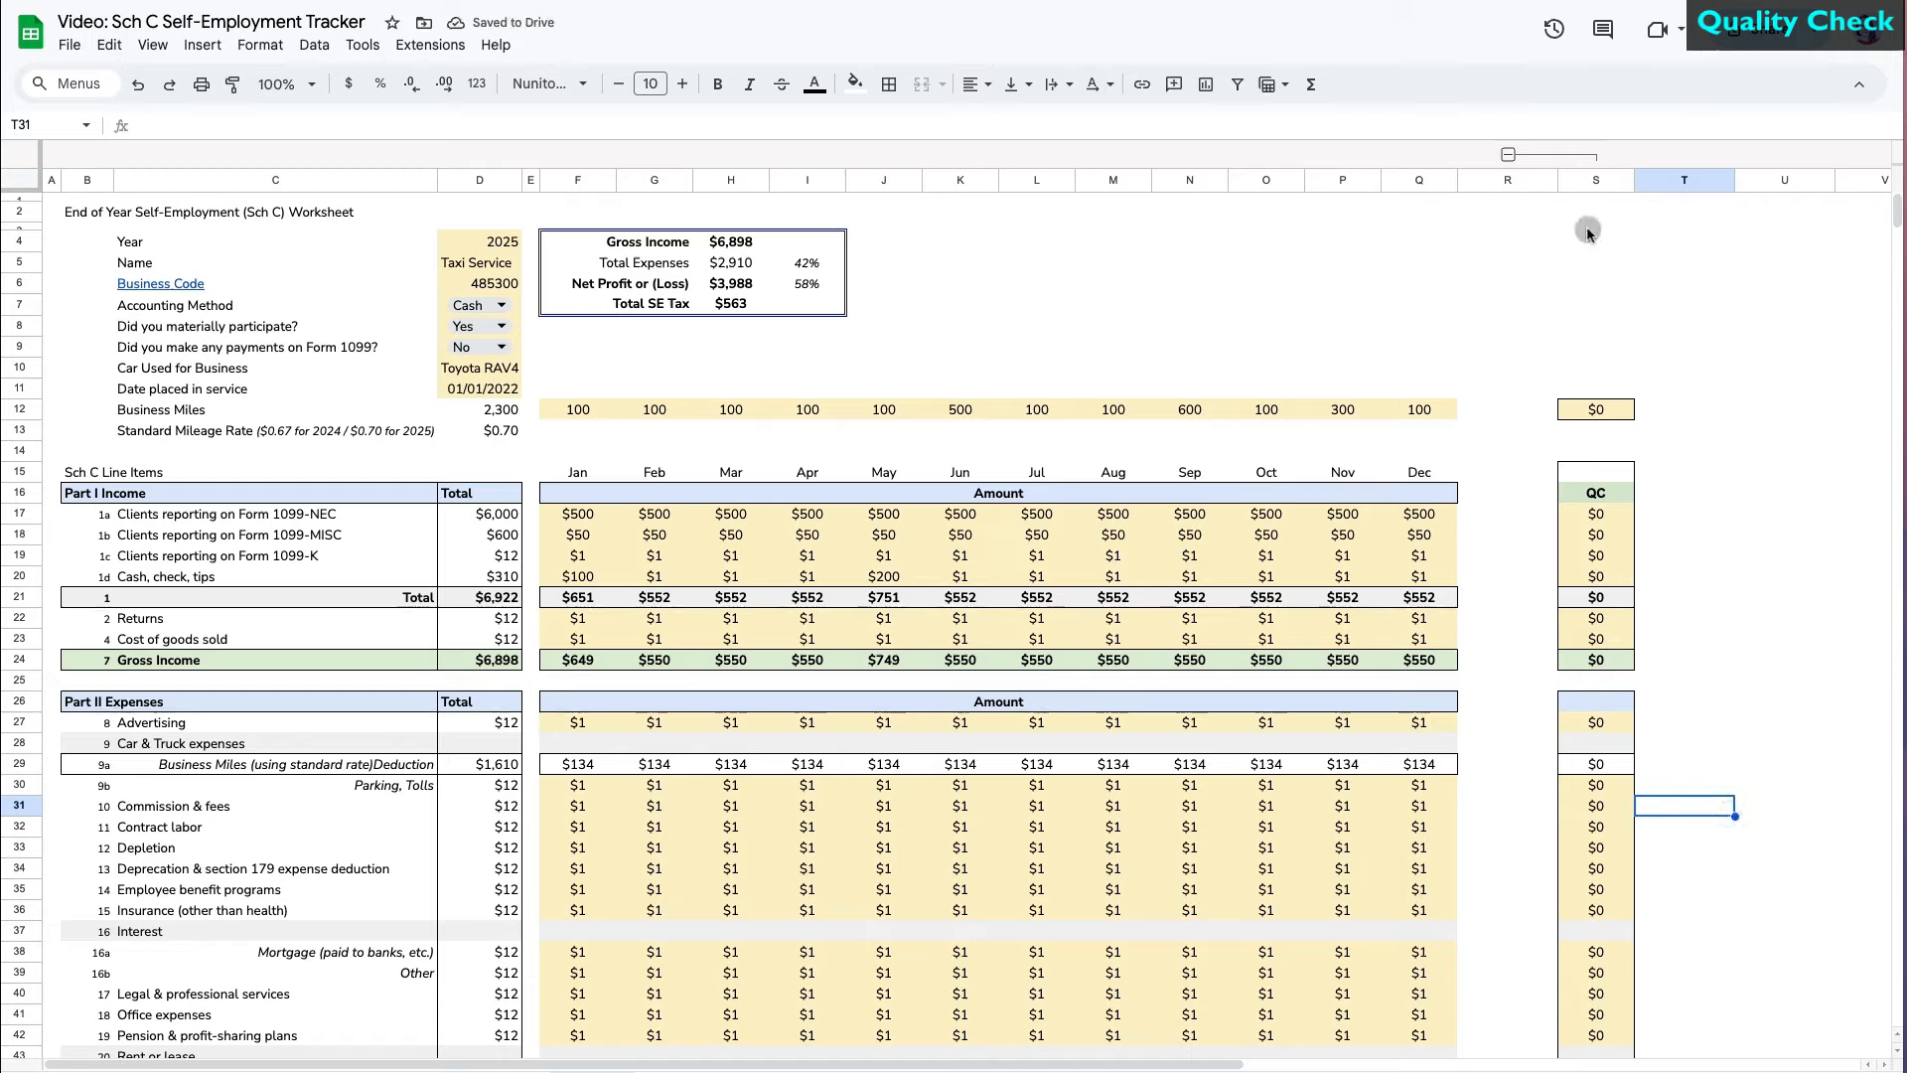
left_click(1508, 156)
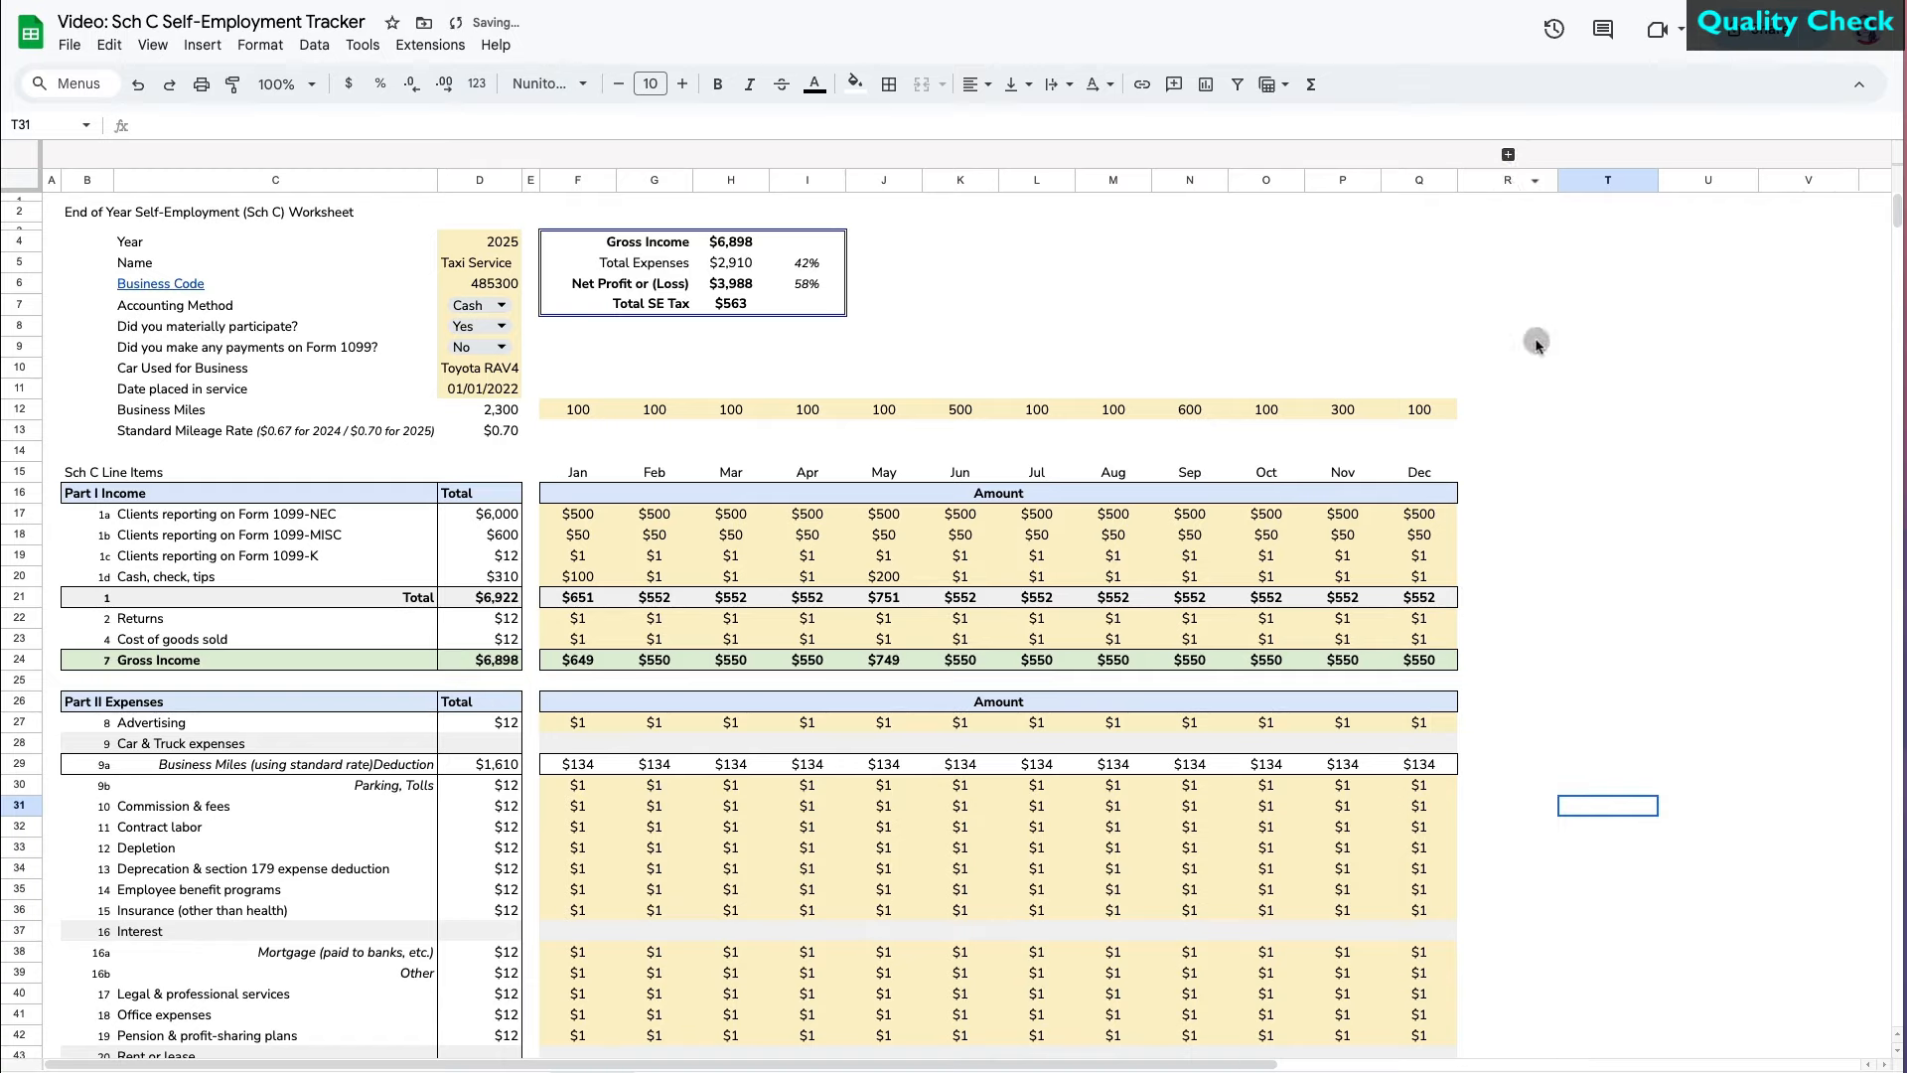
- Merge the worksheet title across B2:I2, make it bold and centered, and fill it light blue
left_click_drag(69, 212, 825, 214)
left_click(922, 85)
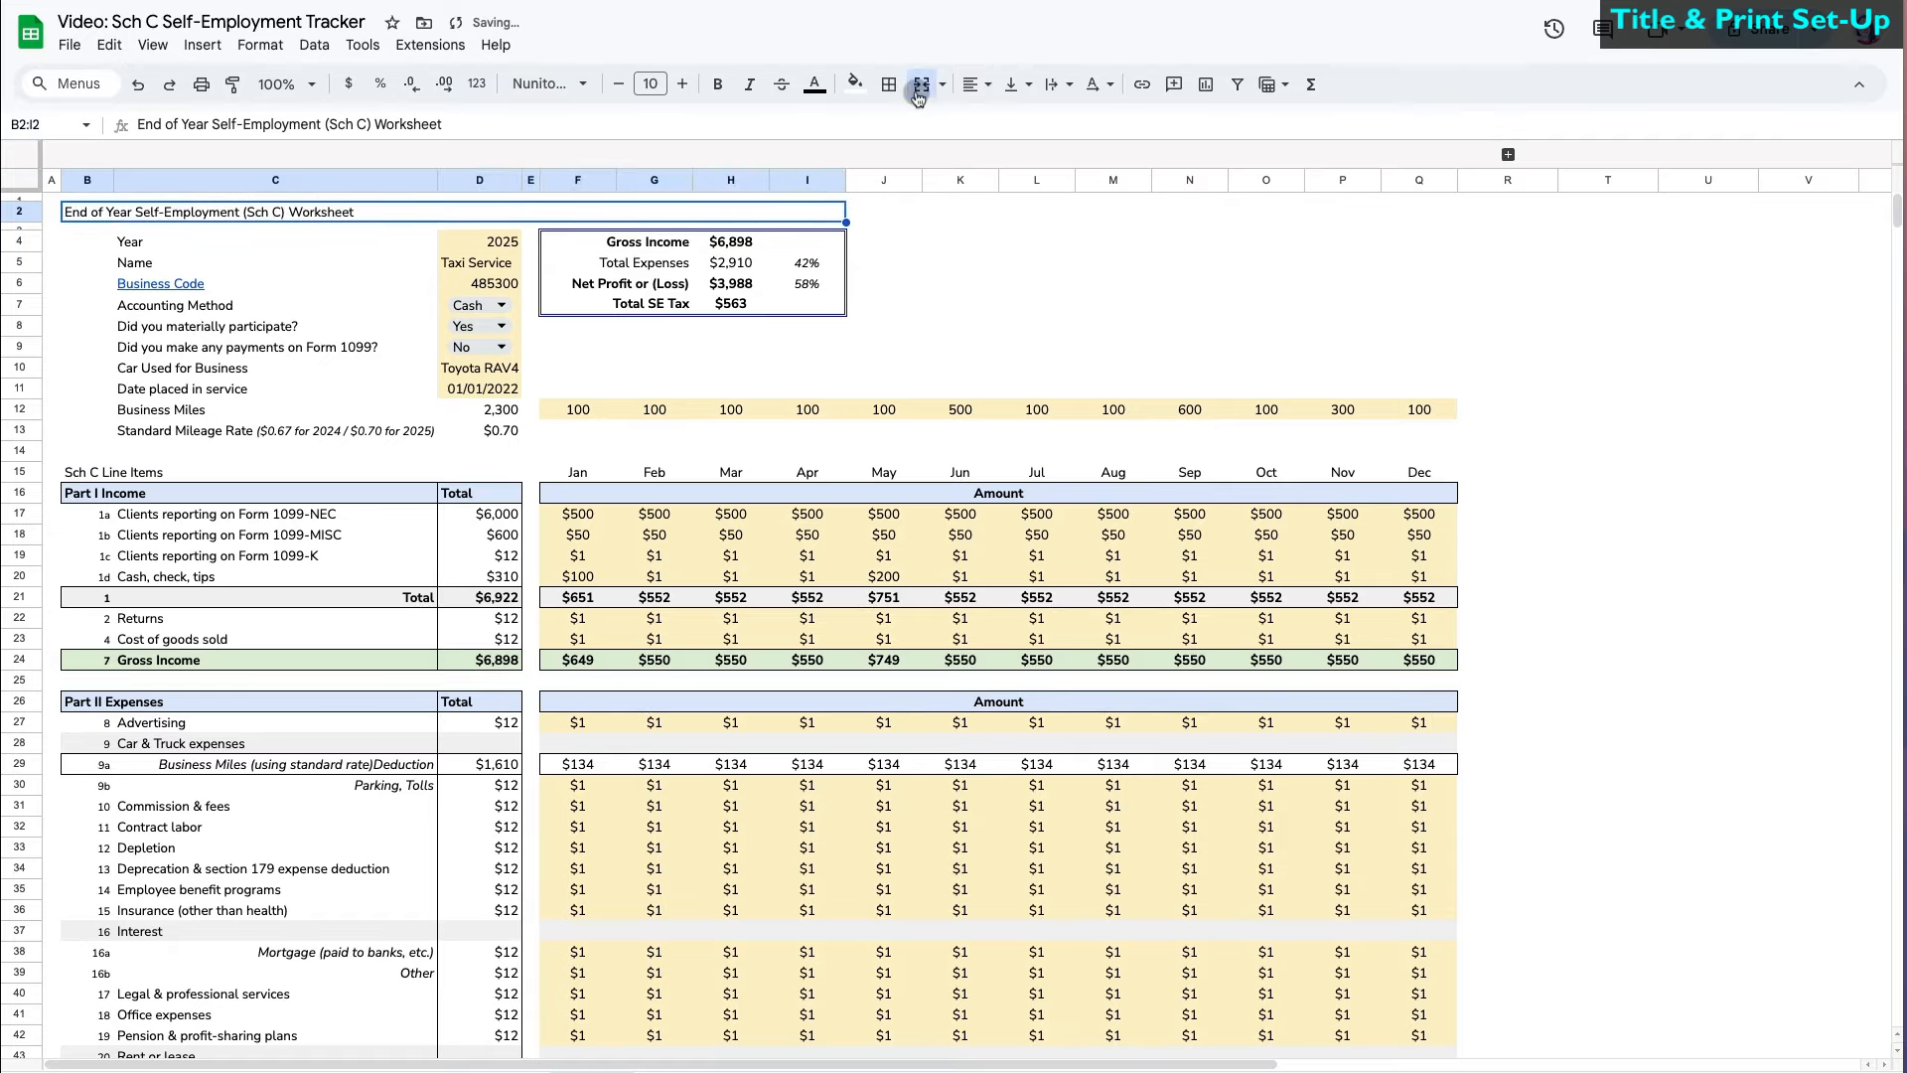
left_click(717, 84)
left_click(976, 85)
left_click(1008, 125)
left_click(855, 84)
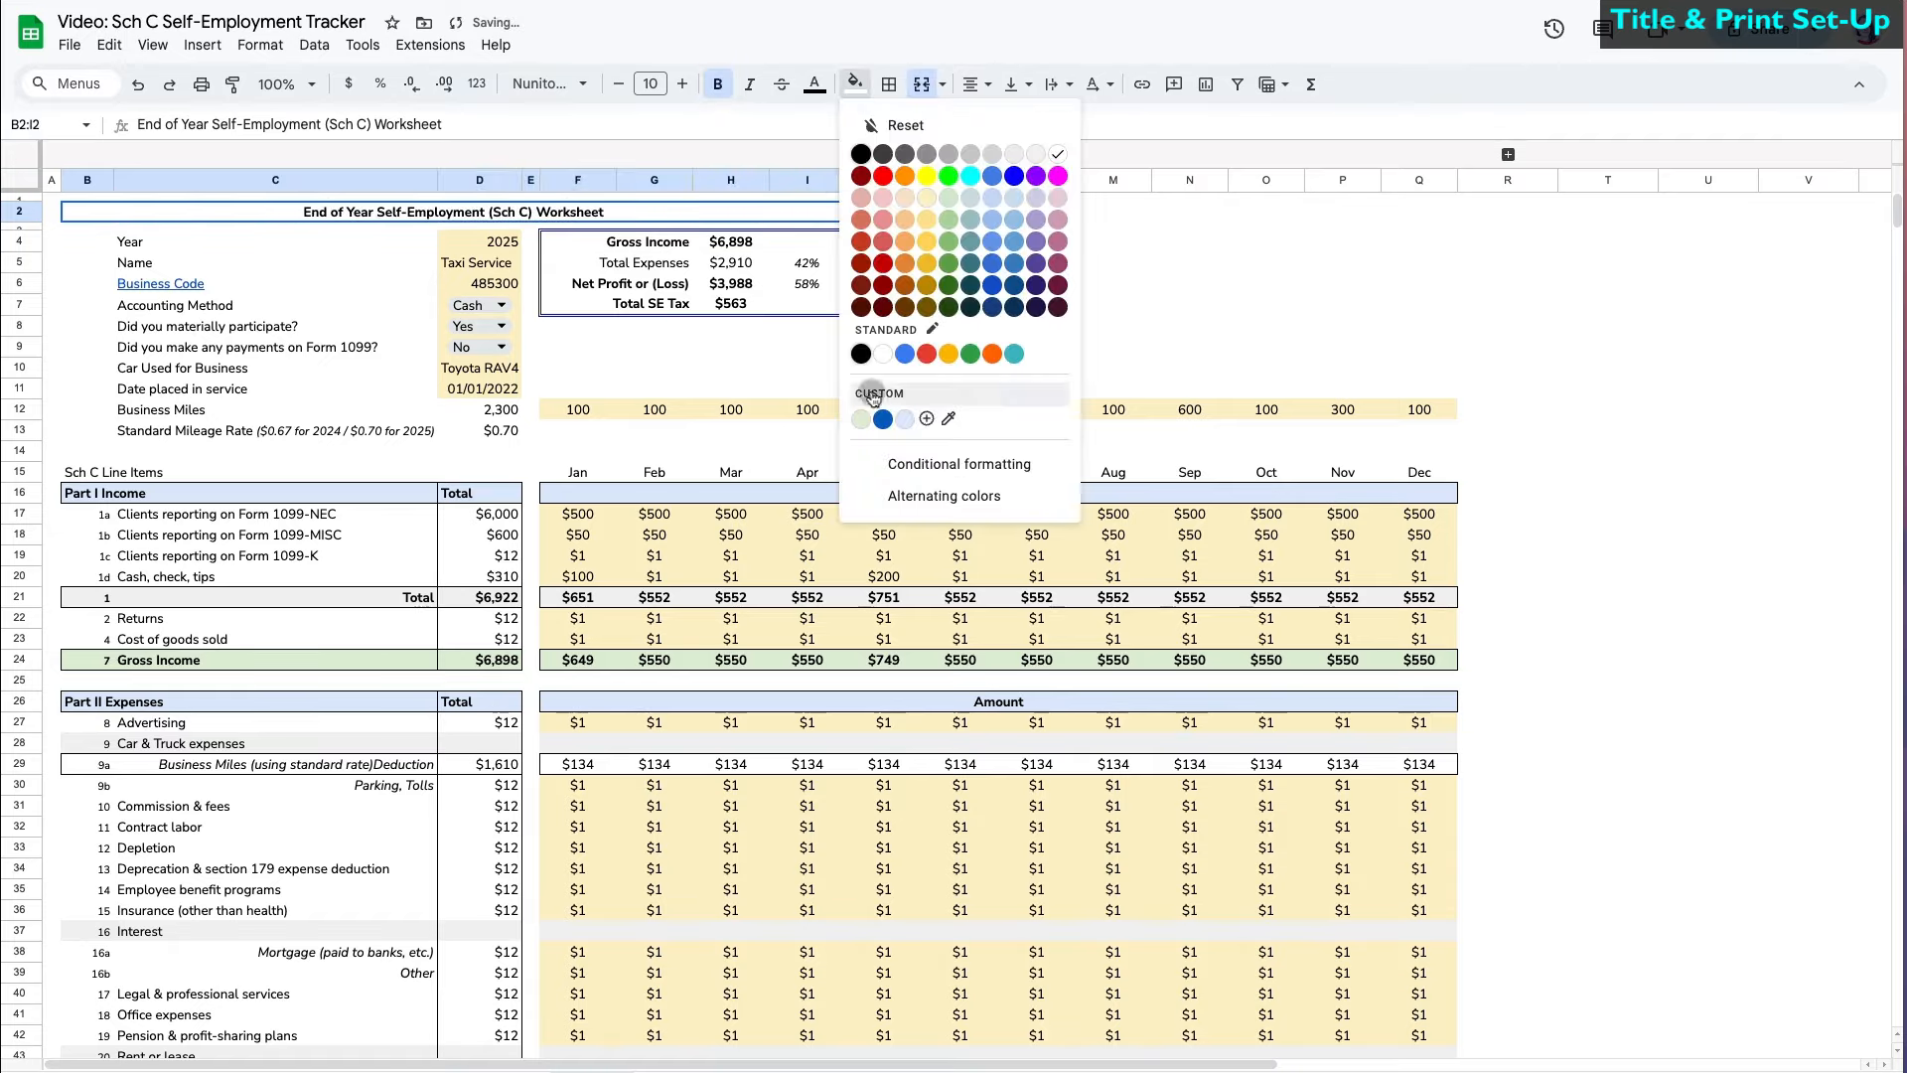
left_click(870, 415)
- Increase the worksheet title's font size to 20
left_click(681, 85)
left_click(682, 86)
left_click(681, 85)
left_click(681, 85)
left_click(682, 86)
double_click(682, 86)
left_click(681, 85)
left_click(681, 86)
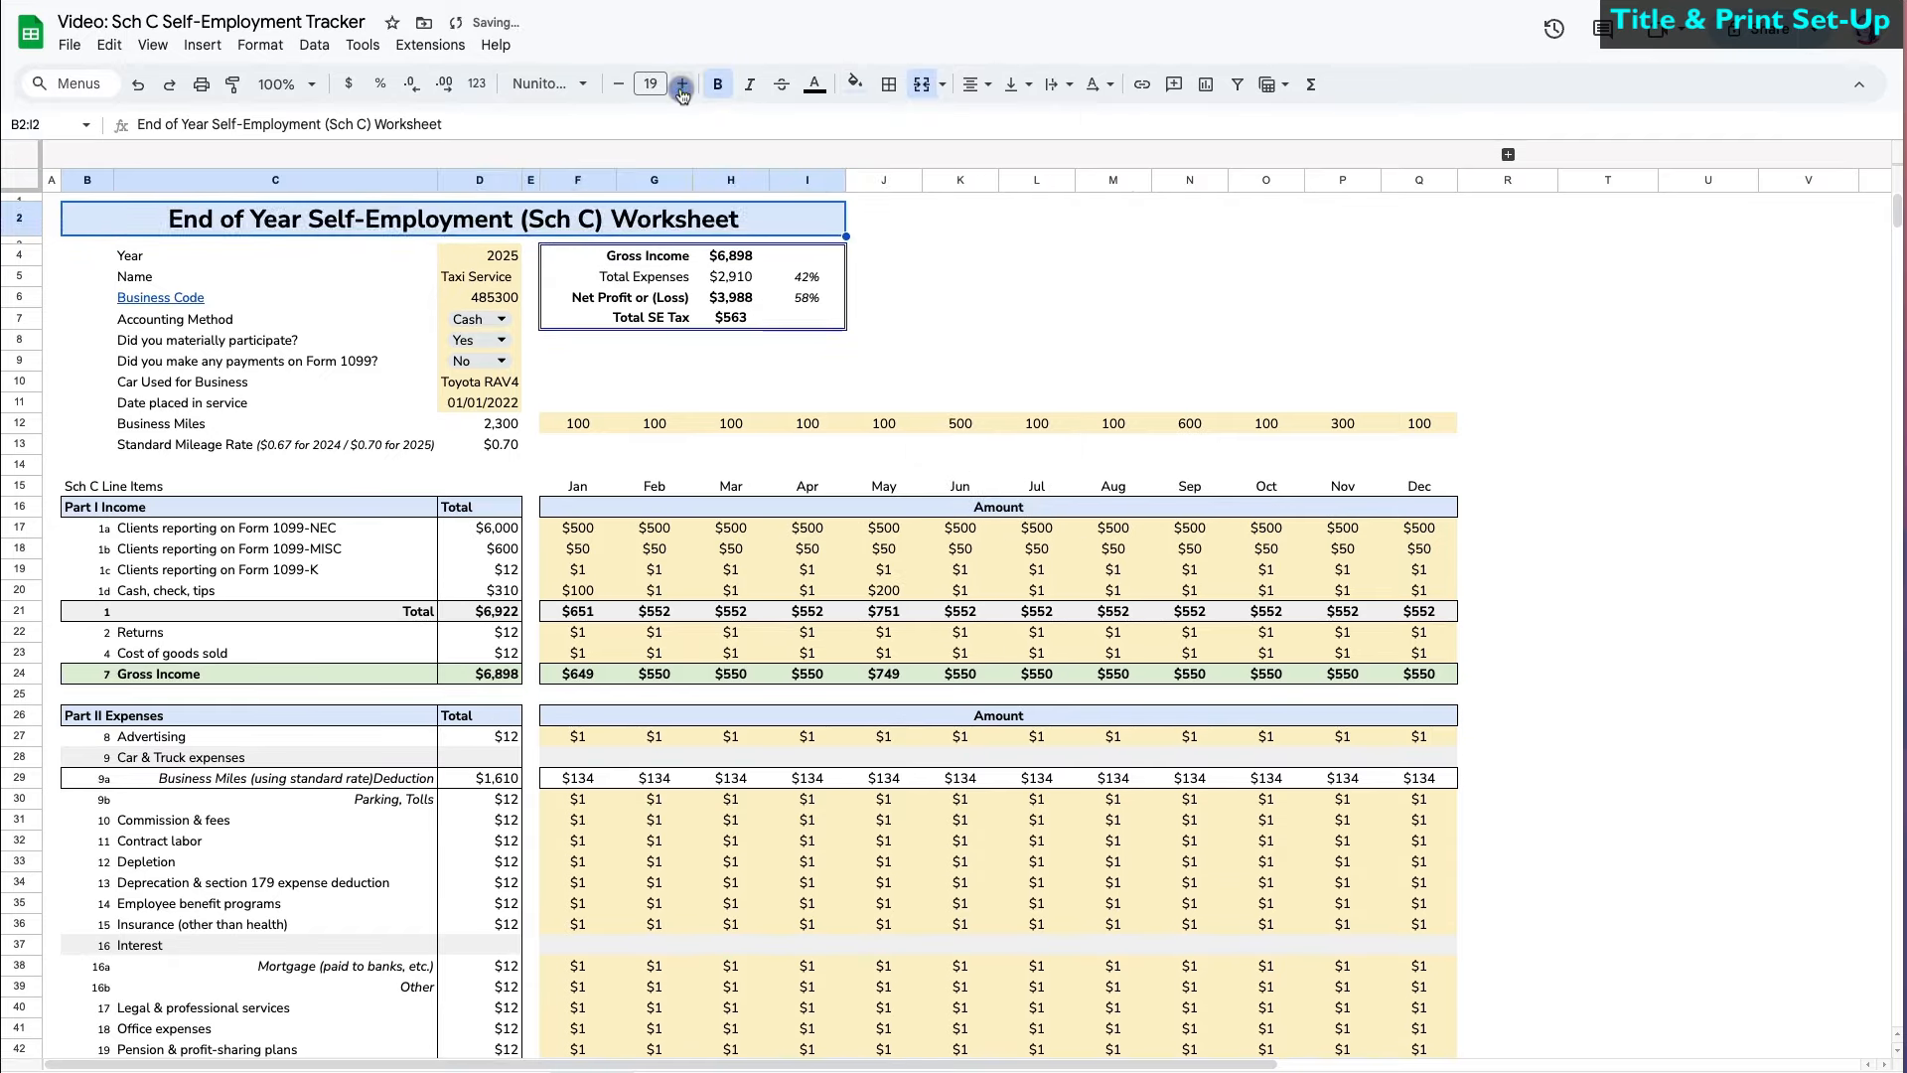
left_click(682, 85)
left_click(1051, 342)
left_click(1645, 879)
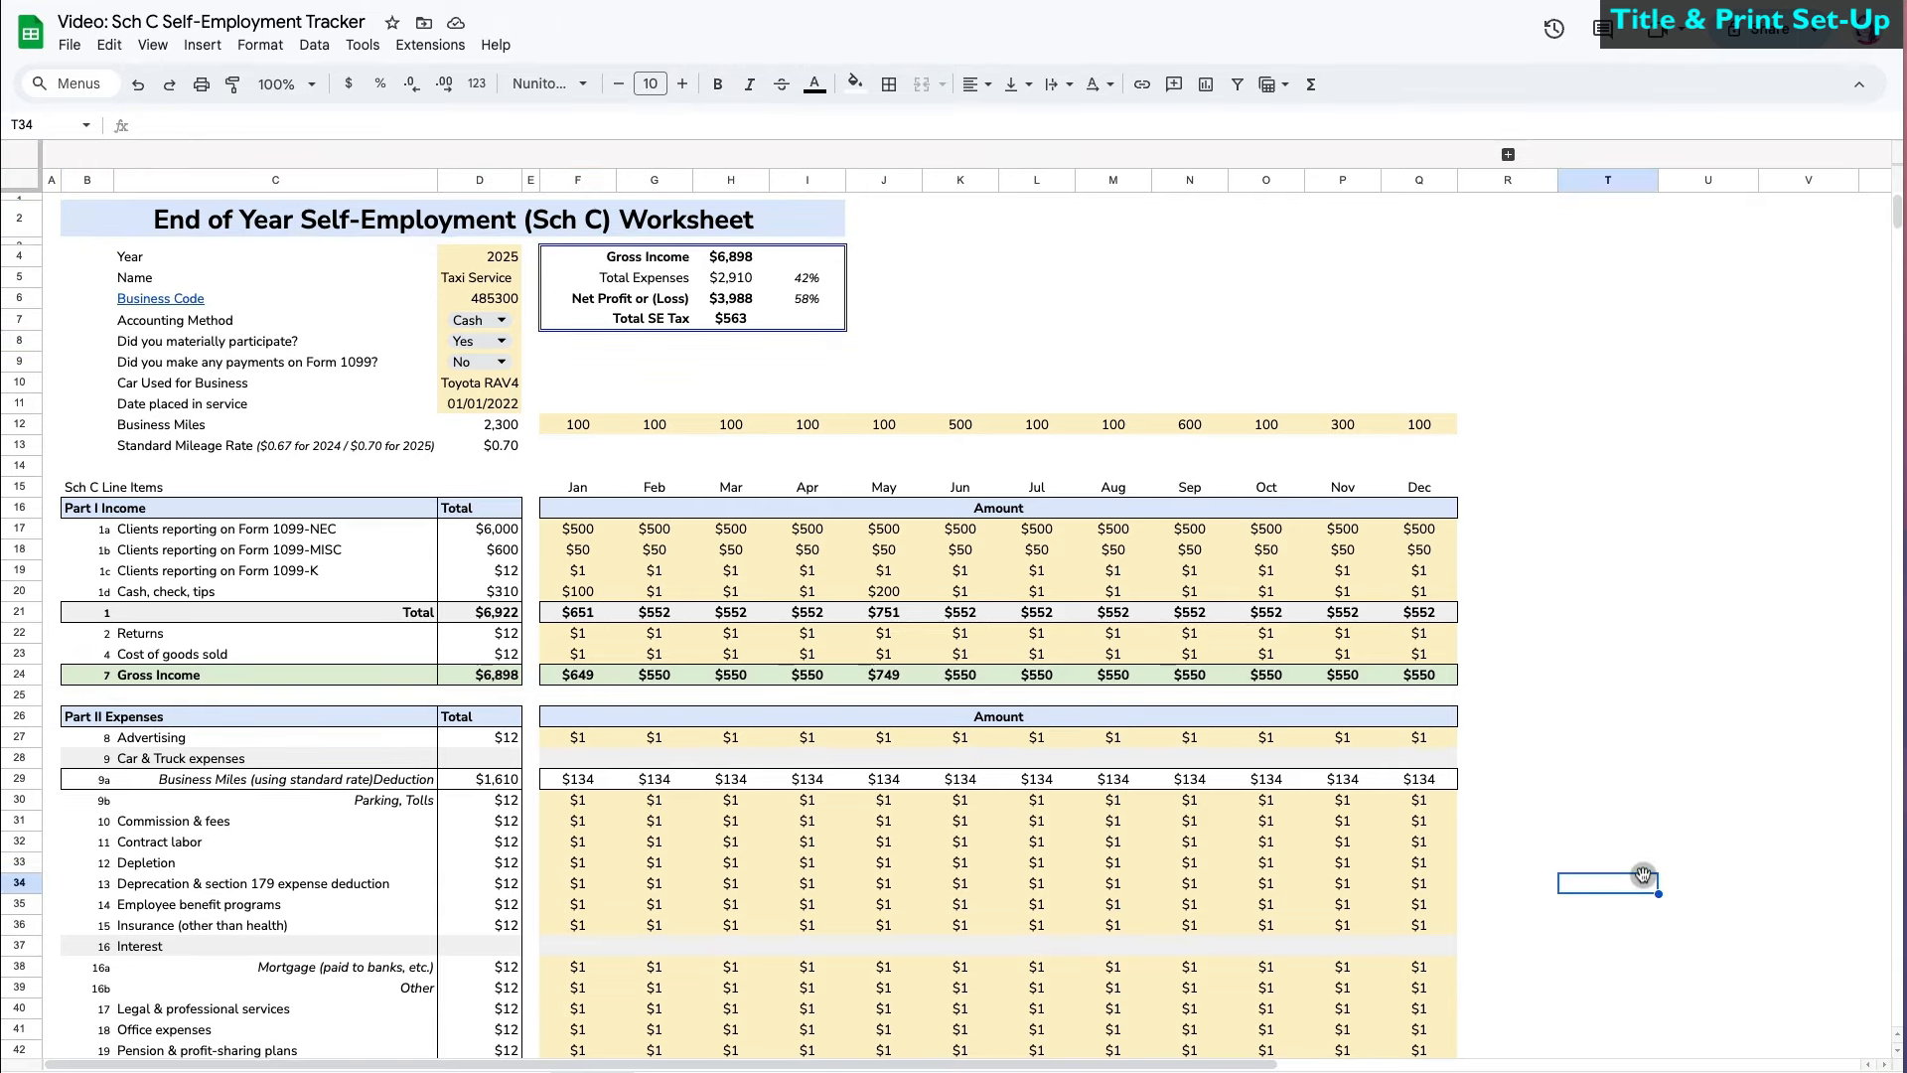
- Select B1:Q73 and open the print settings, choosing Landscape orientation with the Fit to page scale
scroll(1647, 876, "down", 7)
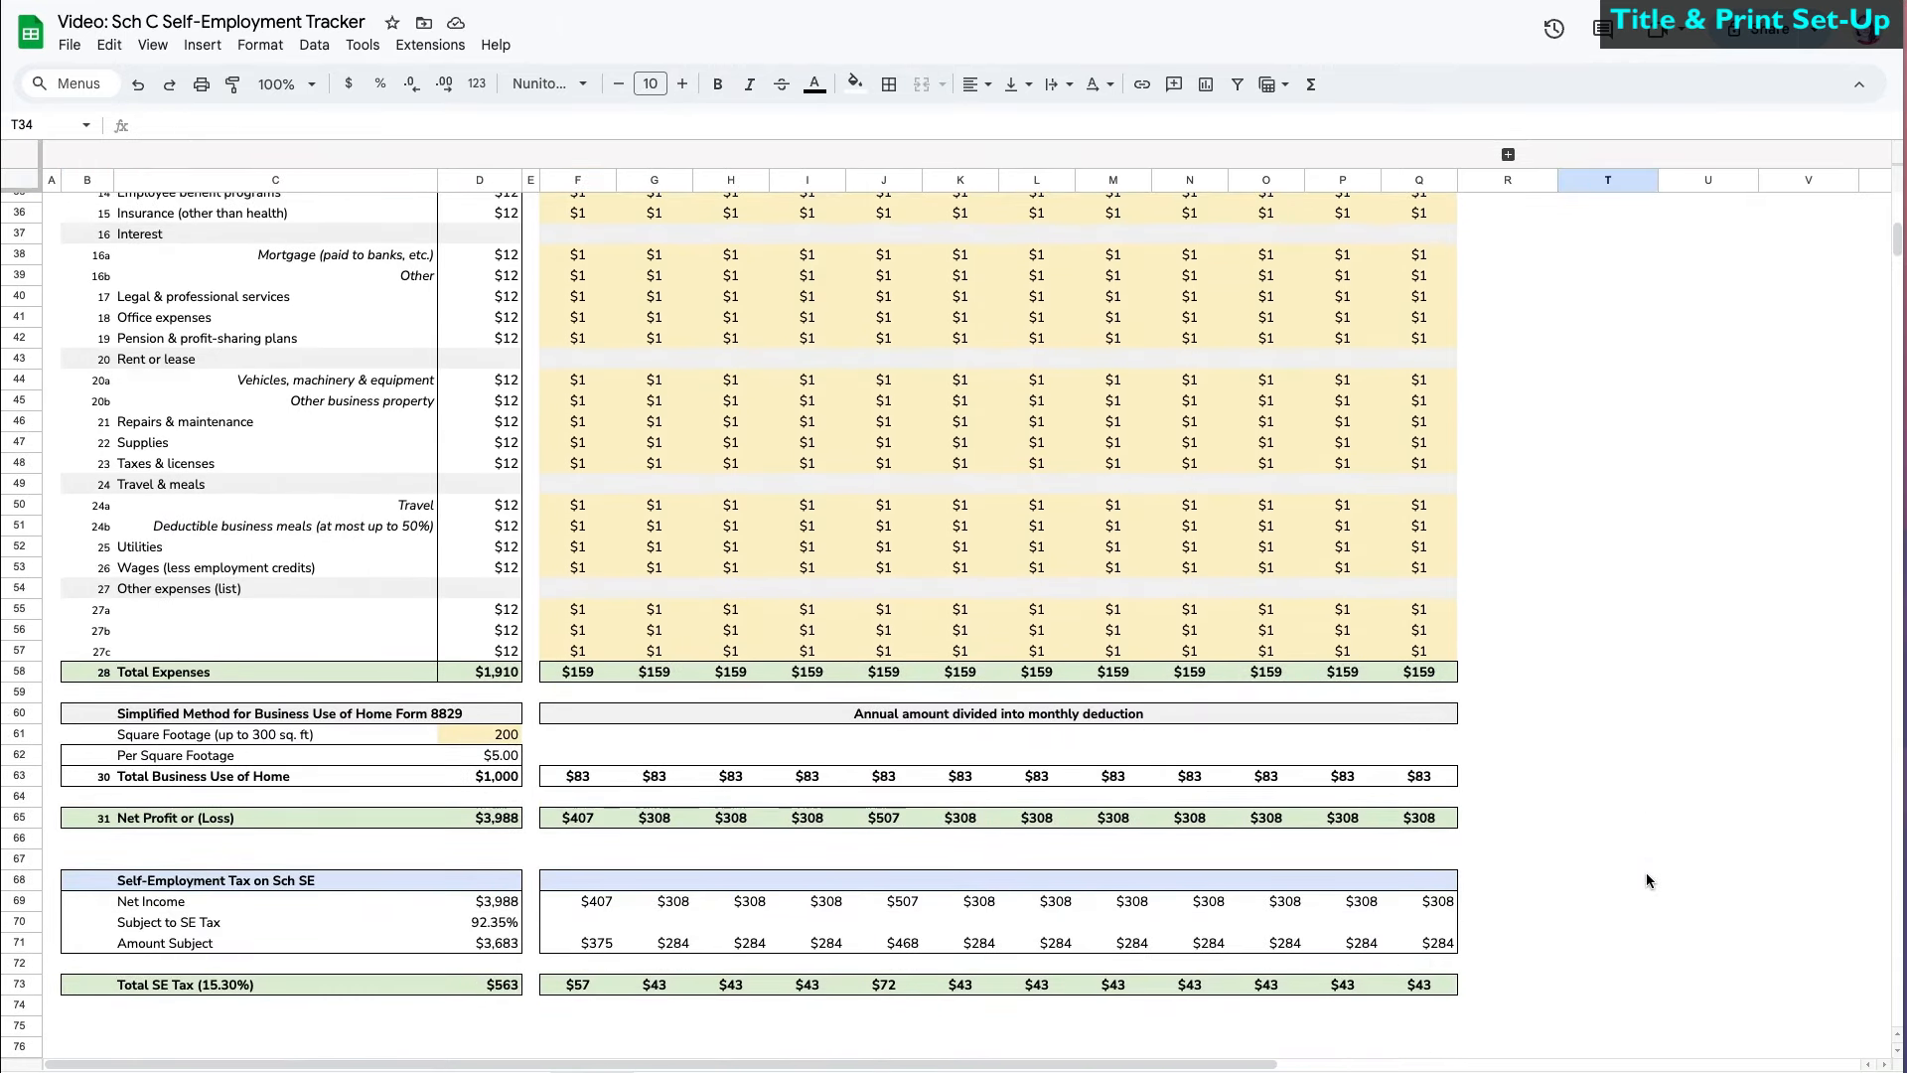
scroll(1634, 875, "up", 7)
left_click(1635, 822)
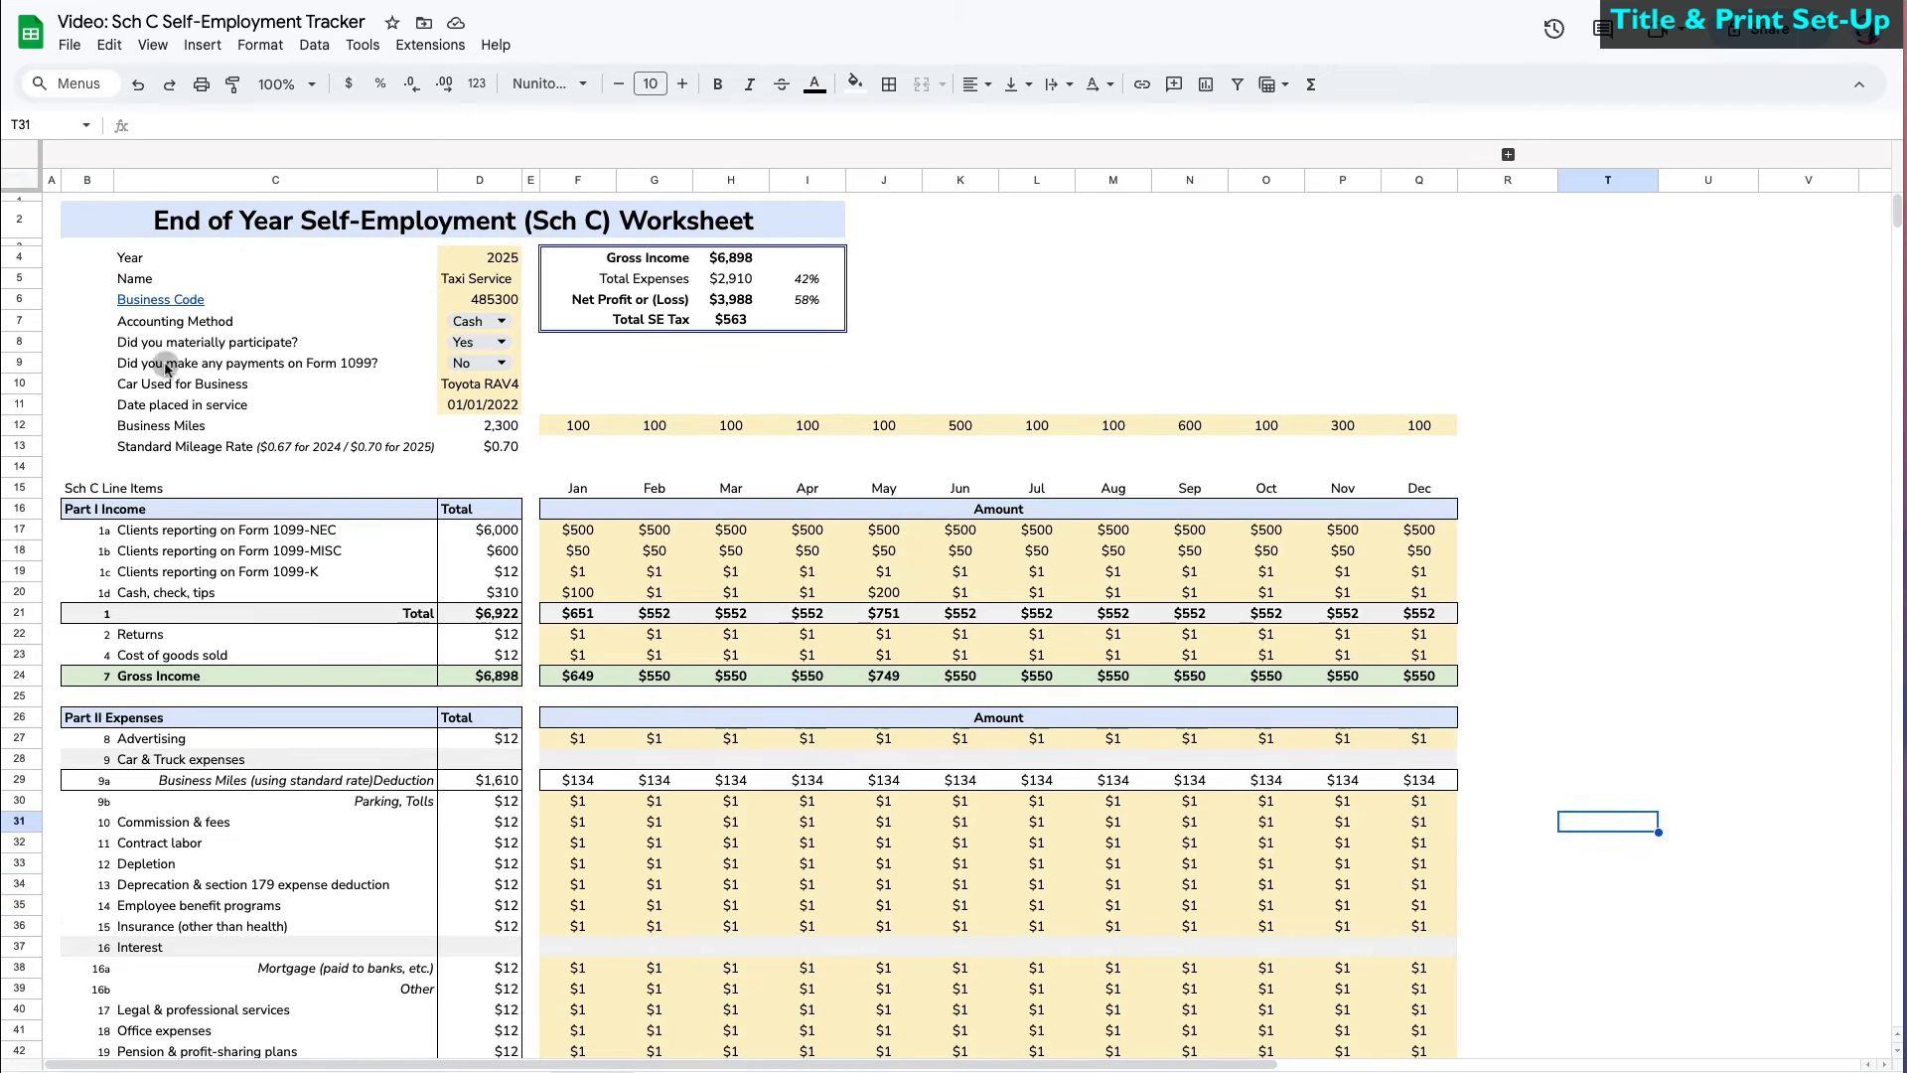
left_click_drag(79, 204, 932, 1029)
key("super+p")
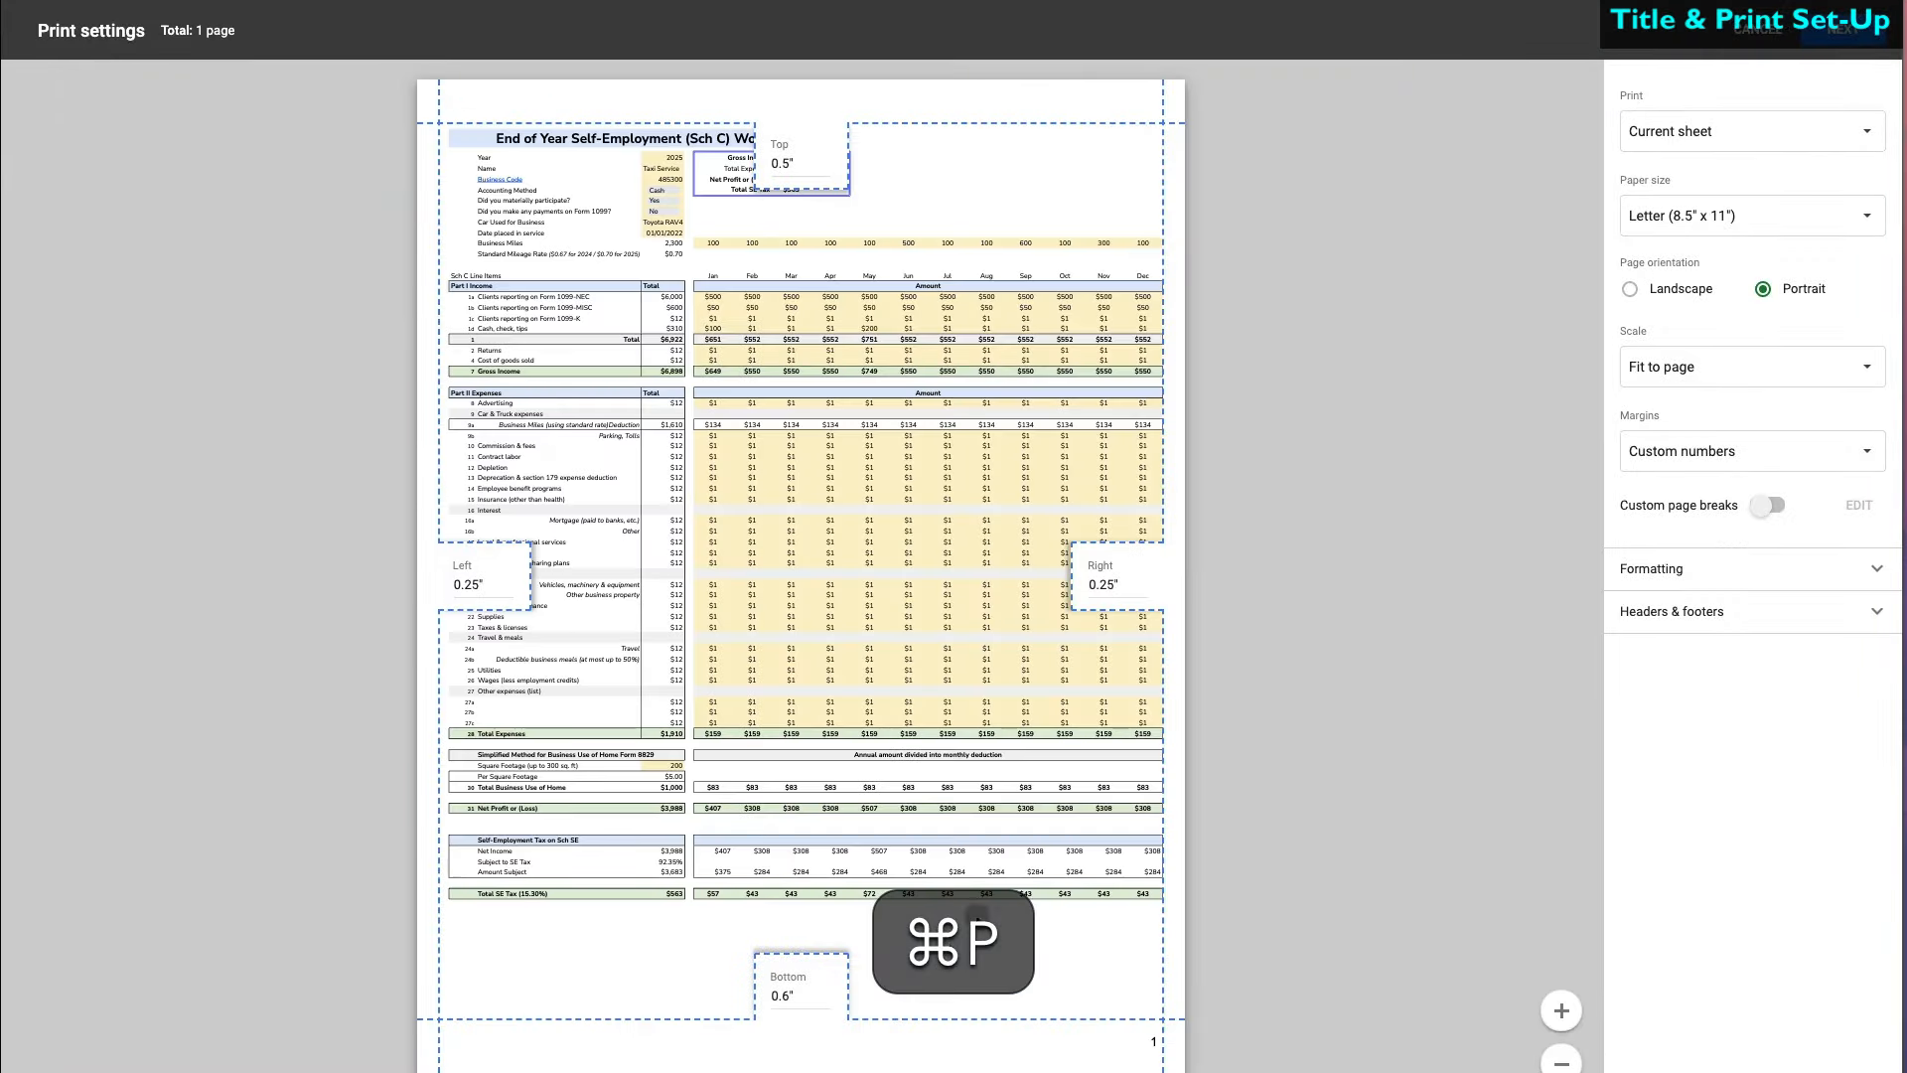
left_click(1646, 288)
left_click(1700, 367)
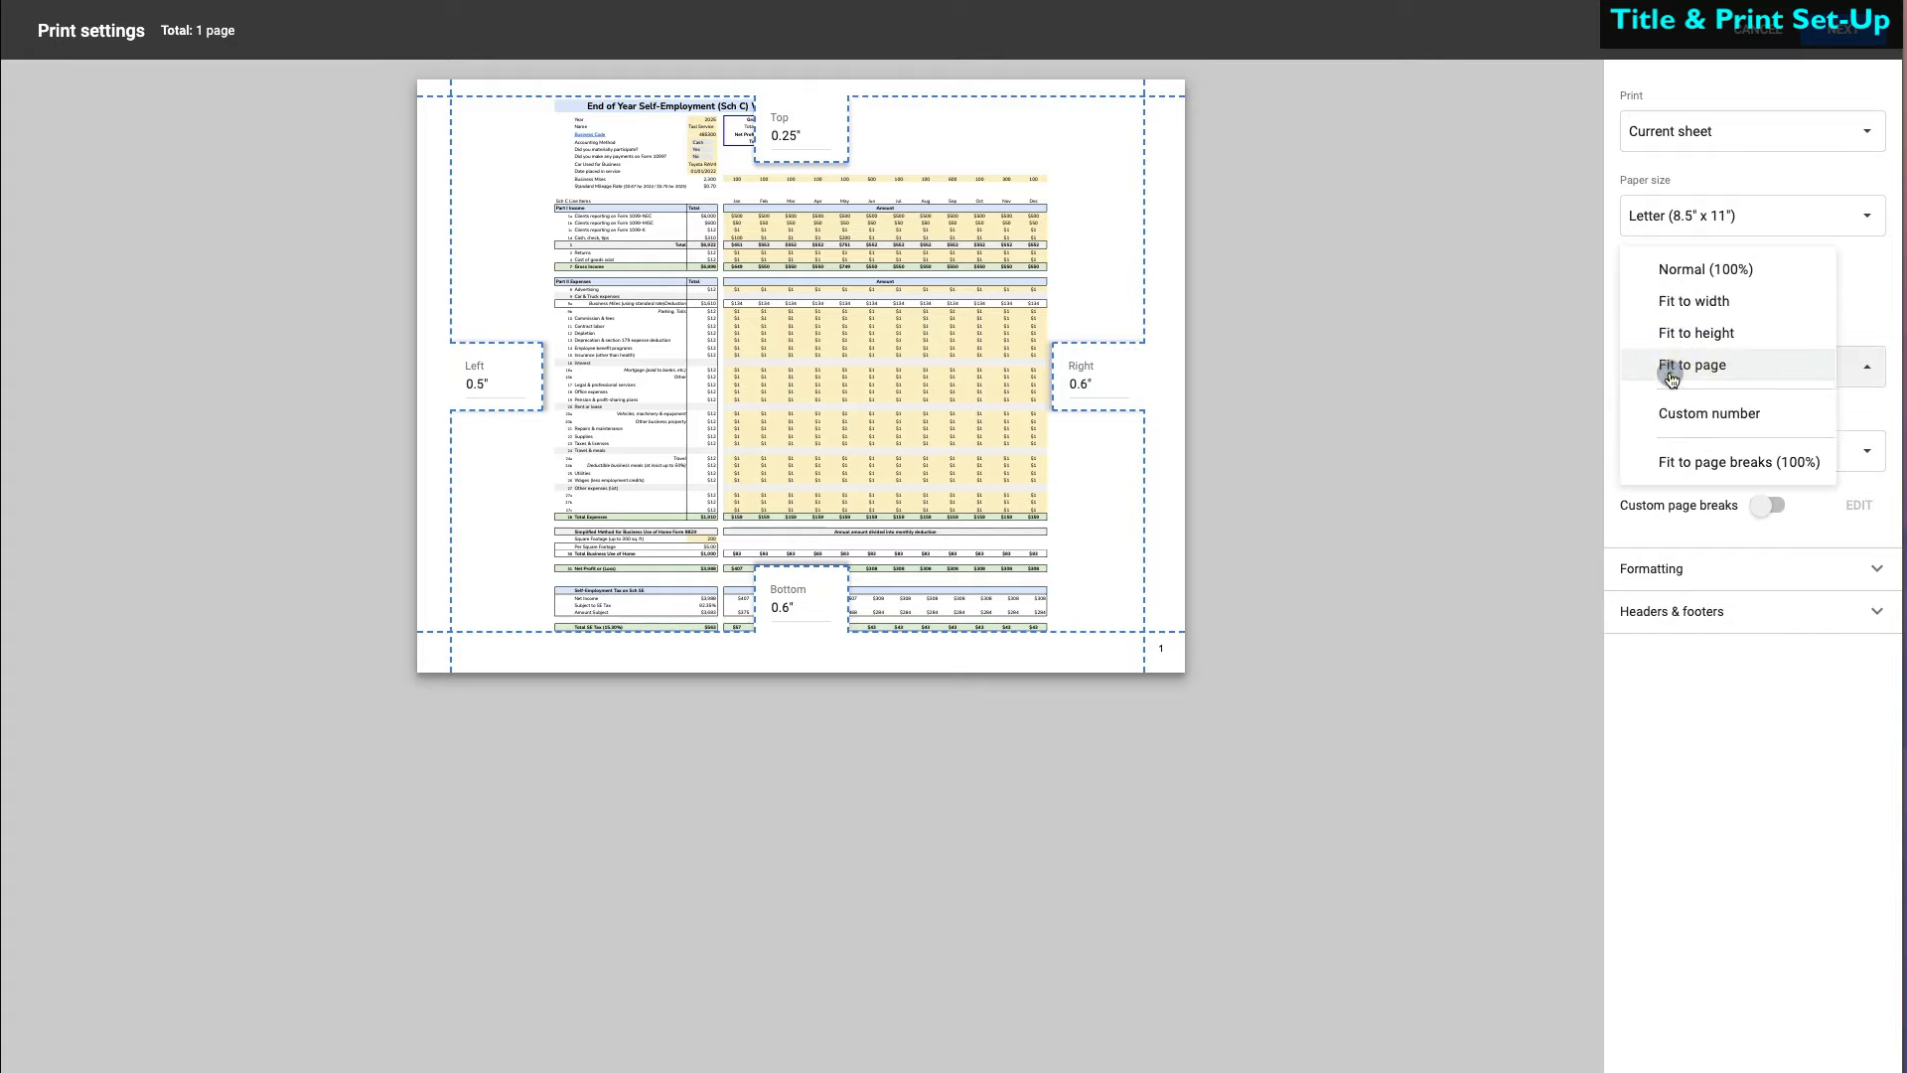
left_click(1700, 369)
- Try a top print margin of 0.5 inches and set it back to 0.25 inches
left_click(807, 140)
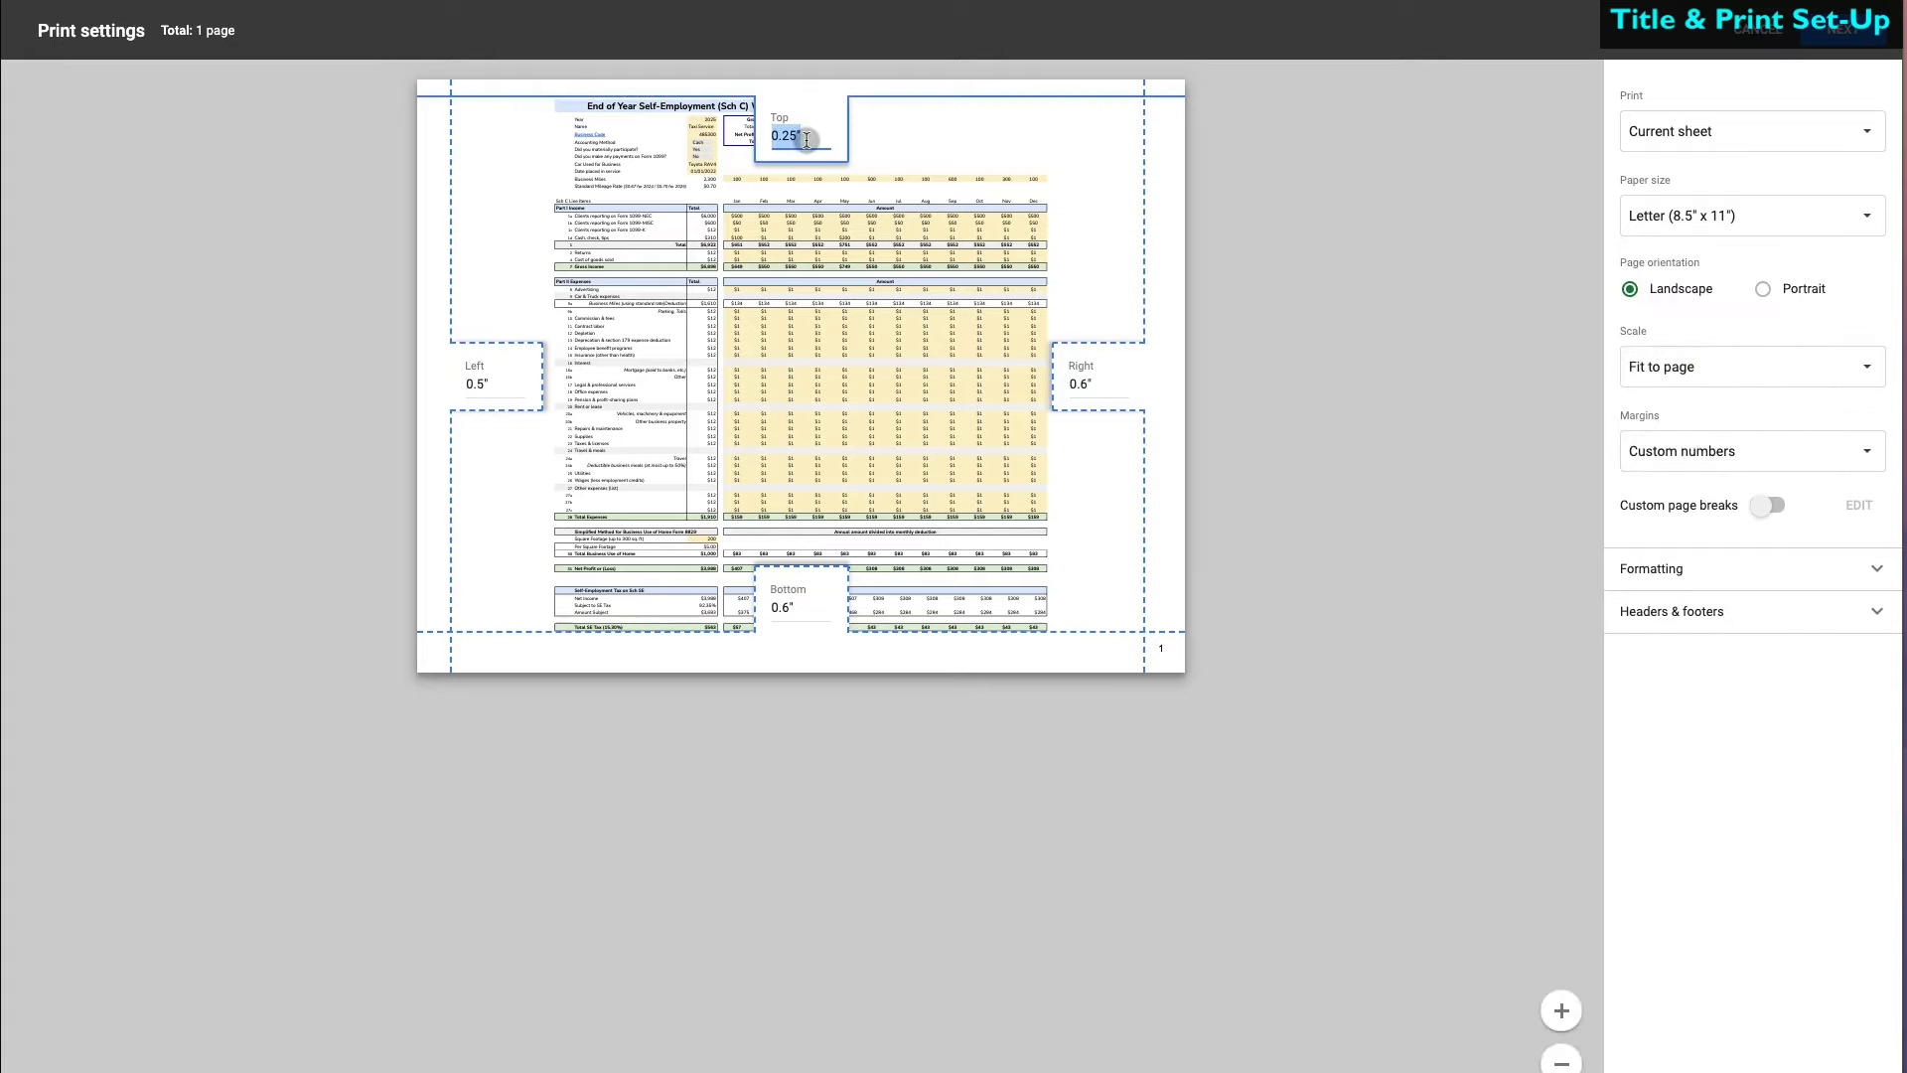
type("0.5")
key("Return")
type("0.25")
key("Return")
- Set the print scale to Fit to width and turn on custom page breaks
left_click(1716, 373)
left_click(1750, 305)
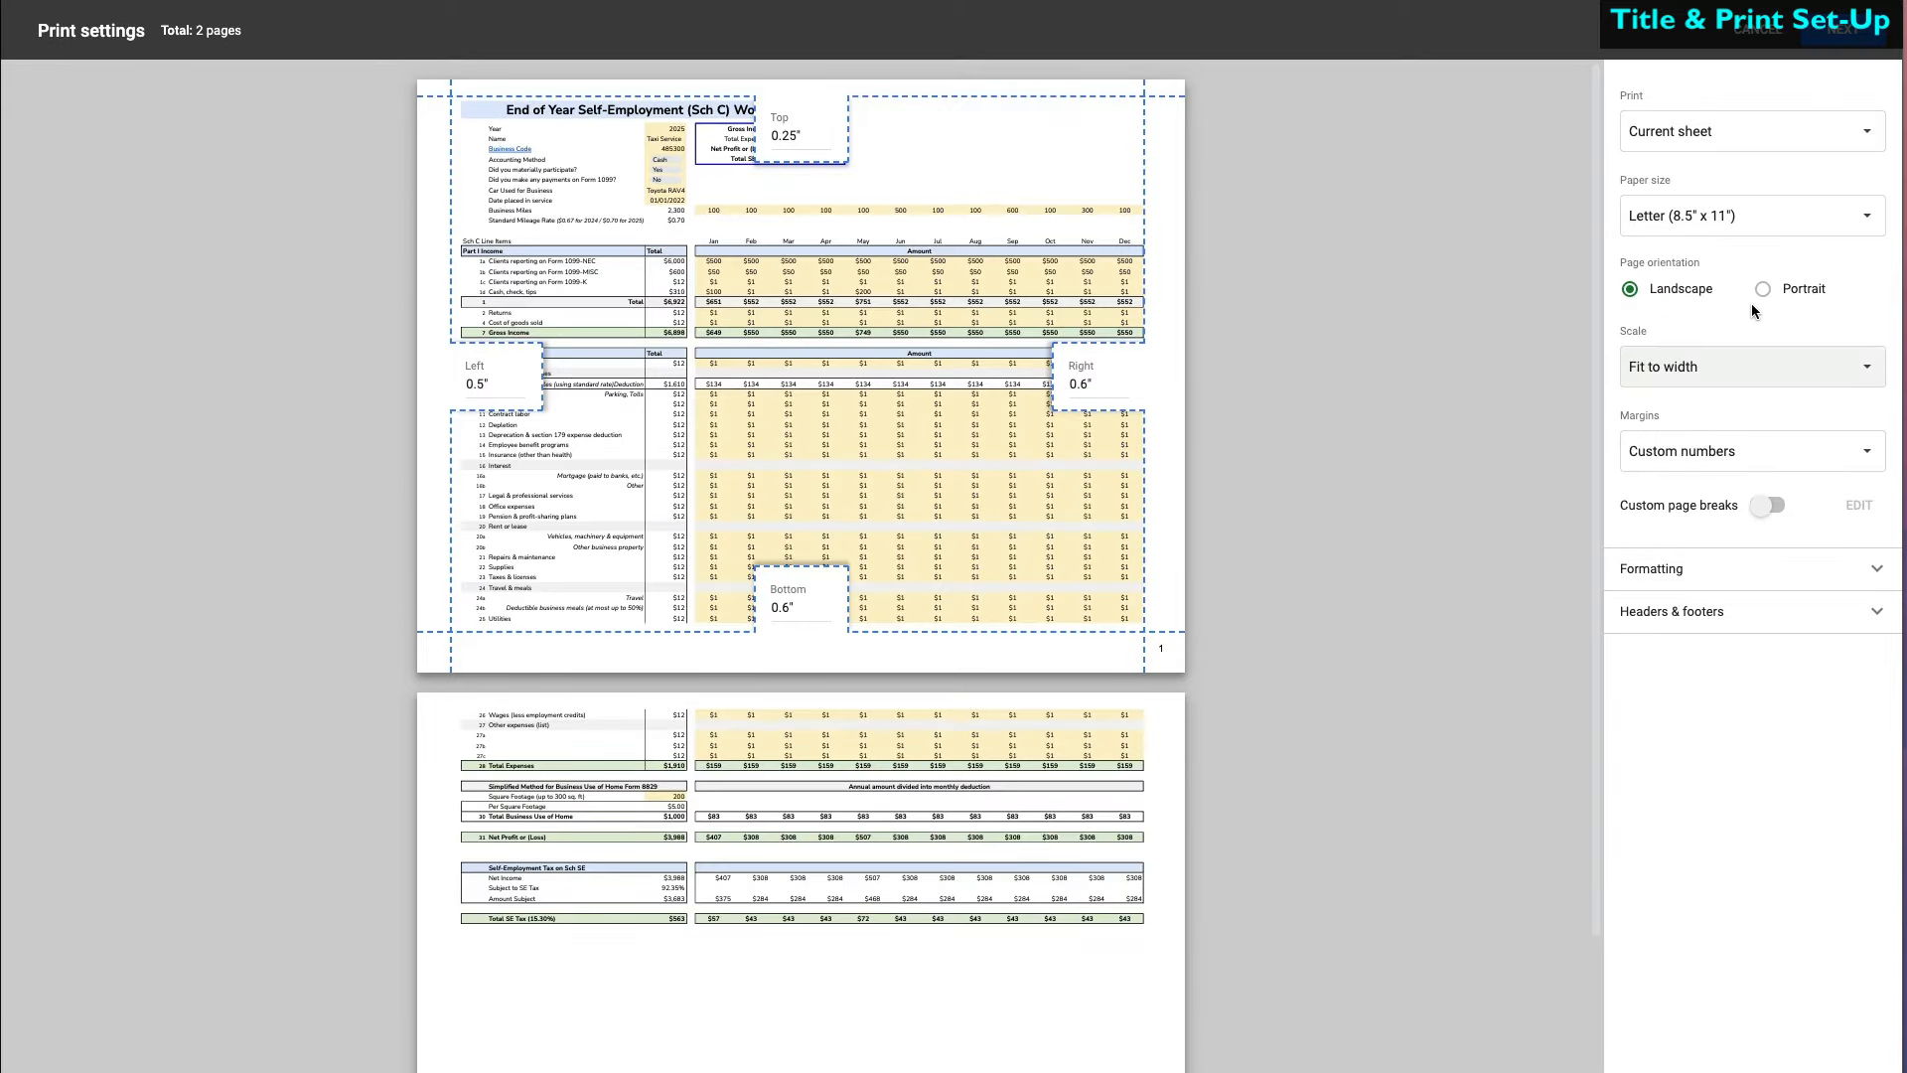
left_click(1768, 504)
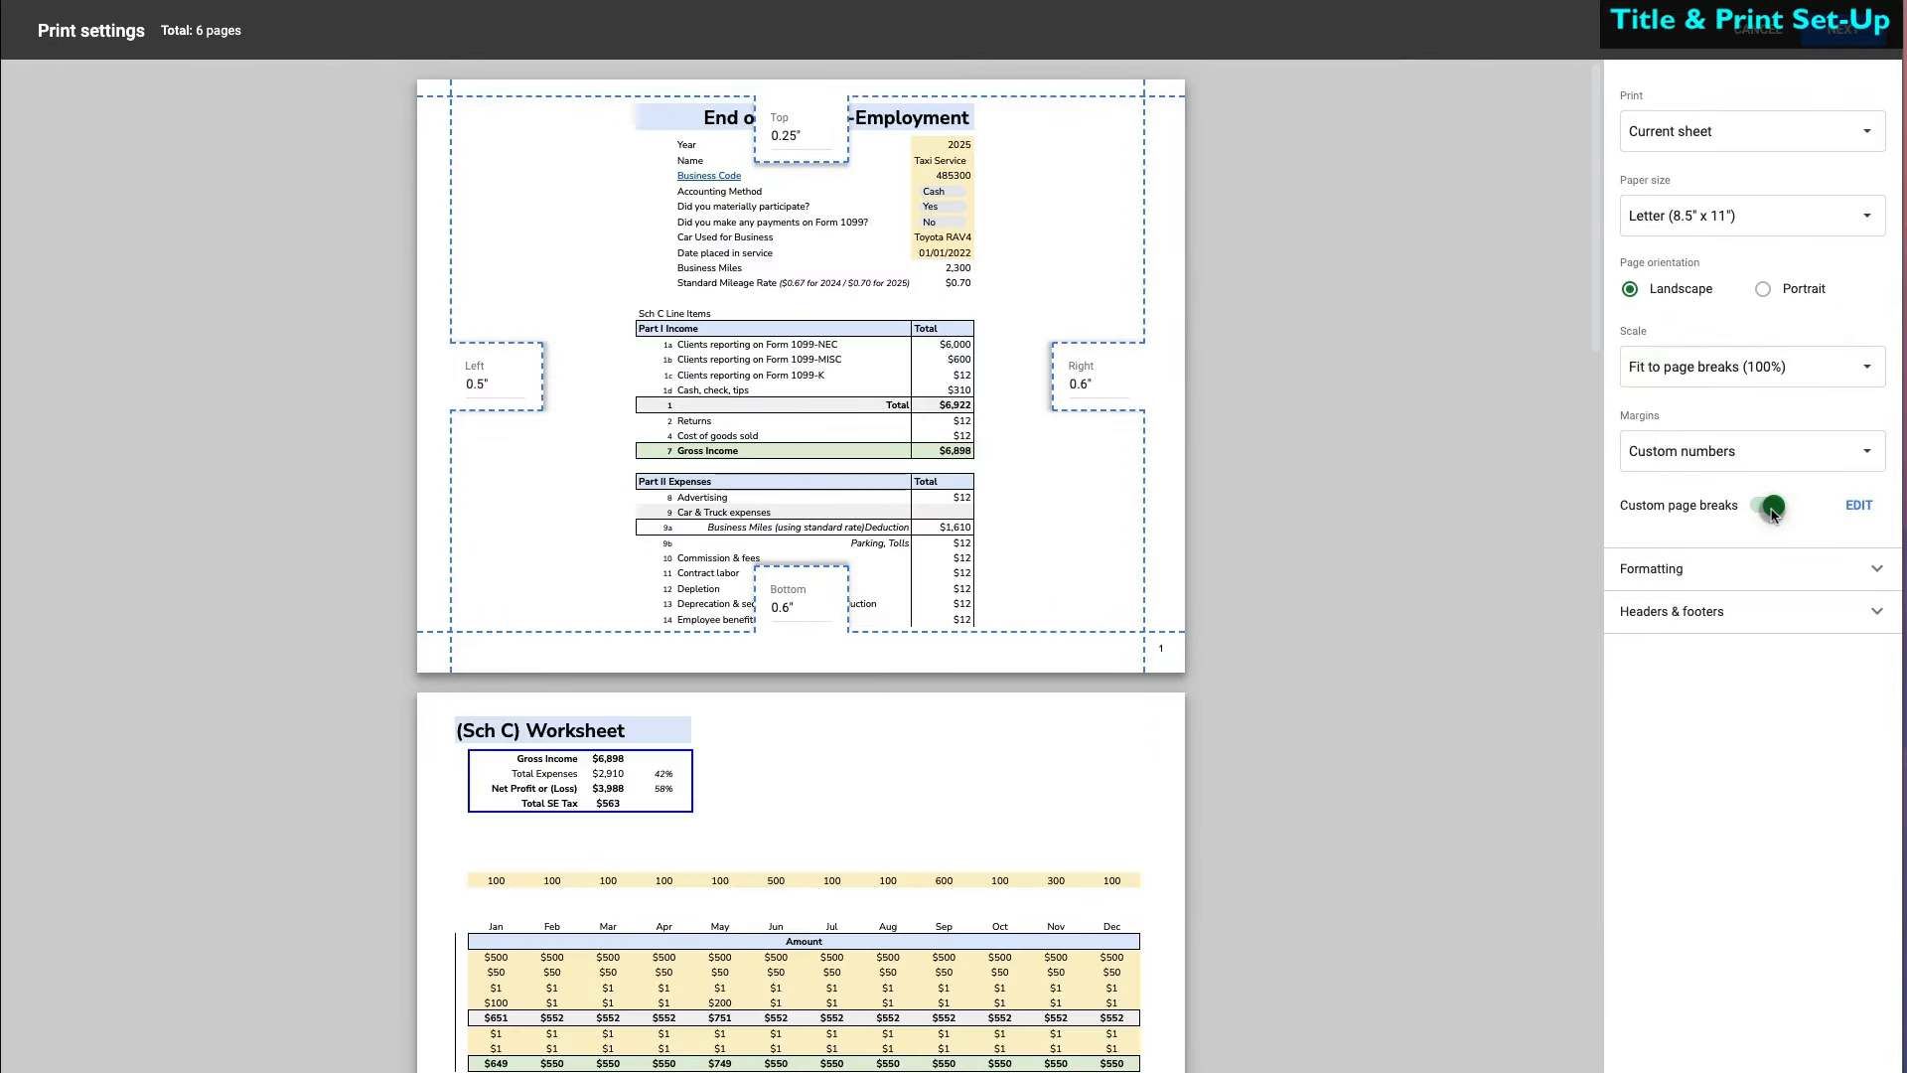
- Move the horizontal page break to between Gross Income and Part II Expenses, check the preview pages, and return to the sheet
left_click(1858, 505)
left_click_drag(270, 863, 261, 656)
scroll(548, 743, "down", 5)
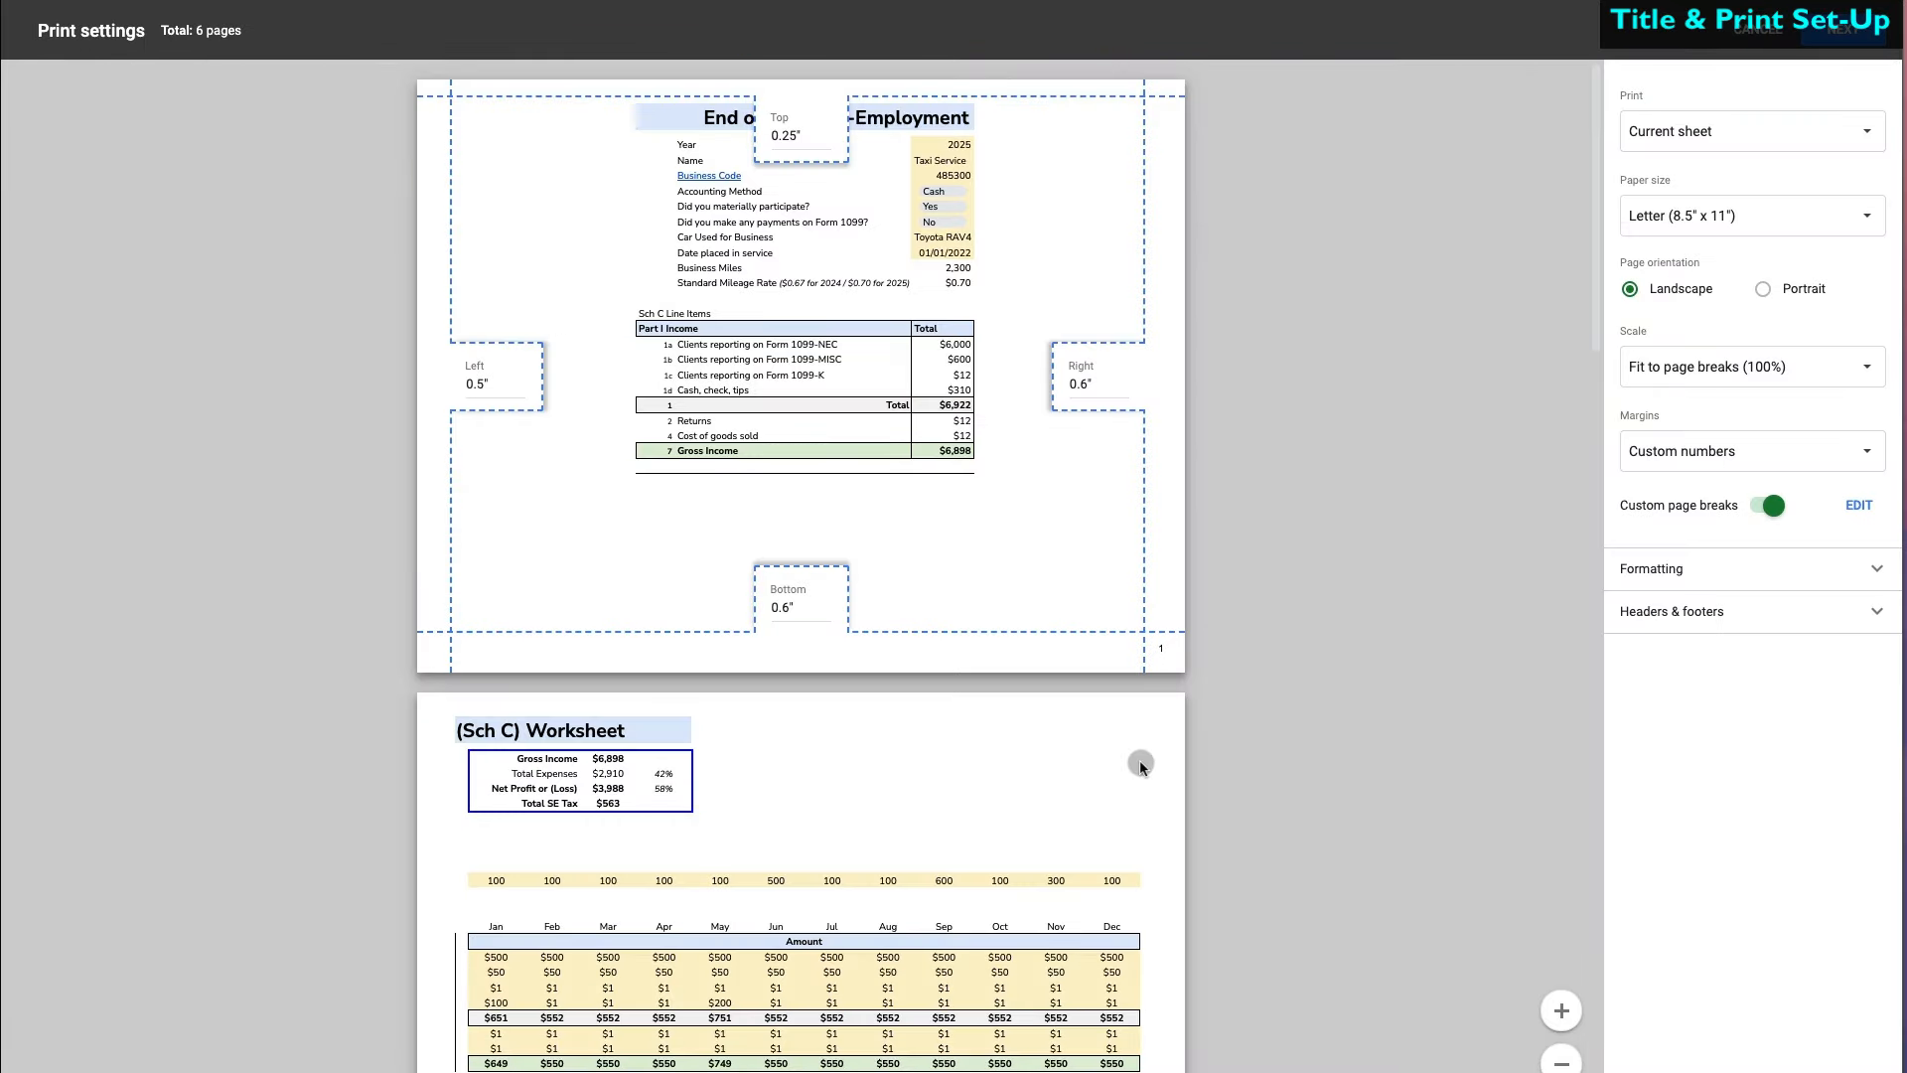
scroll(1141, 760, "down", 5)
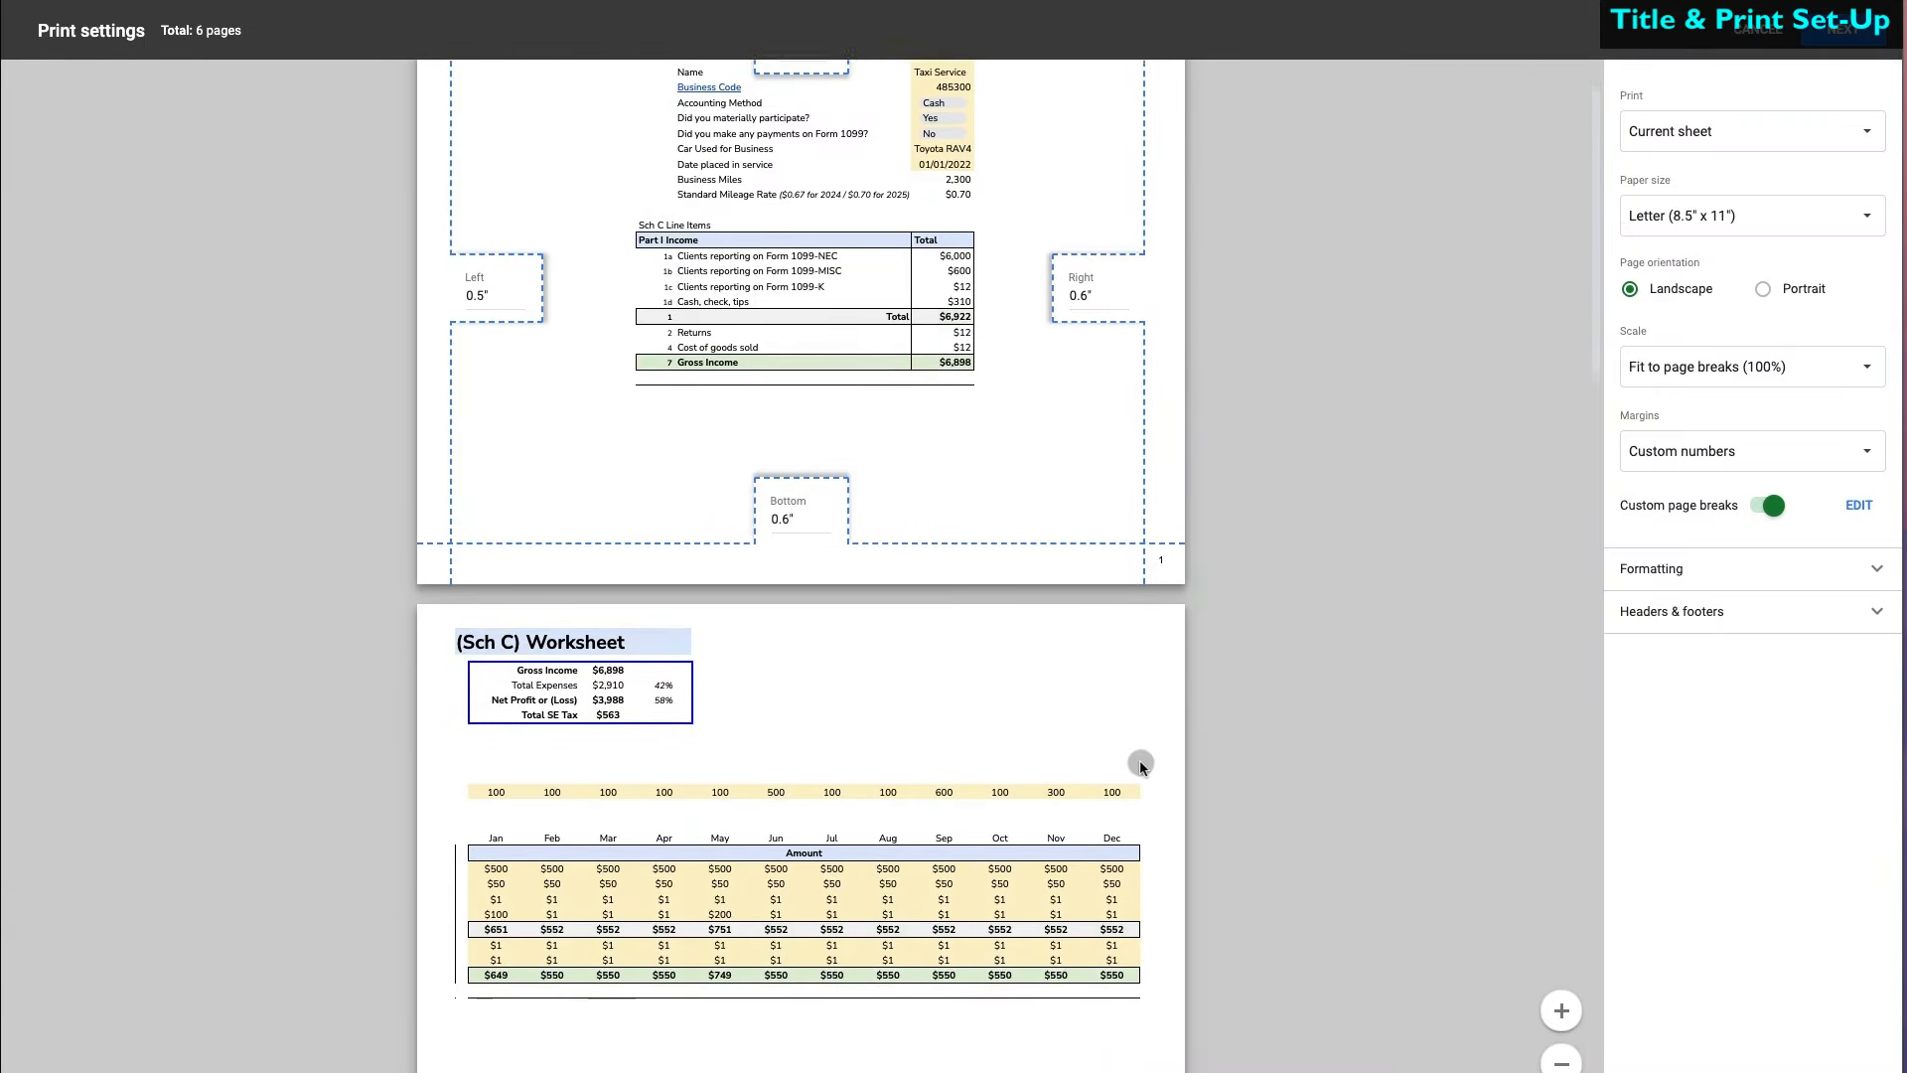
scroll(1140, 760, "down", 5)
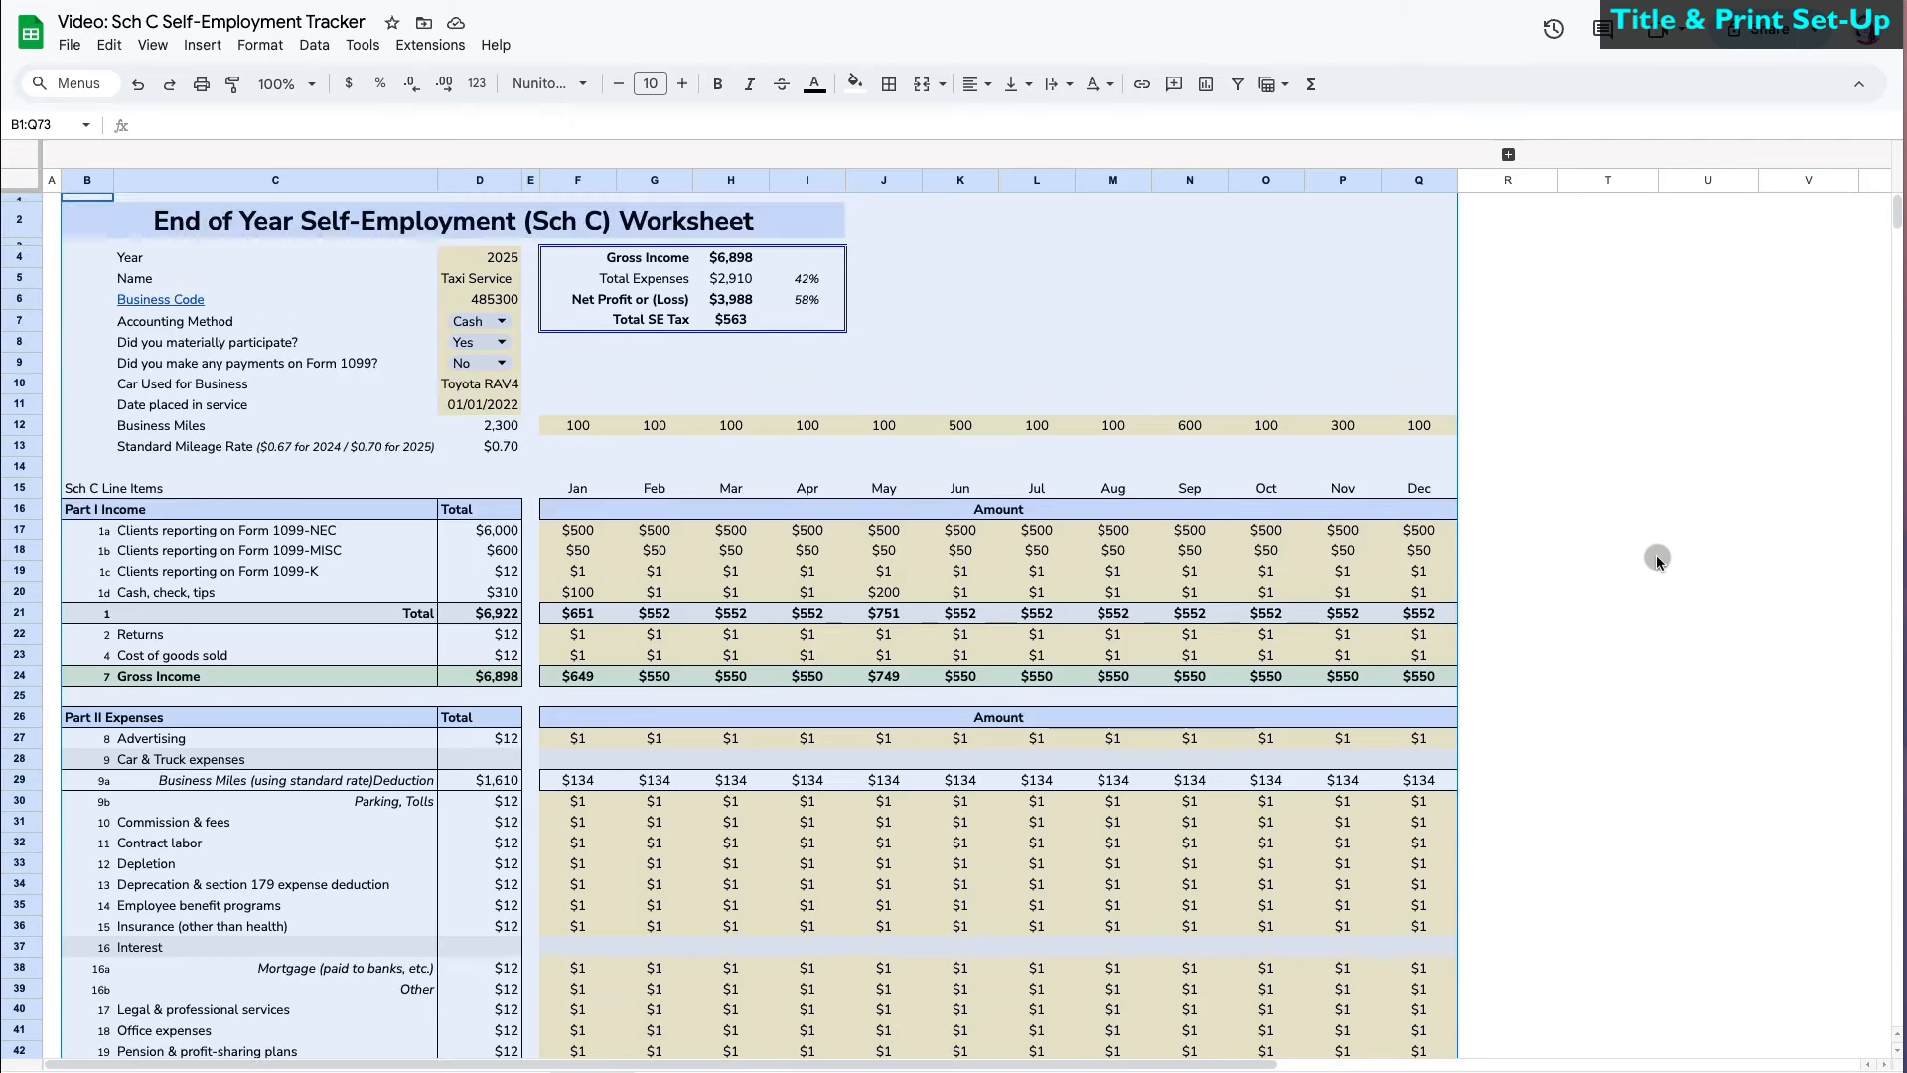
left_click(1655, 556)
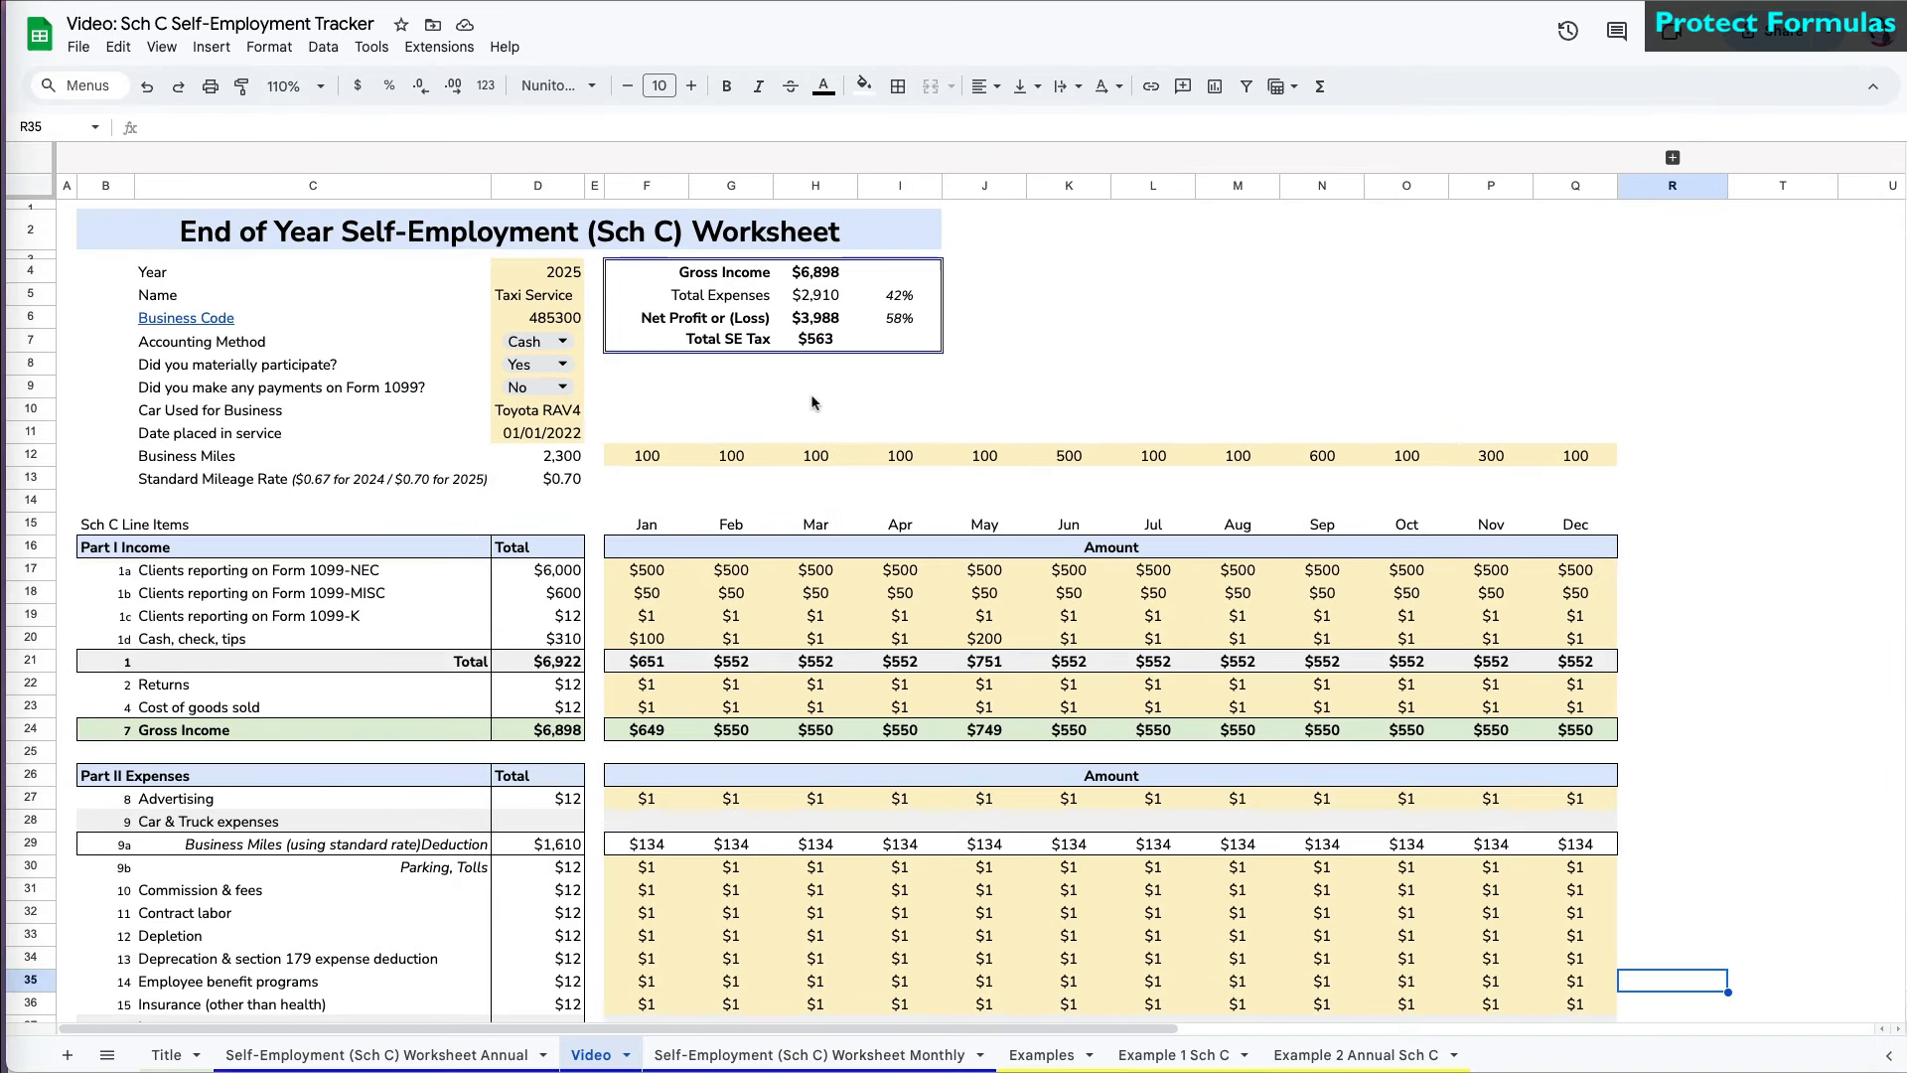
- Protect the financial summary range F4:I7 so that a warning shows when it is edited
left_click_drag(633, 271, 901, 344)
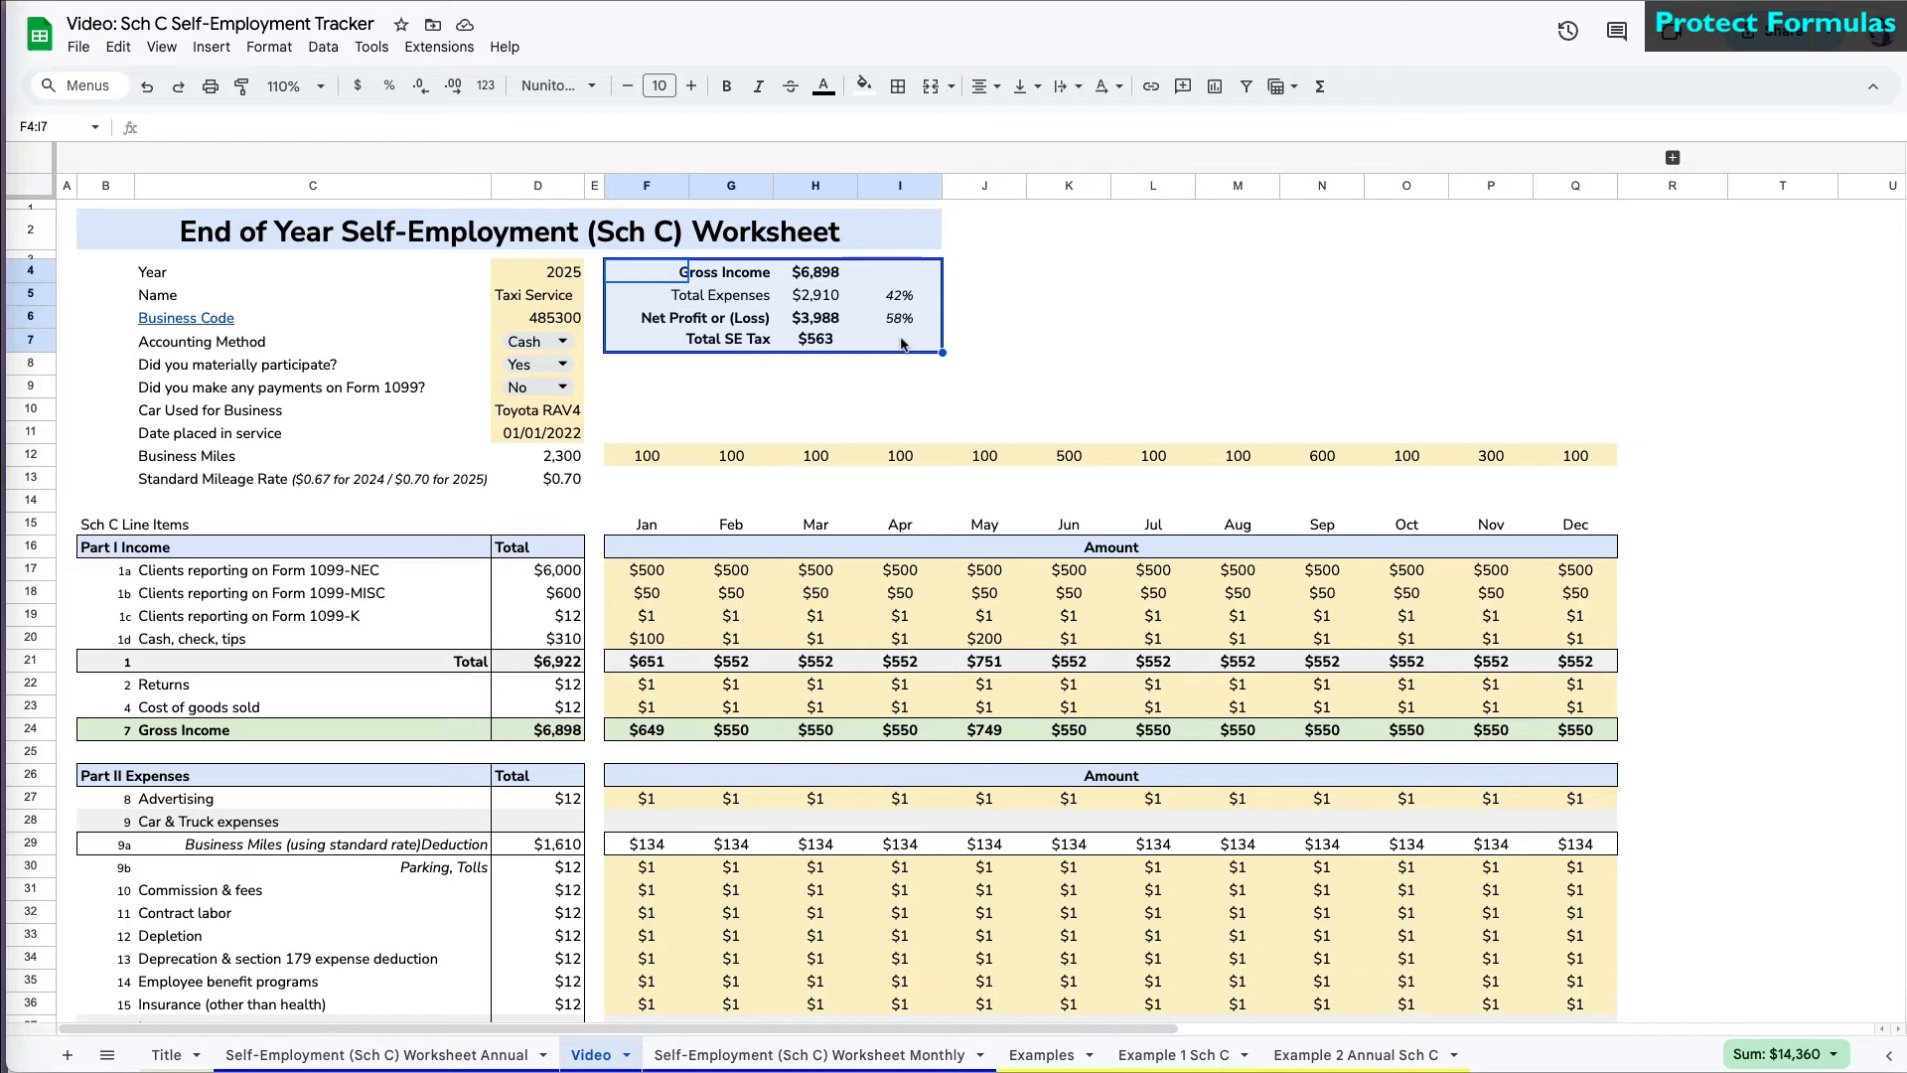
left_click(325, 47)
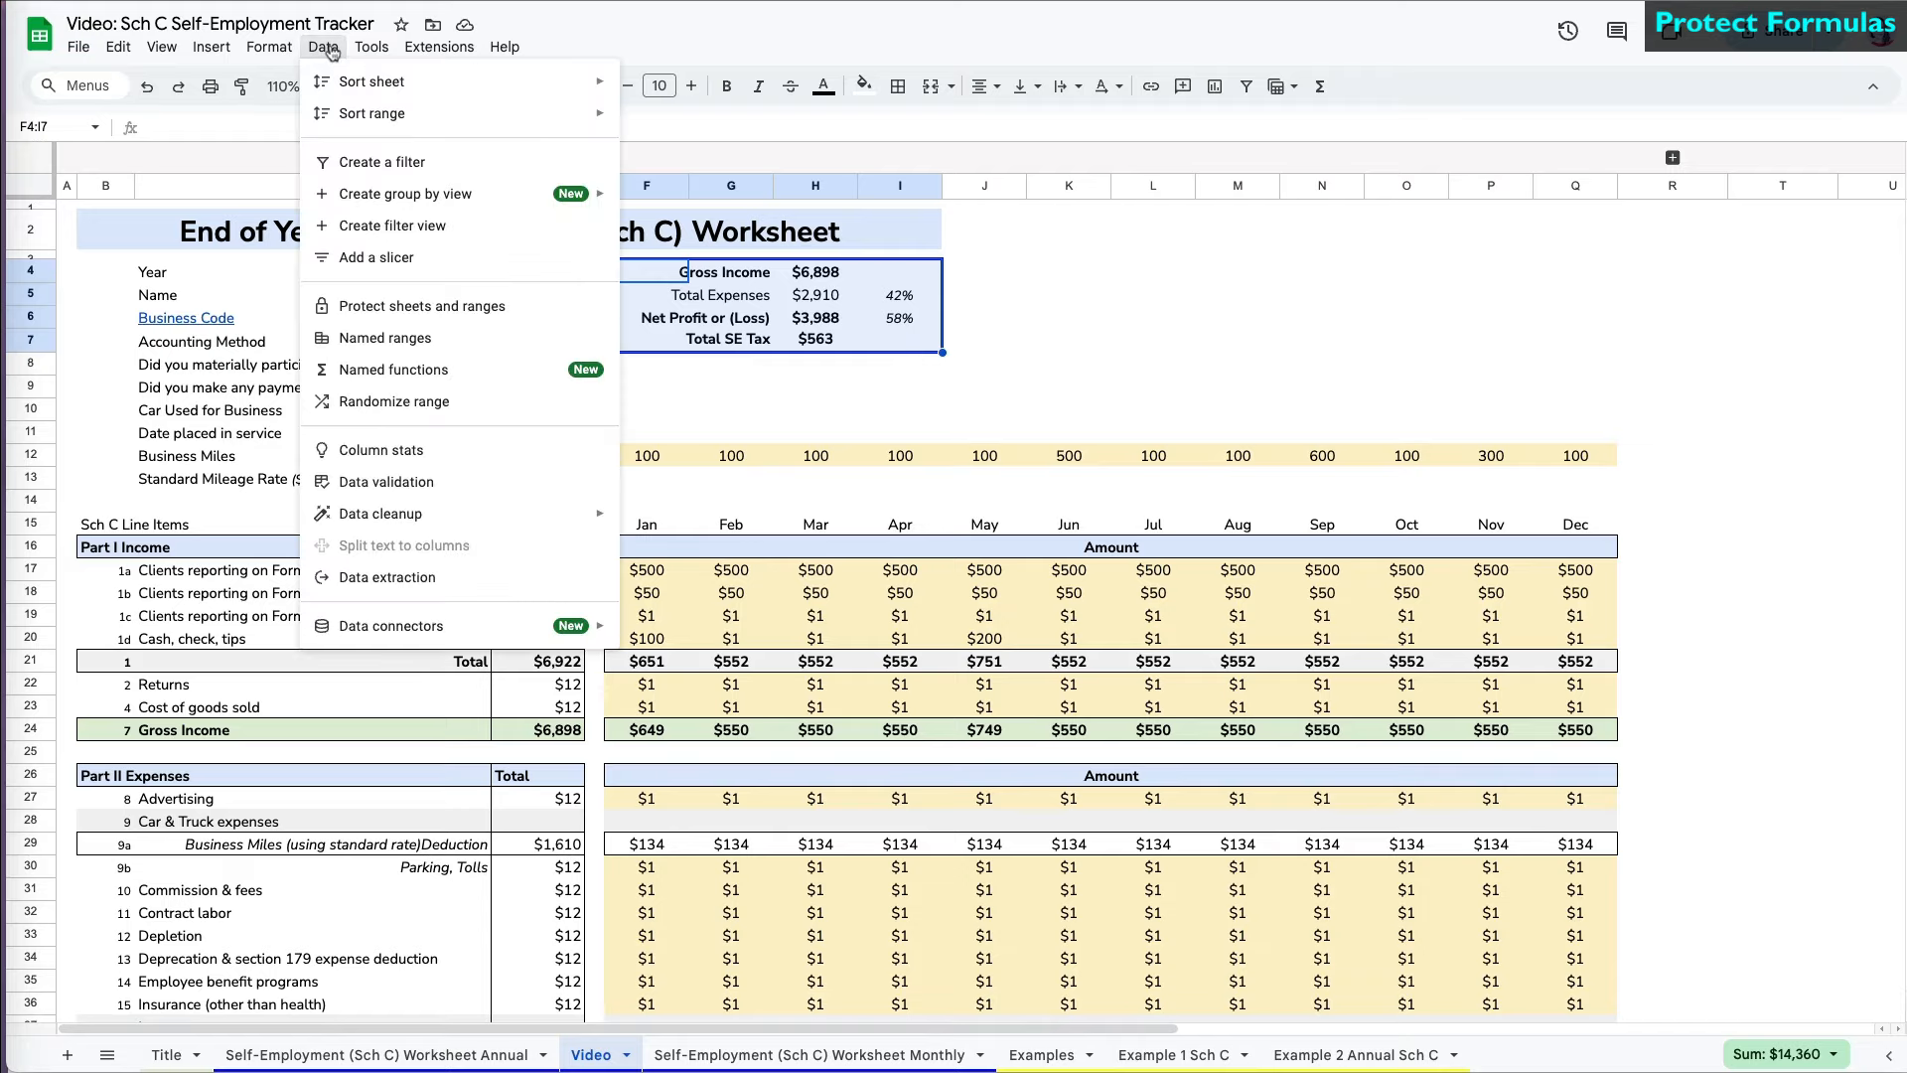
left_click(474, 309)
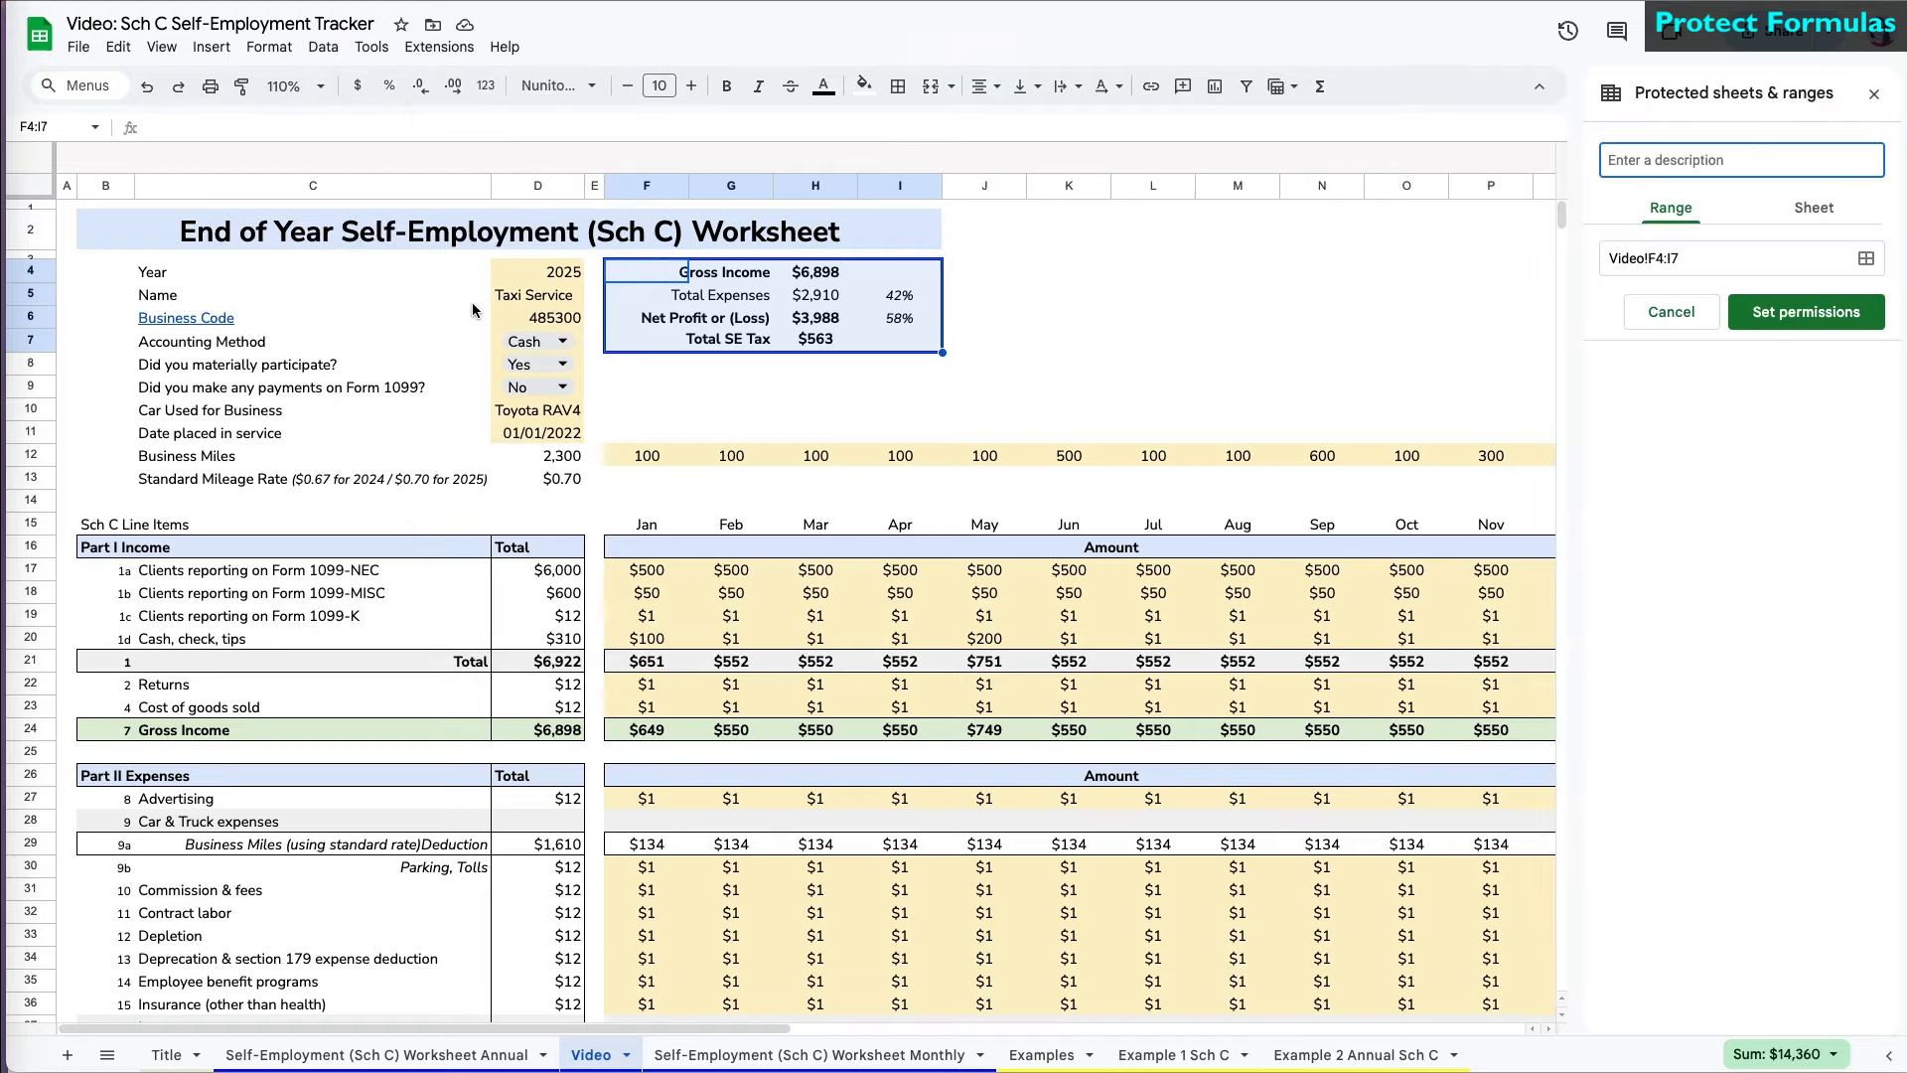
left_click(1806, 312)
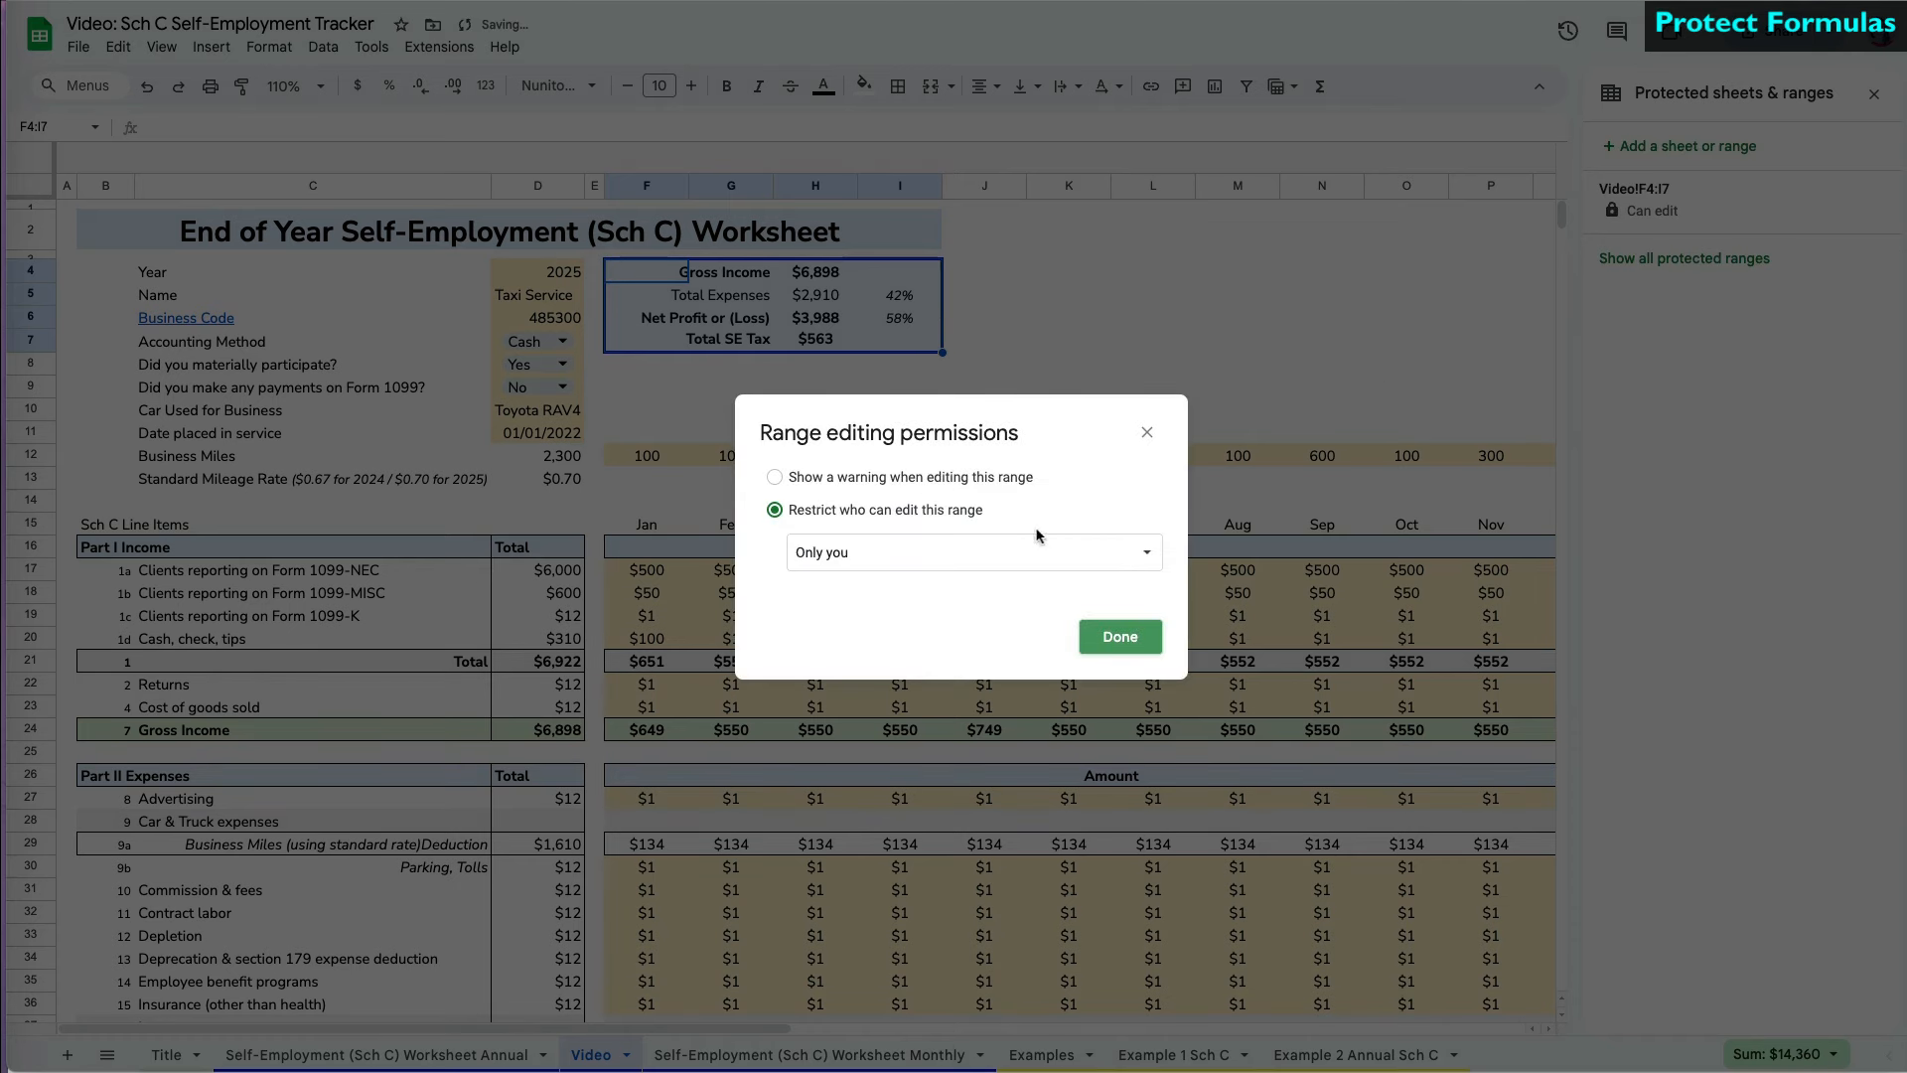
left_click(1153, 554)
left_click(1148, 531)
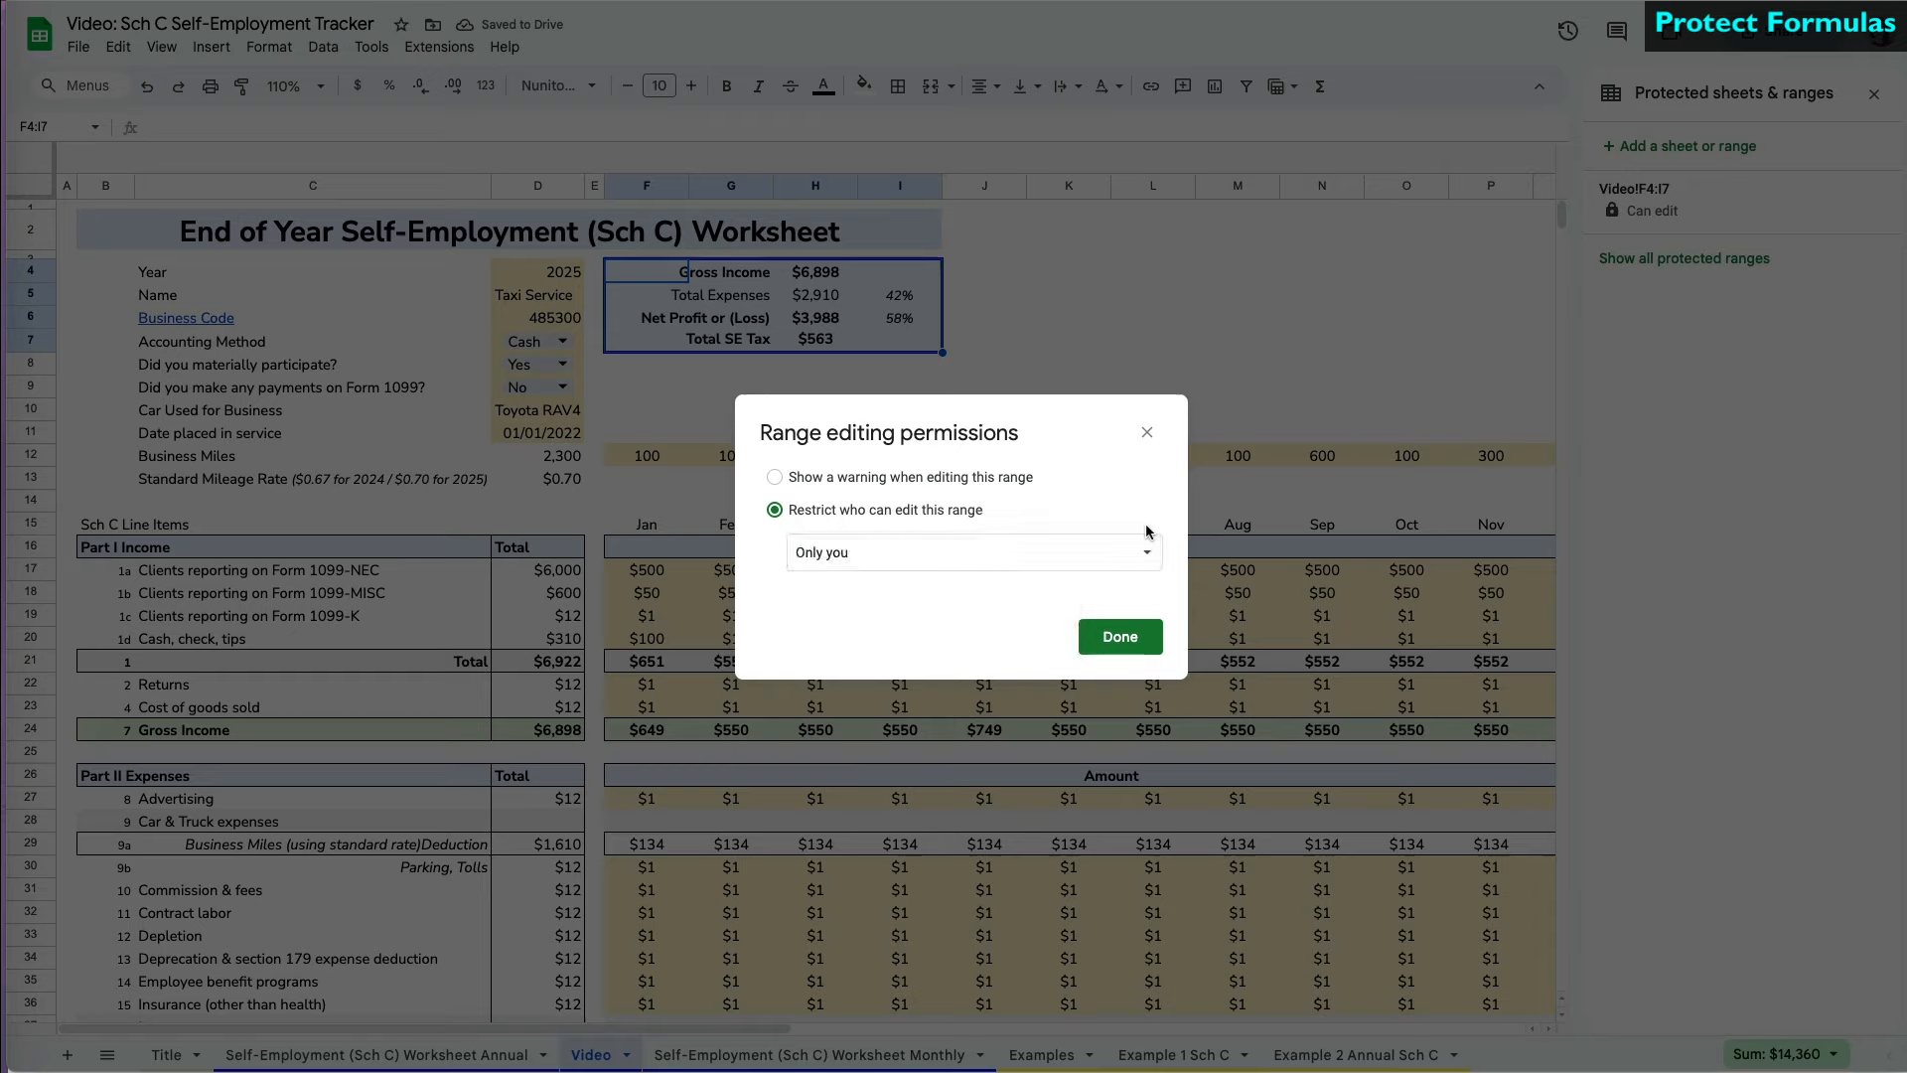
left_click(992, 477)
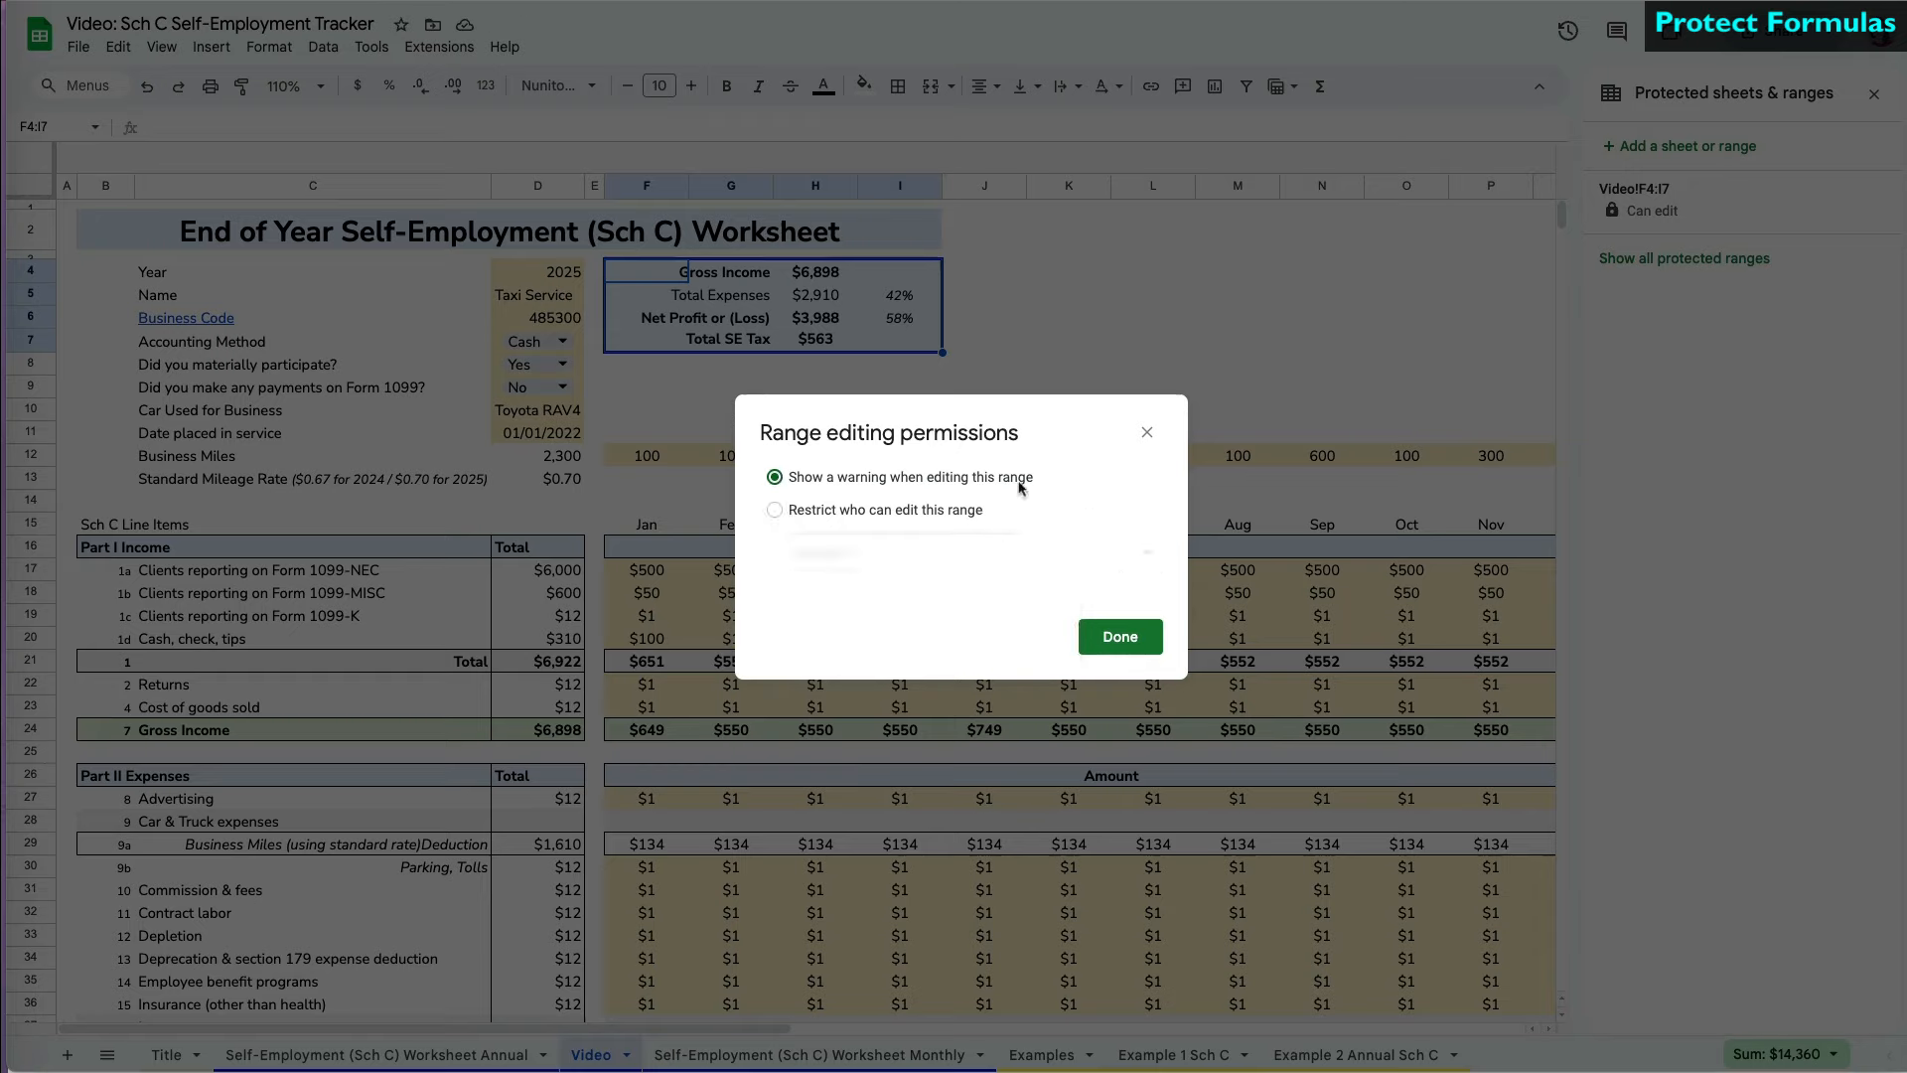
left_click(1107, 640)
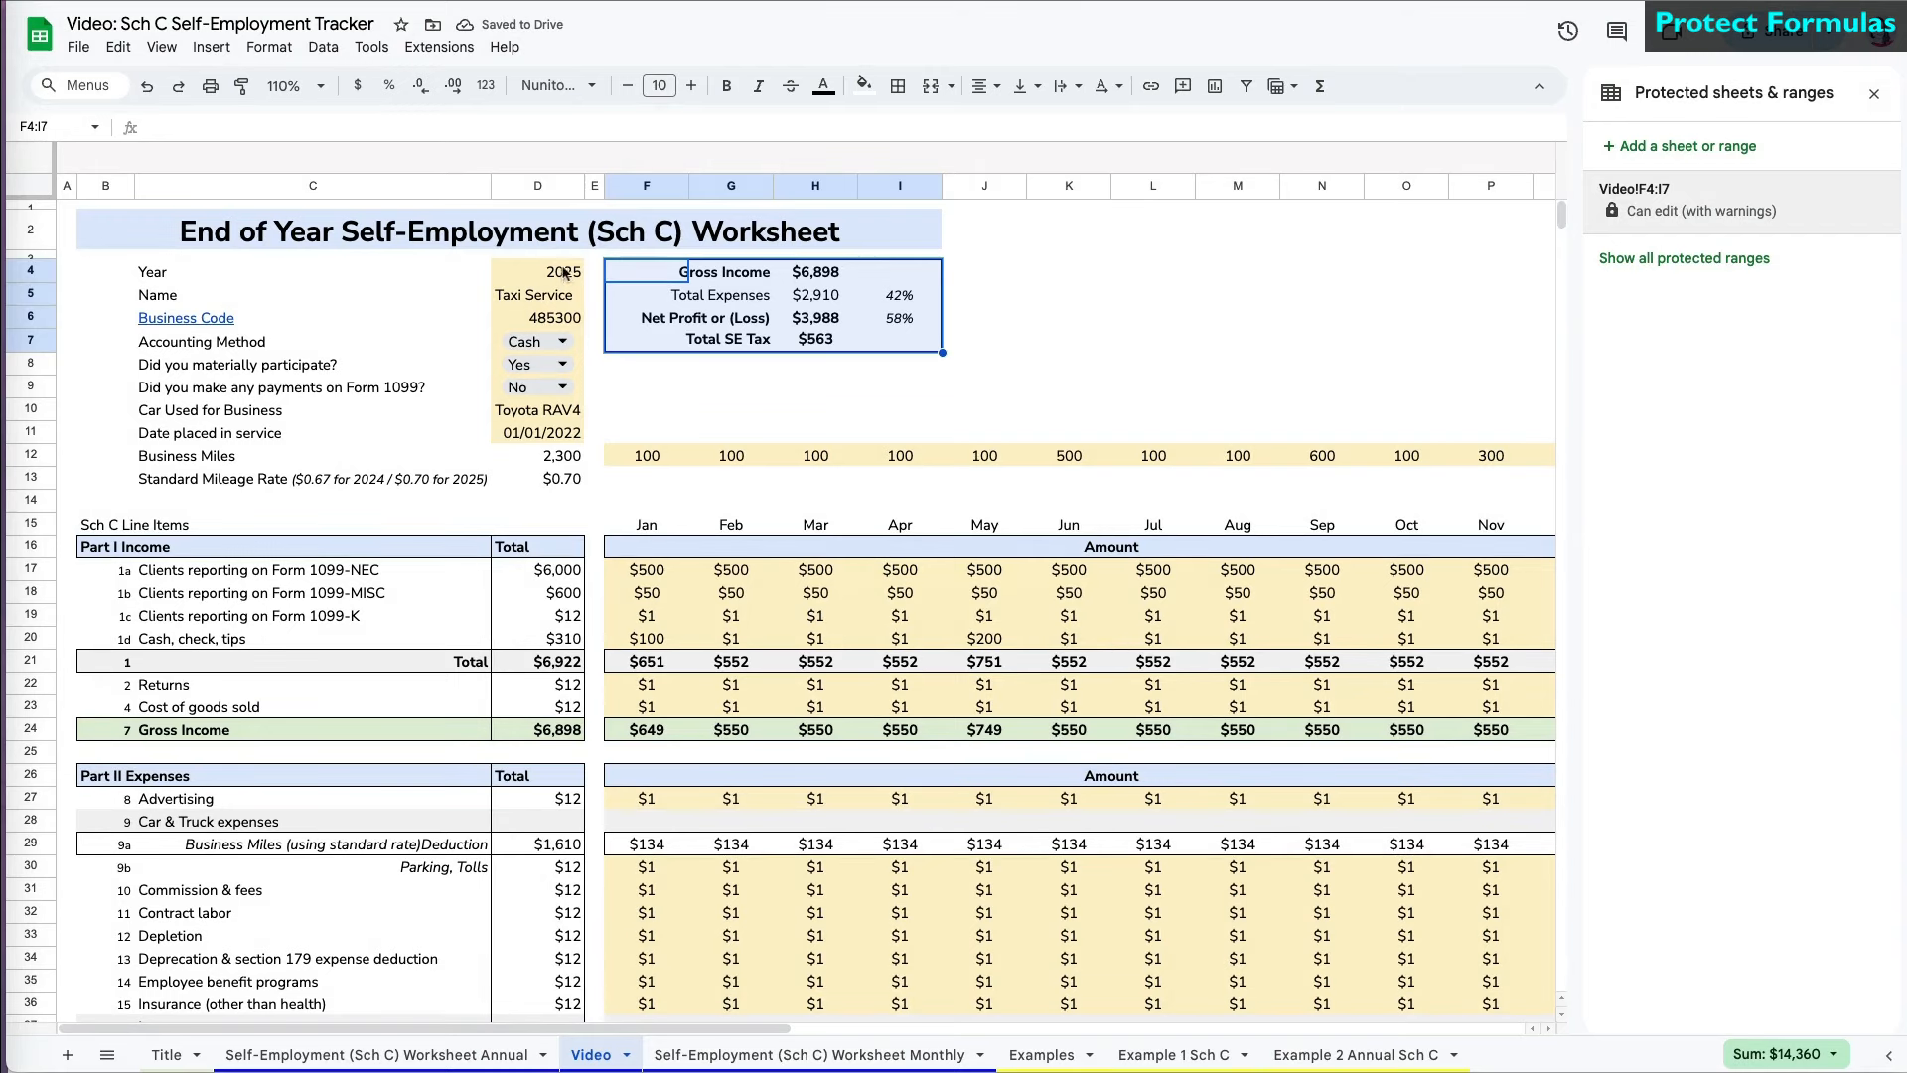
- Protect the business miles and mileage rate cells D12:D13 with an edit warning
left_click_drag(556, 455, 556, 479)
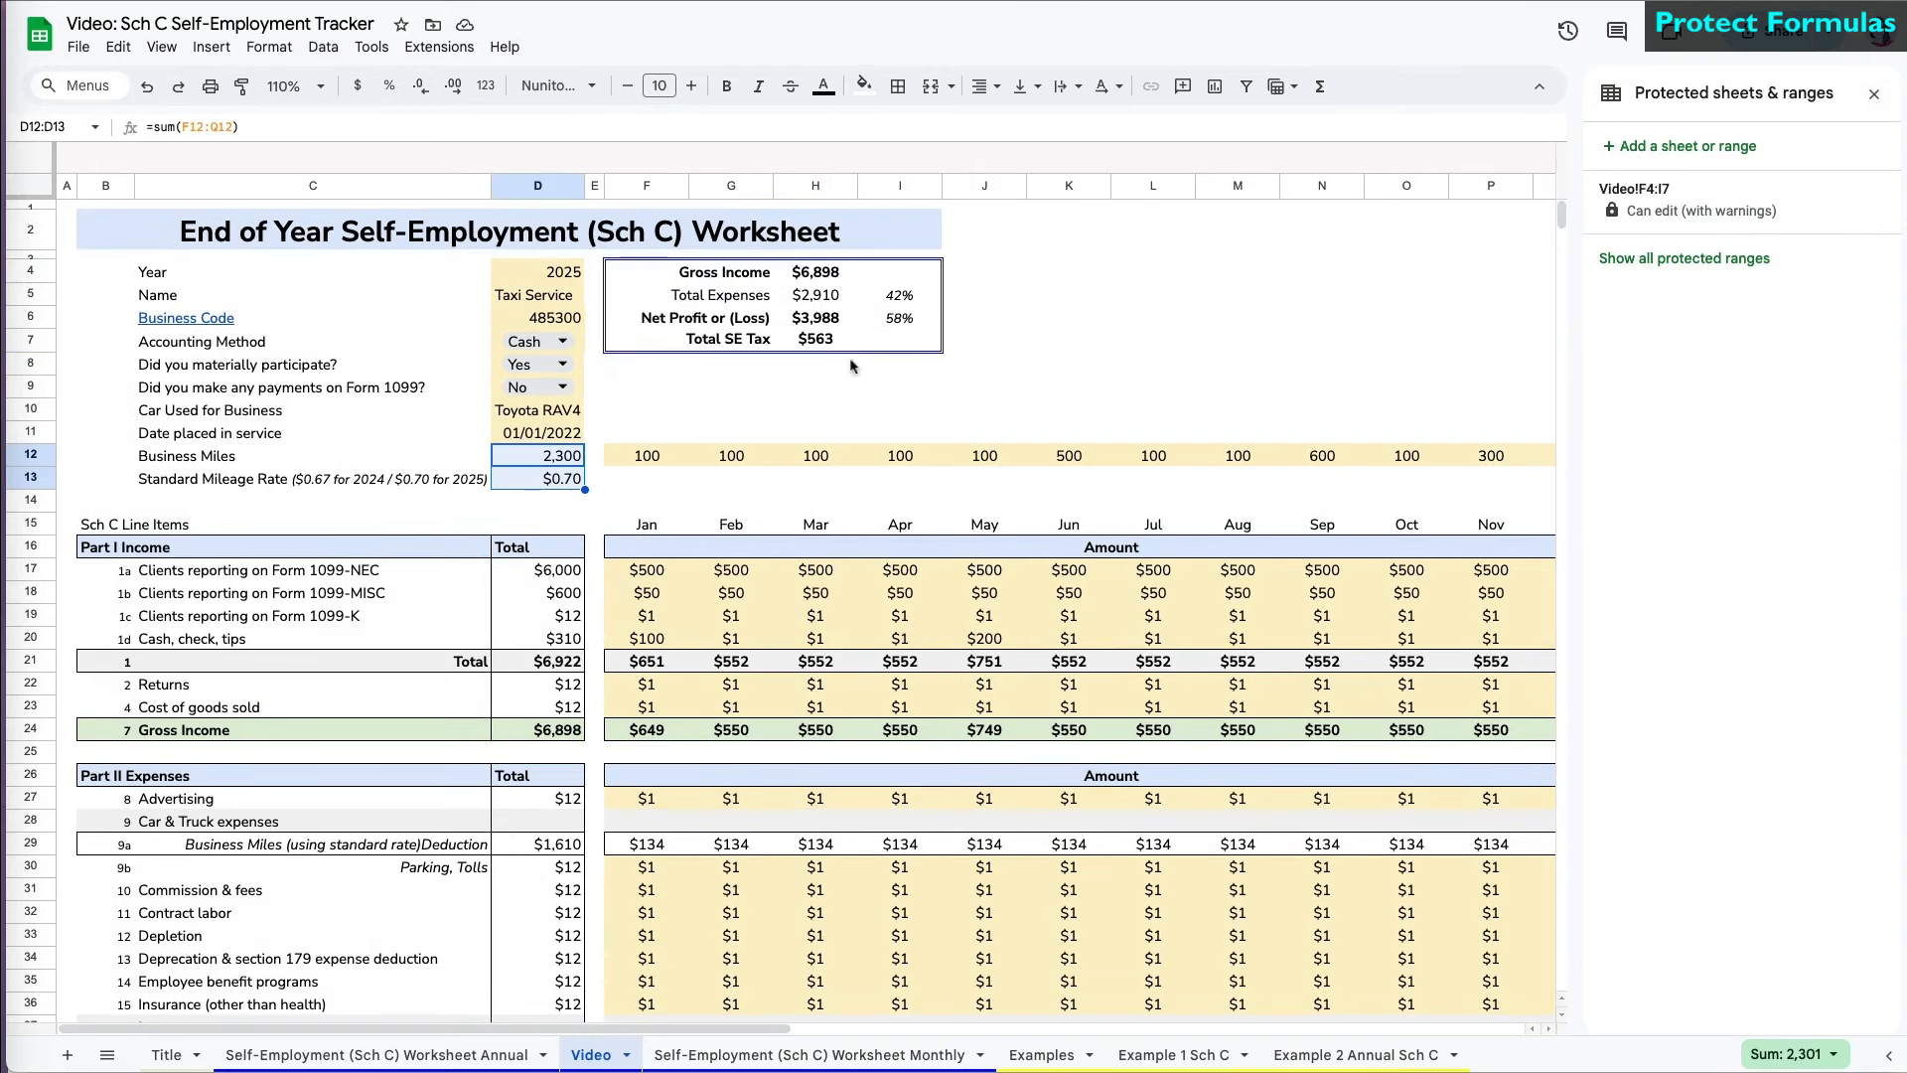
left_click(1708, 146)
left_click(1788, 313)
left_click(1107, 640)
- Protect the income and expense totals in D16:D58 with an edit warning
left_click_drag(542, 548, 557, 442)
left_click(1657, 146)
left_click(1789, 313)
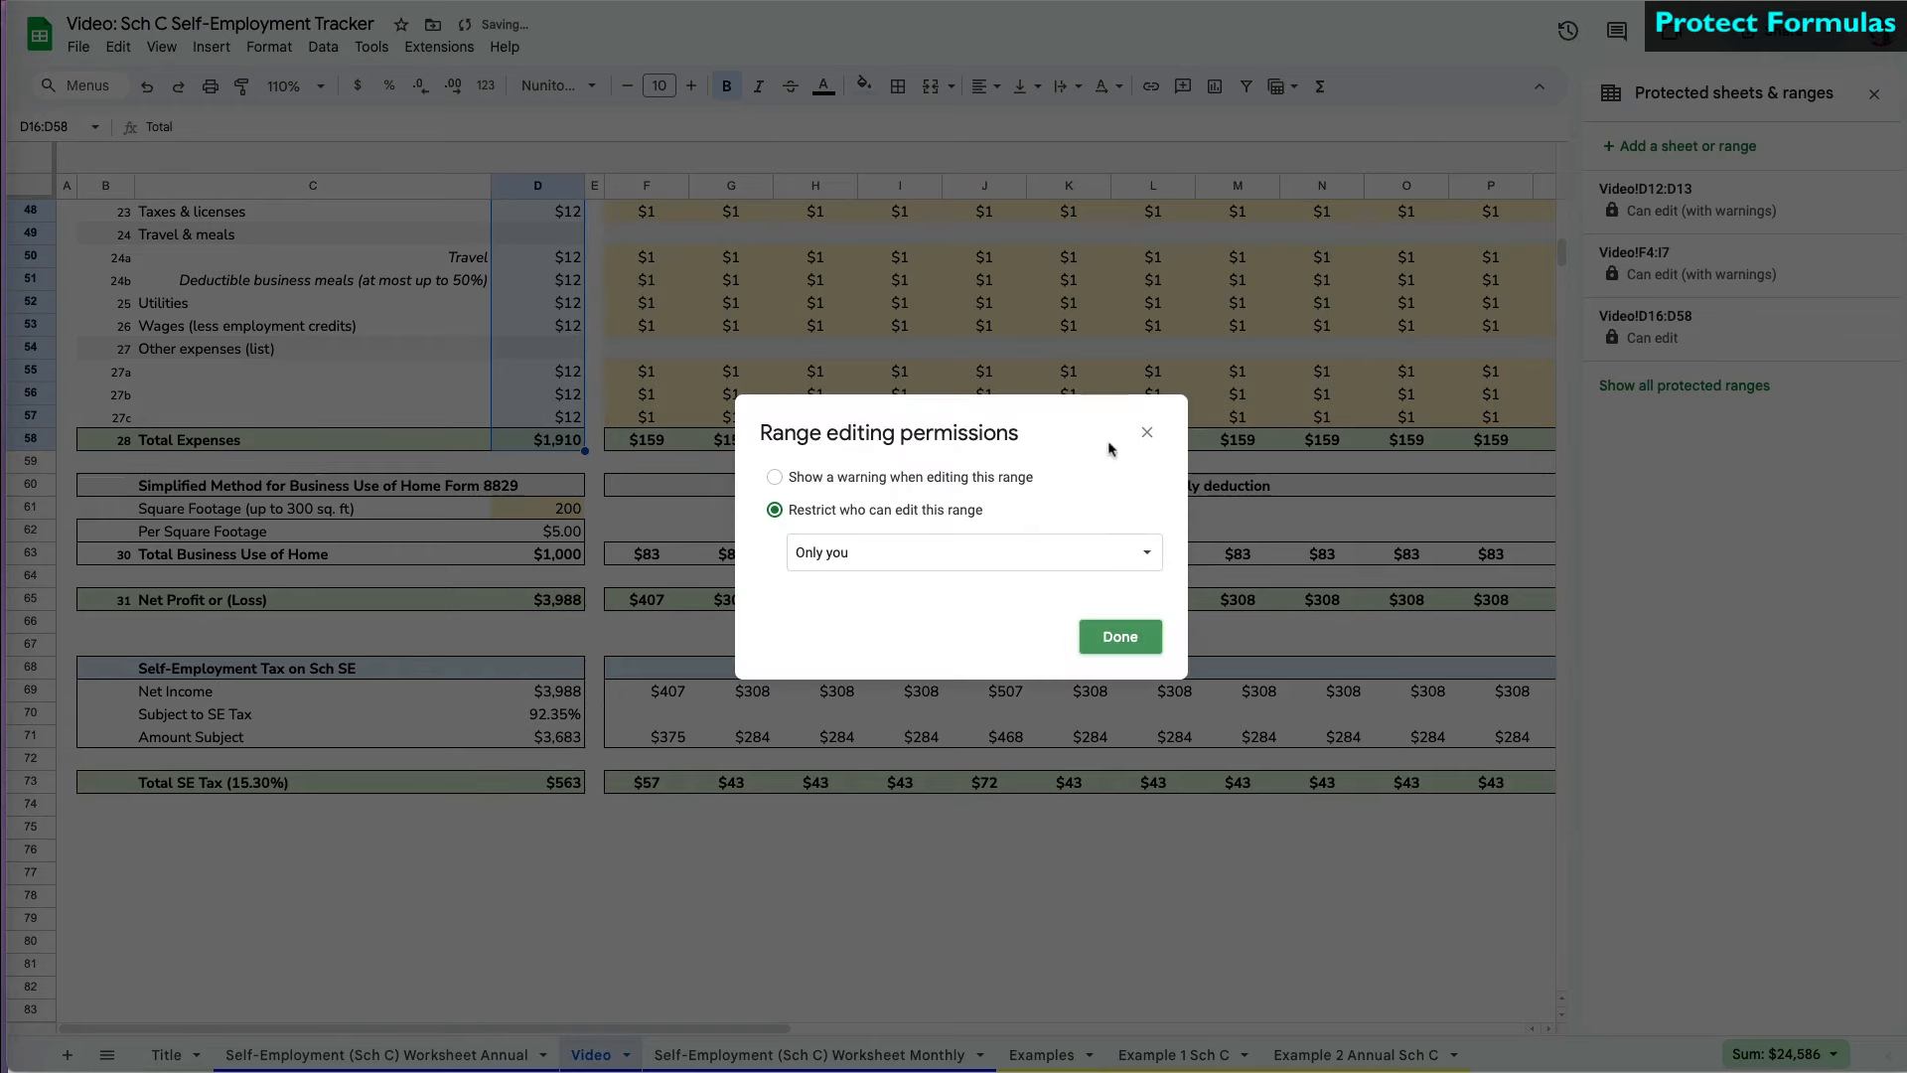
left_click(1120, 635)
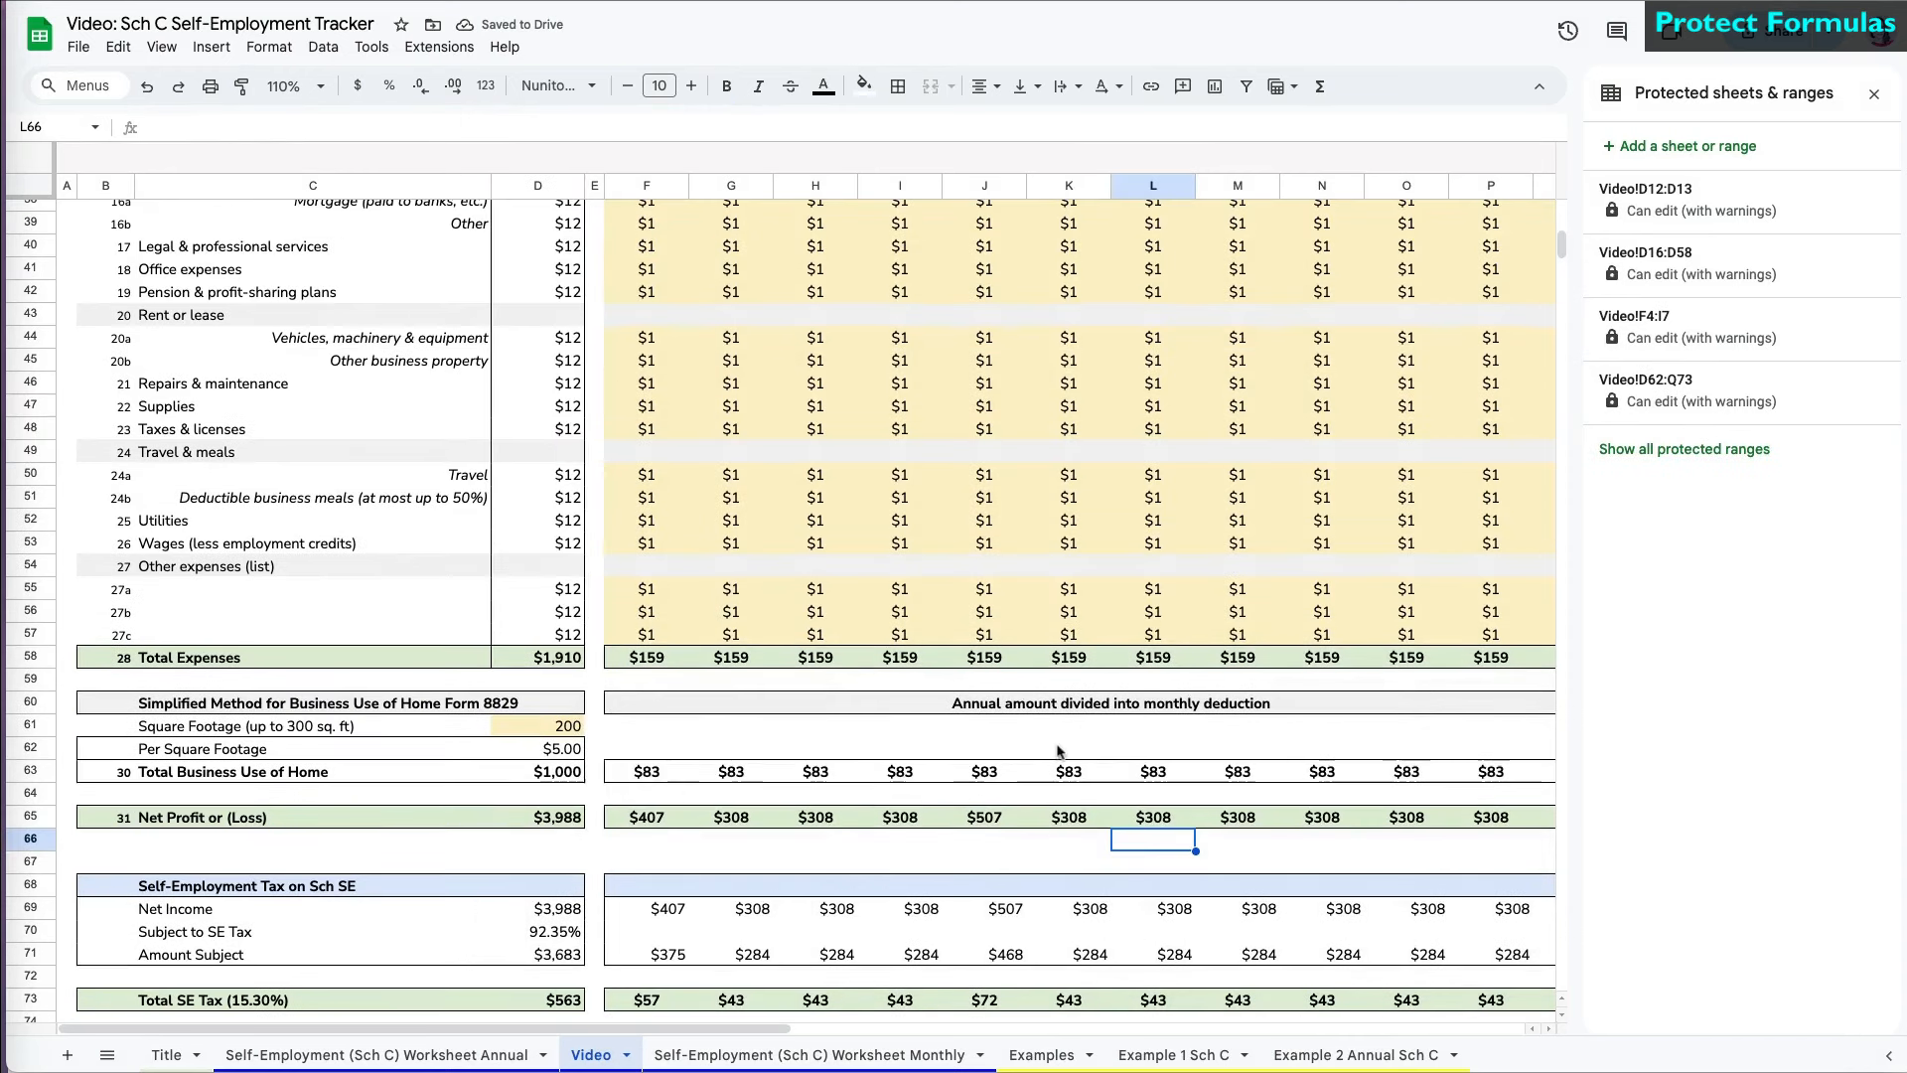
- Test the protection by trying to delete the monthly home deduction formula in K63, then cancel the edit
left_click(1055, 773)
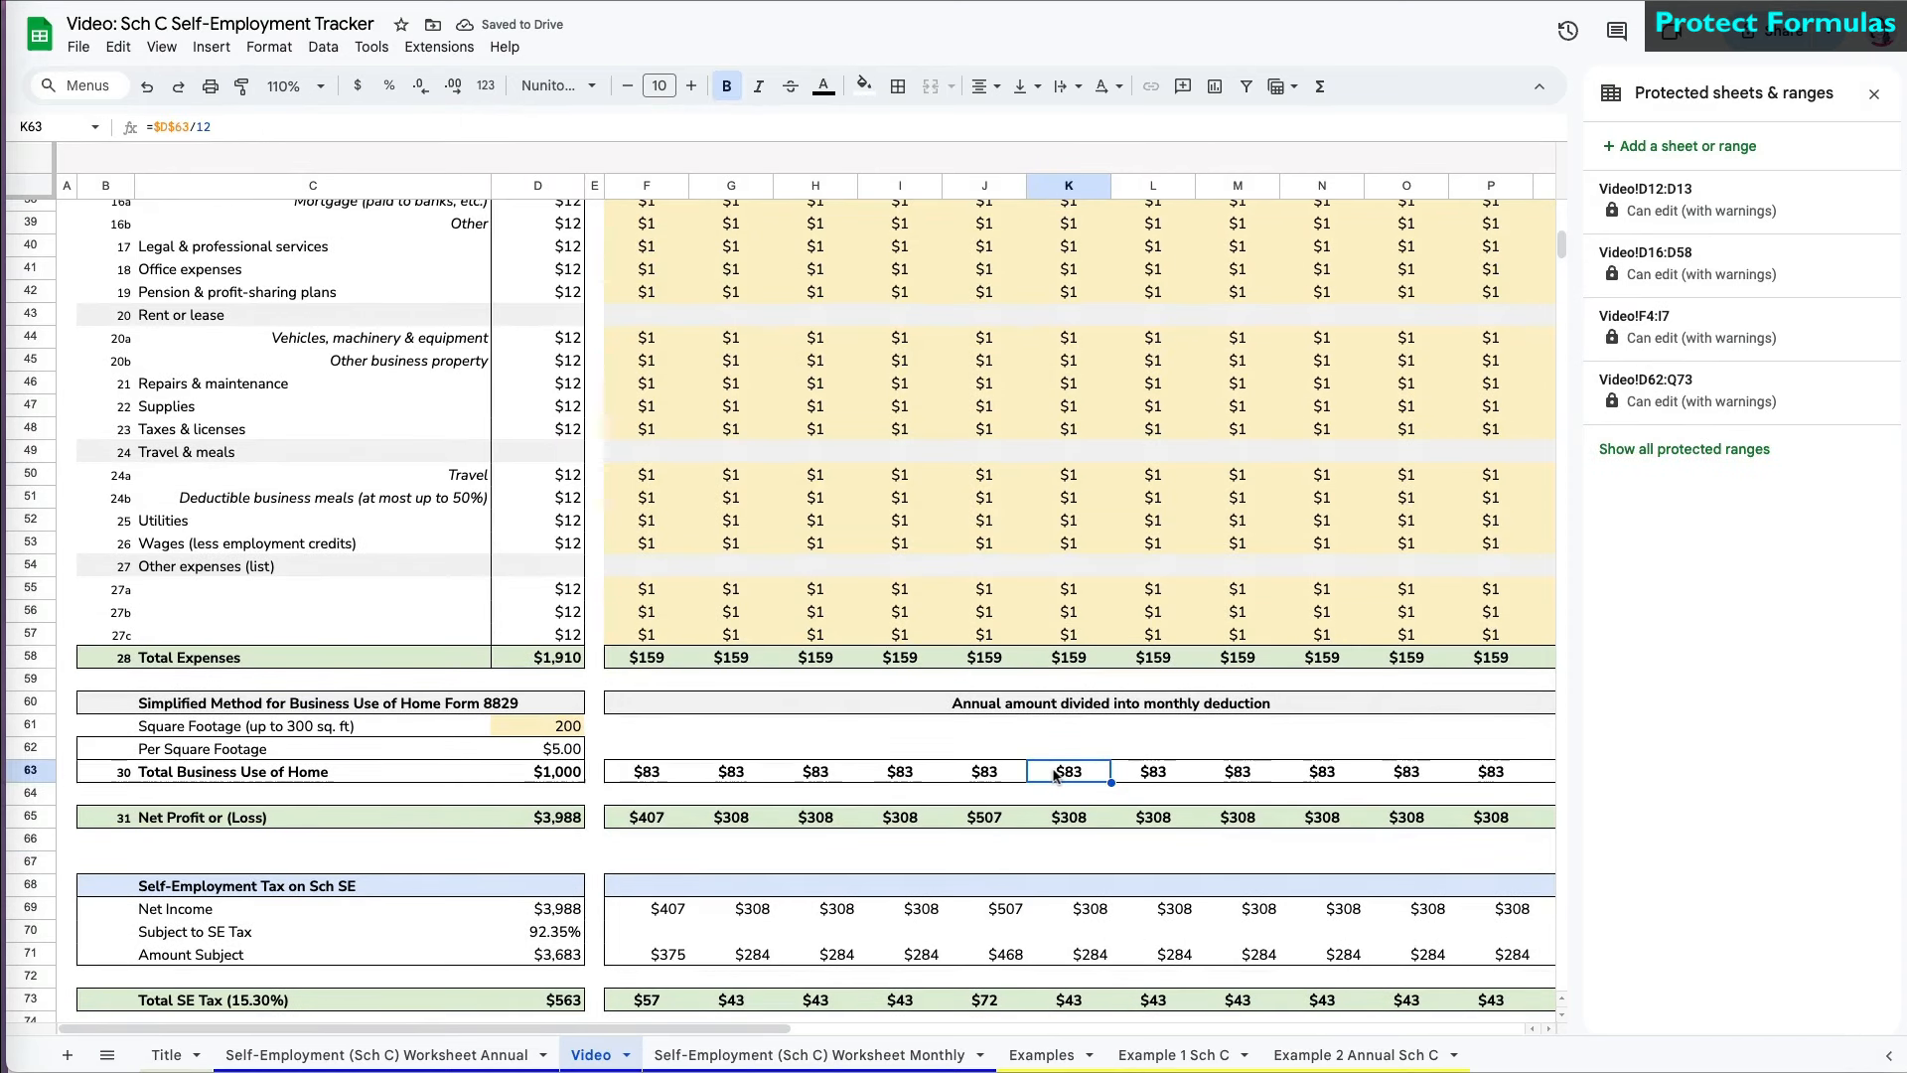
key("Delete")
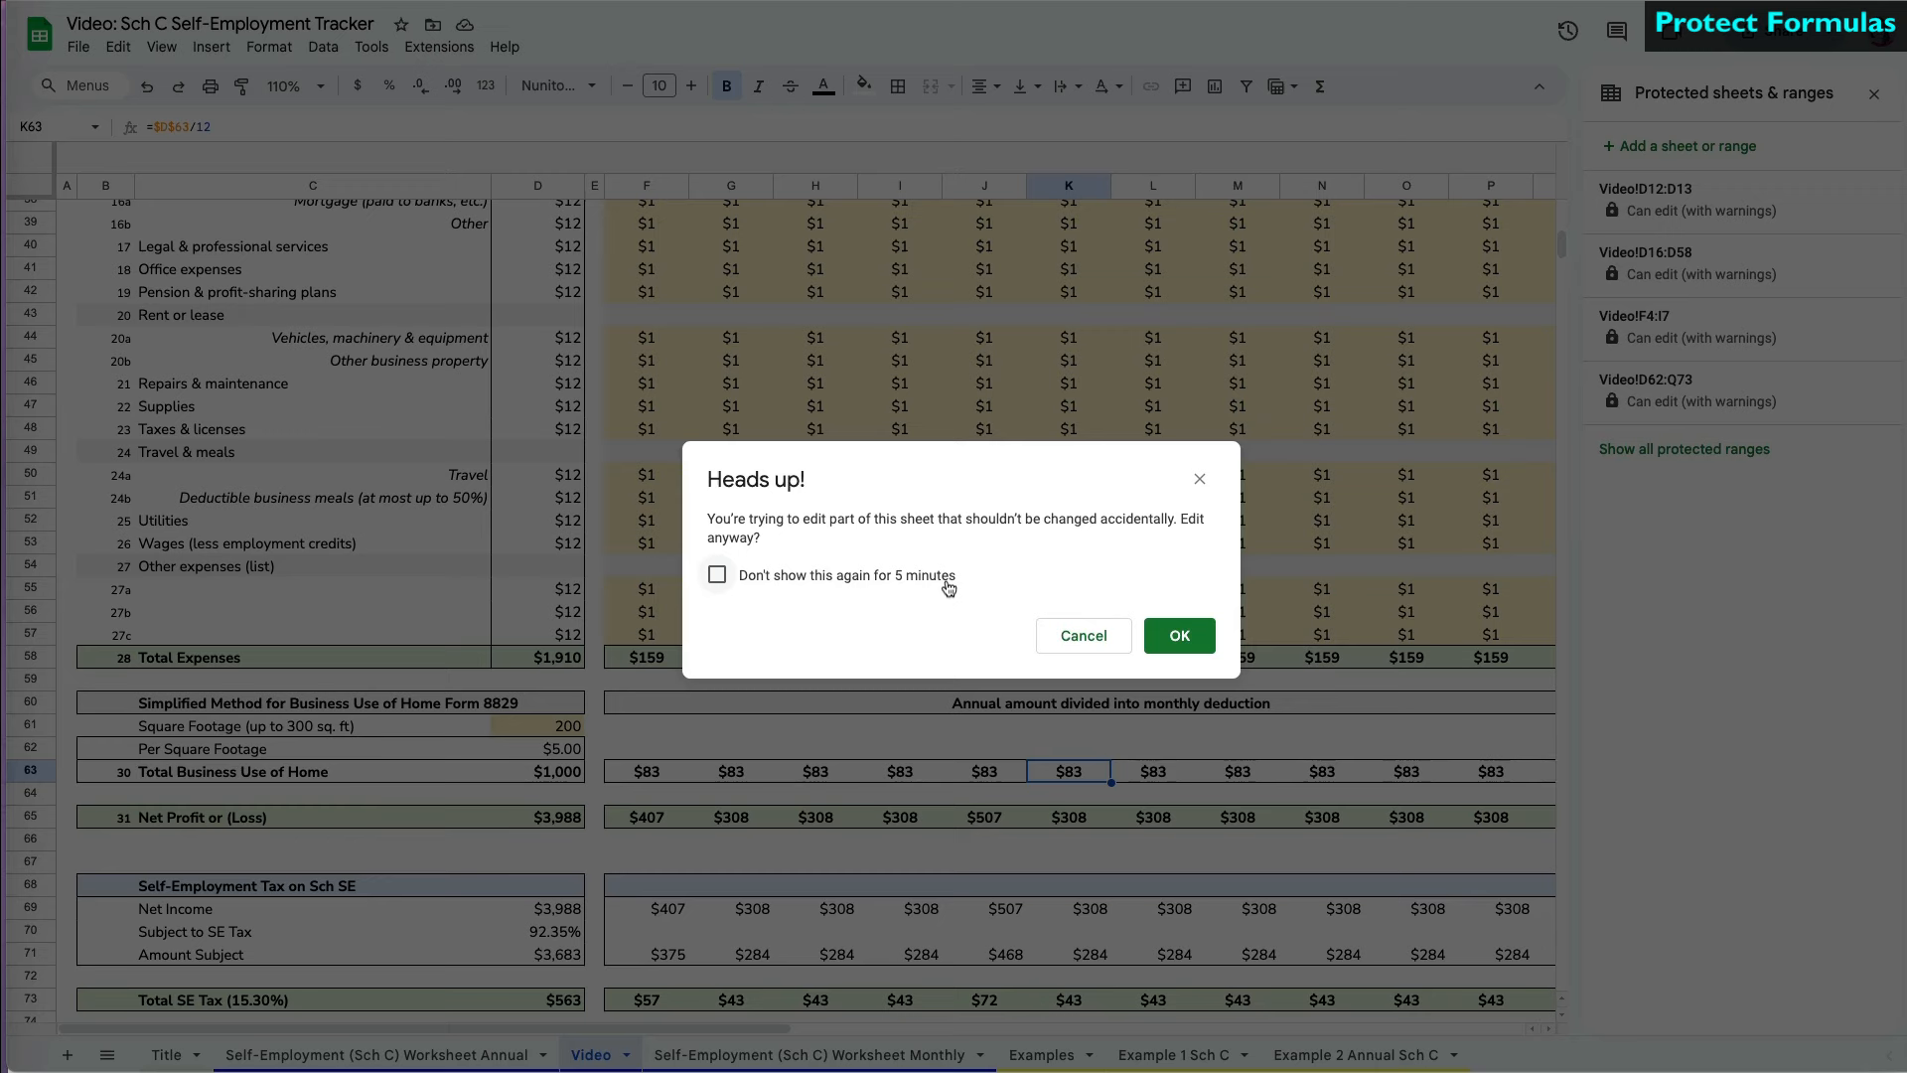
left_click(1084, 637)
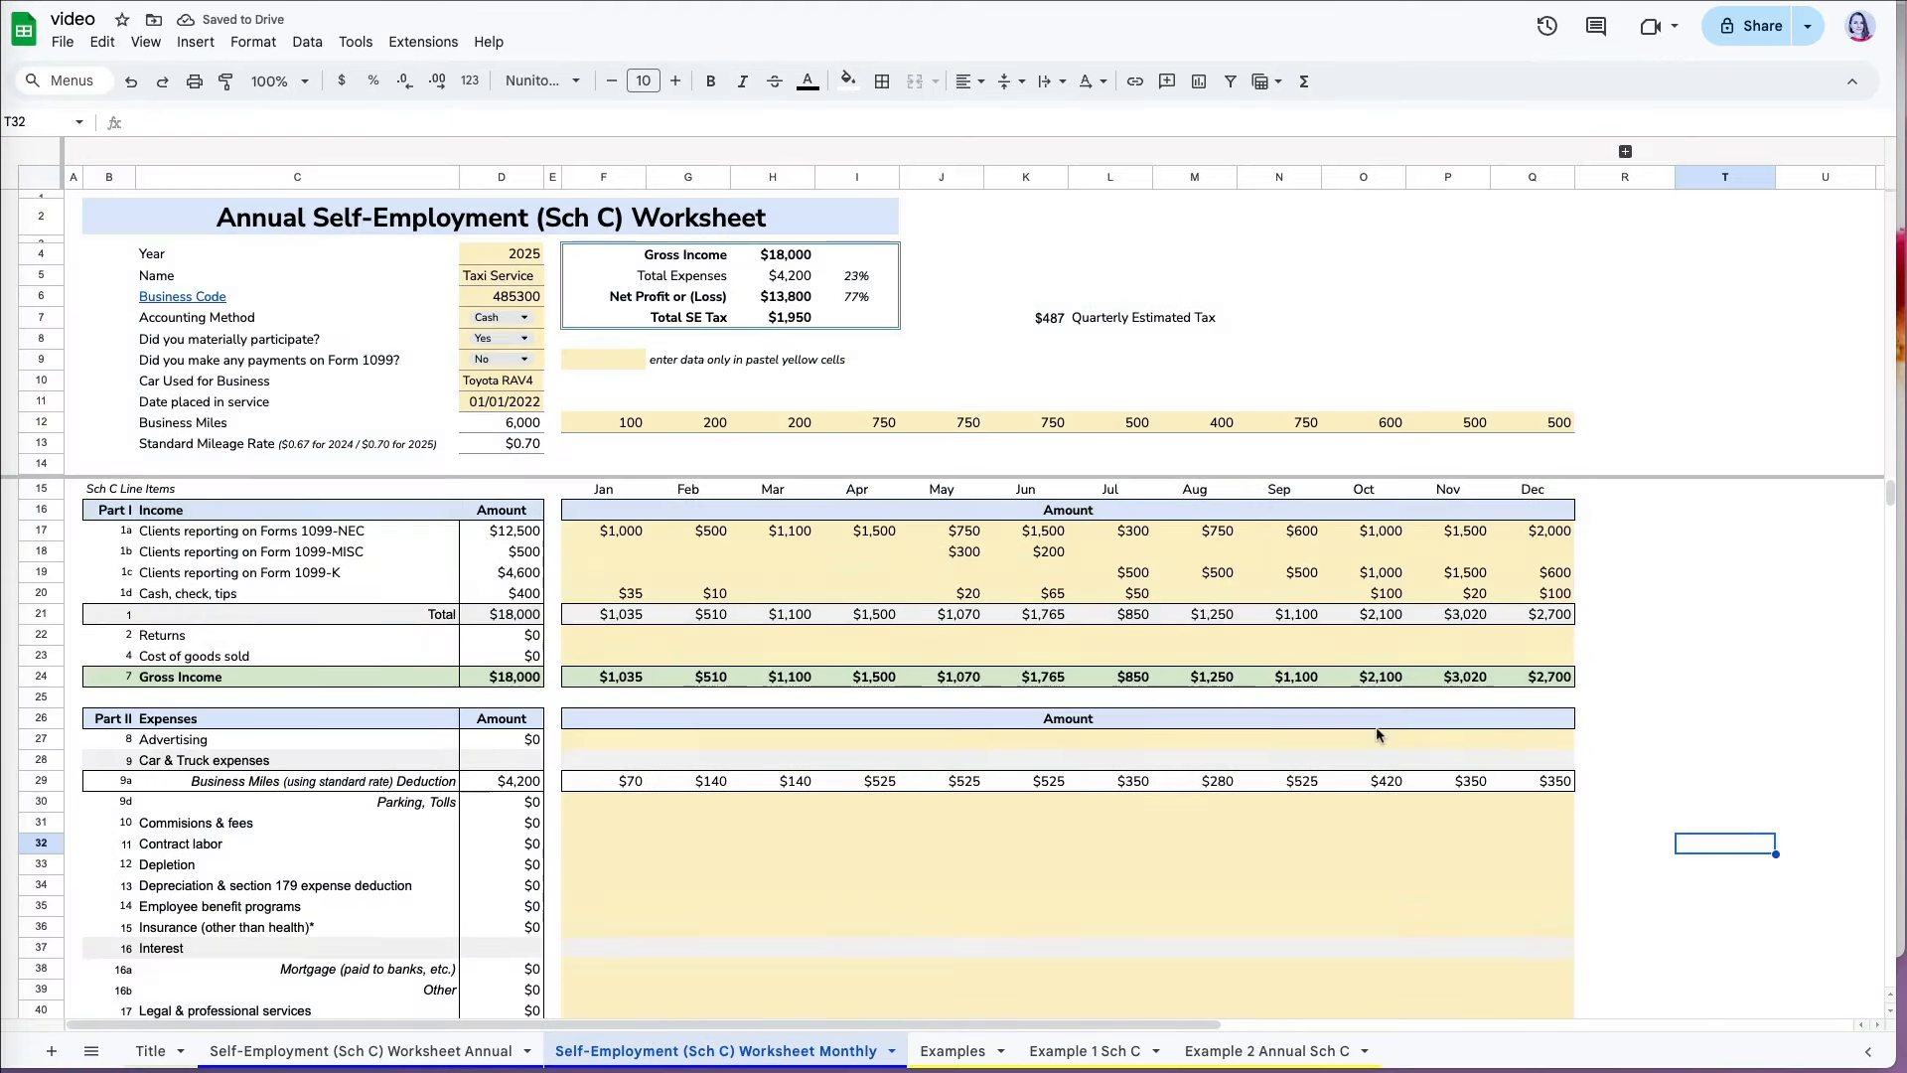
scroll(894, 745, "down", 4)
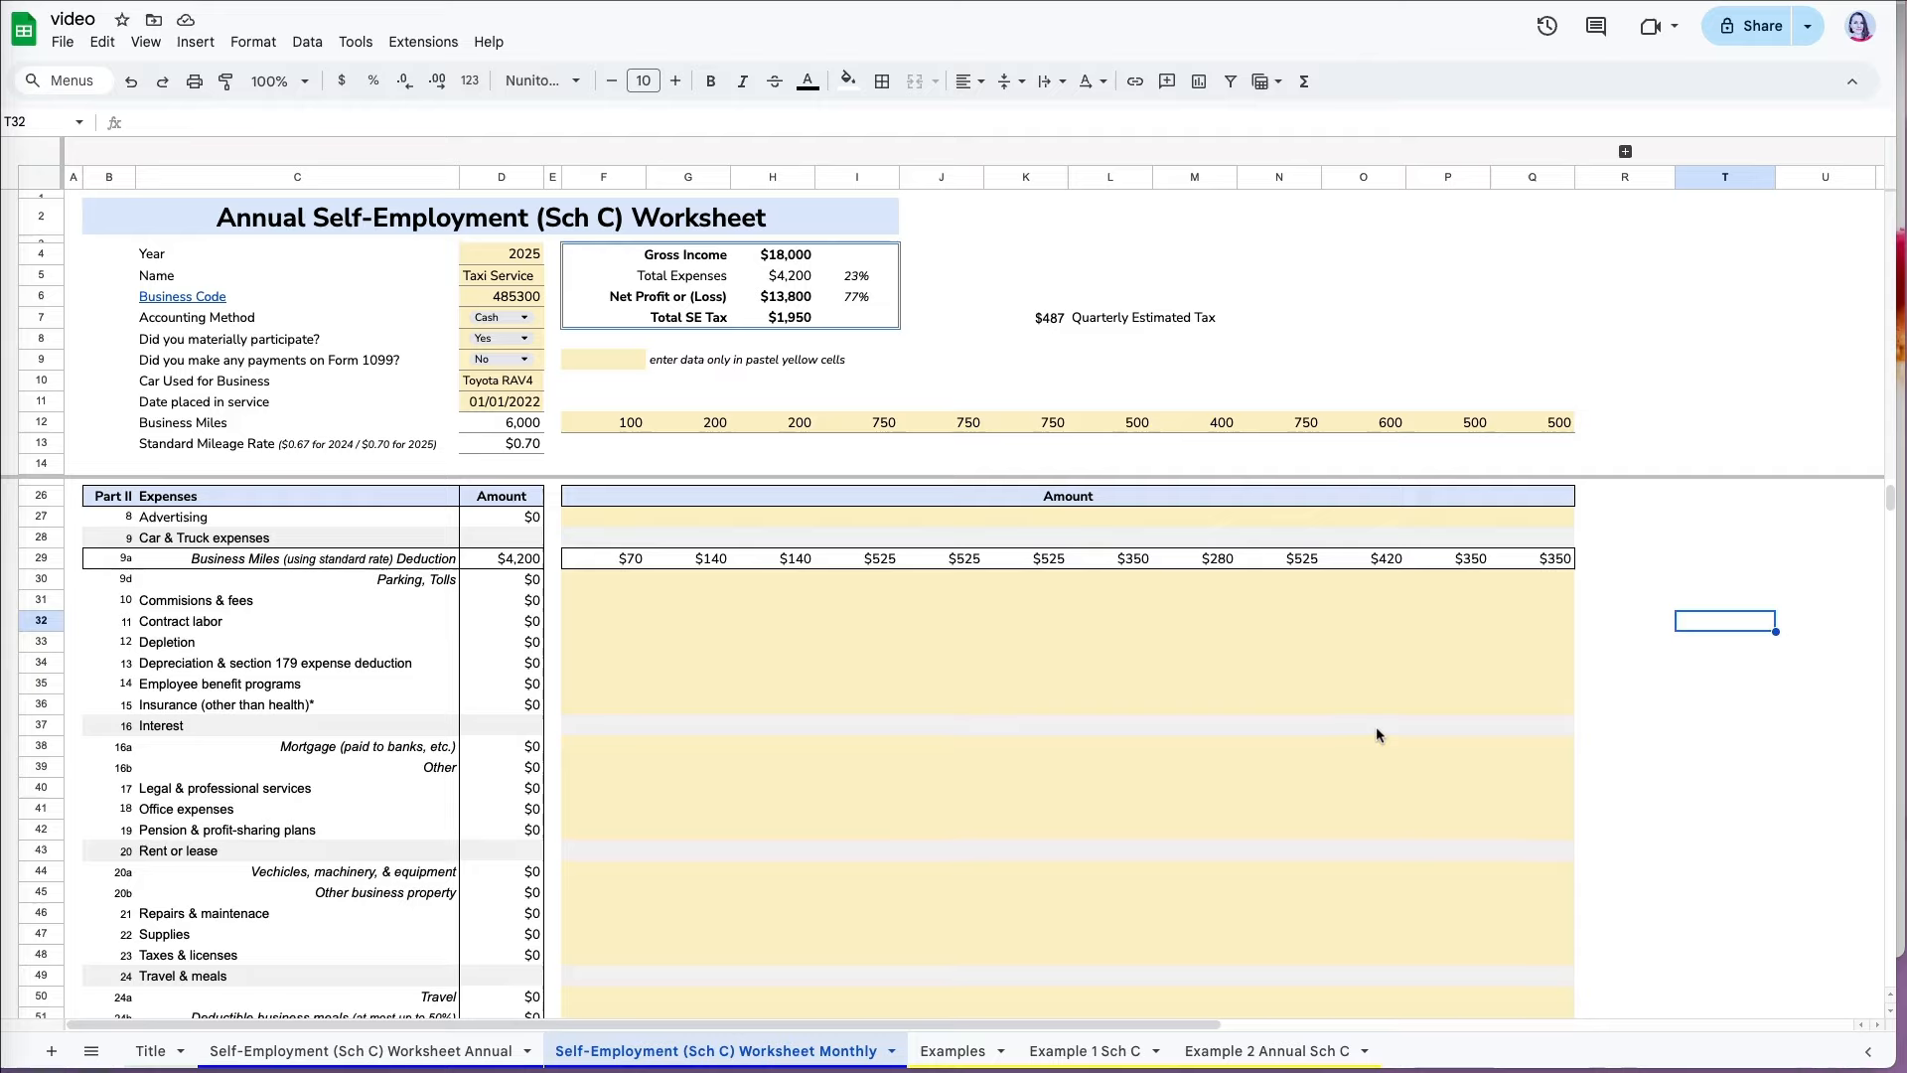
- Enter advertising of $100 in F27:G27 and $50 in H27:J27, M27 and P27:Q27, plus $250 of commissions in F31
left_click(599, 518)
type("100\t100\t50\t50\t50\t\t\t50\t\t\t50\t50")
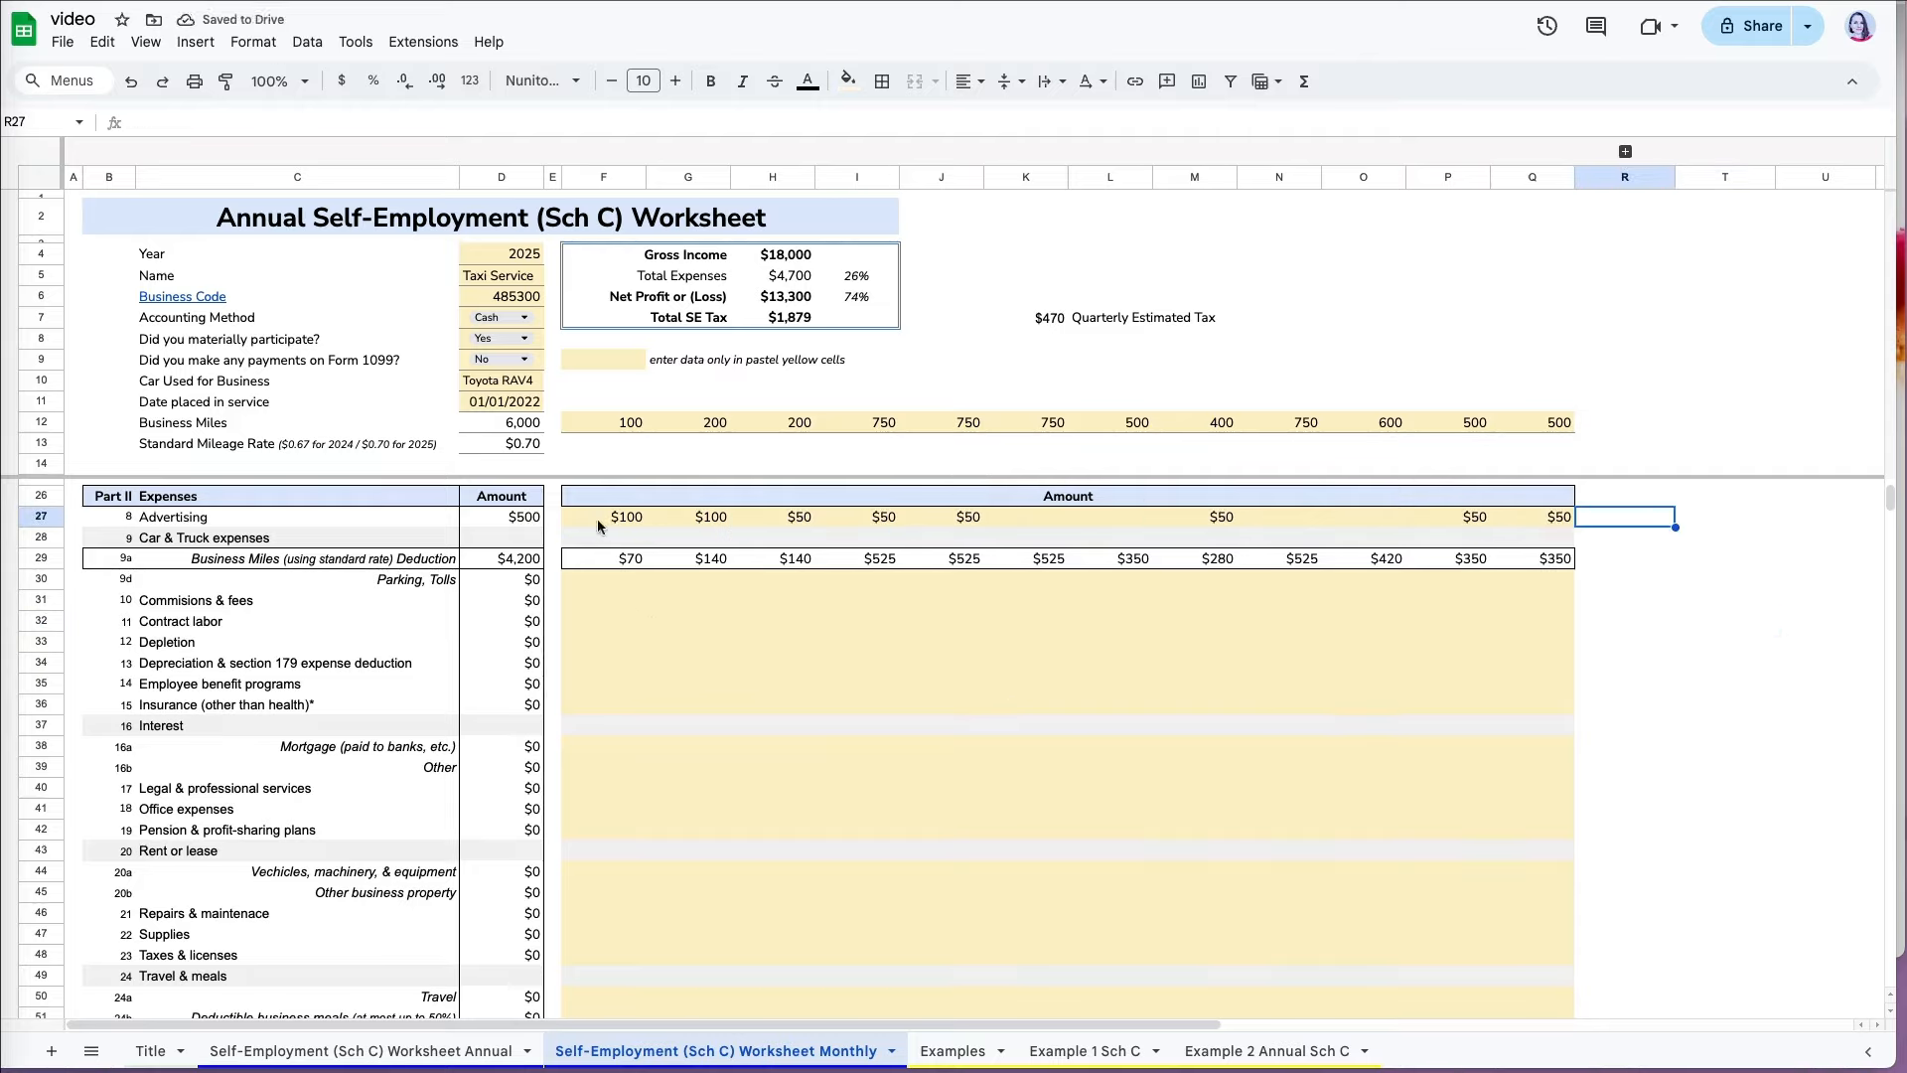
left_click(609, 602)
type("250")
- Enter parking and tolls of 10, 30, 25, 30, 15 in I30:M30 and 10 in Q30, plus commissions of 100 in I31, 50 in K31, 60 in L31
left_click(857, 580)
type("10\t30\t25\t30\t15\t\t\t\t10")
key("Return")
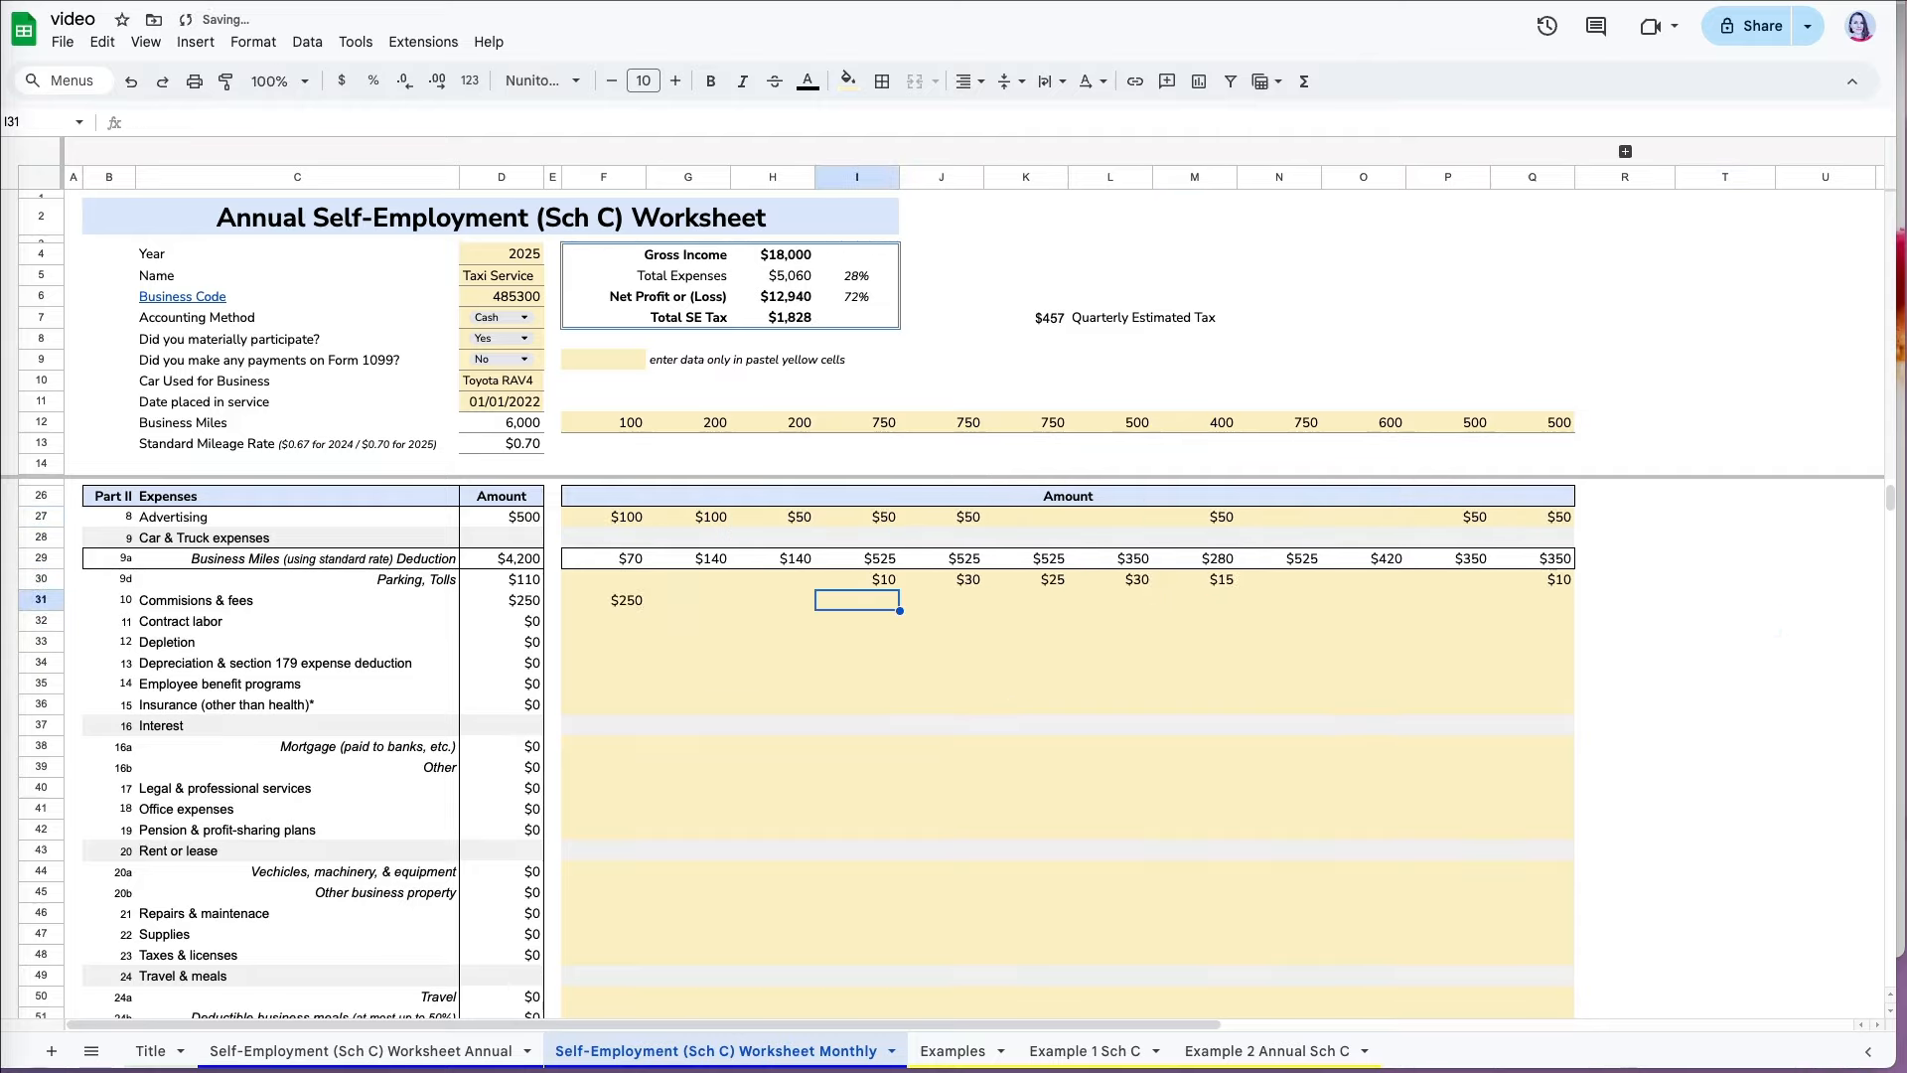
type("100\t\t50\t60")
- Enter $100 of insurance in F36 and $50 of mortgage interest in each of G38 and H38
left_click(601, 708)
type("100")
left_click(689, 751)
type("50\t50")
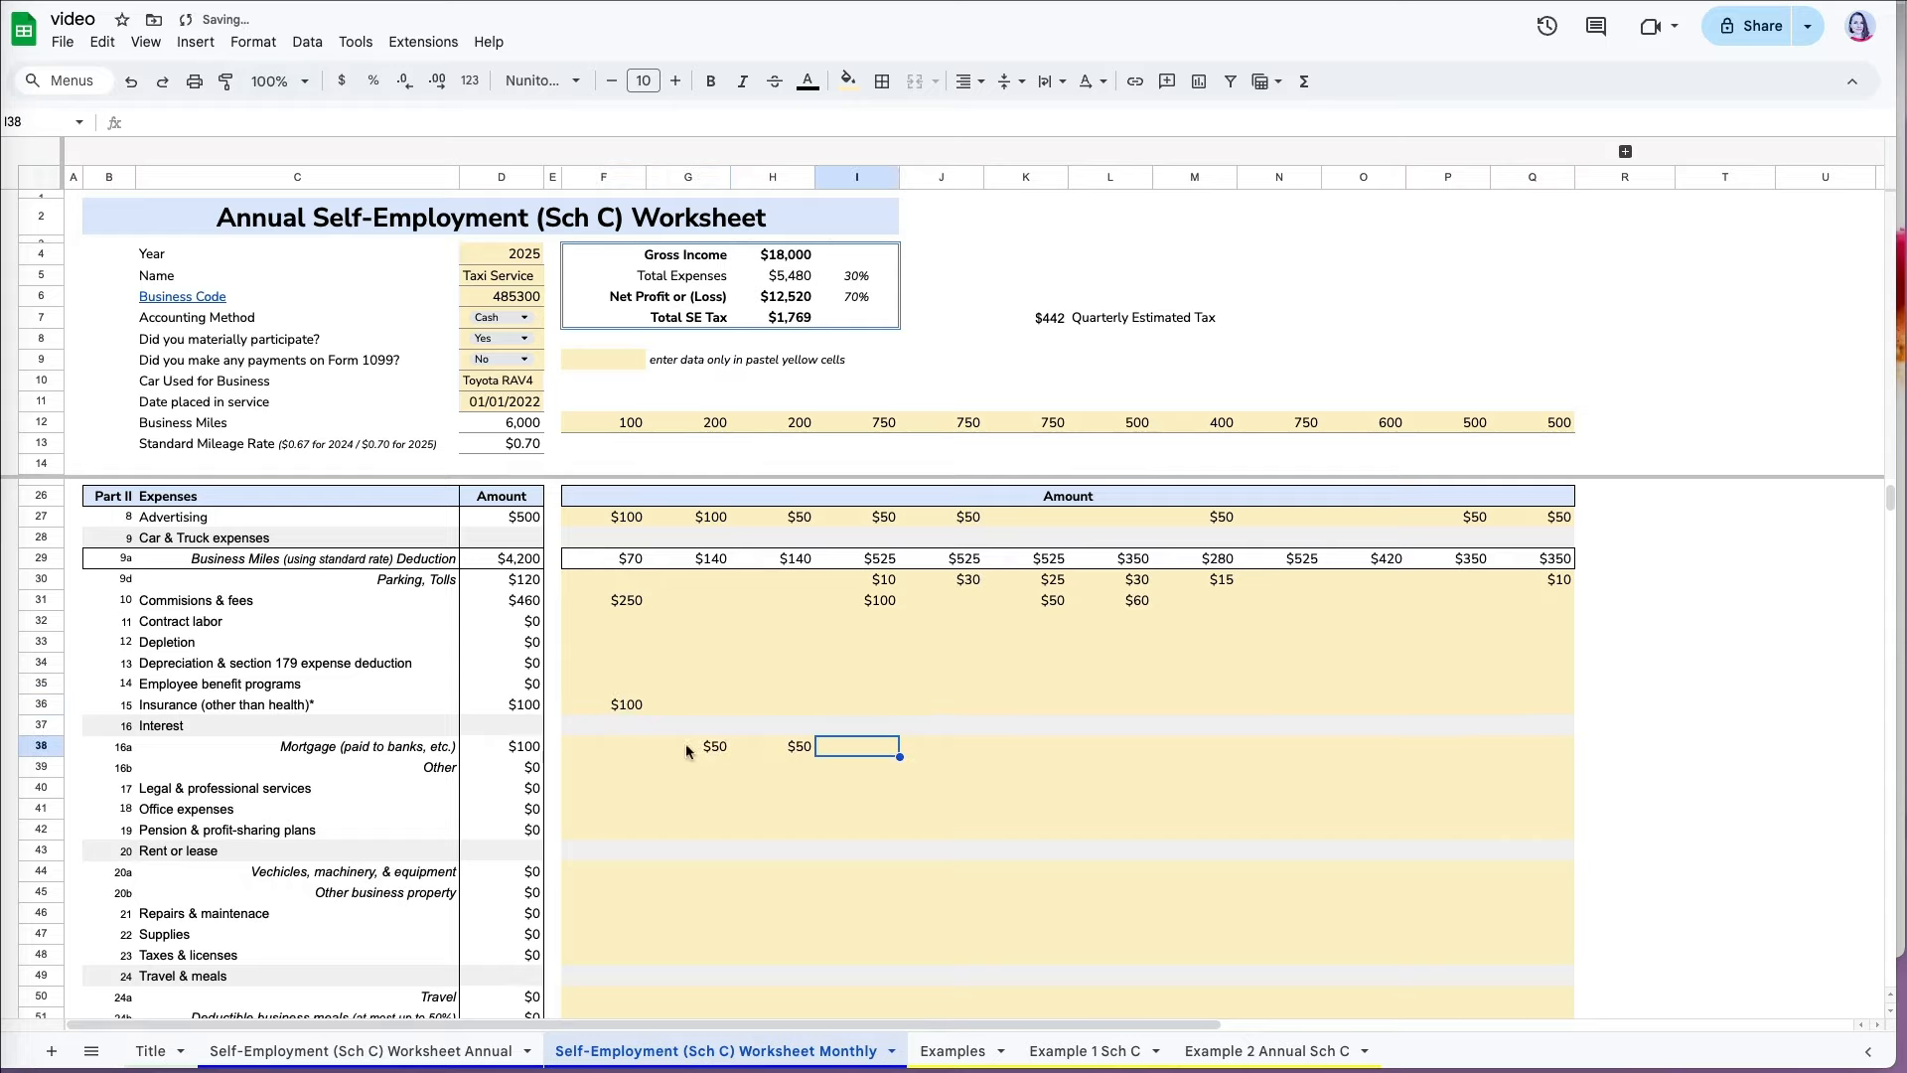
- Enter legal and professional services of $200 and $250 in N40:O40, and office expenses of $100, $50 and $20 in K41:M41
left_click(1280, 789)
type("200\t250")
key("Return")
left_click(1026, 809)
type("100\t50\t20")
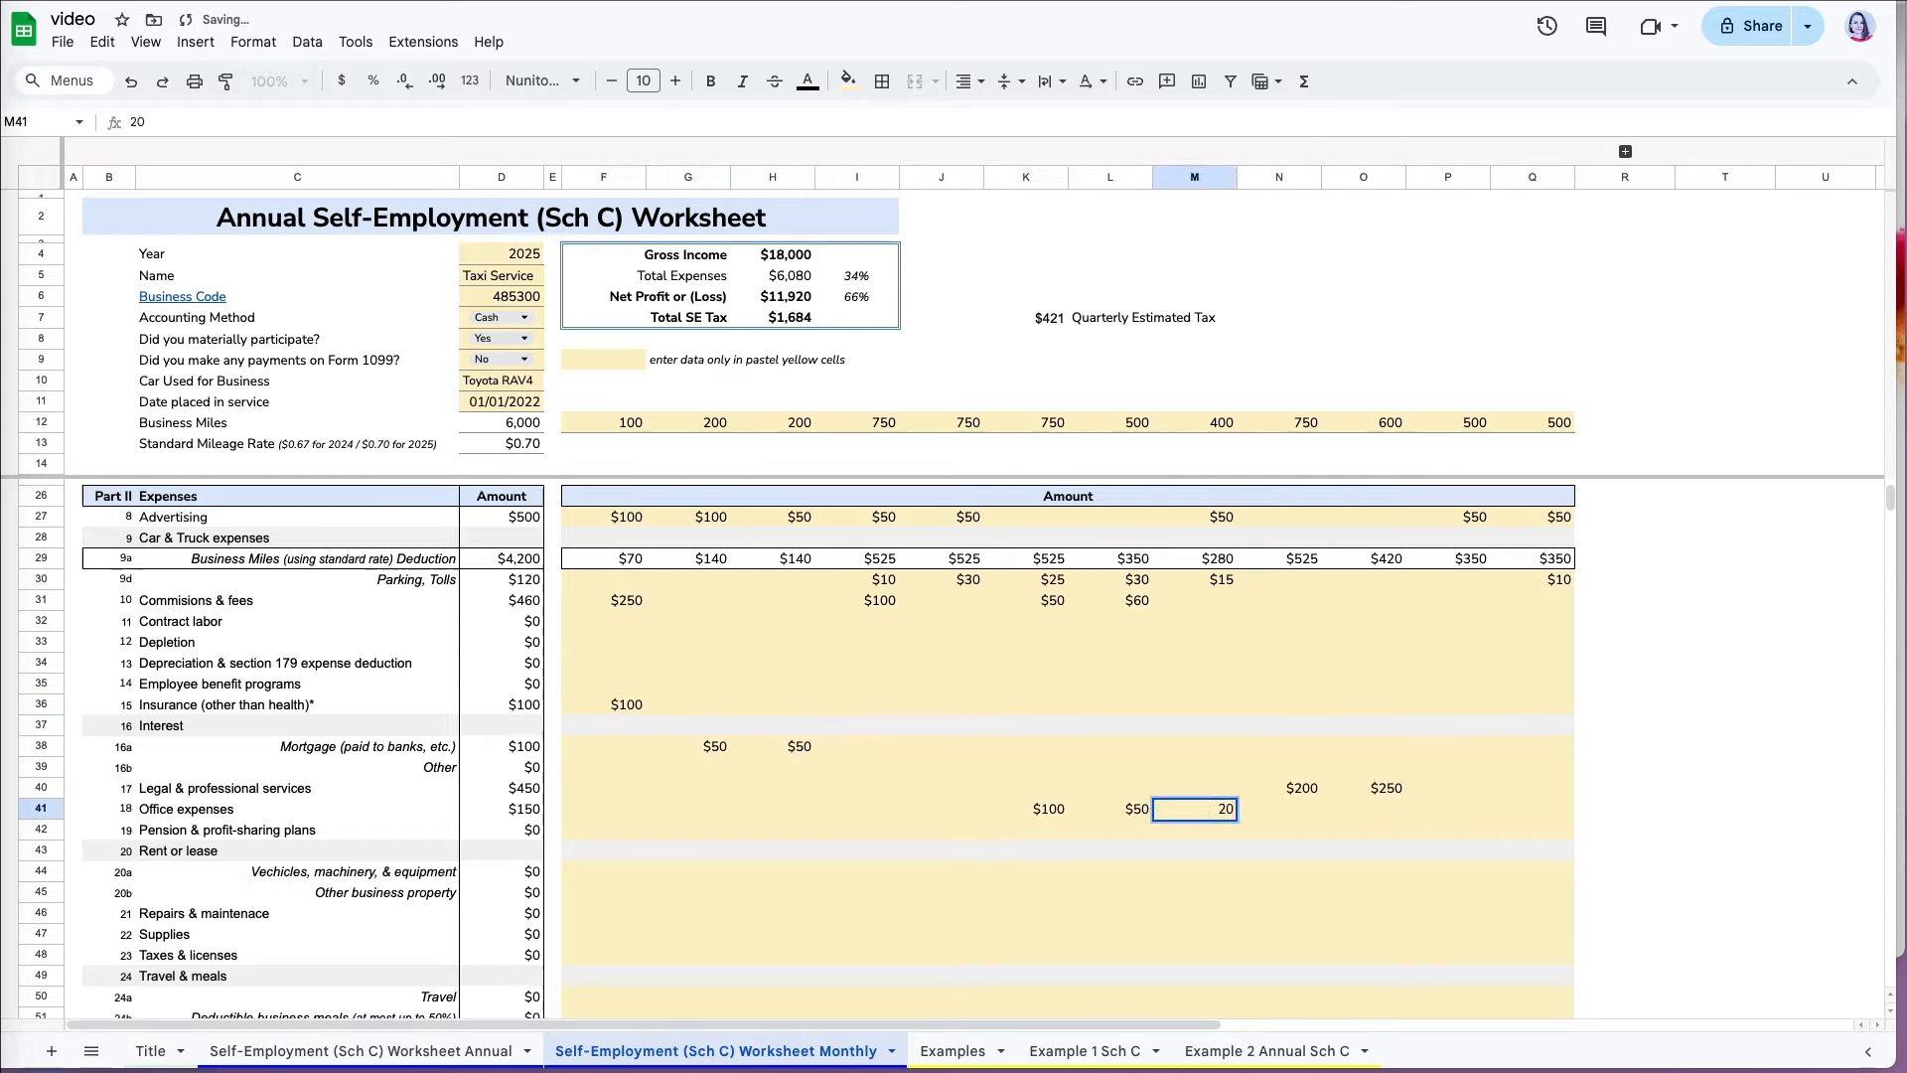
- Enter repairs of $200 and $320 in O46:P46, and supplies of $60 in H47, $40 in I47, $150 in K47 and $75 in N47
scroll(954, 745, "down", 3)
scroll(954, 745, "down", 3)
left_click(1364, 549)
type("200\t320")
left_click(800, 570)
type("60\t40\t\t150\t\t\t75")
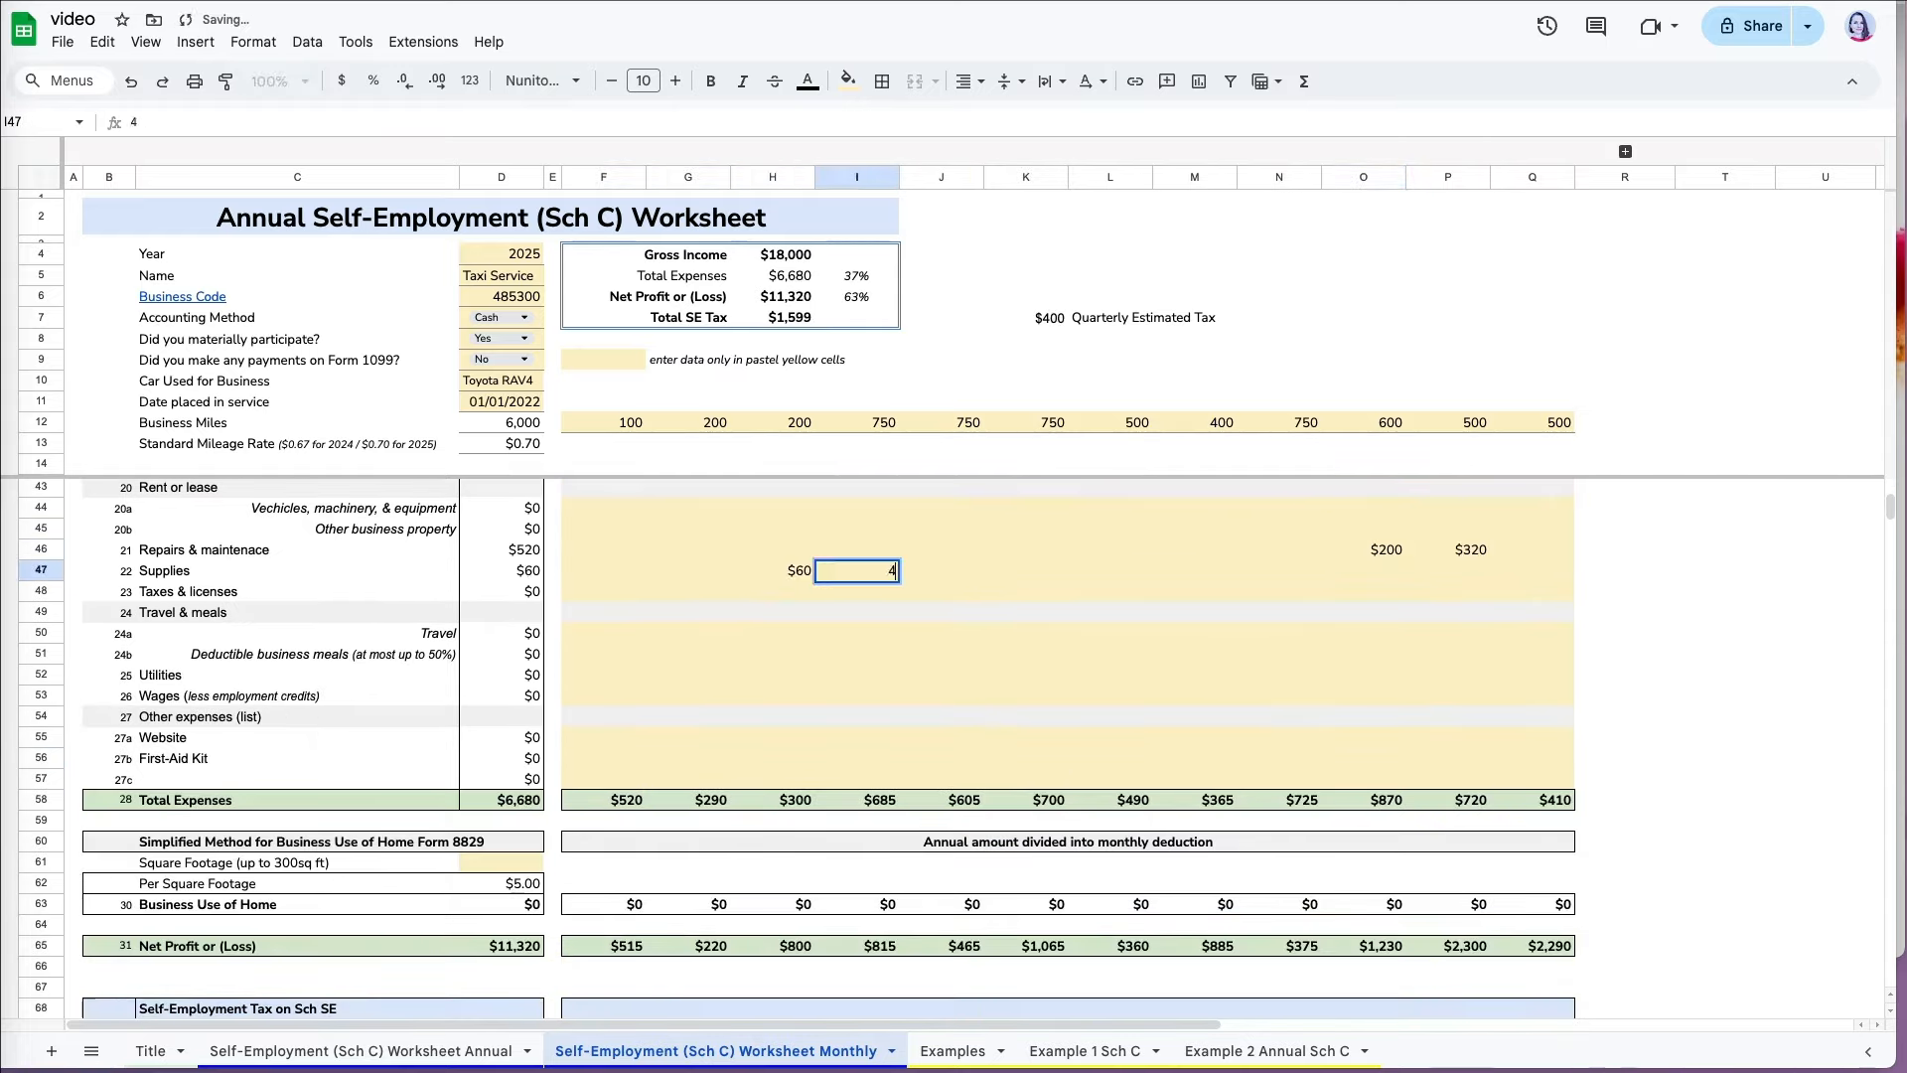
key("Return")
- Enter taxes and licenses of $250 and $210 in P48:Q48, and utilities of $88 in F52 and $92 across G52:Q52
left_click(1375, 597)
left_click(1449, 592)
type("250\t210")
left_click(603, 674)
type("88\t92")
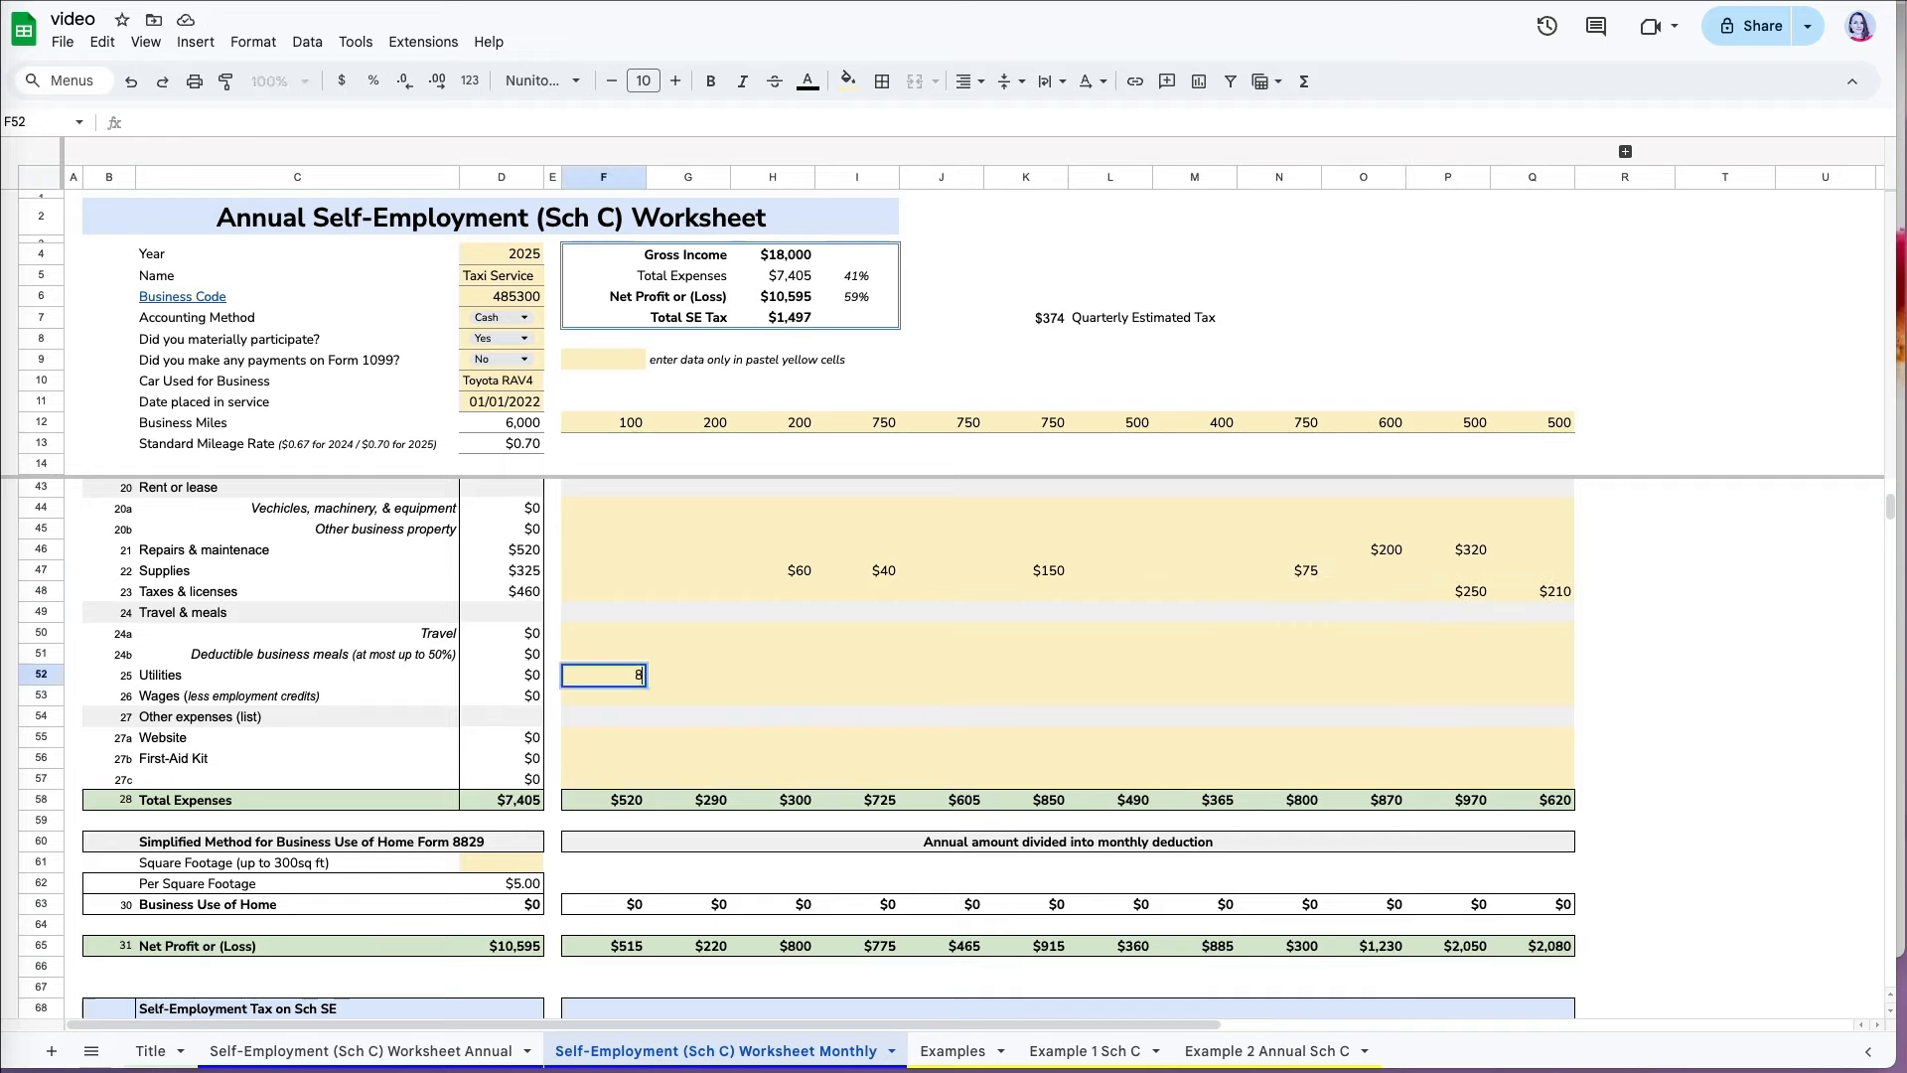
key("Return")
left_click(688, 675)
left_click_drag(732, 685, 1550, 683)
- Enter the other expenses: $350 for the website in M55 and $15 for the first-aid kit in O56
left_click(1217, 739)
type("350")
key("Return")
left_click(1364, 759)
type("15")
key("Return")
scroll(1430, 805, "down", 2)
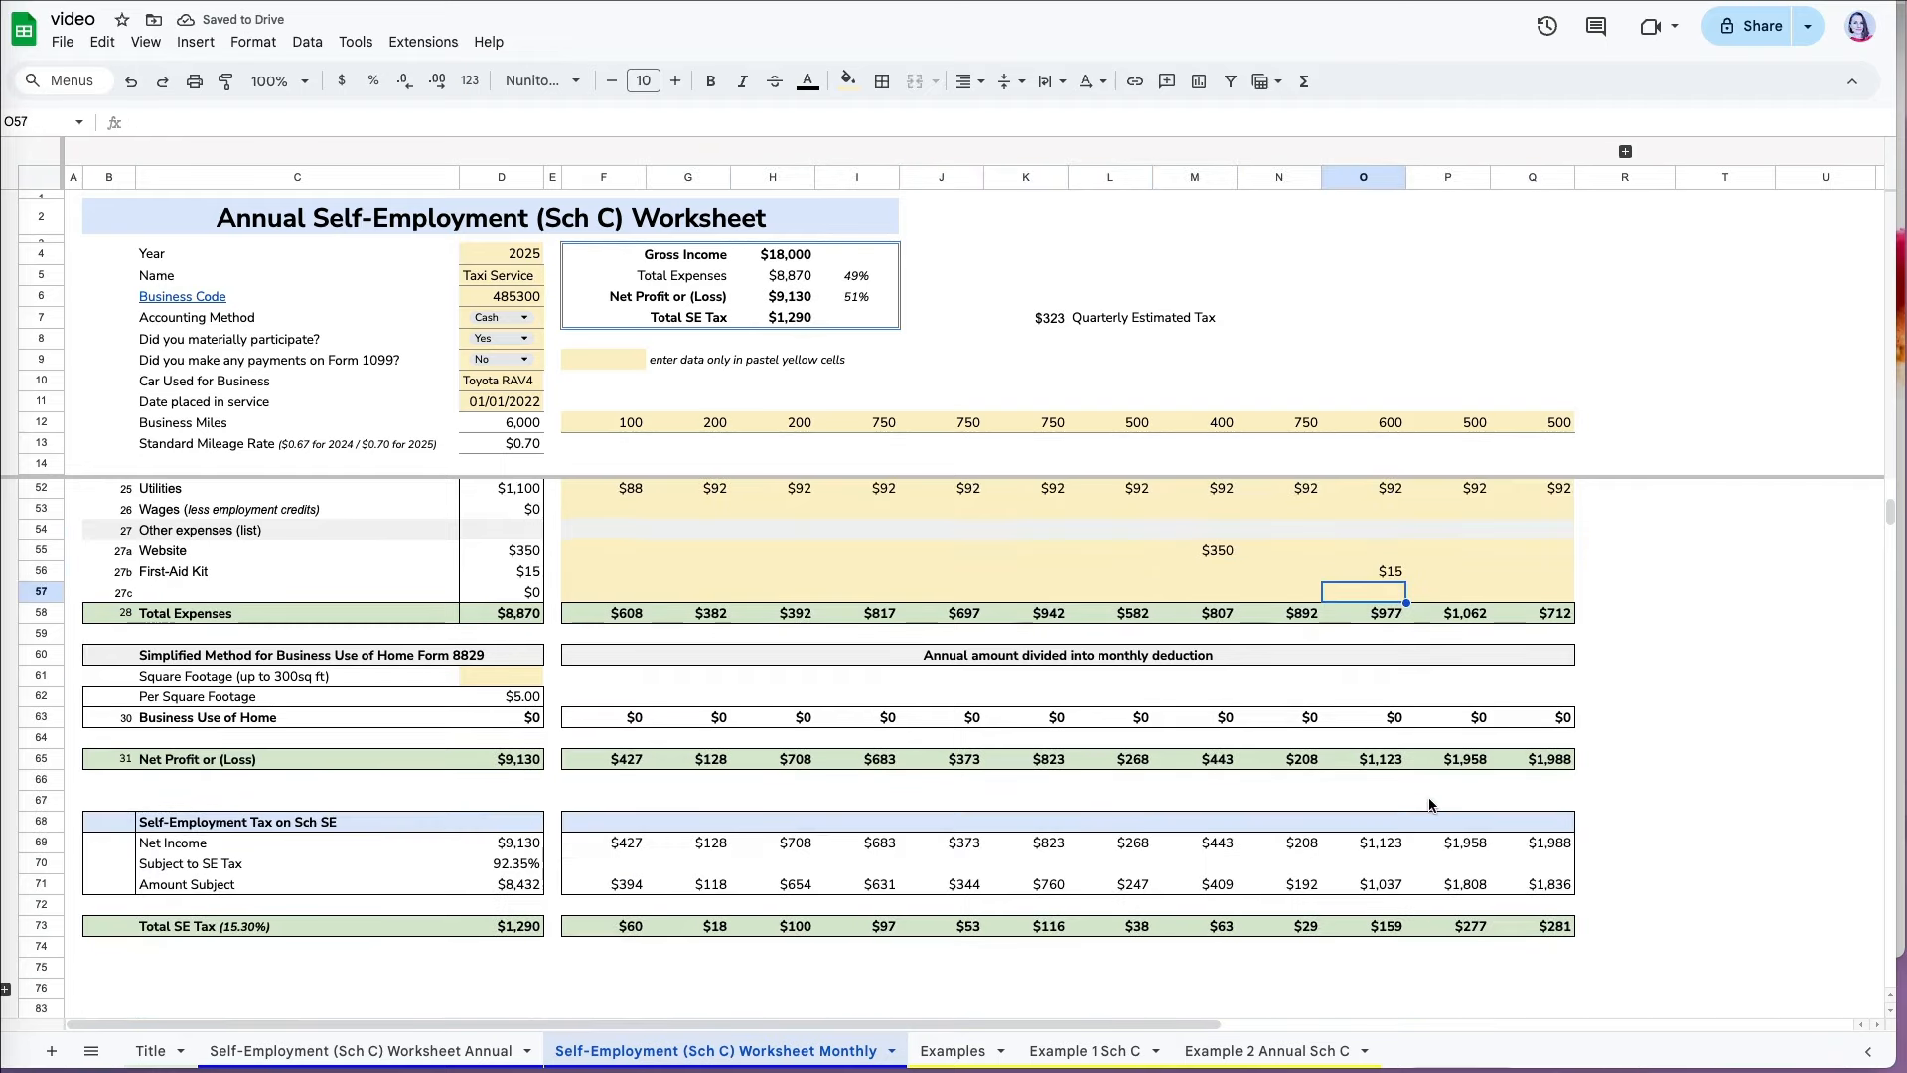